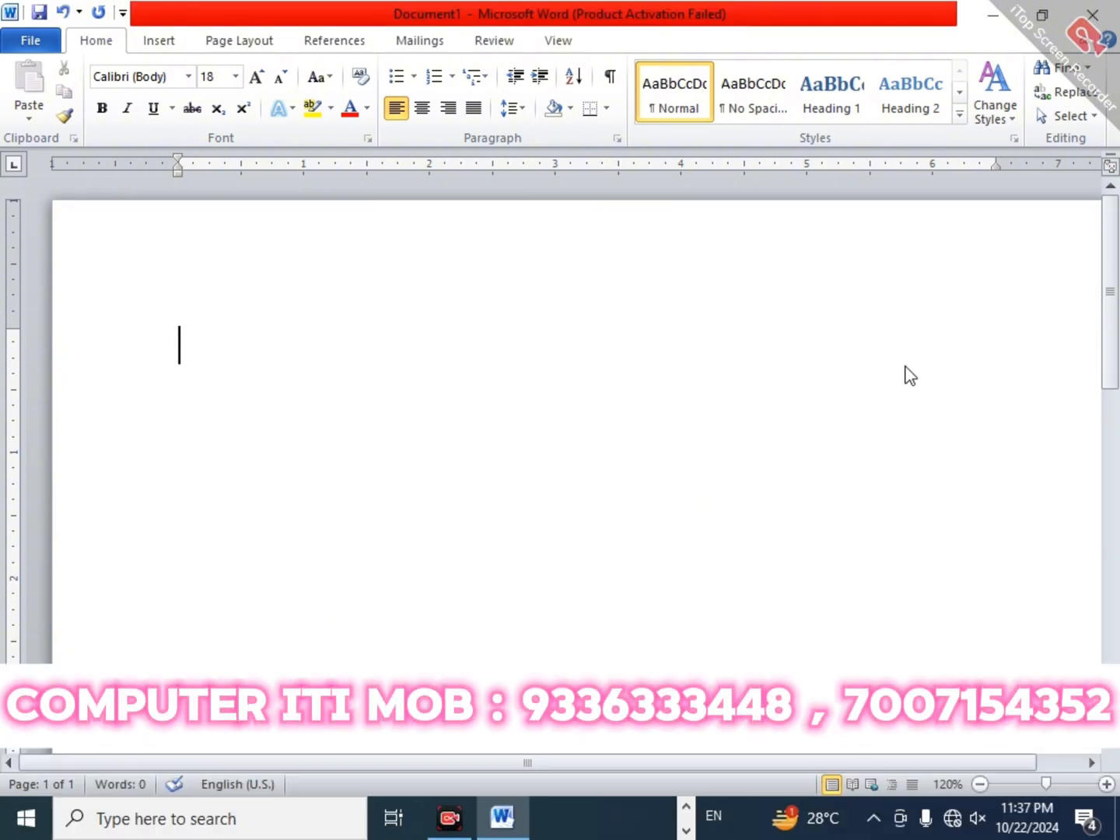
- View the sample tables on the first page of Word_table_ex1.pdf in Edge and return to Word
{"action": "key", "text": "alt+Tab"}
{"action": "key", "text": "alt+Tab"}
{"action": "scroll", "coordinate": [911, 375], "scroll_direction": "down", "scroll_amount": 2}
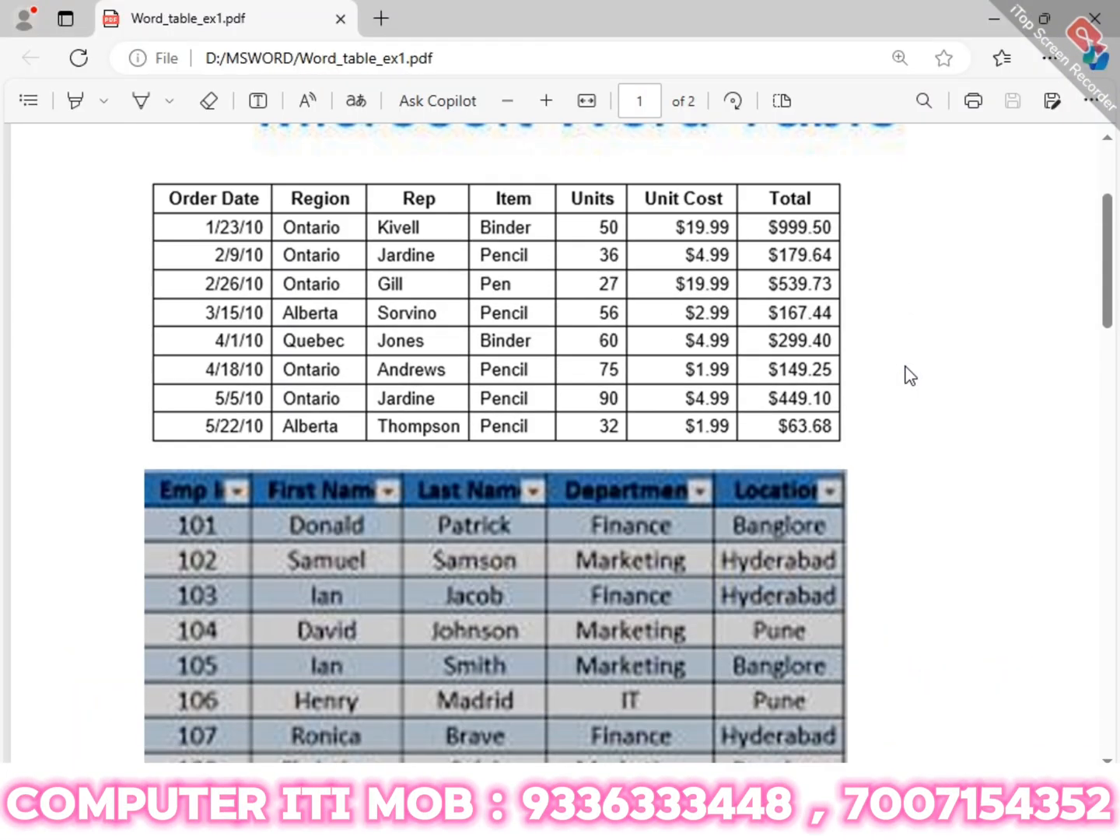
{"action": "scroll", "coordinate": [911, 376], "scroll_direction": "down", "scroll_amount": 2}
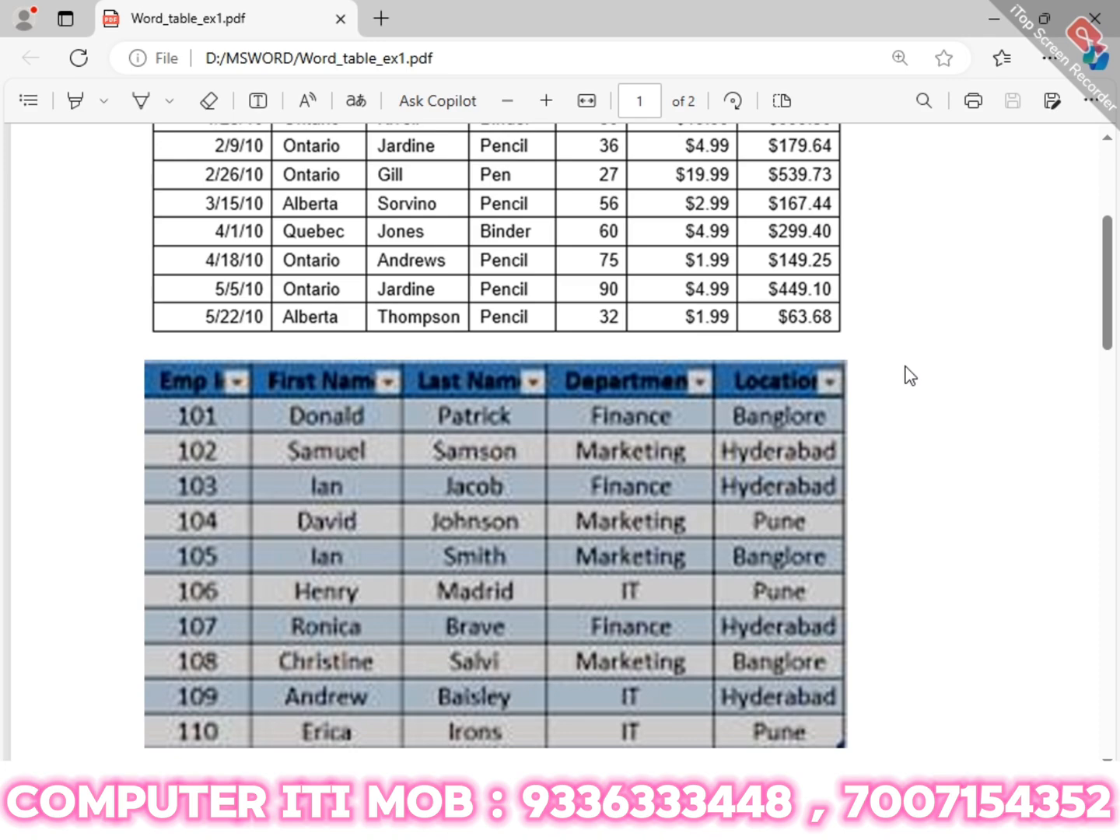
{"action": "scroll", "coordinate": [910, 376], "scroll_direction": "up", "scroll_amount": 6}
{"action": "key", "text": "alt+Tab"}
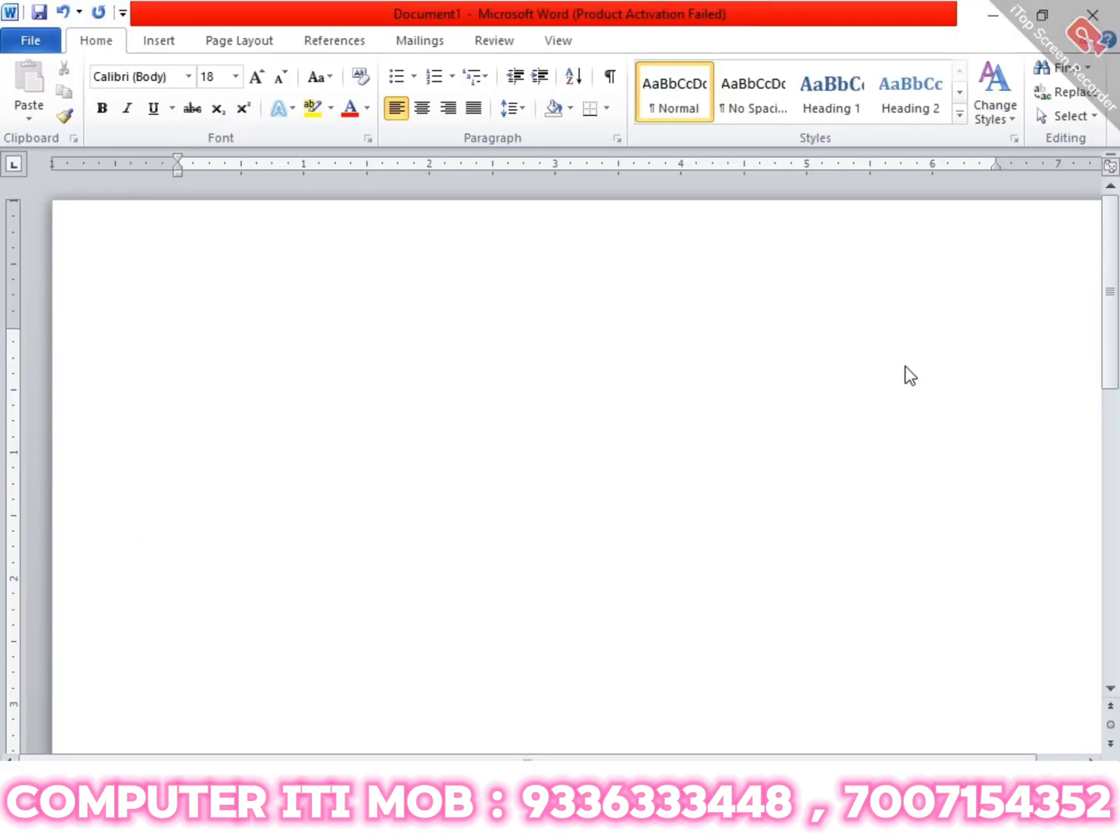
- Enter the heading line "TABLE : TEXT TYPED IN Row X Col Format" and start a new paragraph below it
{"action": "type", "text": "TABLE : T"}
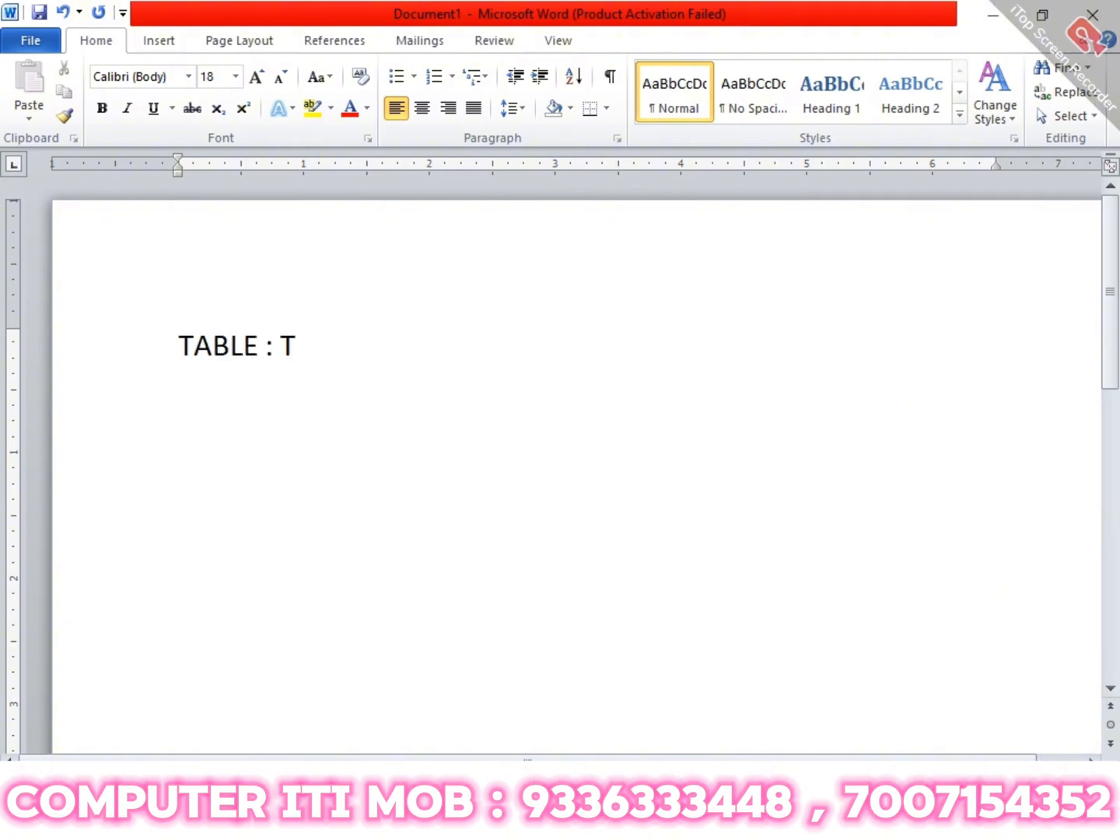
{"action": "type", "text": "EXT TYPEED"}
{"action": "key", "text": "BackSpace"}
{"action": "key", "text": "BackSpace"}
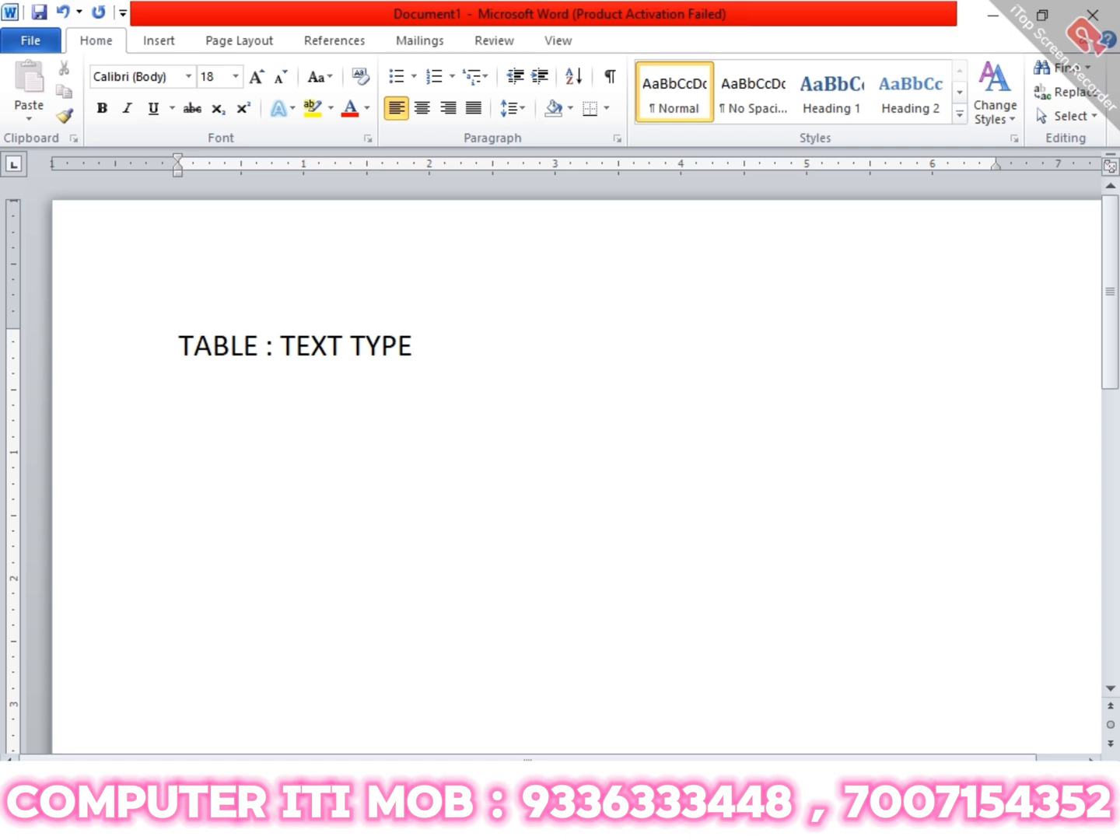
{"action": "type", "text": "D IN TrOW"}
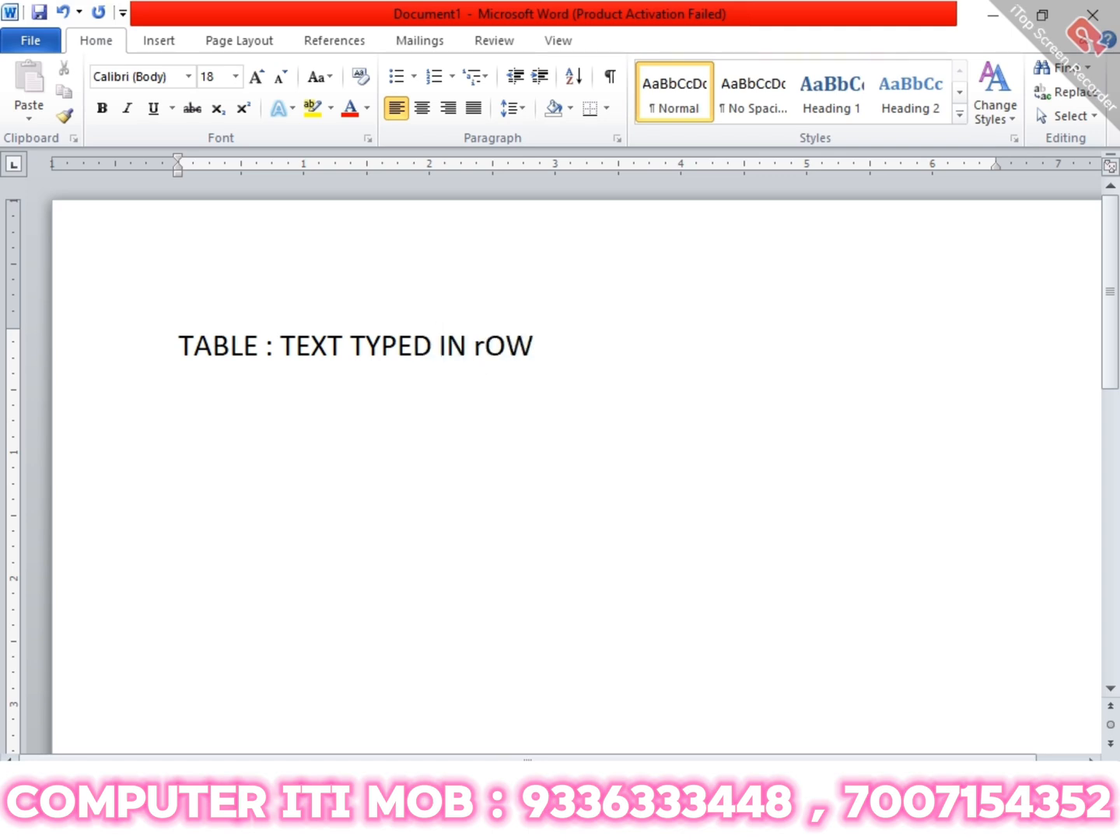
{"action": "type", "text": " X Co"}
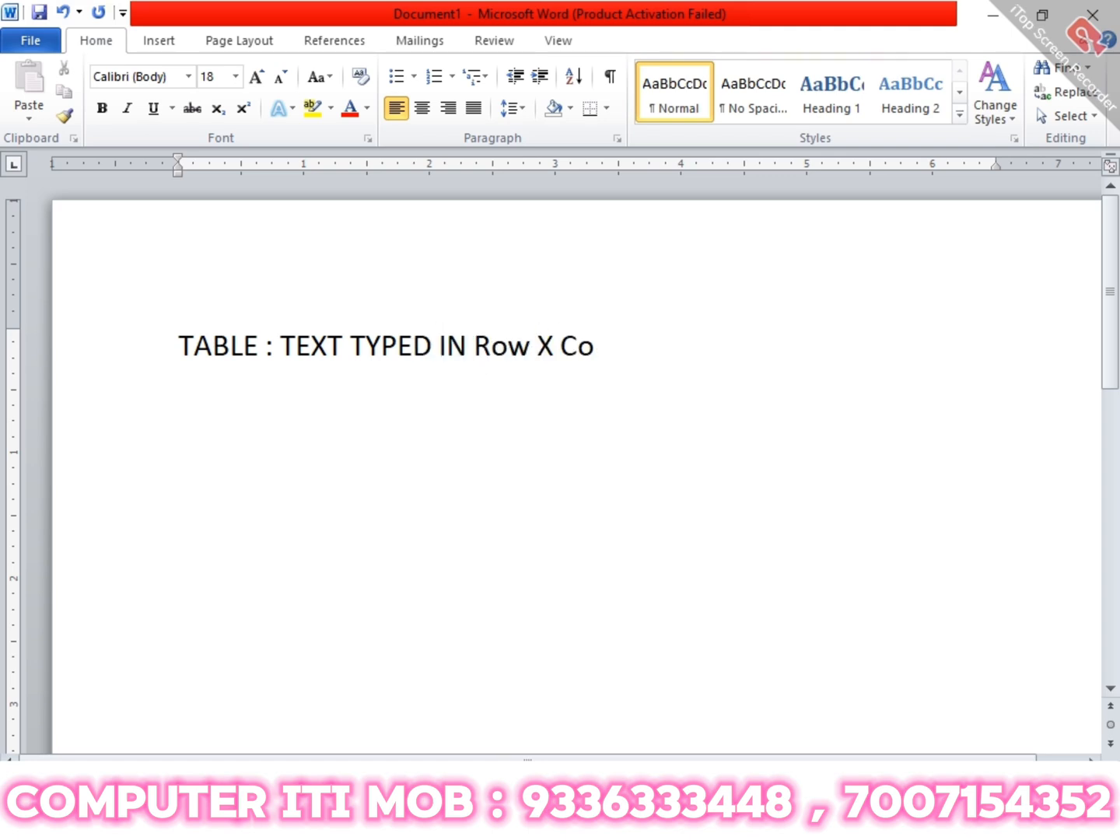
{"action": "type", "text": "l Format"}
{"action": "key", "text": "Return"}
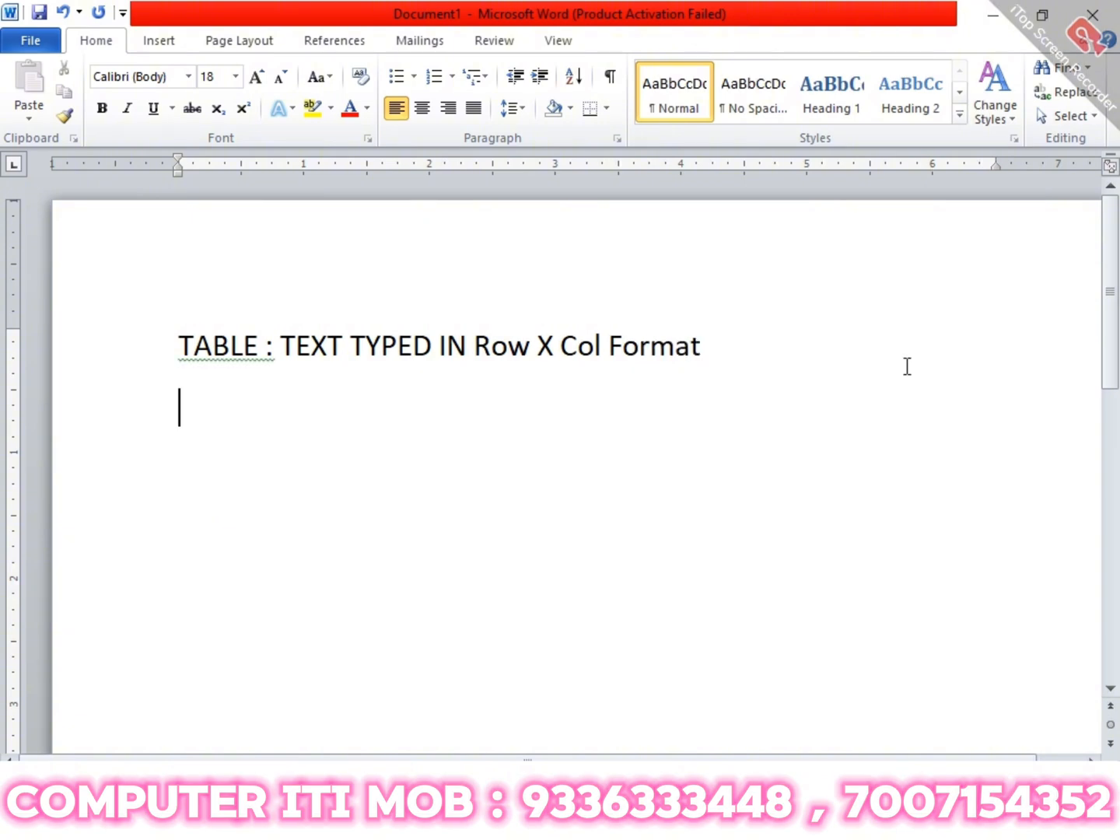
- Insert a table with five columns and three rows below the heading line
{"action": "key", "text": "alt+Tab"}
{"action": "scroll", "coordinate": [1067, 466], "scroll_direction": "down", "scroll_amount": 3}
{"action": "left_click", "coordinate": [162, 40]}
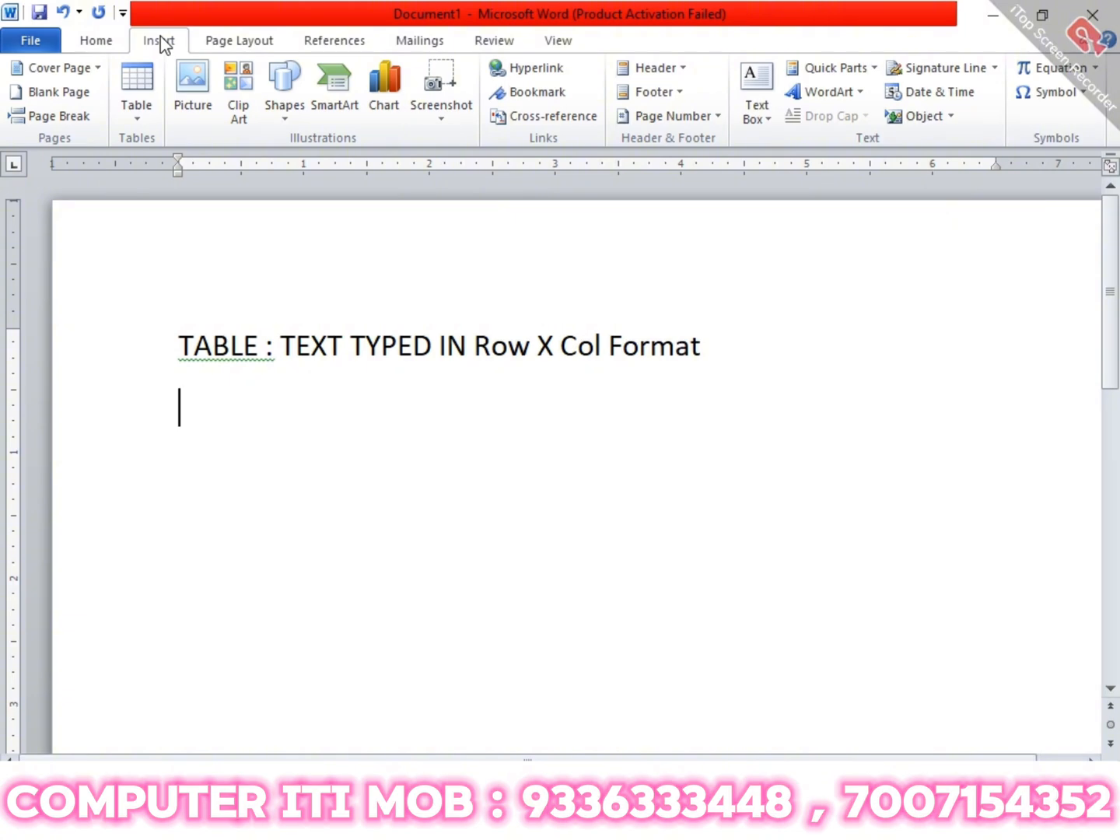
{"action": "left_click", "coordinate": [144, 116]}
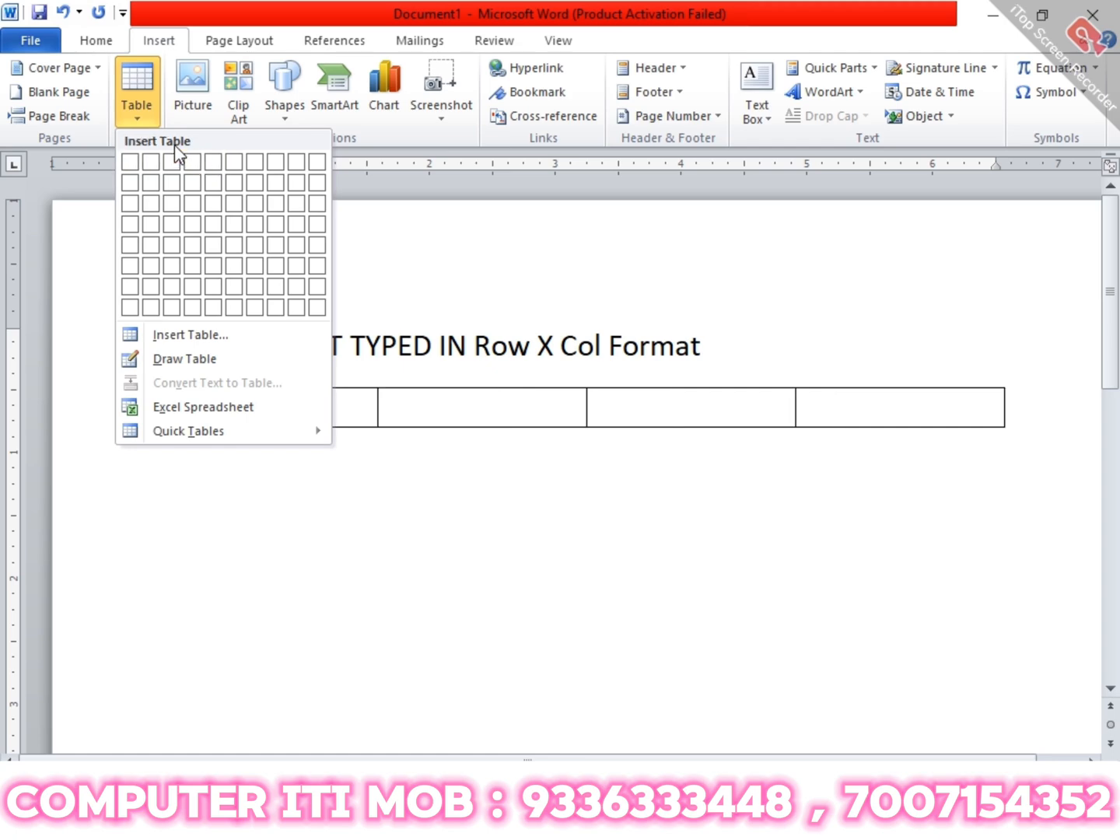
{"action": "left_click", "coordinate": [214, 203]}
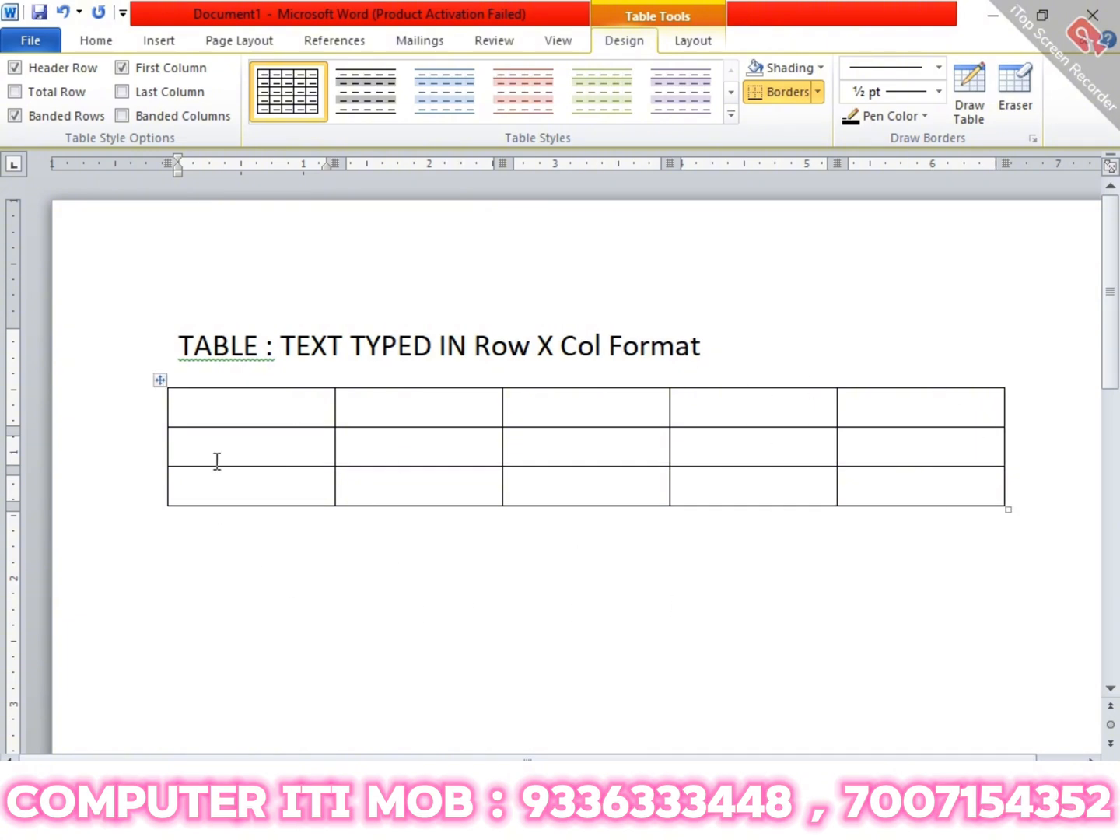
- Select each of the table's three rows in turn and its first column to show rows and columns
{"action": "left_click", "coordinate": [137, 407]}
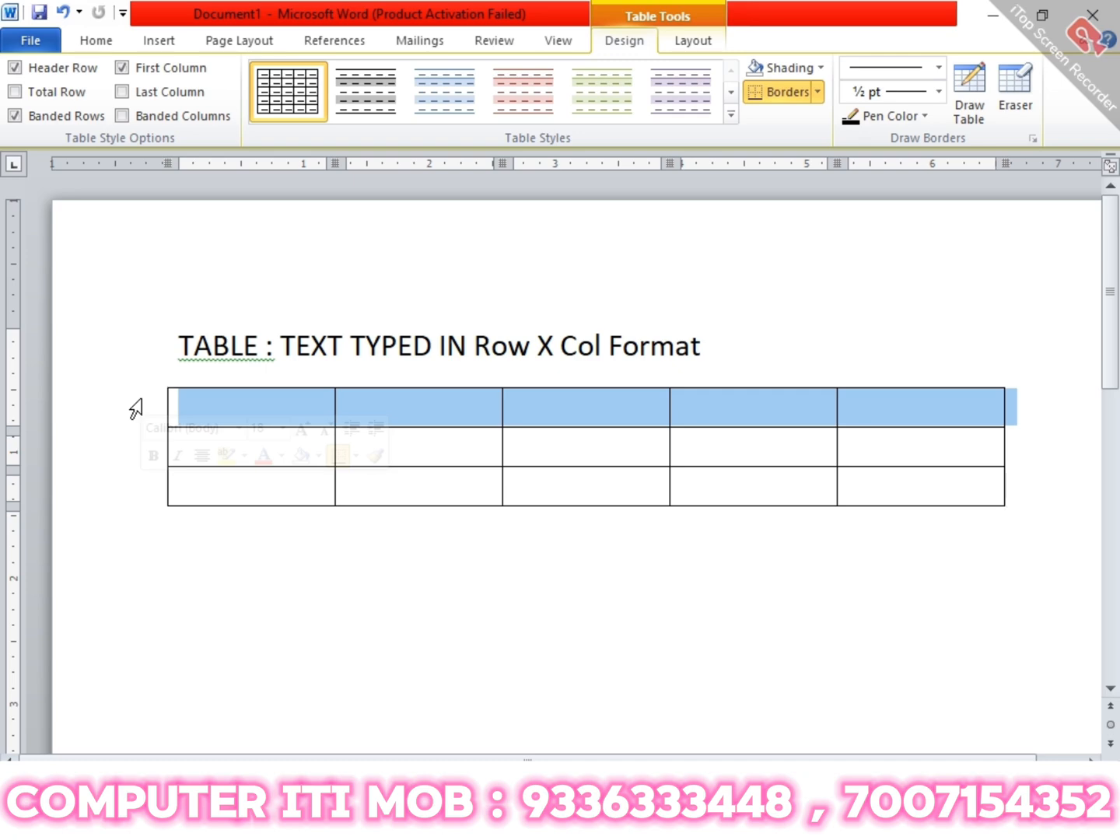
{"action": "left_click", "coordinate": [120, 456]}
{"action": "left_click", "coordinate": [117, 483]}
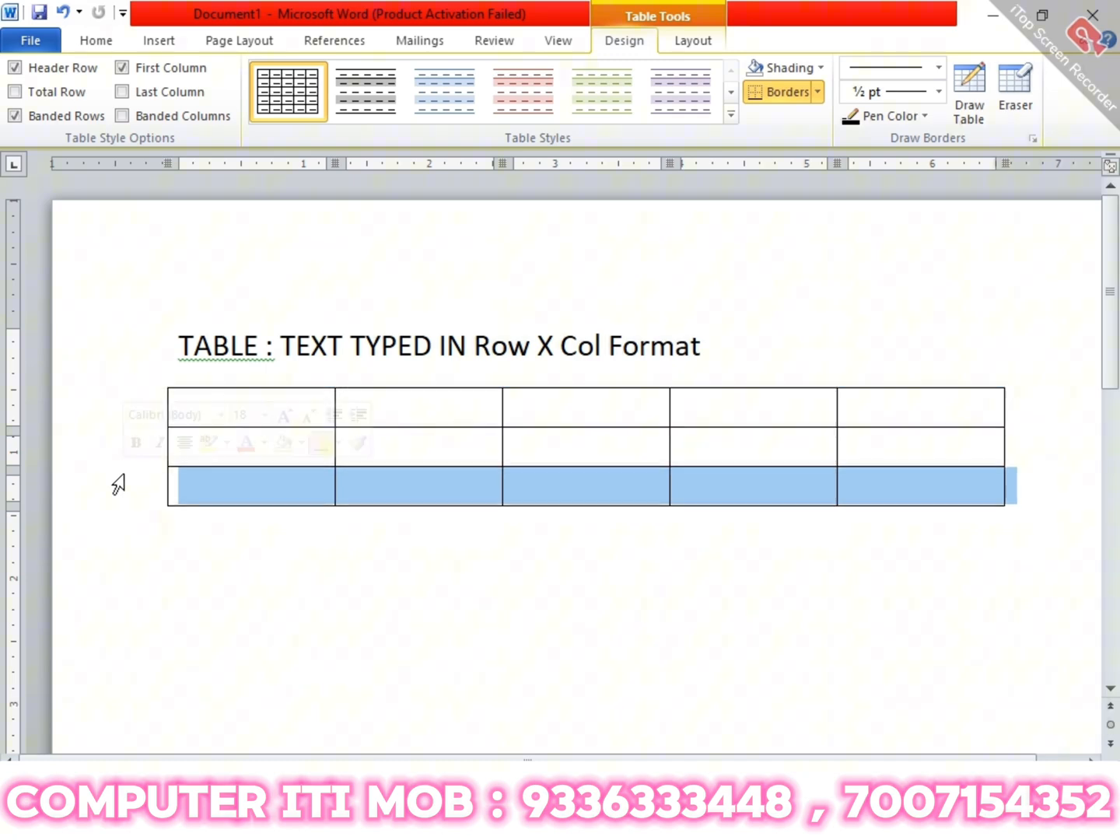
{"action": "left_click", "coordinate": [254, 382]}
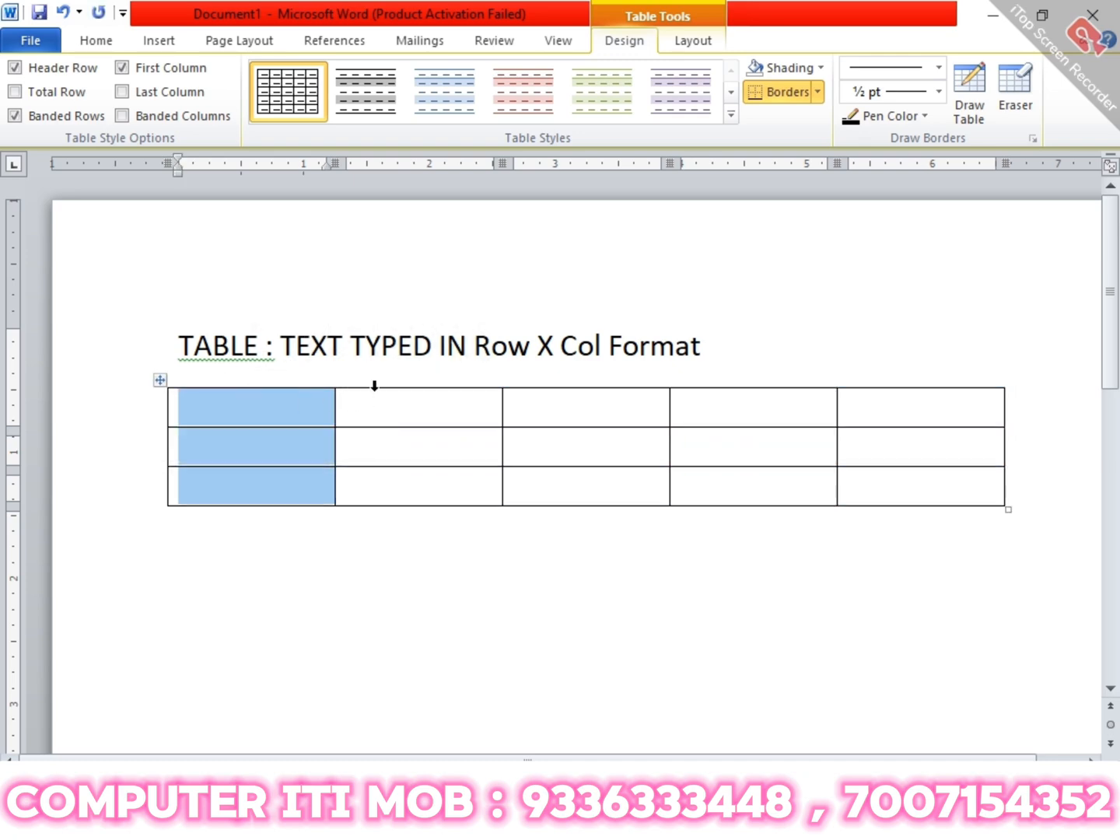
- Enter the headings SR and NAME in the first two cells of the table's top row
{"action": "left_click", "coordinate": [293, 410]}
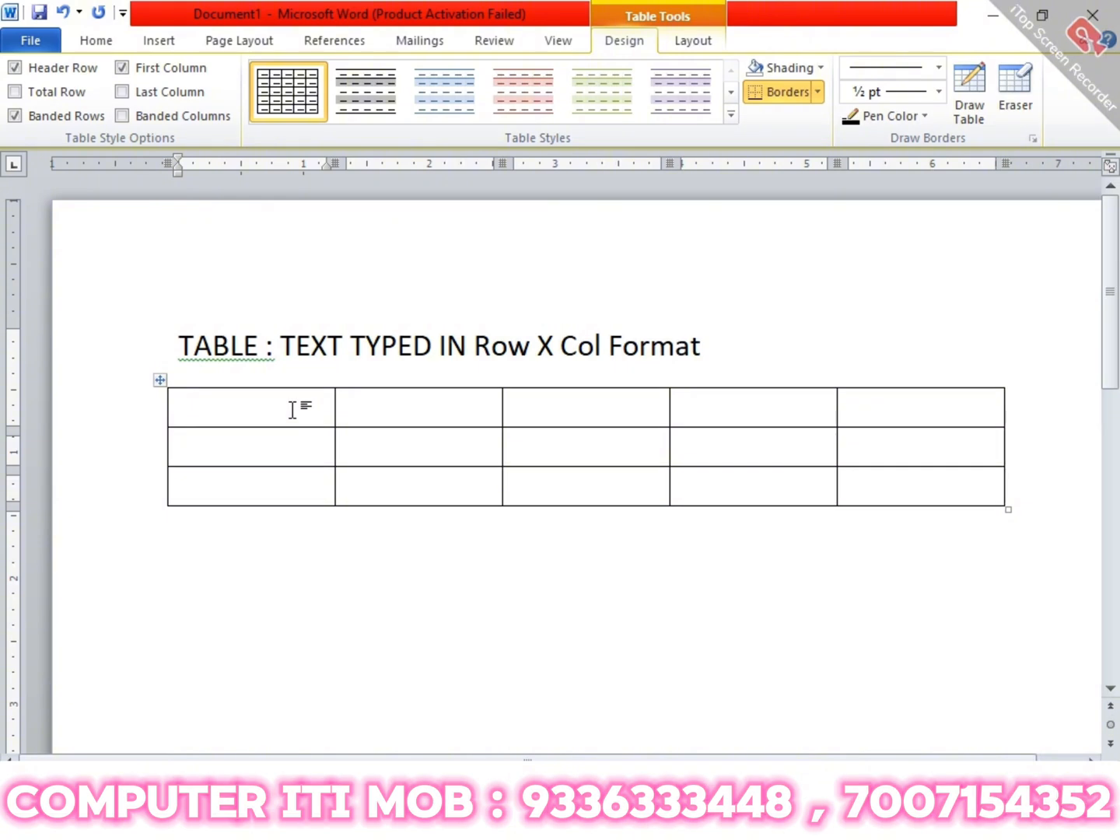
{"action": "type", "text": "SR"}
{"action": "key", "text": "Tab"}
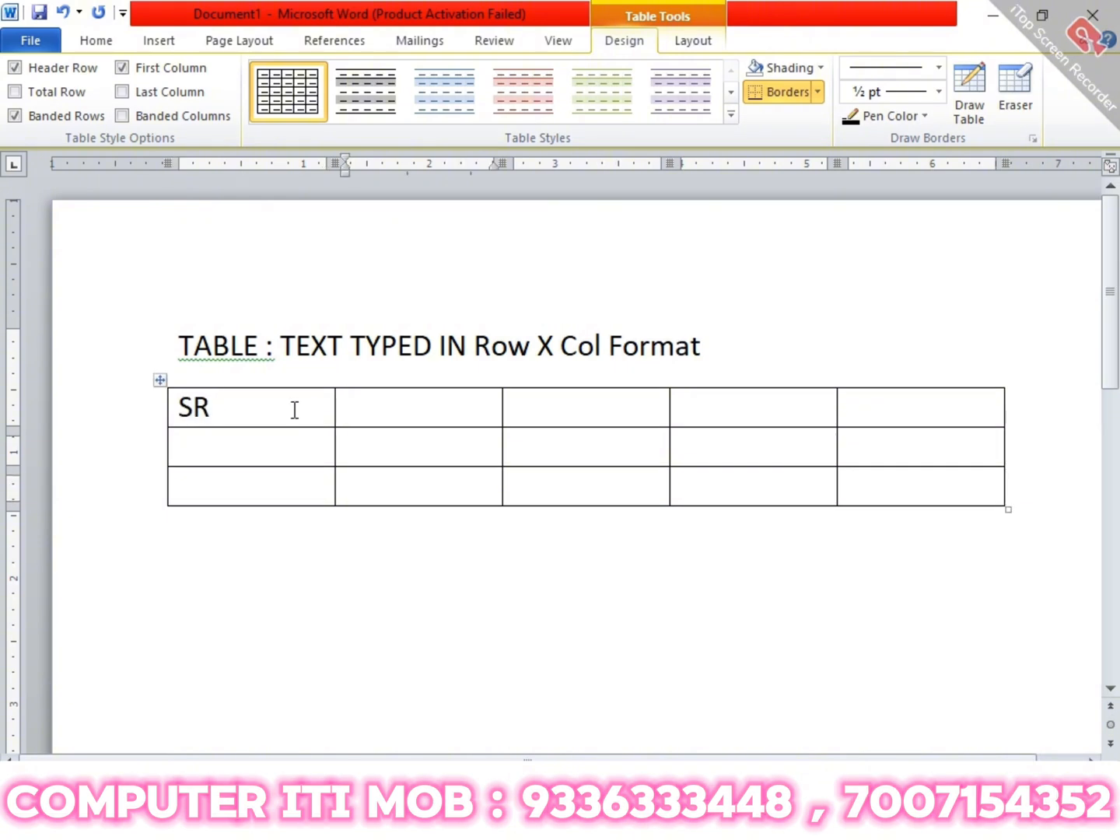
{"action": "type", "text": "NAME"}
{"action": "key", "text": "Tab"}
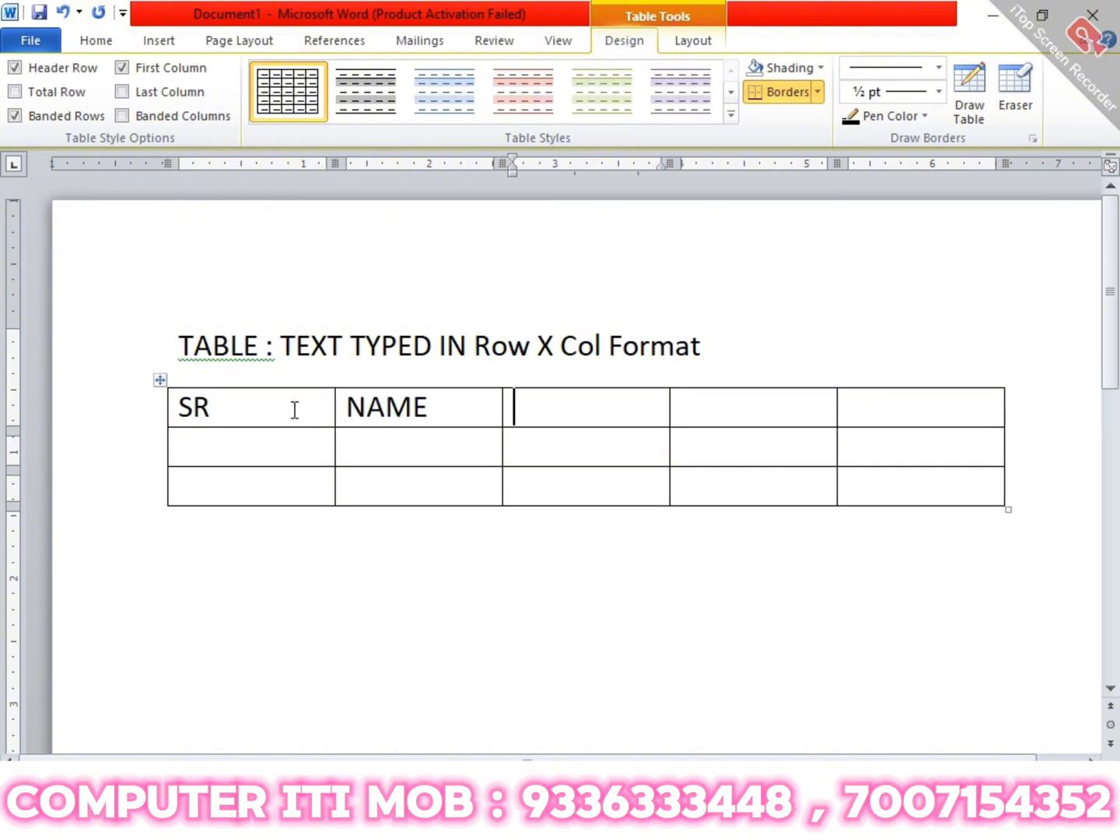
{"action": "type", "text": "MOBILE"}
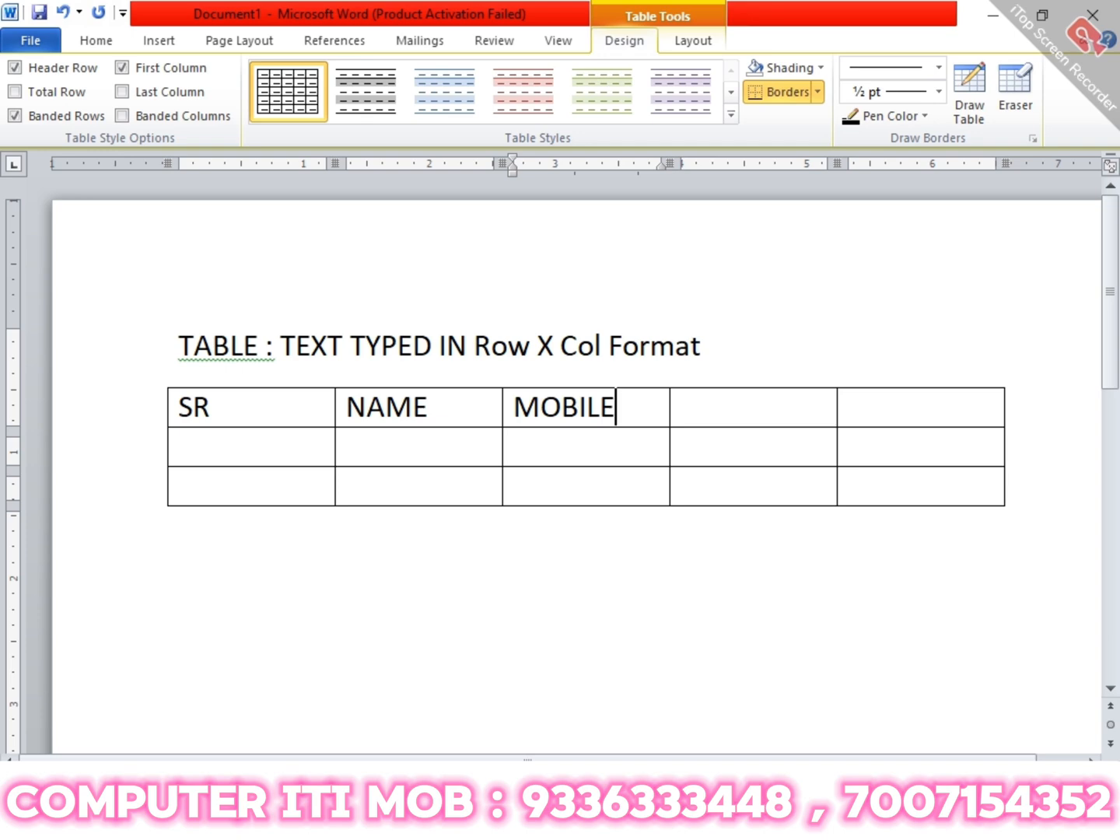
{"action": "key", "text": "BackSpace"}
{"action": "key", "text": "BackSpace"}
{"action": "key", "text": "BackSpace"}
{"action": "key", "text": "BackSpace"}
{"action": "key", "text": "BackSpace"}
{"action": "key", "text": "BackSpace"}
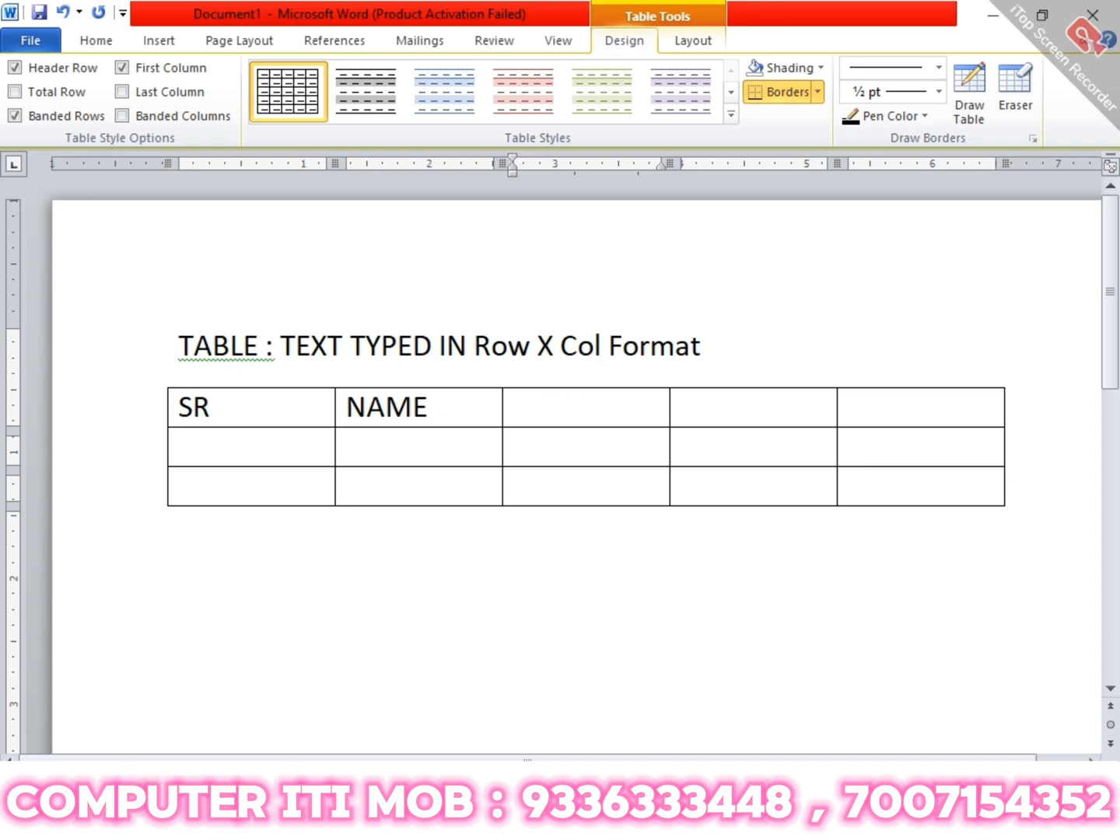
- Enter the headings F'NAME, CLASS and MOBILE in the remaining three cells of the table's top row
{"action": "type", "text": "FA"}
{"action": "key", "text": "BackSpace"}
{"action": "key", "text": "BackSpace"}
{"action": "type", "text": "'NAME"}
{"action": "key", "text": "Tab"}
{"action": "type", "text": "CLASS"}
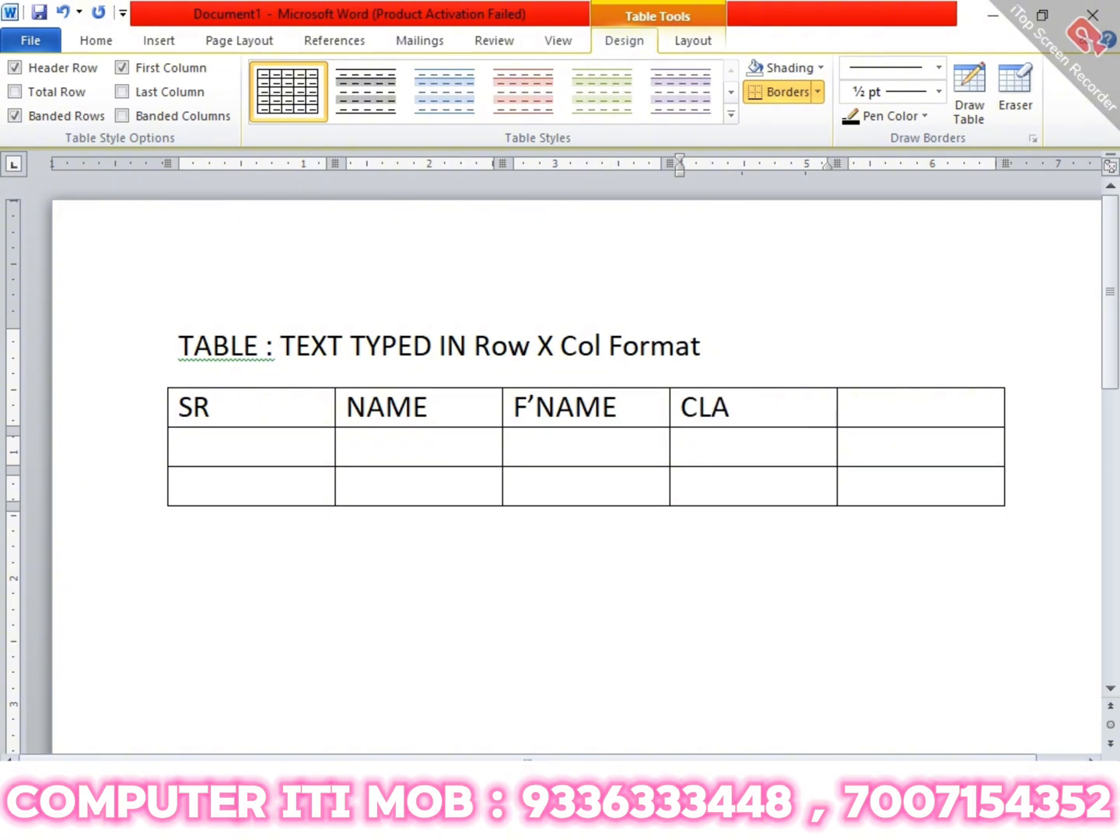
{"action": "key", "text": "Tab"}
{"action": "type", "text": "MOBILE"}
- Fill the first data row with 1, SS, DD and COPA, and enter a mobile number in its last cell
{"action": "key", "text": "Tab"}
{"action": "type", "text": "1"}
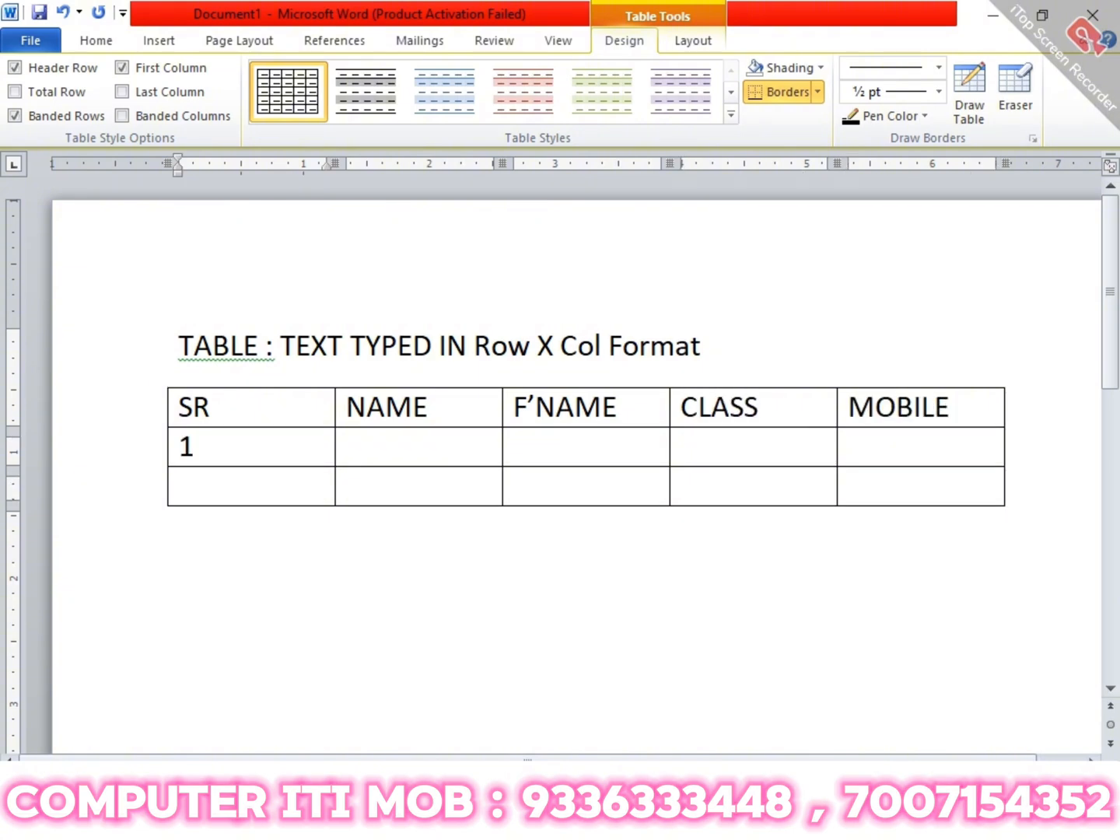
{"action": "key", "text": "Tab"}
{"action": "type", "text": "22"}
{"action": "key", "text": "BackSpace"}
{"action": "key", "text": "BackSpace"}
{"action": "type", "text": "SS"}
{"action": "key", "text": "Tab"}
{"action": "type", "text": "DD"}
{"action": "key", "text": "Tab"}
{"action": "type", "text": "DD"}
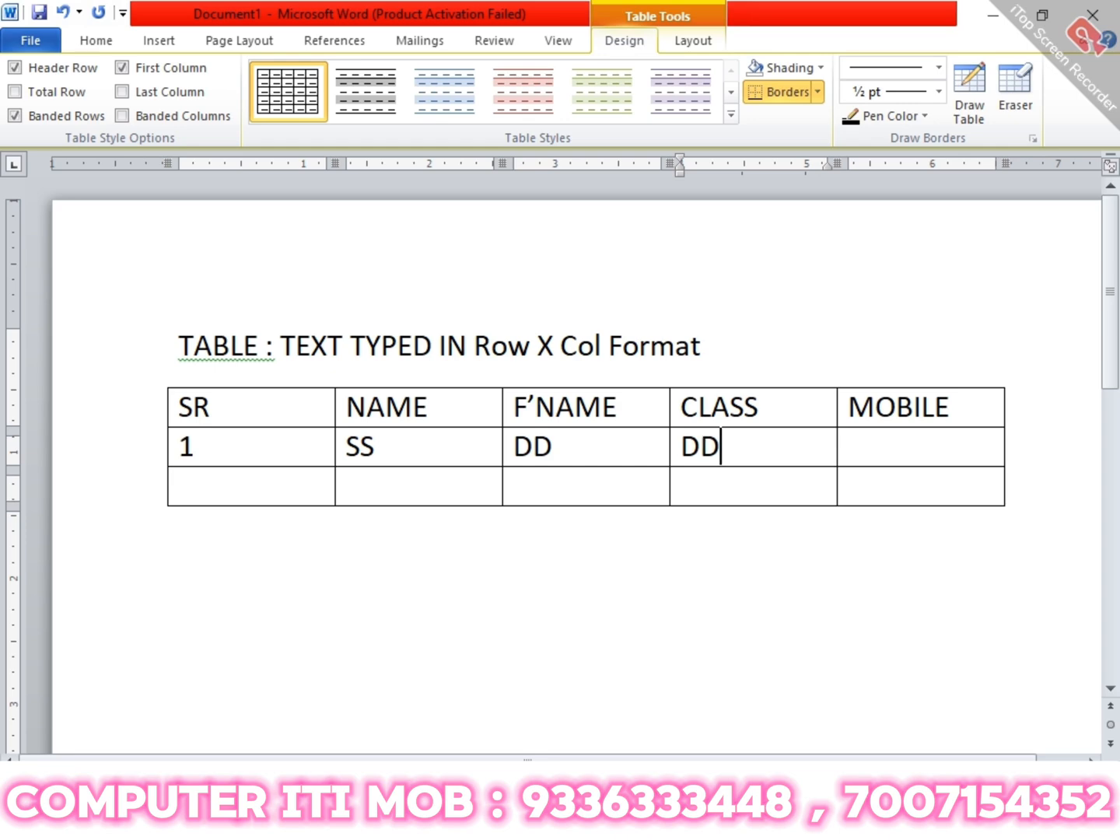
{"action": "key", "text": "BackSpace"}
{"action": "key", "text": "BackSpace"}
{"action": "type", "text": "COPA"}
{"action": "key", "text": "Tab"}
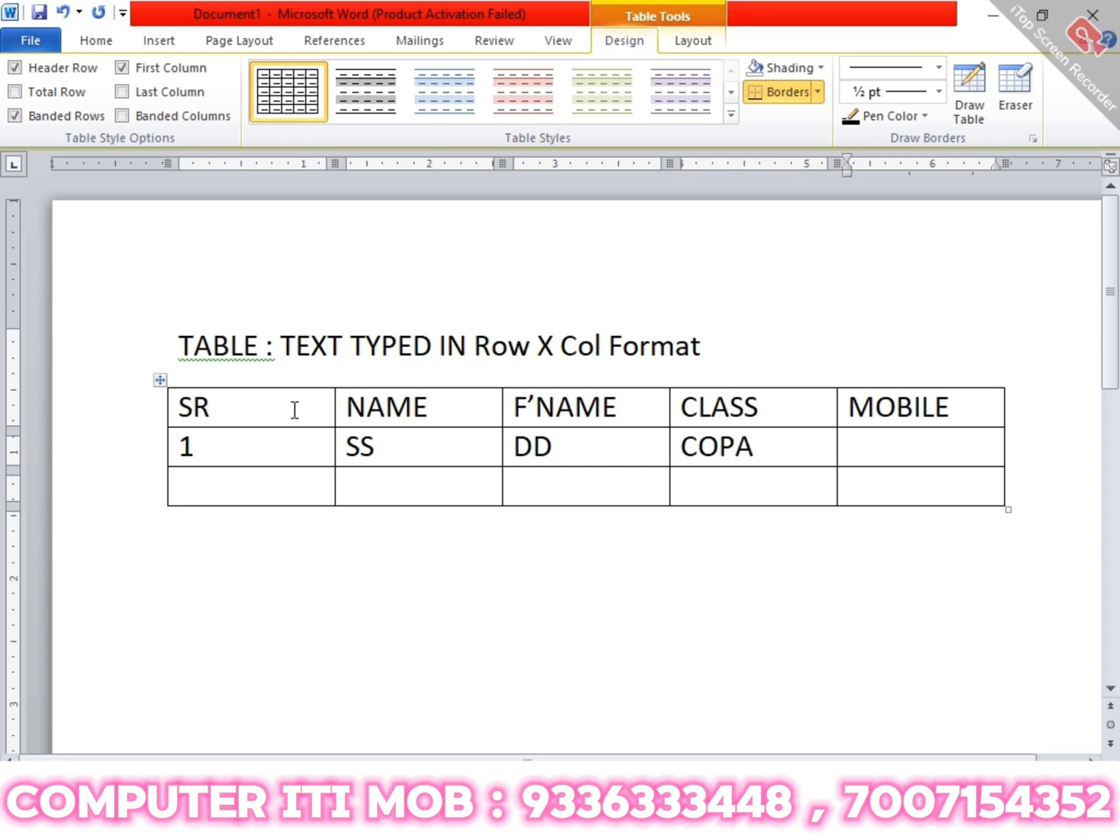
{"action": "type", "text": "3455"}
- Fill the second data row with 2, AF, AF, ELEC and a mobile number, and add a new row numbered 3
{"action": "key", "text": "Tab"}
{"action": "type", "text": "2"}
{"action": "key", "text": "Tab"}
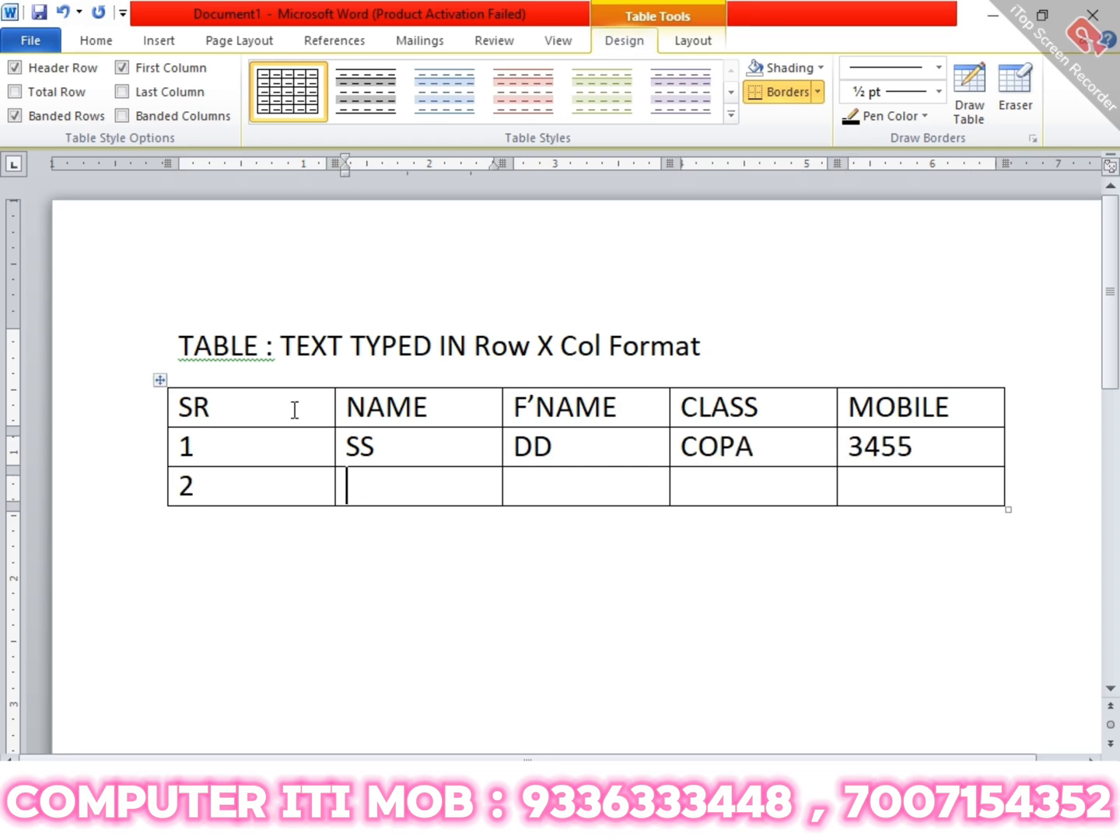
{"action": "type", "text": "AF"}
{"action": "key", "text": "Tab"}
{"action": "type", "text": "AF"}
{"action": "key", "text": "Tab"}
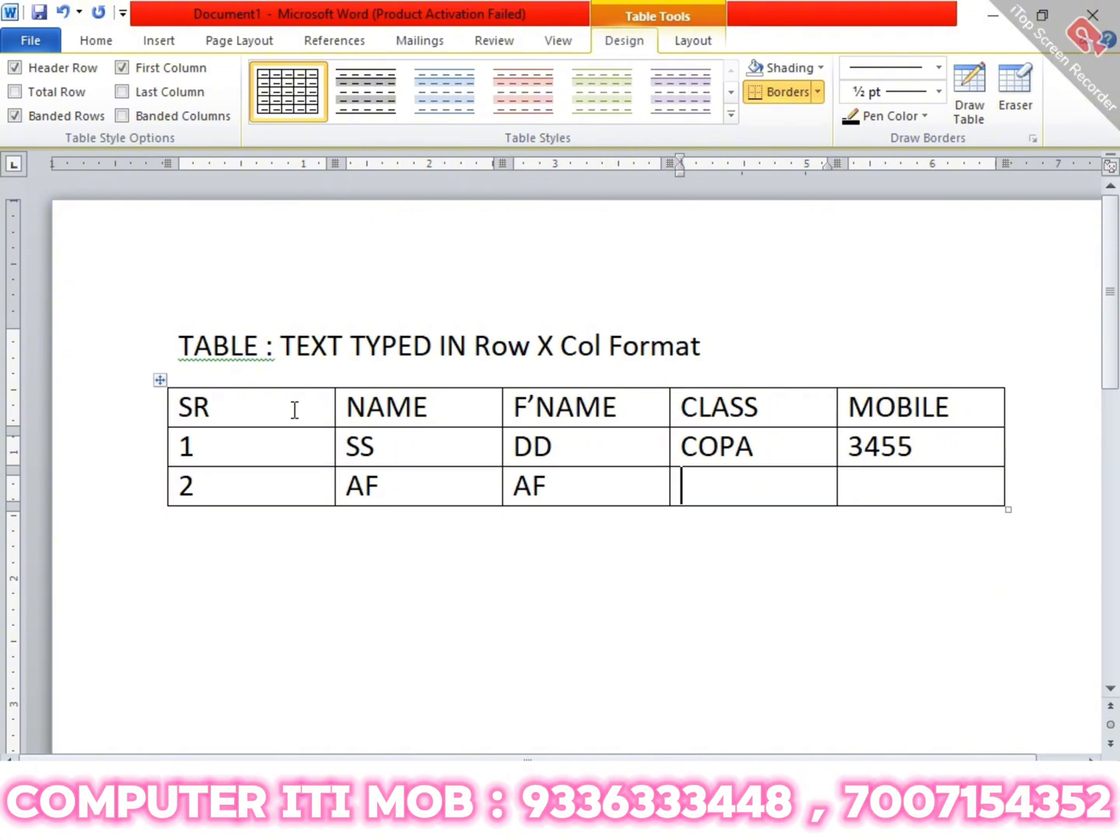
{"action": "type", "text": "ELEC"}
{"action": "key", "text": "Tab"}
{"action": "type", "text": "4565"}
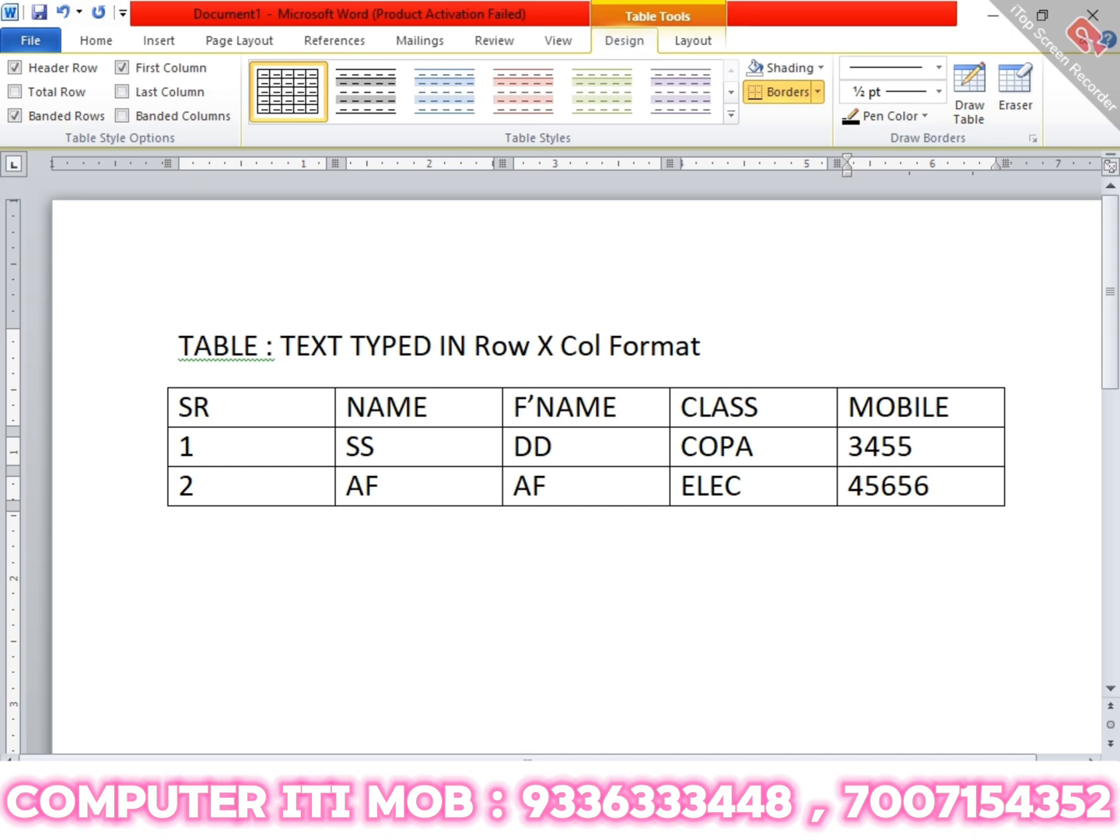
{"action": "key", "text": "Tab"}
{"action": "type", "text": "3"}
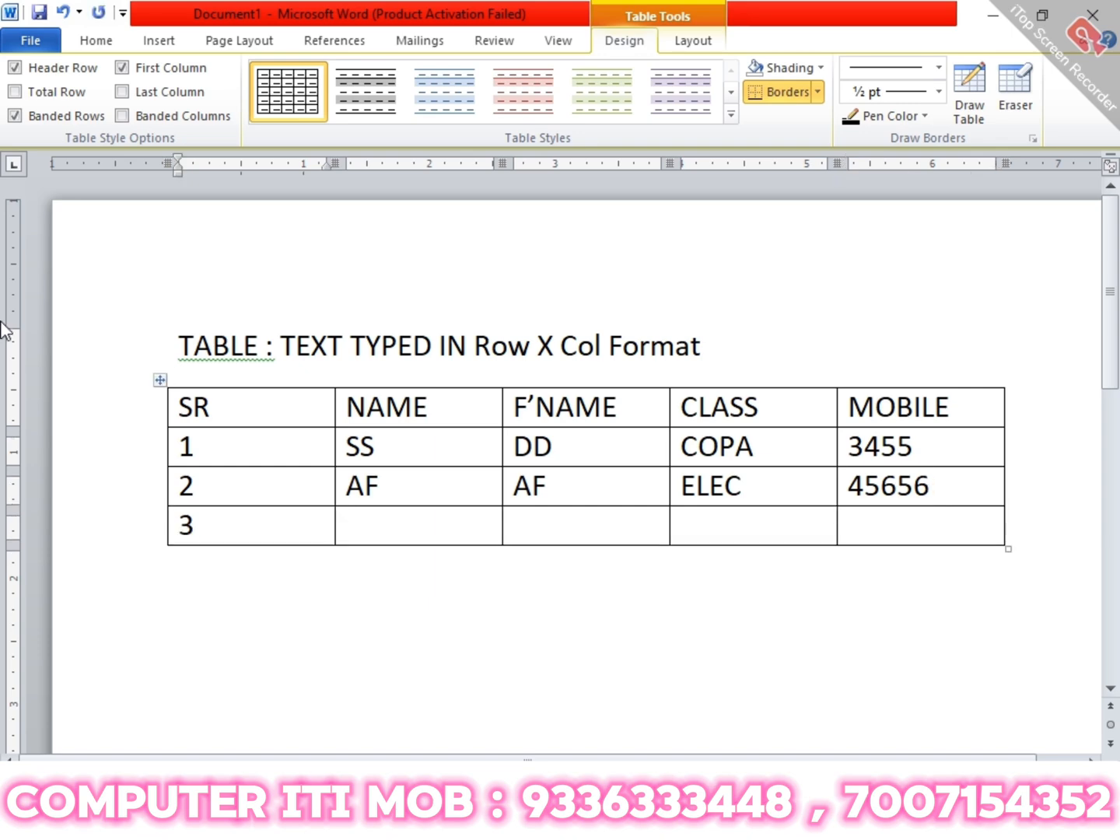
- Insert a second table with five columns and three rows below the first, leaving a gap between them
{"action": "left_click", "coordinate": [339, 622]}
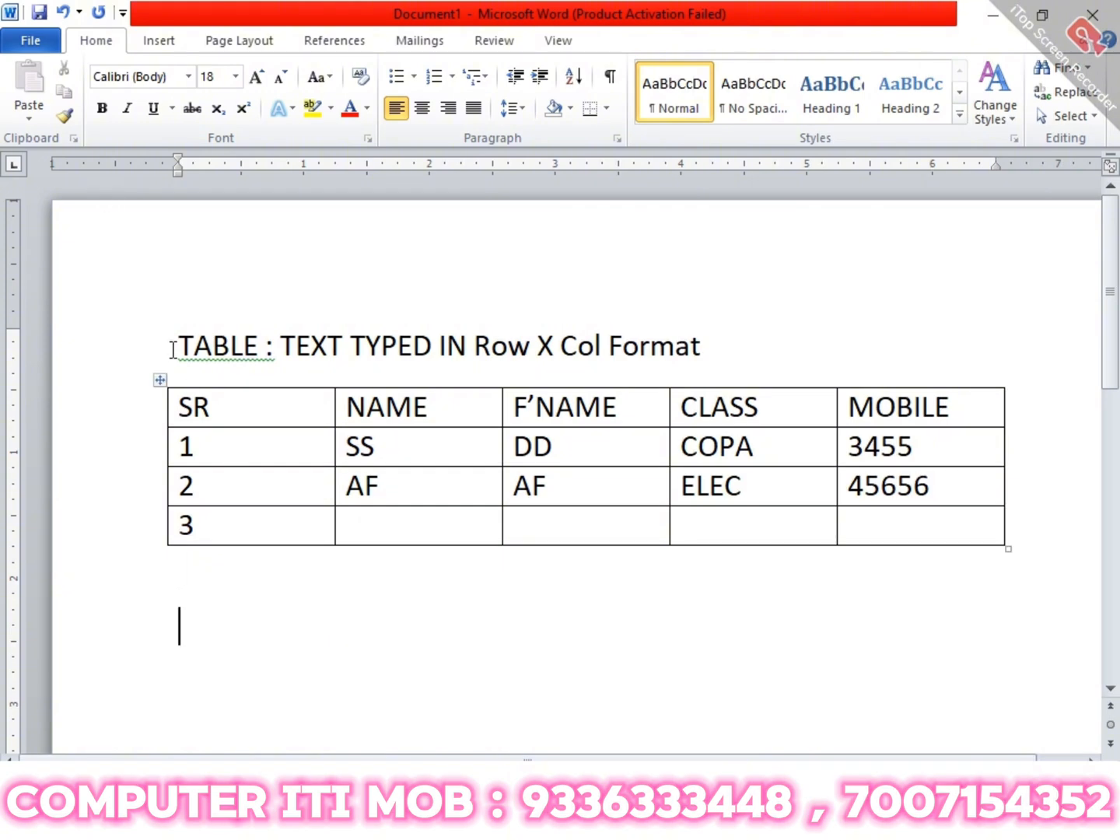
{"action": "left_click", "coordinate": [158, 41]}
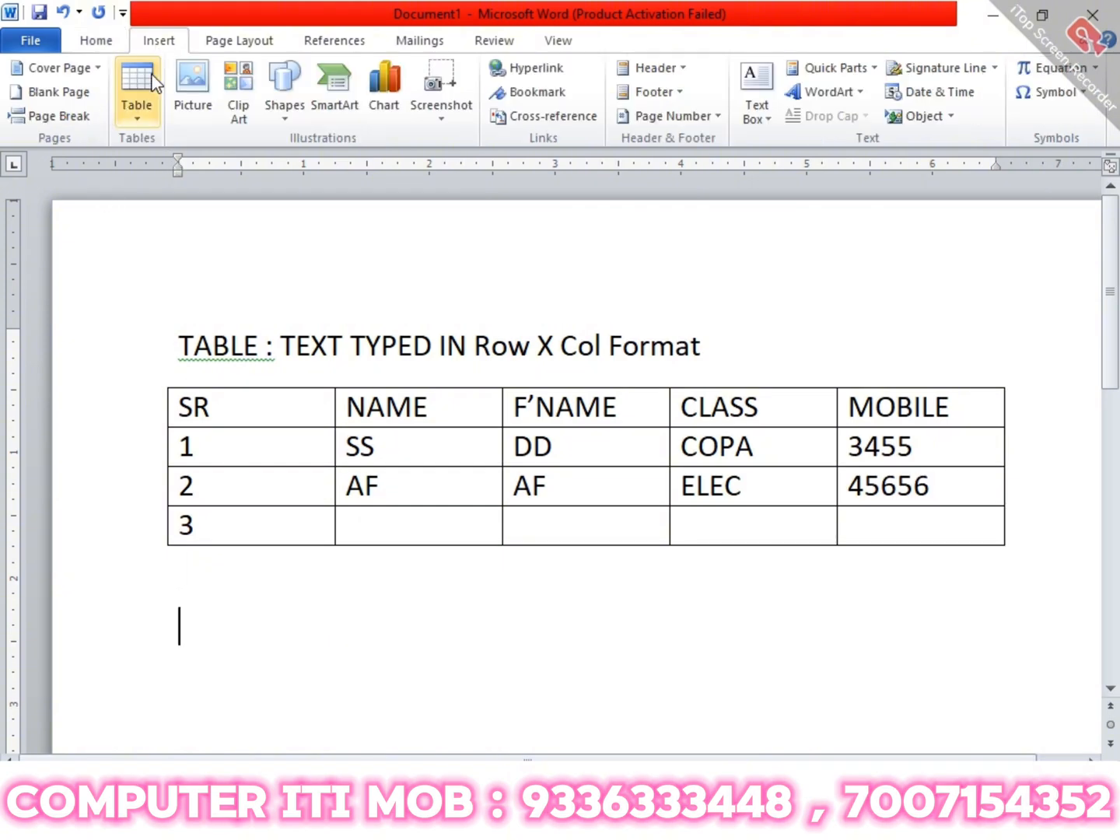
{"action": "left_click", "coordinate": [136, 94]}
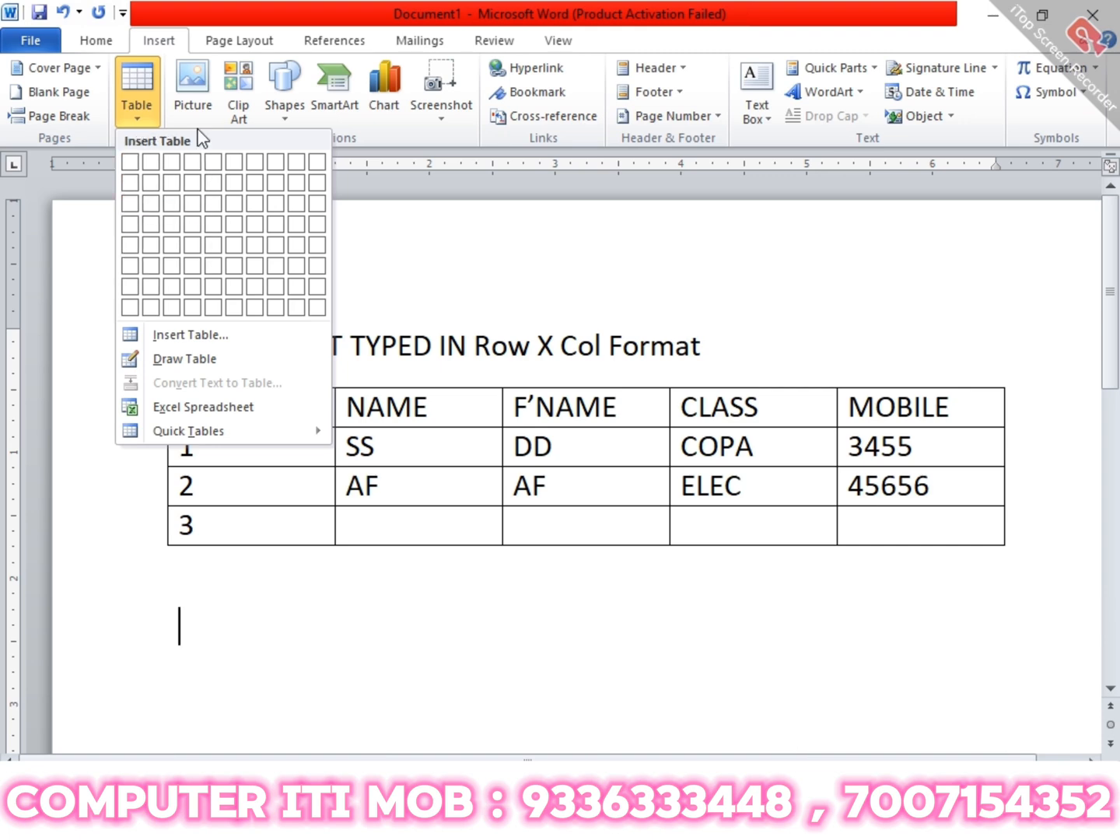
{"action": "left_click", "coordinate": [198, 335]}
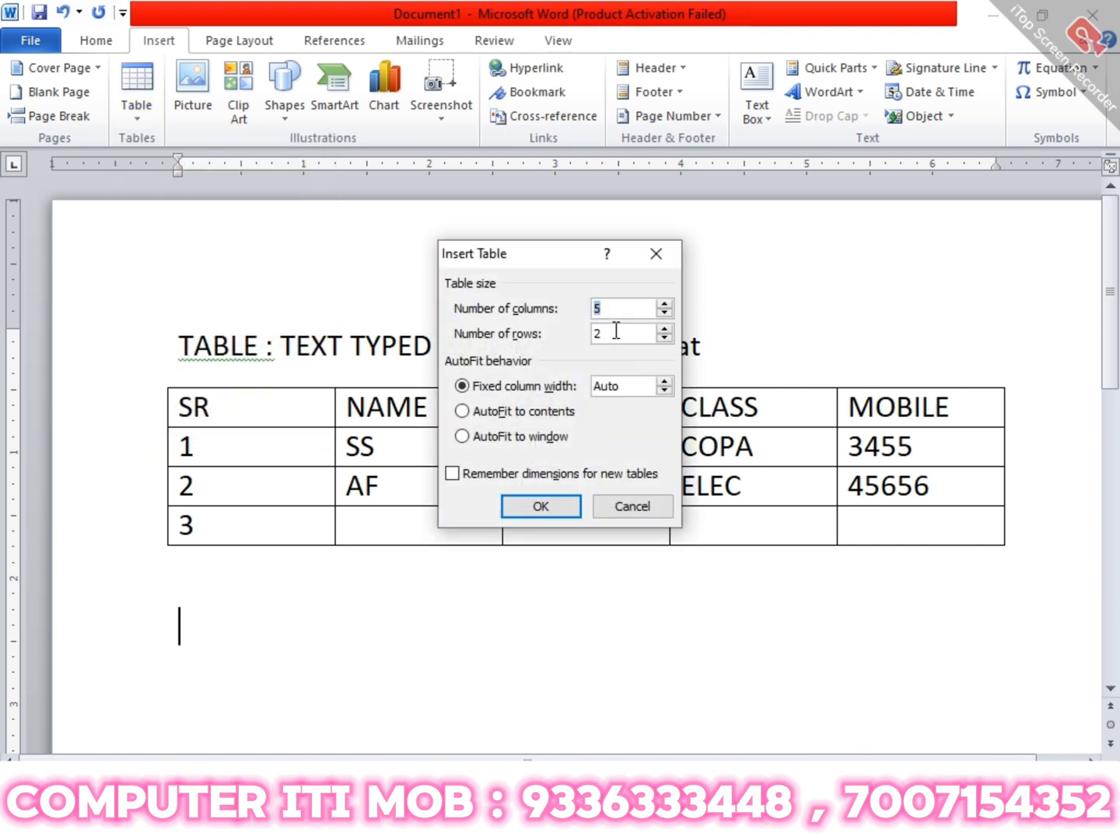
{"action": "key", "text": "Tab"}
{"action": "left_click", "coordinate": [549, 507]}
{"action": "scroll", "coordinate": [549, 502], "scroll_direction": "down", "scroll_amount": 3}
- Create a four-column, single-row table below the second table by converting a typed line of plus signs and hyphens
{"action": "left_click", "coordinate": [471, 651]}
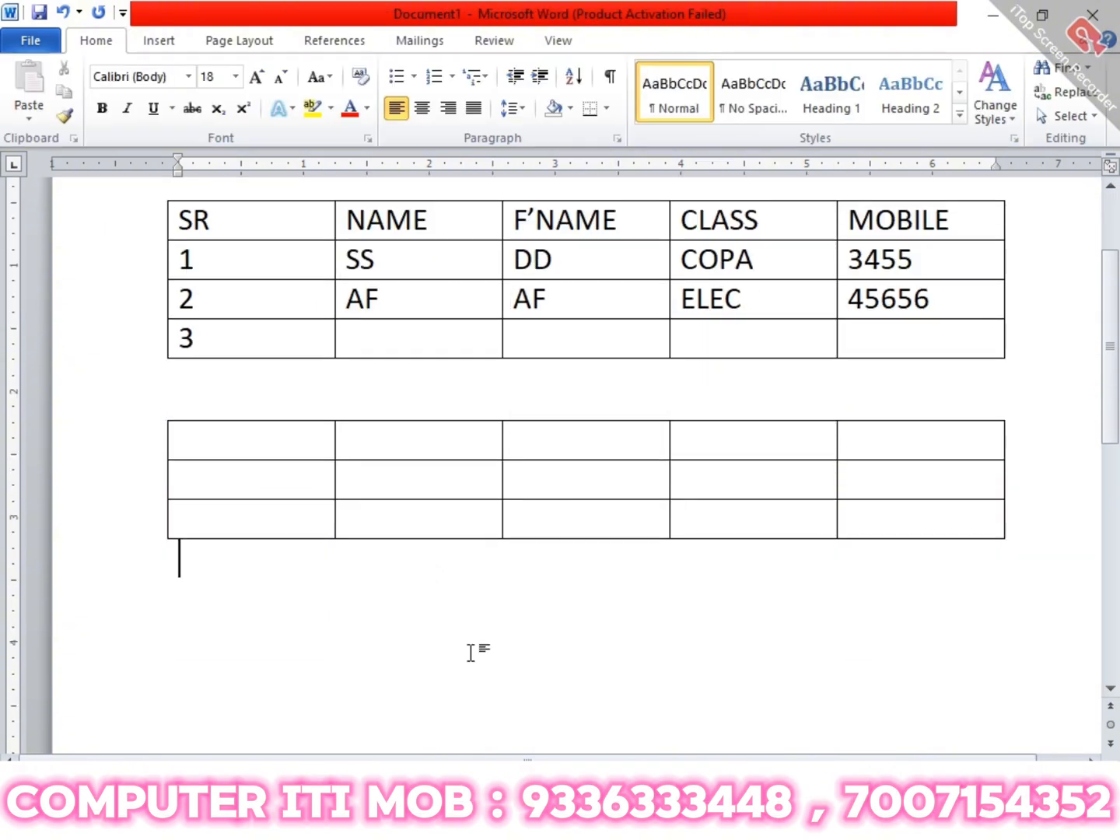
{"action": "scroll", "coordinate": [470, 650], "scroll_direction": "down", "scroll_amount": 2}
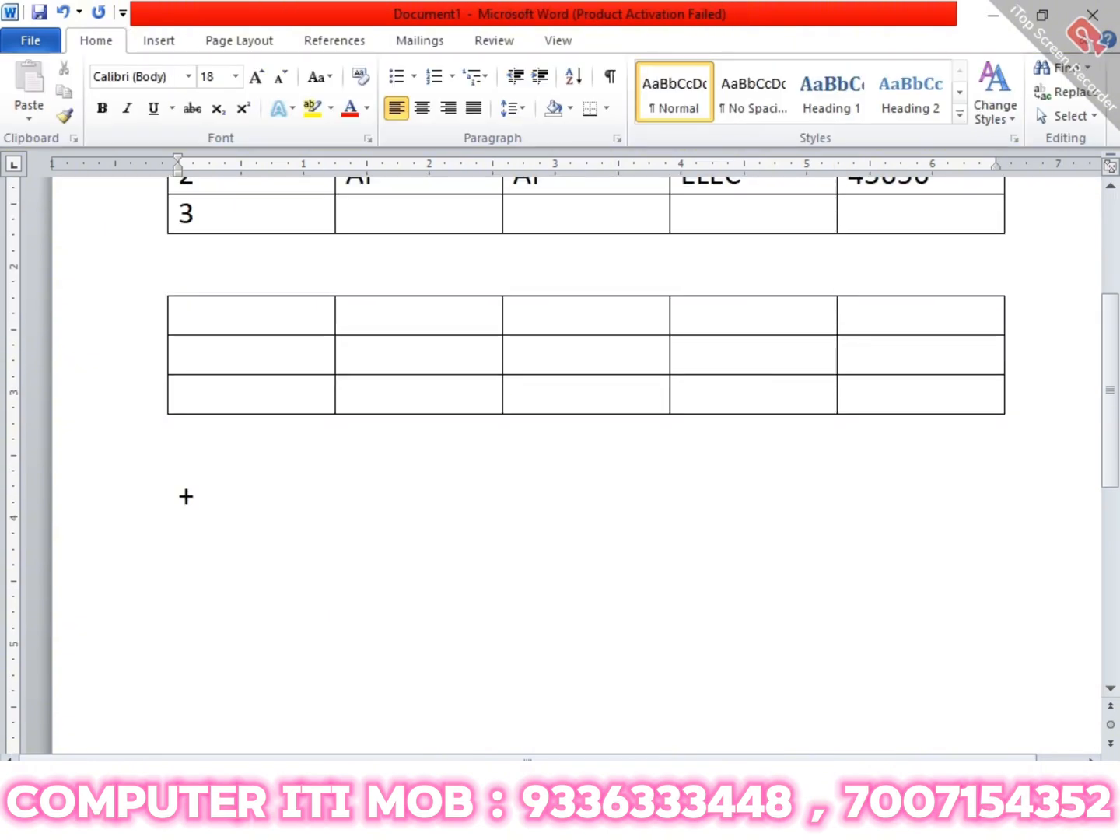
{"action": "type", "text": "+---------------------+-"}
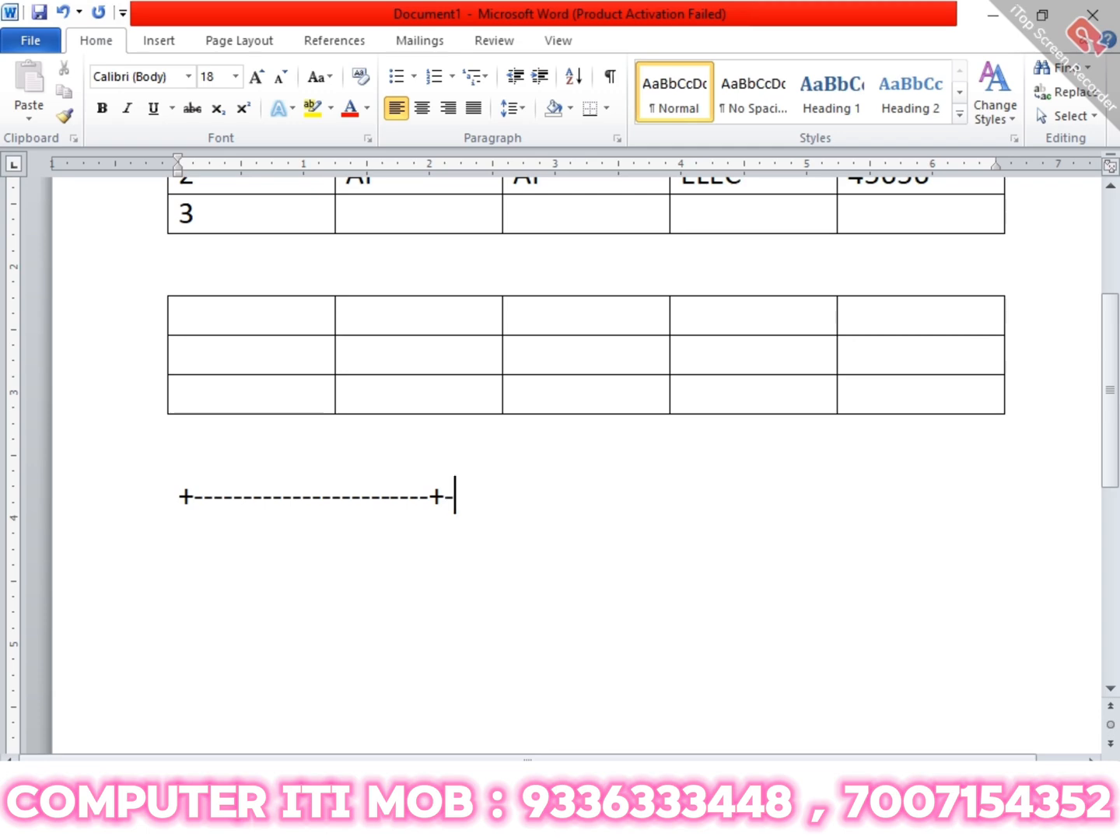
{"action": "type", "text": "-----------------+----------------+"}
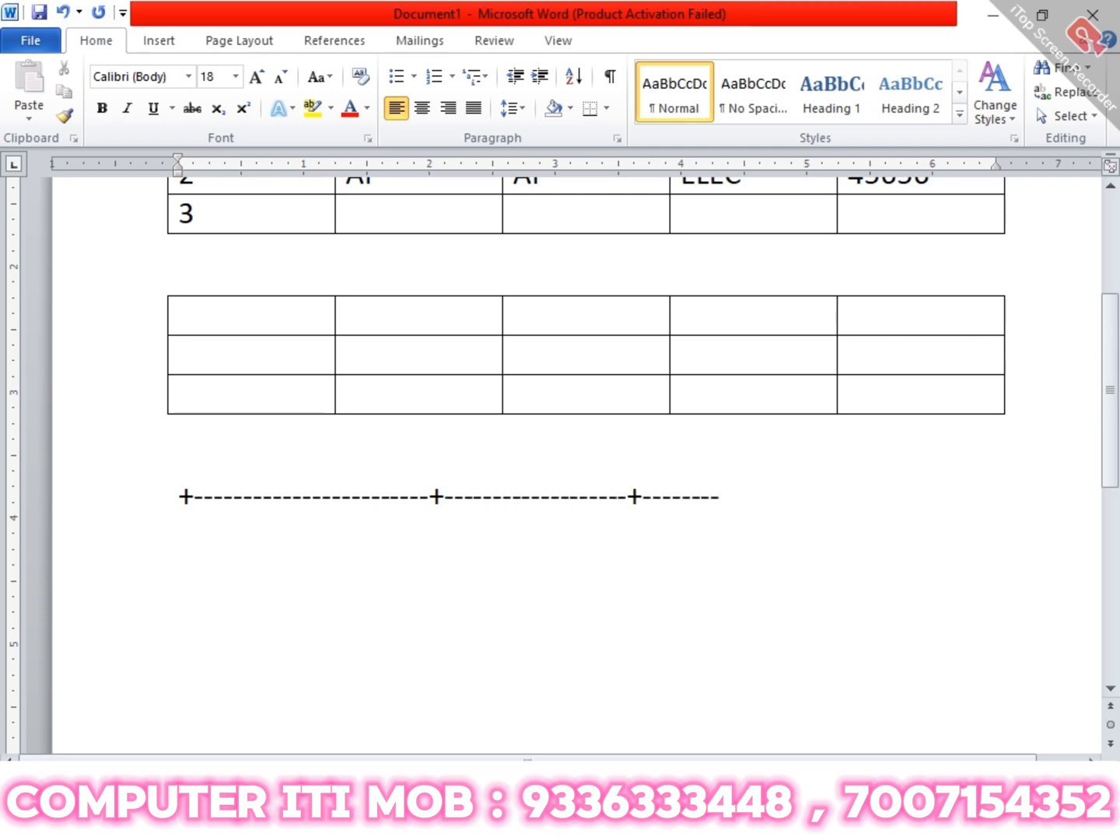
{"action": "type", "text": "------------+"}
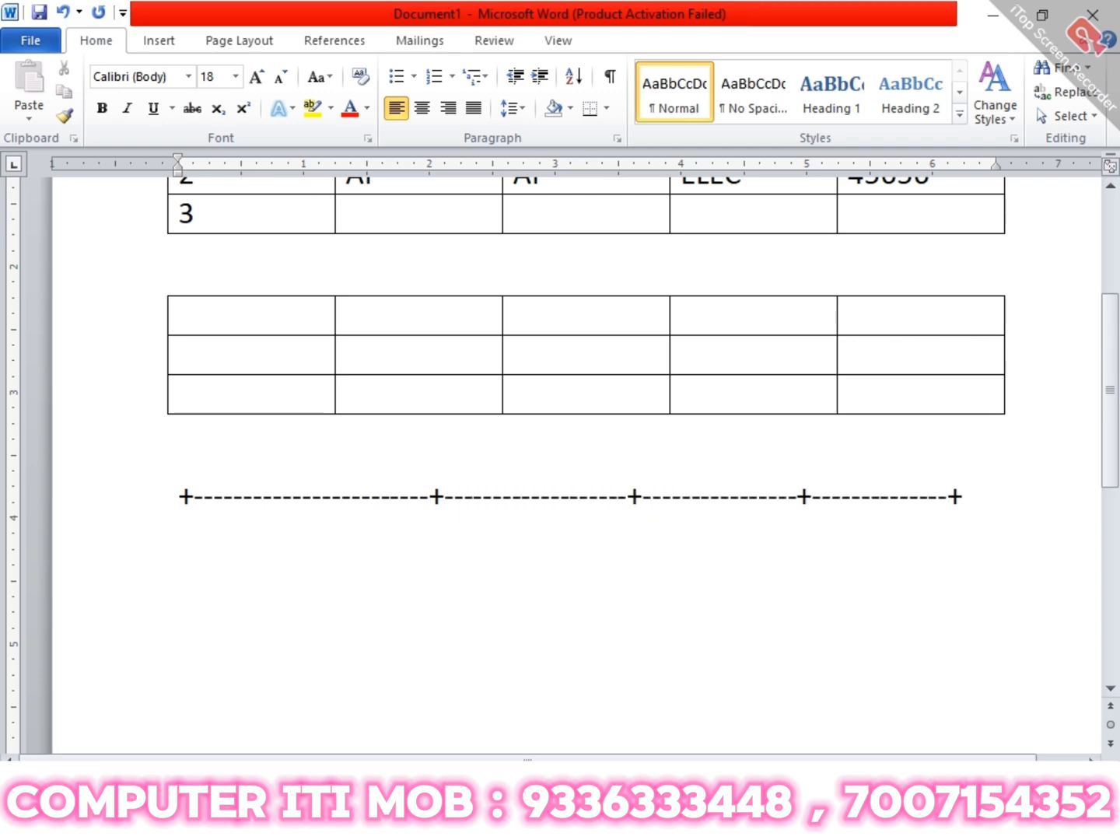
{"action": "key", "text": "Return"}
- Fill the new table's first row with ASF, ASDG, ADSG and SDAG
{"action": "type", "text": "ASF"}
{"action": "key", "text": "Tab"}
{"action": "type", "text": "ASDG"}
{"action": "key", "text": "Tab"}
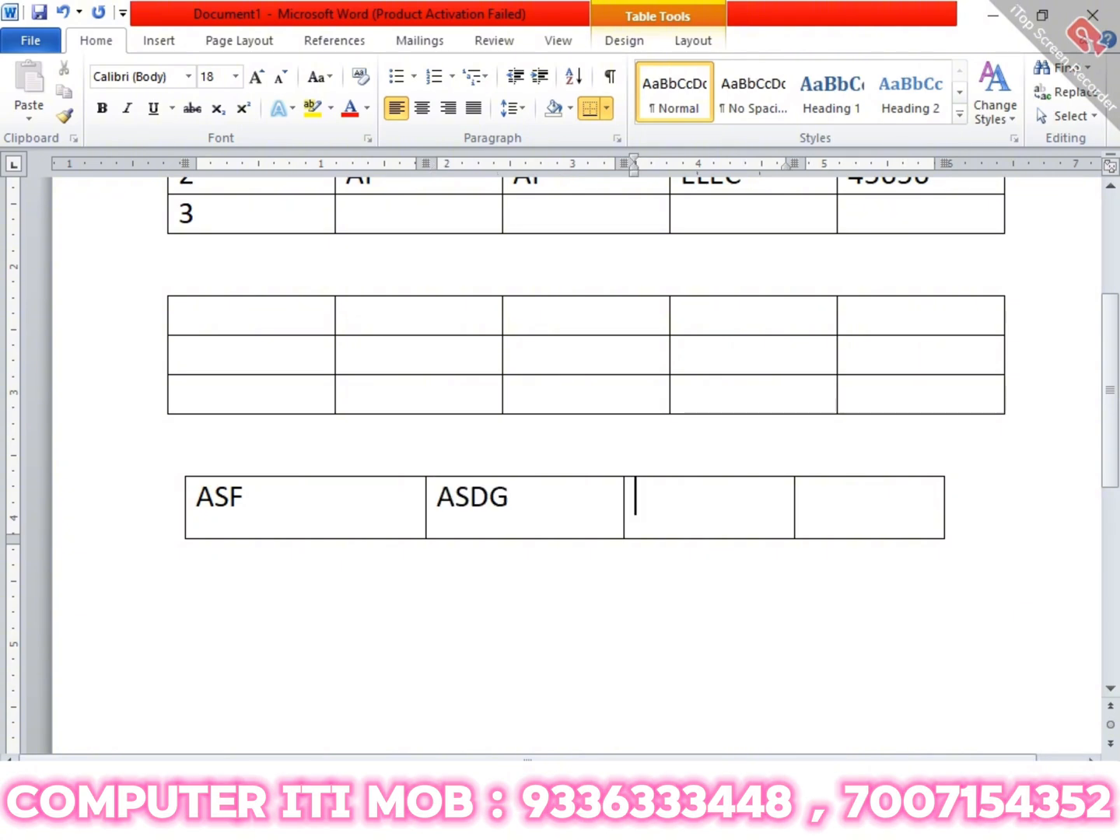
{"action": "type", "text": "ADSG"}
{"action": "key", "text": "Tab"}
{"action": "type", "text": "SDAG"}
- Add a second row to the four-column table and fill it with DASFG, SDG, SDFG and DSFG
{"action": "key", "text": "Tab"}
{"action": "type", "text": "DASFG"}
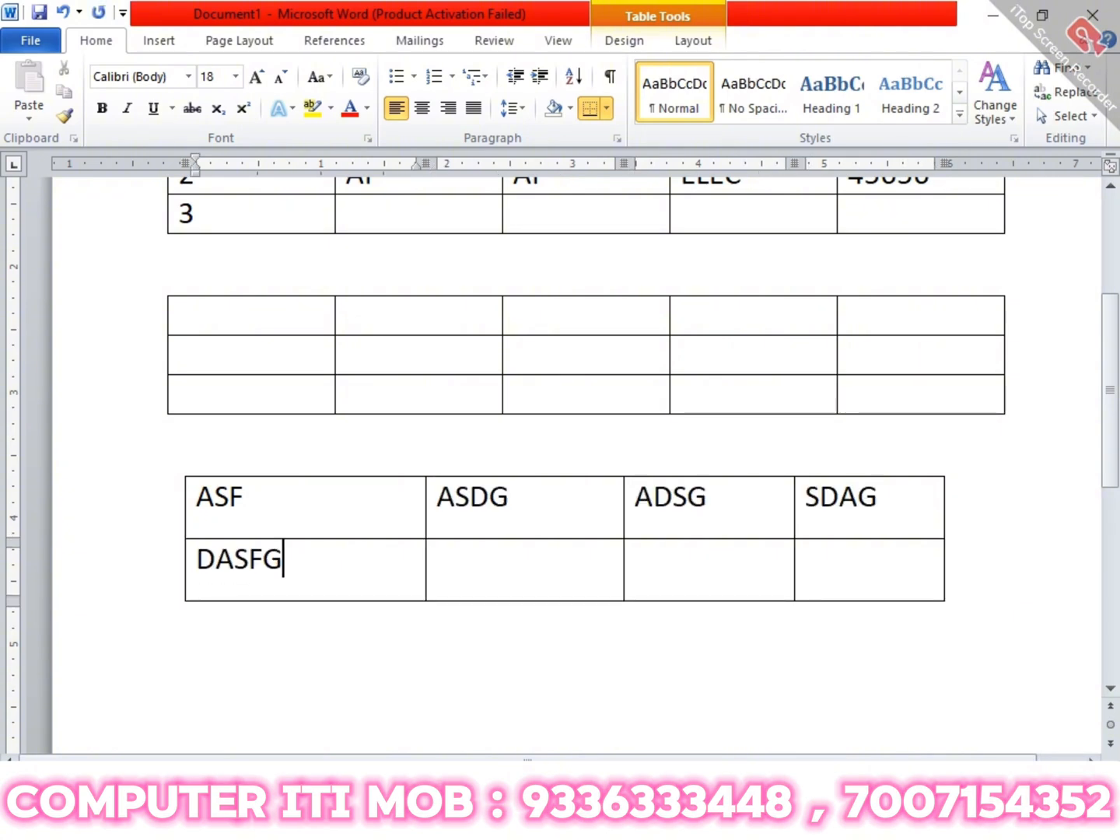
{"action": "key", "text": "Tab"}
{"action": "type", "text": "SDG"}
{"action": "key", "text": "Tab"}
{"action": "type", "text": "SDFG"}
{"action": "key", "text": "Tab"}
{"action": "type", "text": "DSFG"}
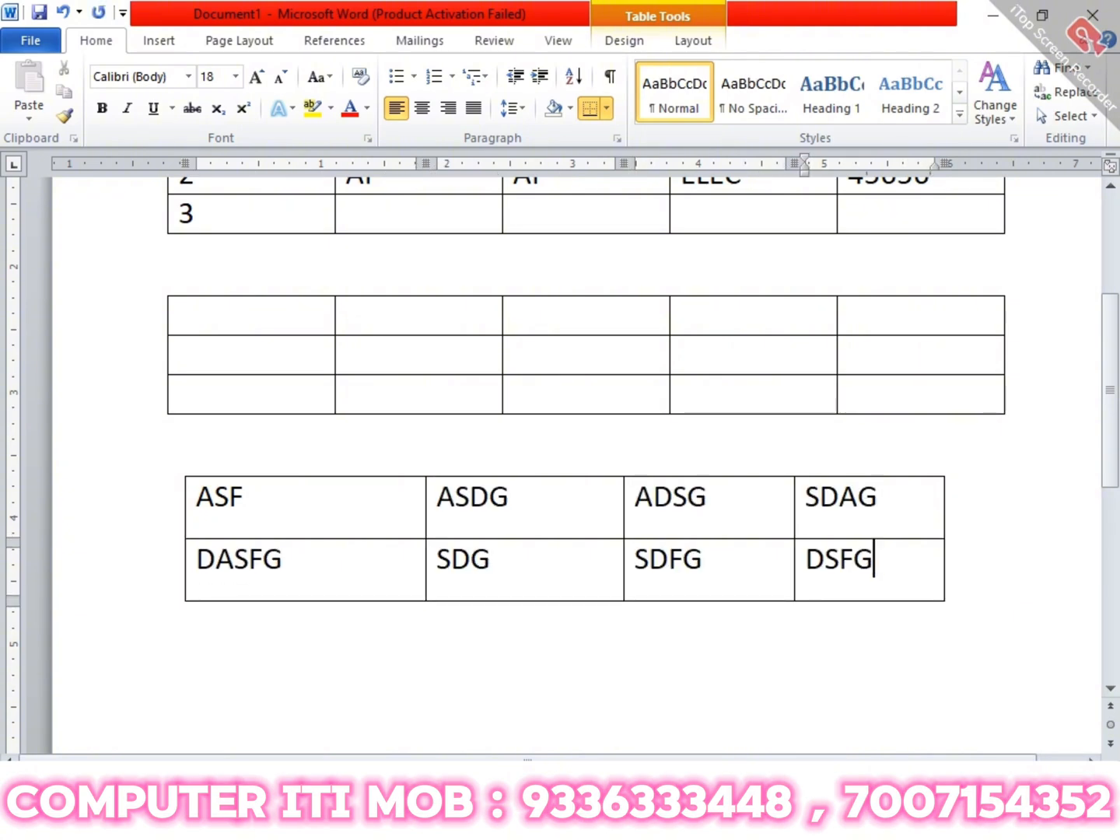
{"action": "left_click", "coordinate": [431, 700]}
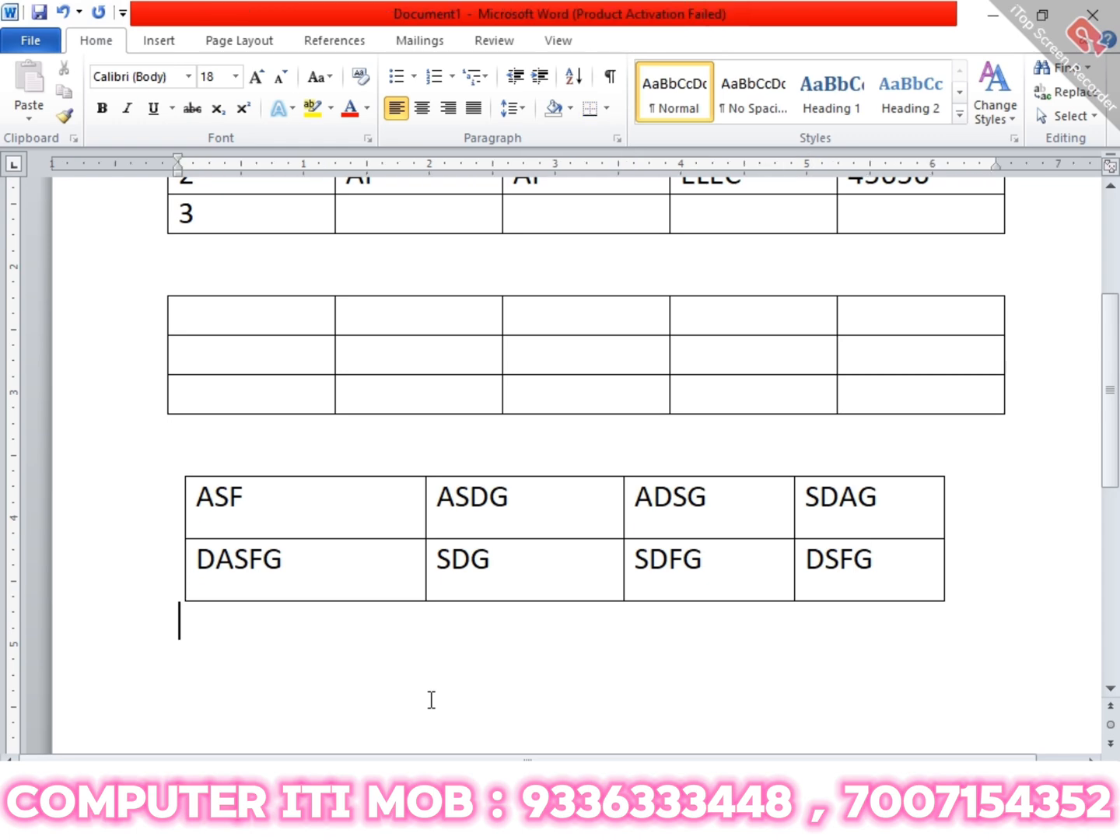
- Draw a freehand table frame about 6.4 inches wide and 1.2 inches tall below the four-column table
{"action": "scroll", "coordinate": [151, 242], "scroll_direction": "up", "scroll_amount": 3}
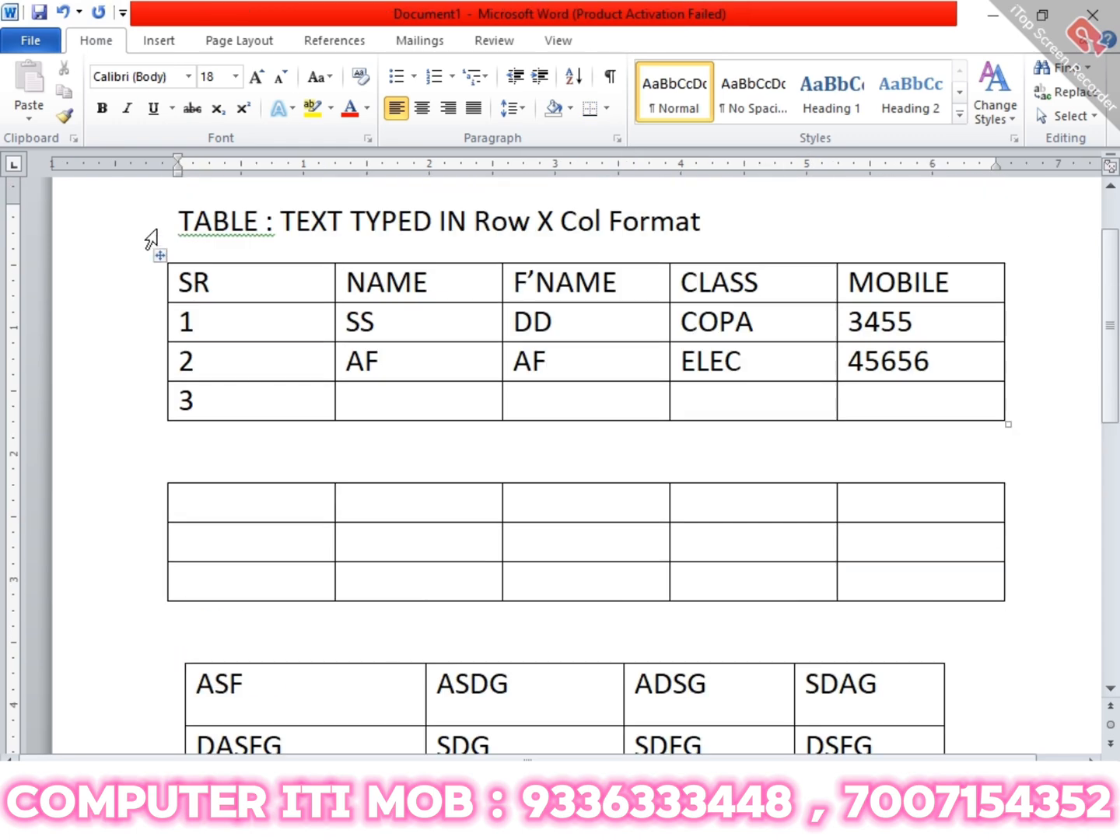
{"action": "scroll", "coordinate": [346, 507], "scroll_direction": "down", "scroll_amount": 4}
{"action": "scroll", "coordinate": [345, 508], "scroll_direction": "down", "scroll_amount": 2}
{"action": "left_click", "coordinate": [159, 43]}
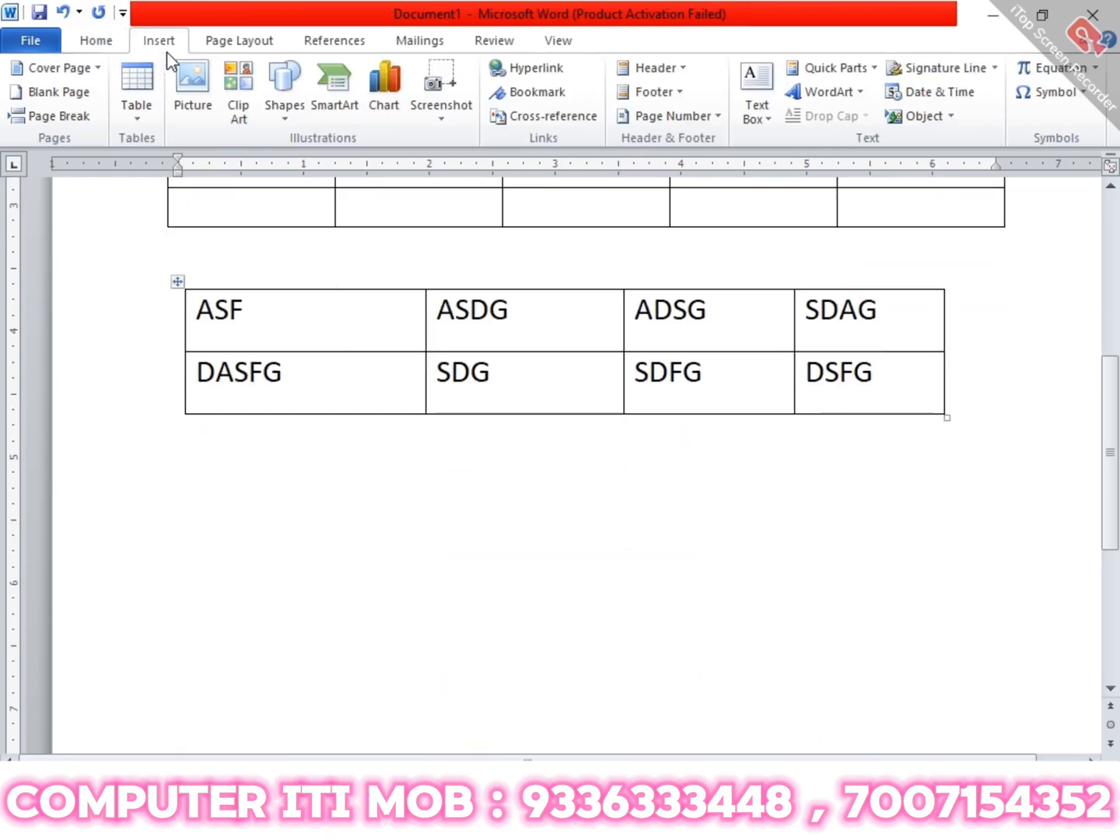
{"action": "left_click", "coordinate": [153, 118]}
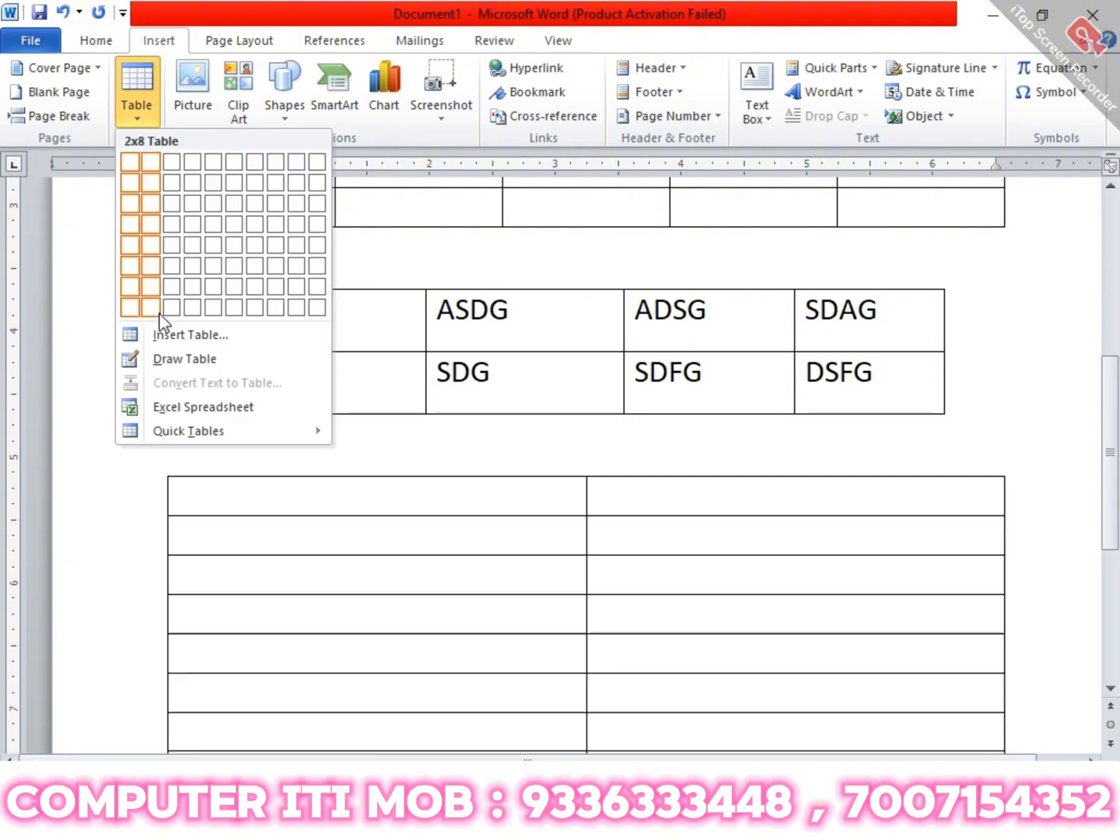
{"action": "left_click", "coordinate": [184, 358]}
{"action": "left_click_drag", "start_coordinate": [213, 476], "coordinate": [1013, 625]}
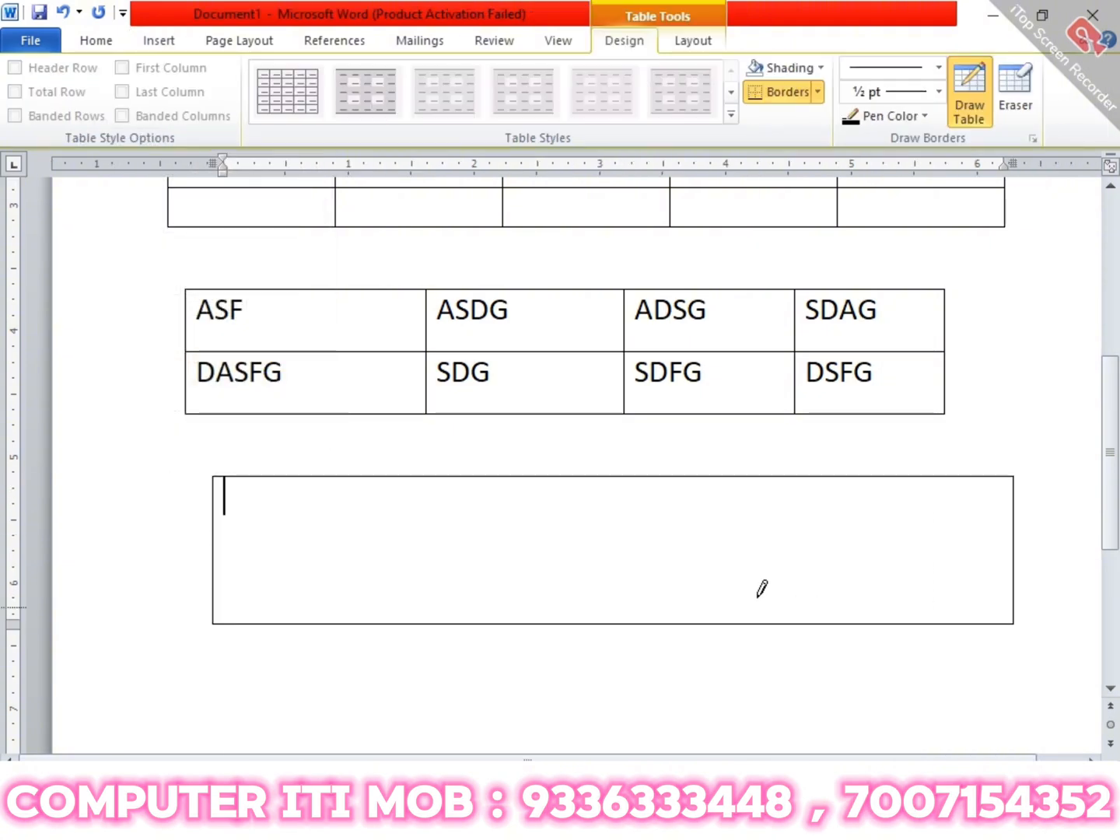
- Divide the drawn frame into three columns and three rows with two vertical and two horizontal lines, and leave table drawing mode
{"action": "left_click_drag", "start_coordinate": [630, 478], "coordinate": [641, 589]}
{"action": "left_click_drag", "start_coordinate": [872, 487], "coordinate": [895, 598]}
{"action": "left_click_drag", "start_coordinate": [229, 537], "coordinate": [972, 537]}
{"action": "left_click_drag", "start_coordinate": [270, 580], "coordinate": [973, 579]}
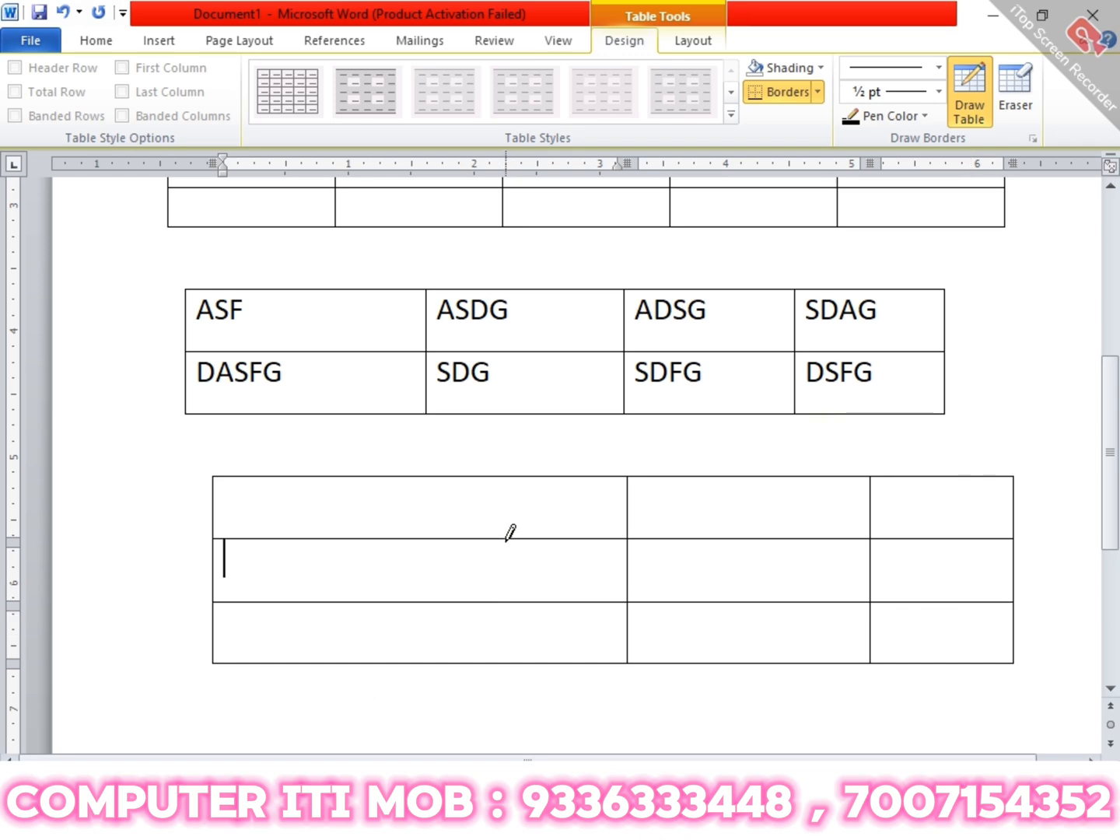
{"action": "scroll", "coordinate": [510, 533], "scroll_direction": "up", "scroll_amount": 3}
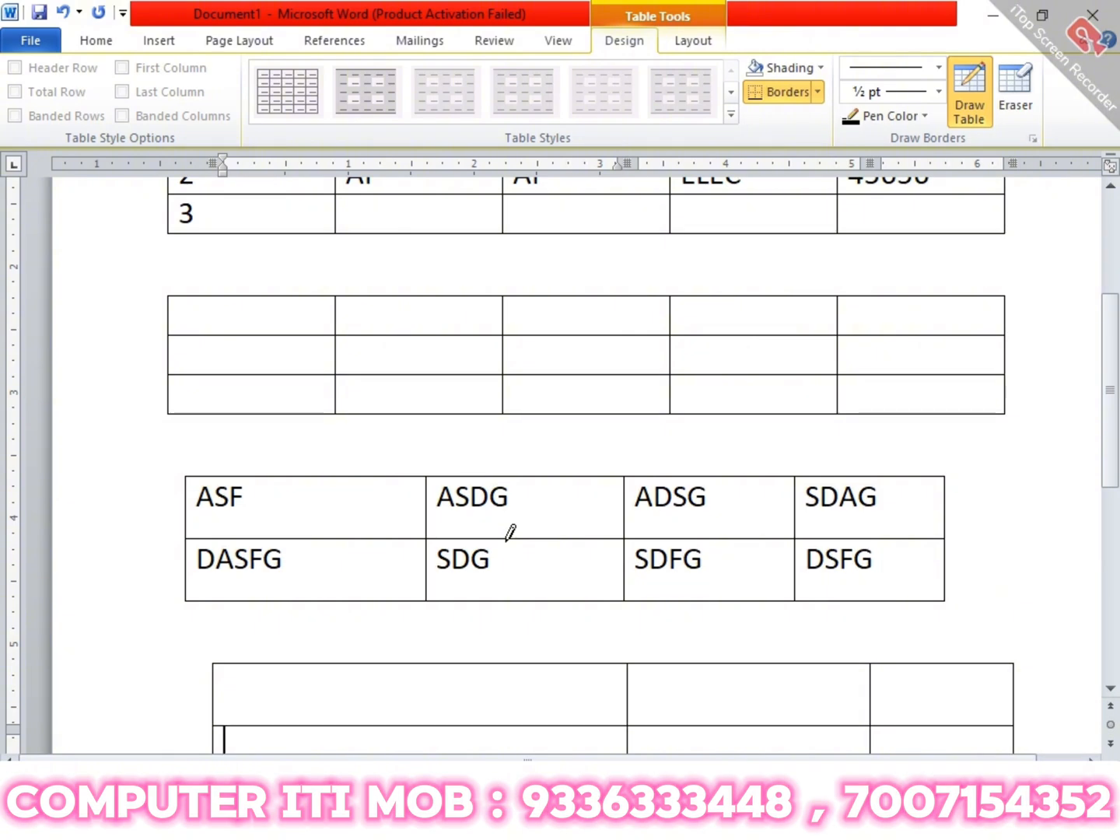
{"action": "scroll", "coordinate": [560, 485], "scroll_direction": "up", "scroll_amount": 3}
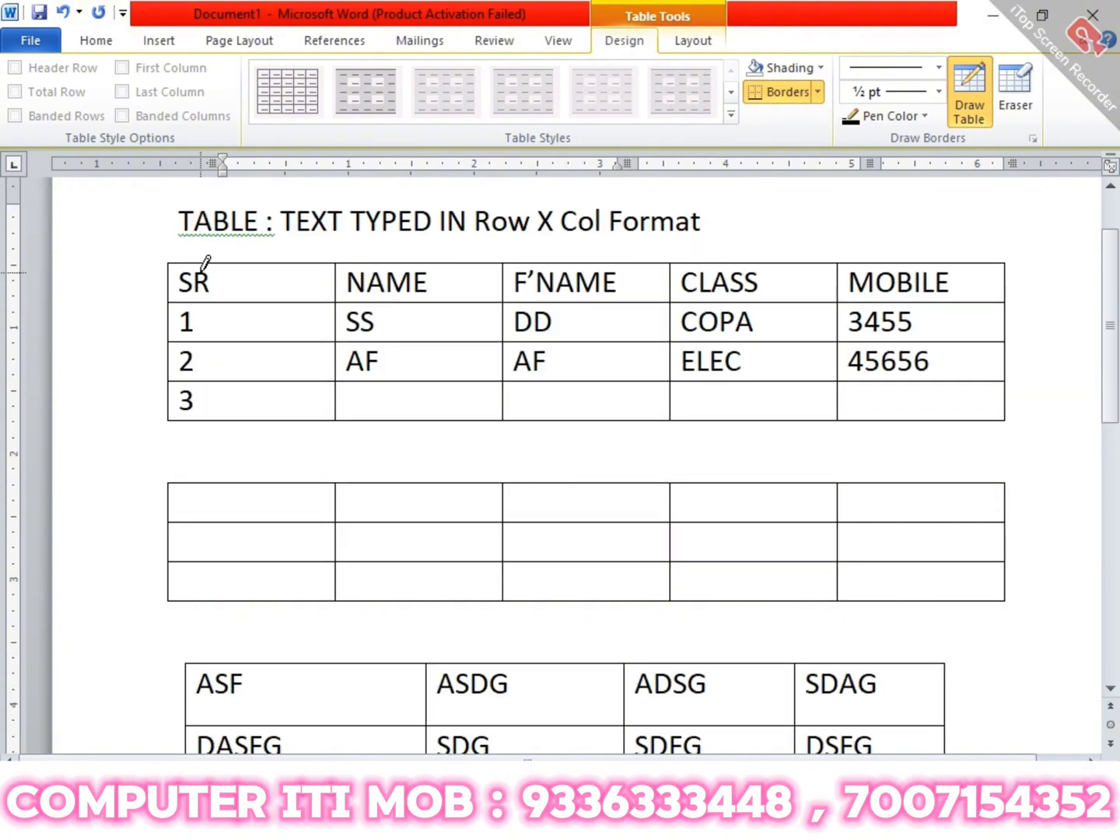
{"action": "key", "text": "Escape"}
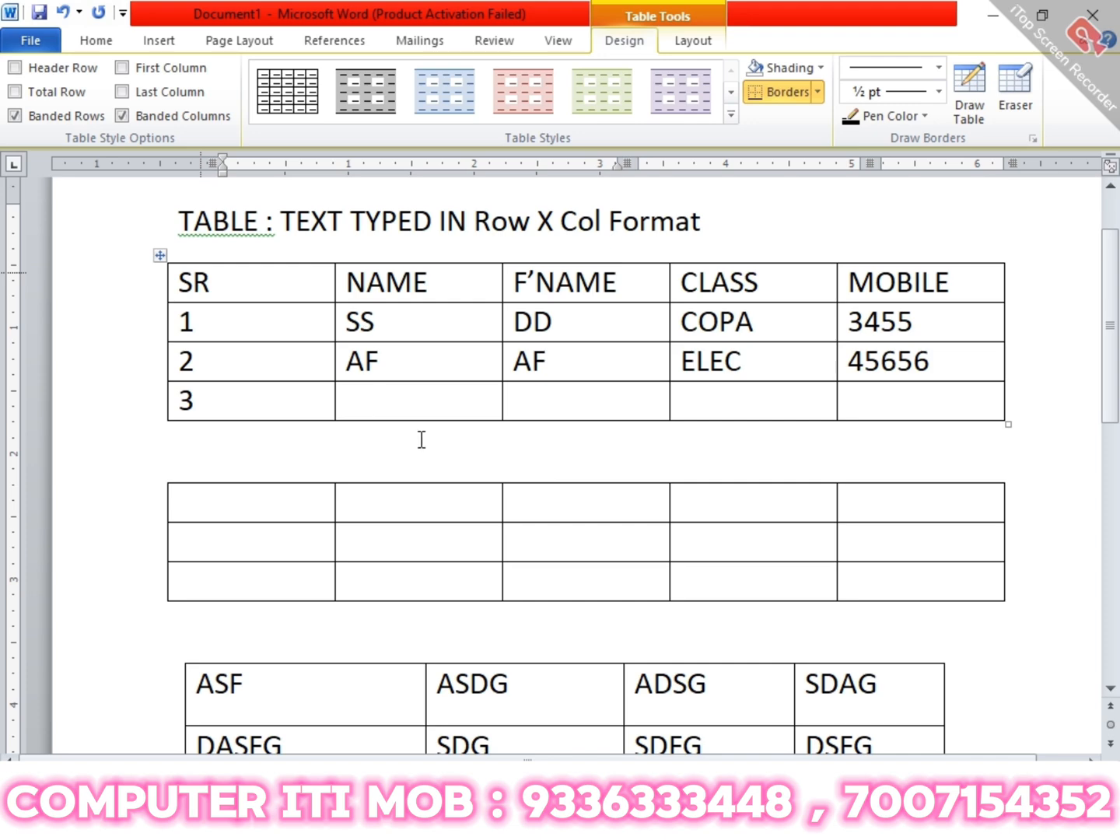
- Write TABLE / ROW / COL / CELL below the drawn table, with SELECT on the following line
{"action": "scroll", "coordinate": [421, 440], "scroll_direction": "down", "scroll_amount": 6}
{"action": "left_click", "coordinate": [396, 548]}
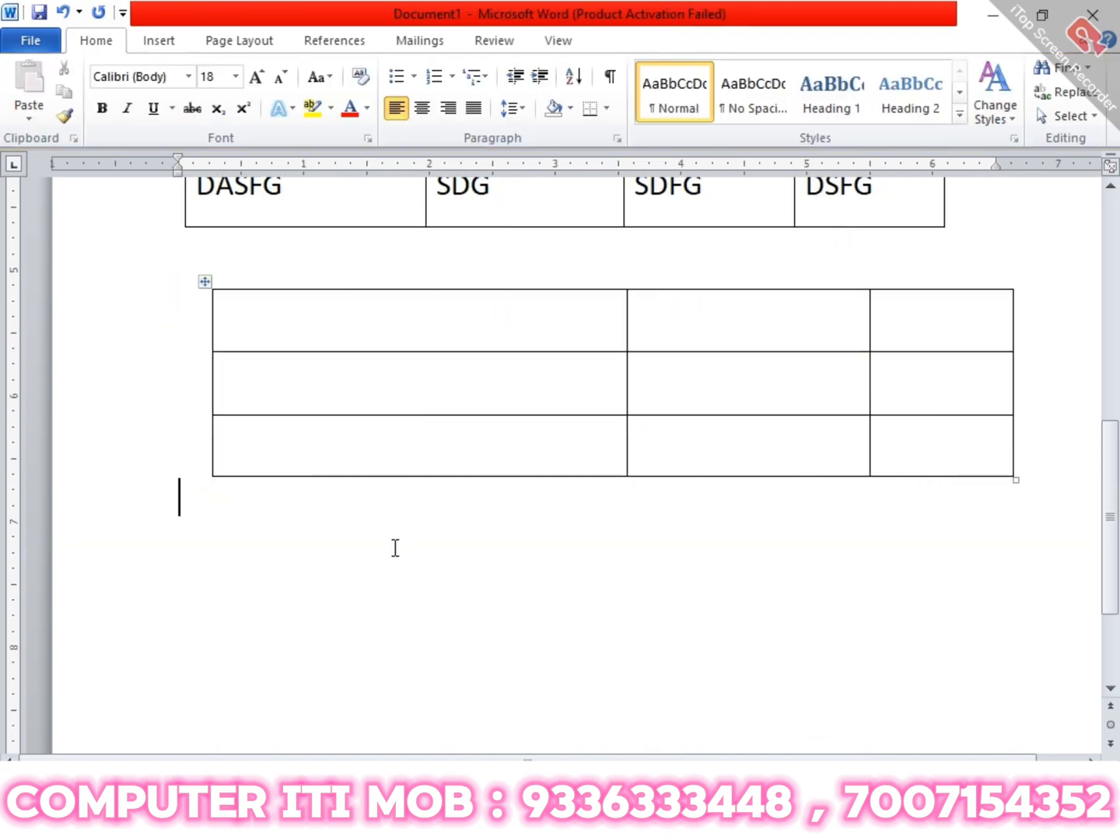
{"action": "type", "text": "TABLE / ROW"}
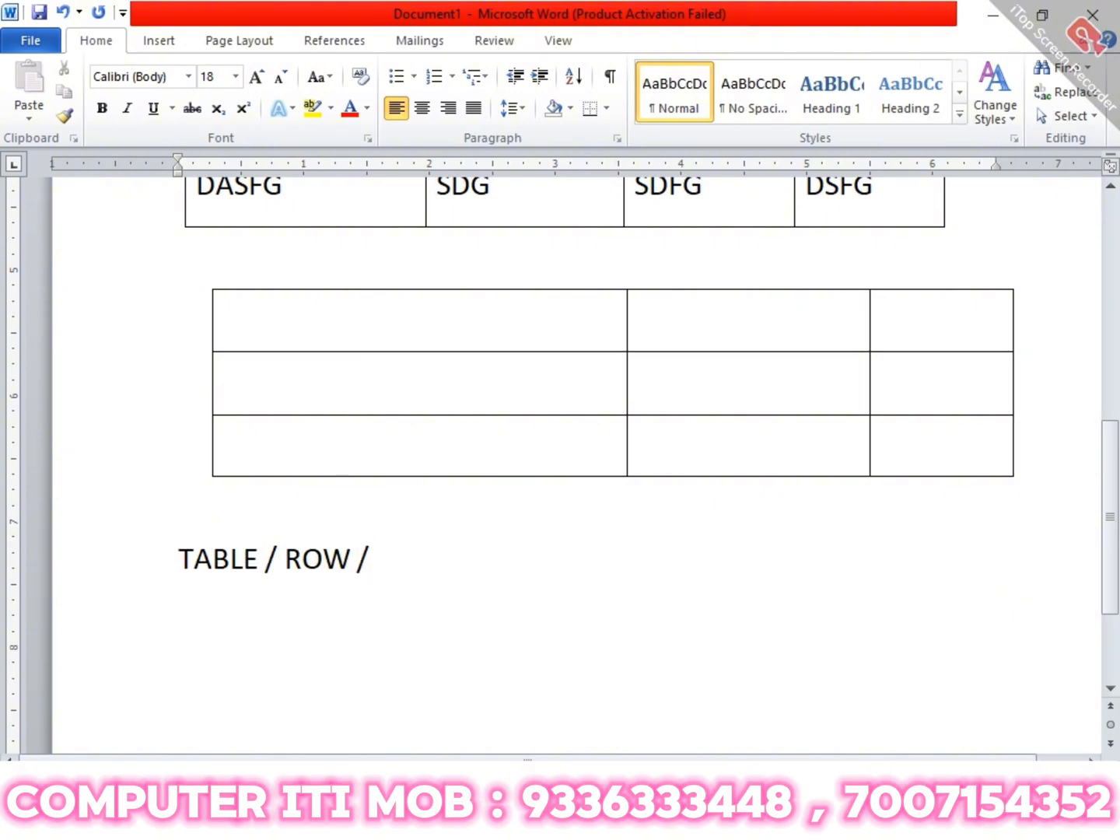
{"action": "type", "text": "/ COL / CELL"}
{"action": "key", "text": "Return"}
{"action": "type", "text": "SELECT"}
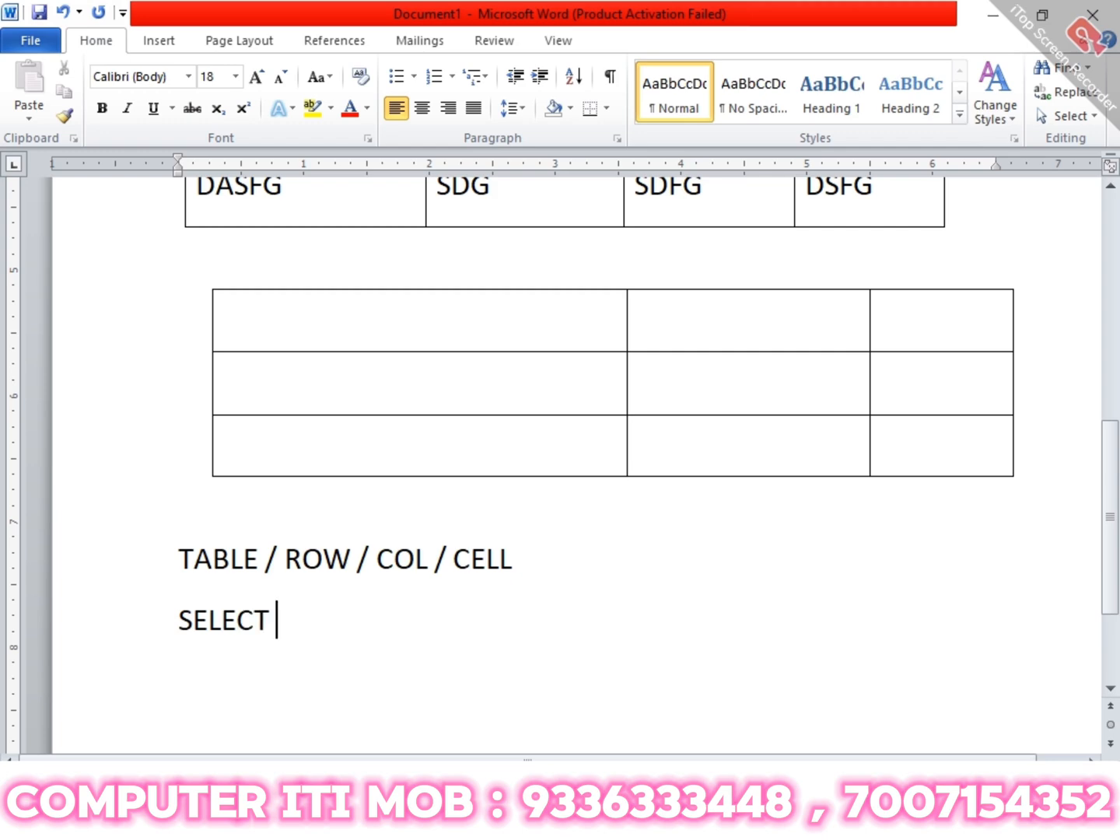
- Select the entire first table, once directly and once with the Select Table command
{"action": "scroll", "coordinate": [404, 548], "scroll_direction": "up", "scroll_amount": 10}
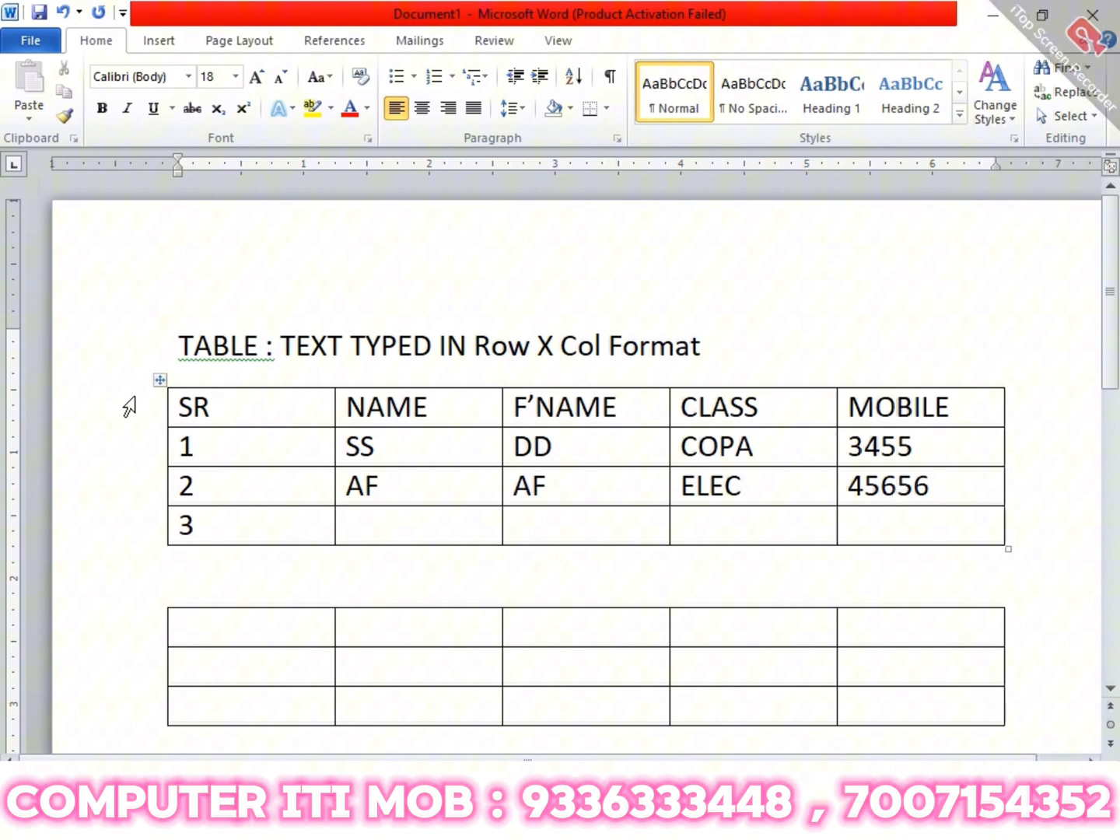
{"action": "left_click", "coordinate": [160, 381]}
{"action": "left_click", "coordinate": [250, 401]}
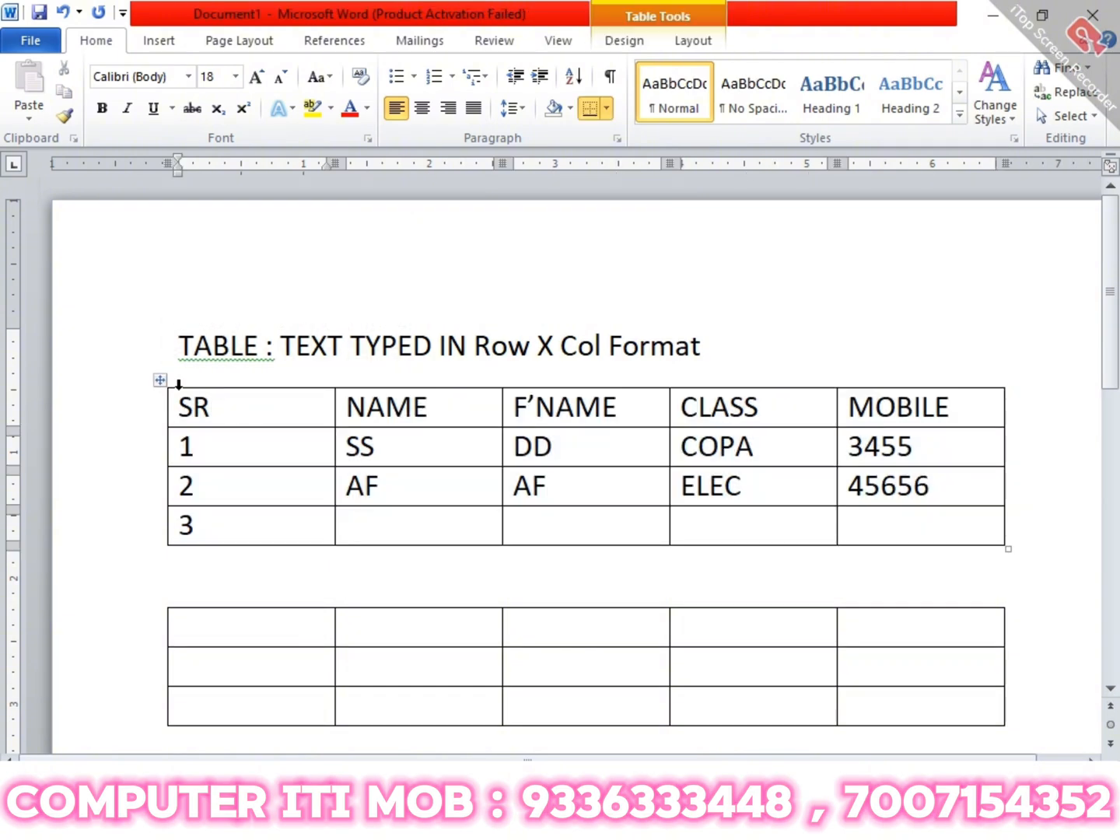
{"action": "right_click", "coordinate": [268, 413]}
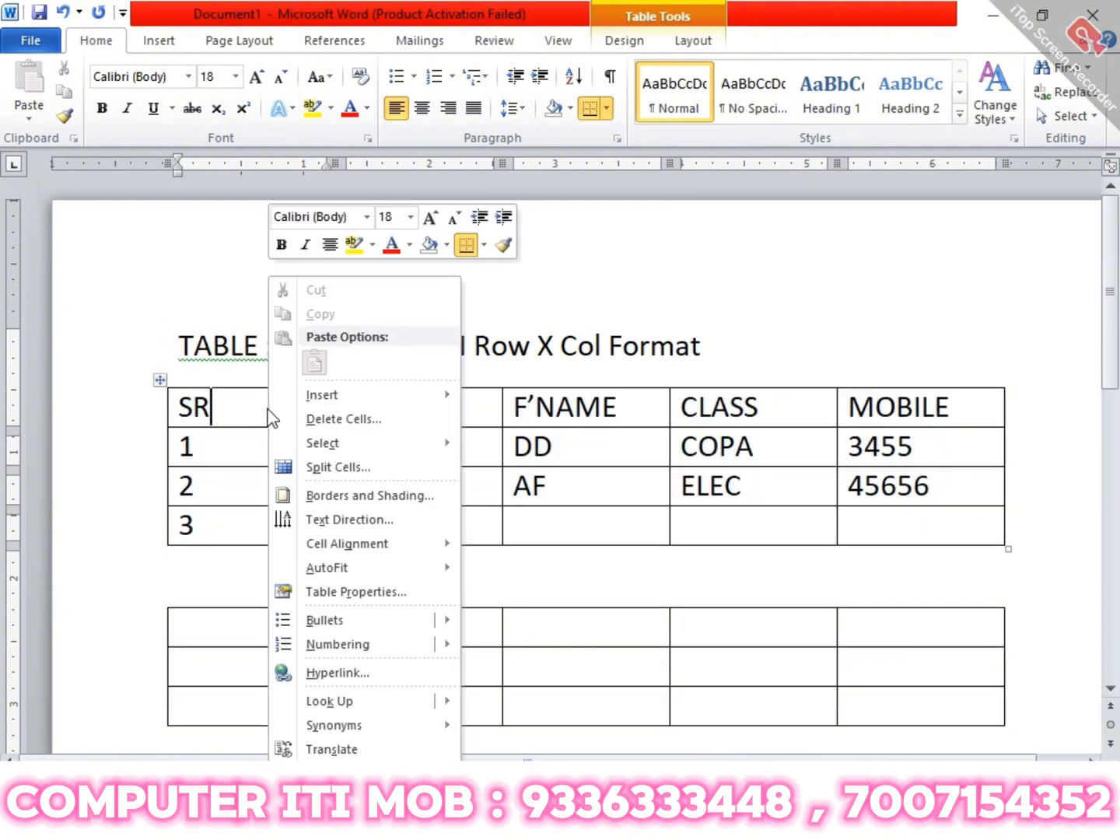
{"action": "mouse_move", "coordinate": [416, 443]}
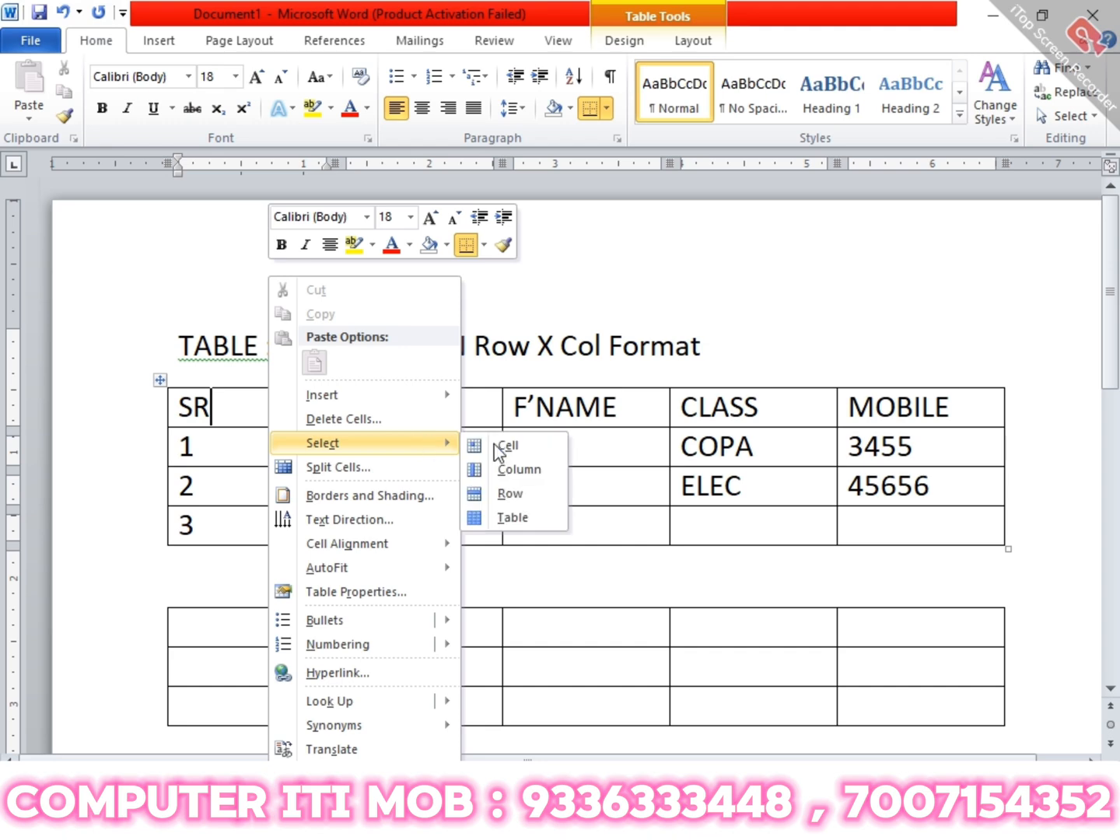
{"action": "left_click", "coordinate": [541, 530]}
- Select the first table's row numbered 1, try extending a cell selection into the row numbered 2, and reselect row 1
{"action": "left_click", "coordinate": [144, 455]}
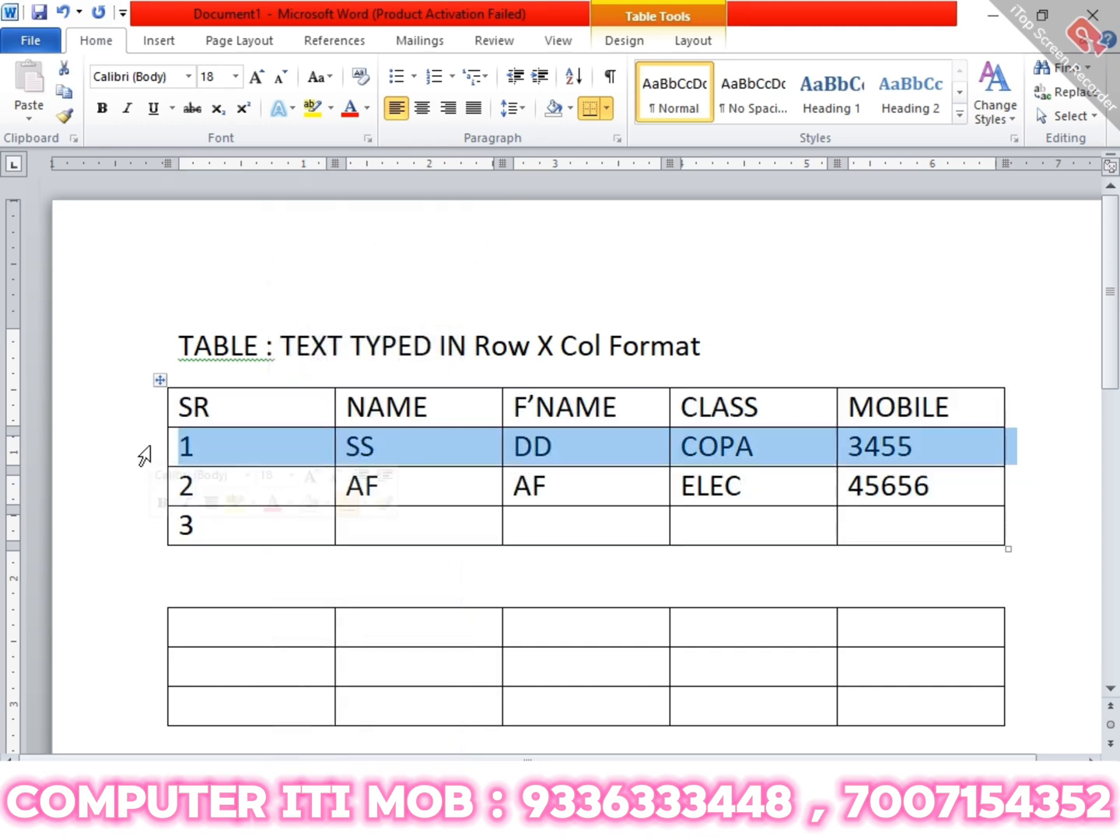
{"action": "key", "text": "Left"}
{"action": "key", "text": "shift+Down"}
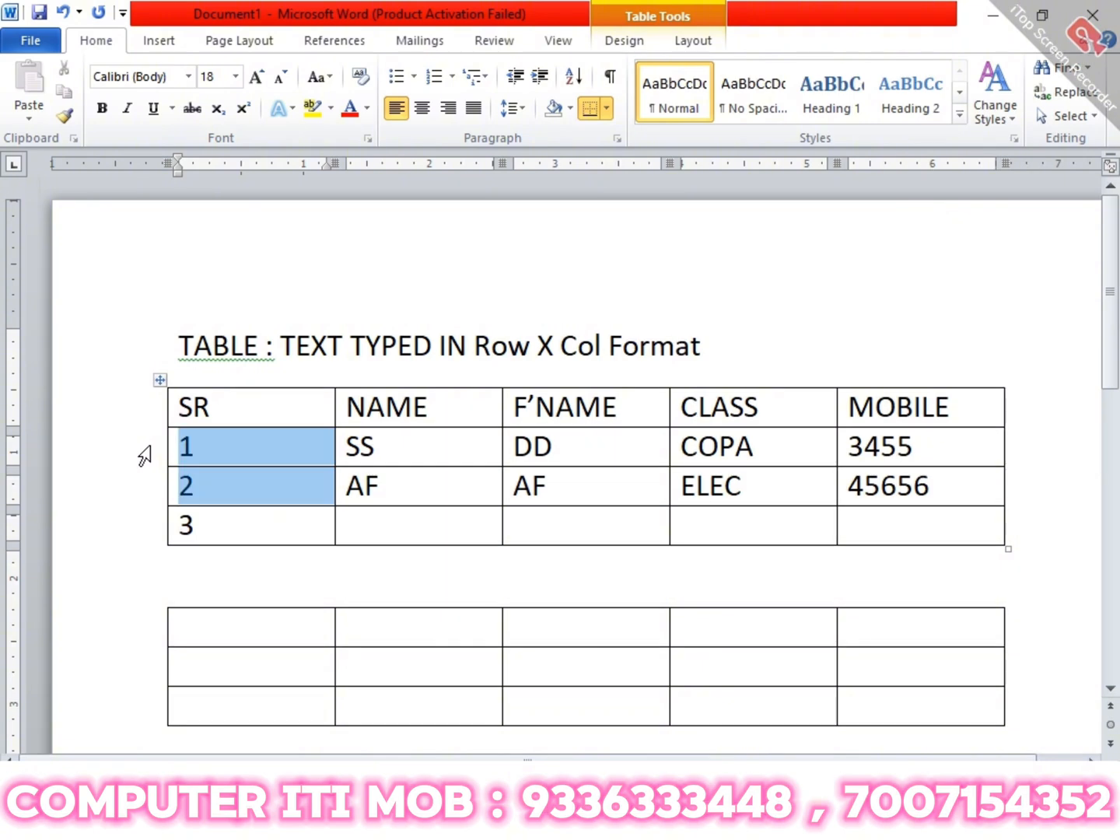
{"action": "key", "text": "shift+Right"}
{"action": "key", "text": "shift+Right"}
{"action": "key", "text": "shift+Right"}
{"action": "key", "text": "shift+Right"}
{"action": "key", "text": "shift+Right"}
{"action": "key", "text": "Left"}
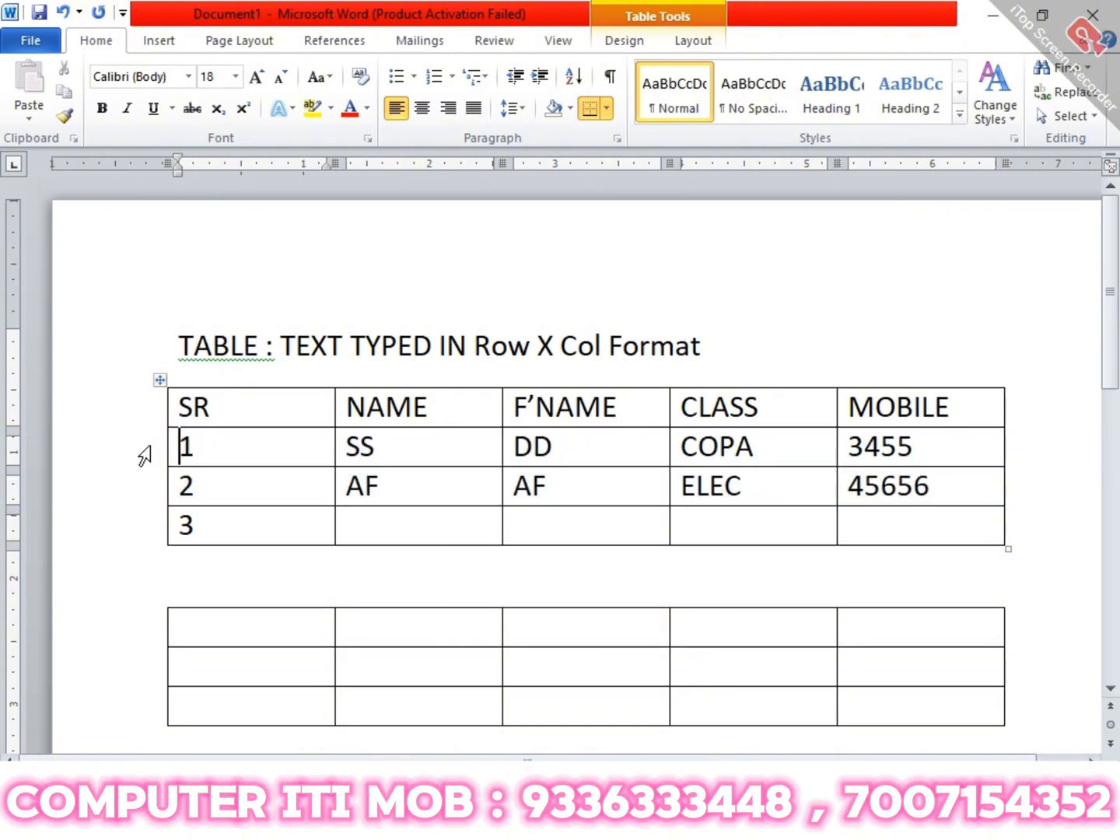
{"action": "left_click", "coordinate": [143, 455]}
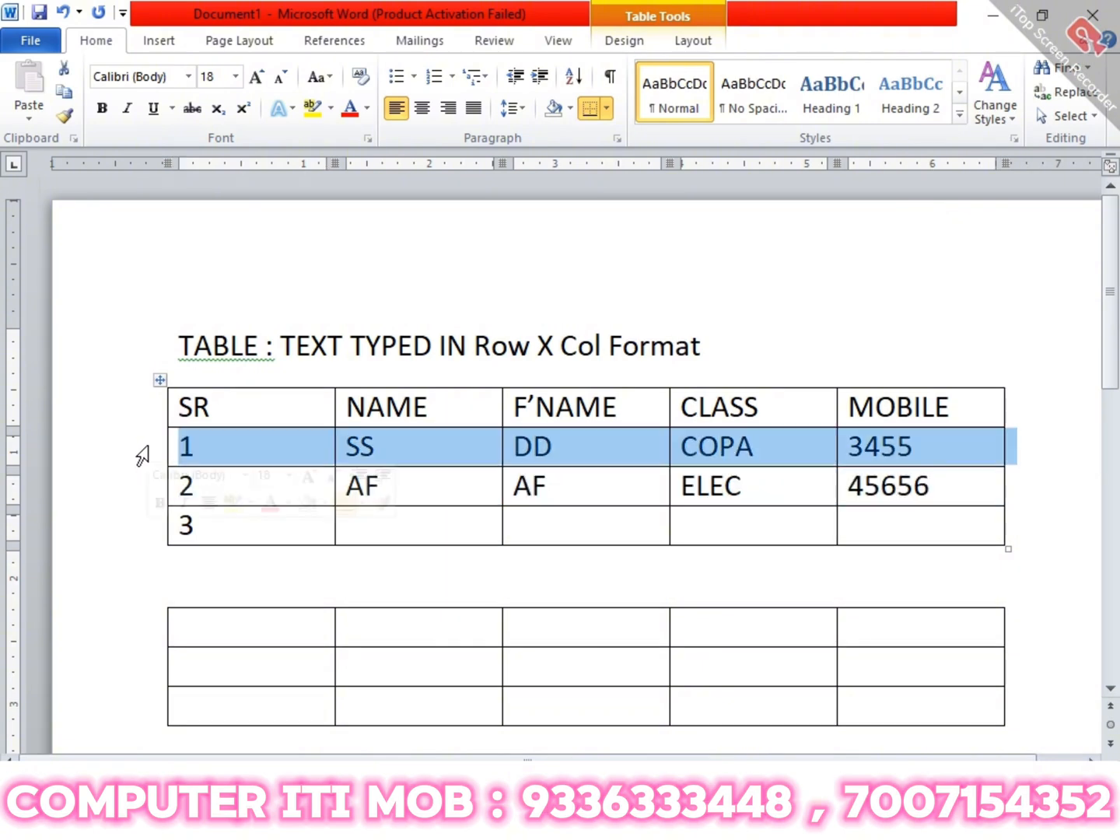
- Select the first table's SR column, once directly and once with the Select Column command, and clear the selection
{"action": "left_click", "coordinate": [312, 380]}
{"action": "left_click", "coordinate": [298, 383]}
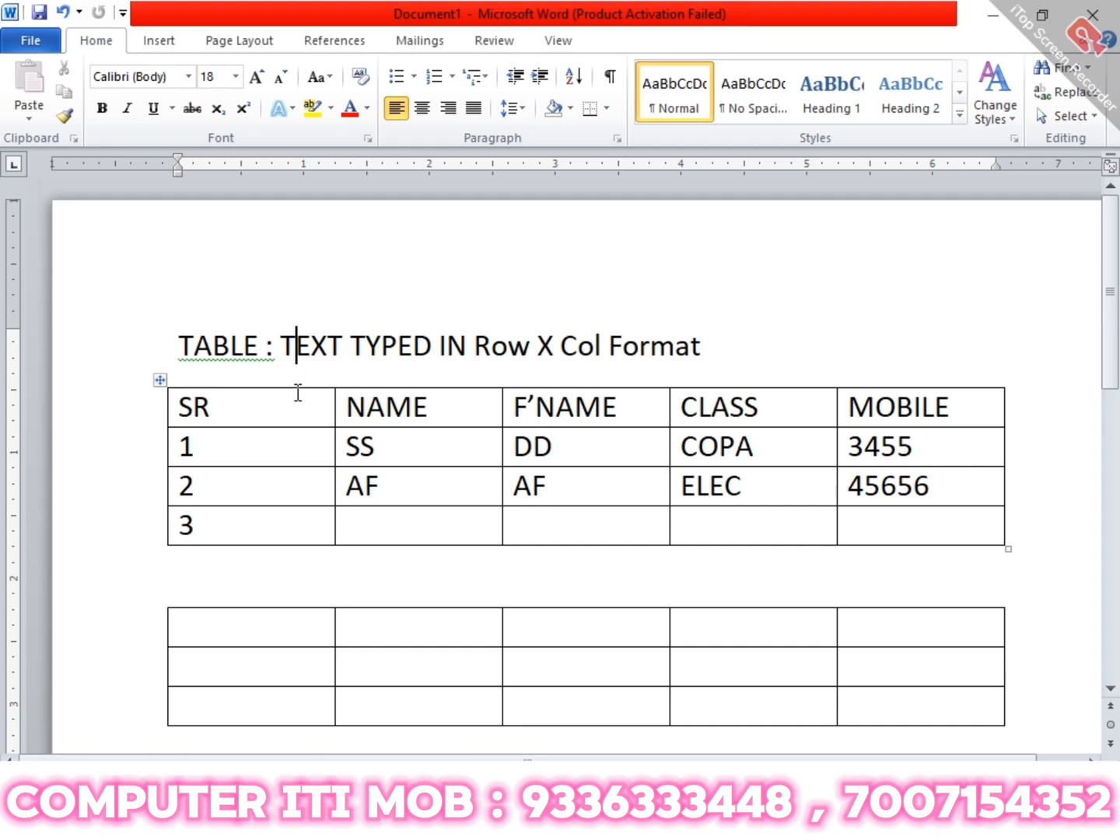
{"action": "left_click", "coordinate": [296, 385]}
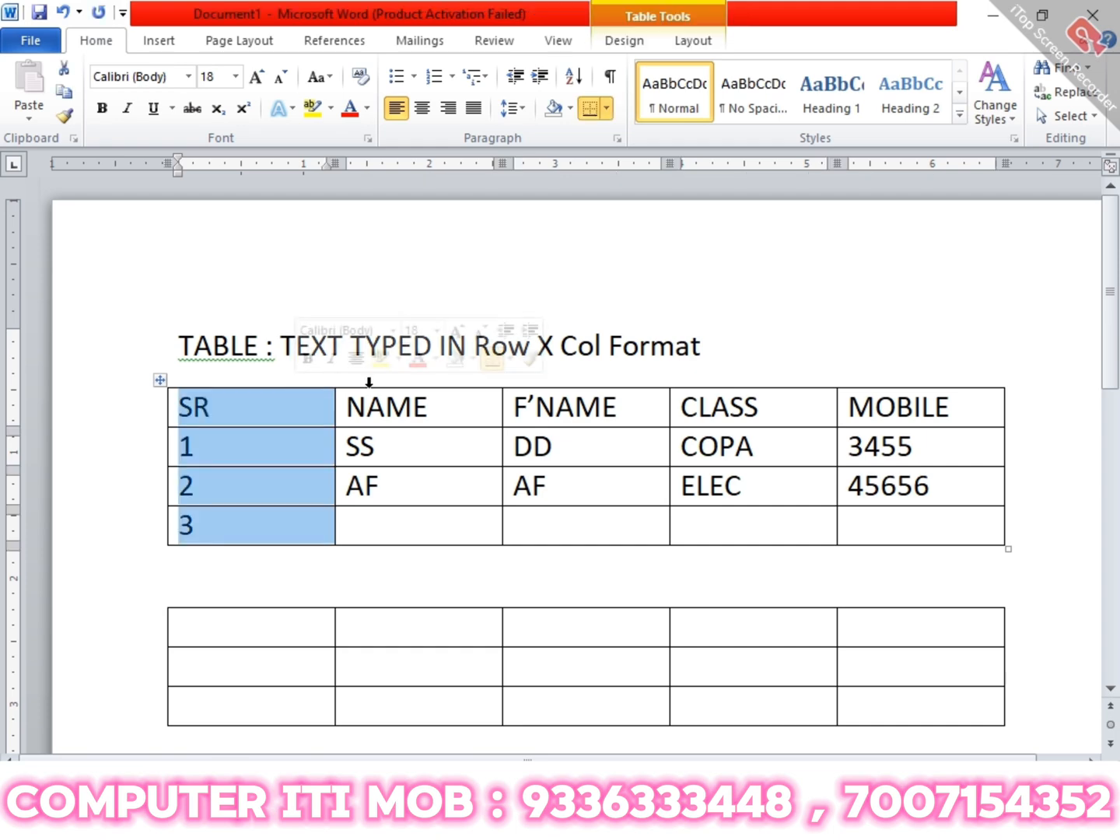
{"action": "left_click", "coordinate": [282, 417]}
{"action": "right_click", "coordinate": [283, 422]}
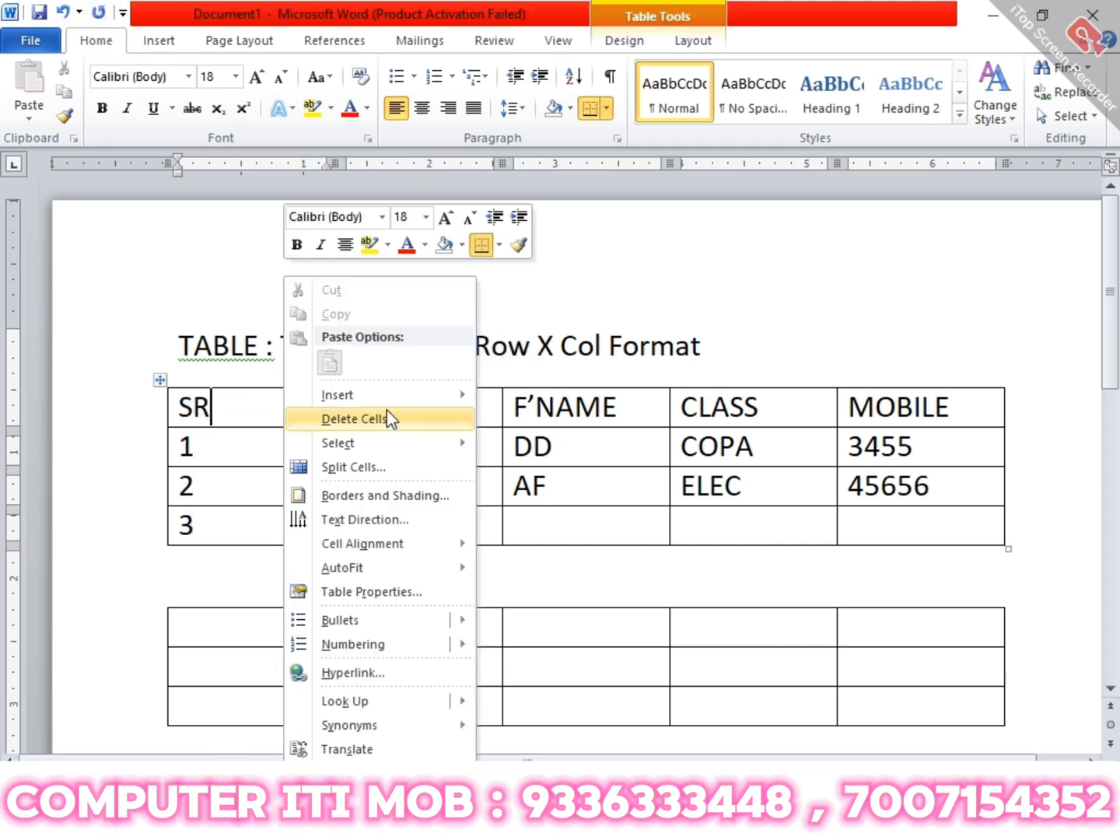
{"action": "mouse_move", "coordinate": [452, 455]}
{"action": "left_click", "coordinate": [566, 471]}
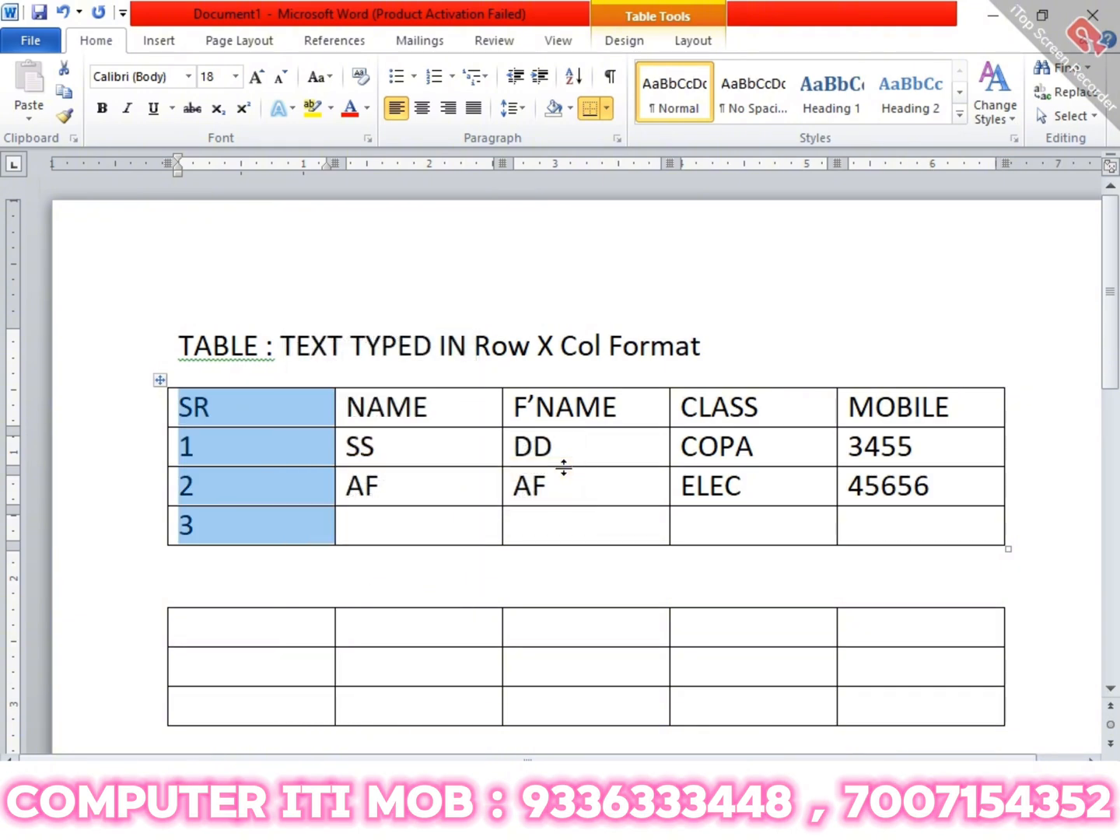
{"action": "left_click", "coordinate": [616, 461]}
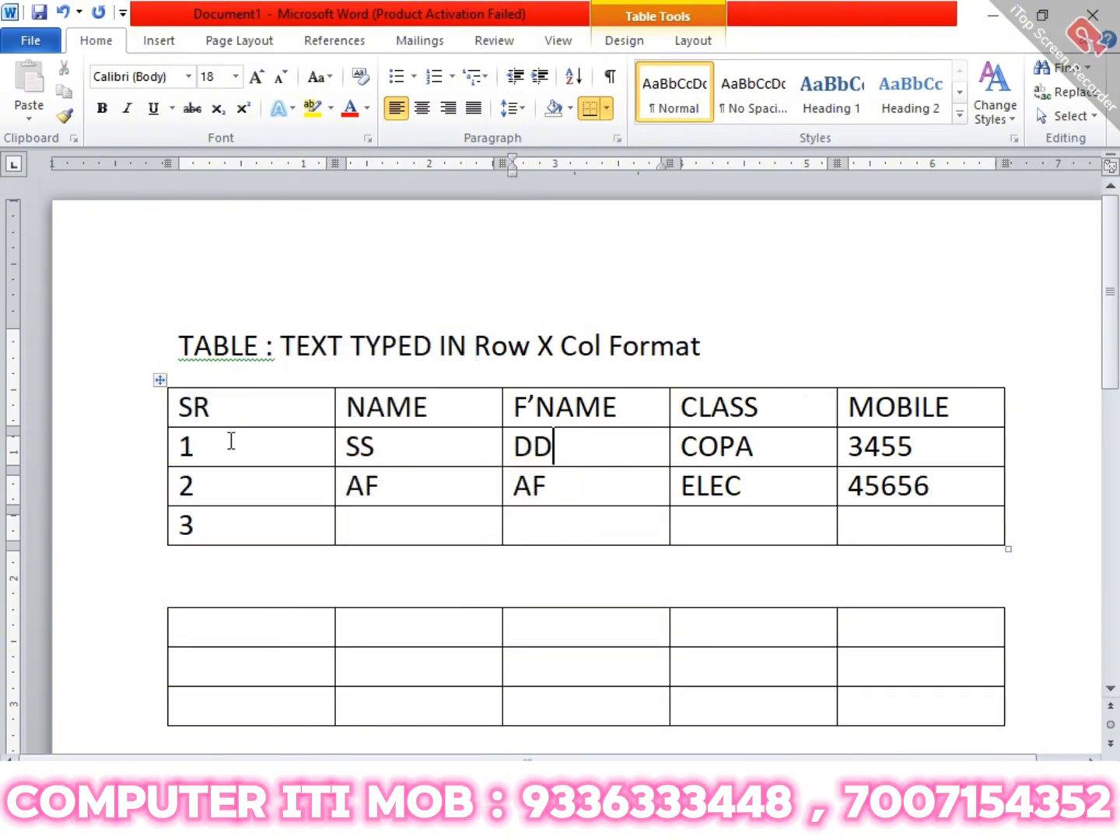
- Place the cursor in the first table's SR cell and view the table design and layout tools
{"action": "left_click", "coordinate": [272, 419]}
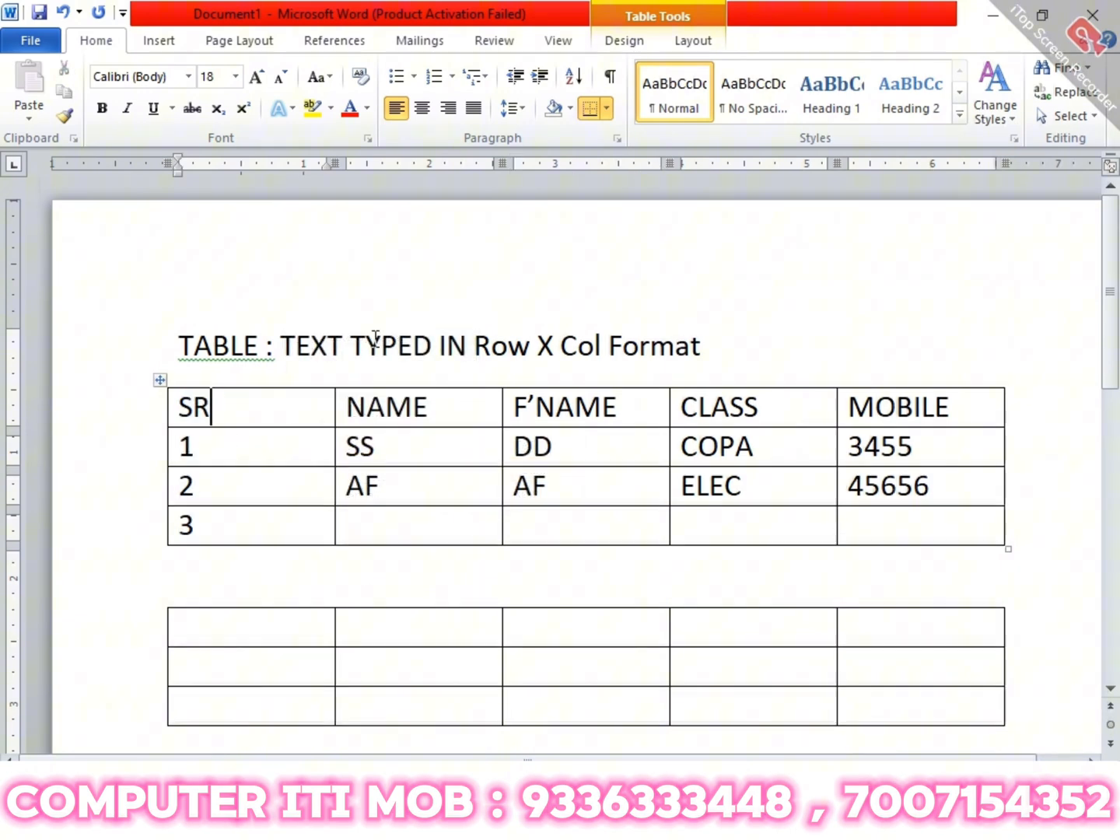
{"action": "left_click", "coordinate": [635, 40]}
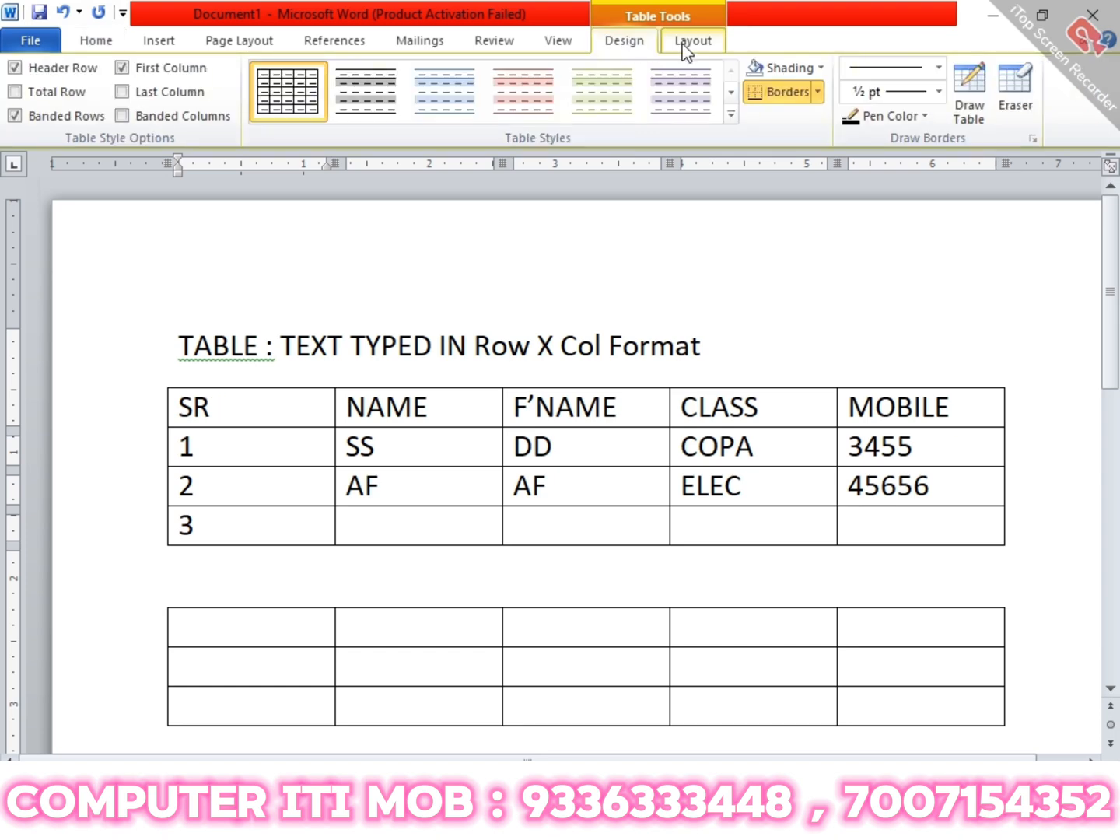
{"action": "left_click", "coordinate": [686, 45]}
{"action": "left_click", "coordinate": [641, 47]}
{"action": "left_click", "coordinate": [701, 44]}
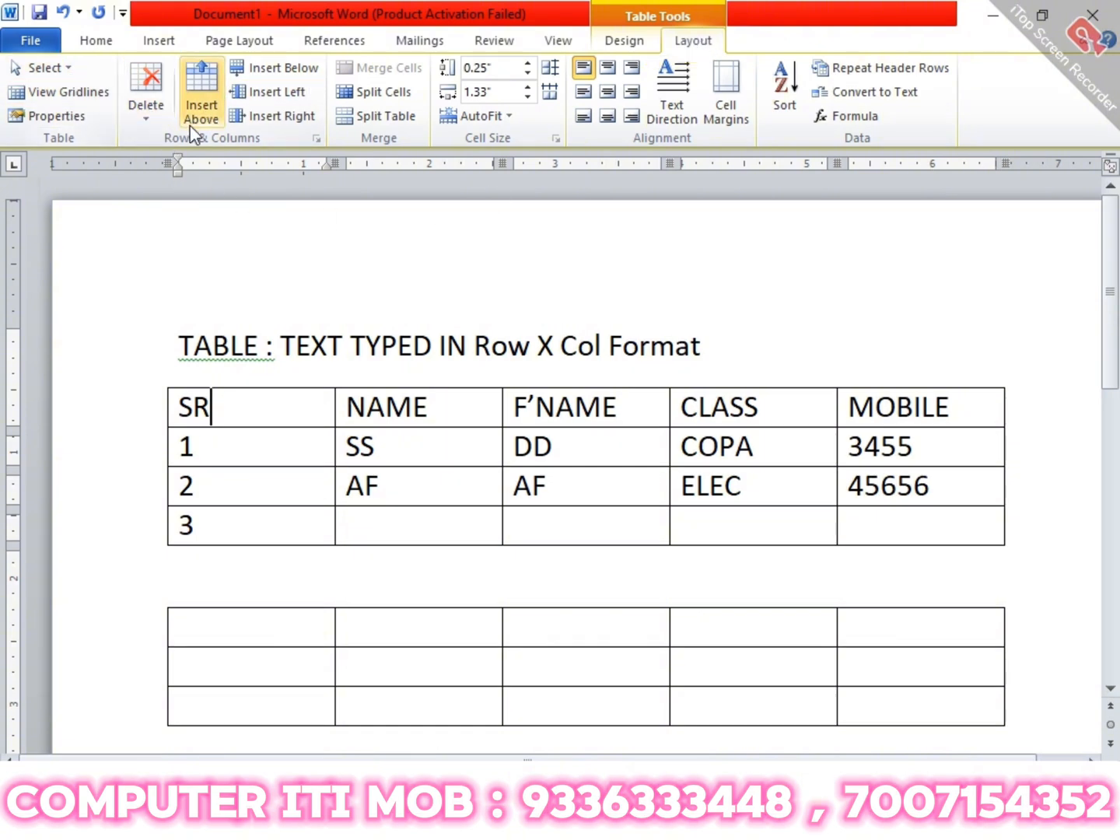
- Write INSERT and DELETE on separate lines below SELECT at the end of the document
{"action": "scroll", "coordinate": [482, 331], "scroll_direction": "down", "scroll_amount": 10}
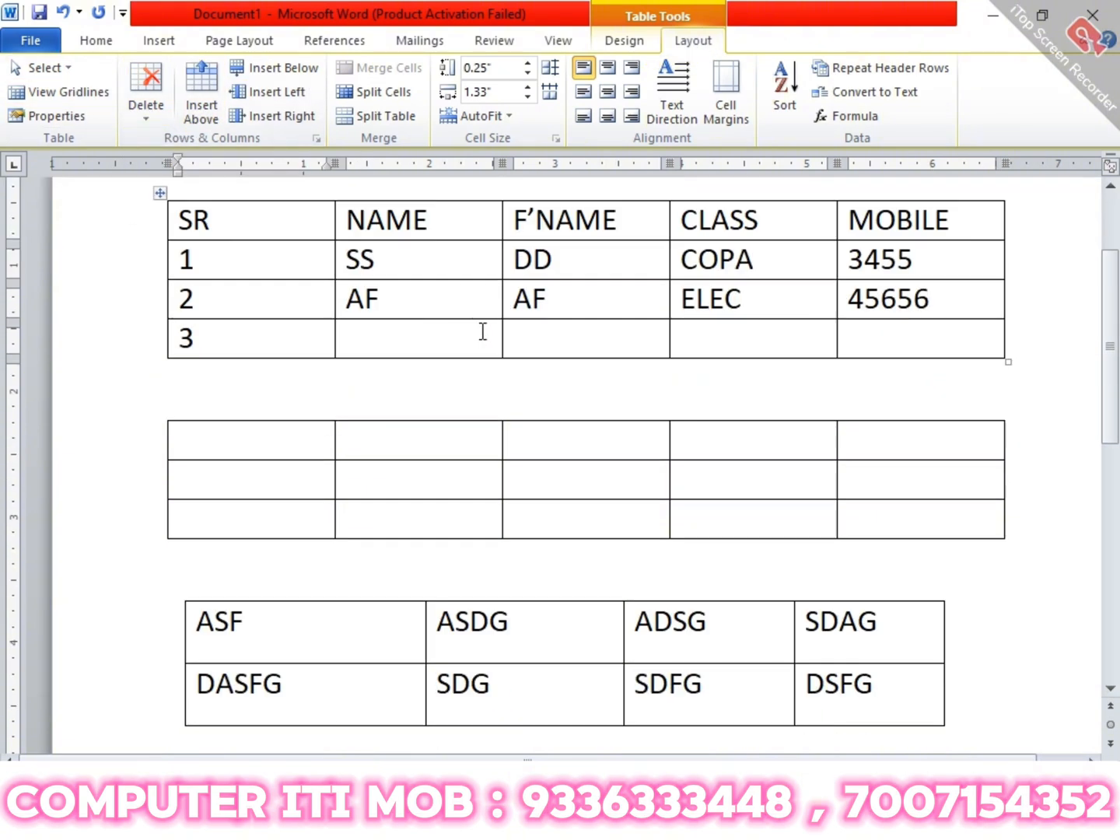
{"action": "left_click", "coordinate": [306, 471]}
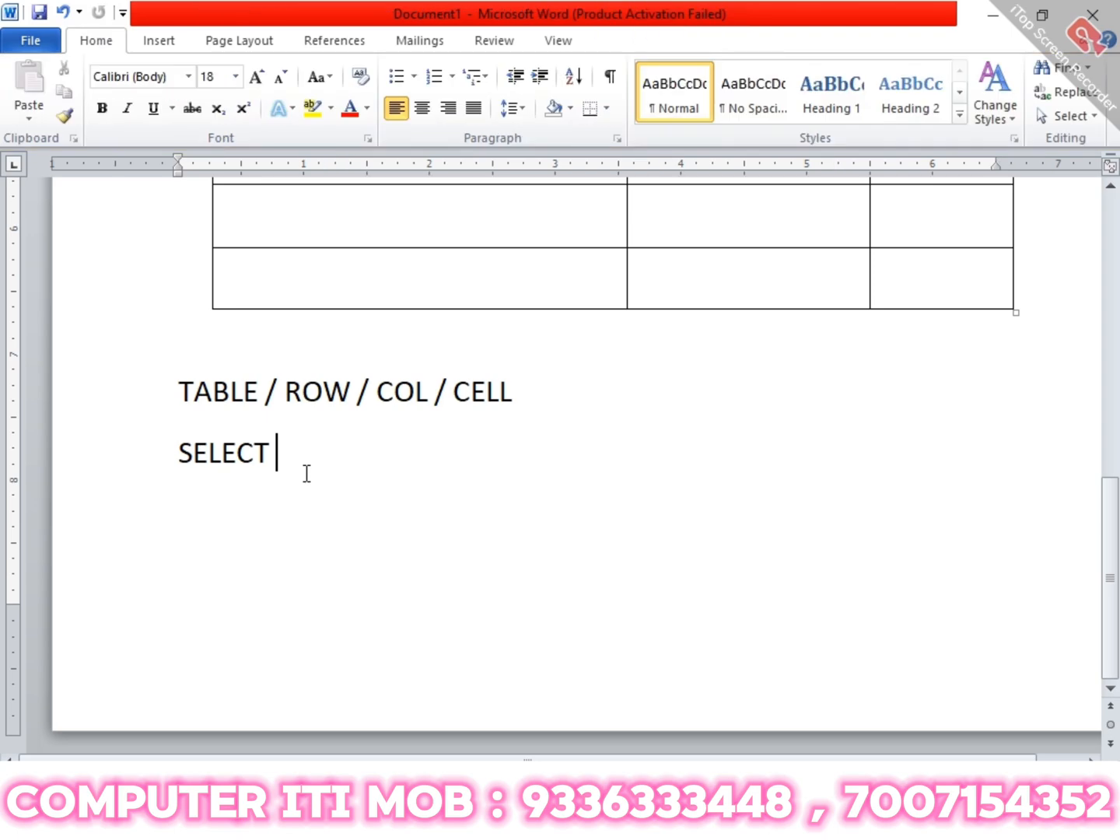
{"action": "key", "text": "ctrl+z"}
{"action": "key", "text": "Return"}
{"action": "type", "text": "INSERT "}
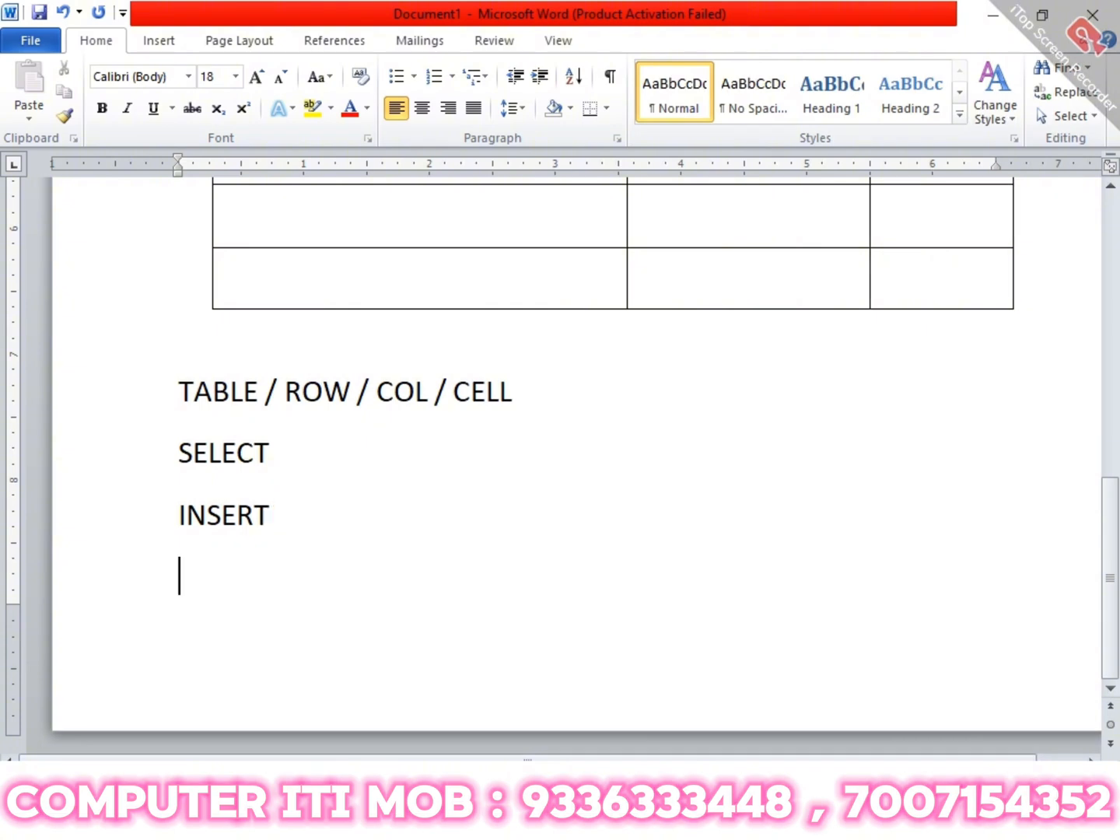
{"action": "type", "text": "DELE"}
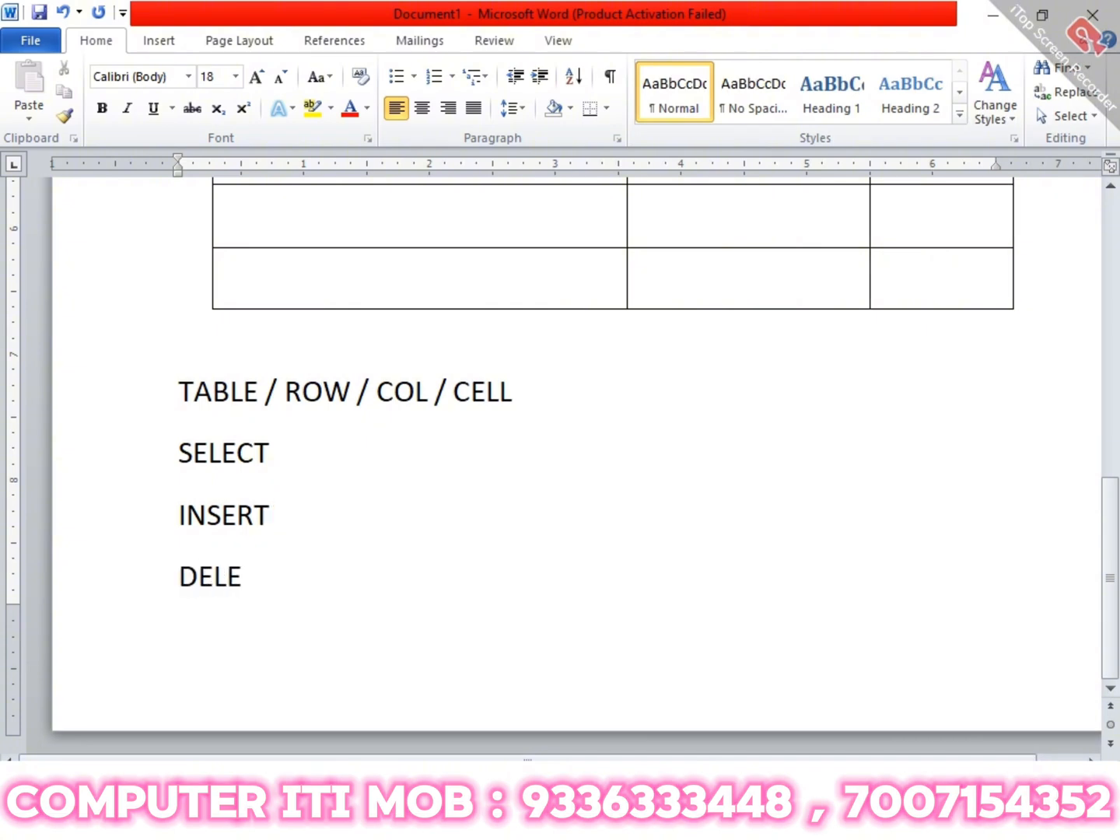
{"action": "type", "text": "TE"}
- Bring up the table commands for the first table's cell numbered 1, view them and dismiss them
{"action": "scroll", "coordinate": [313, 473], "scroll_direction": "up", "scroll_amount": 10}
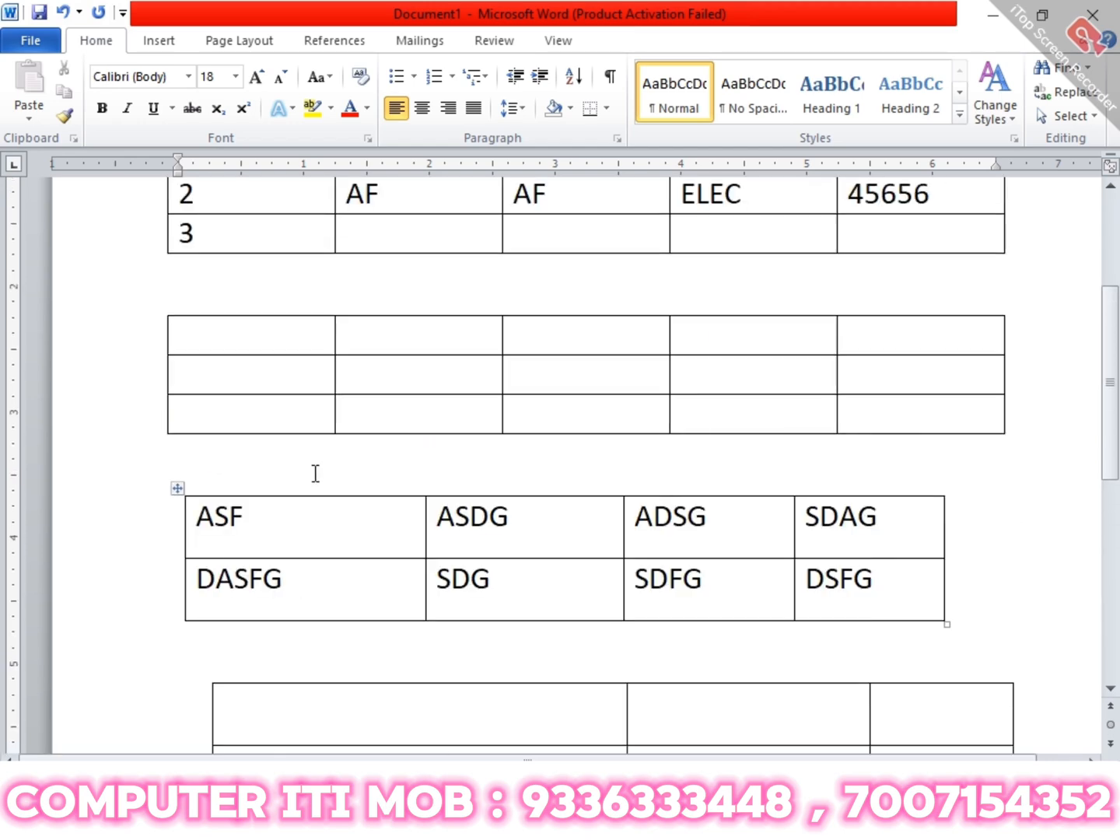
{"action": "left_click", "coordinate": [253, 393]}
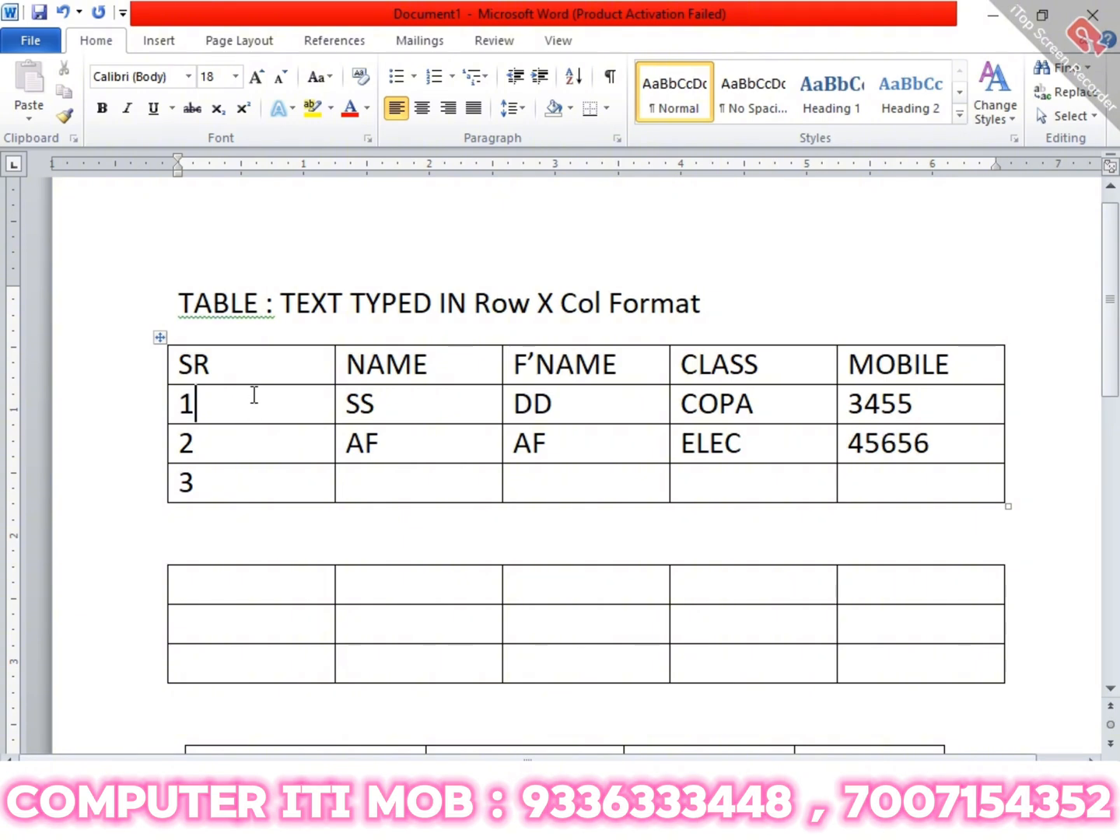
{"action": "right_click", "coordinate": [253, 394]}
{"action": "mouse_move", "coordinate": [377, 446]}
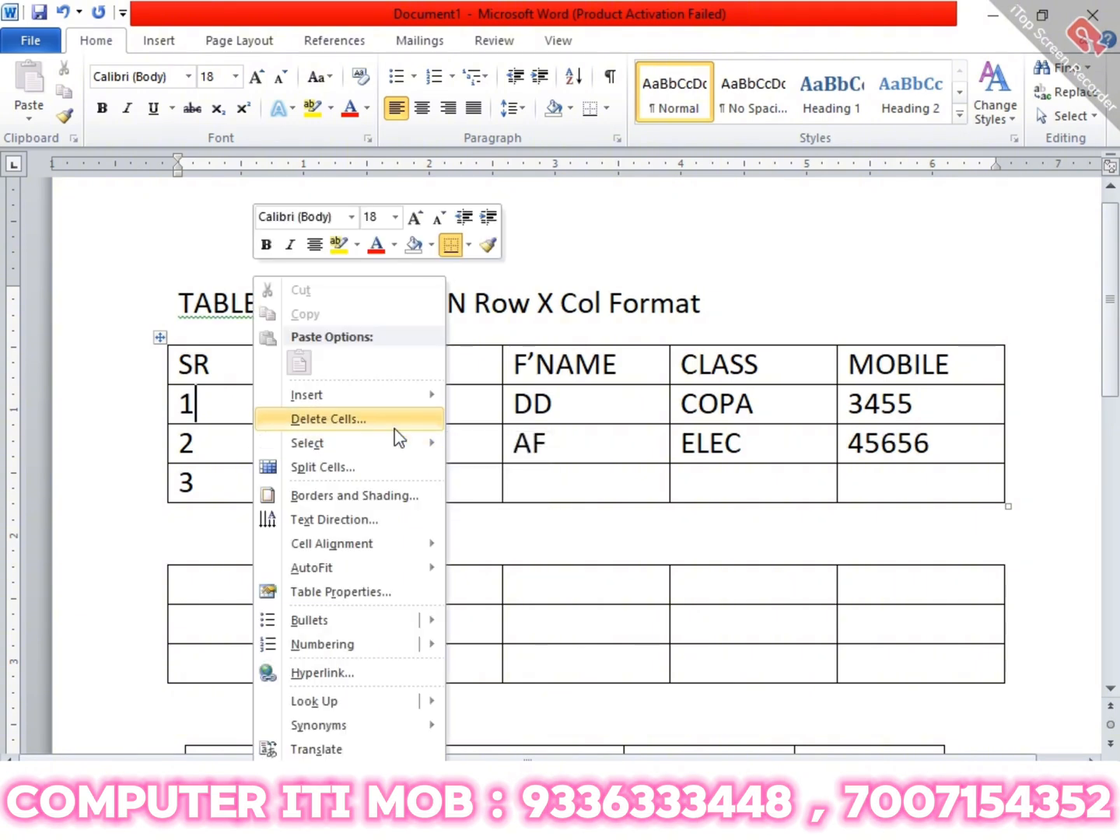
{"action": "left_click", "coordinate": [925, 460]}
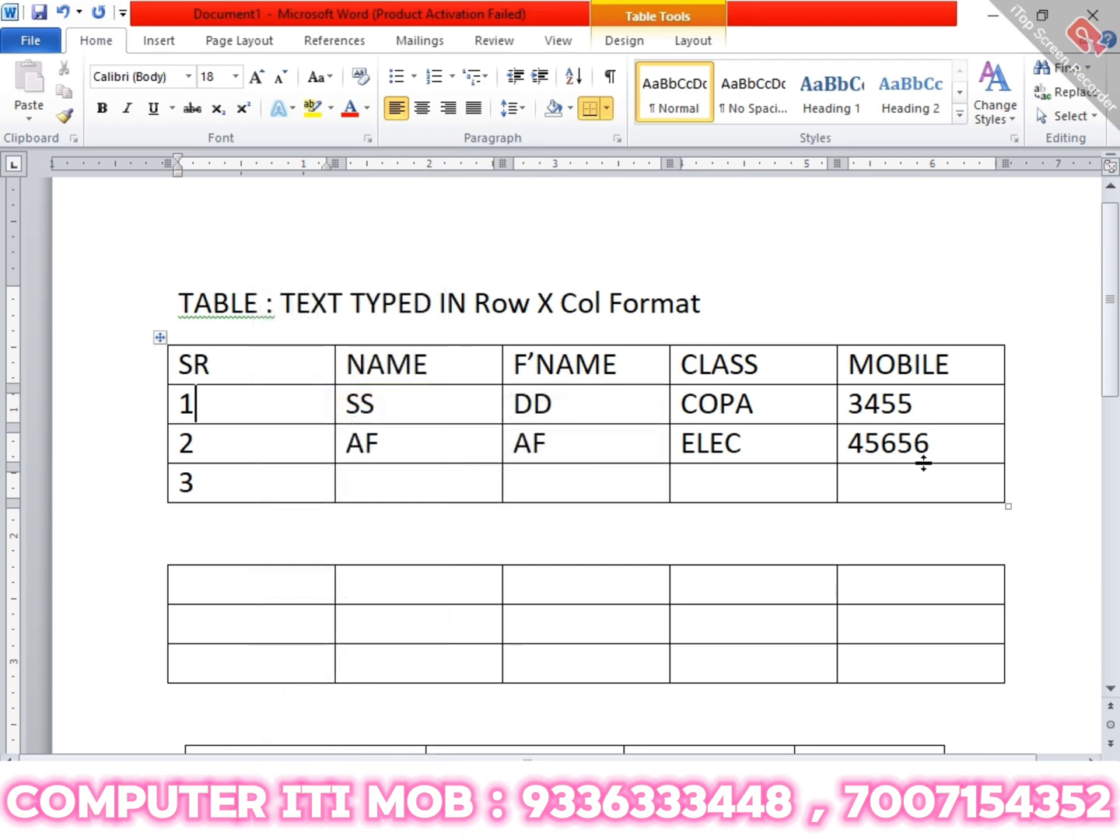
- Insert an empty column to the right of the first table's CLASS column
{"action": "left_click", "coordinate": [806, 342]}
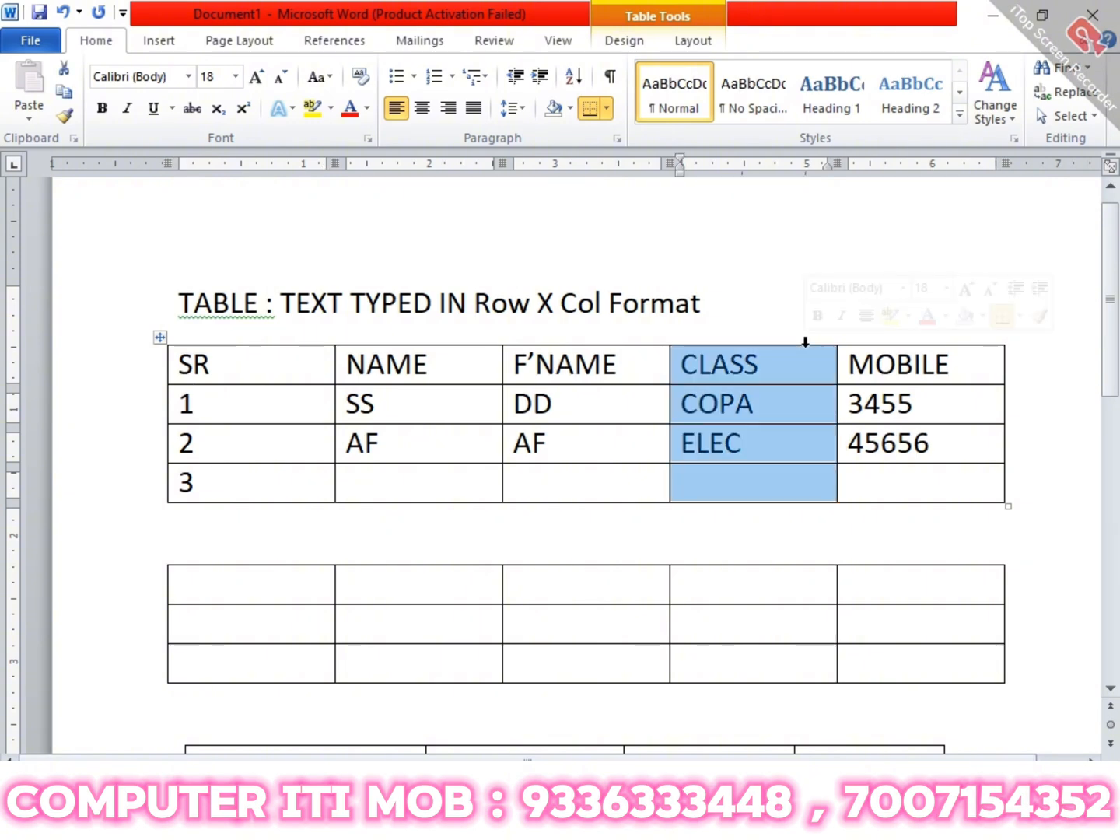
{"action": "right_click", "coordinate": [789, 382]}
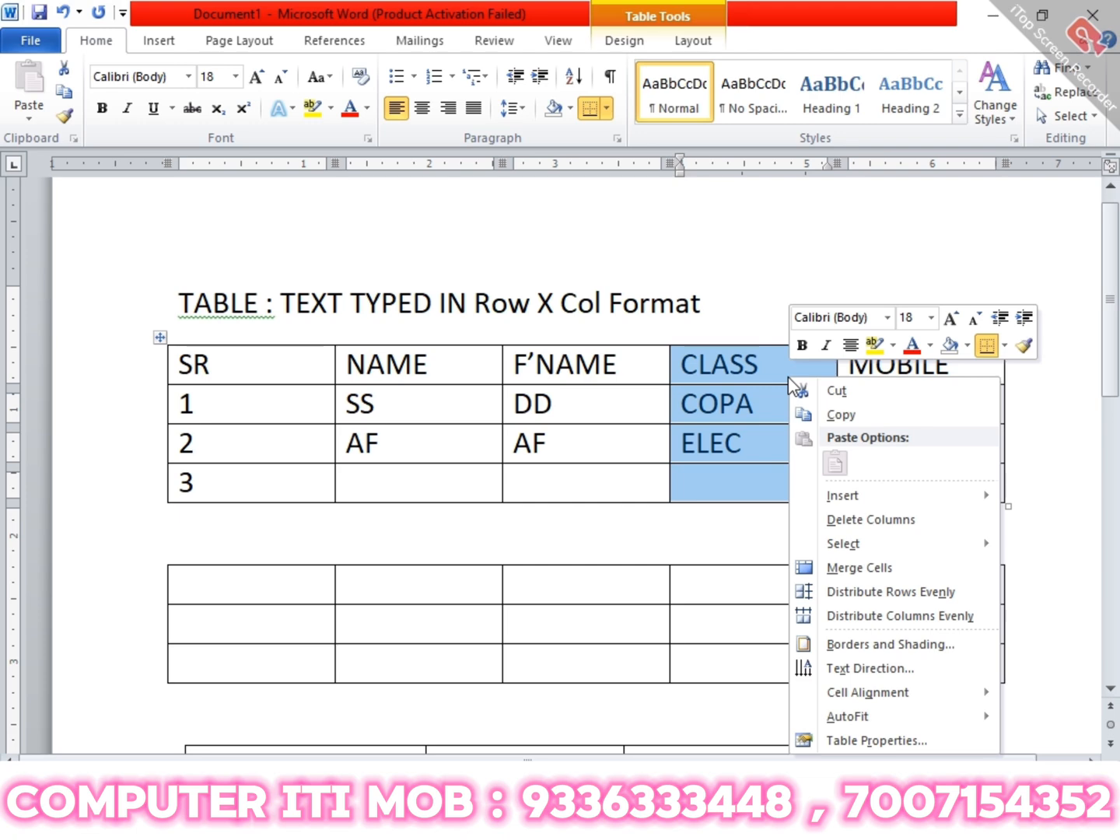
{"action": "mouse_move", "coordinate": [950, 501]}
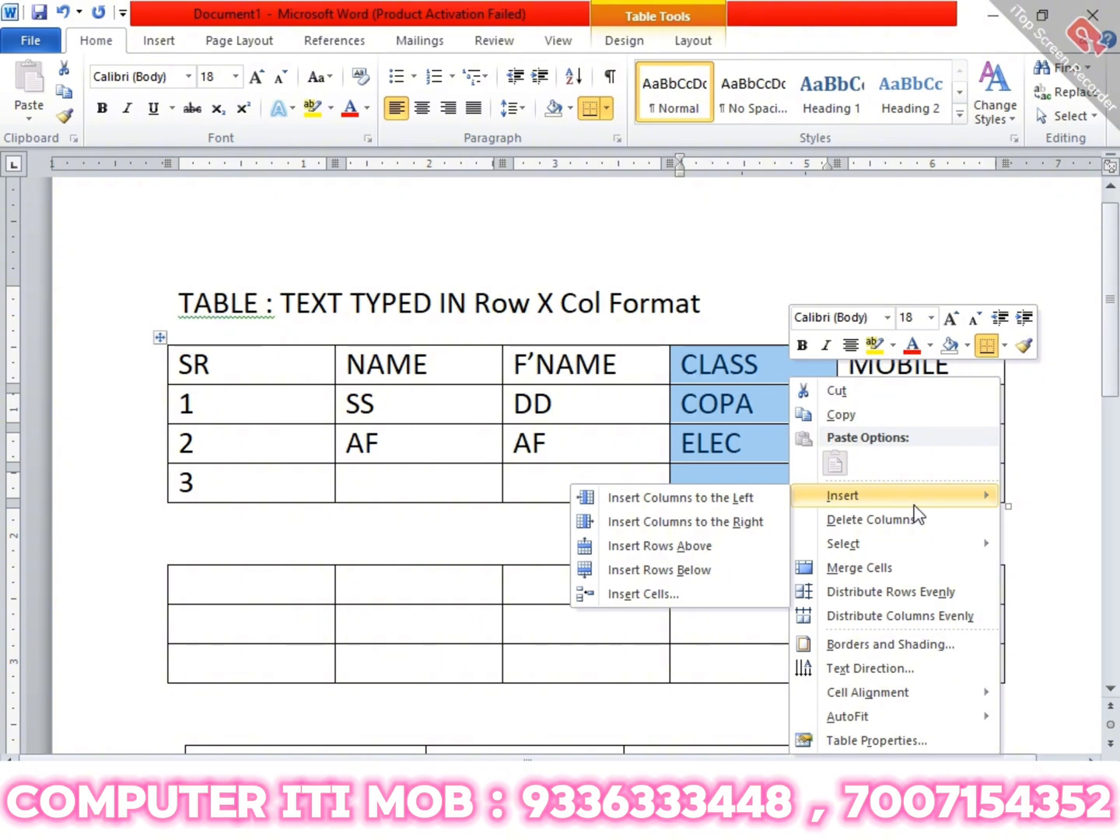
{"action": "left_click", "coordinate": [767, 522]}
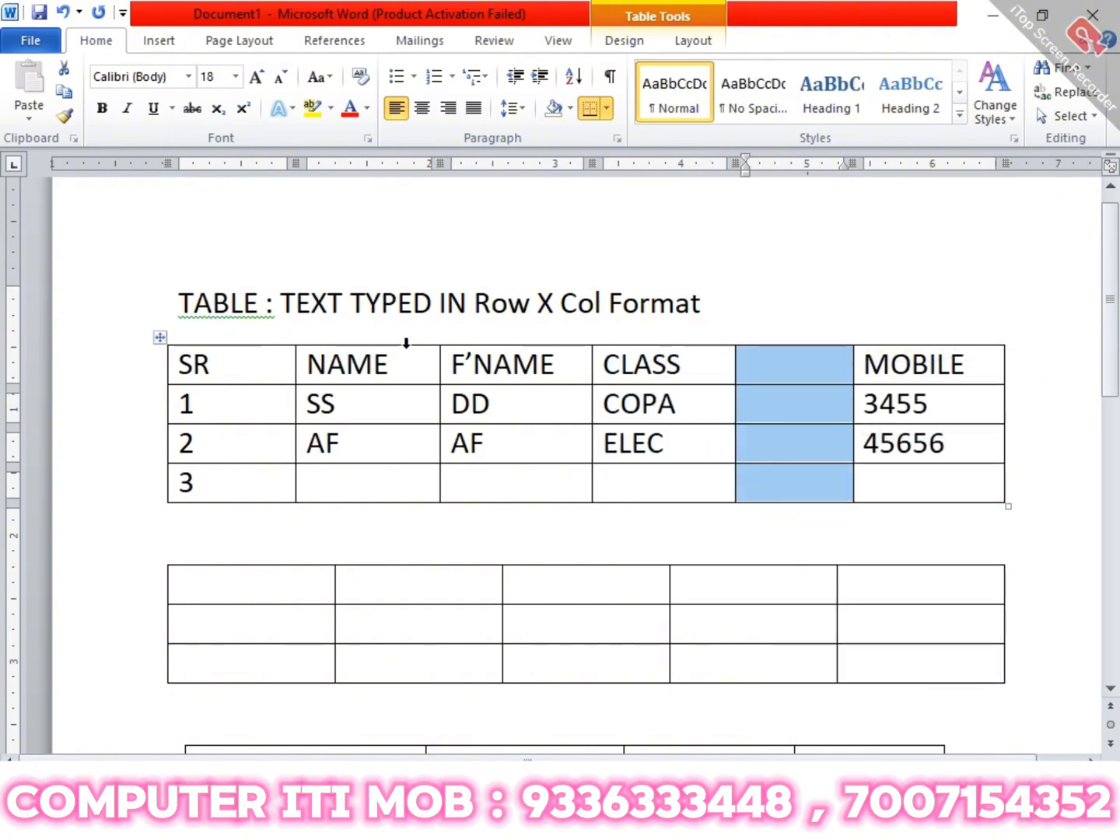
- Insert an empty column to the left of the first table's NAME column and clear the selection
{"action": "left_click", "coordinate": [418, 343]}
{"action": "right_click", "coordinate": [416, 364]}
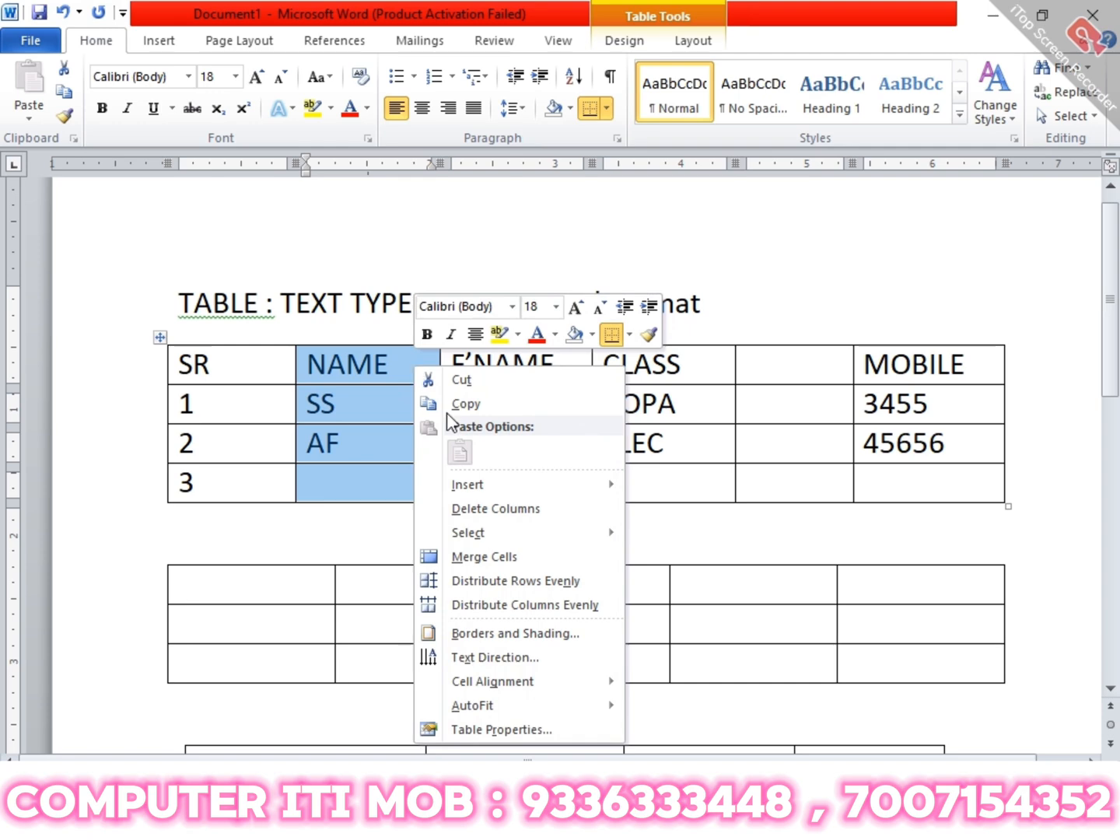
{"action": "mouse_move", "coordinate": [564, 492]}
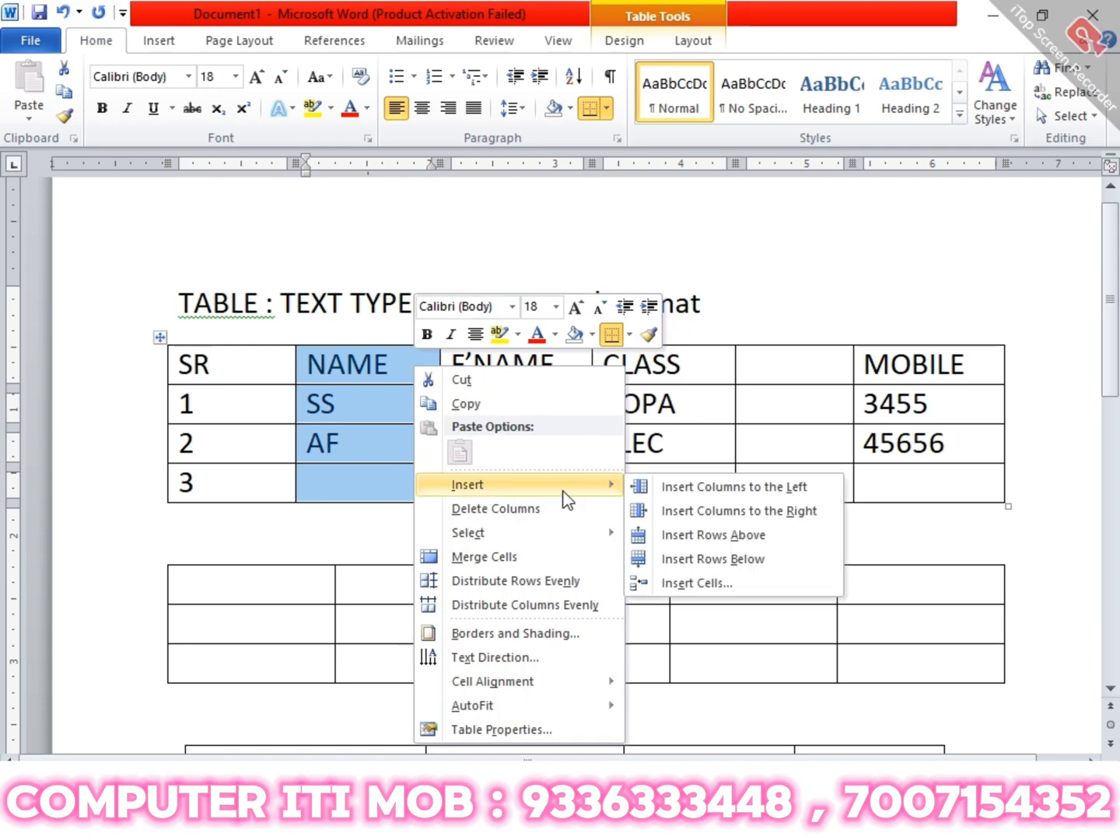
{"action": "left_click", "coordinate": [791, 488]}
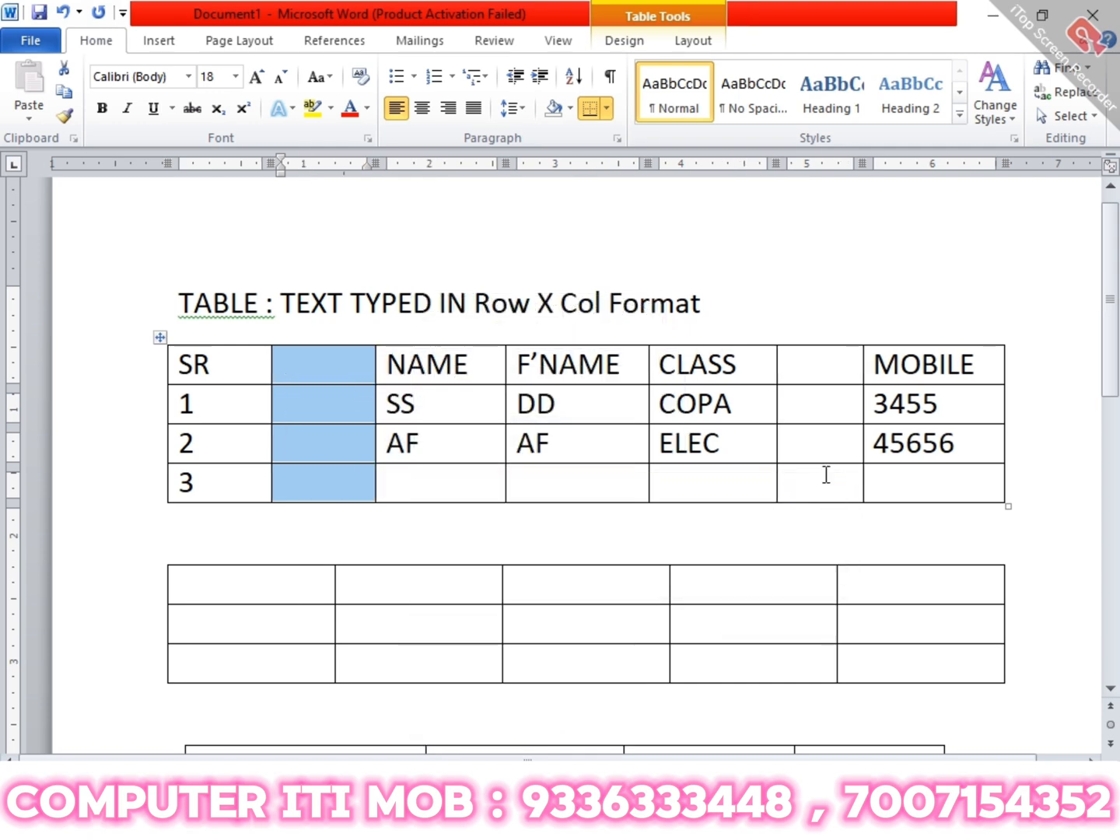
{"action": "left_click", "coordinate": [827, 475]}
- Insert an empty row above the first table's row numbered 2
{"action": "left_click", "coordinate": [126, 445]}
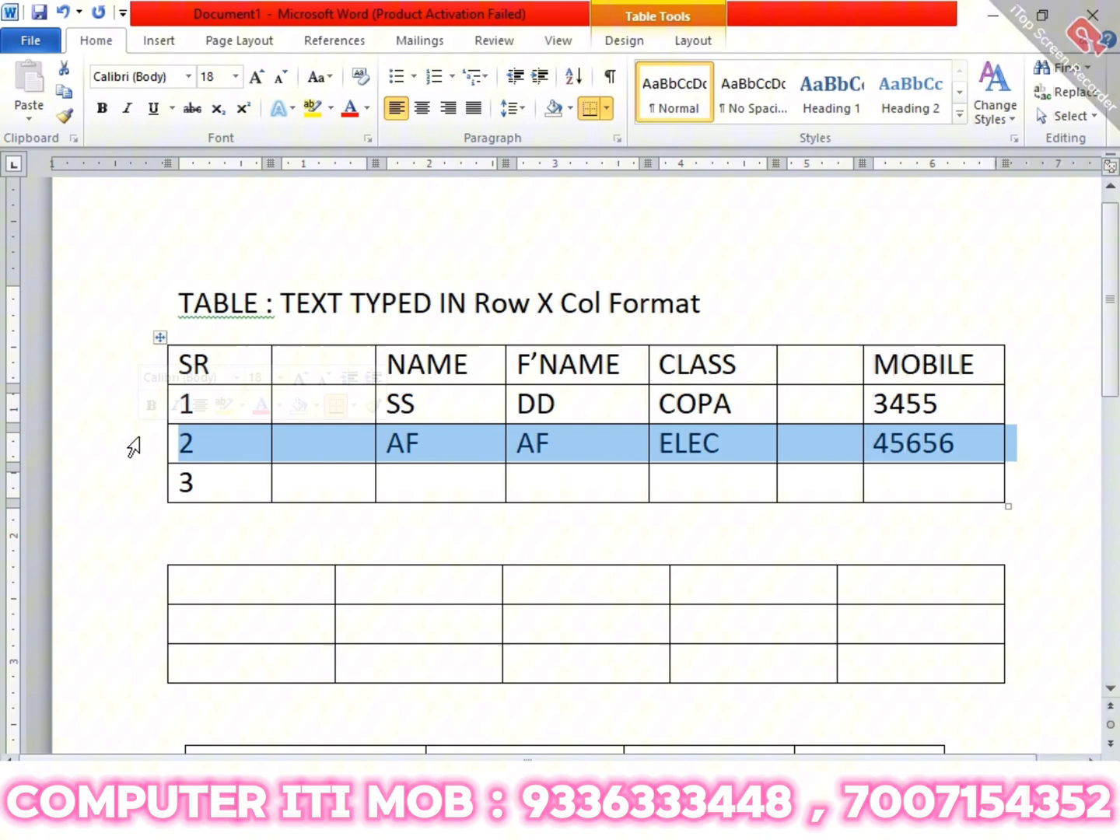
{"action": "right_click", "coordinate": [215, 453]}
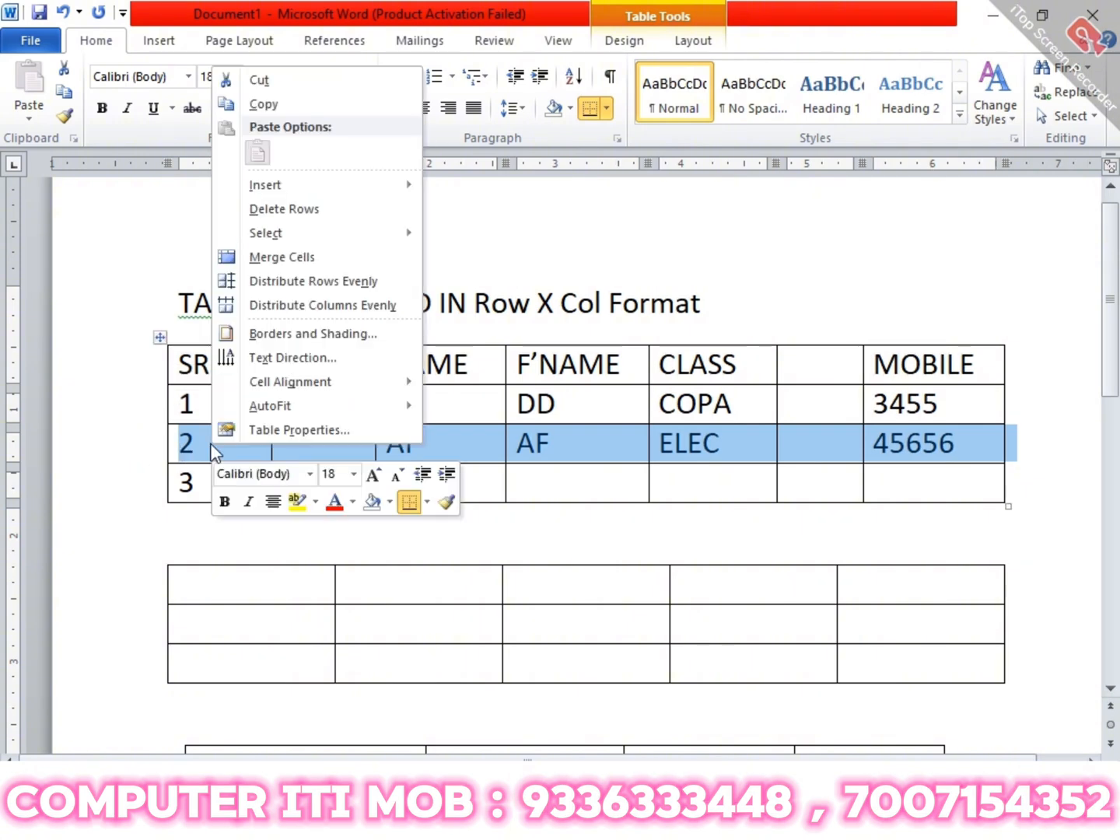
{"action": "mouse_move", "coordinate": [419, 191]}
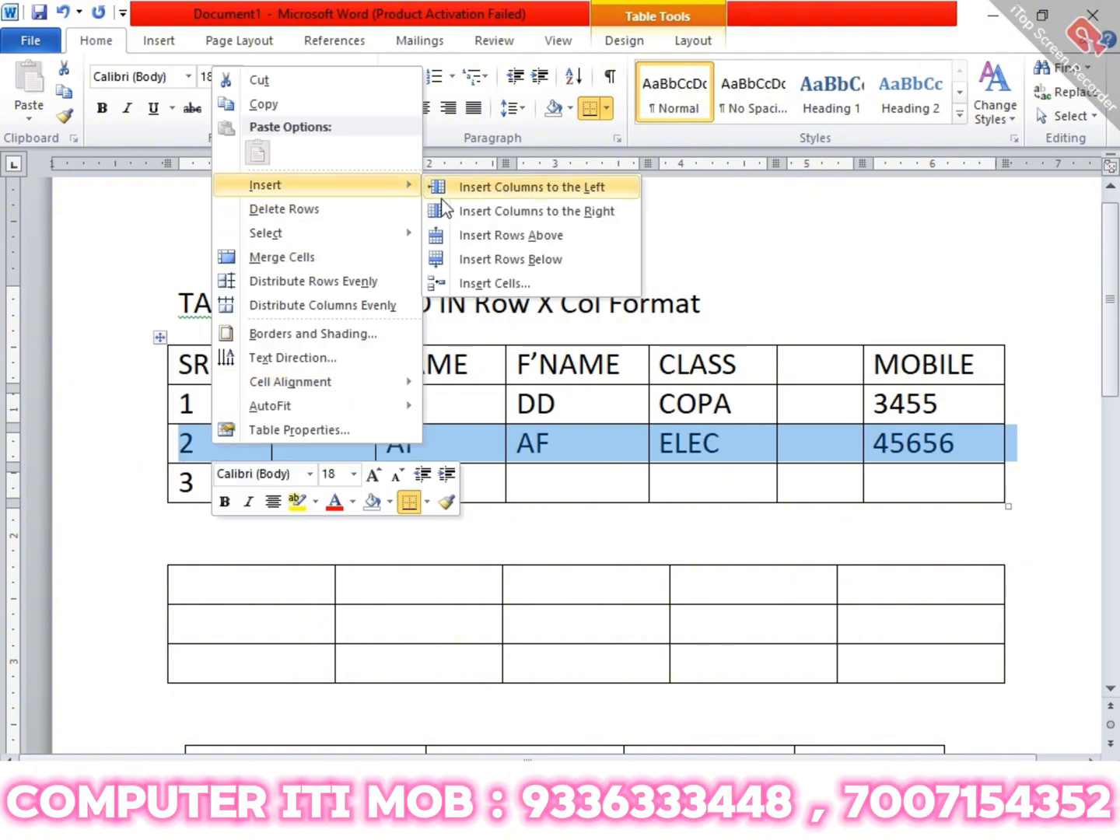
{"action": "left_click", "coordinate": [514, 235]}
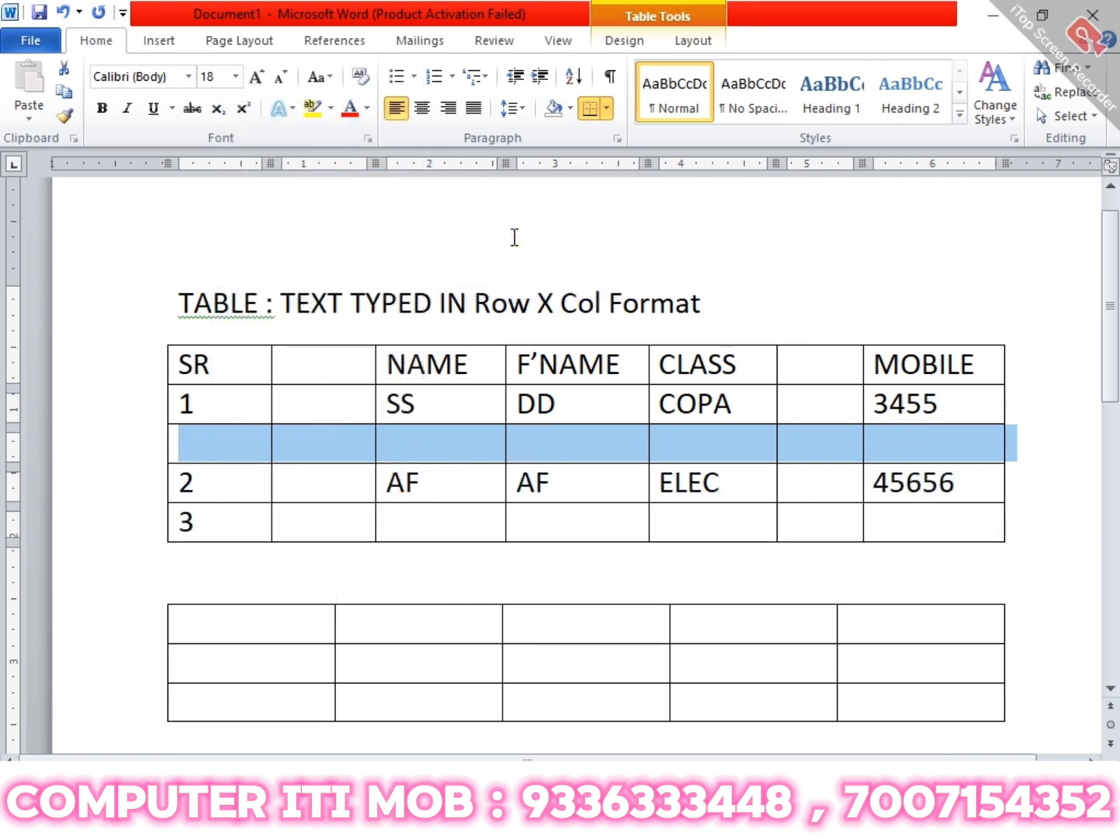
- Insert an empty row below the first table's row numbered 2 and clear the selection
{"action": "left_click", "coordinate": [126, 492]}
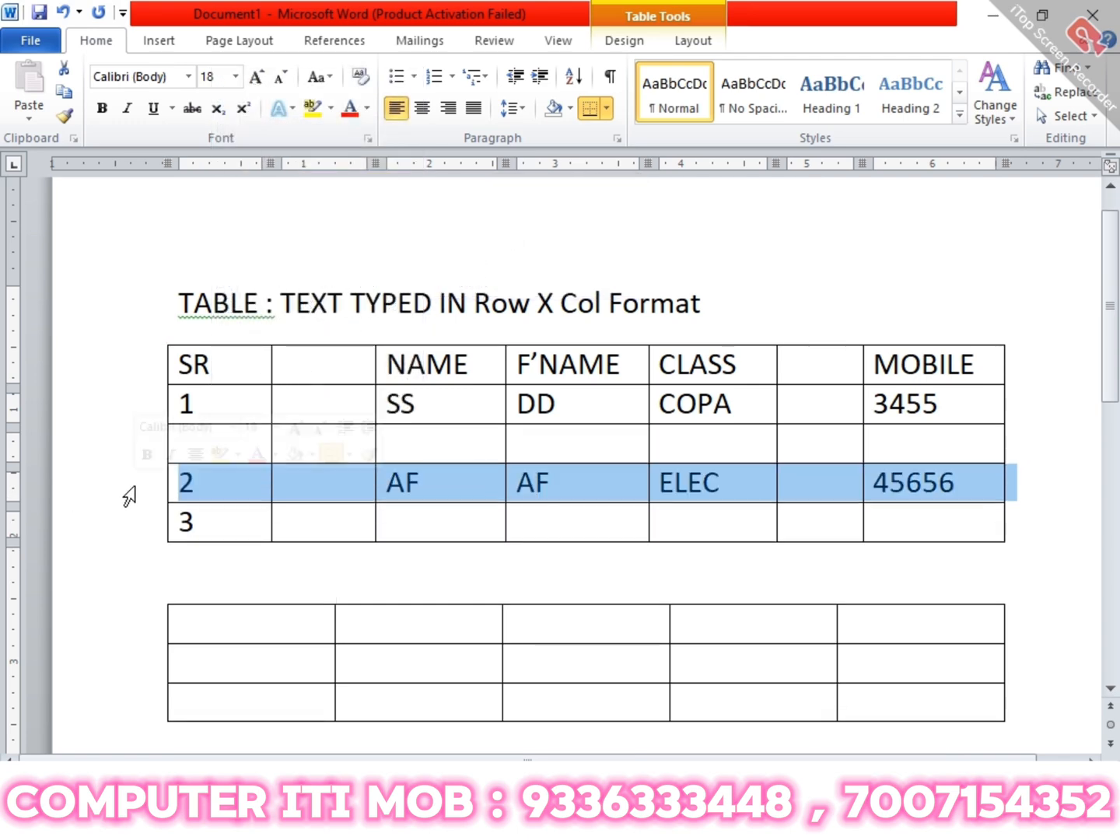
{"action": "right_click", "coordinate": [136, 493]}
{"action": "mouse_move", "coordinate": [327, 232]}
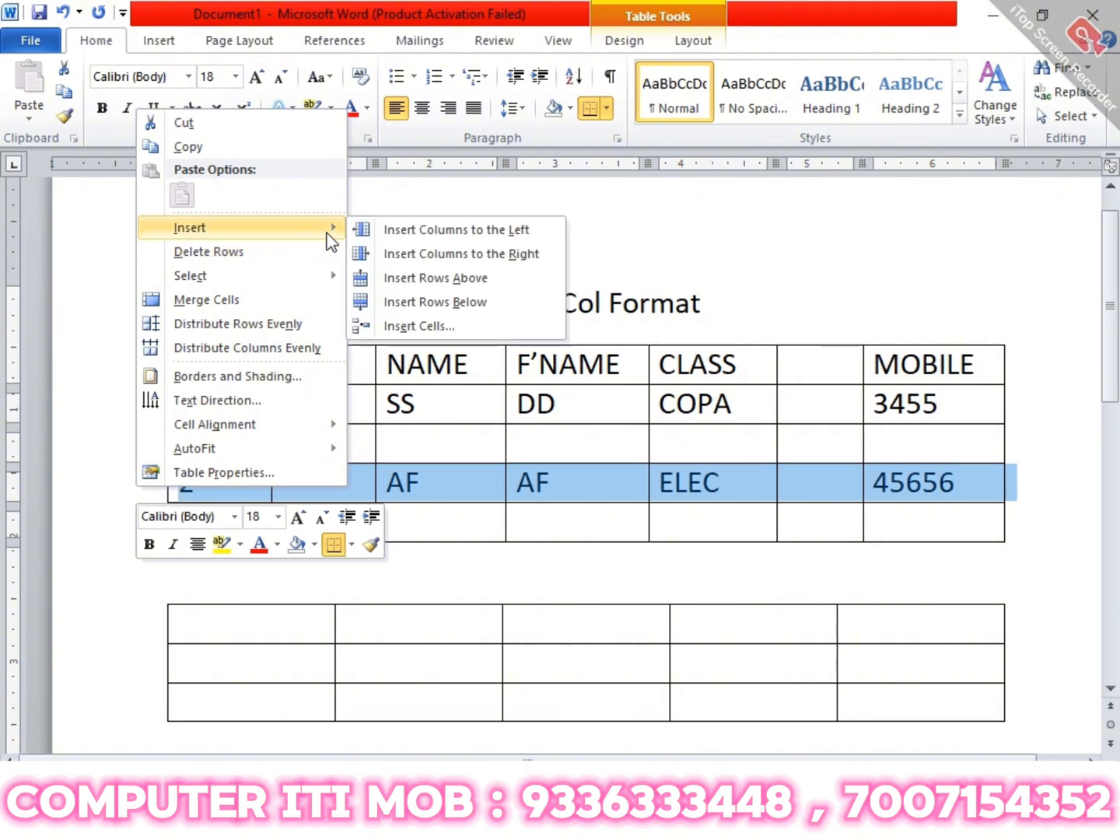
{"action": "left_click", "coordinate": [489, 302]}
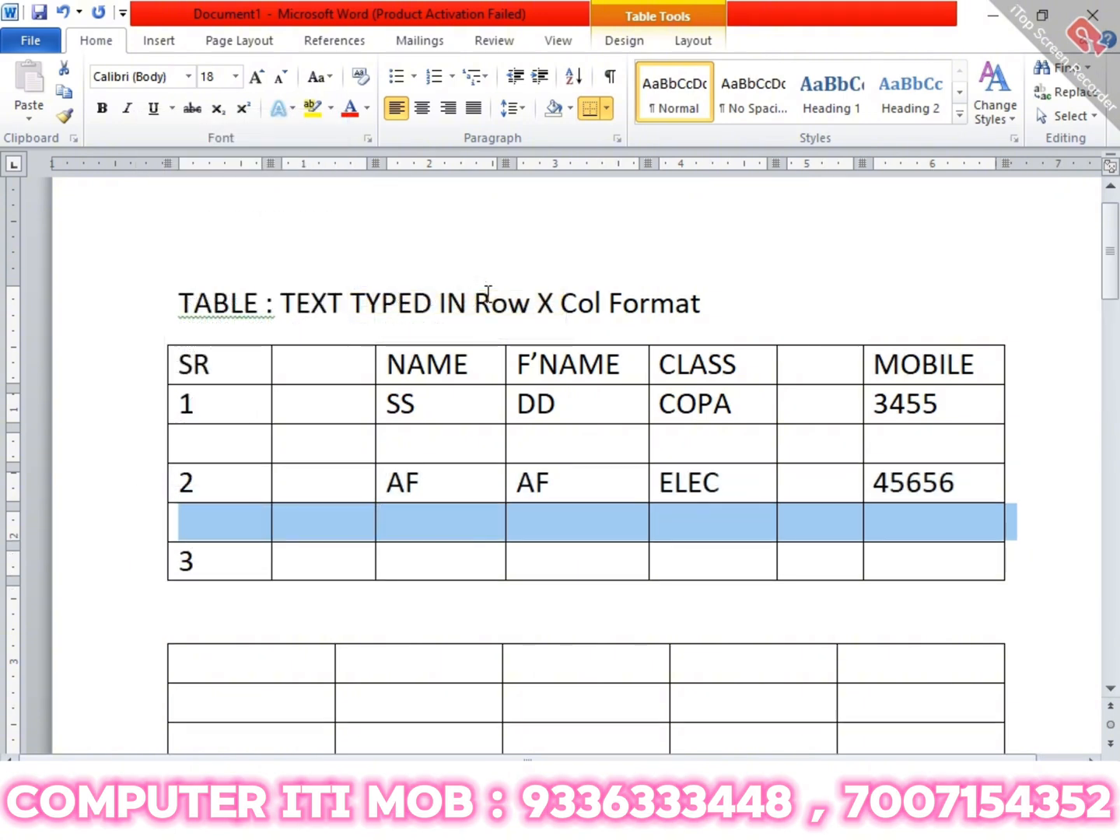
{"action": "left_click", "coordinate": [549, 528]}
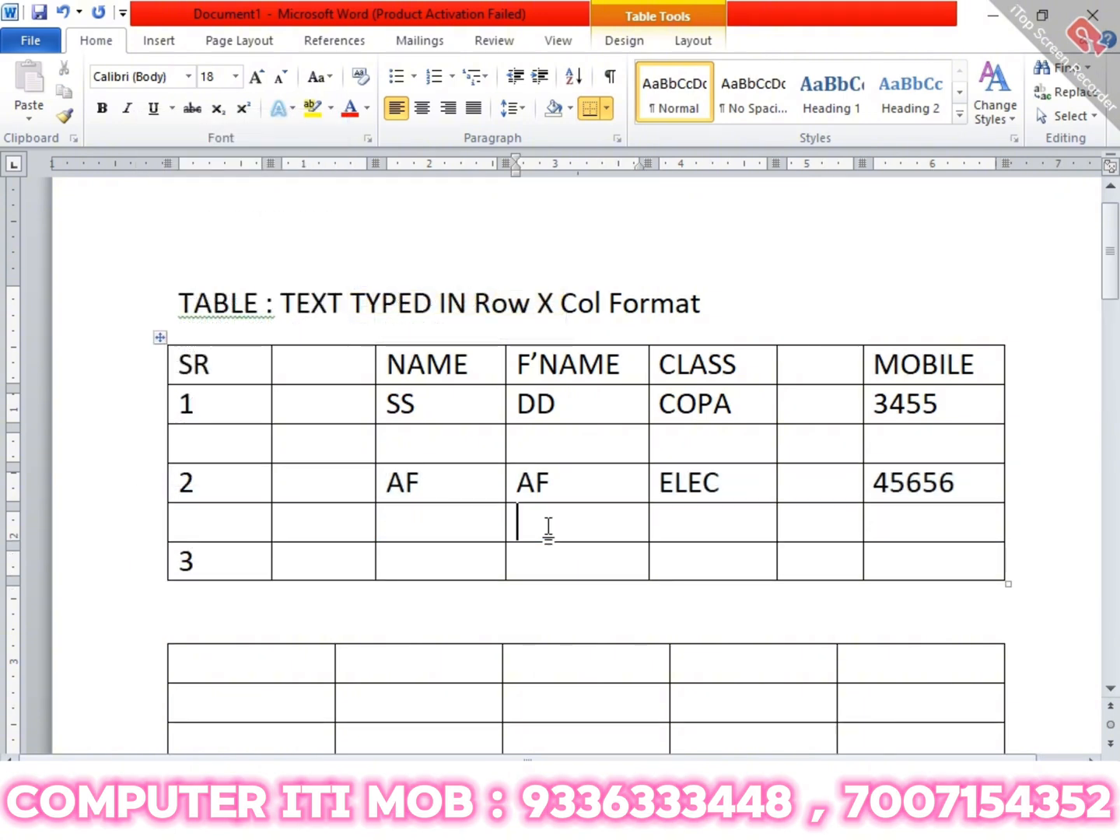
- Delete the first table's two empty columns, between SR and NAME and between CLASS and MOBILE
{"action": "left_click", "coordinate": [321, 343]}
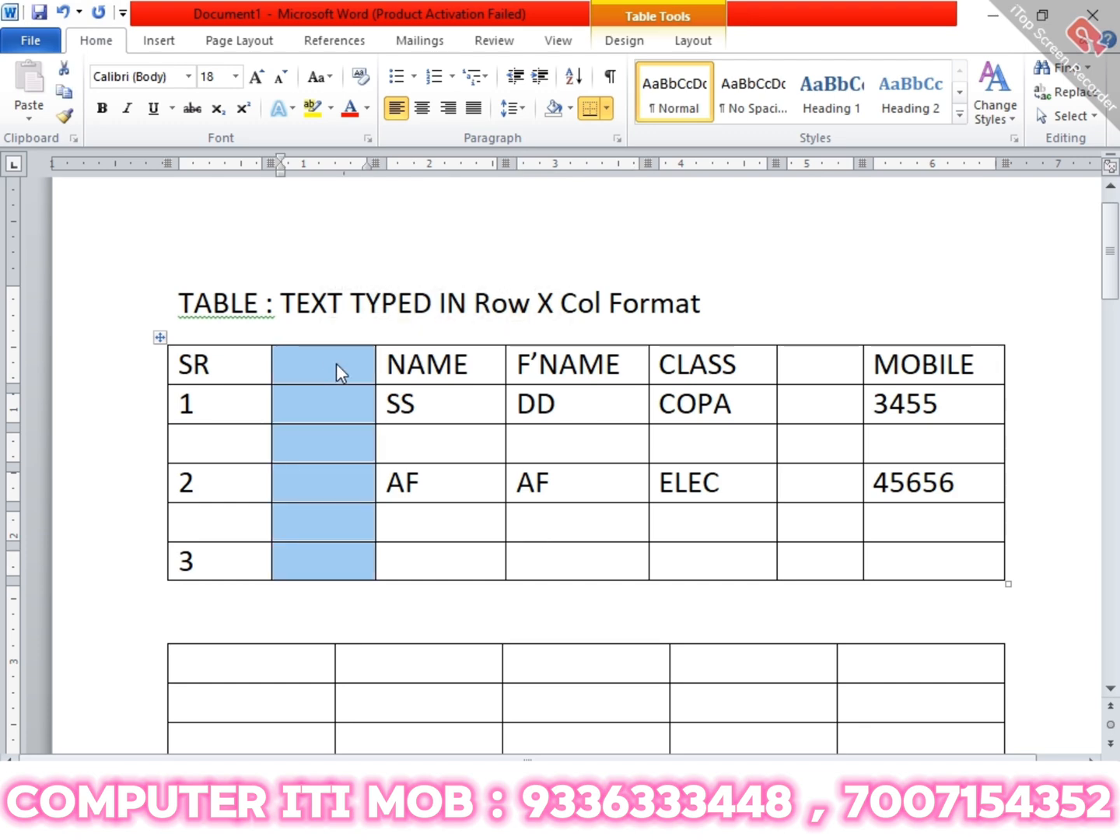
{"action": "right_click", "coordinate": [337, 367]}
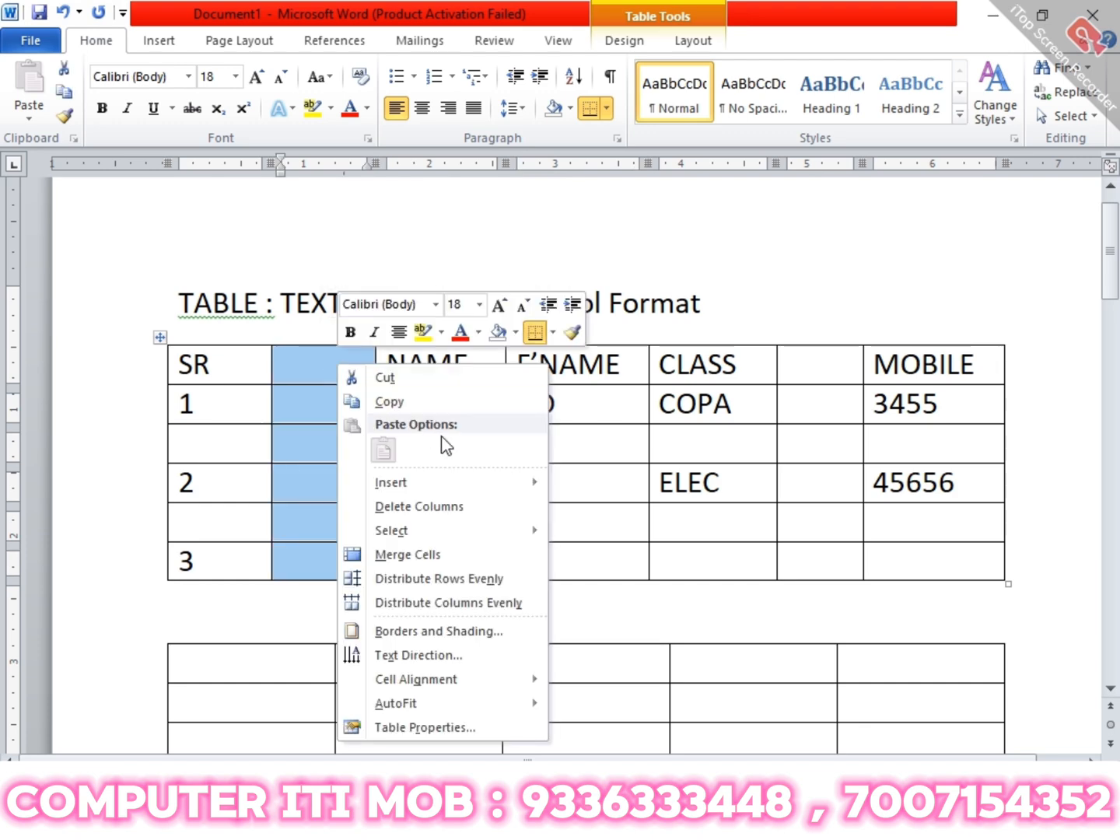
{"action": "left_click", "coordinate": [480, 508]}
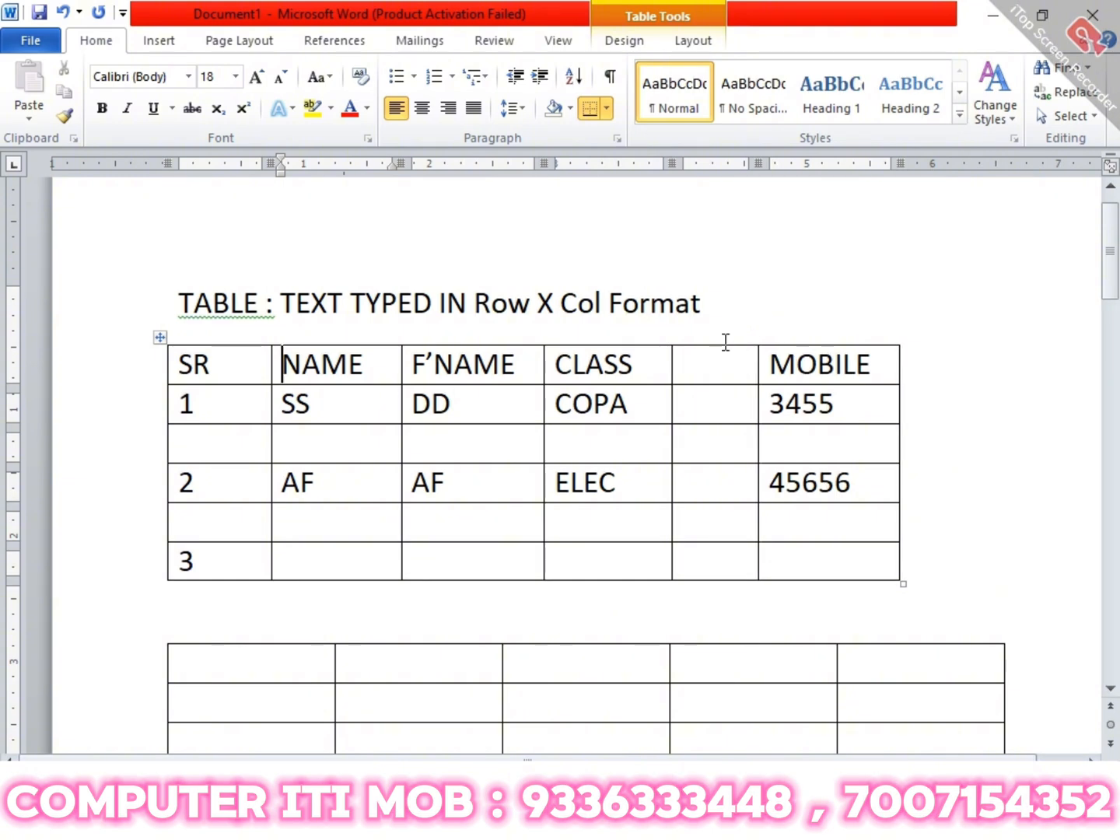
{"action": "left_click", "coordinate": [724, 339]}
{"action": "right_click", "coordinate": [730, 364]}
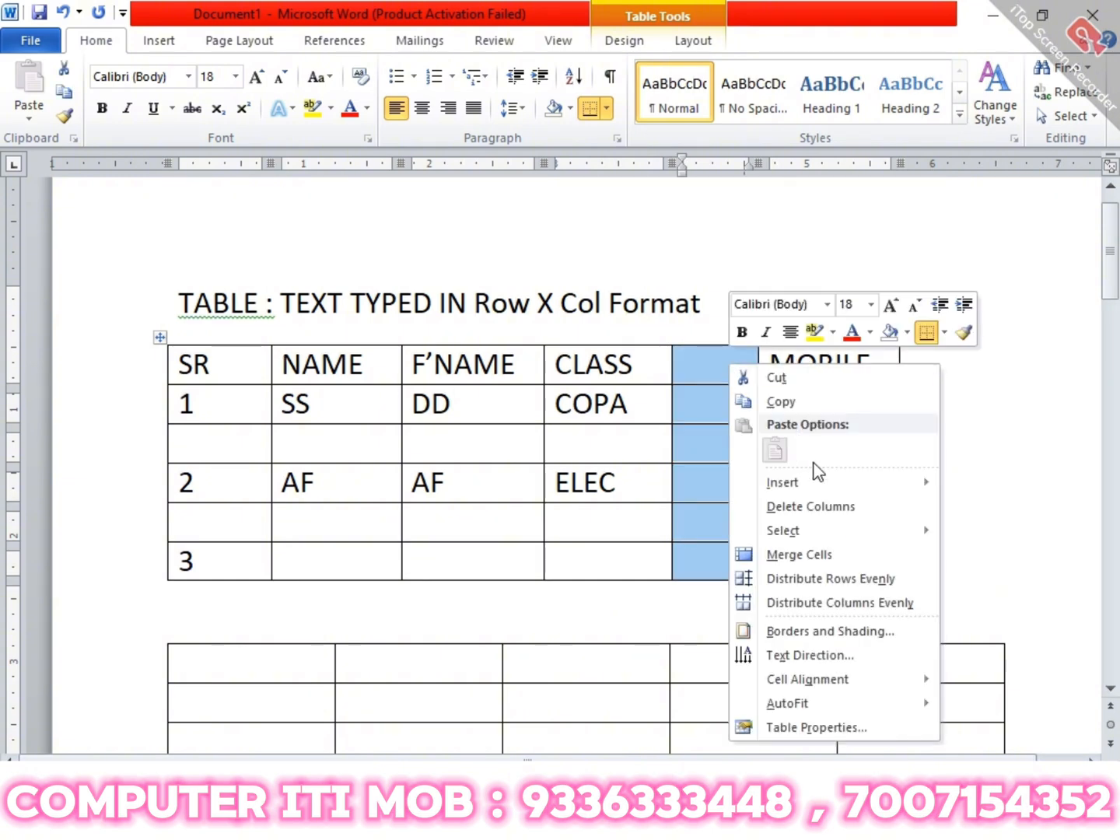
{"action": "left_click", "coordinate": [834, 508]}
- Delete the first table's two empty rows, above and below the row numbered 2
{"action": "left_click", "coordinate": [117, 458]}
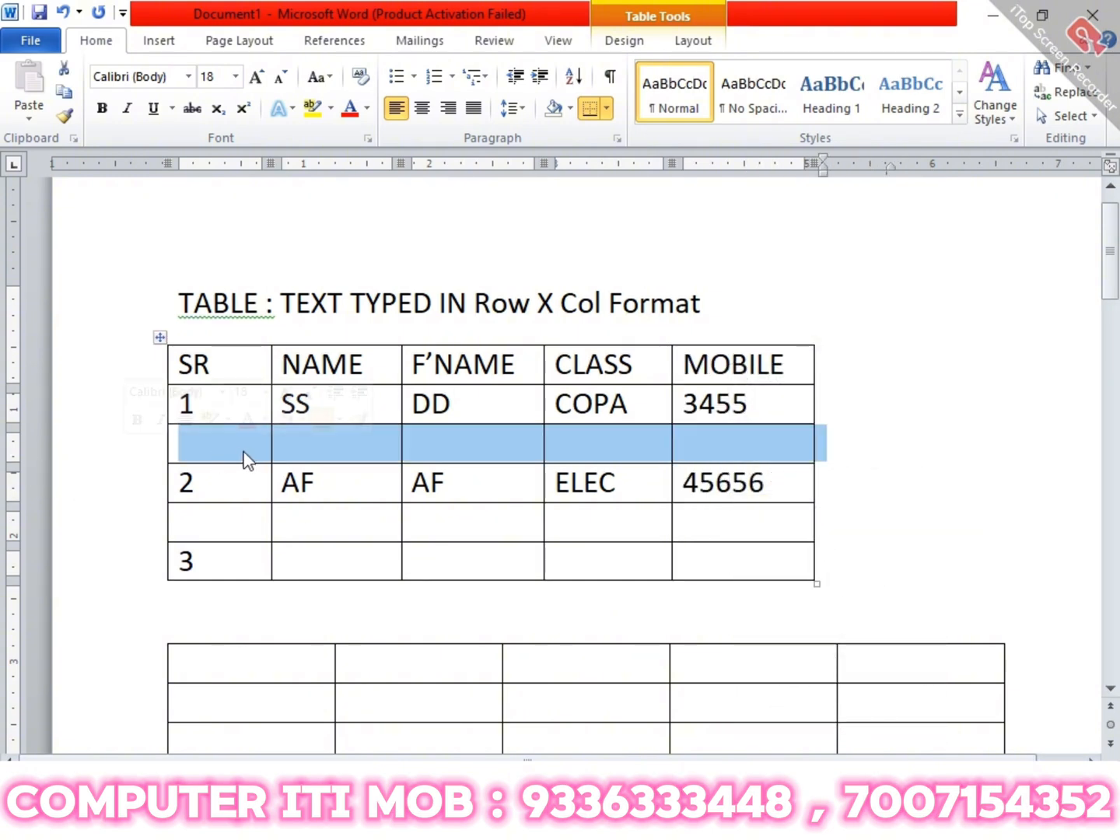
{"action": "right_click", "coordinate": [245, 452]}
{"action": "left_click", "coordinate": [361, 217]}
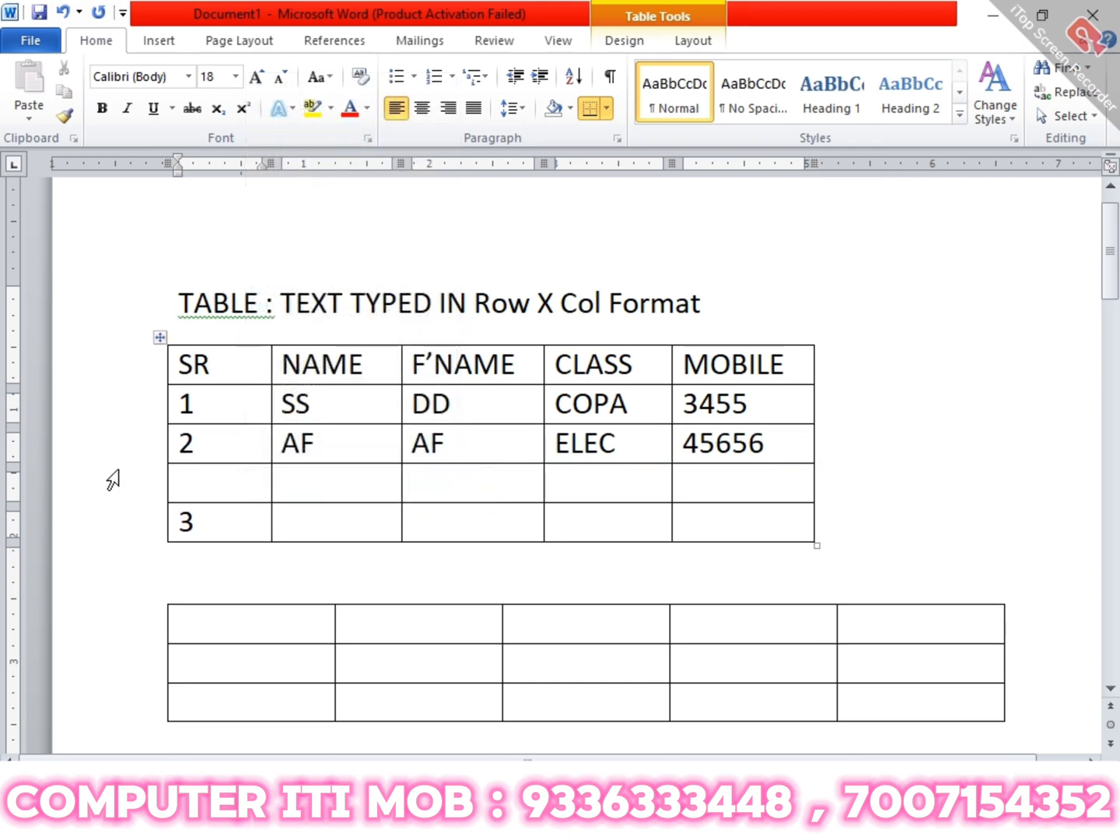
{"action": "left_click", "coordinate": [123, 486]}
{"action": "right_click", "coordinate": [243, 488]}
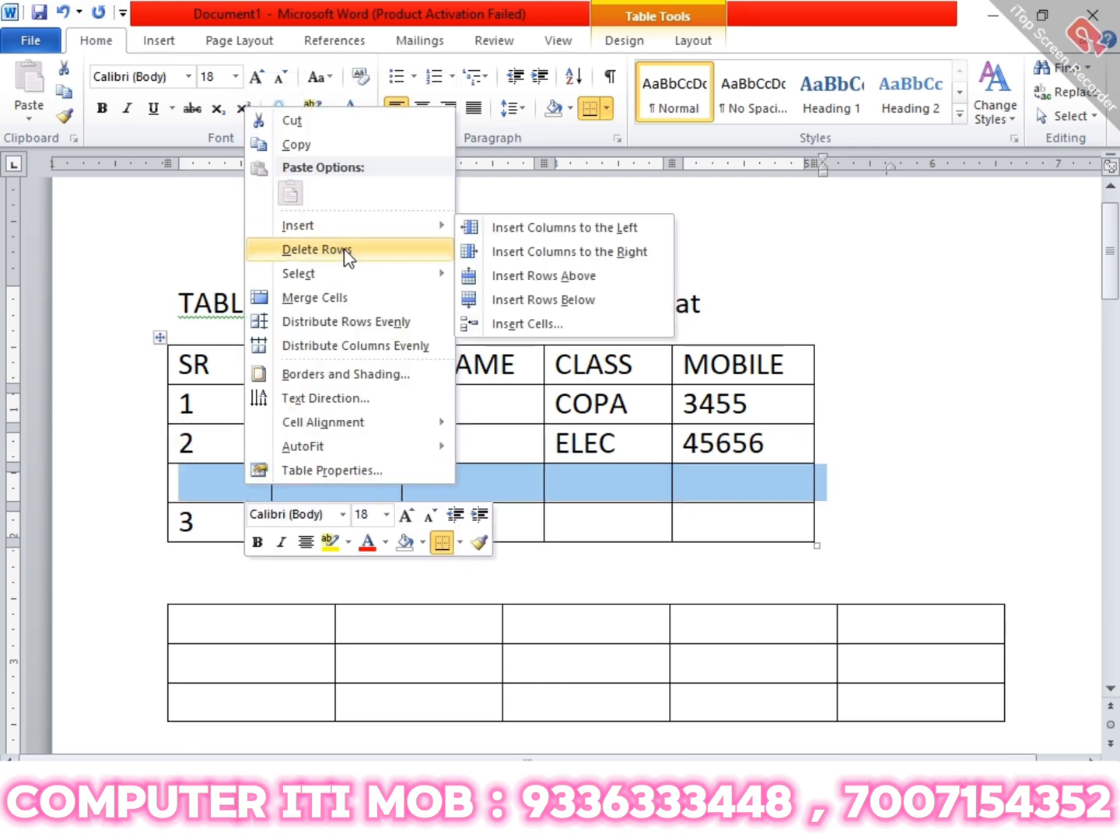
{"action": "left_click", "coordinate": [346, 248]}
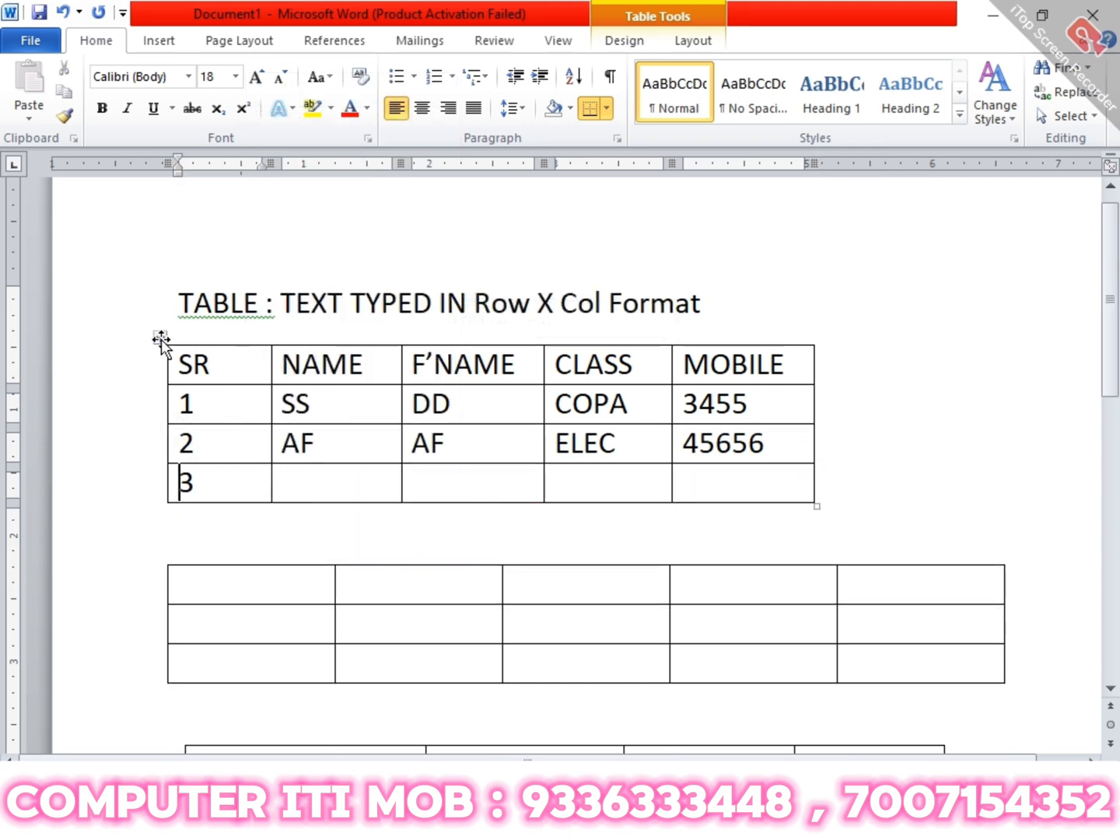
- Delete the empty five-column table below the first one, and the table whose first cell reads ASF
{"action": "left_click", "coordinate": [161, 339]}
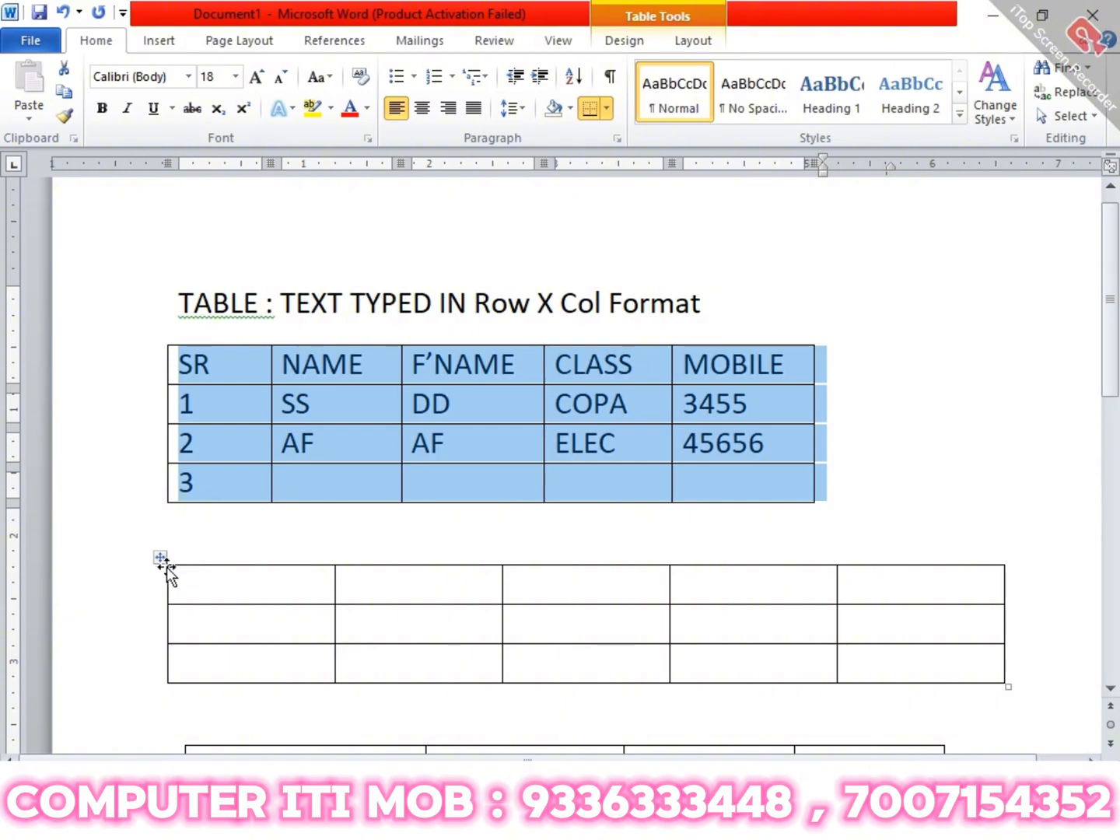
{"action": "left_click", "coordinate": [162, 558]}
{"action": "right_click", "coordinate": [163, 567]}
{"action": "left_click", "coordinate": [298, 325]}
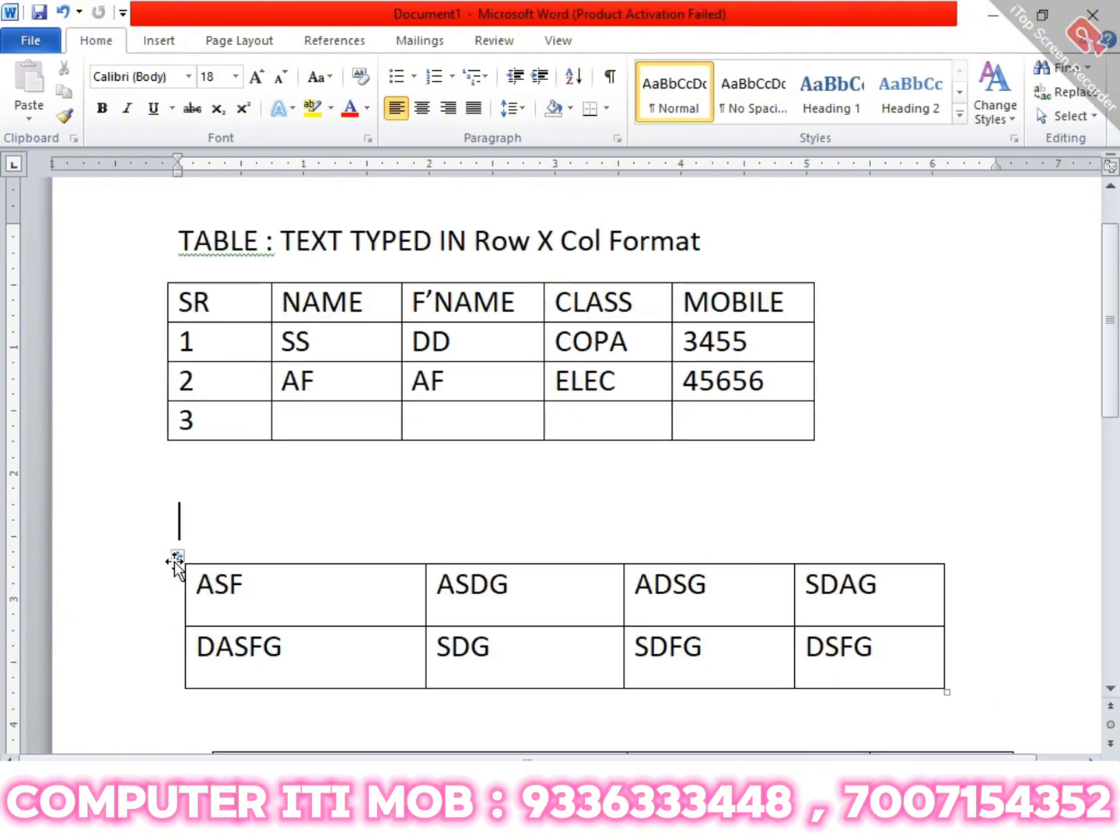
{"action": "left_click", "coordinate": [178, 558]}
{"action": "right_click", "coordinate": [178, 558]}
{"action": "left_click", "coordinate": [266, 320]}
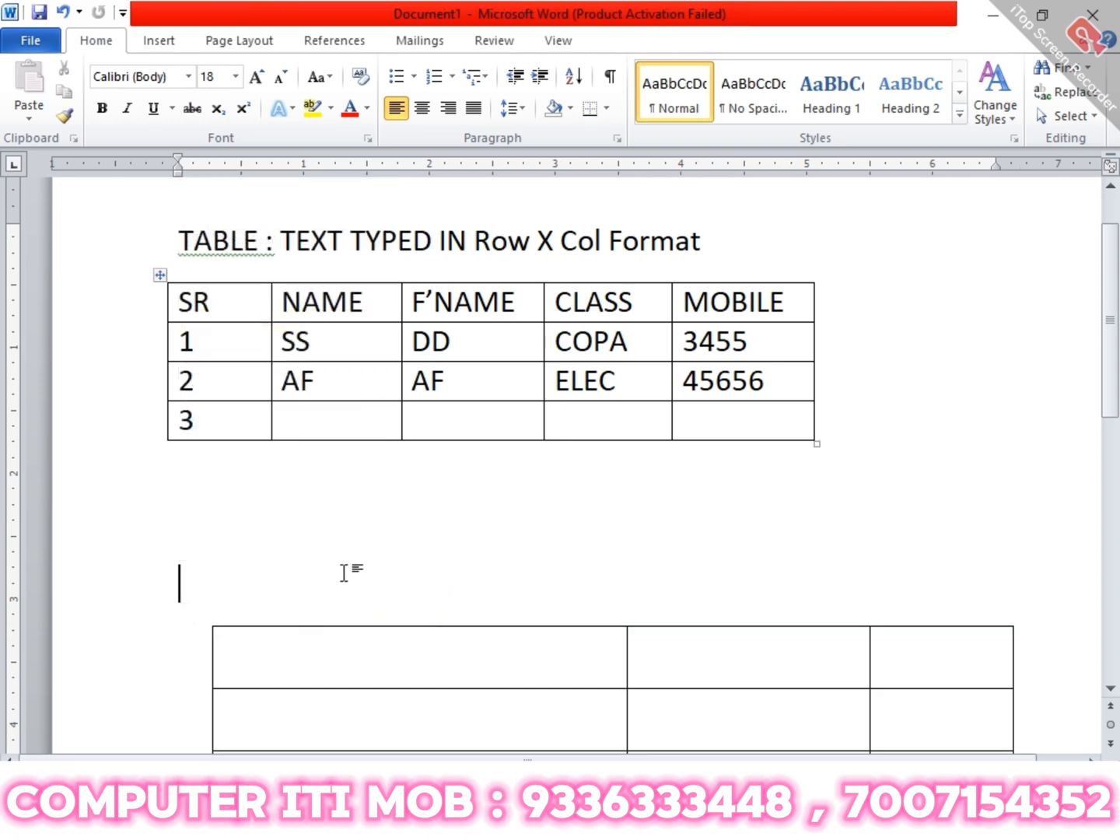
{"action": "scroll", "coordinate": [350, 572], "scroll_direction": "down", "scroll_amount": 3}
{"action": "left_click", "coordinate": [491, 446]}
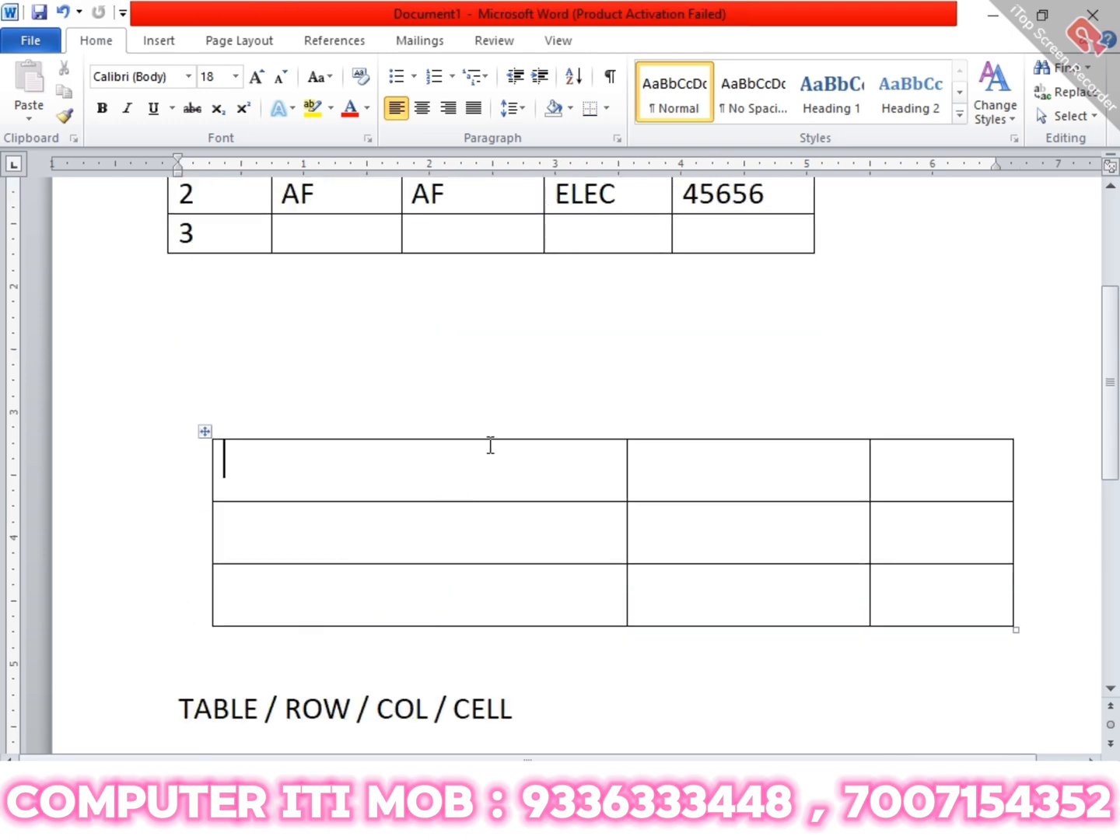
{"action": "right_click", "coordinate": [529, 473]}
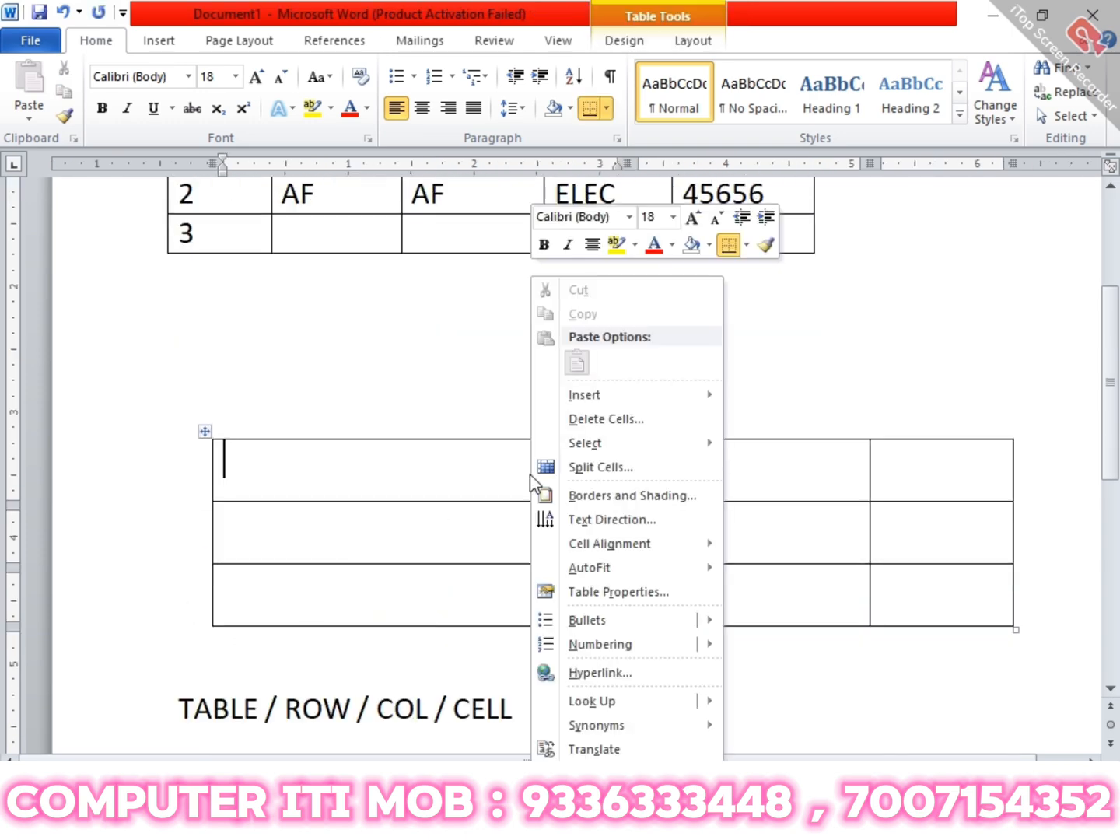
{"action": "left_click", "coordinate": [657, 419]}
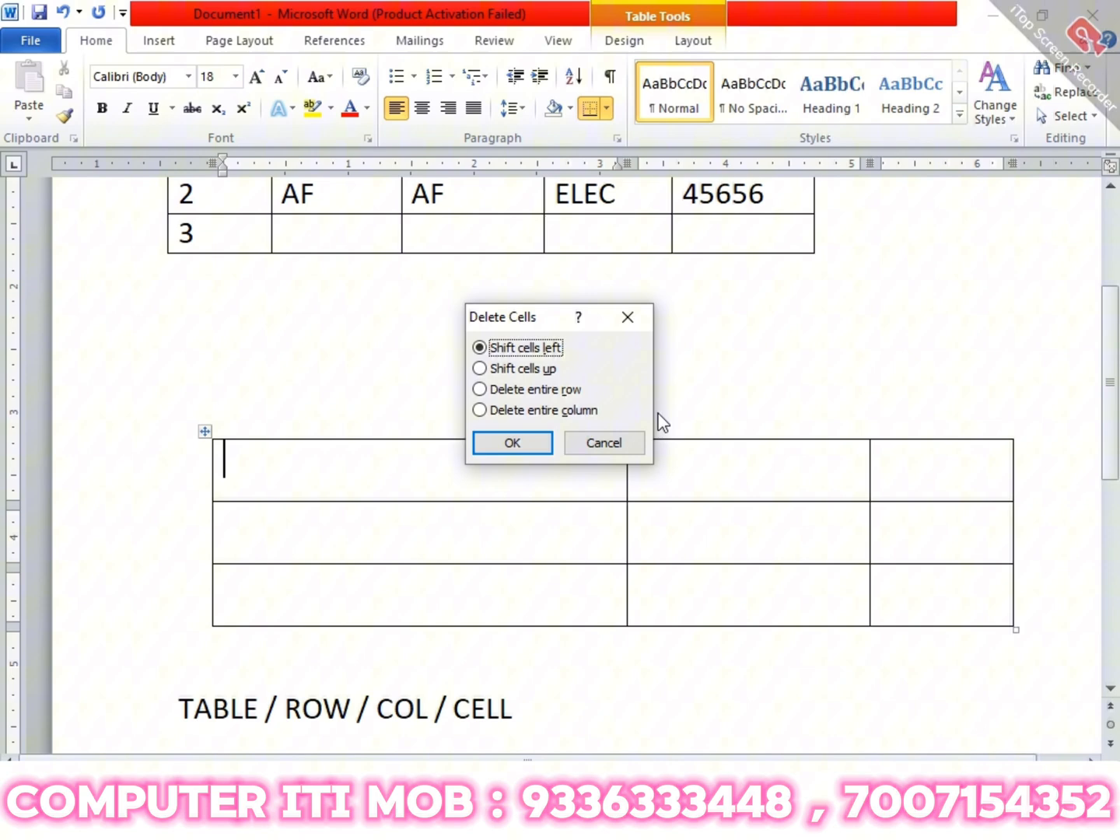
{"action": "left_click", "coordinate": [593, 445]}
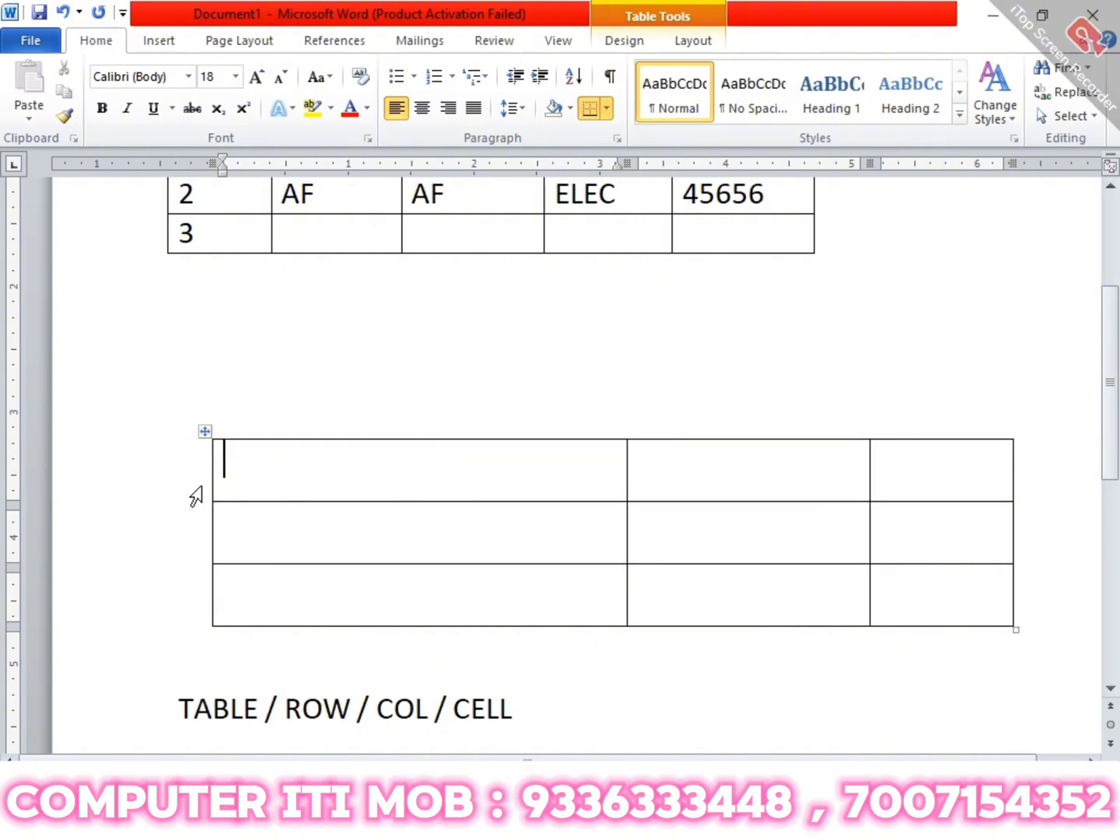
{"action": "right_click", "coordinate": [288, 477]}
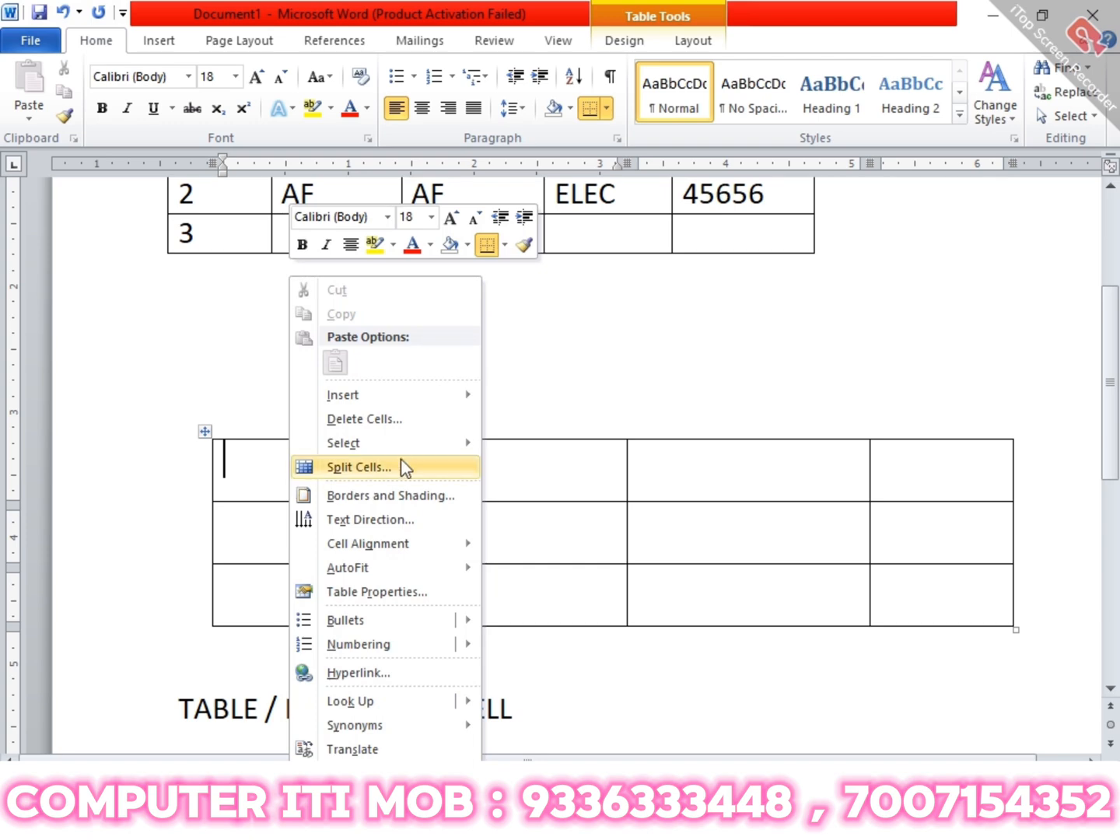
{"action": "mouse_move", "coordinate": [425, 446]}
{"action": "left_click", "coordinate": [199, 431]}
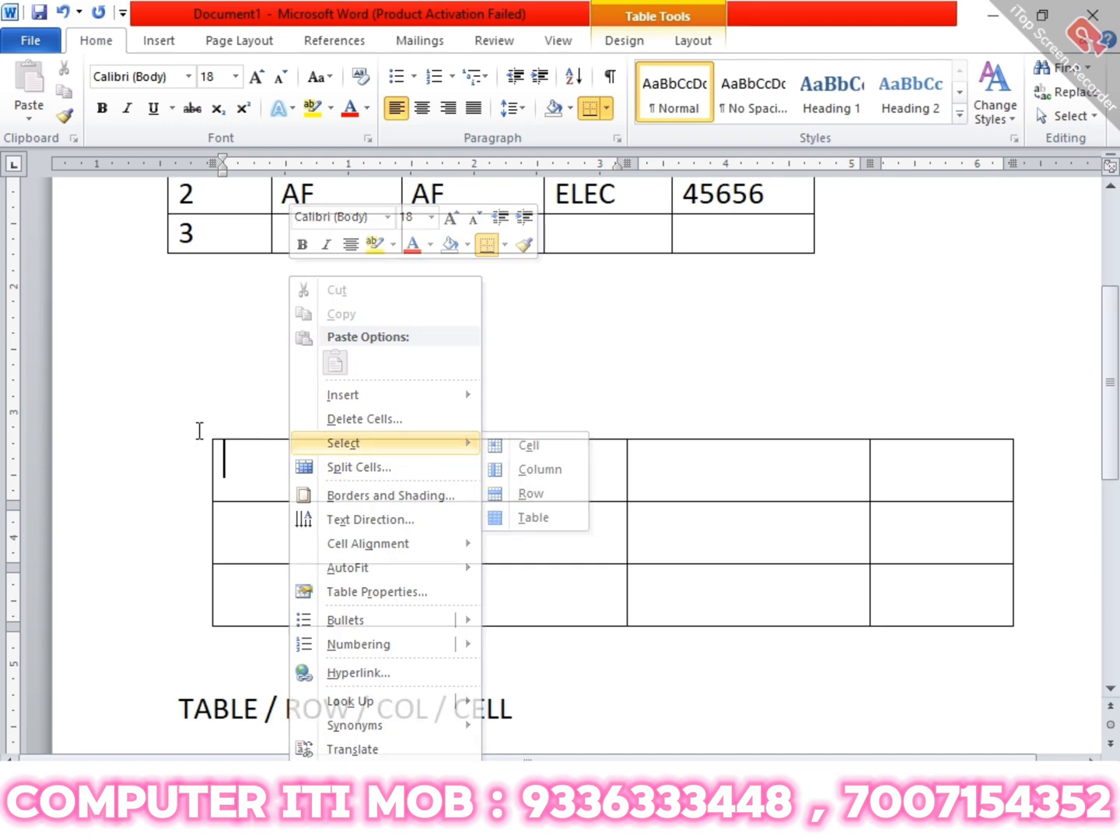
- Delete the remaining empty three-column table above the TABLE / ROW / COL / CELL line
{"action": "left_click", "coordinate": [207, 433]}
{"action": "right_click", "coordinate": [207, 433]}
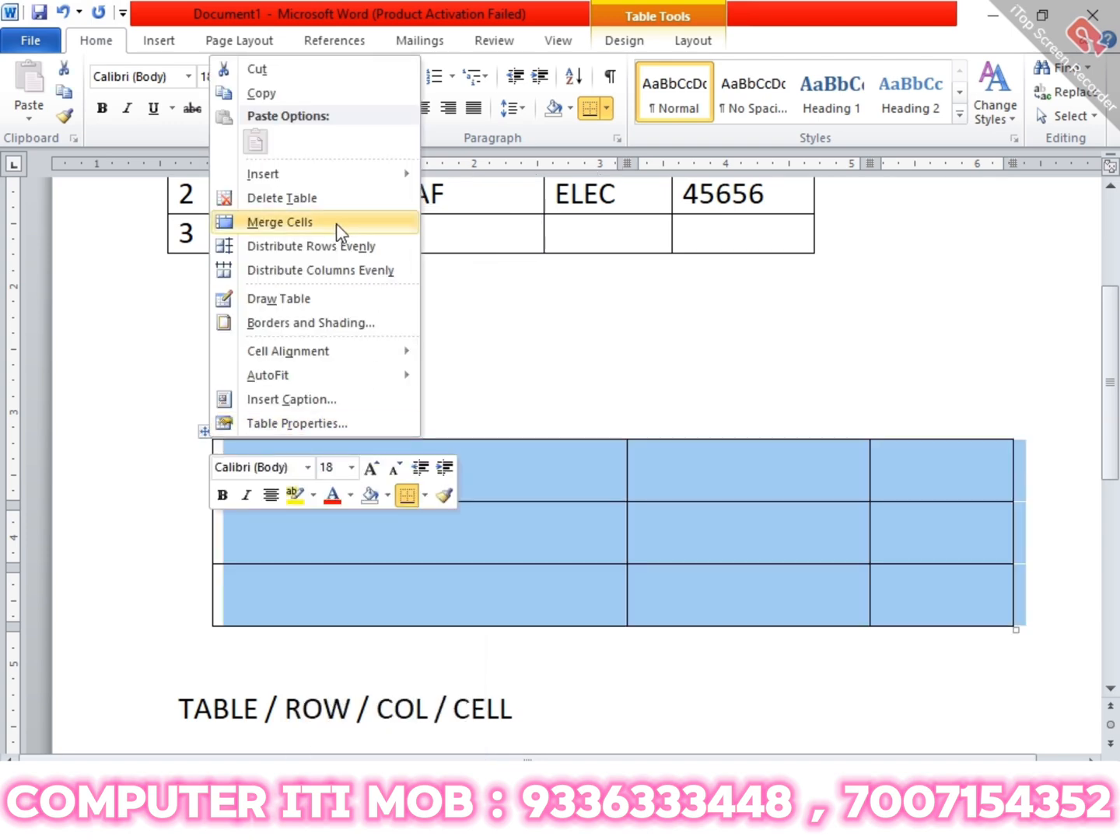
{"action": "left_click", "coordinate": [280, 195]}
- Remove the inside horizontal borders from the whole SR/NAME table and clear the selection
{"action": "scroll", "coordinate": [286, 535], "scroll_direction": "up", "scroll_amount": 2}
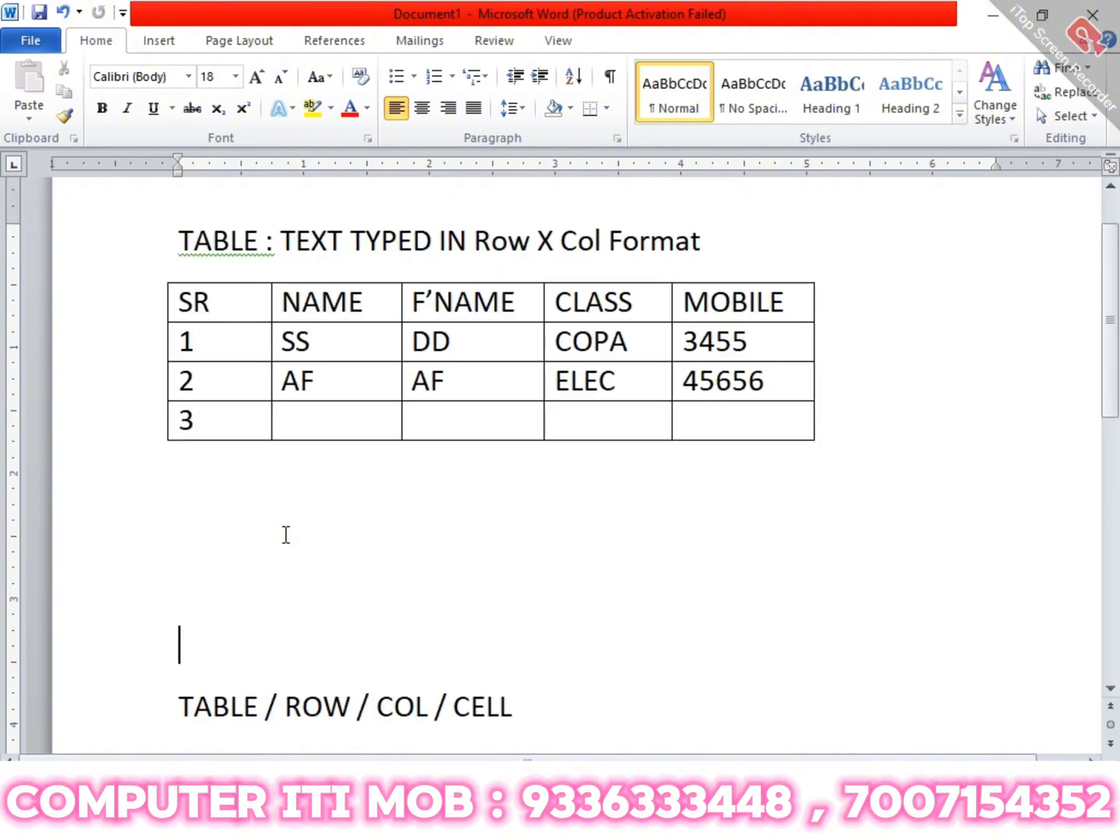
{"action": "scroll", "coordinate": [286, 535], "scroll_direction": "up", "scroll_amount": 1}
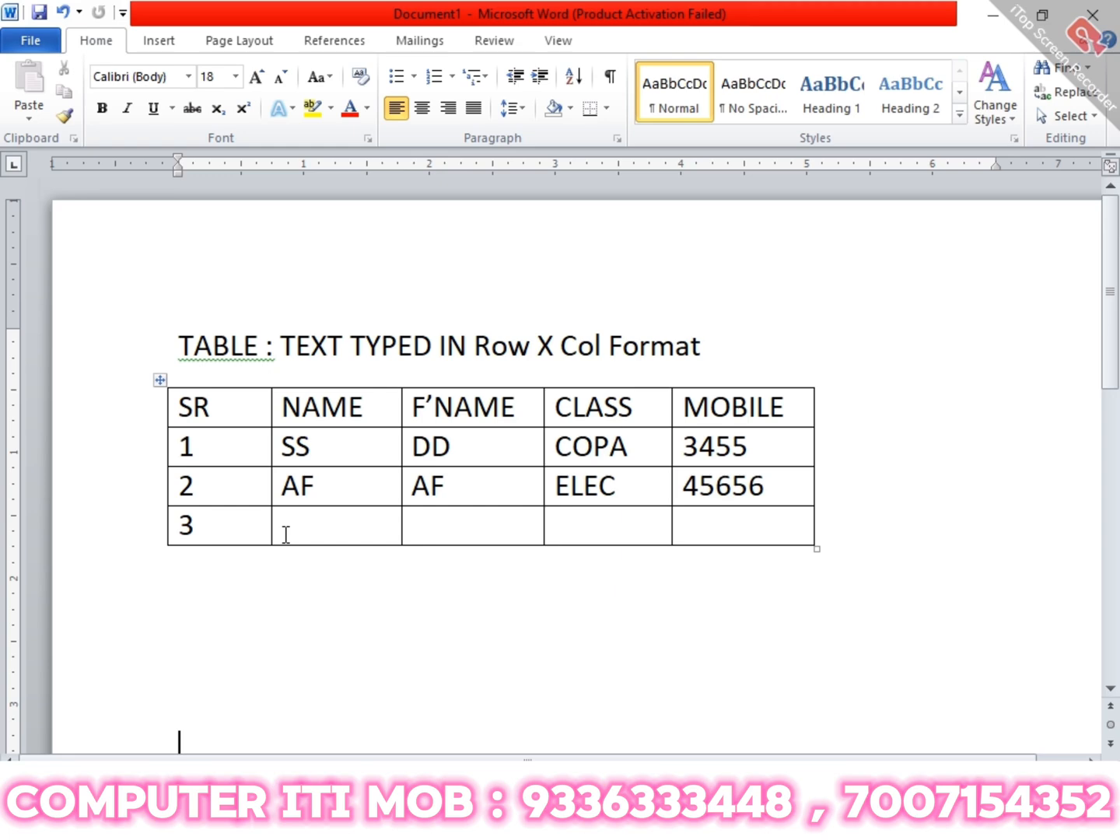
{"action": "left_click", "coordinate": [161, 381]}
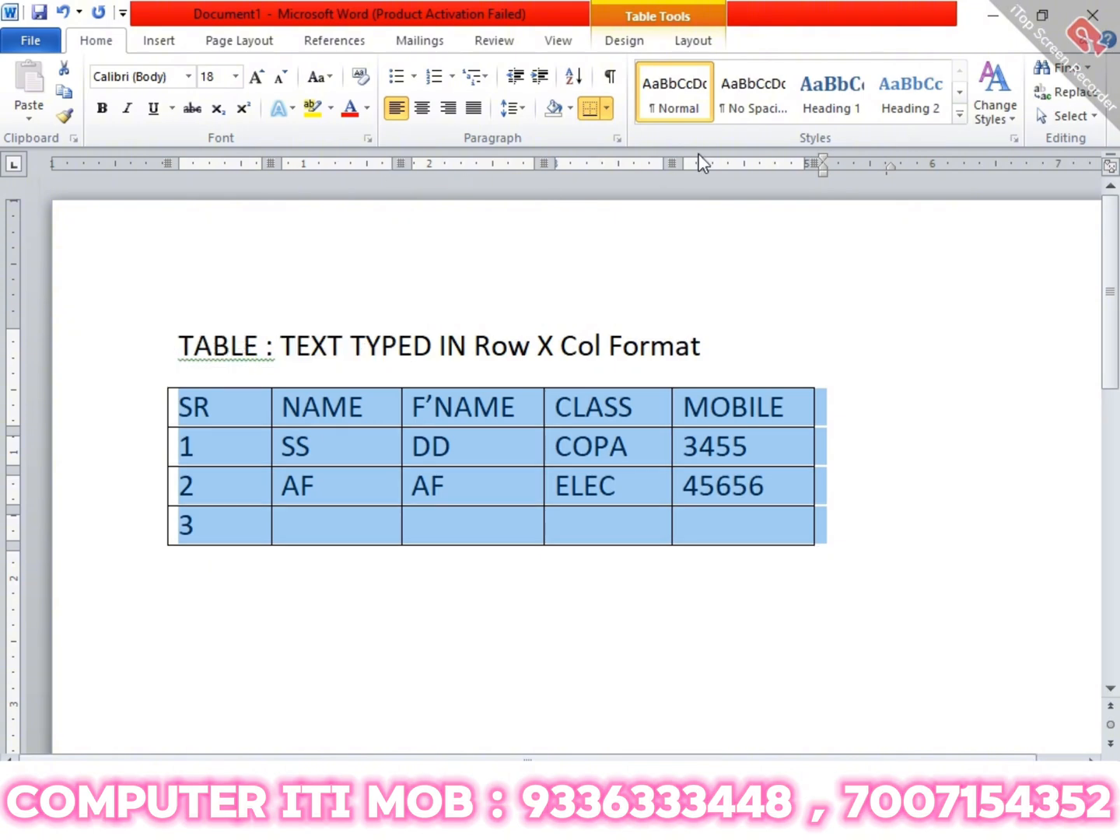
{"action": "left_click", "coordinate": [693, 43]}
{"action": "left_click", "coordinate": [627, 47]}
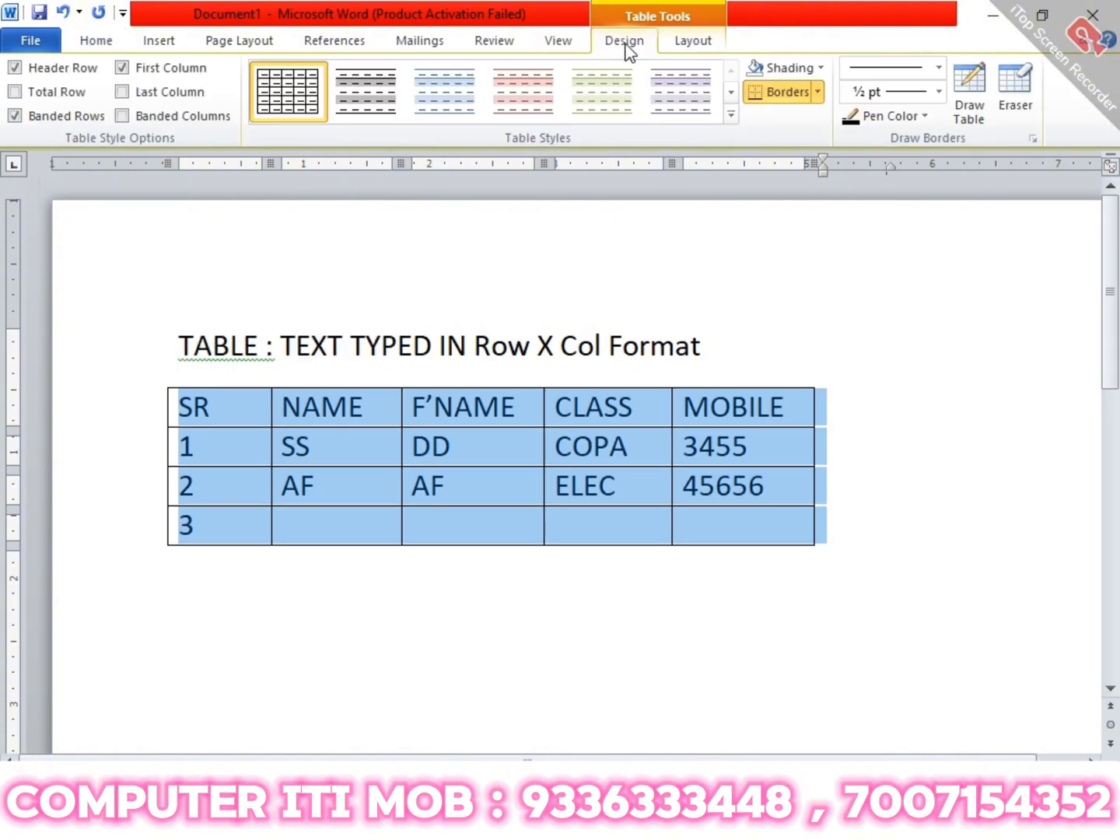
{"action": "left_click", "coordinate": [818, 93]}
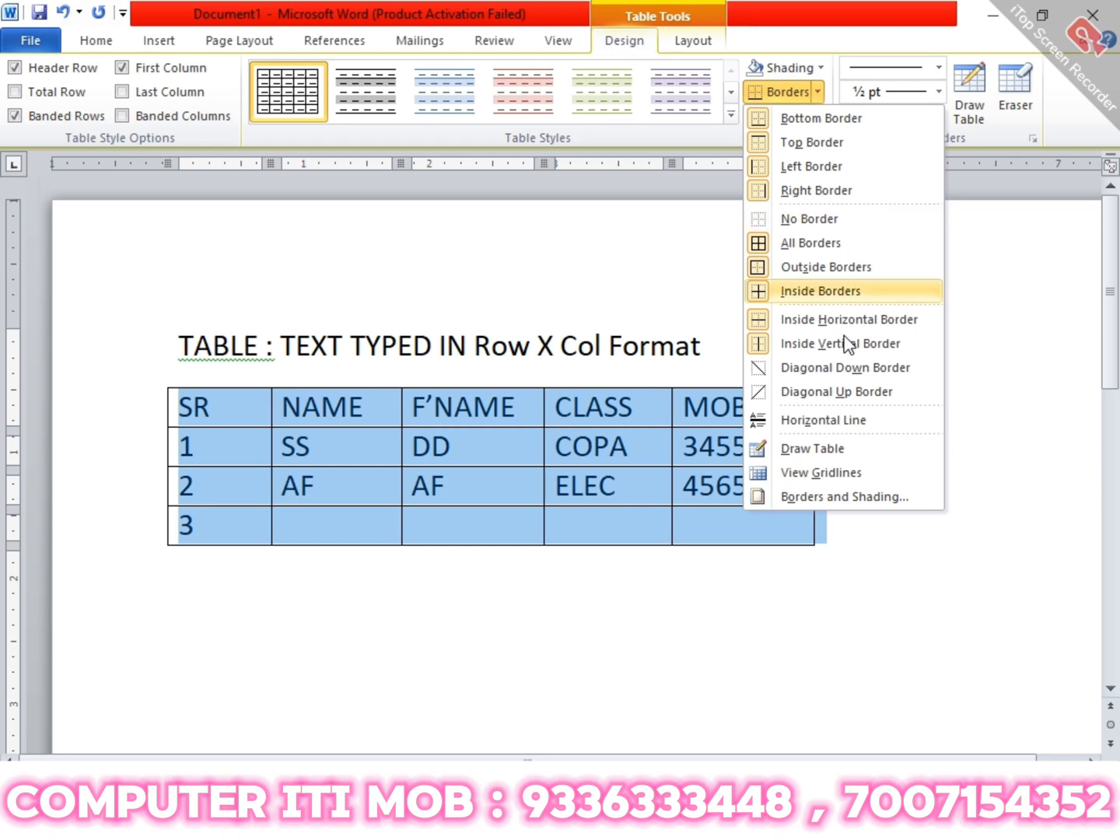
{"action": "left_click", "coordinate": [859, 498]}
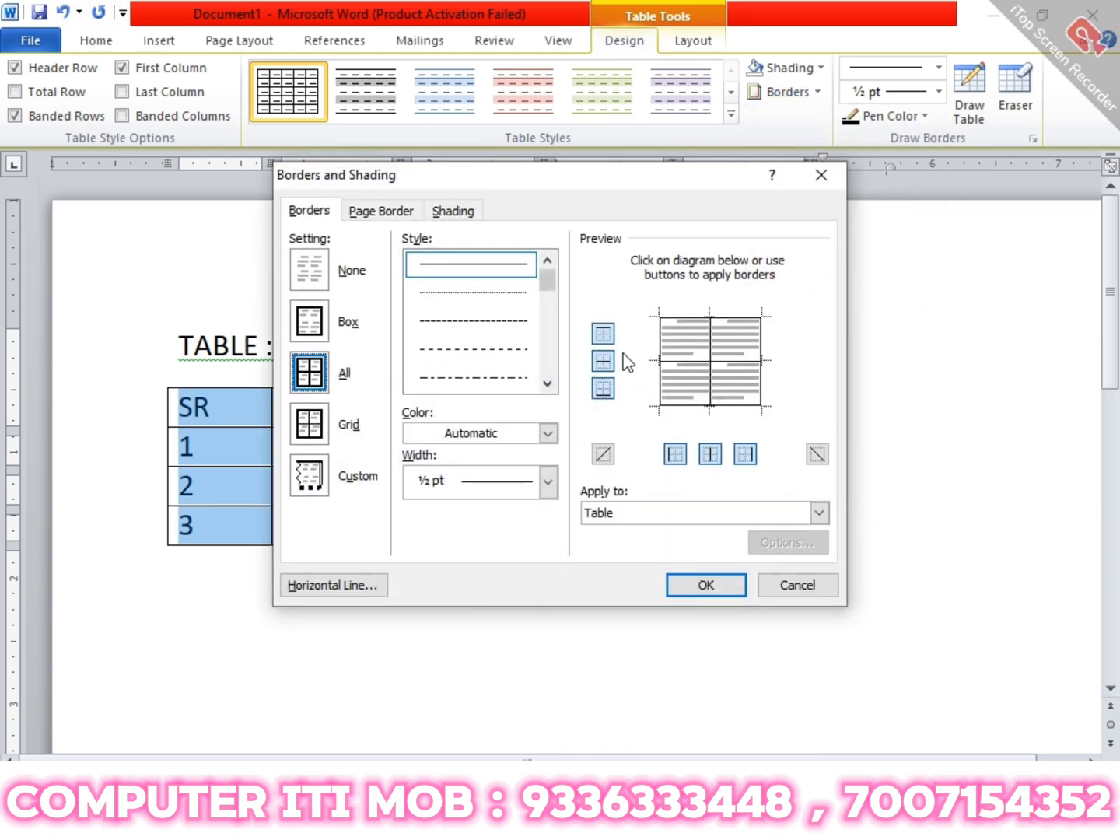
{"action": "left_click", "coordinate": [604, 361]}
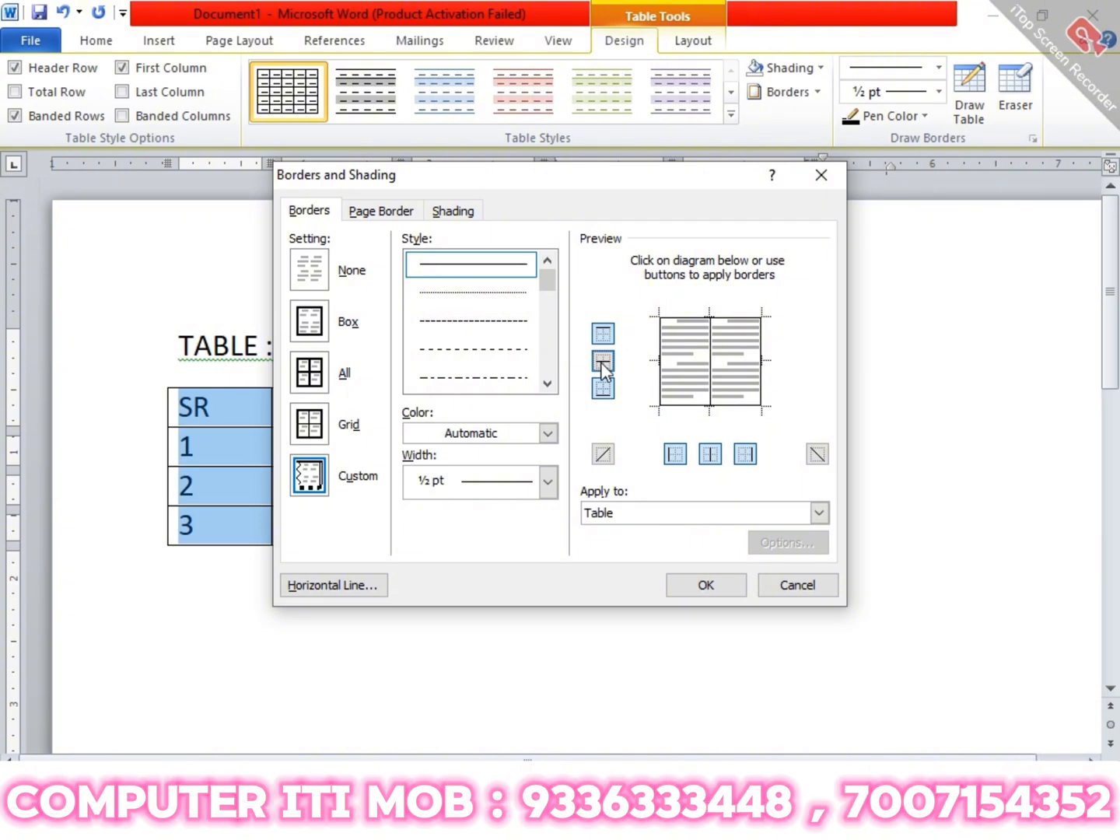
{"action": "left_click", "coordinate": [707, 585]}
{"action": "left_click", "coordinate": [825, 647]}
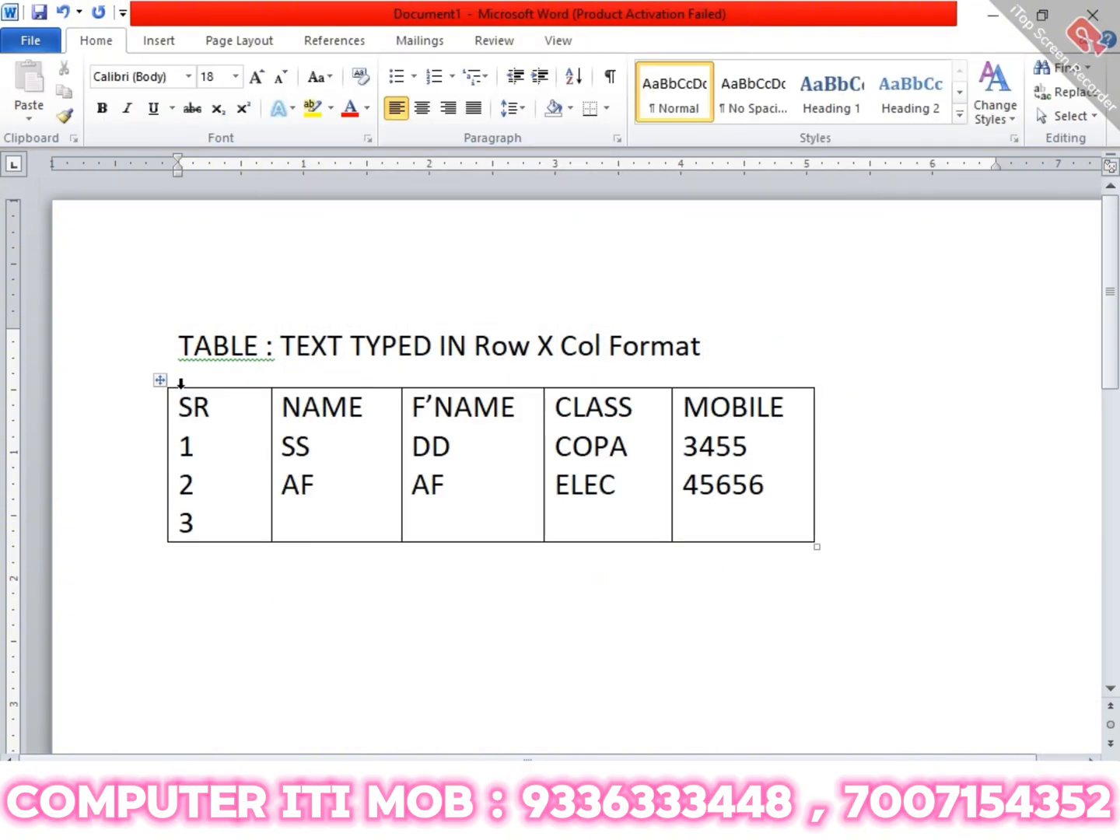
- Turn on the inside horizontal borders of the whole table and remove its inside vertical borders
{"action": "left_click", "coordinate": [161, 380]}
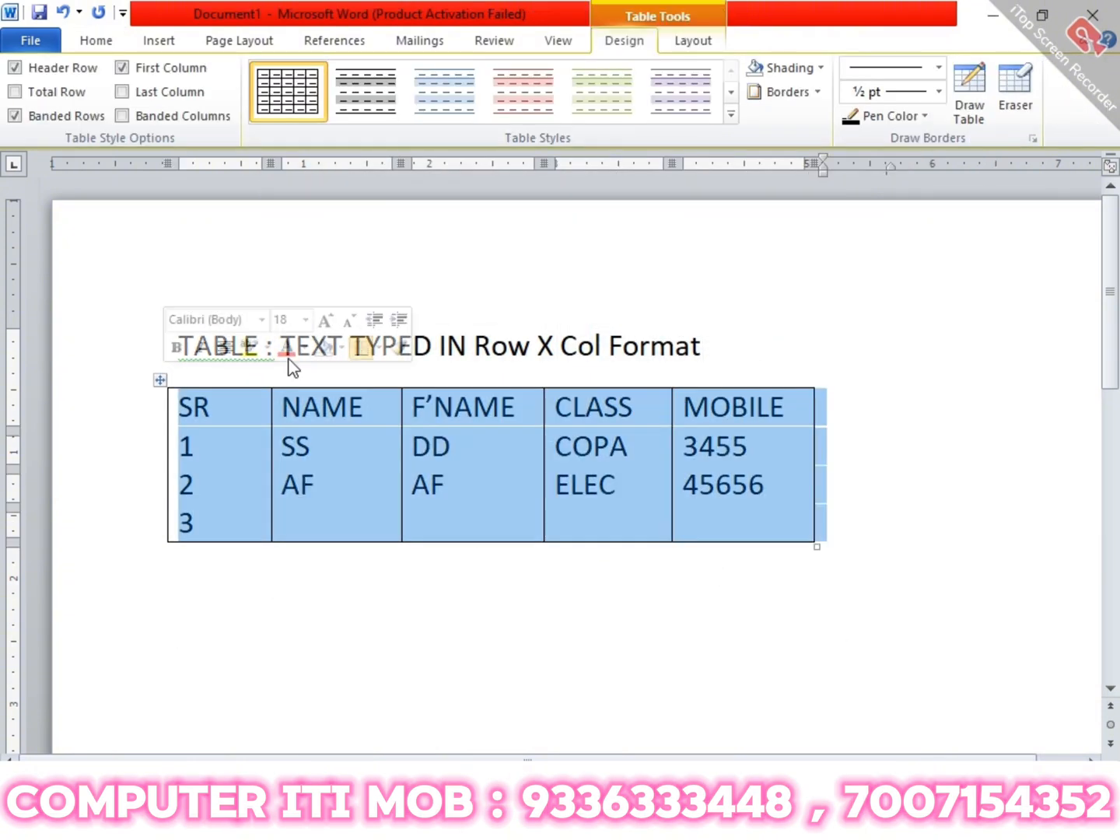
{"action": "left_click", "coordinate": [818, 93]}
{"action": "left_click", "coordinate": [838, 498]}
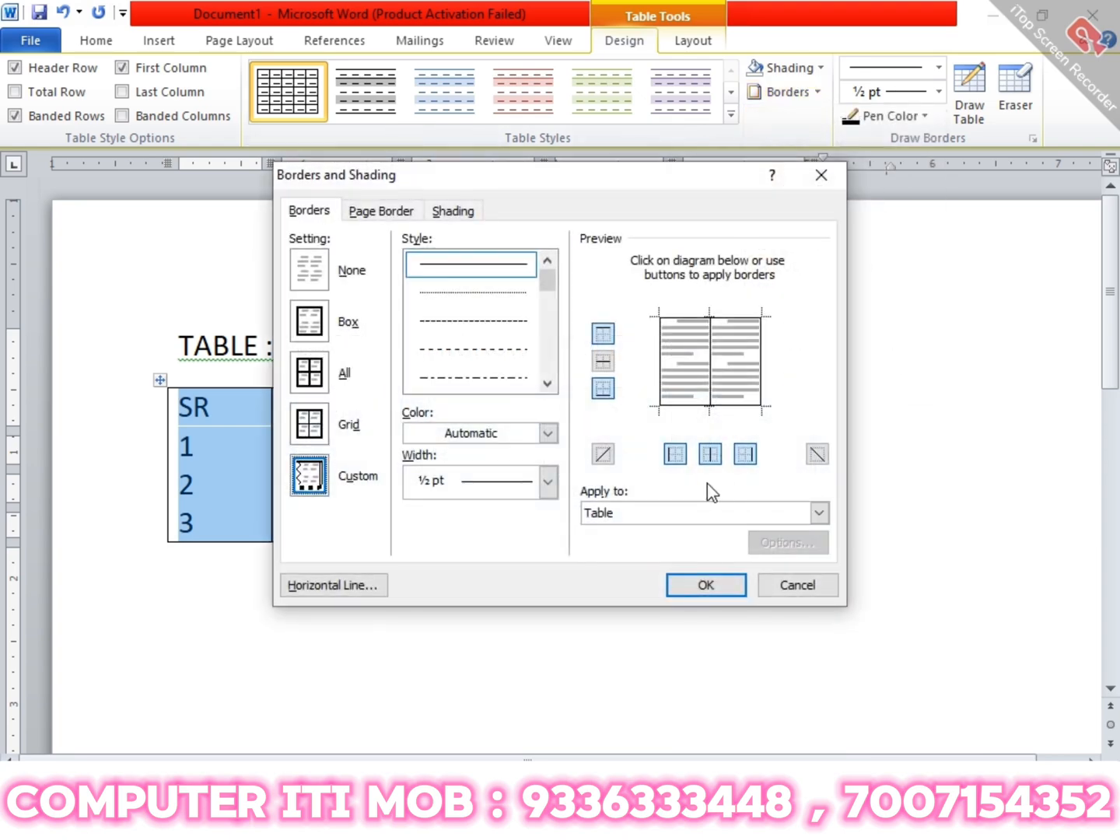
{"action": "left_click", "coordinate": [710, 457]}
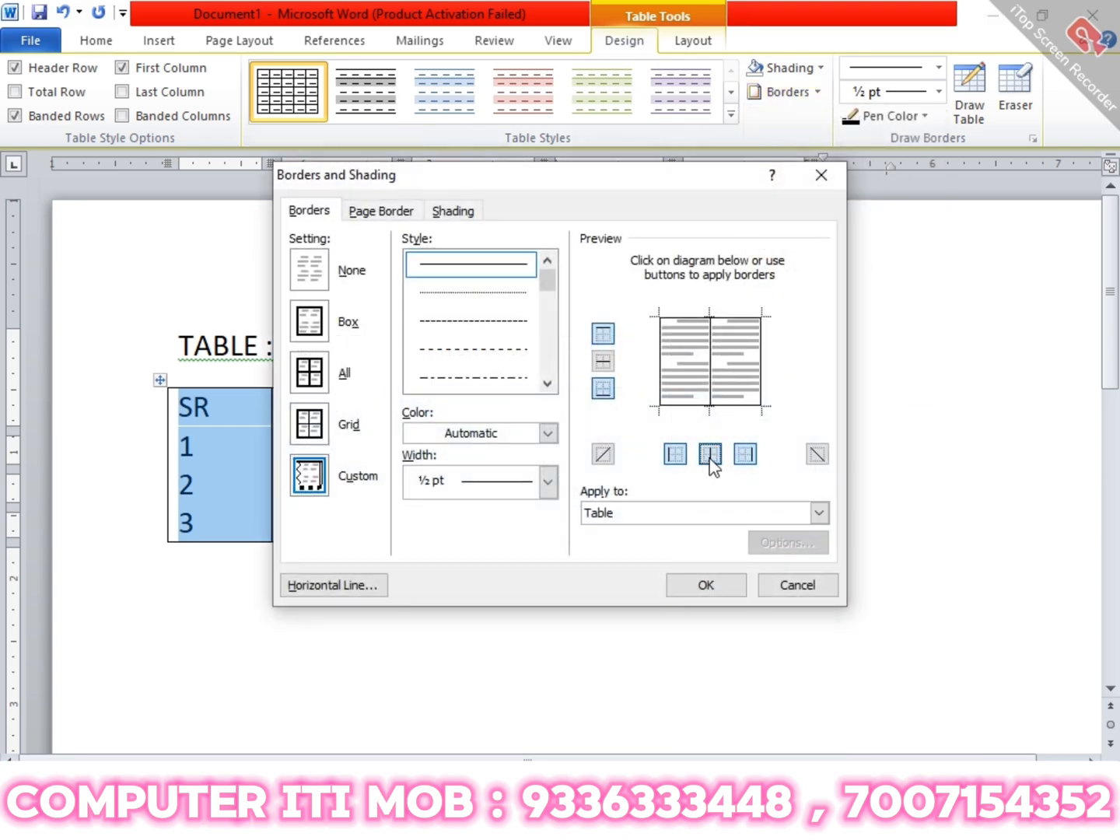
{"action": "left_click", "coordinate": [604, 361]}
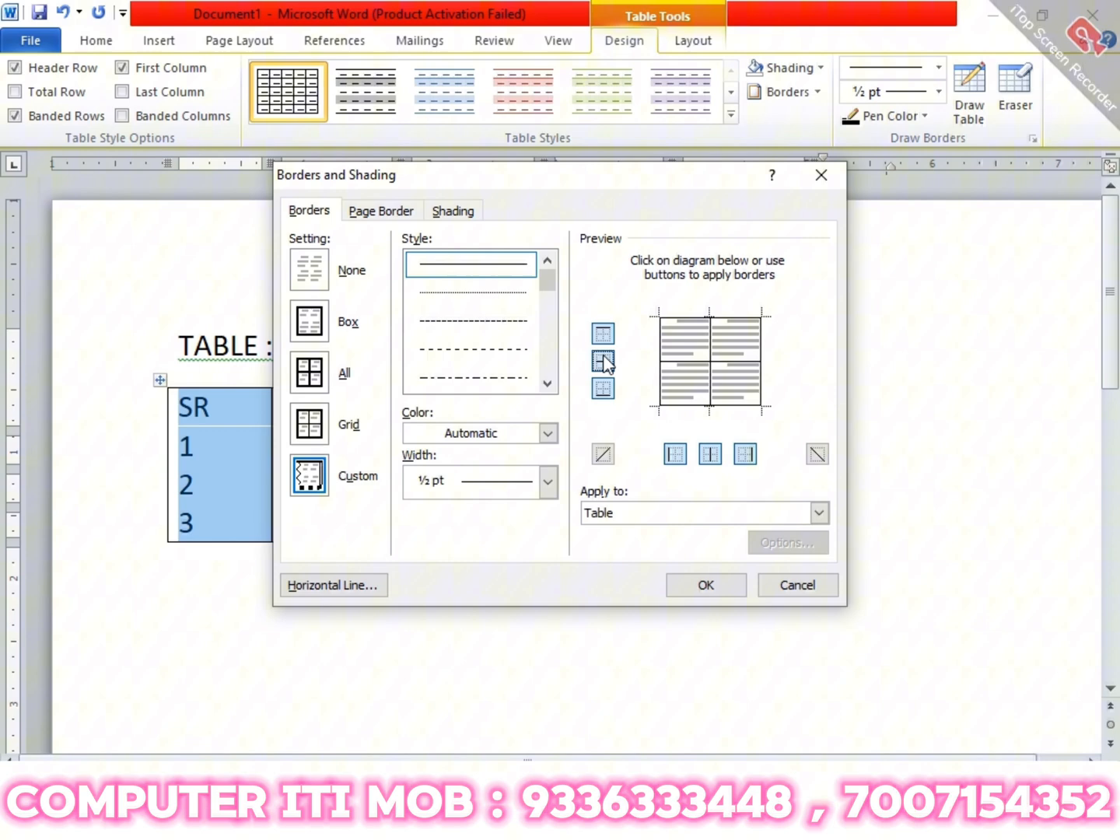
{"action": "left_click", "coordinate": [720, 458]}
{"action": "left_click", "coordinate": [715, 588]}
{"action": "left_click", "coordinate": [752, 578]}
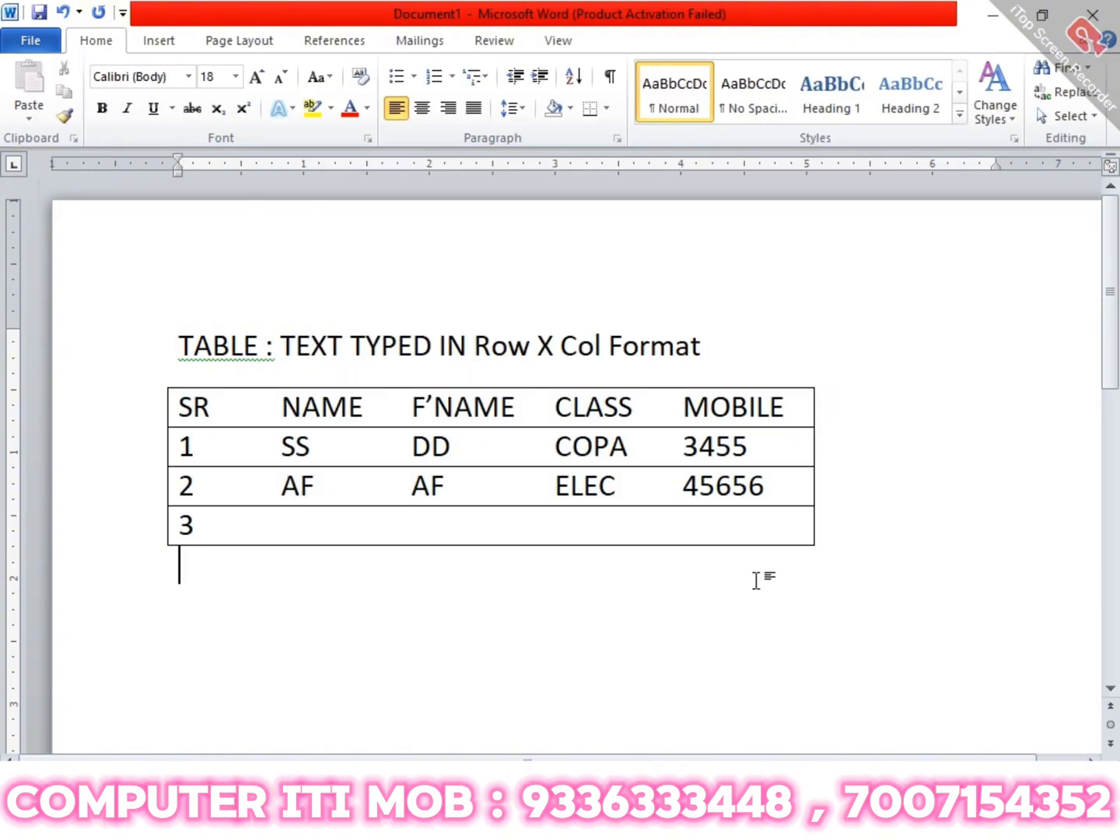
- Set the borders of the whole table to None and clear the selection
{"action": "left_click", "coordinate": [160, 382]}
{"action": "left_click", "coordinate": [807, 98]}
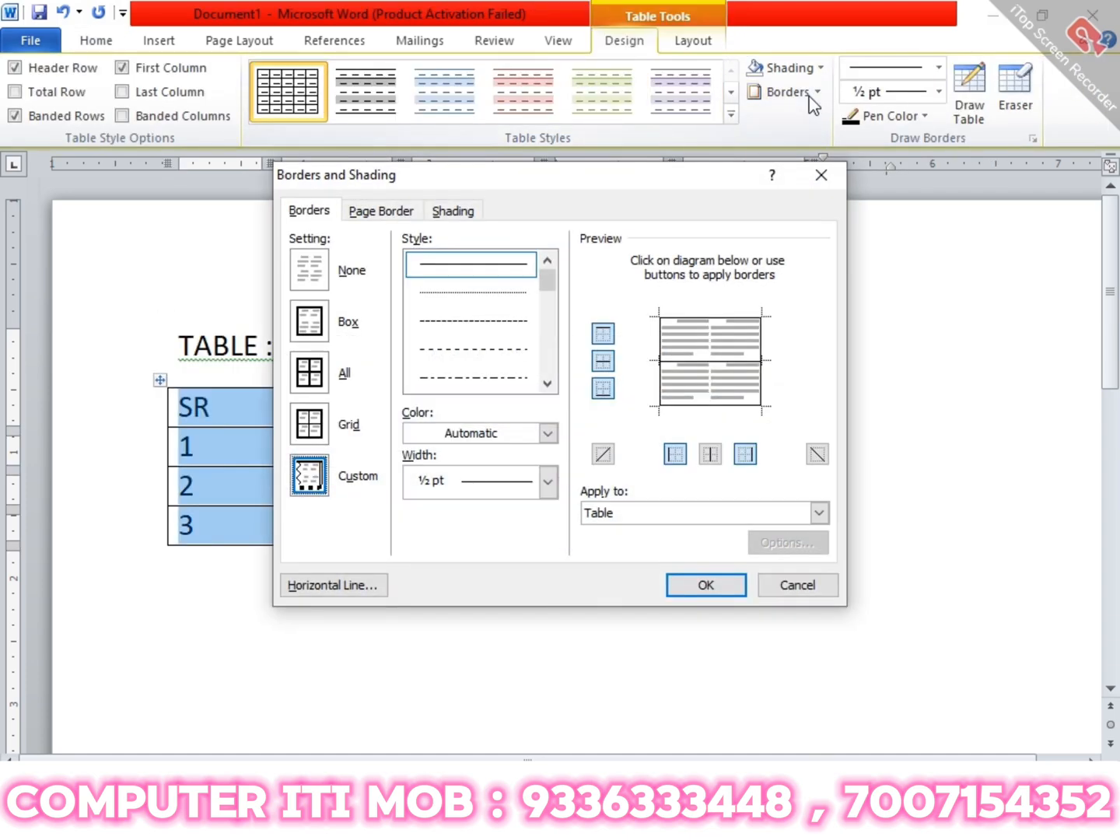
{"action": "left_click", "coordinate": [315, 270]}
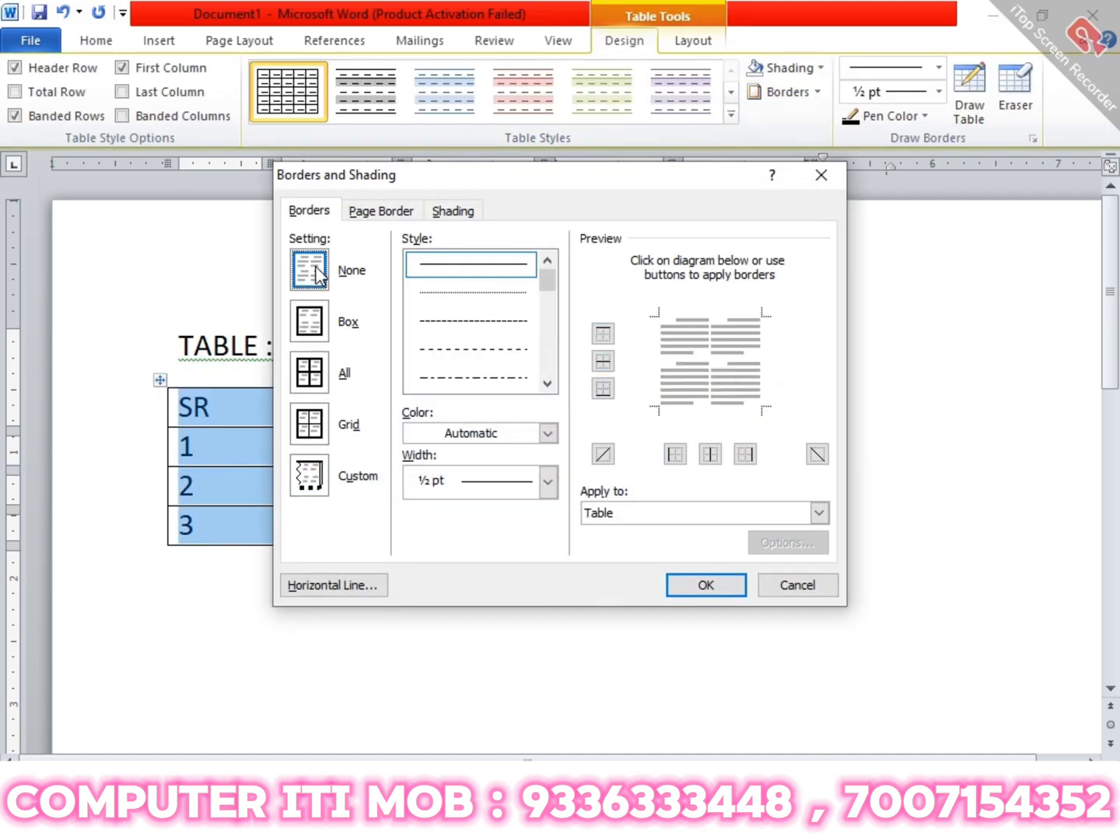
{"action": "left_click", "coordinate": [690, 581]}
{"action": "left_click", "coordinate": [689, 581]}
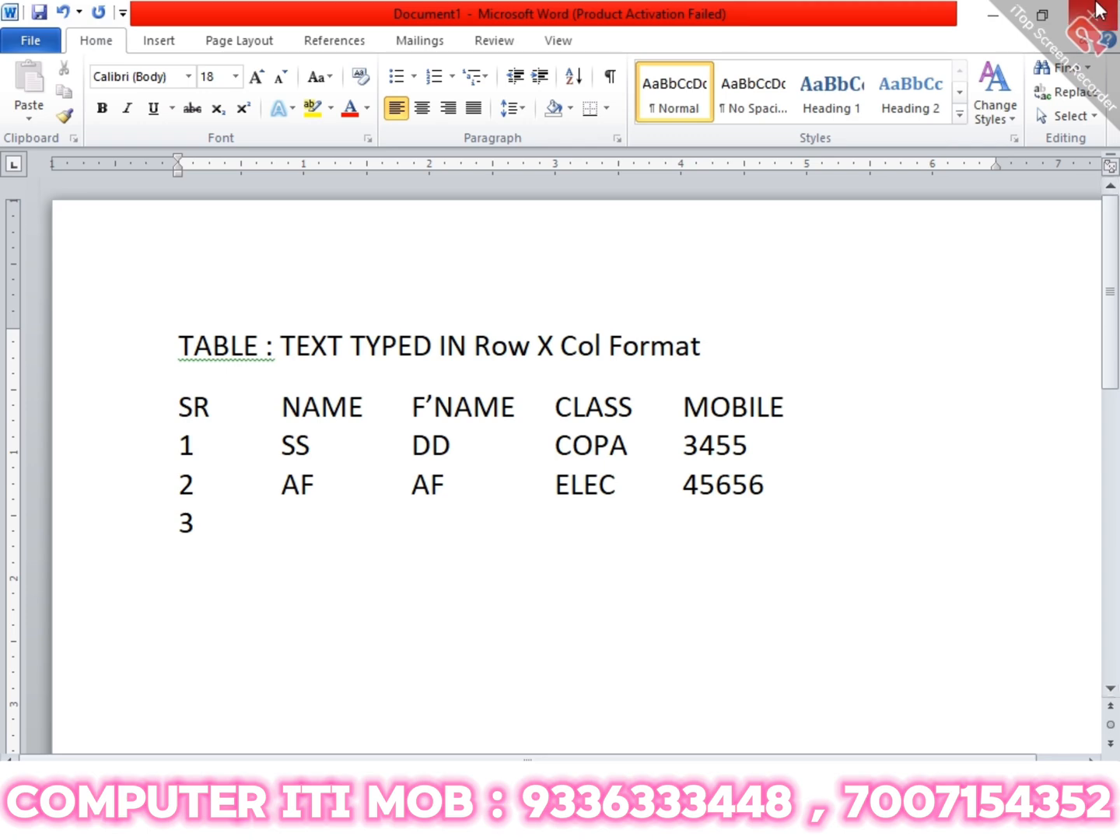
- Shade the header row from SR to MOBILE with a light red theme color fill
{"action": "left_click", "coordinate": [119, 403]}
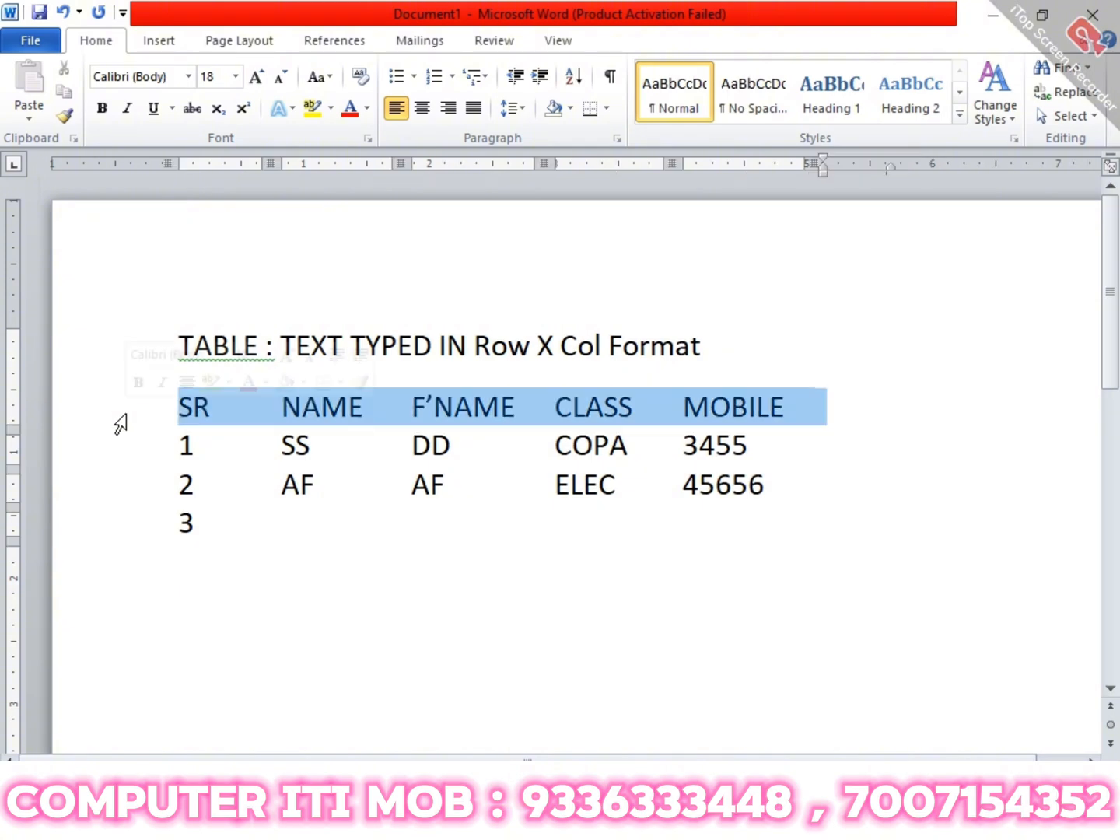
{"action": "left_click", "coordinate": [817, 98]}
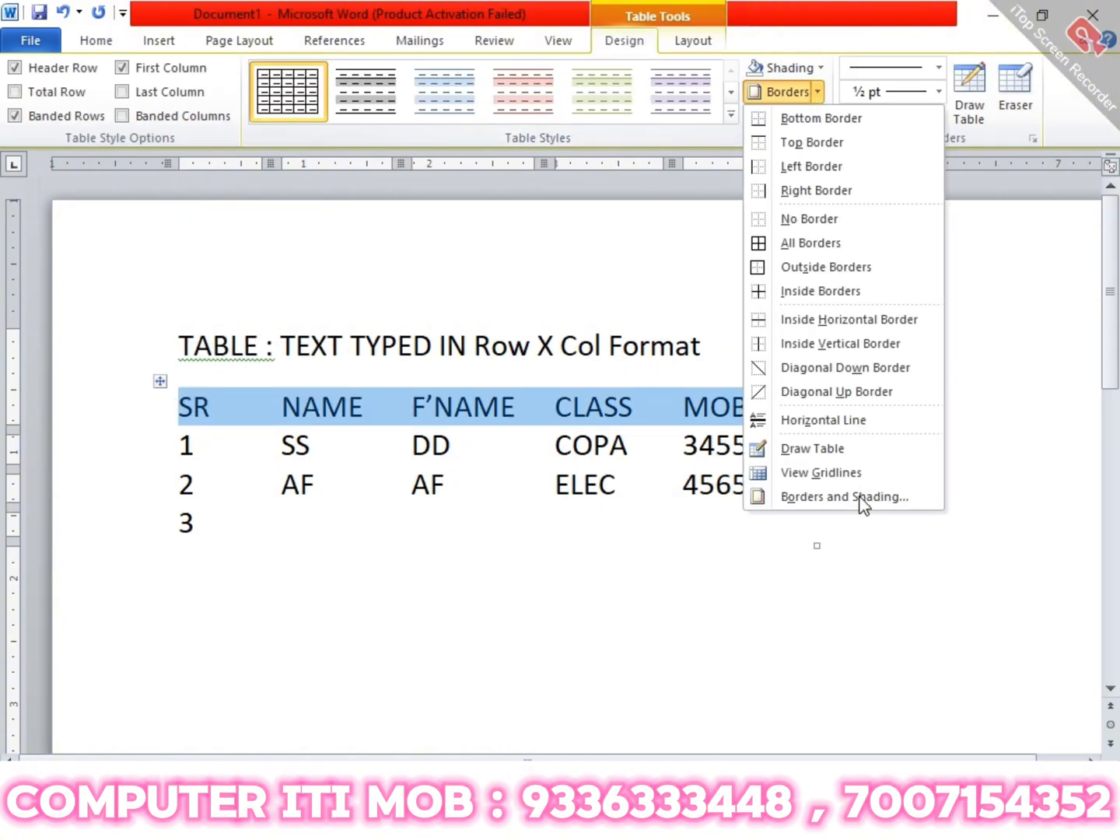
{"action": "left_click", "coordinate": [860, 496]}
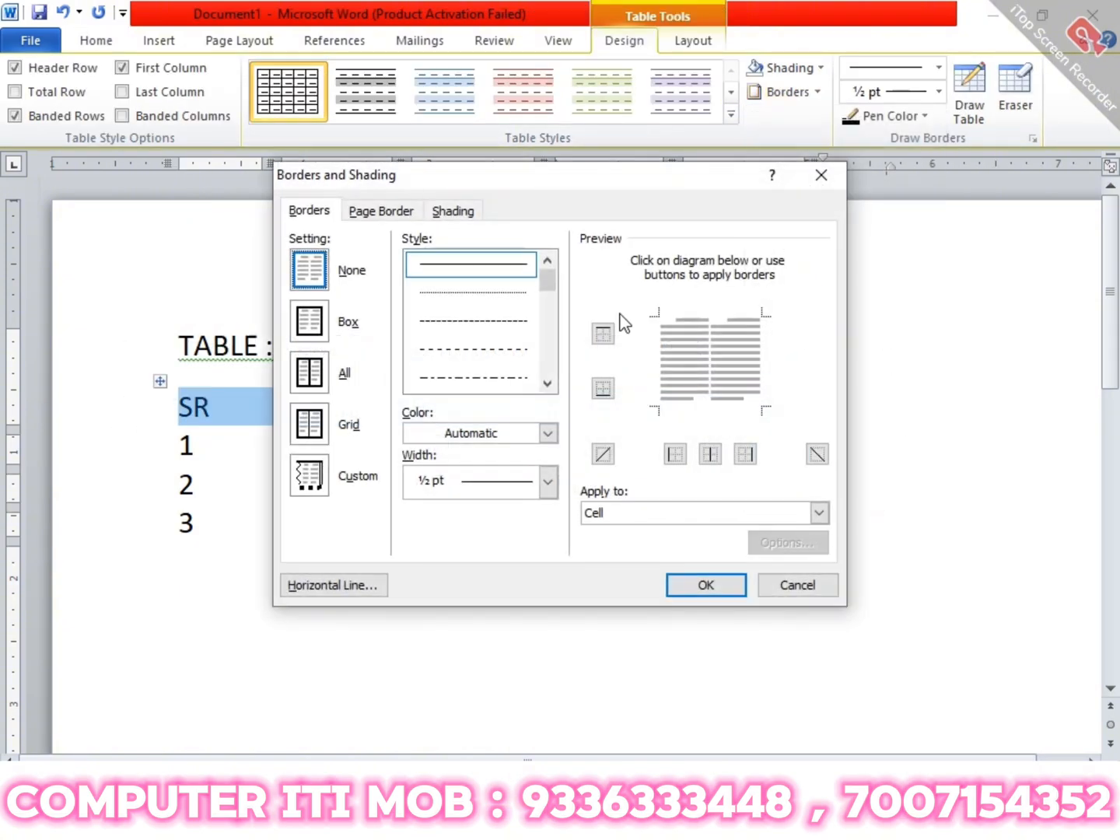
{"action": "left_click", "coordinate": [466, 211]}
{"action": "left_click", "coordinate": [354, 267]}
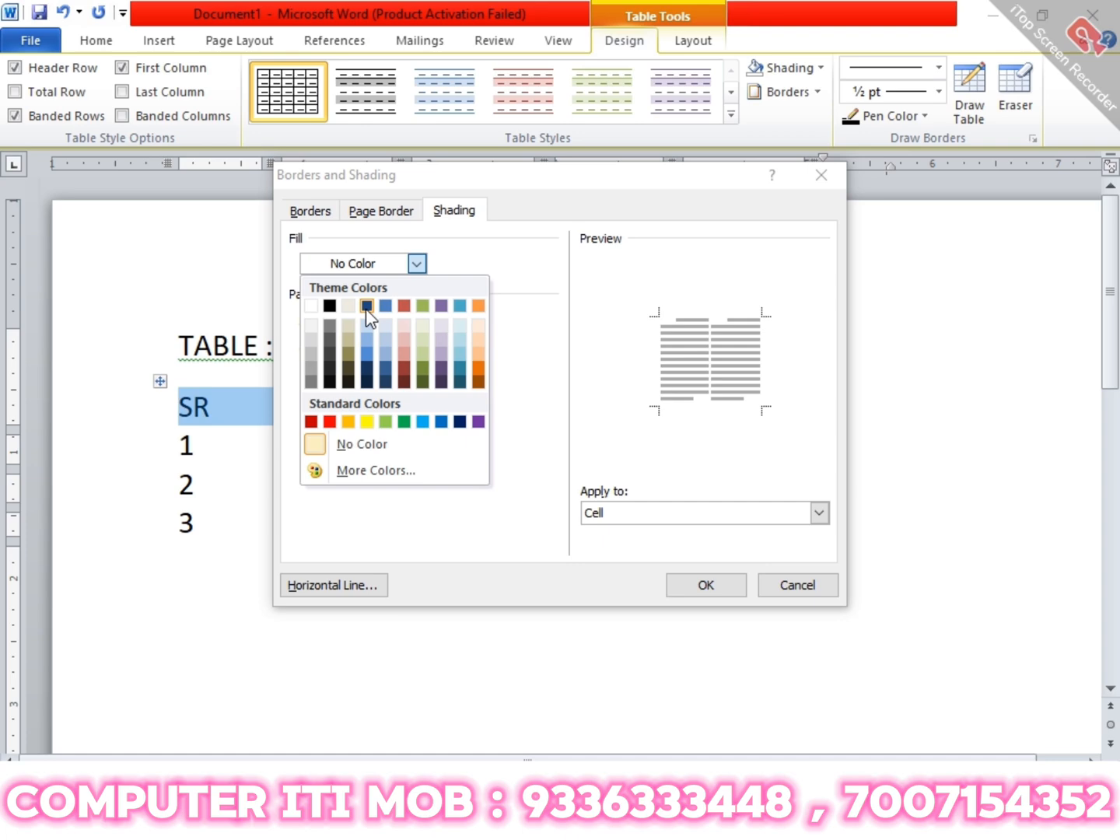
{"action": "left_click", "coordinate": [406, 337]}
{"action": "left_click", "coordinate": [727, 586]}
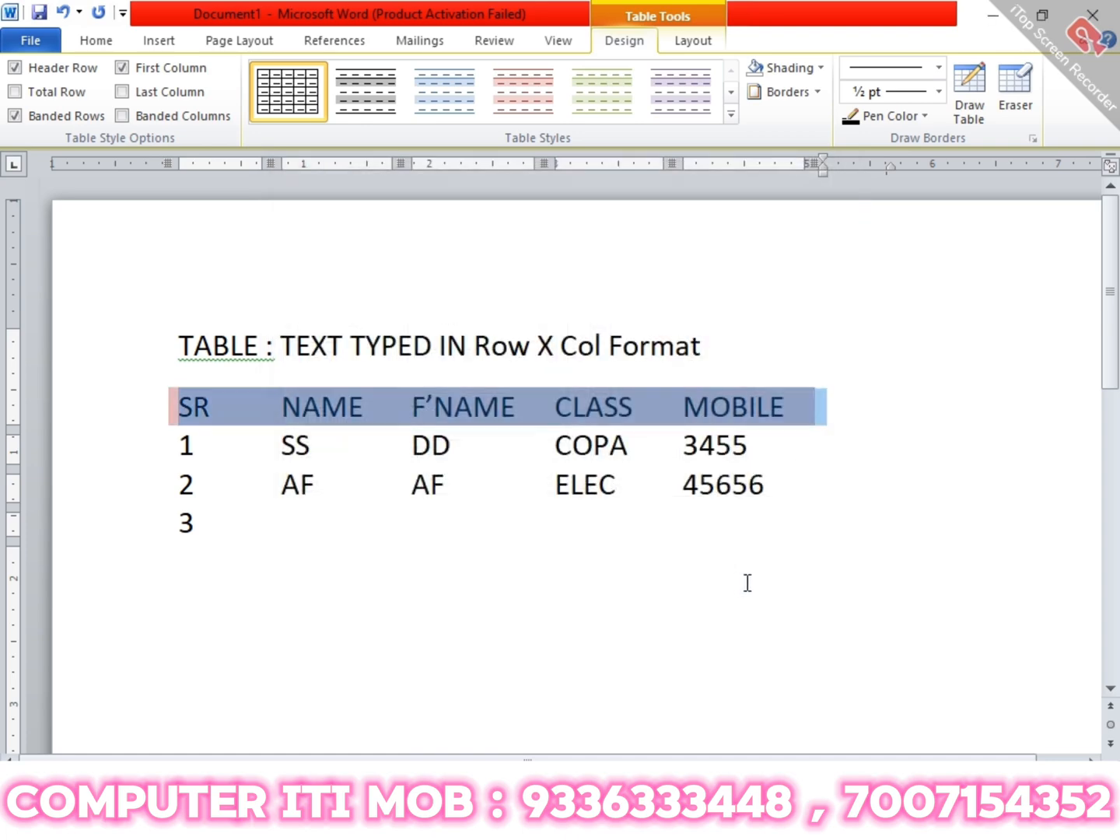
{"action": "left_click", "coordinate": [747, 584]}
- Apply the green built-in style with a green header row and first column to the whole SR/NAME table and clear the selection
{"action": "left_click", "coordinate": [160, 381]}
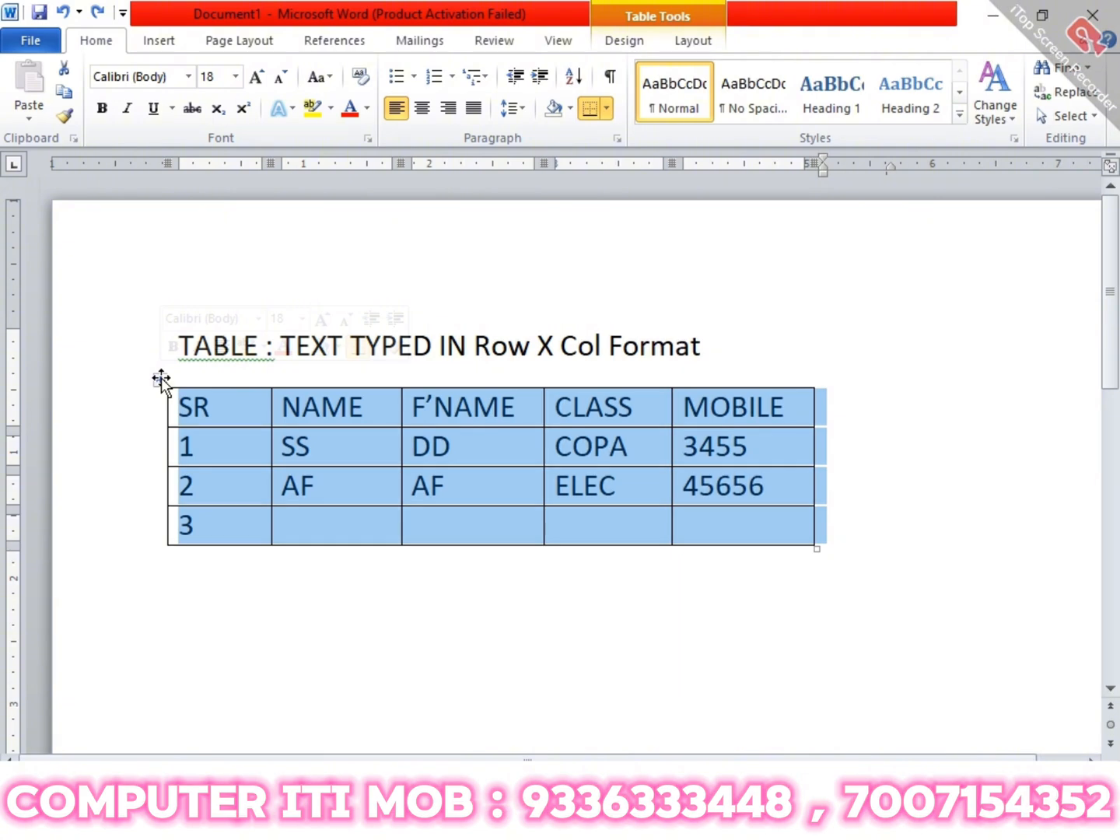
{"action": "left_click", "coordinate": [692, 41]}
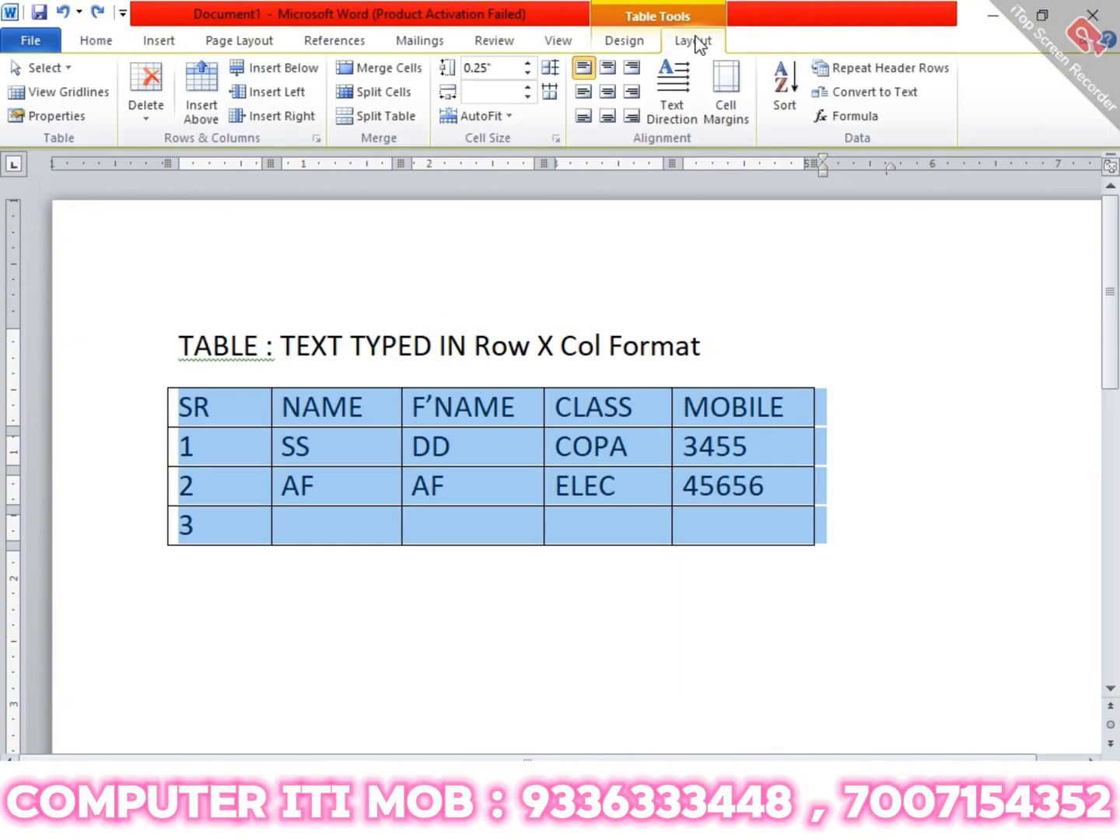
{"action": "left_click", "coordinate": [628, 42]}
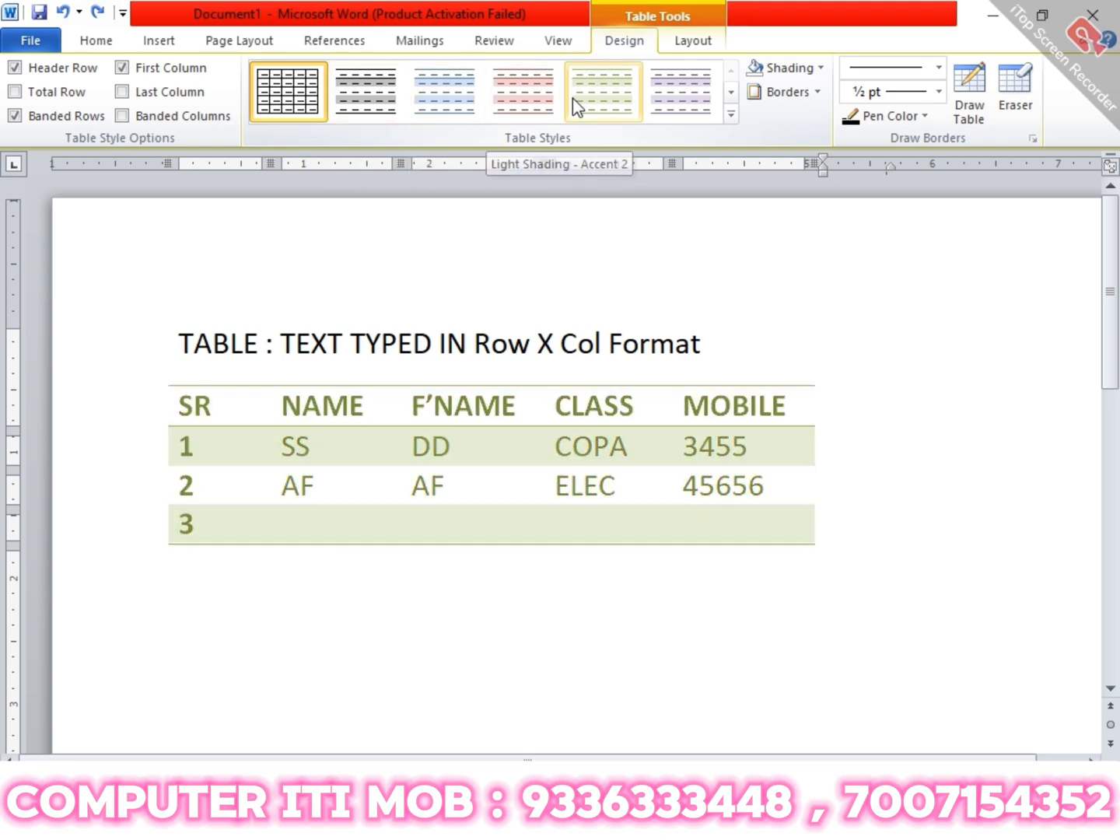
{"action": "left_click", "coordinate": [733, 116]}
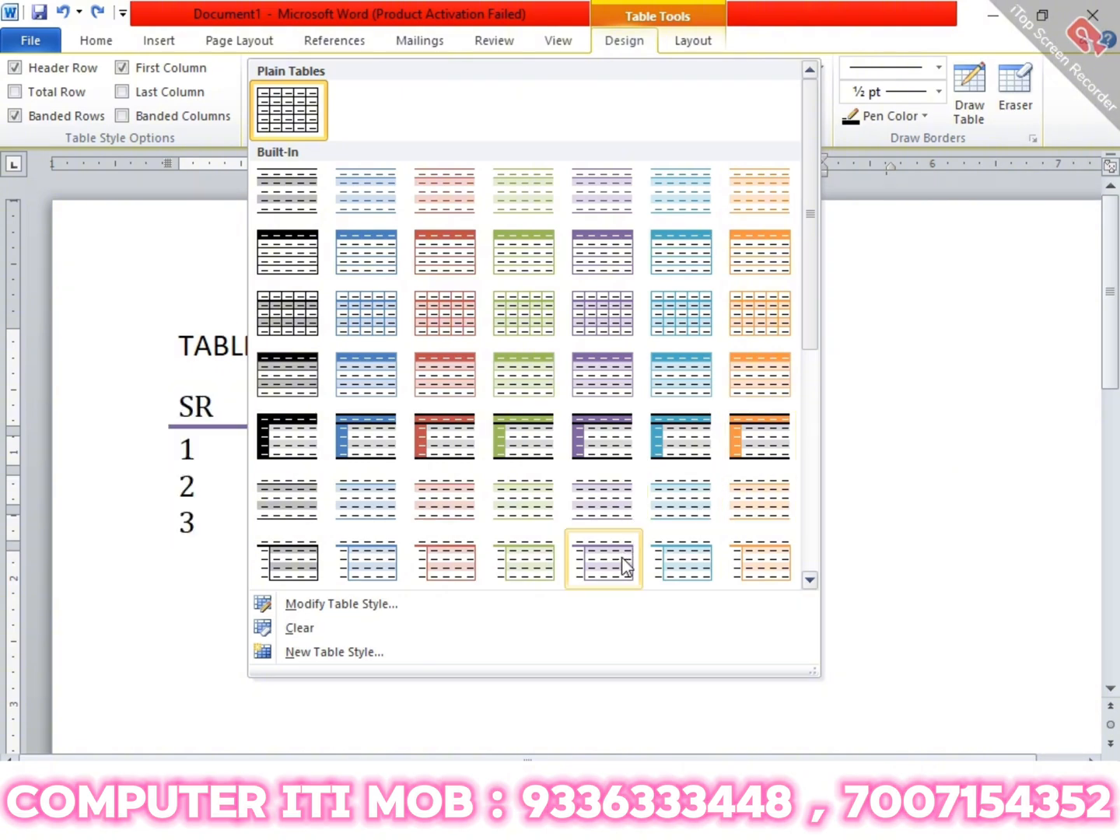
{"action": "left_click", "coordinate": [511, 458]}
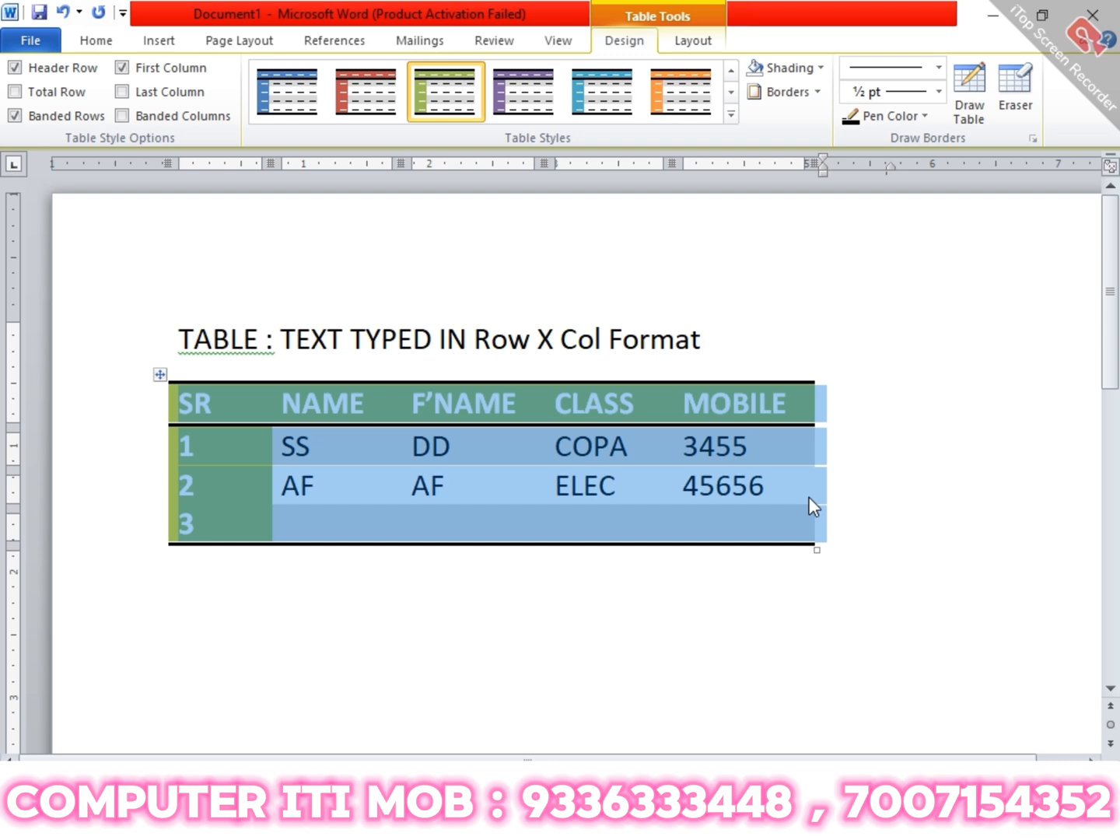
{"action": "left_click", "coordinate": [862, 487]}
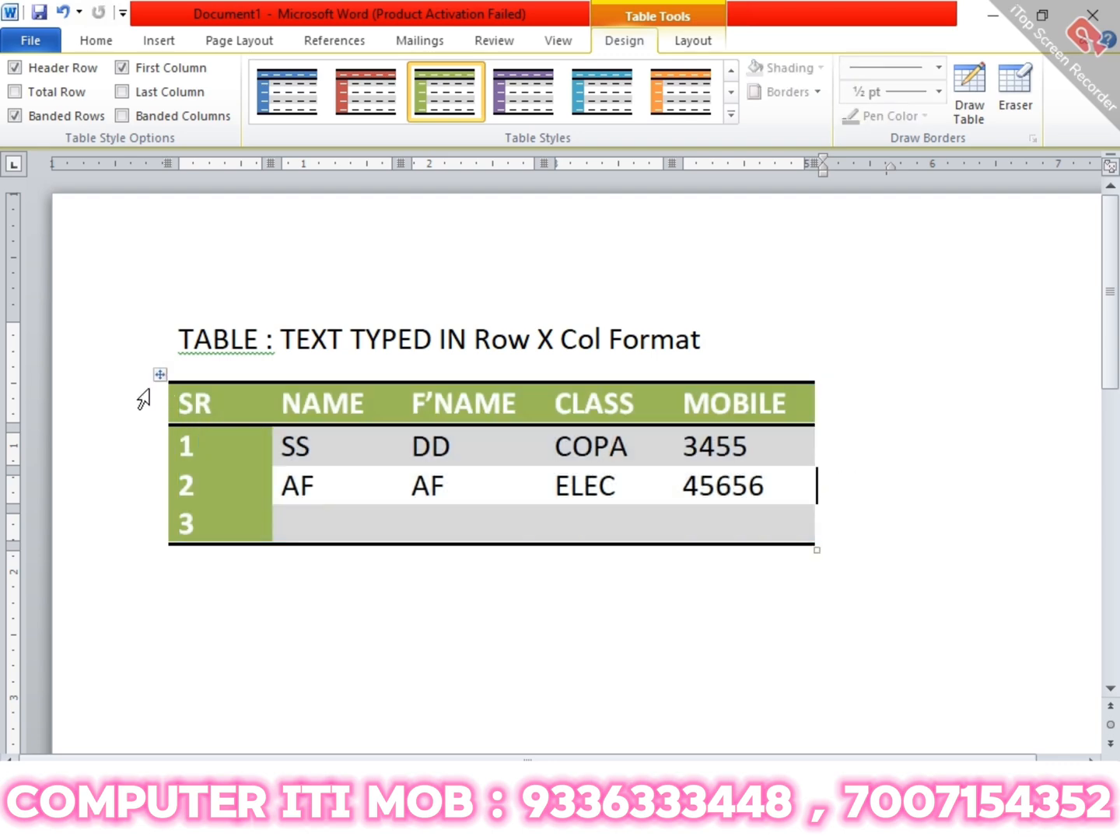
- Shade the header row from SR to MOBILE with the aqua theme color fill and clear the selection
{"action": "left_click", "coordinate": [149, 412]}
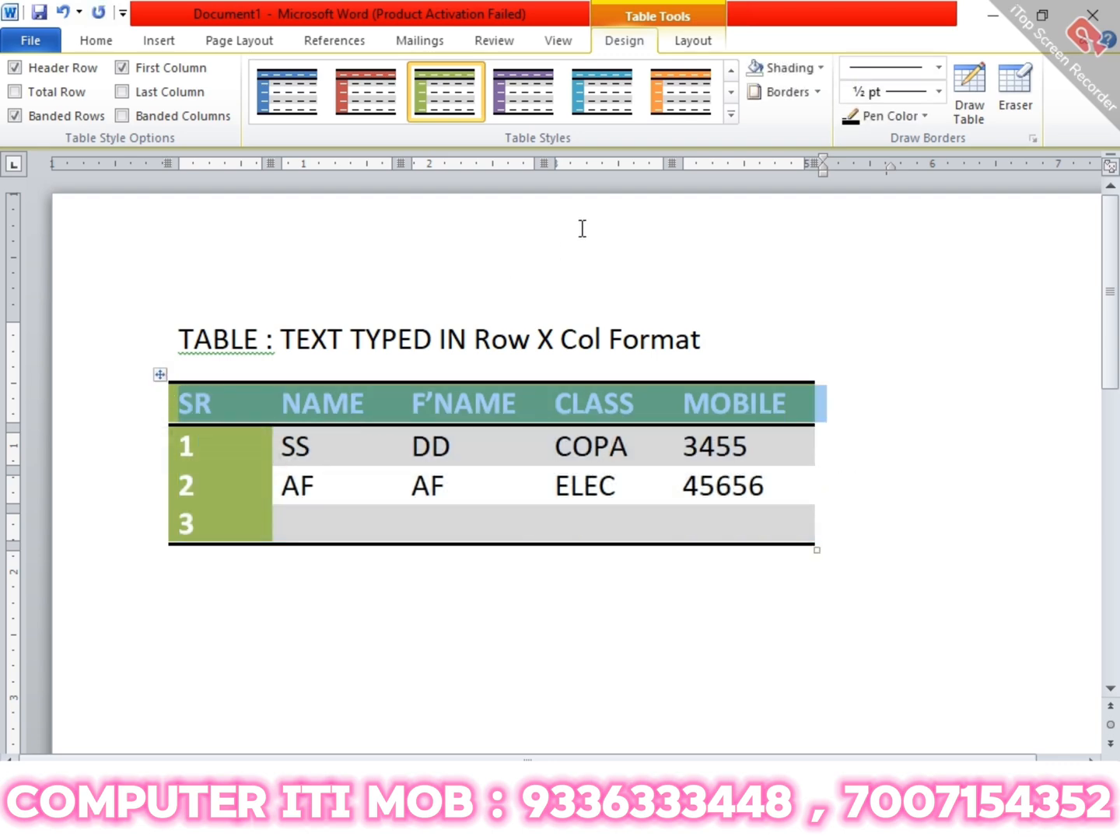
{"action": "left_click", "coordinate": [817, 94]}
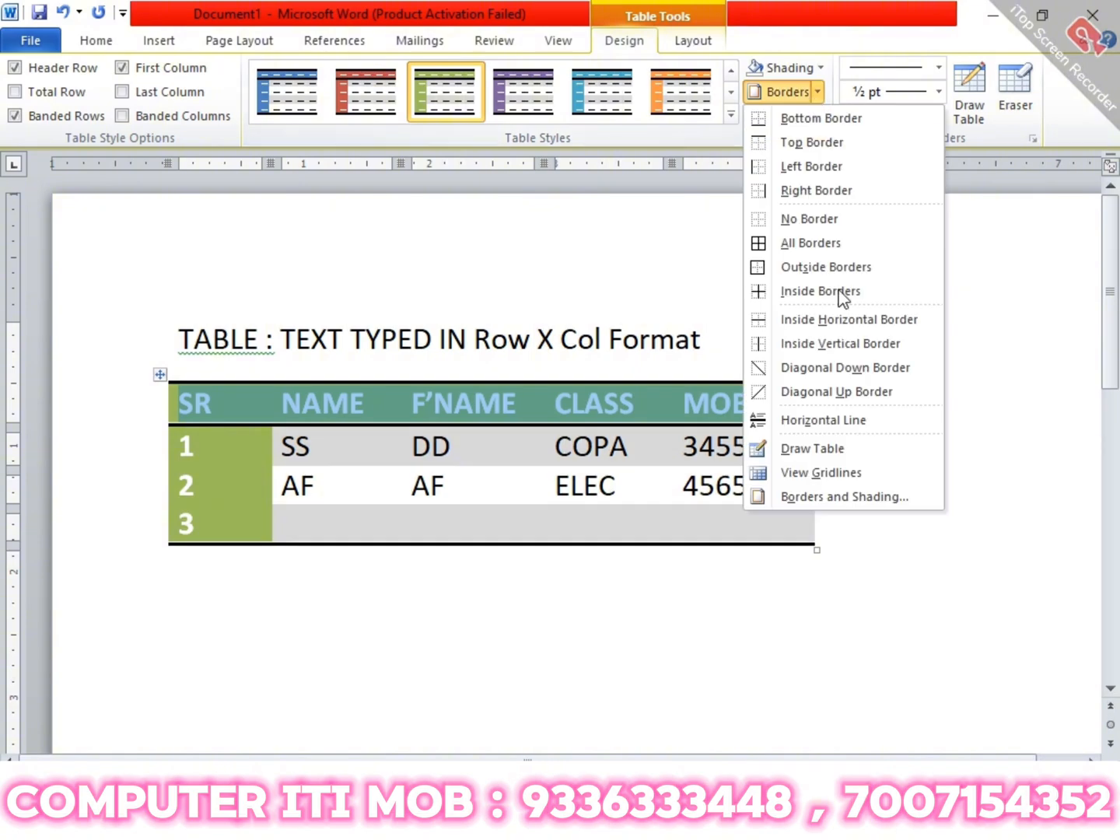
{"action": "left_click", "coordinate": [884, 515]}
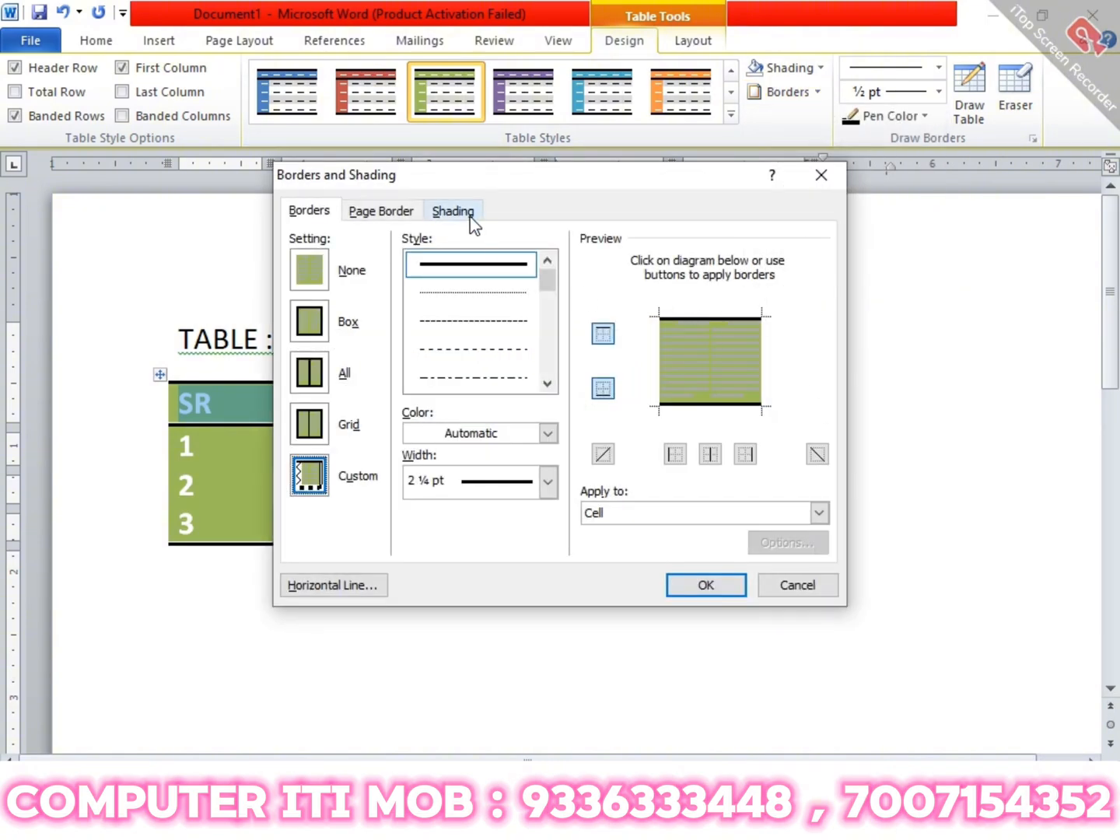
{"action": "left_click", "coordinate": [470, 217]}
{"action": "left_click", "coordinate": [366, 268]}
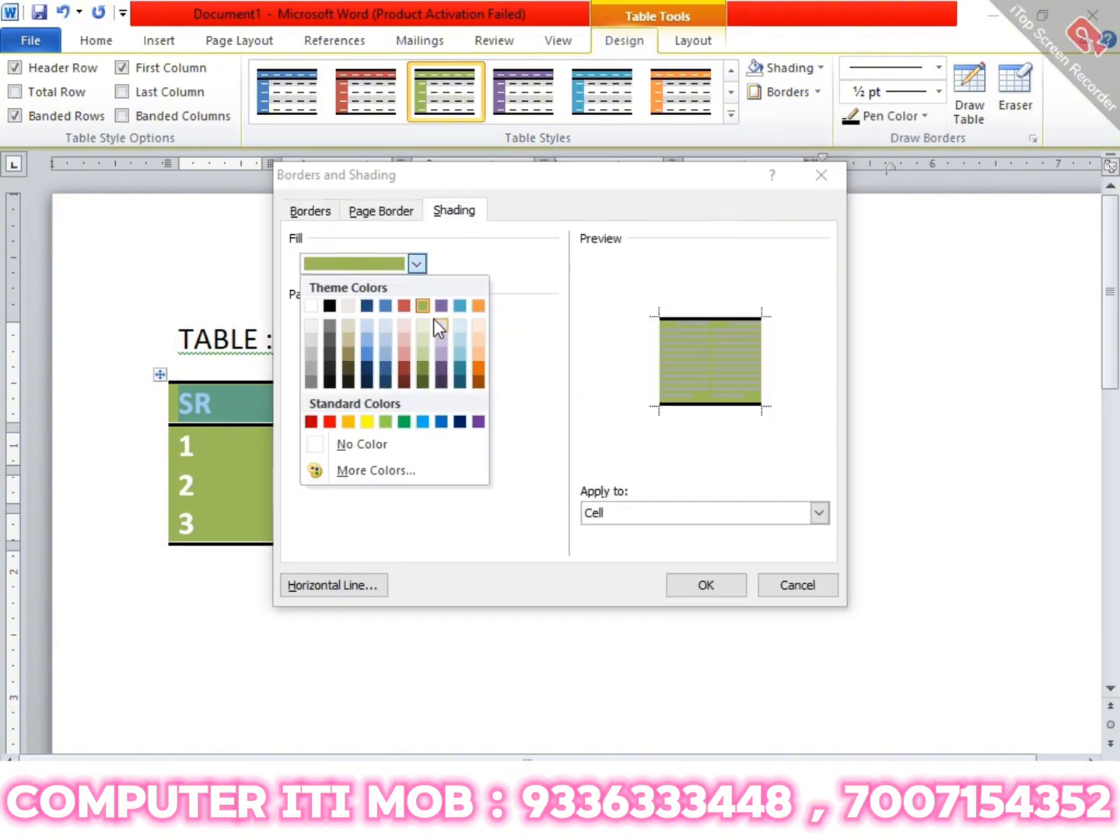
{"action": "left_click", "coordinate": [466, 305]}
{"action": "left_click", "coordinate": [700, 592]}
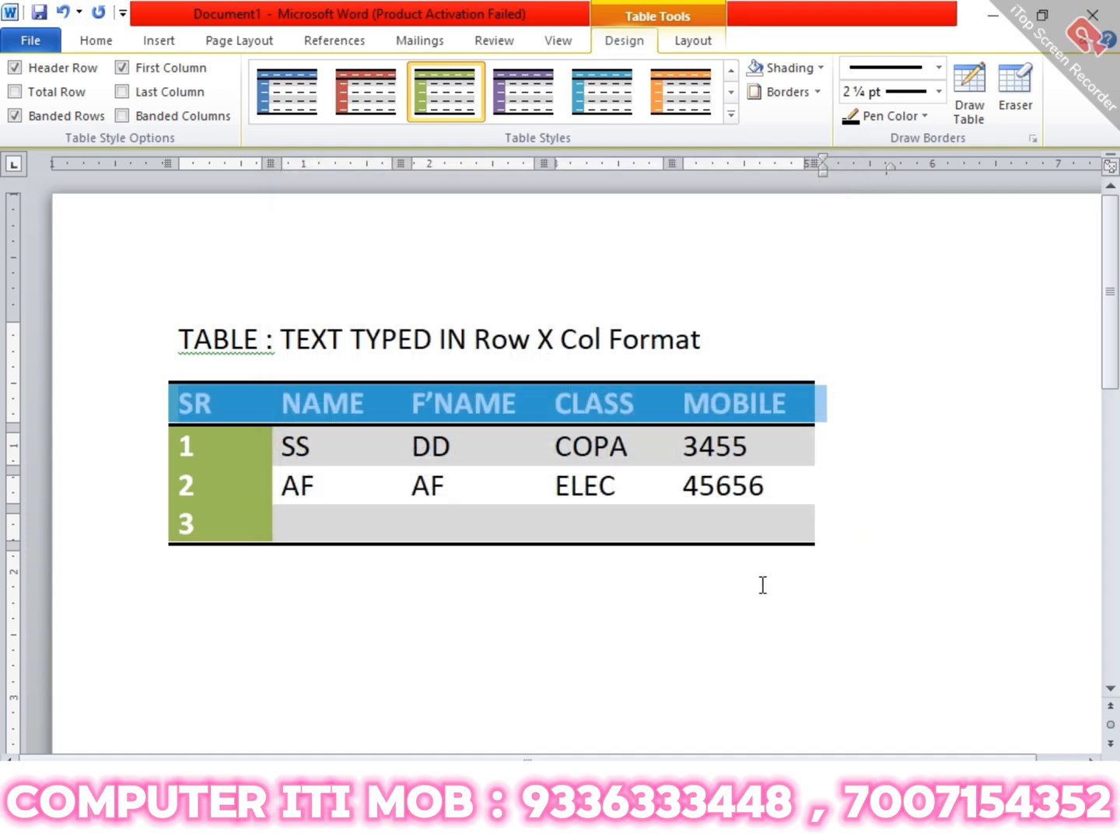
{"action": "left_click", "coordinate": [761, 584]}
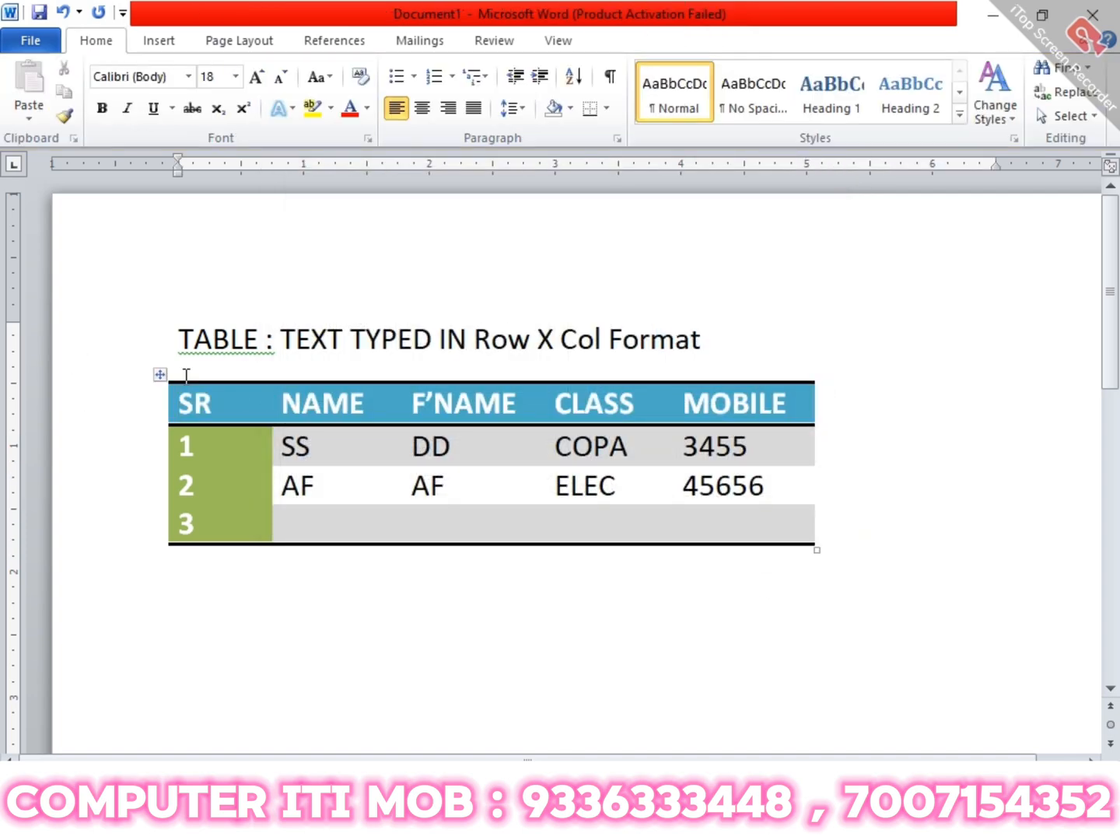
- Apply the aqua built-in style with a solid header row and horizontal lines to the whole table and clear the selection
{"action": "left_click", "coordinate": [162, 375]}
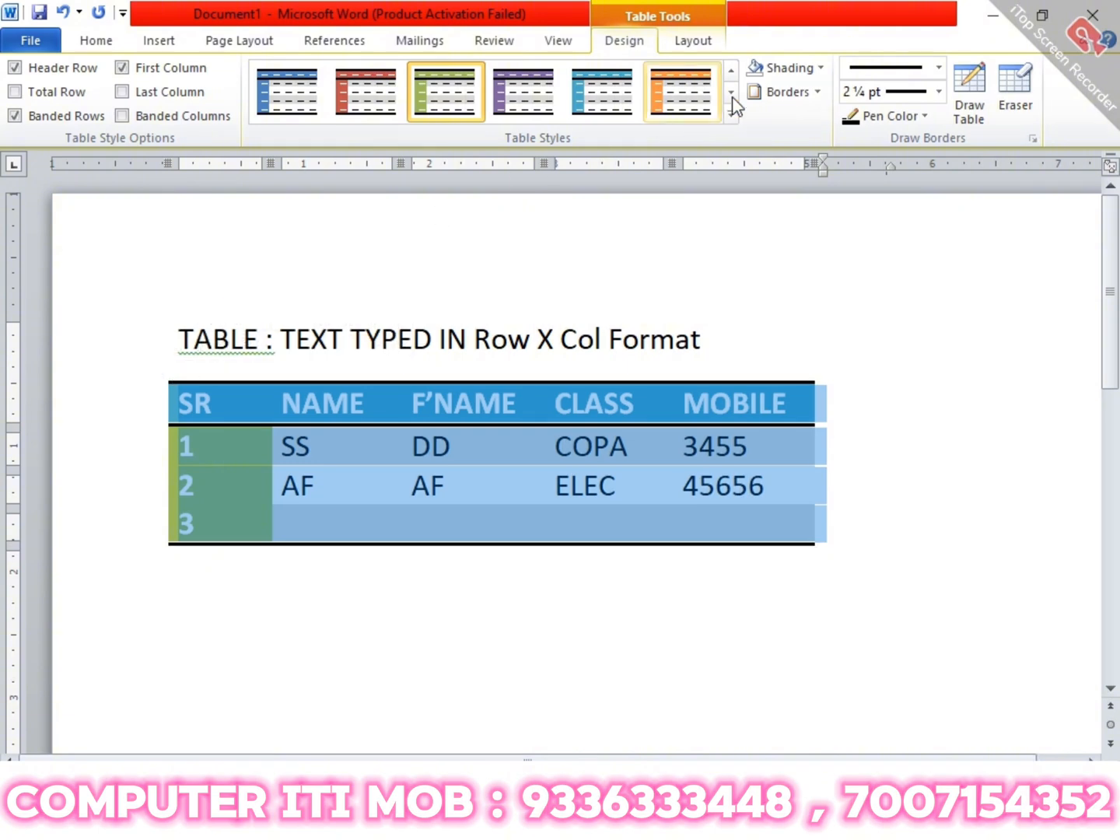
{"action": "left_click", "coordinate": [817, 92]}
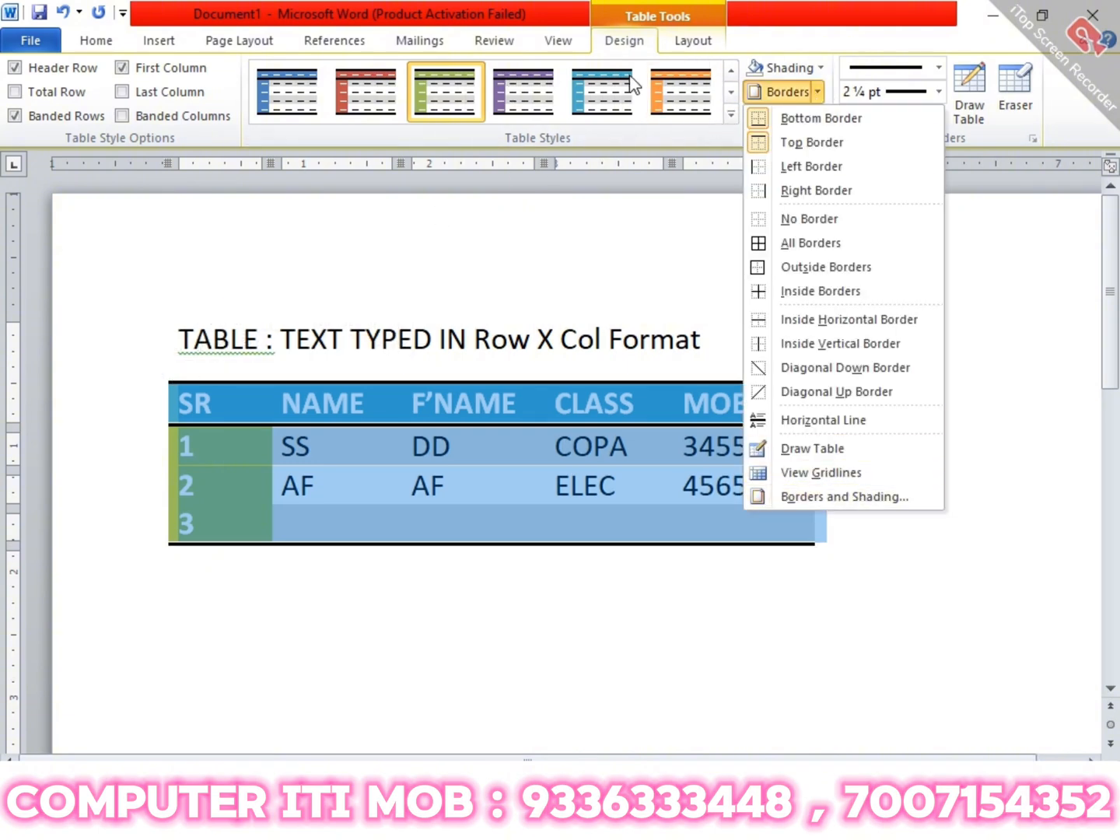
{"action": "left_click", "coordinate": [580, 92]}
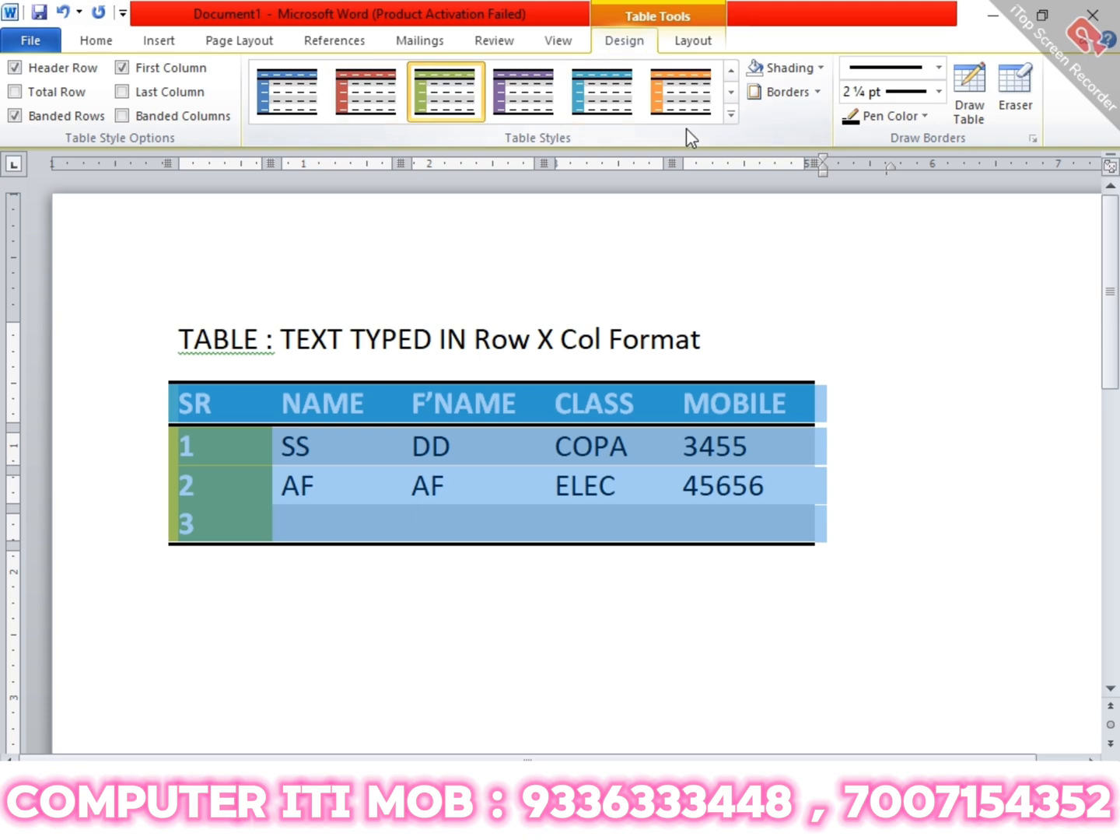
{"action": "left_click", "coordinate": [732, 116]}
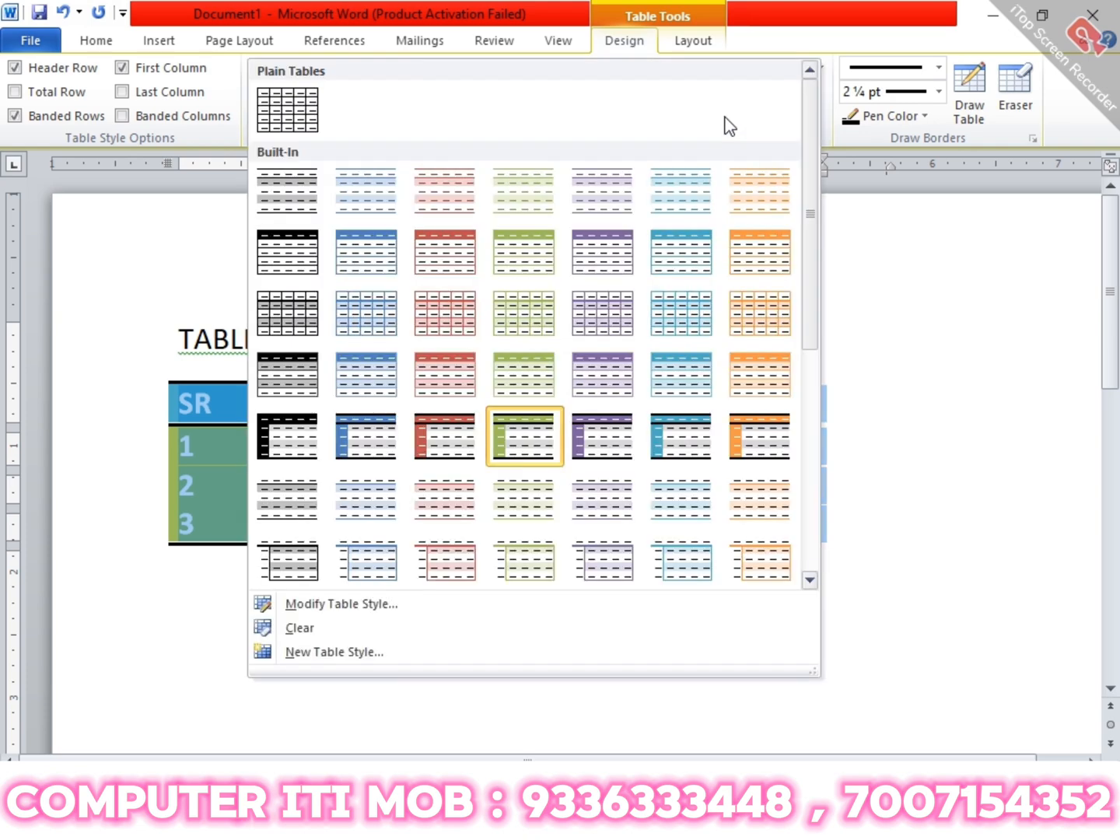
{"action": "left_click", "coordinate": [695, 243]}
{"action": "left_click", "coordinate": [679, 585]}
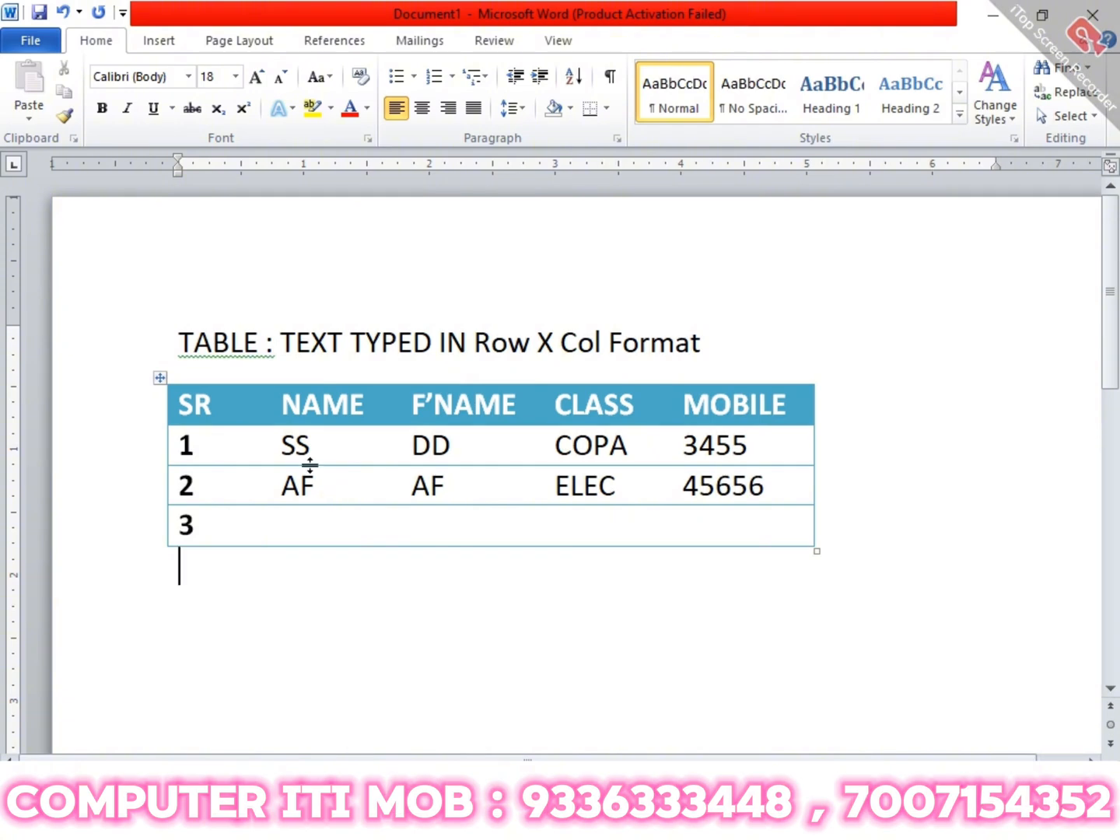
{"action": "left_click", "coordinate": [158, 378]}
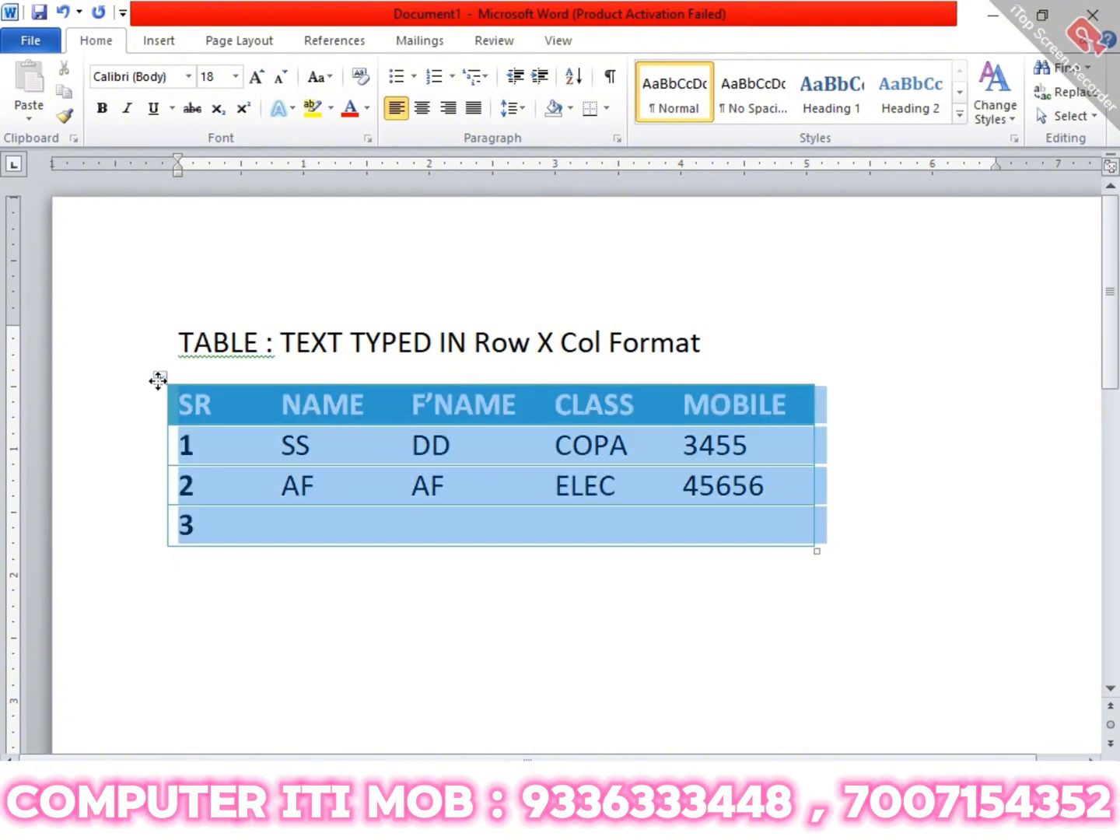
{"action": "left_click", "coordinate": [625, 40]}
{"action": "left_click", "coordinate": [817, 93]}
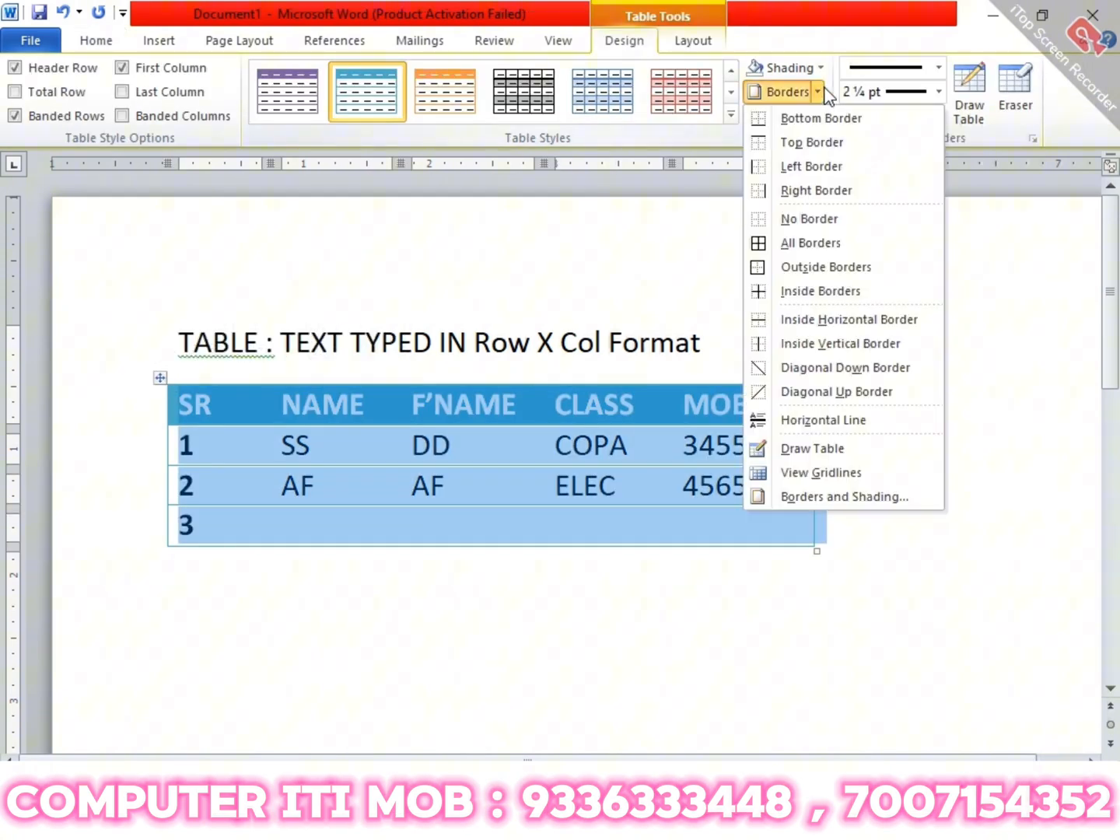
{"action": "left_click", "coordinate": [817, 495]}
{"action": "left_click", "coordinate": [453, 211]}
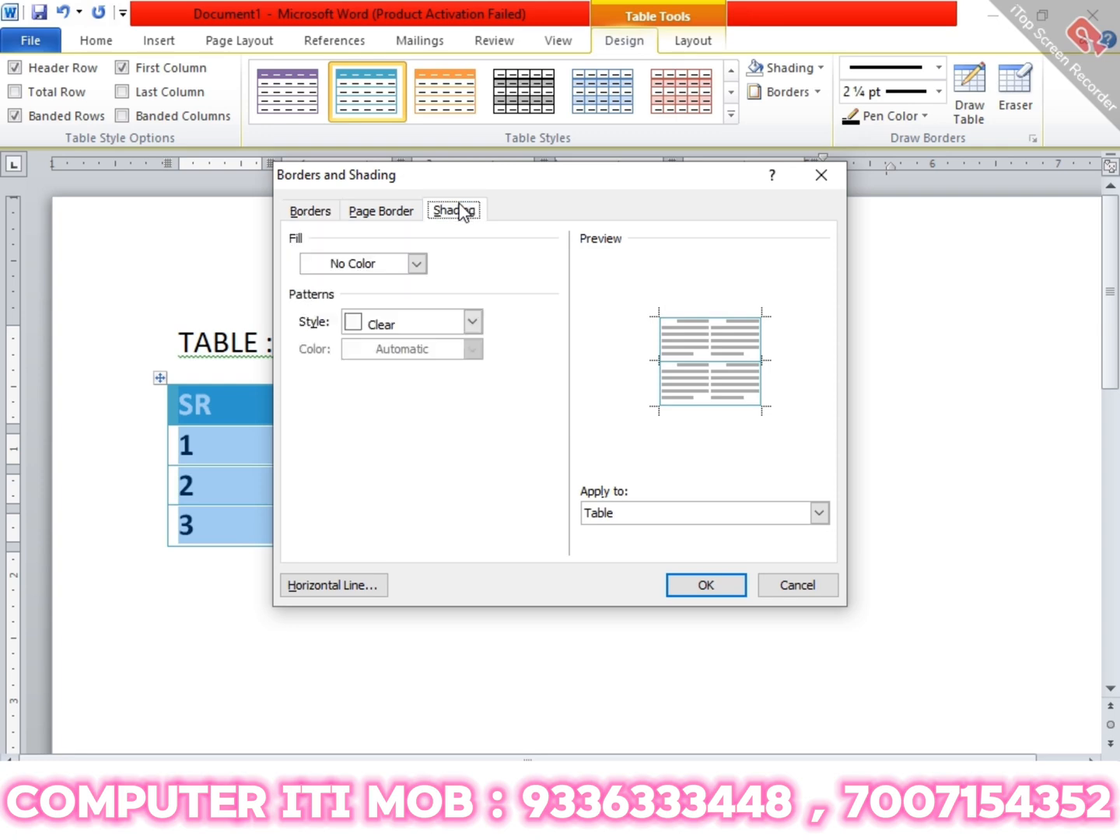
{"action": "left_click", "coordinate": [407, 273]}
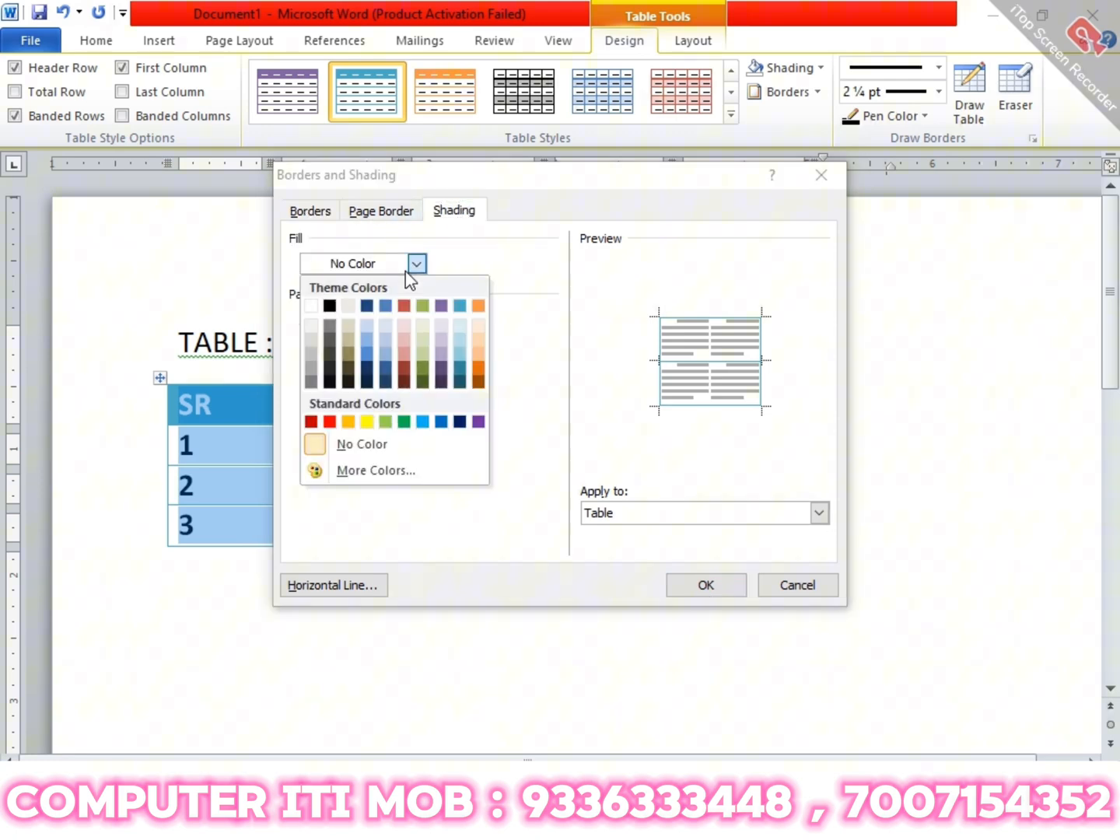
{"action": "left_click", "coordinate": [410, 315]}
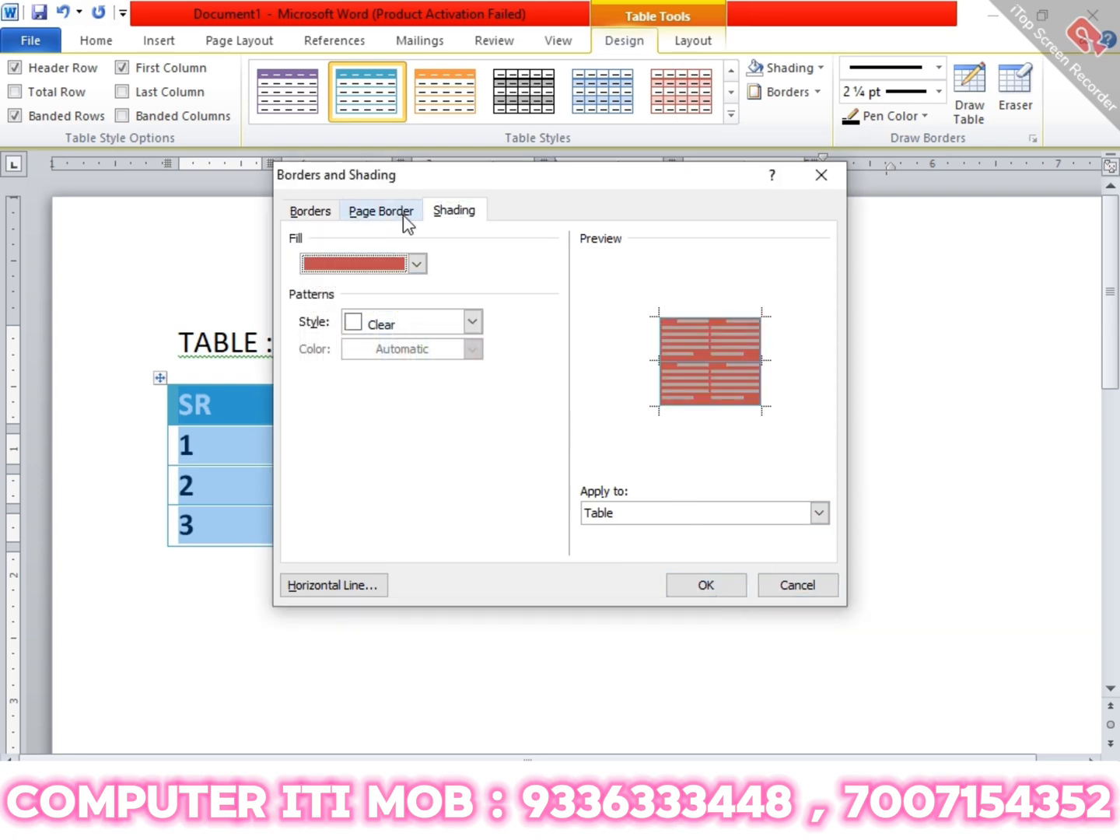
{"action": "left_click", "coordinate": [774, 593]}
{"action": "left_click", "coordinate": [817, 92]}
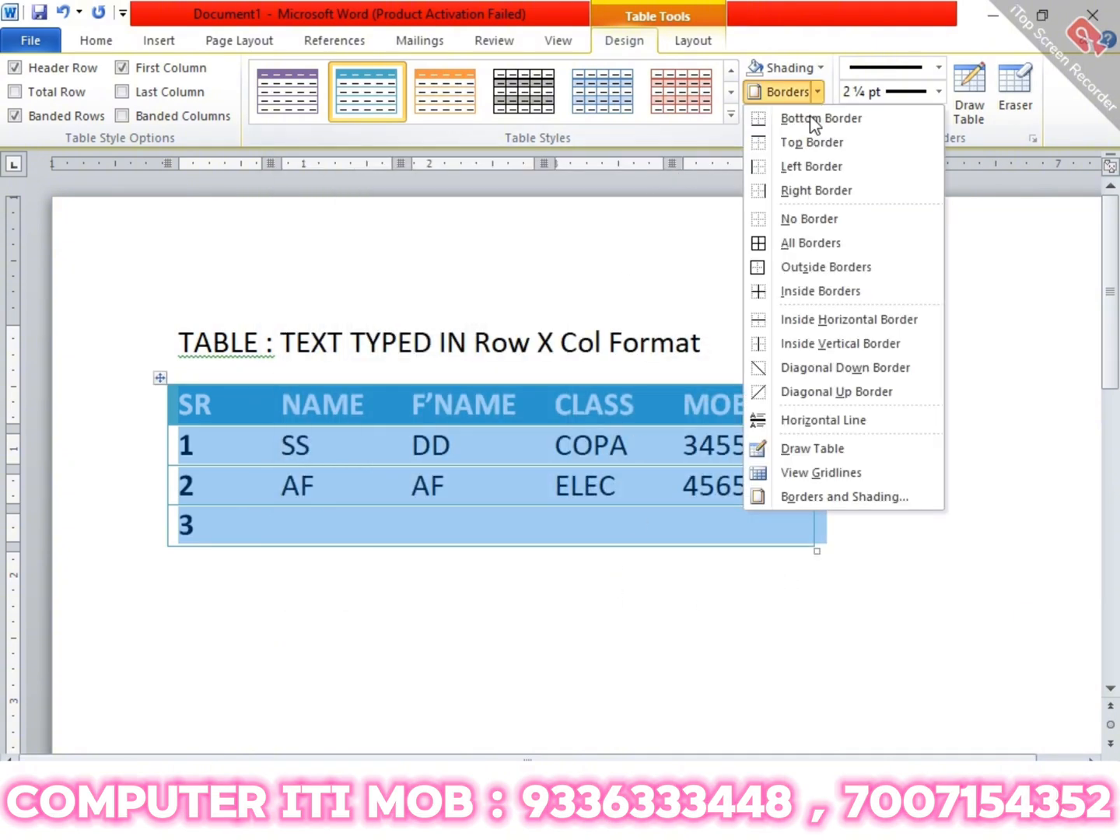
{"action": "left_click", "coordinate": [821, 498]}
{"action": "left_click", "coordinate": [449, 219]}
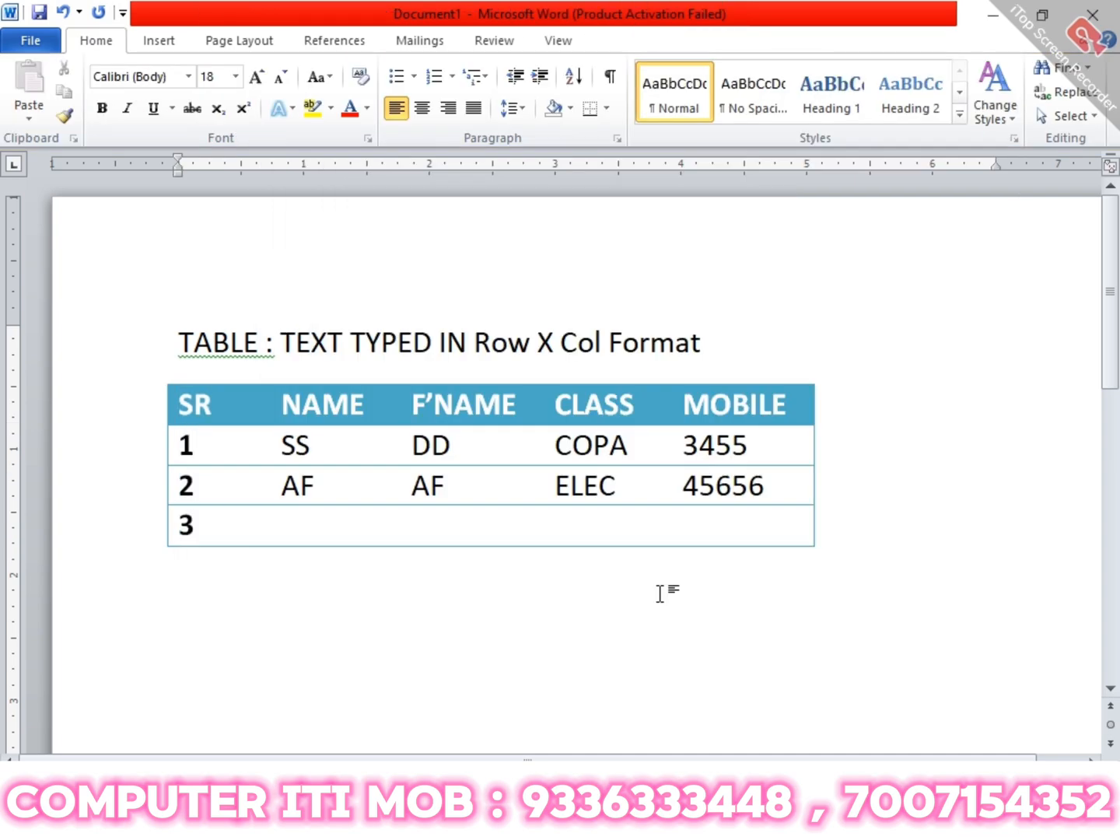
- Switch to Word_table_ex1.pdf in the browser and examine the order, employee and item practice tables on its first page
{"action": "scroll", "coordinate": [661, 592], "scroll_direction": "down", "scroll_amount": 3}
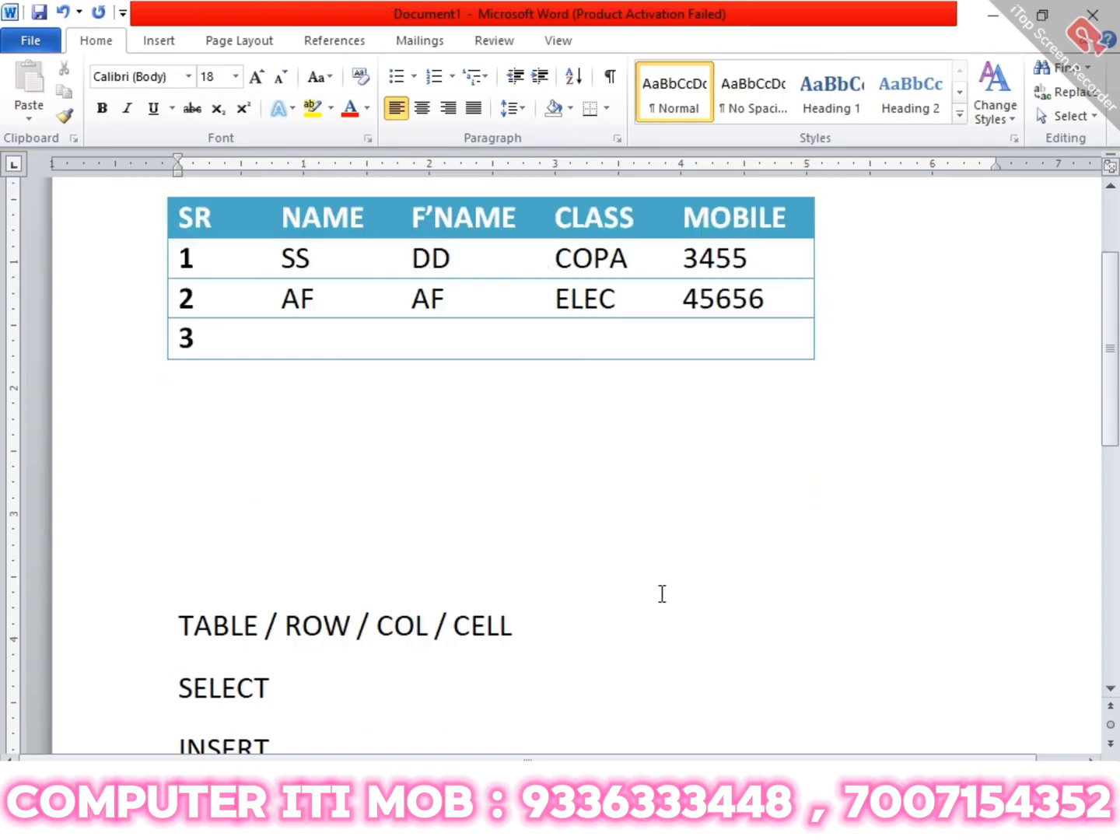
{"action": "key", "text": "ctrl+n"}
{"action": "key", "text": "alt+Tab"}
{"action": "key", "text": "alt+Tab"}
{"action": "key", "text": "Tab"}
{"action": "scroll", "coordinate": [660, 593], "scroll_direction": "down", "scroll_amount": 2}
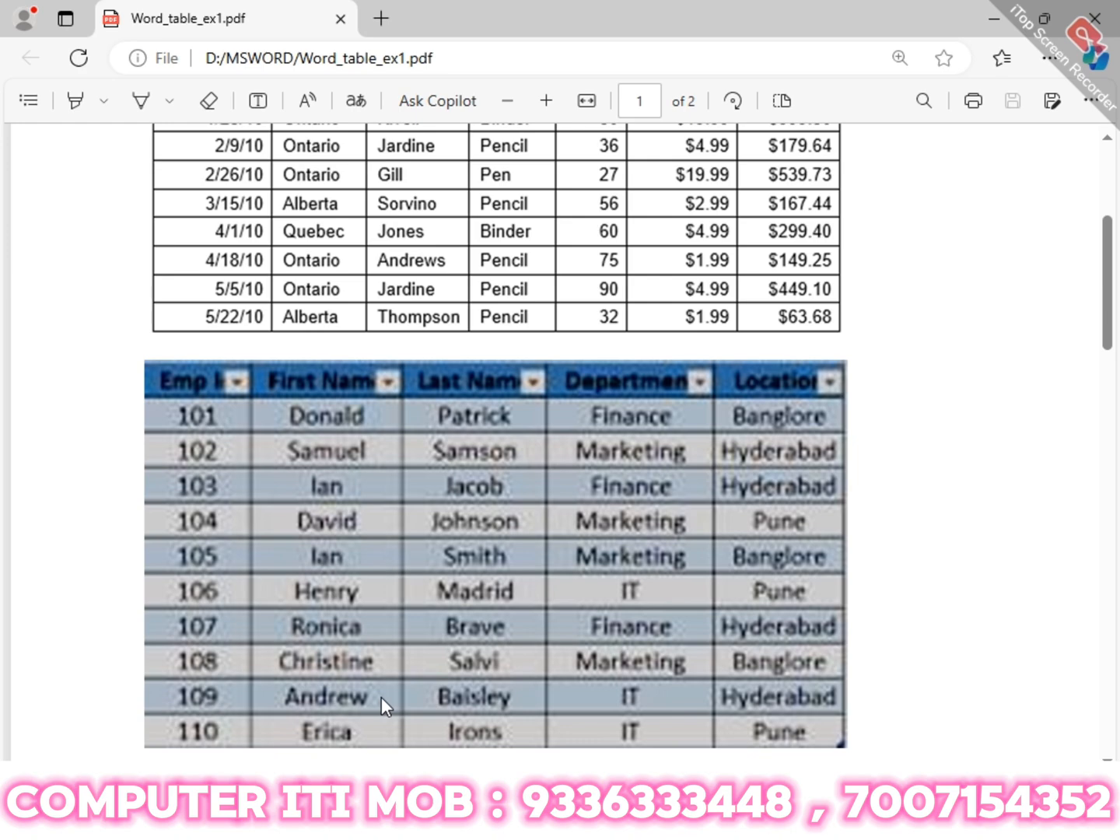
{"action": "scroll", "coordinate": [382, 697], "scroll_direction": "up", "scroll_amount": 4}
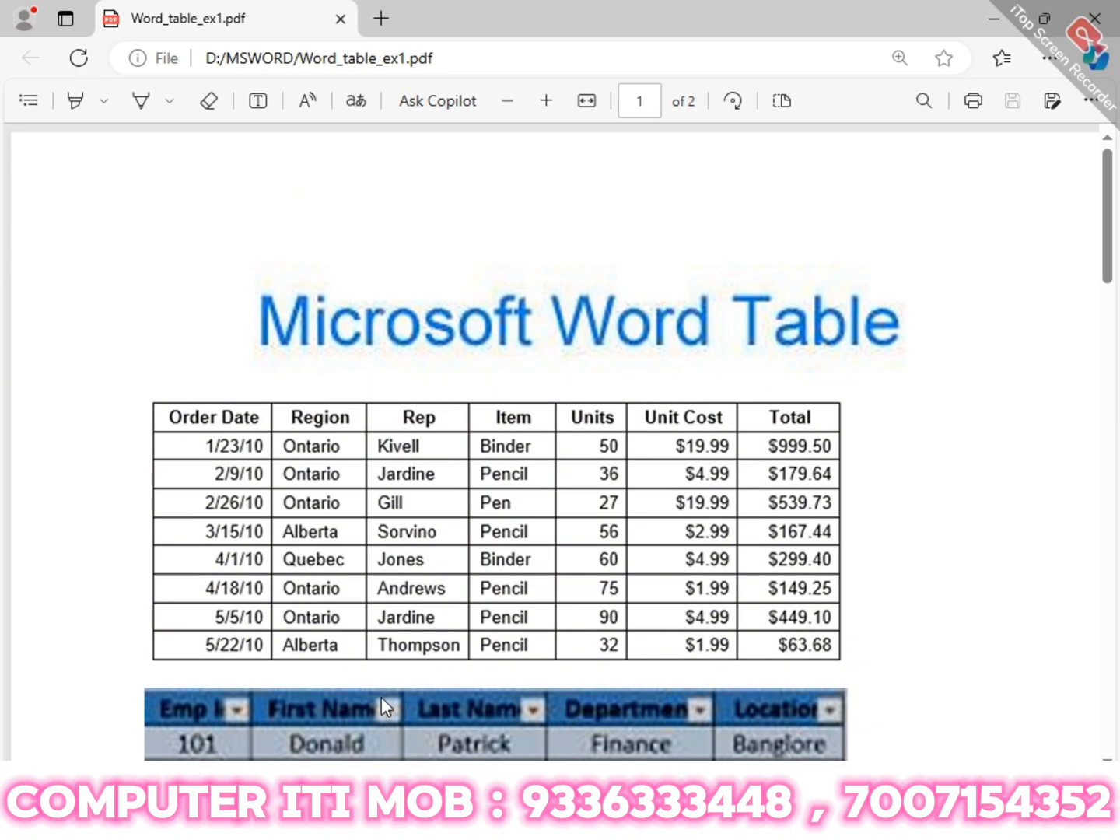
{"action": "scroll", "coordinate": [389, 627], "scroll_direction": "down", "scroll_amount": 4}
{"action": "scroll", "coordinate": [389, 626], "scroll_direction": "down", "scroll_amount": 5}
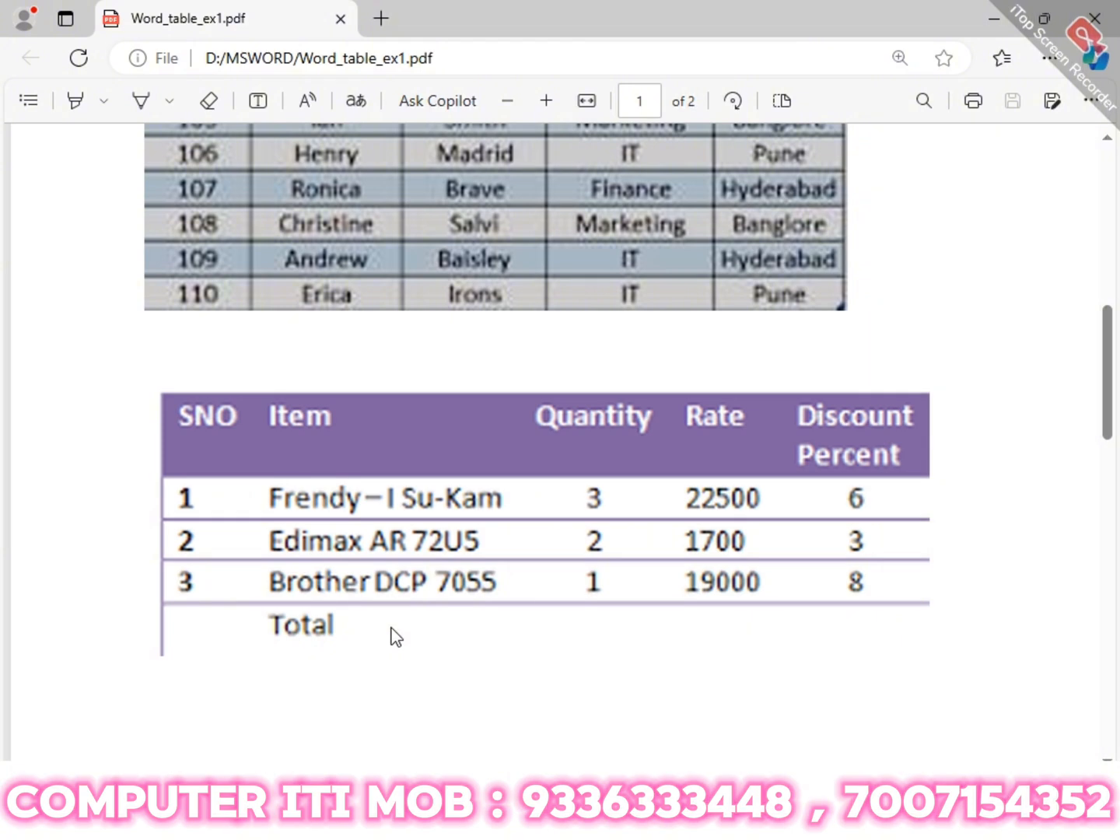
- Examine the practice tables on the second page, including the Predicted/Actual, 2021/2022 and Elderly Population by Age tables
{"action": "scroll", "coordinate": [391, 627], "scroll_direction": "down", "scroll_amount": 4}
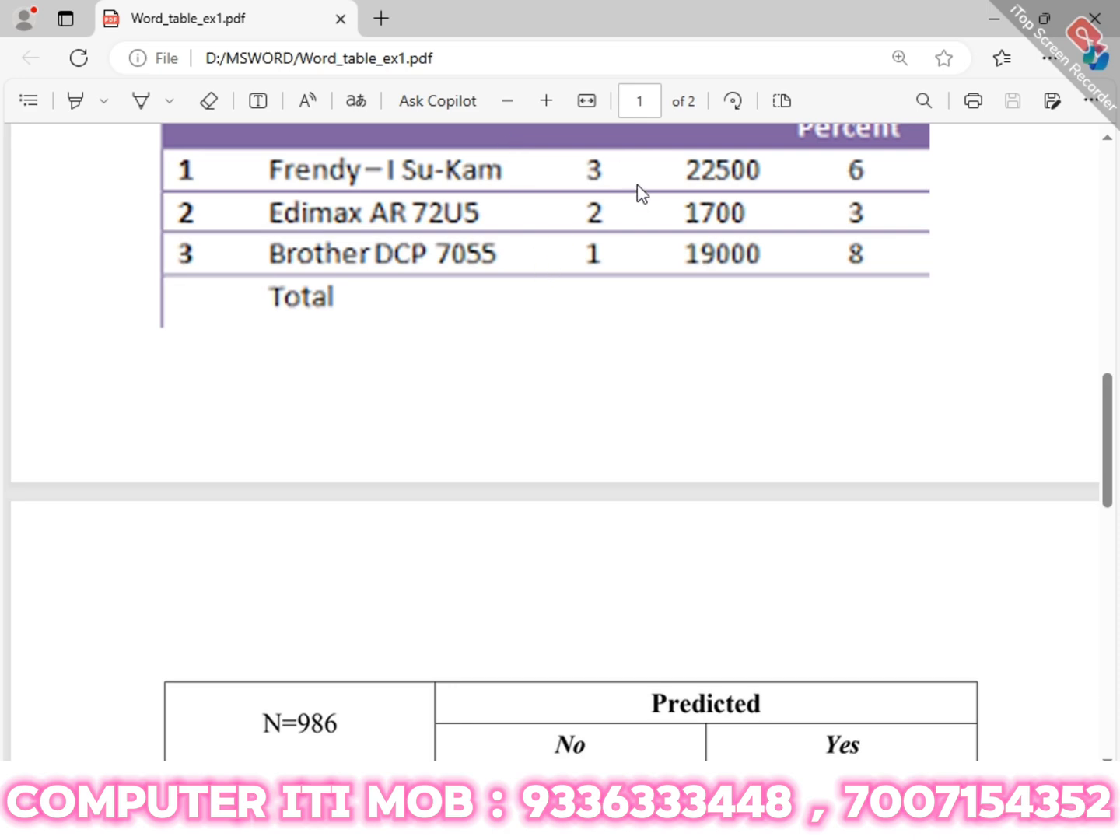
{"action": "scroll", "coordinate": [689, 350], "scroll_direction": "down", "scroll_amount": 3}
{"action": "scroll", "coordinate": [690, 352], "scroll_direction": "down", "scroll_amount": 1}
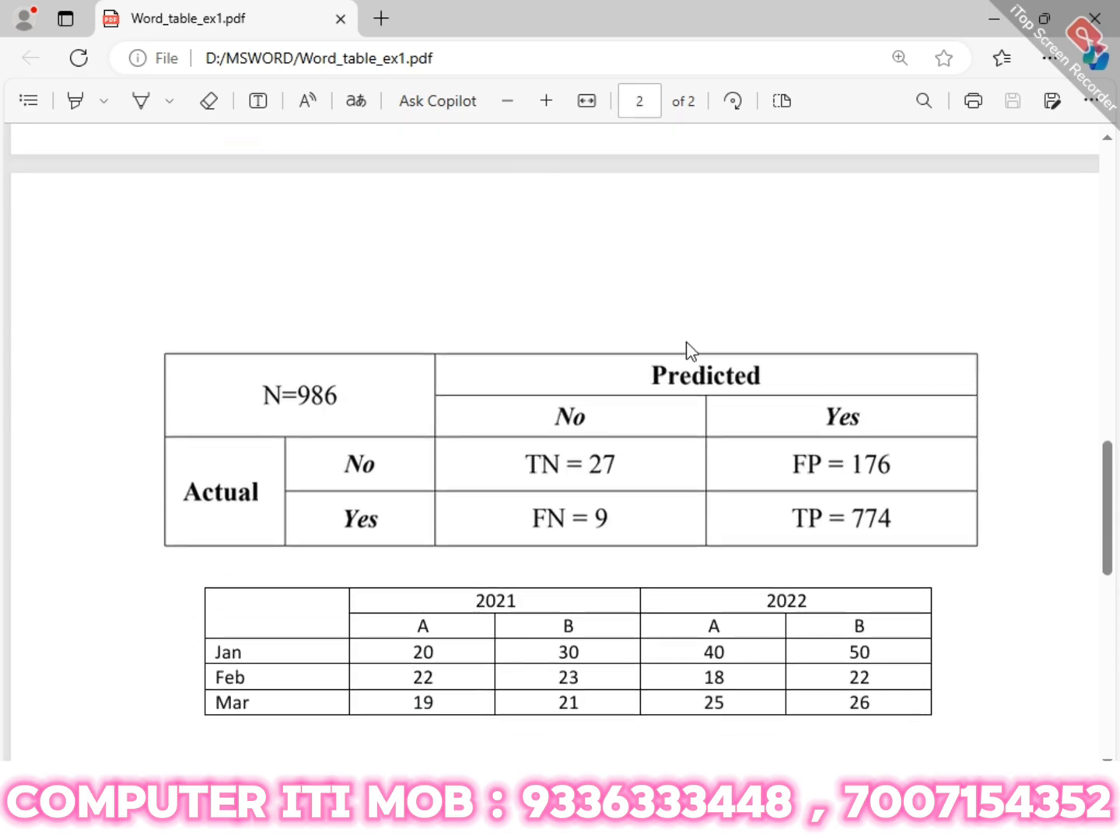
{"action": "scroll", "coordinate": [690, 352], "scroll_direction": "down", "scroll_amount": 1}
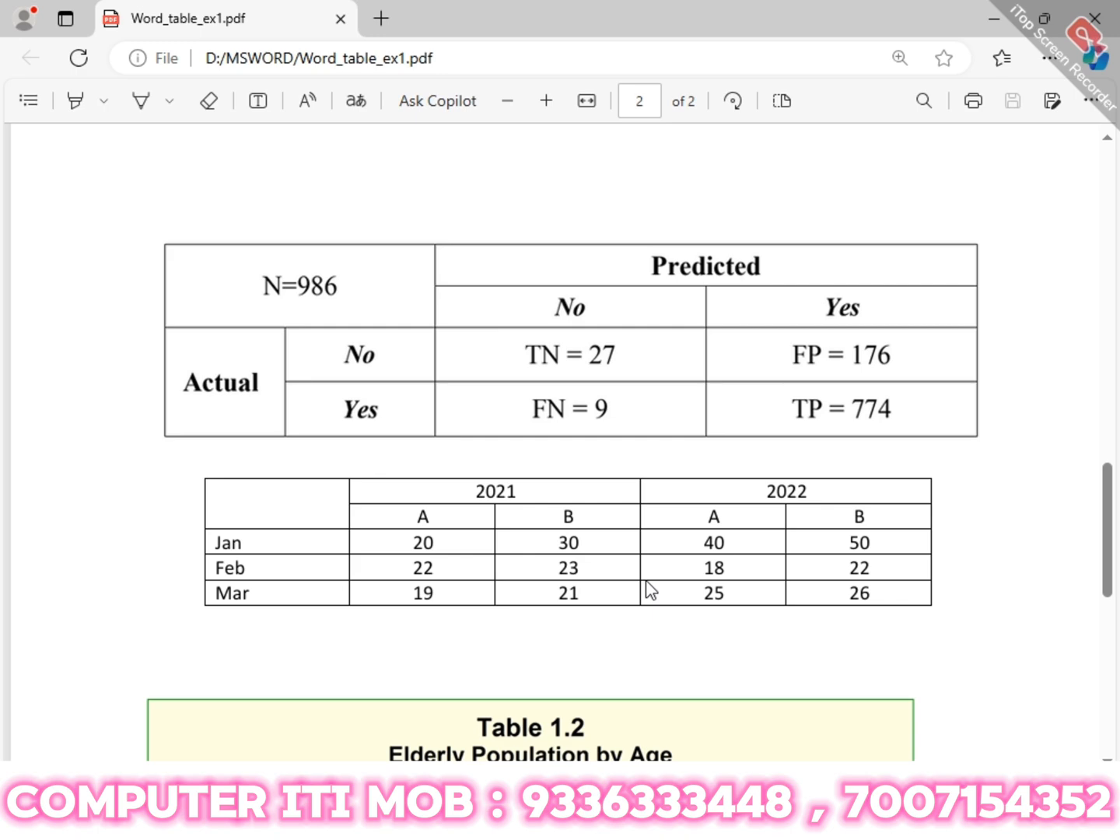
{"action": "scroll", "coordinate": [574, 507], "scroll_direction": "down", "scroll_amount": 1}
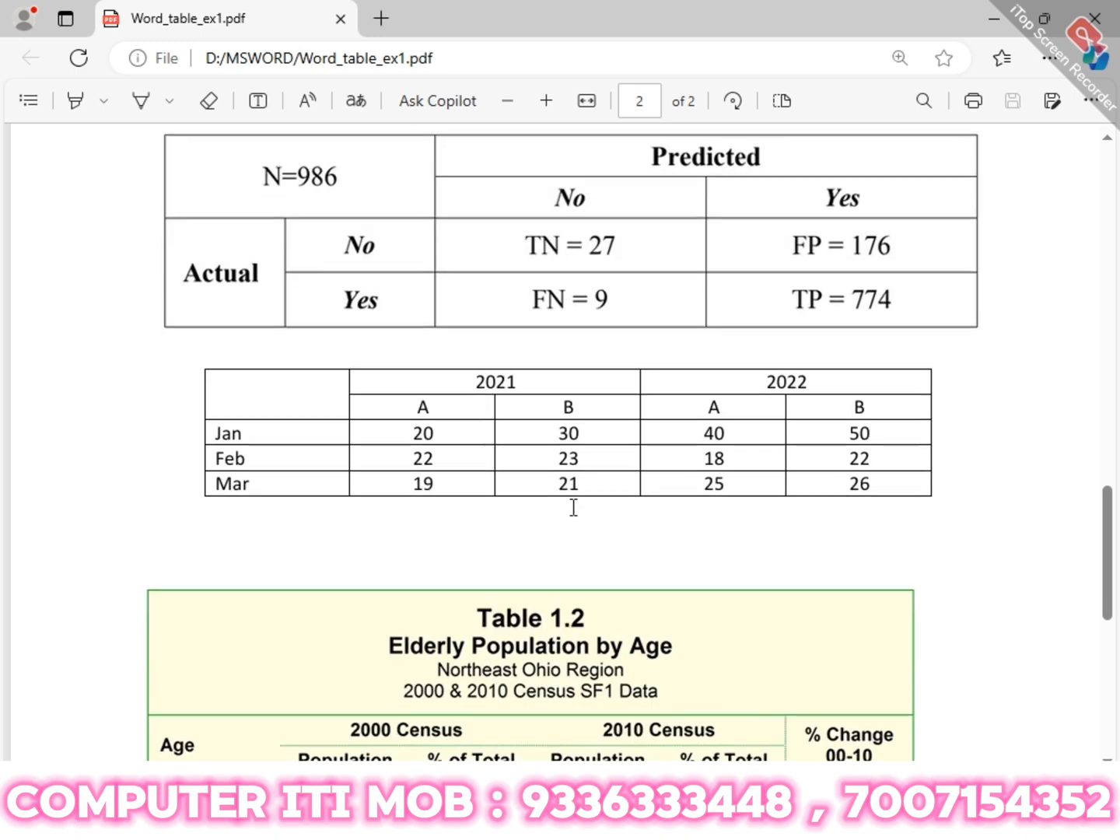
{"action": "scroll", "coordinate": [573, 507], "scroll_direction": "down", "scroll_amount": 1}
{"action": "scroll", "coordinate": [578, 504], "scroll_direction": "up", "scroll_amount": 1}
{"action": "scroll", "coordinate": [807, 367], "scroll_direction": "down", "scroll_amount": 2}
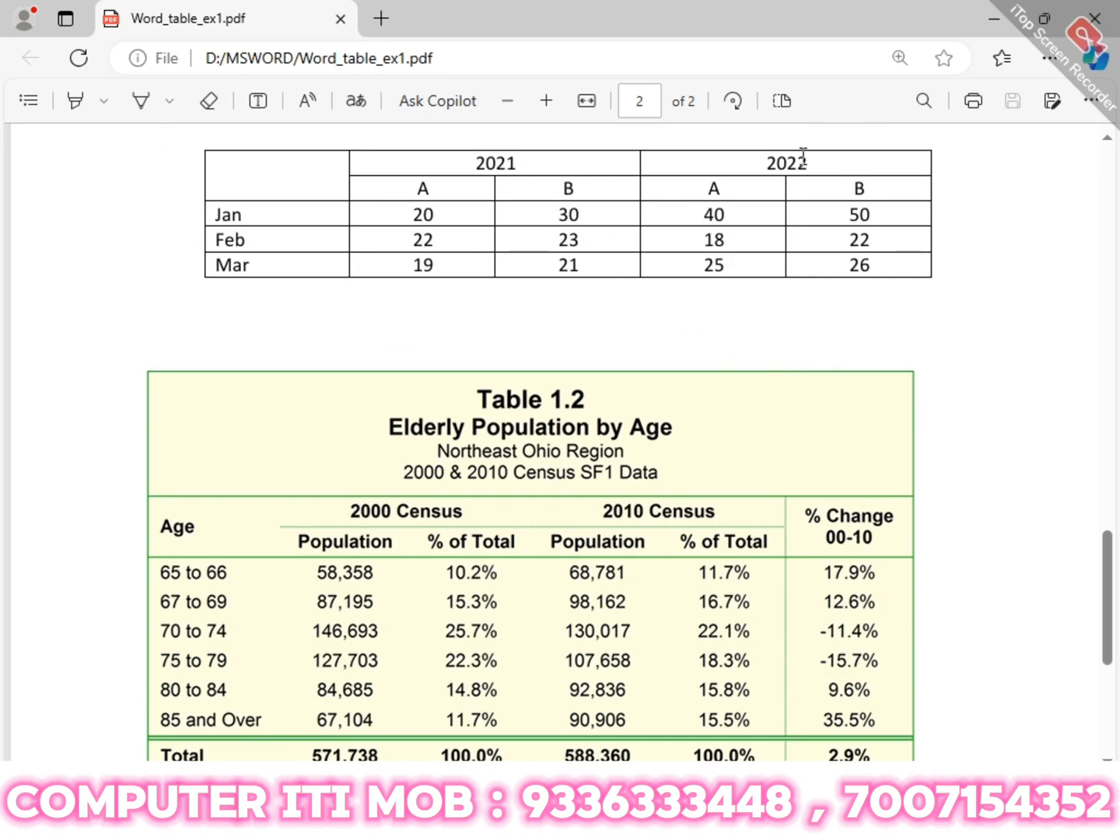
{"action": "scroll", "coordinate": [803, 156], "scroll_direction": "up", "scroll_amount": 3}
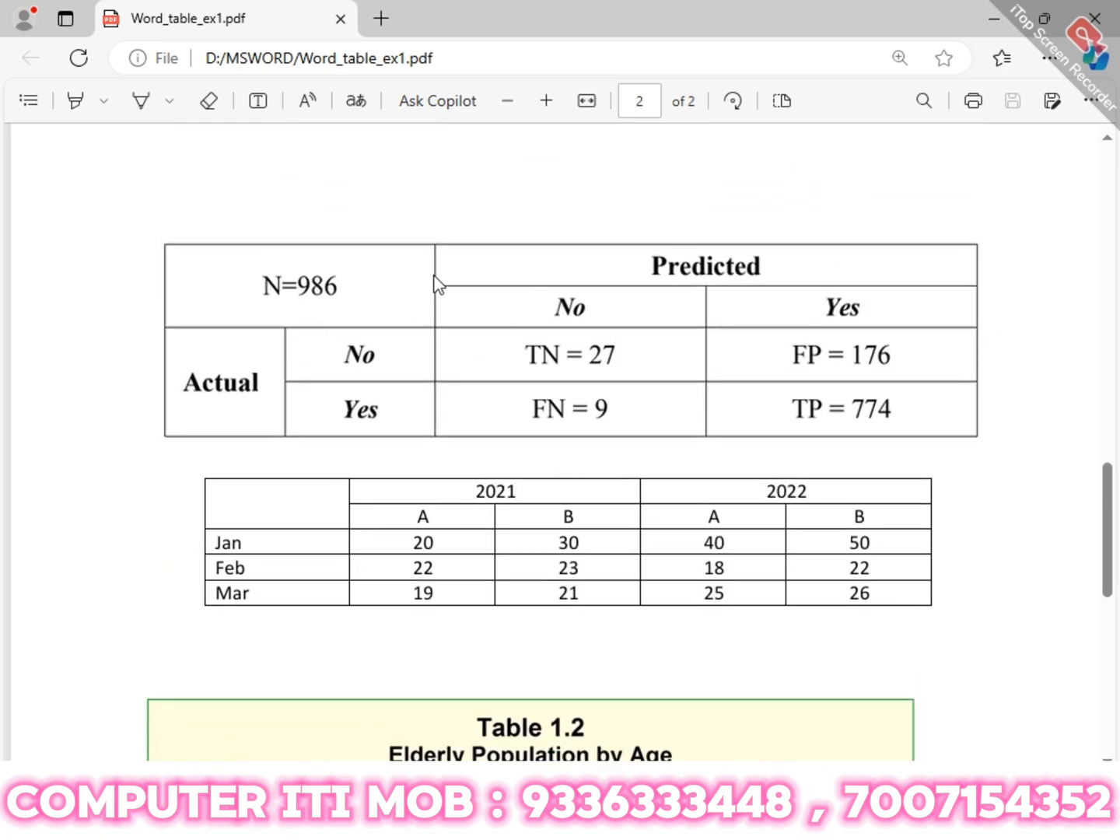
{"action": "scroll", "coordinate": [968, 667], "scroll_direction": "down", "scroll_amount": 1}
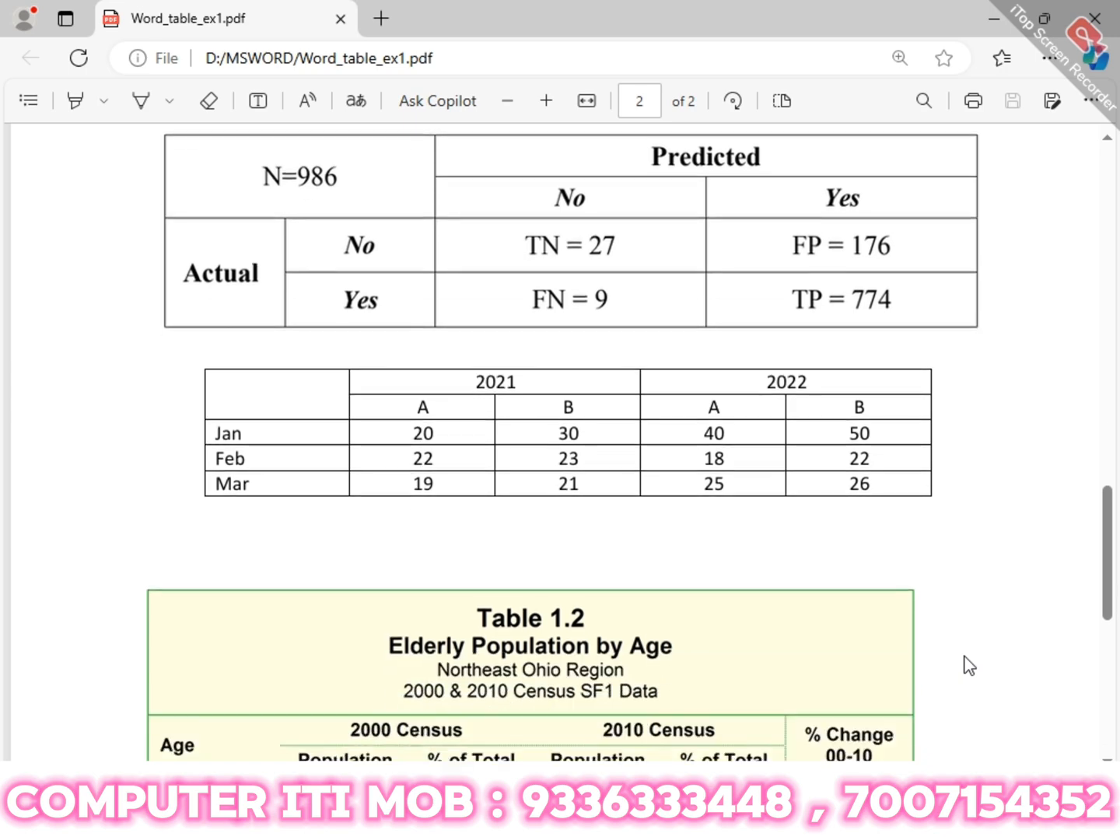
- Switch from the PDF to Word, create a new blank document and insert a table with five columns and five rows
{"action": "scroll", "coordinate": [967, 664], "scroll_direction": "down", "scroll_amount": 2}
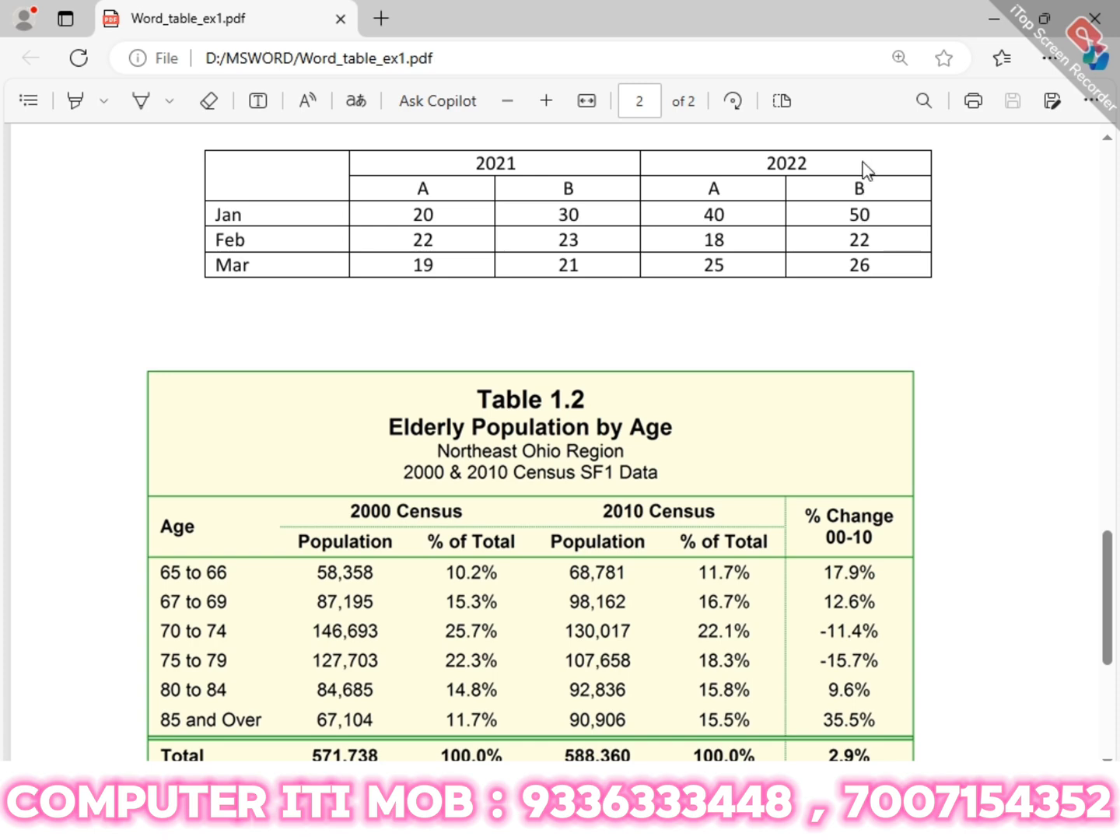
{"action": "scroll", "coordinate": [484, 423], "scroll_direction": "up", "scroll_amount": 5}
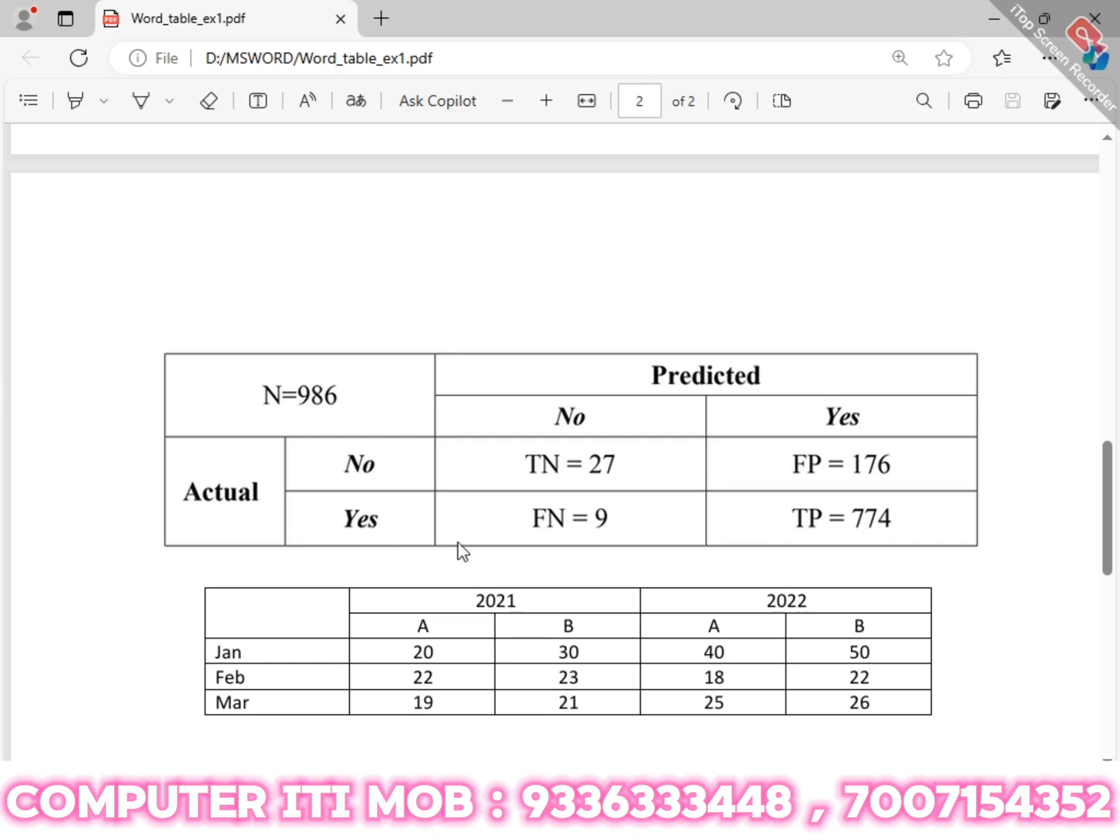
{"action": "scroll", "coordinate": [459, 549], "scroll_direction": "down", "scroll_amount": 5}
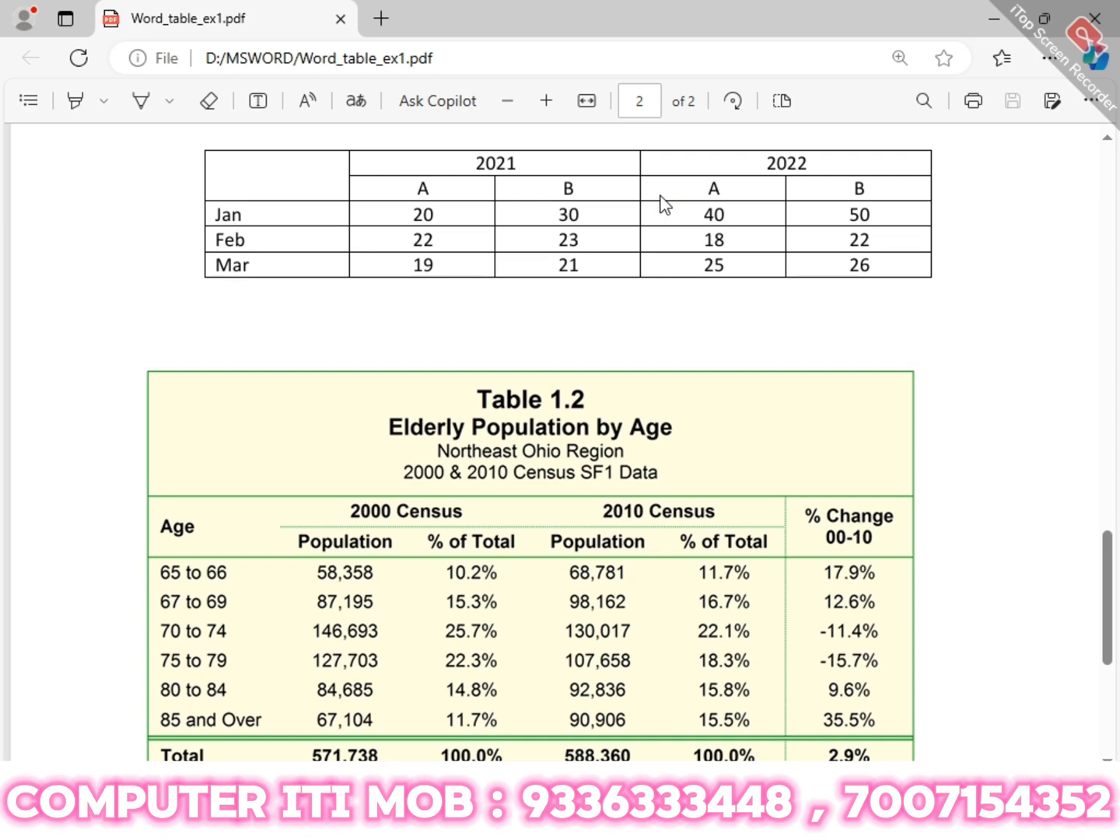
{"action": "key", "text": "alt+Tab"}
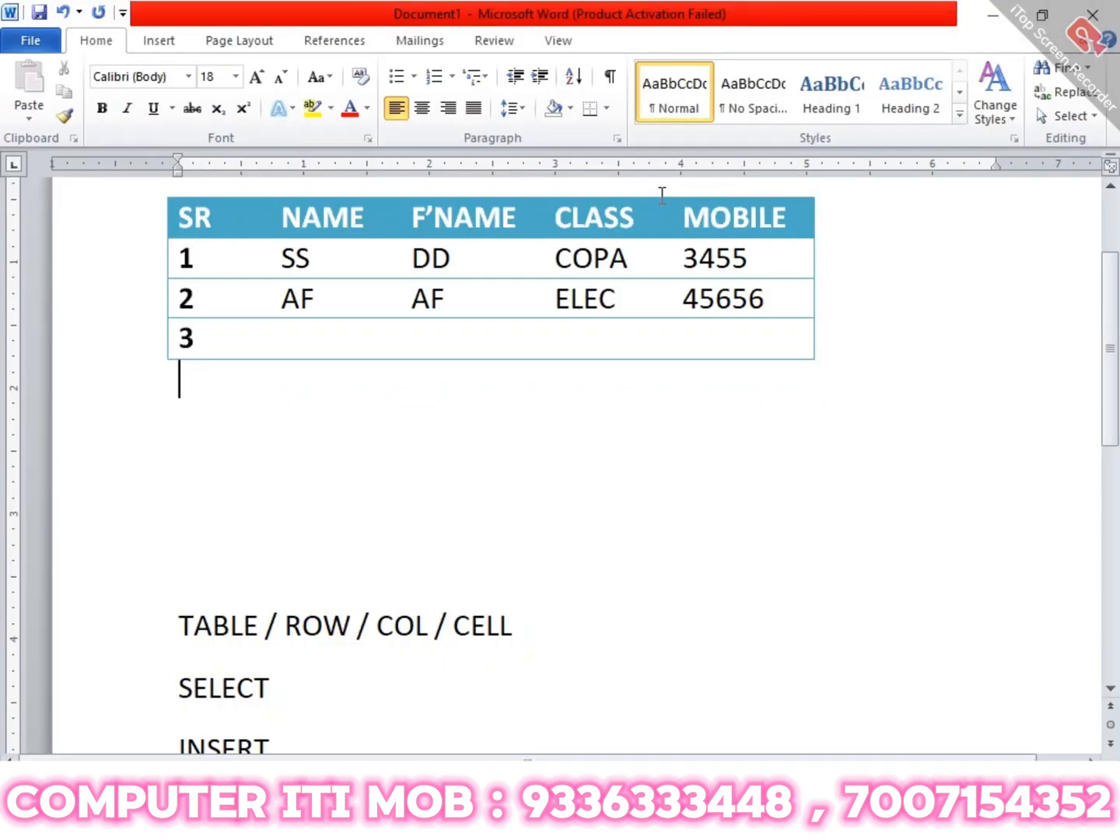
{"action": "key", "text": "ctrl+n"}
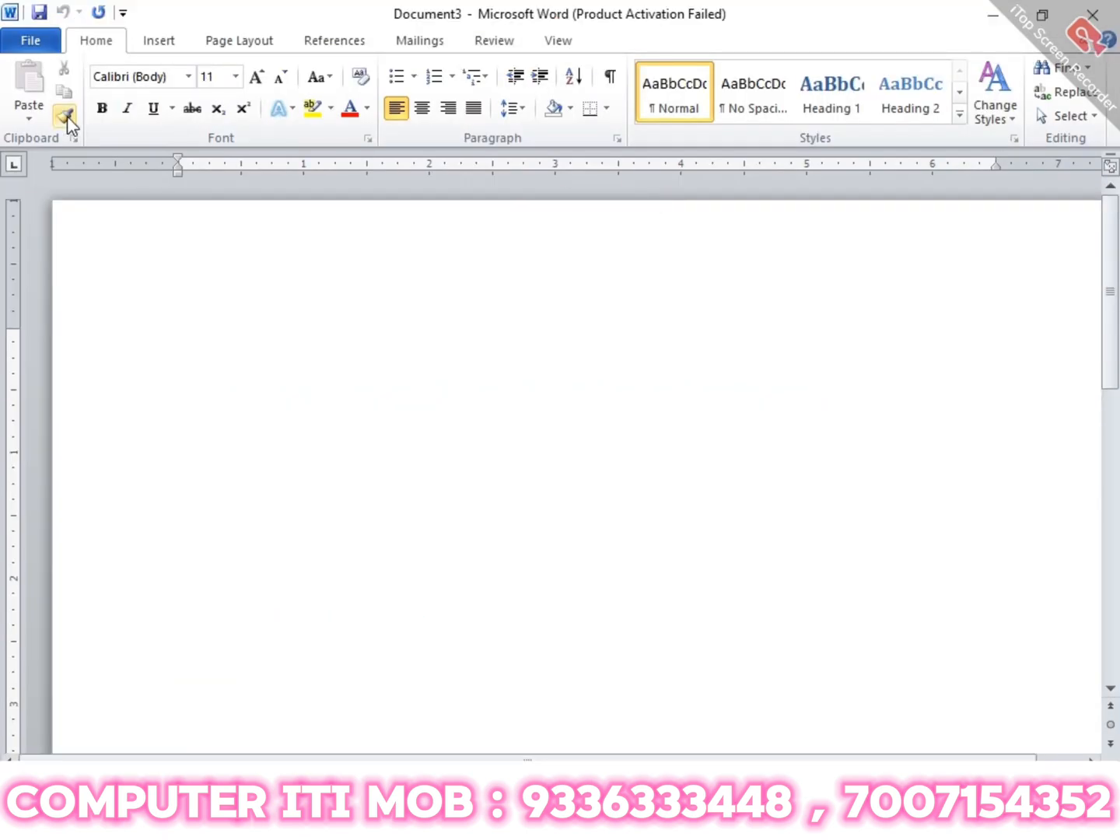
{"action": "left_click", "coordinate": [156, 41]}
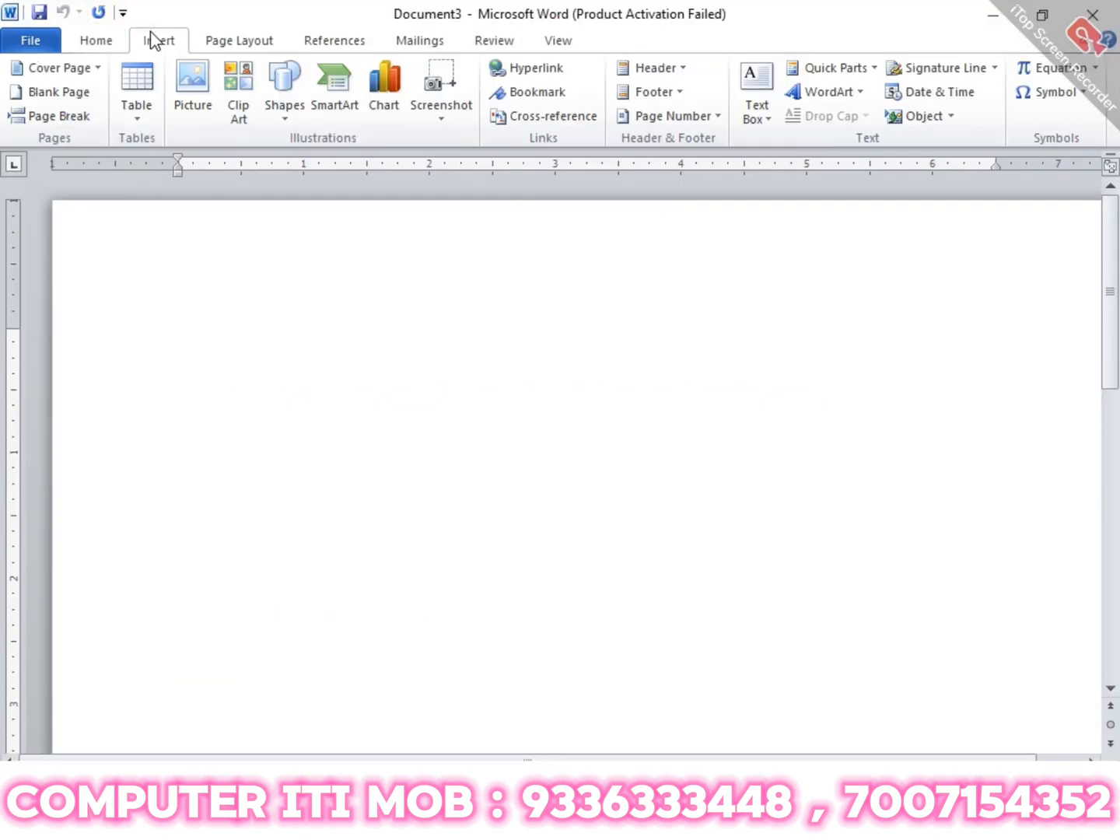
{"action": "left_click", "coordinate": [158, 116]}
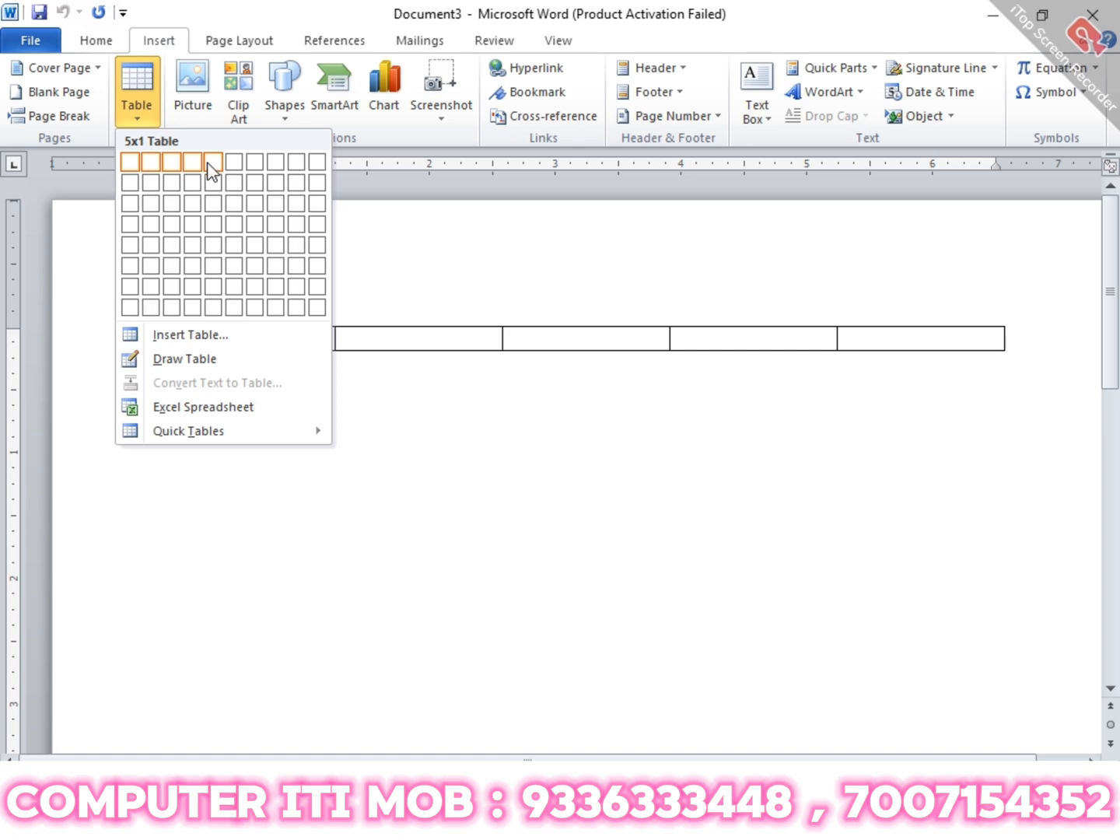
{"action": "left_click", "coordinate": [213, 246]}
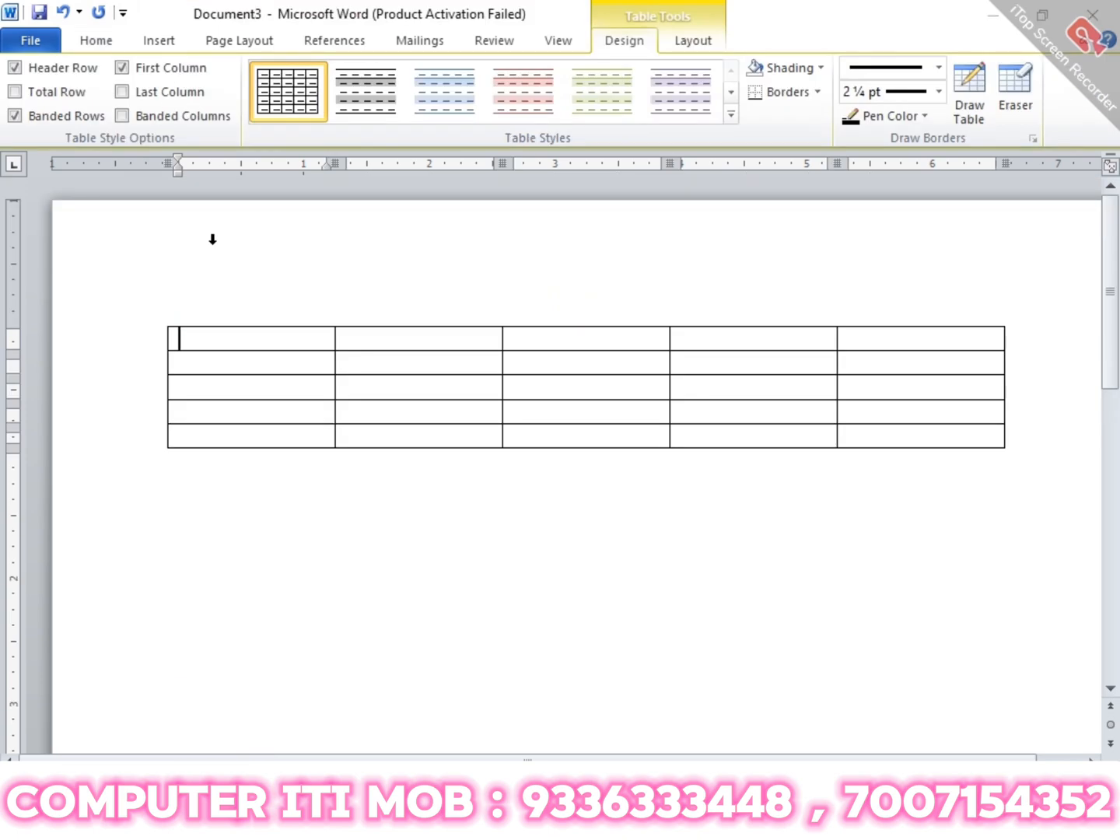
- Following the PDF table, enter 2021 in the second cell and 2022 in the fourth cell of the first row
{"action": "key", "text": "alt+Tab"}
{"action": "key", "text": "alt+Tab"}
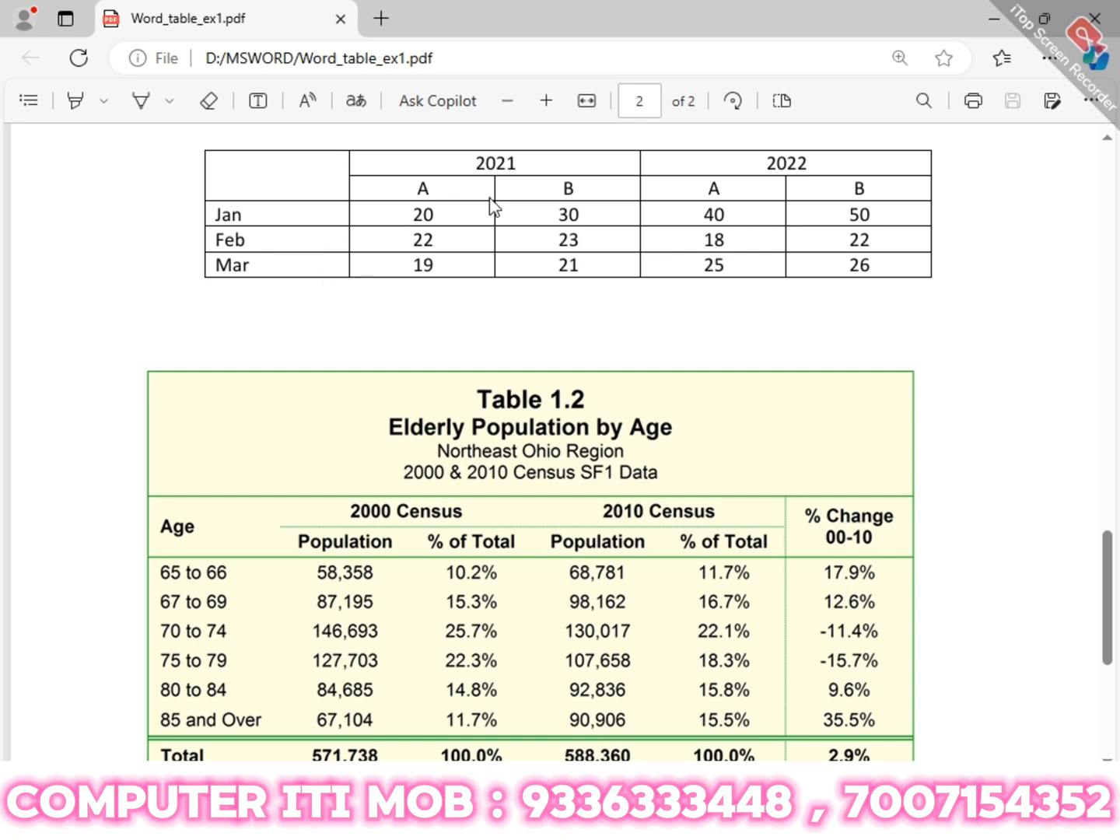
{"action": "key", "text": "alt+Tab"}
{"action": "left_click", "coordinate": [403, 344]}
{"action": "type", "text": "2087"}
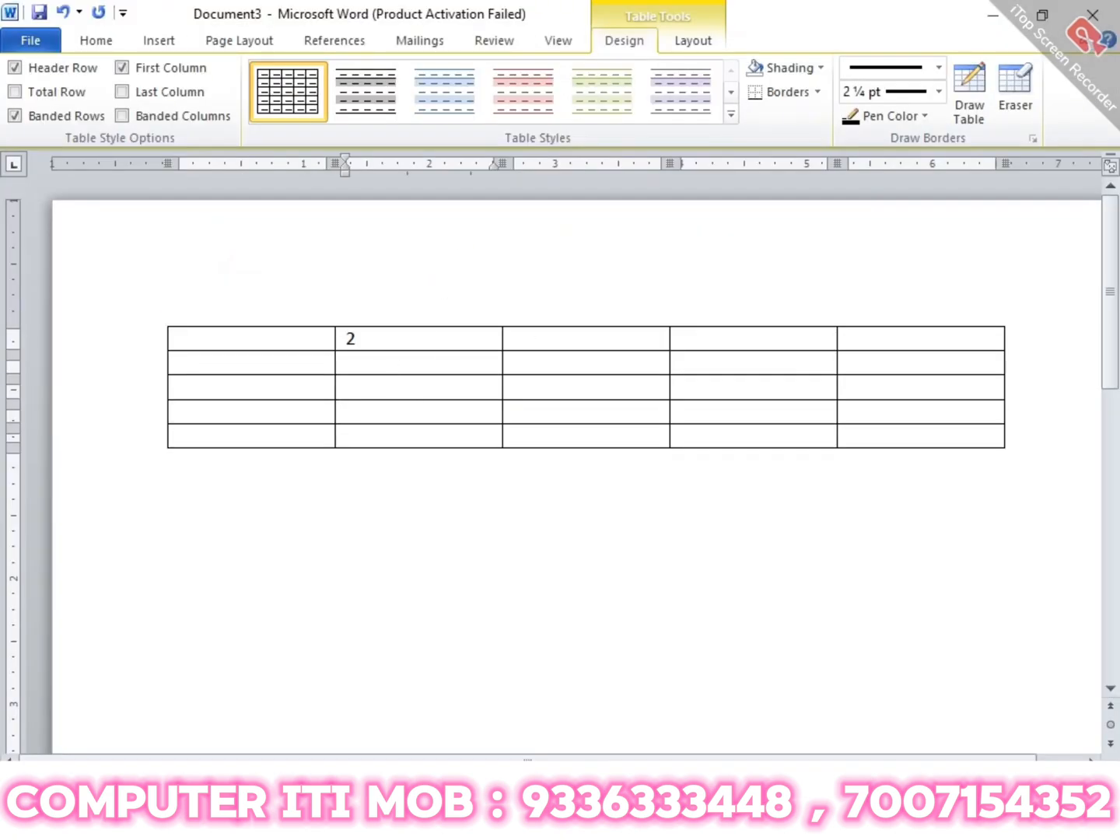
{"action": "key", "text": "BackSpace"}
{"action": "key", "text": "BackSpace"}
{"action": "type", "text": "21"}
{"action": "left_click", "coordinate": [530, 342]}
{"action": "key", "text": "Tab"}
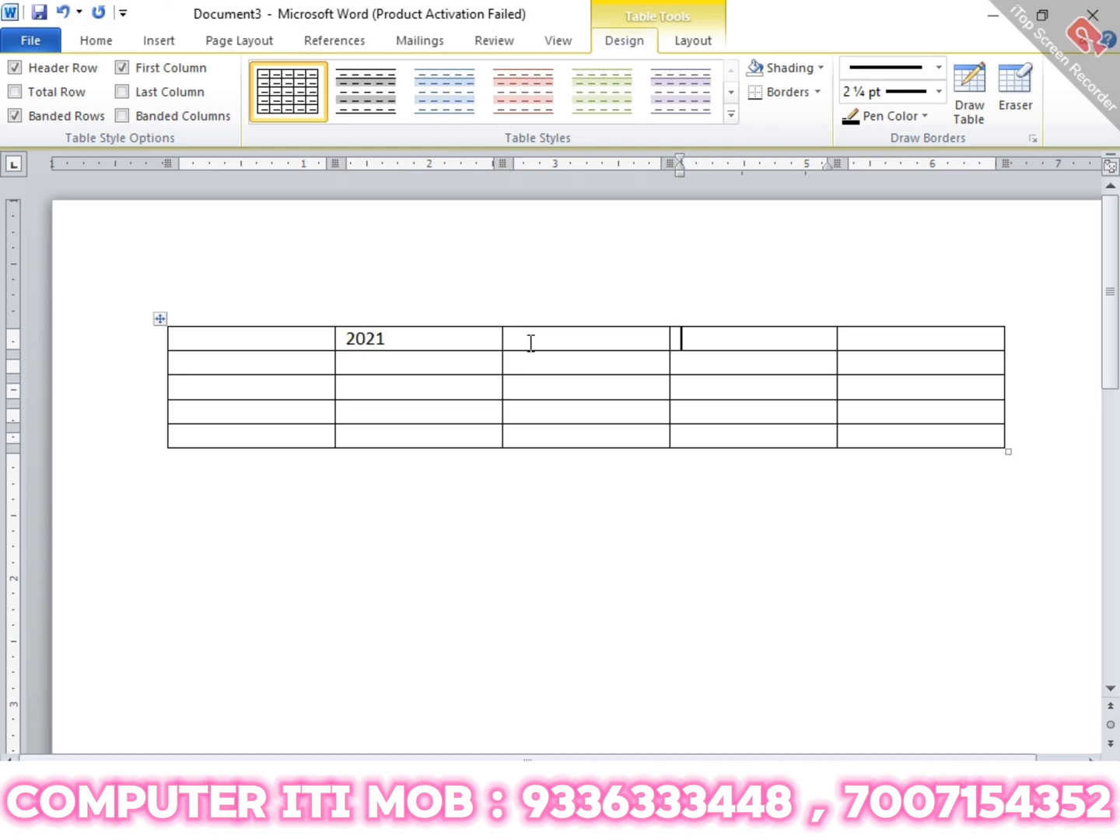
{"action": "type", "text": "2022"}
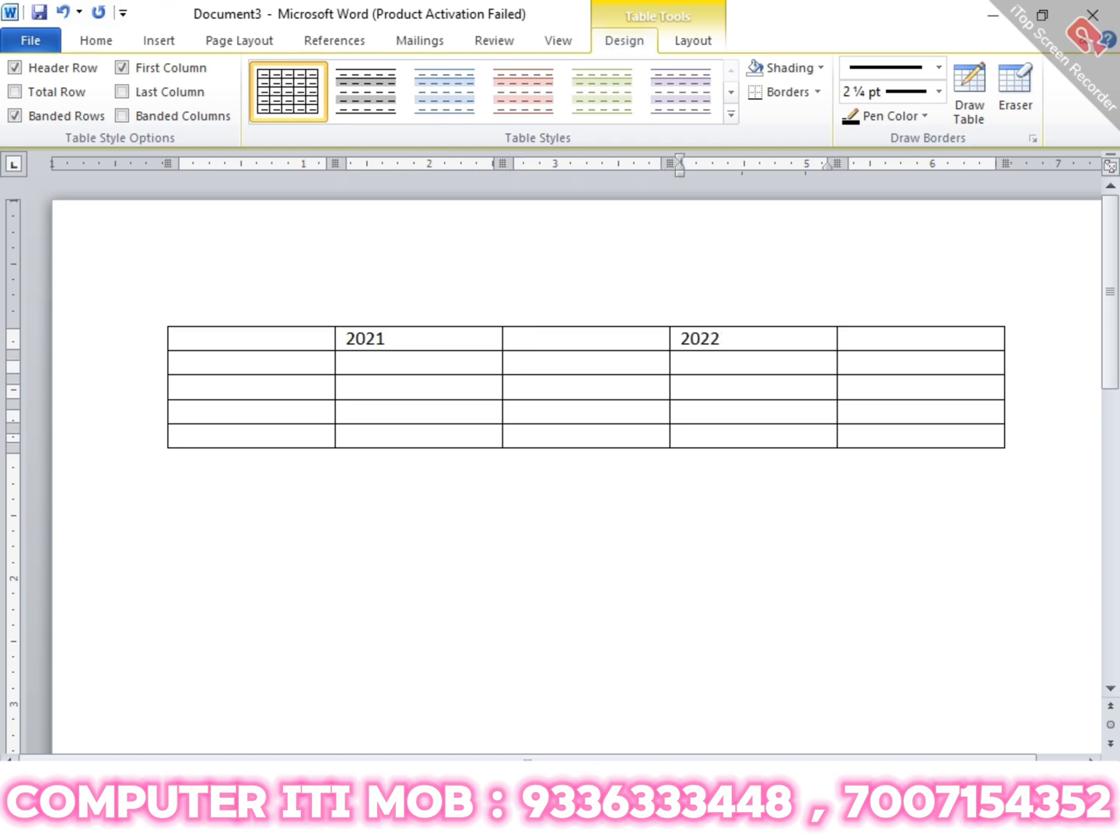
- Check the PDF's subheadings and fill the second row with A, b, A and b from the second column onward
{"action": "key", "text": "alt+Tab"}
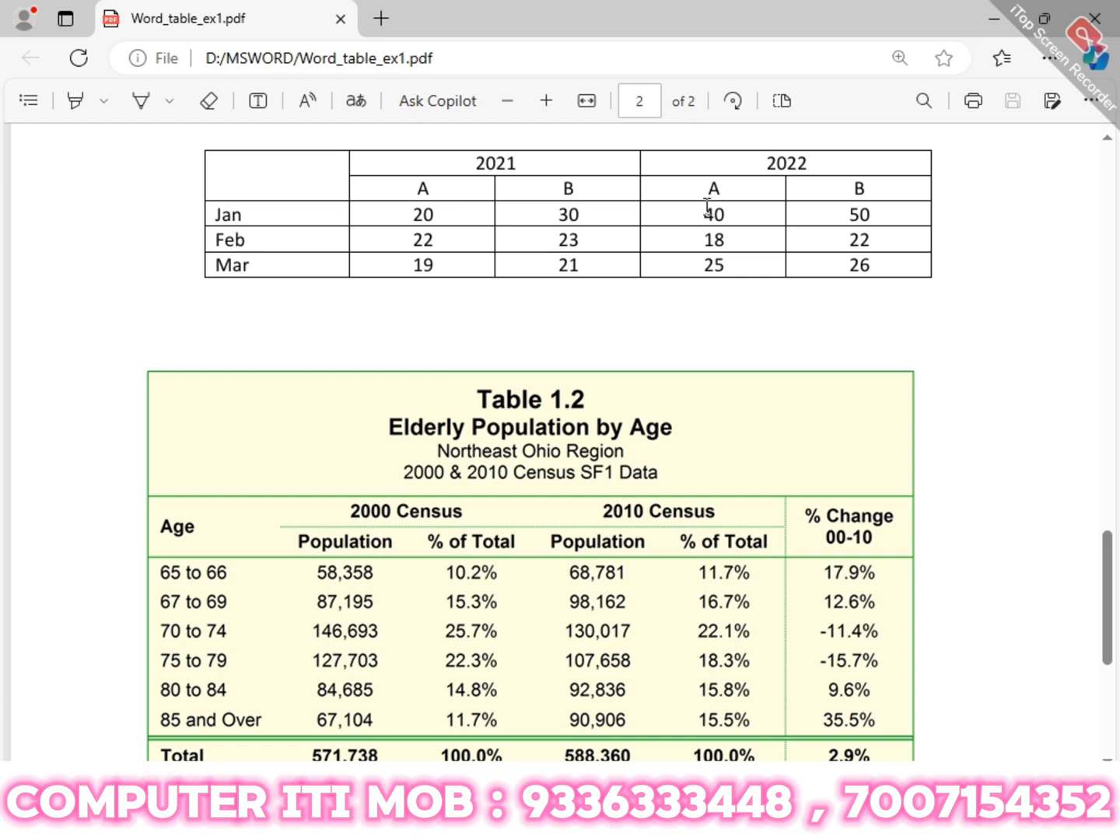
{"action": "key", "text": "alt+Tab"}
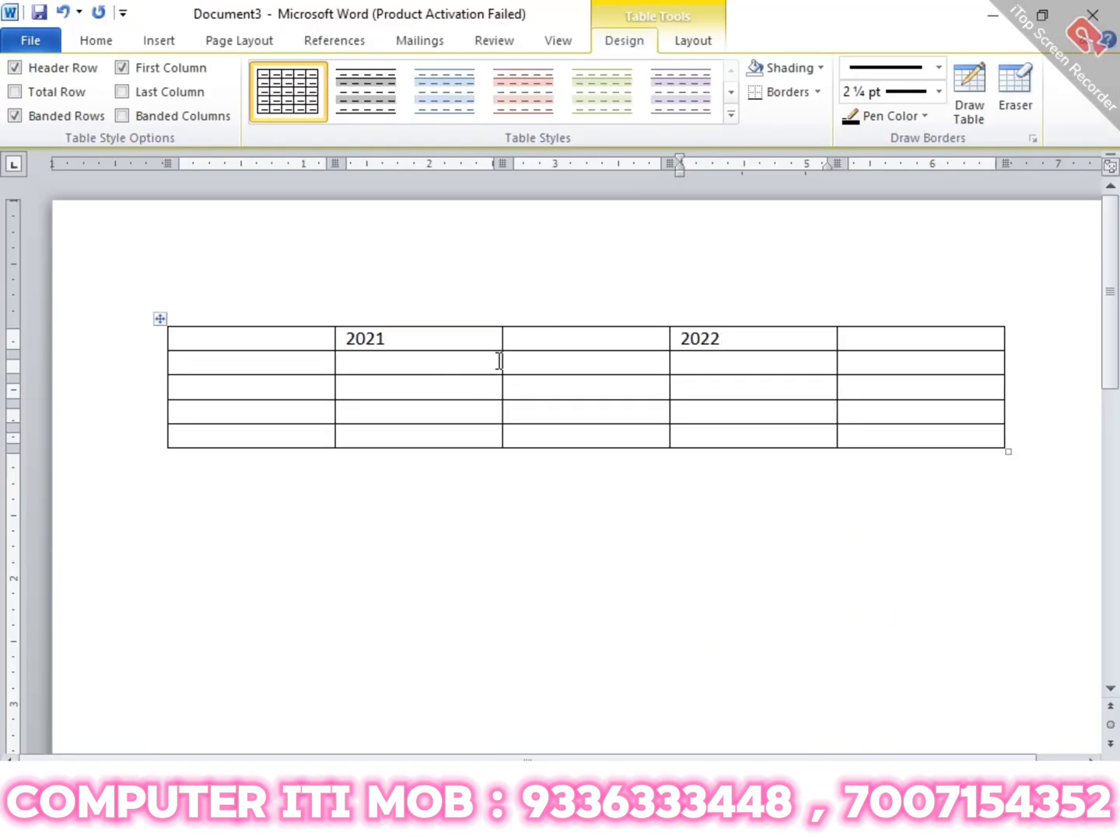
{"action": "left_click", "coordinate": [428, 339]}
{"action": "left_click", "coordinate": [556, 339]}
{"action": "left_click", "coordinate": [911, 339]}
{"action": "left_click", "coordinate": [467, 368]}
{"action": "left_click", "coordinate": [543, 368]}
{"action": "type", "text": "b"}
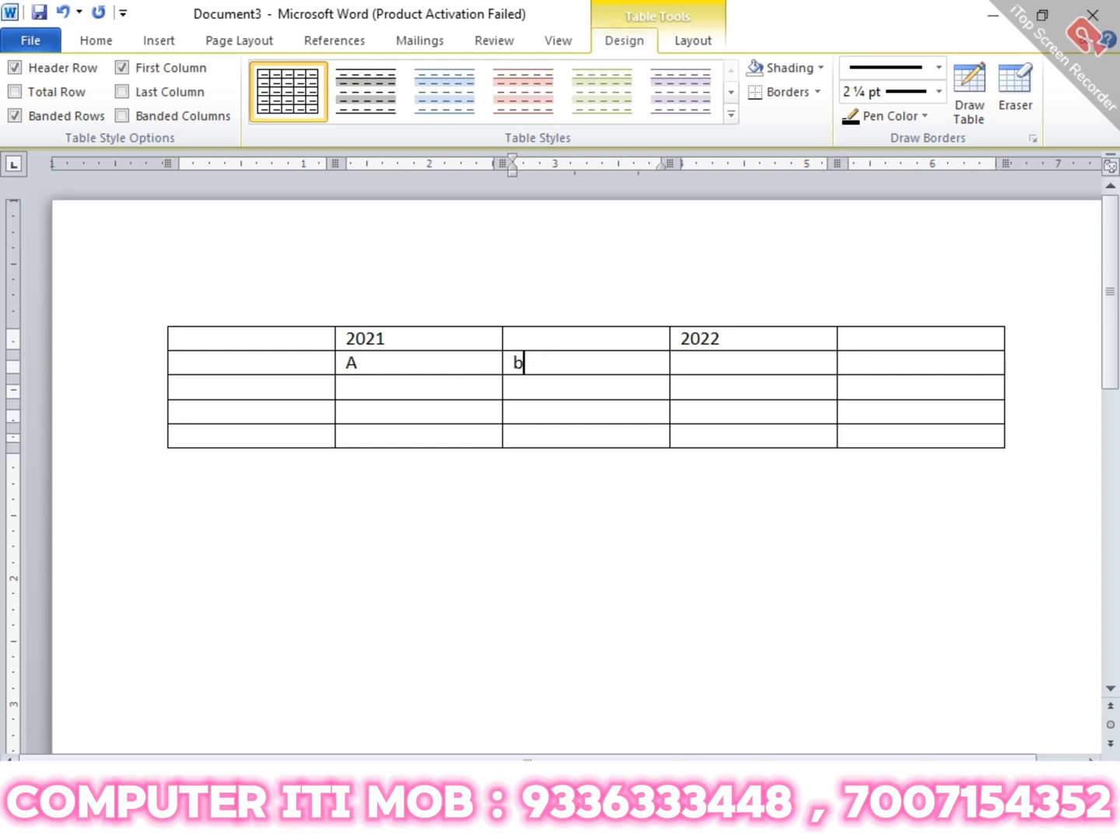
{"action": "left_click", "coordinate": [711, 367]}
{"action": "type", "text": "a"}
{"action": "key", "text": "Tab"}
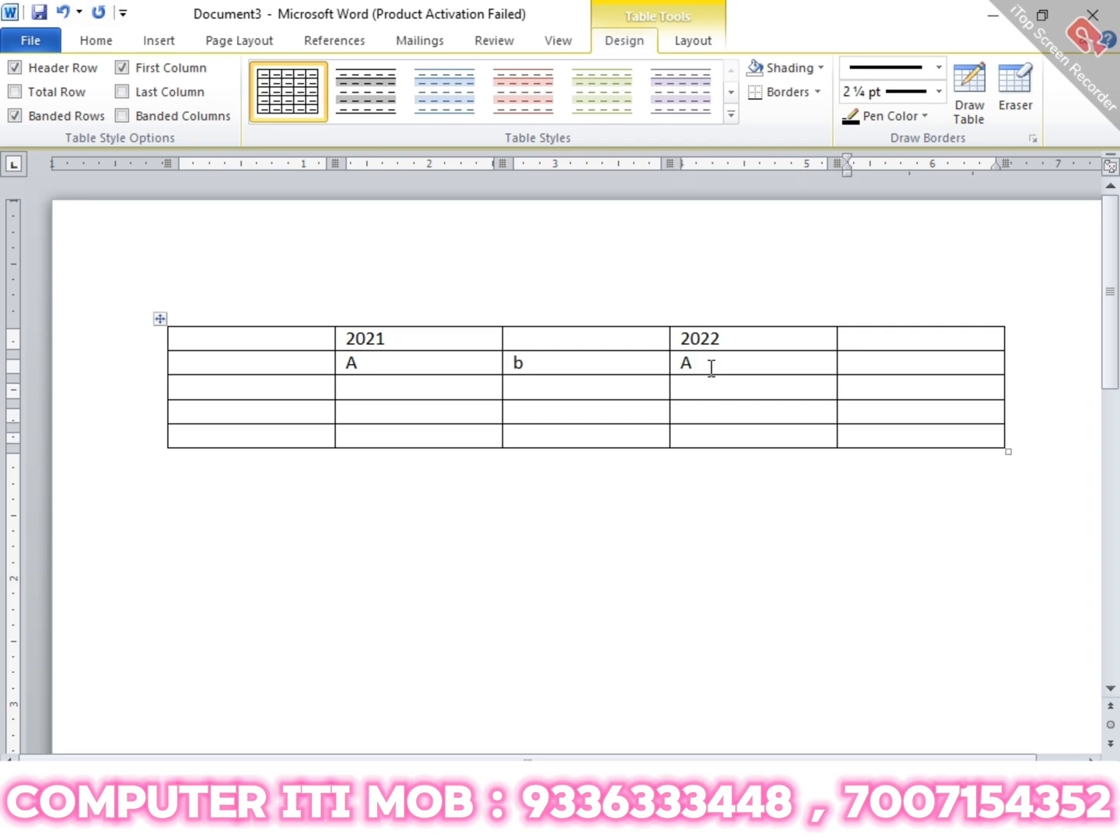
{"action": "type", "text": "b"}
{"action": "key", "text": "BackSpace"}
{"action": "type", "text": "b"}
- Replace both lowercase b subheadings in the second row with uppercase B
{"action": "left_click", "coordinate": [590, 346]}
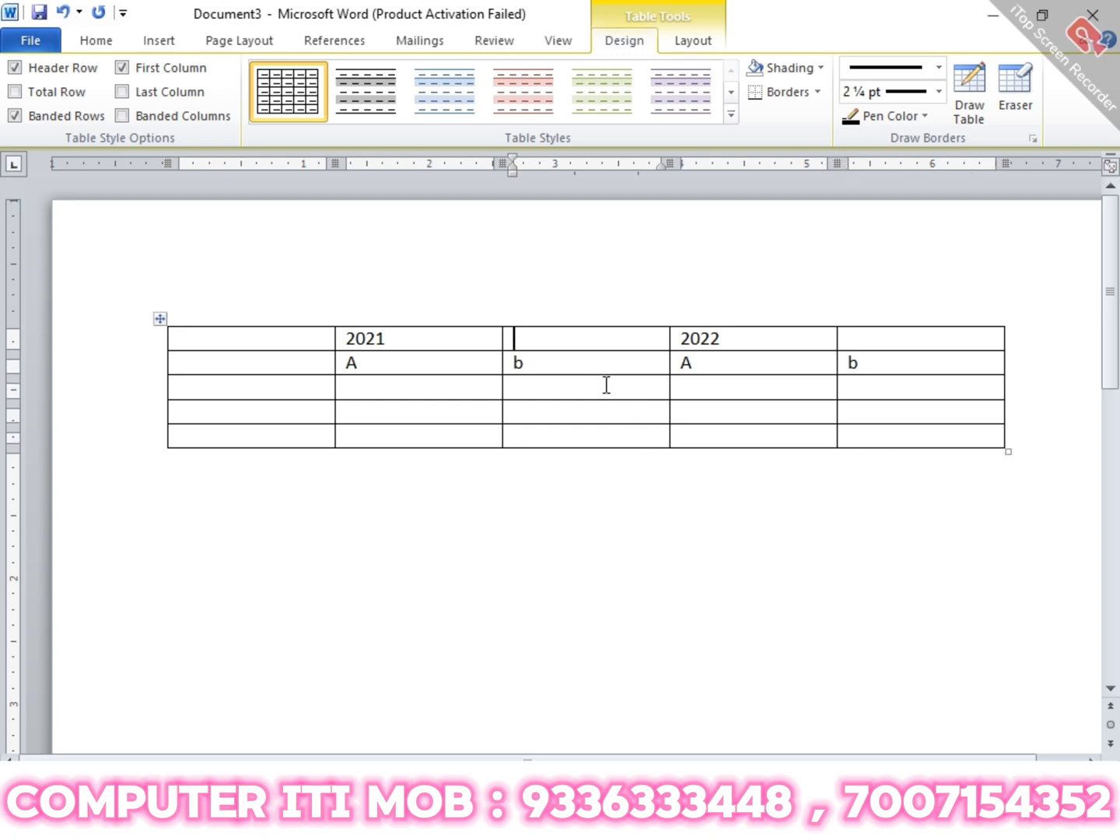
{"action": "left_click", "coordinate": [608, 368]}
{"action": "key", "text": "BackSpace"}
{"action": "type", "text": "N"}
{"action": "key", "text": "BackSpace"}
{"action": "type", "text": "B"}
{"action": "key", "text": "Tab"}
{"action": "key", "text": "Tab"}
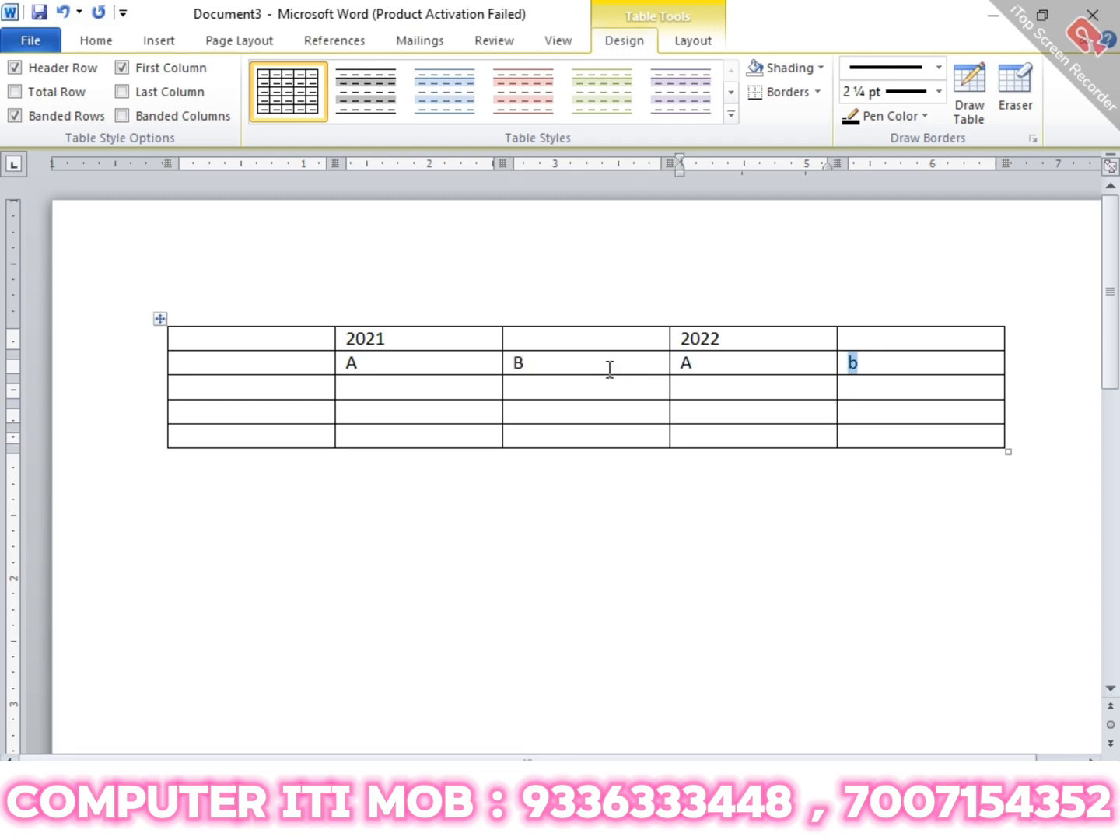
{"action": "type", "text": "B"}
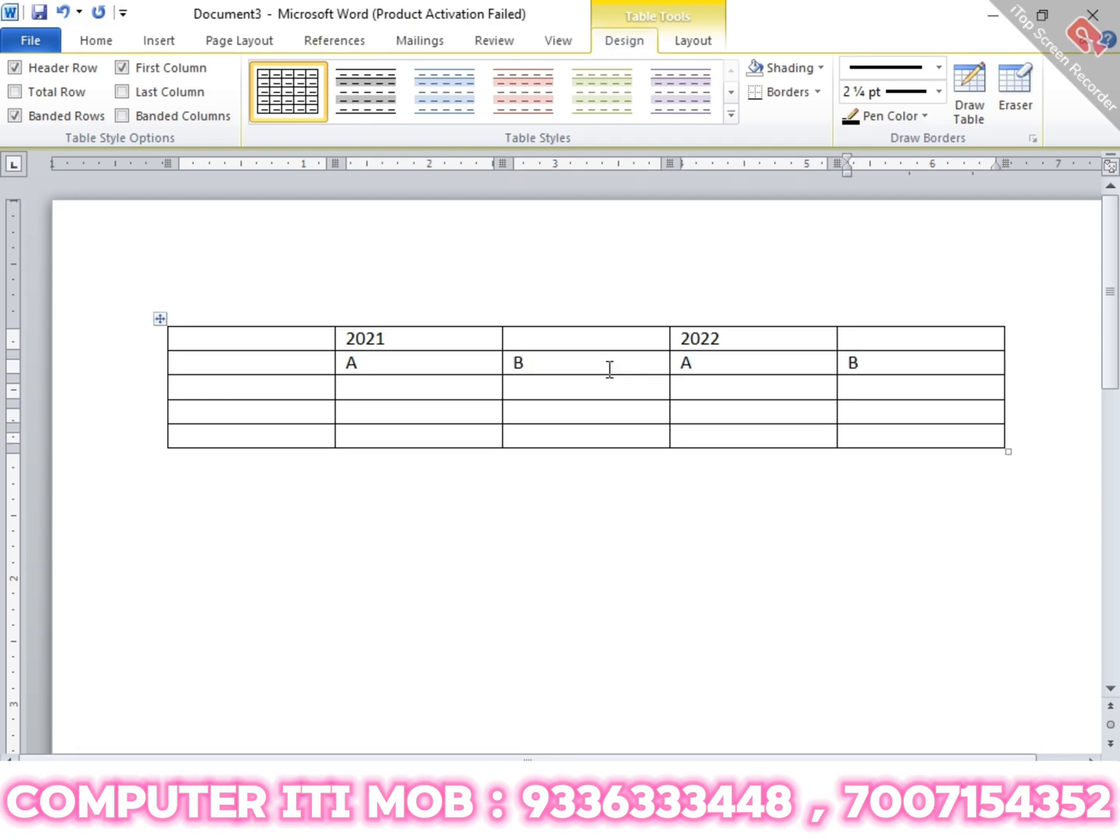
- Enter JAN, FEB and MAR in the first column of the third, fourth and fifth rows
{"action": "left_click", "coordinate": [307, 388]}
{"action": "type", "text": "JAN"}
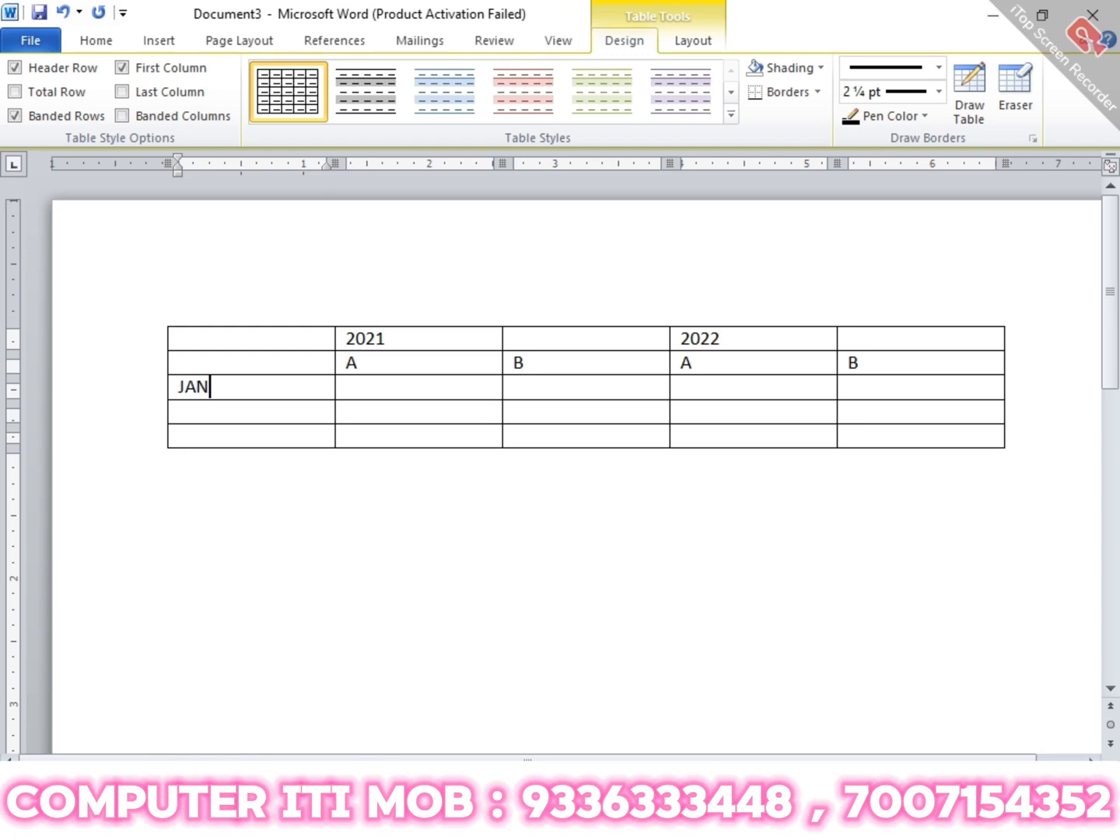
{"action": "key", "text": "Down"}
{"action": "type", "text": "FEB"}
{"action": "key", "text": "Down"}
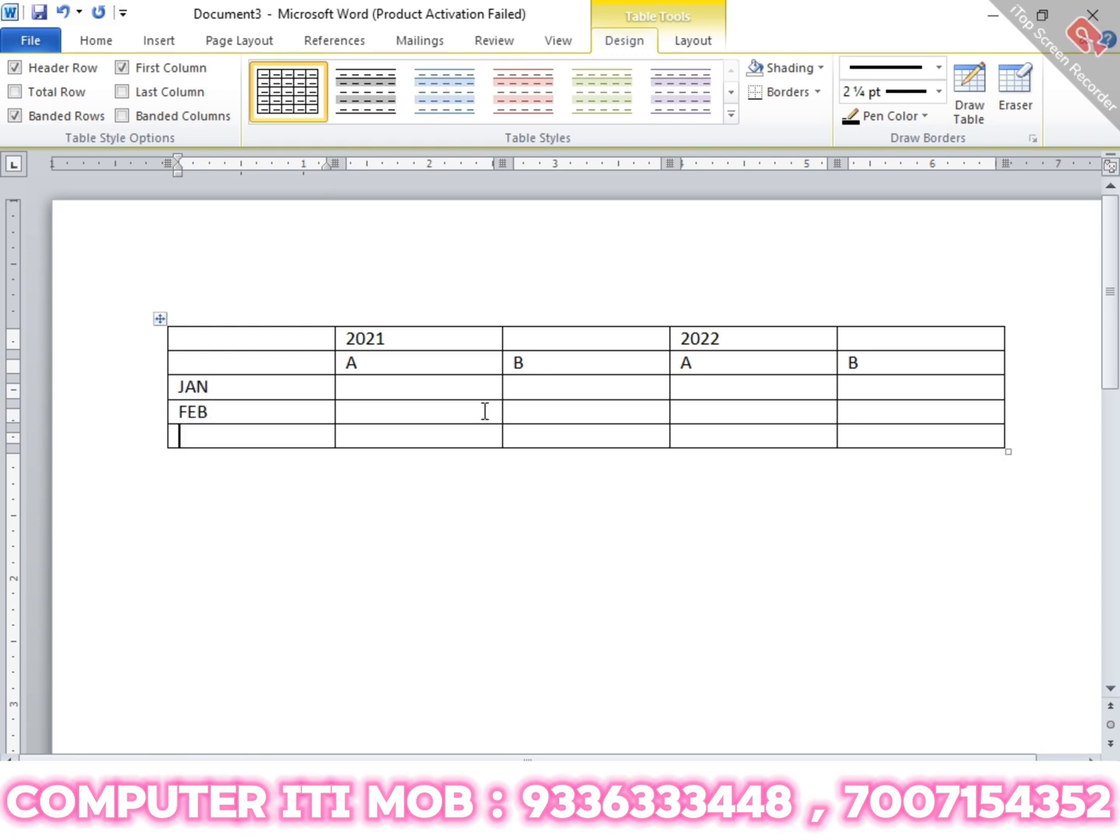
{"action": "type", "text": "MARC"}
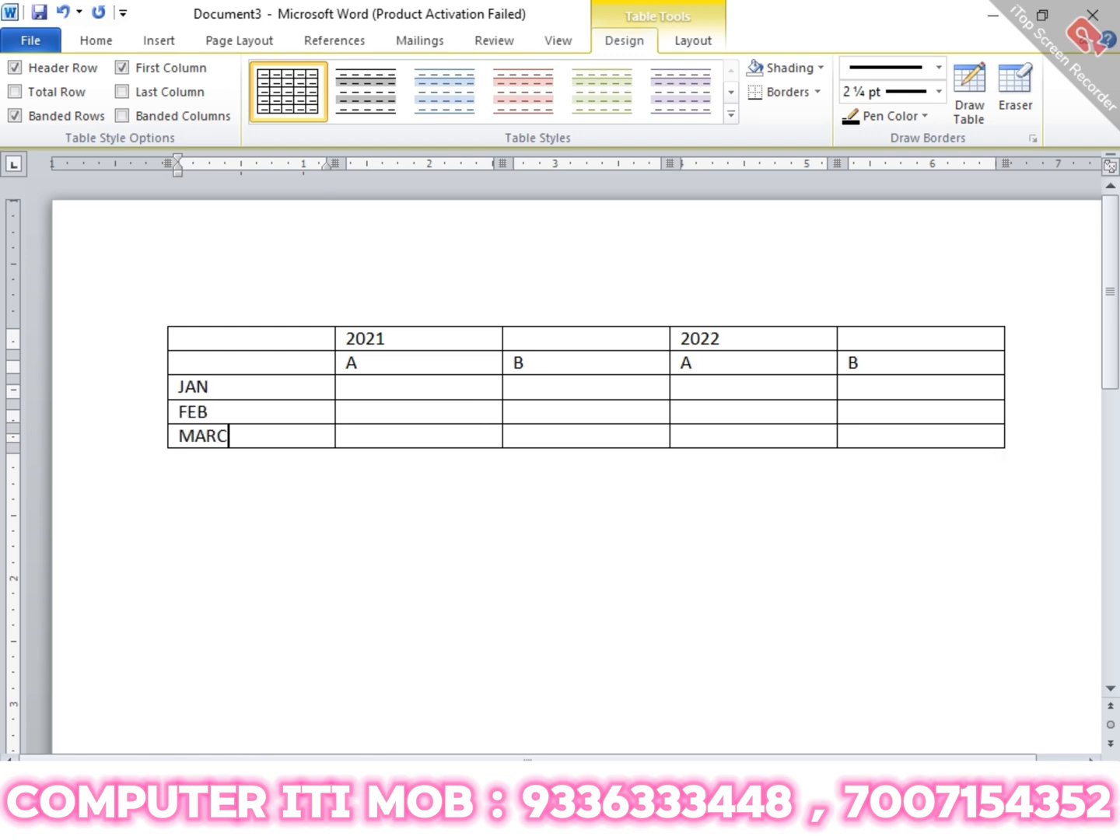
{"action": "key", "text": "BackSpace"}
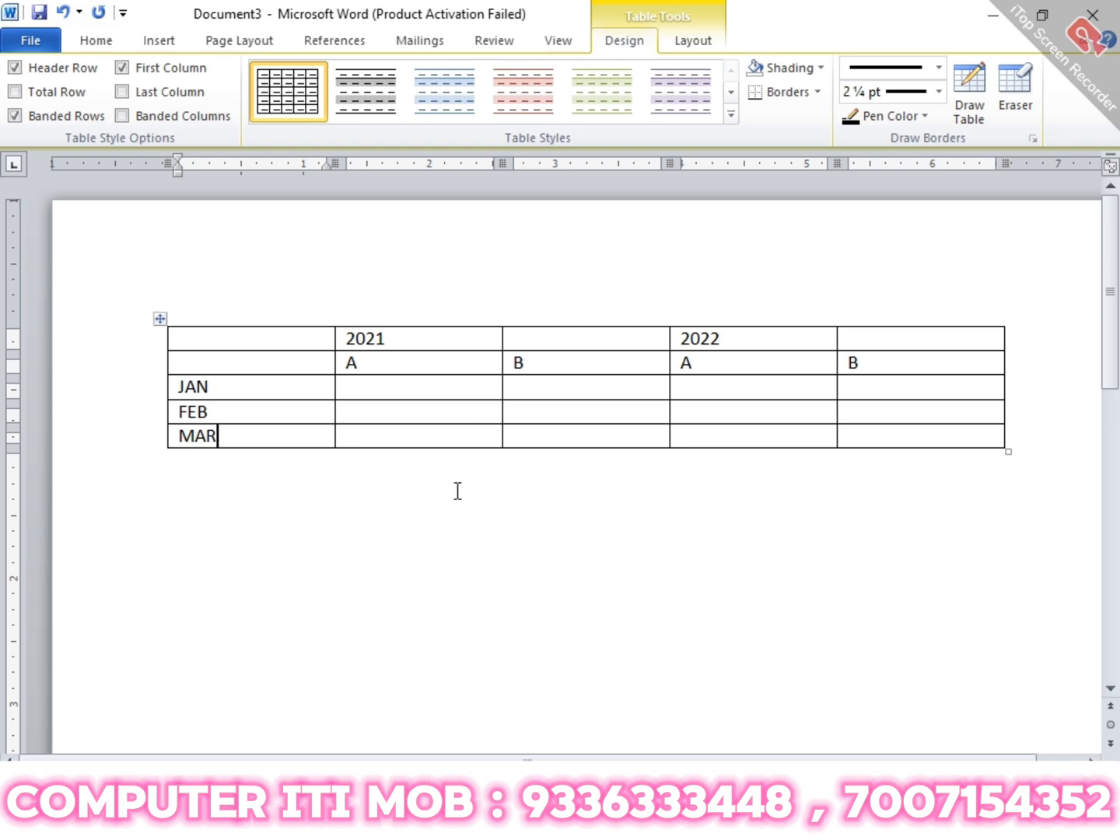
- Fill the JAN row with 20, 30, 40 and 35
{"action": "left_click", "coordinate": [467, 390]}
{"action": "key", "text": "alt+Tab"}
{"action": "key", "text": "alt+Tab"}
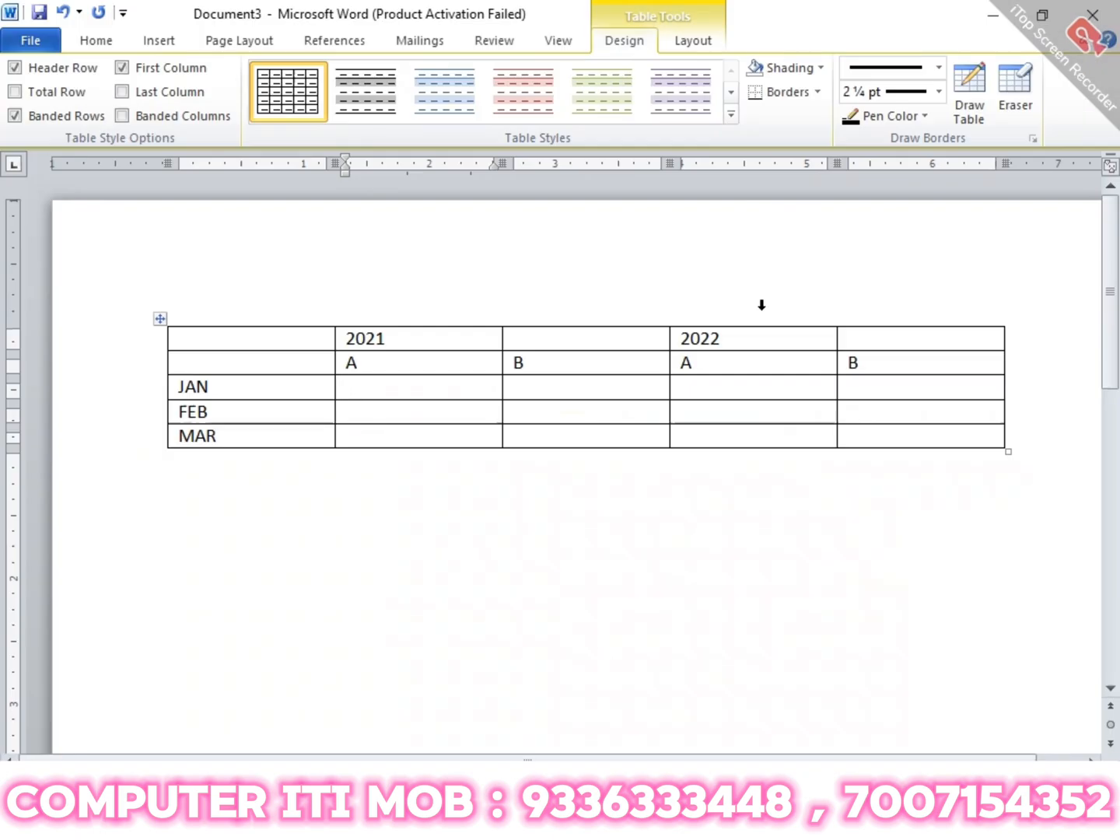
{"action": "type", "text": "20"}
{"action": "key", "text": "Tab"}
{"action": "type", "text": "30"}
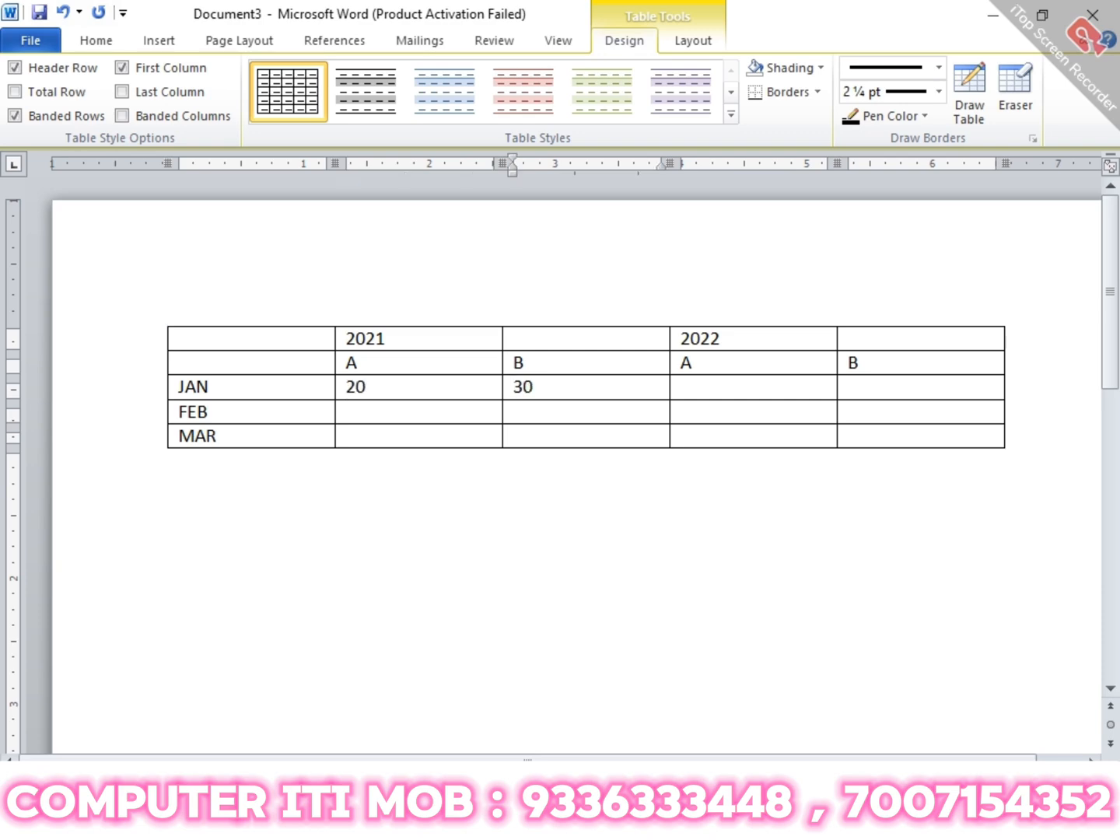
{"action": "key", "text": "Tab"}
{"action": "type", "text": "40"}
{"action": "key", "text": "Tab"}
{"action": "type", "text": "0"}
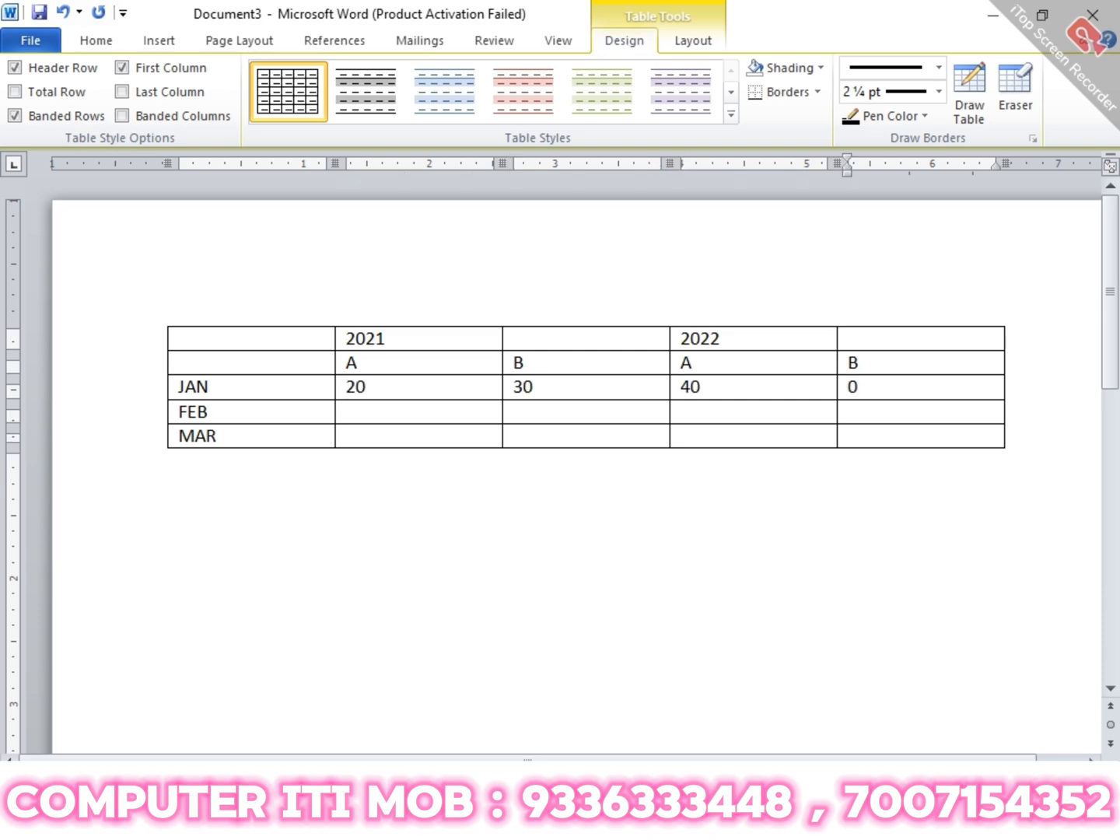
{"action": "key", "text": "BackSpace"}
{"action": "type", "text": "35"}
- Fill all four value cells of the FEB row with 45
{"action": "key", "text": "Tab"}
{"action": "key", "text": "Tab"}
{"action": "type", "text": "45"}
{"action": "key", "text": "Tab"}
{"action": "type", "text": "45"}
{"action": "key", "text": "Tab"}
{"action": "type", "text": "45"}
{"action": "key", "text": "Tab"}
{"action": "type", "text": "45"}
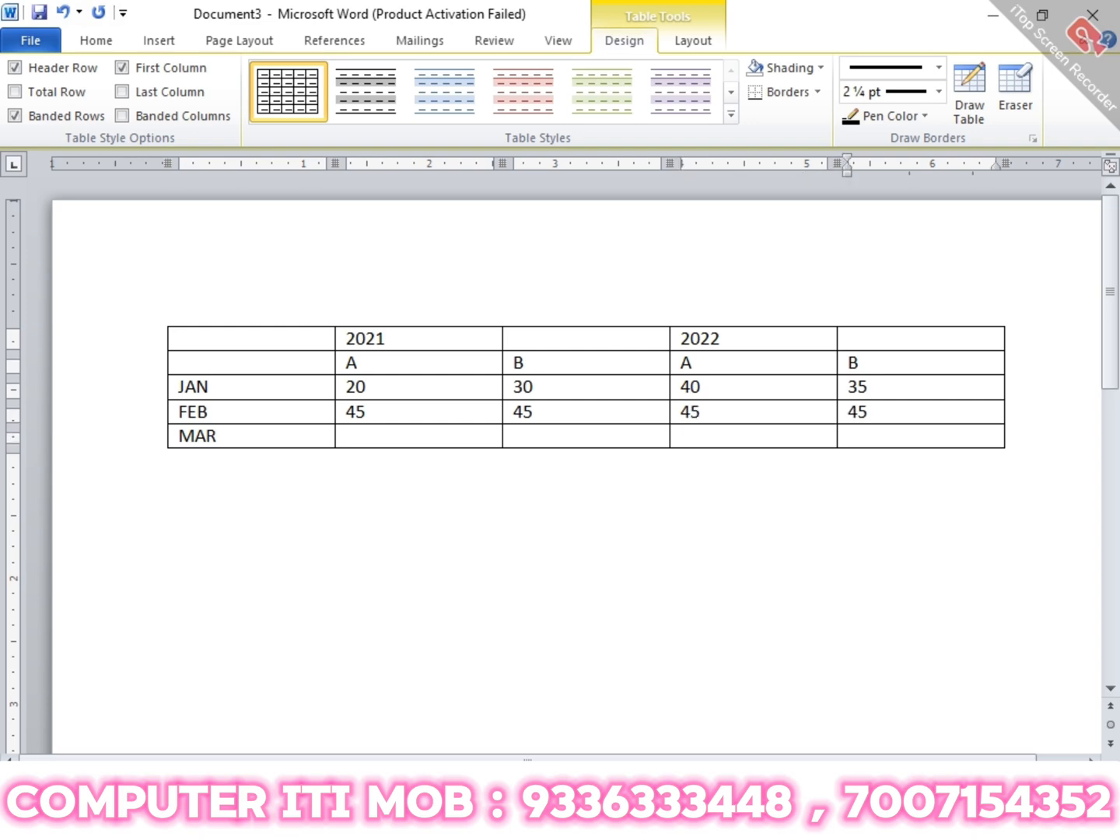
- Fill the MAR row with 45, 56, 56 and 56
{"action": "key", "text": "Tab"}
{"action": "key", "text": "Tab"}
{"action": "type", "text": "45"}
{"action": "key", "text": "Tab"}
{"action": "type", "text": "56"}
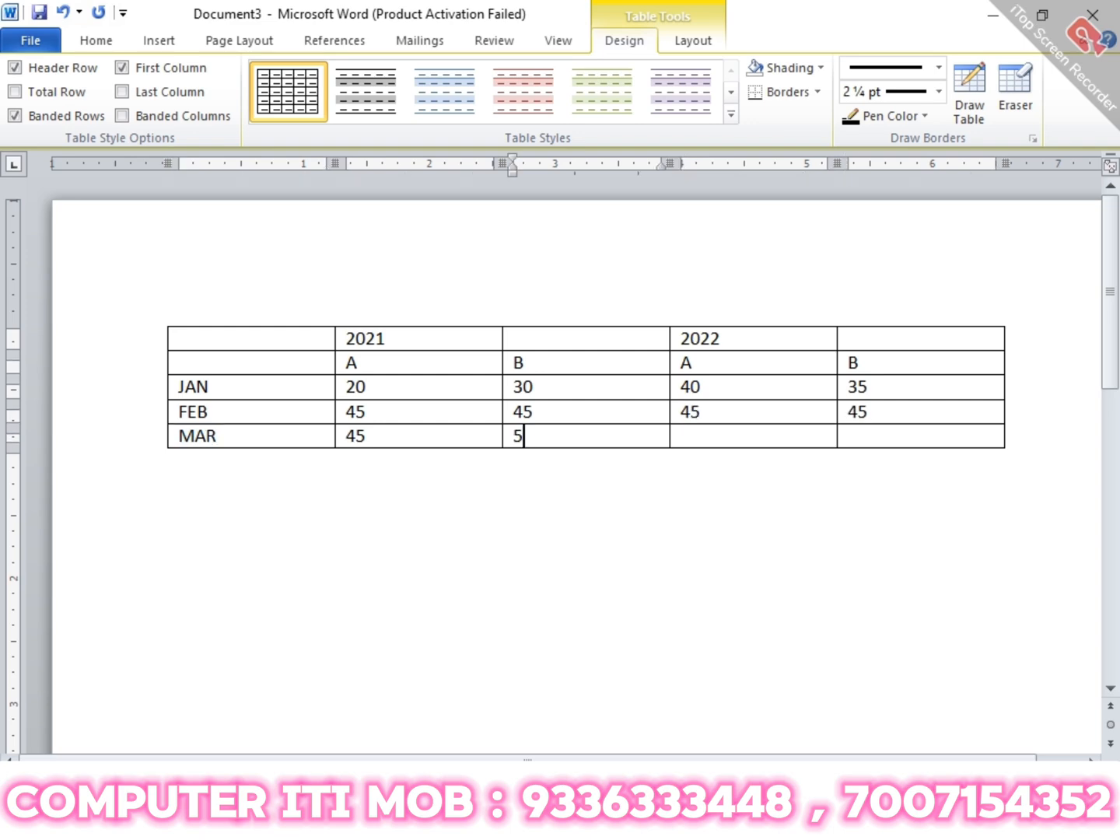
{"action": "key", "text": "Tab"}
{"action": "type", "text": "56"}
{"action": "key", "text": "Tab"}
{"action": "type", "text": "56"}
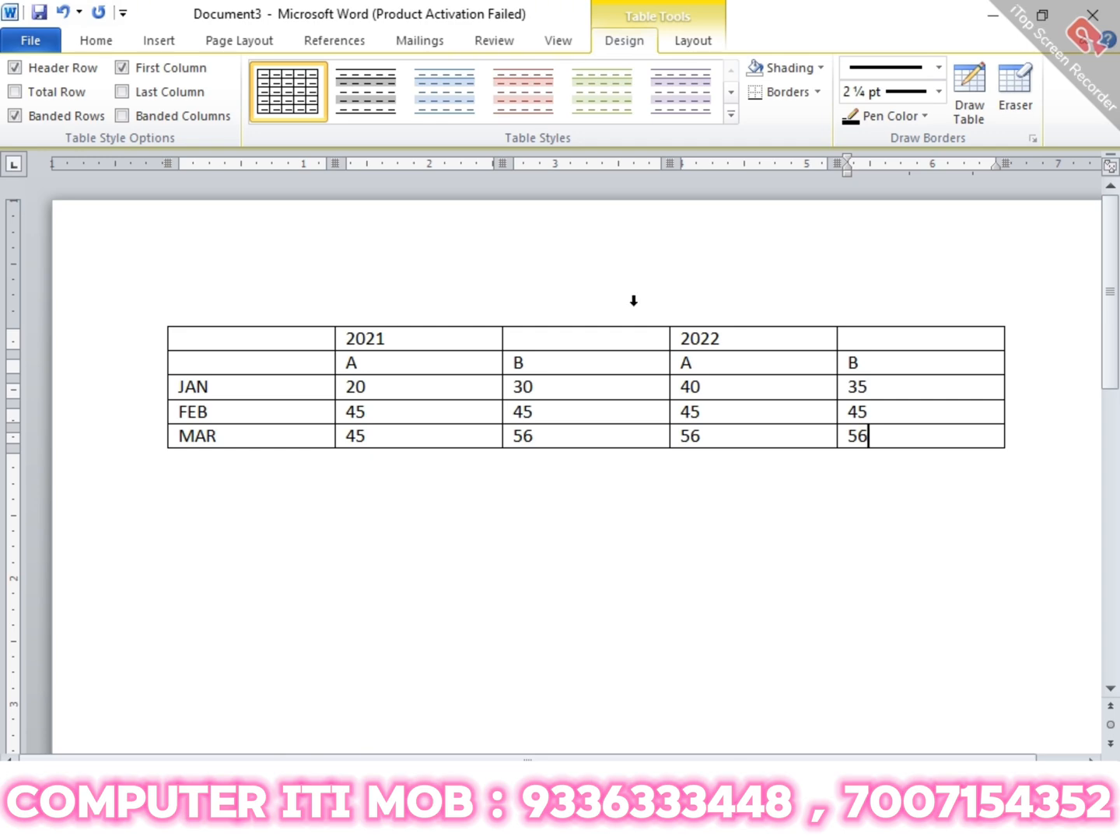
{"action": "key", "text": "alt+Tab"}
{"action": "left_click", "coordinate": [337, 343]}
{"action": "left_click_drag", "start_coordinate": [337, 344], "coordinate": [611, 344]}
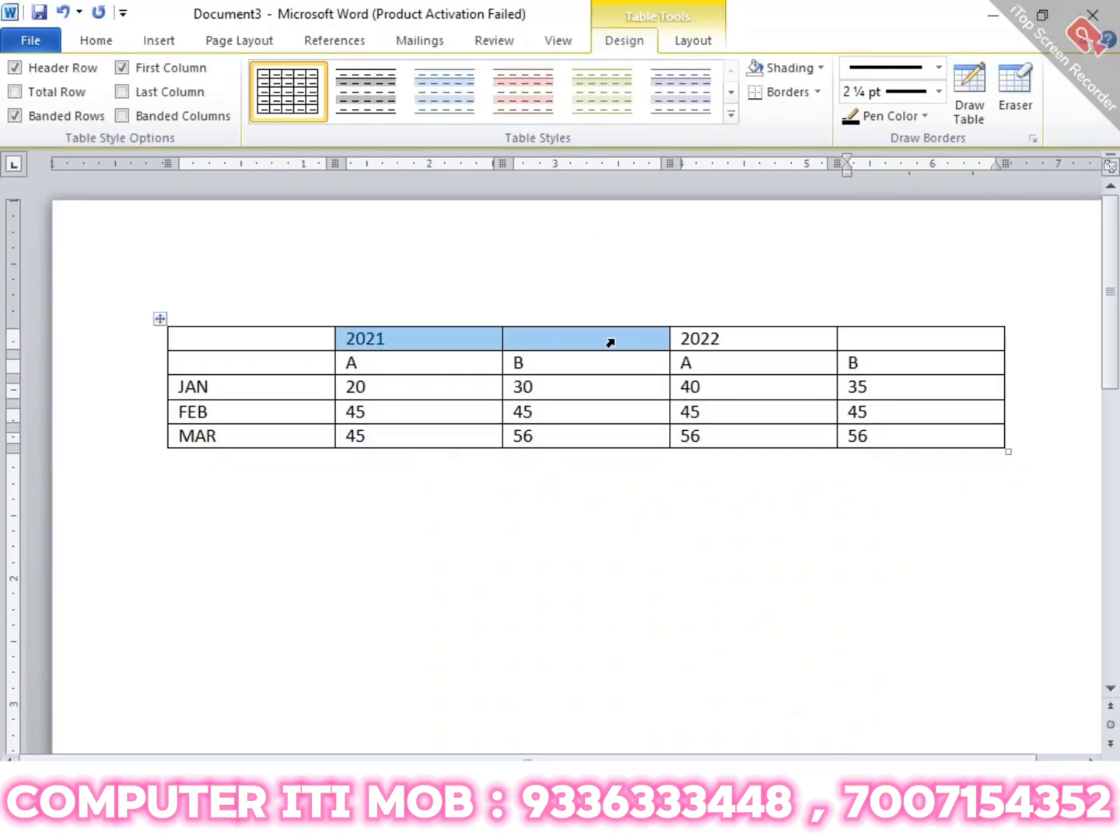
{"action": "left_click", "coordinate": [599, 431]}
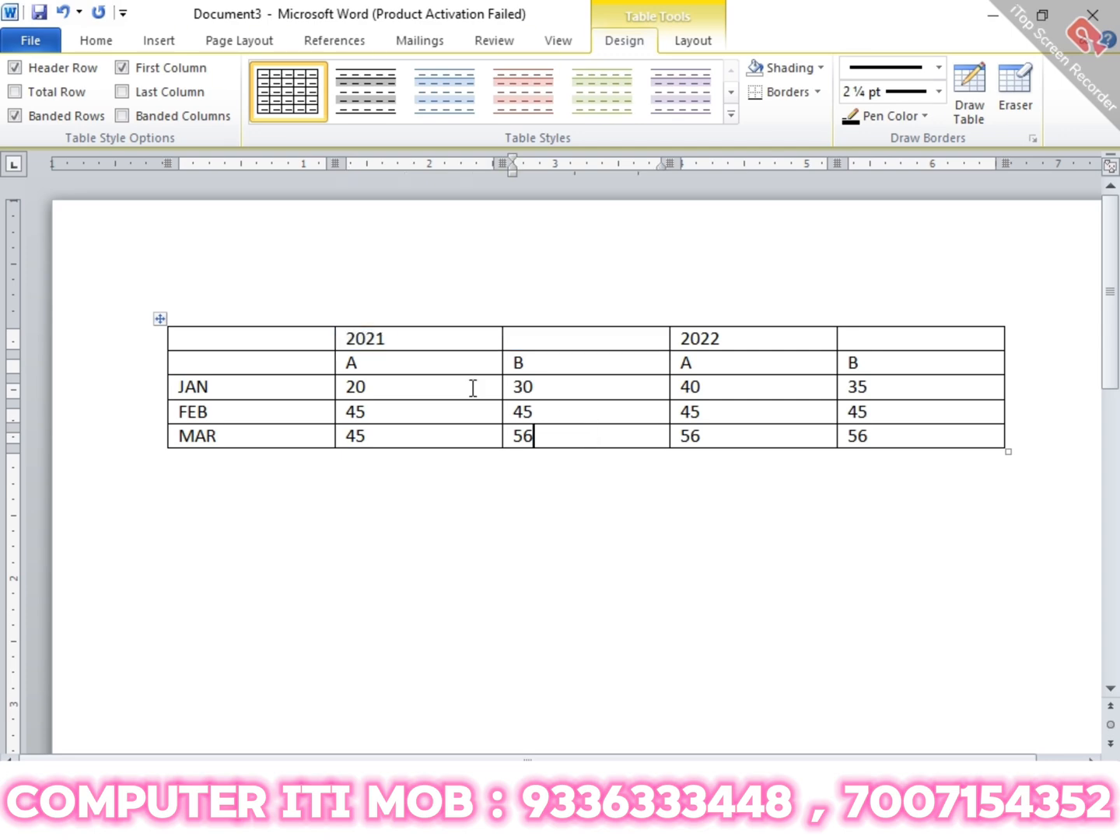
{"action": "left_click", "coordinate": [345, 339]}
{"action": "left_click_drag", "start_coordinate": [345, 340], "coordinate": [562, 336]}
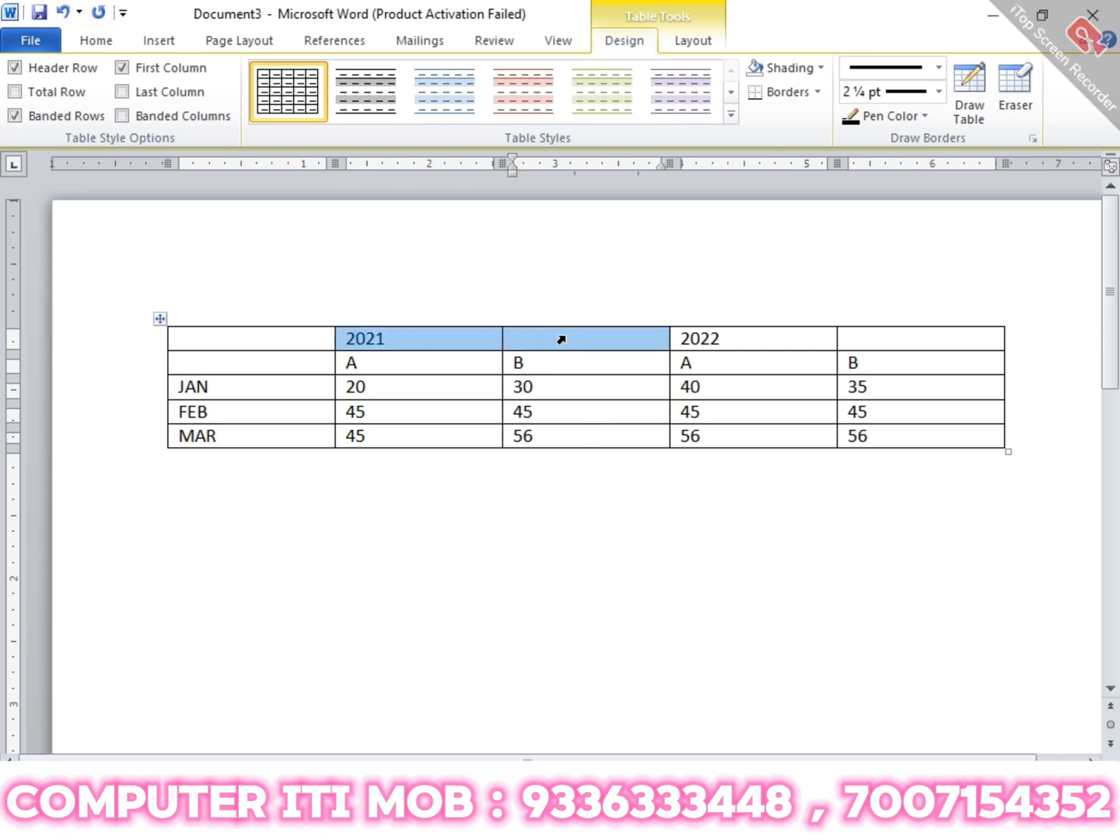
{"action": "left_click", "coordinate": [438, 336]}
- Merge the 2021 header cell with the empty cell beside it and centre its text
{"action": "key", "text": "Left"}
{"action": "key", "text": "Left"}
{"action": "key", "text": "Left"}
{"action": "key", "text": "Left"}
{"action": "key", "text": "Left"}
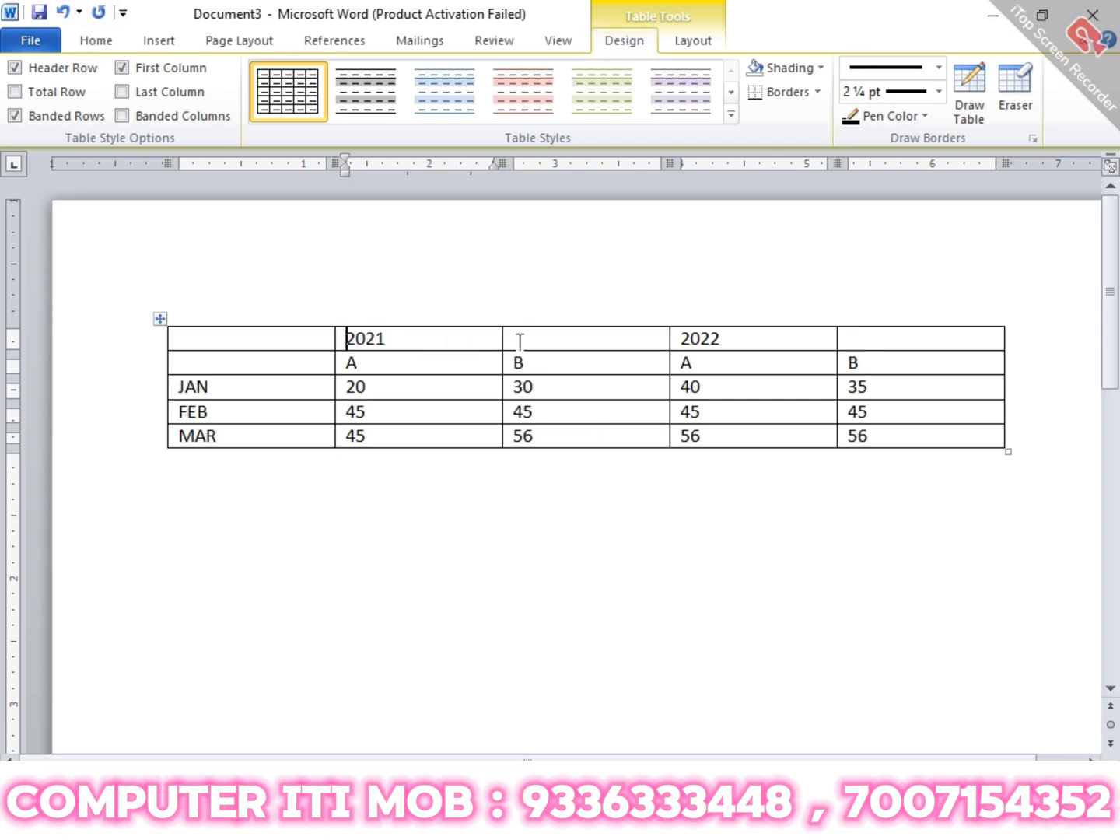
{"action": "key", "text": "Tab"}
{"action": "key", "text": "Right"}
{"action": "key", "text": "Left"}
{"action": "key", "text": "Left"}
{"action": "key", "text": "Left"}
{"action": "key", "text": "shift+Right"}
{"action": "key", "text": "shift+Right"}
{"action": "key", "text": "shift+Right"}
{"action": "key", "text": "shift+Right"}
{"action": "key", "text": "shift+Right"}
{"action": "key", "text": "shift+Right"}
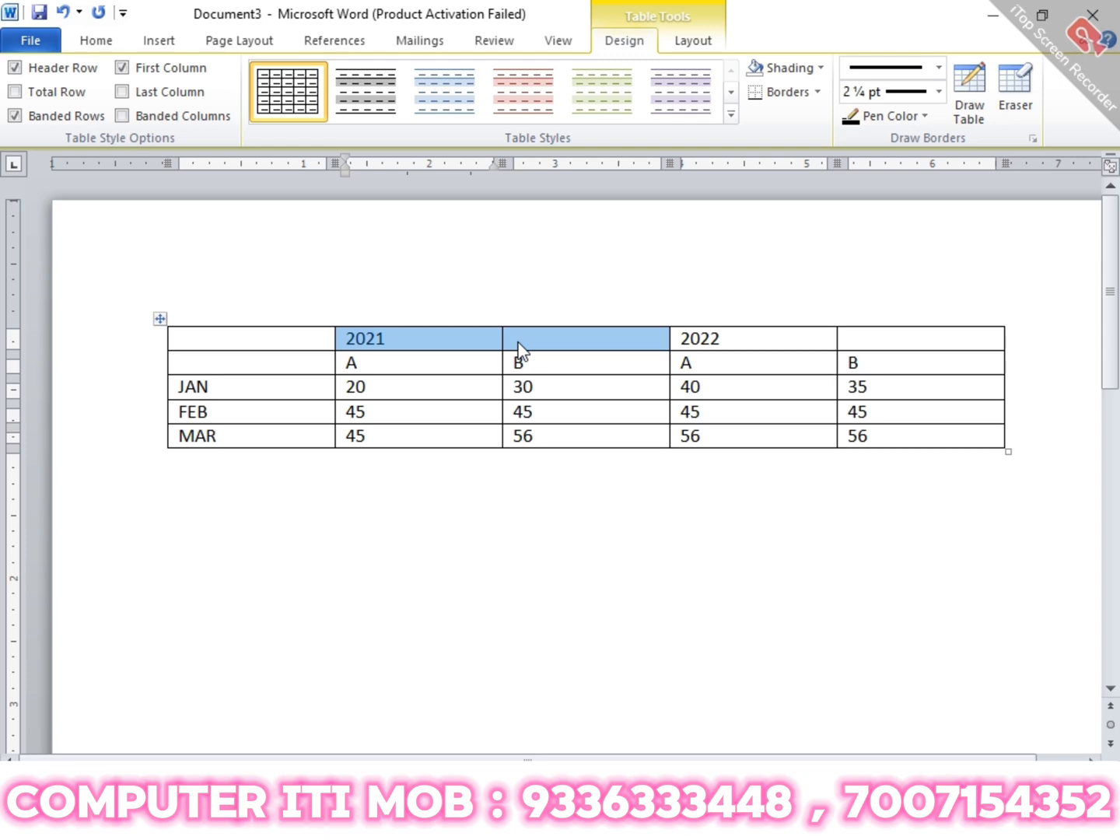
{"action": "left_click", "coordinate": [700, 44]}
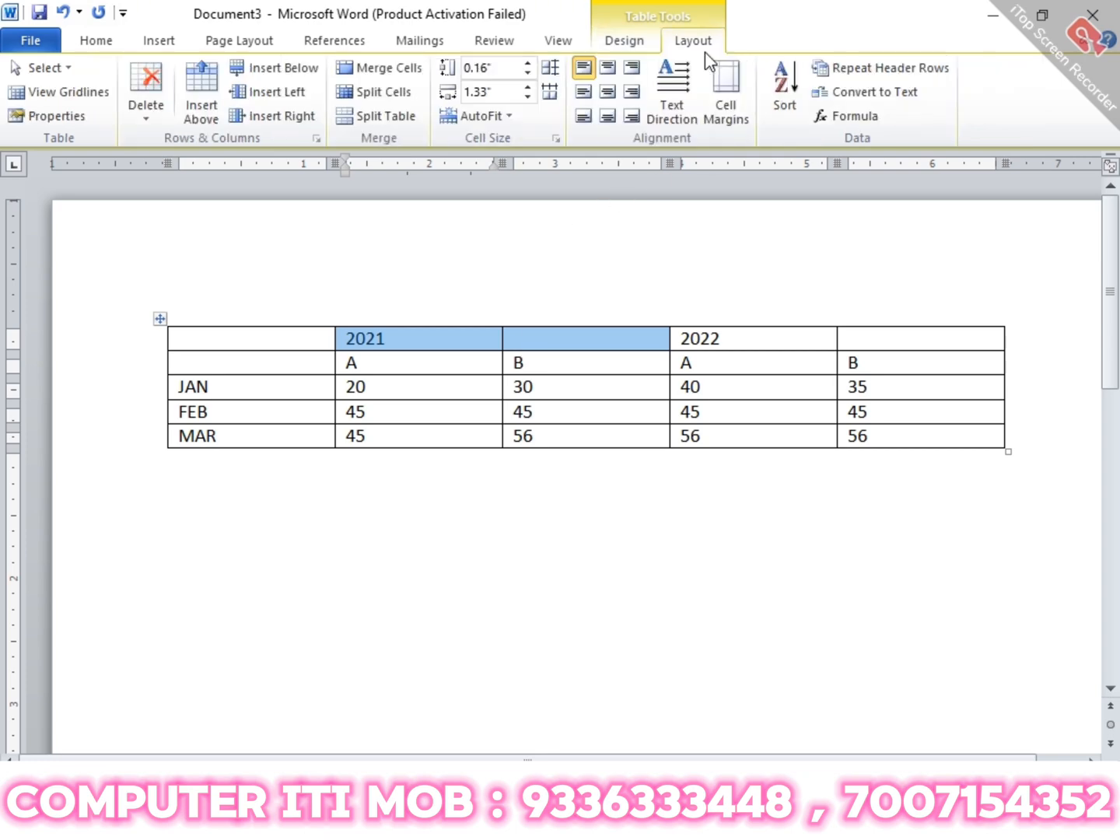
{"action": "left_click", "coordinate": [385, 78]}
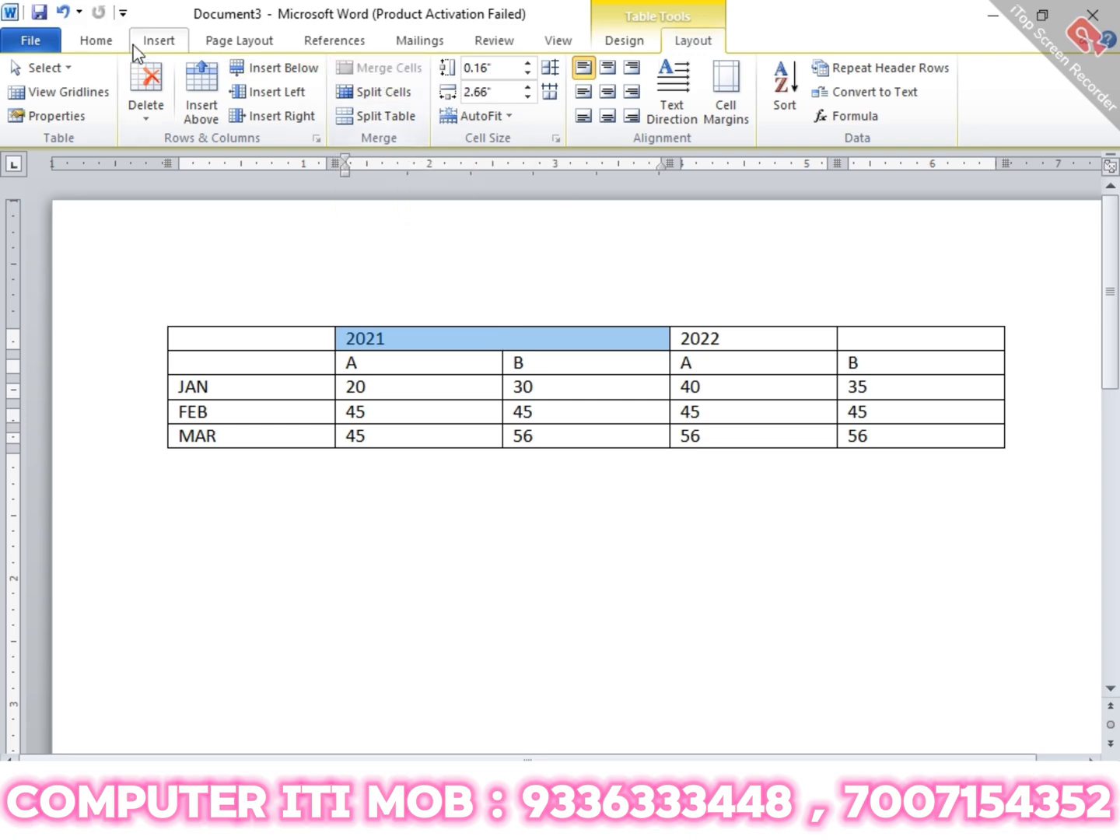
{"action": "left_click", "coordinate": [99, 44]}
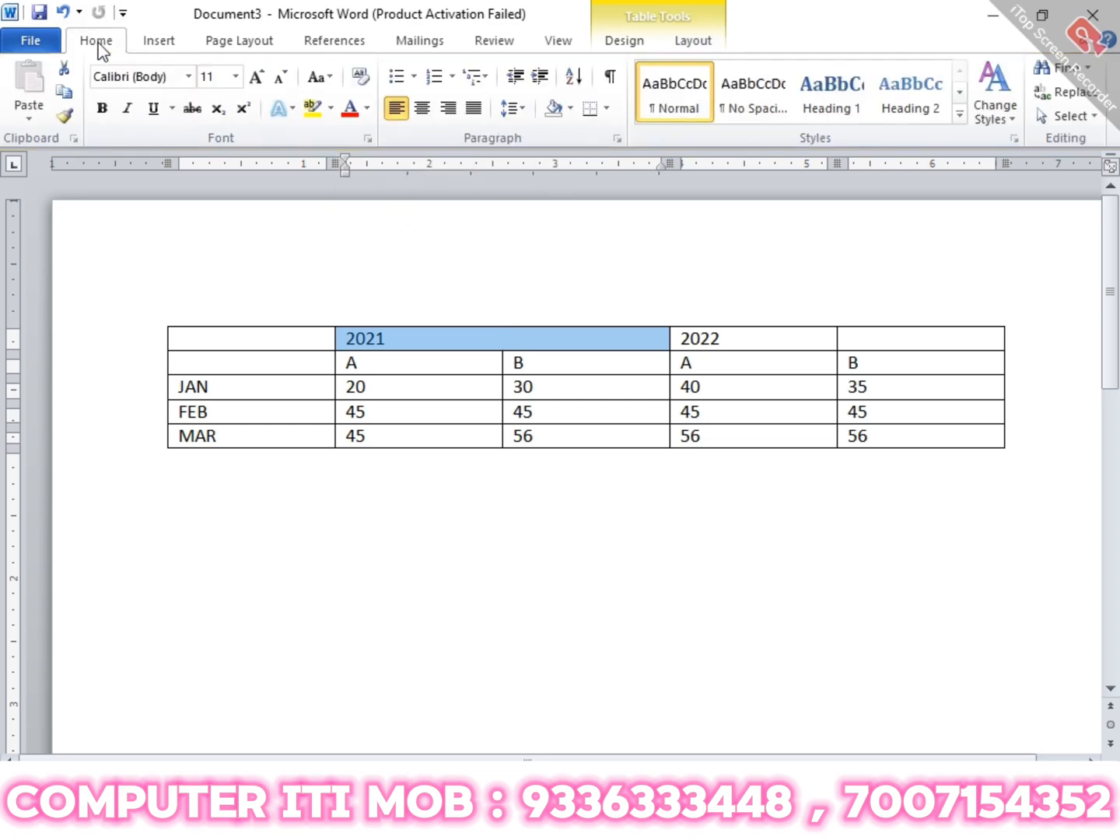
{"action": "left_click", "coordinate": [427, 116]}
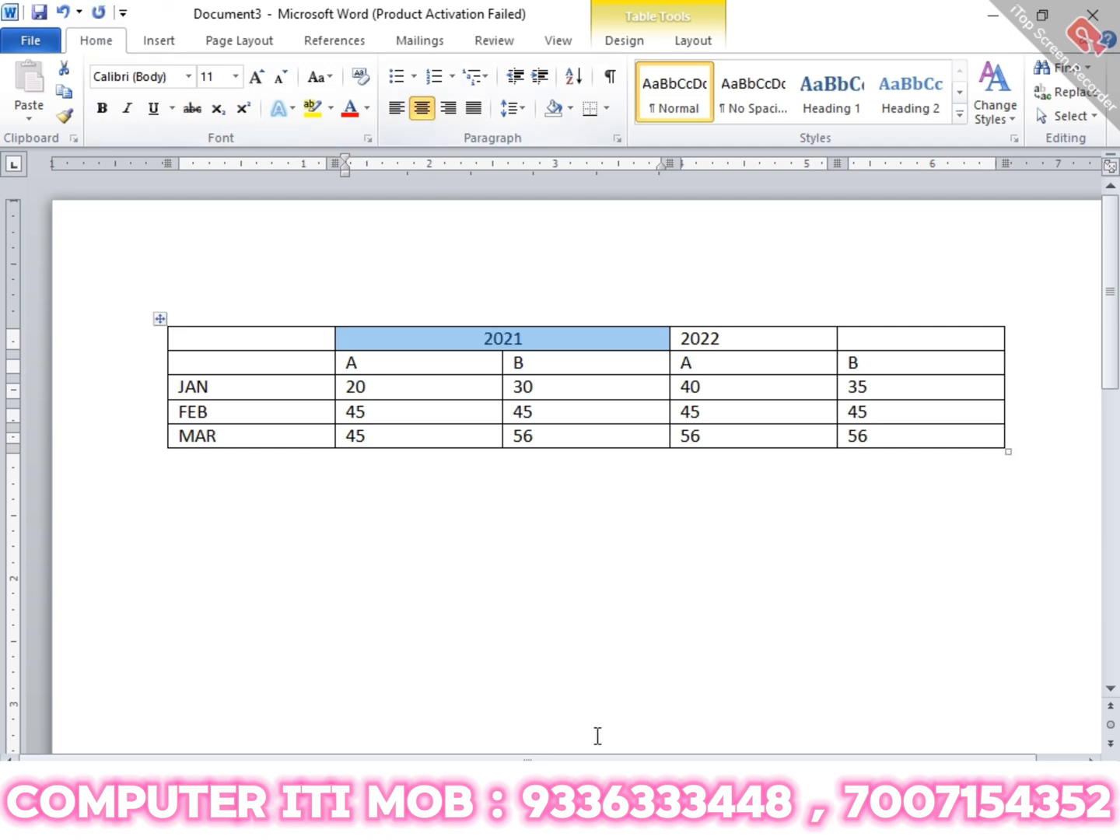
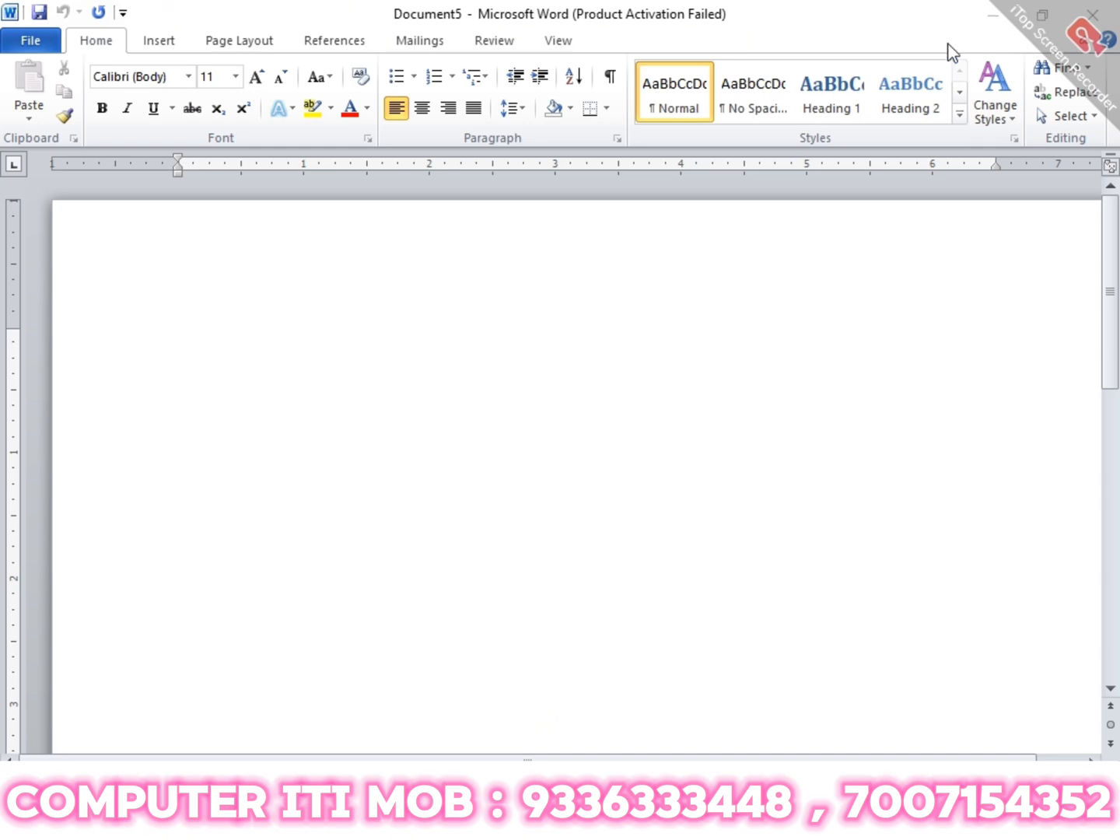
- Minimize the open Word documents, the exercise PDF and File Explorer one by one to look through them
{"action": "left_click", "coordinate": [988, 22]}
{"action": "left_click", "coordinate": [997, 18]}
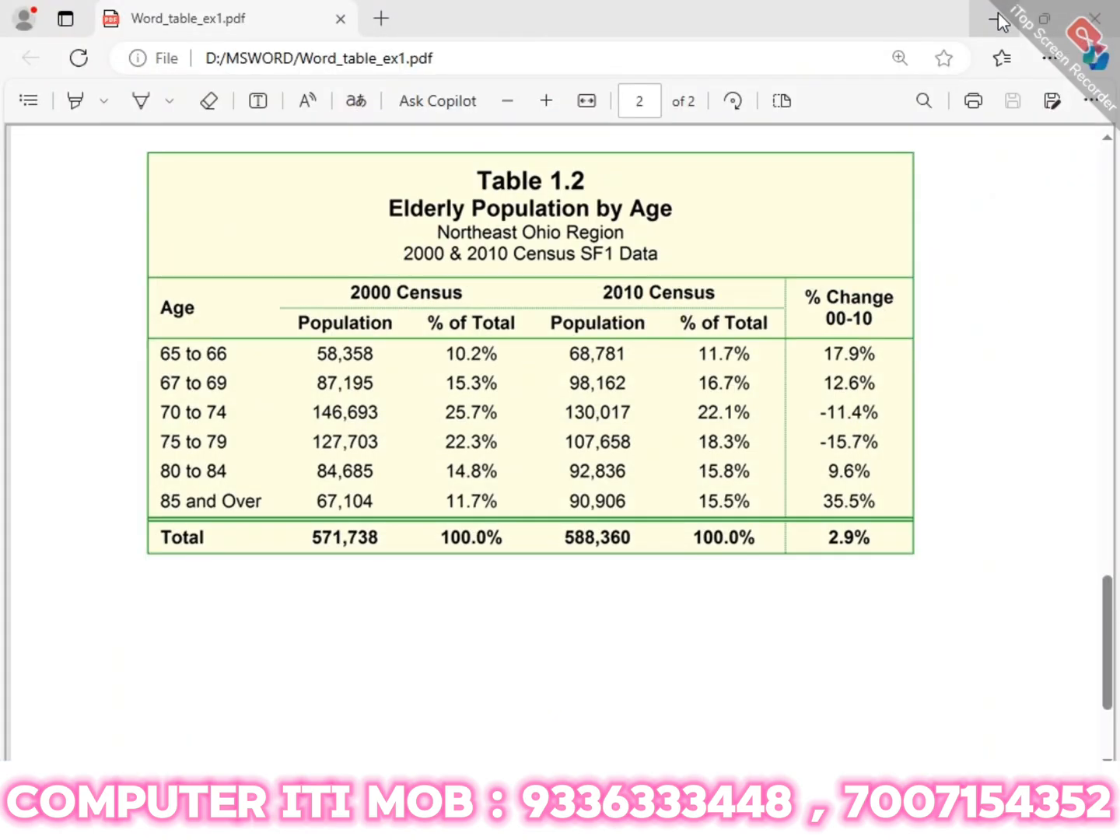
{"action": "left_click", "coordinate": [997, 17]}
{"action": "left_click", "coordinate": [998, 18]}
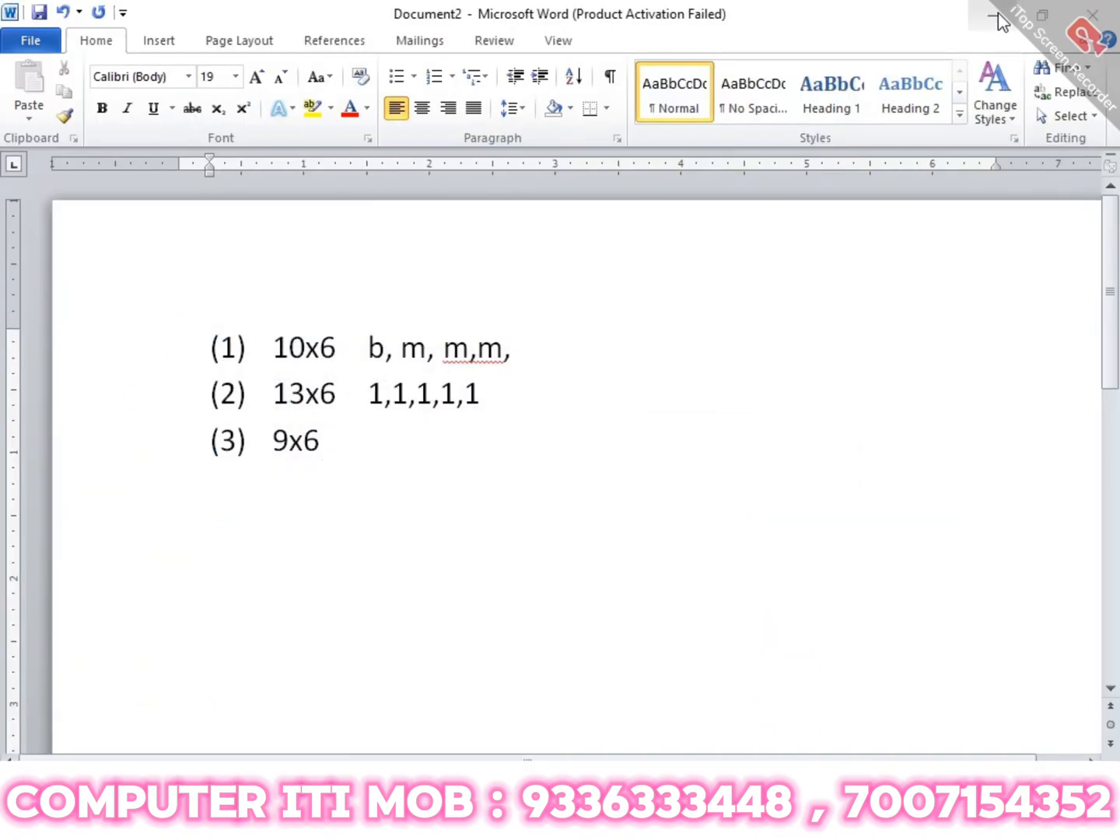
{"action": "left_click", "coordinate": [998, 17]}
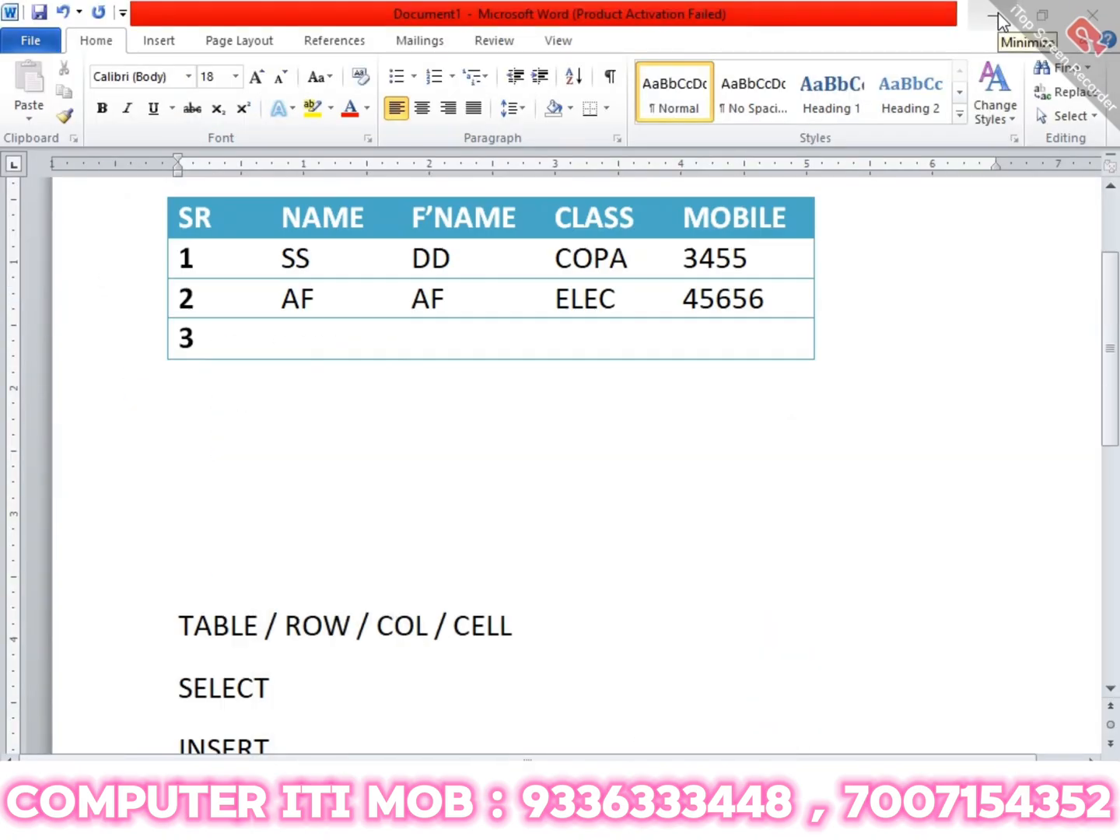
{"action": "left_click", "coordinate": [998, 18]}
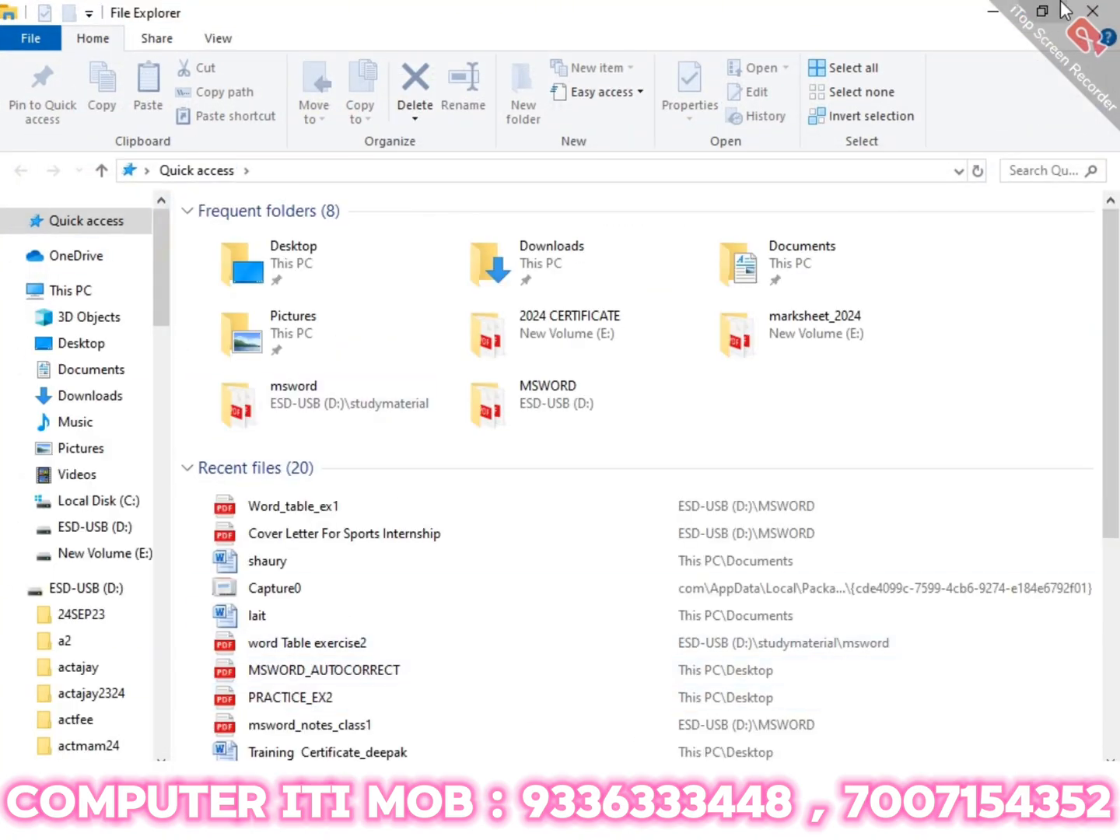
{"action": "left_click", "coordinate": [995, 11]}
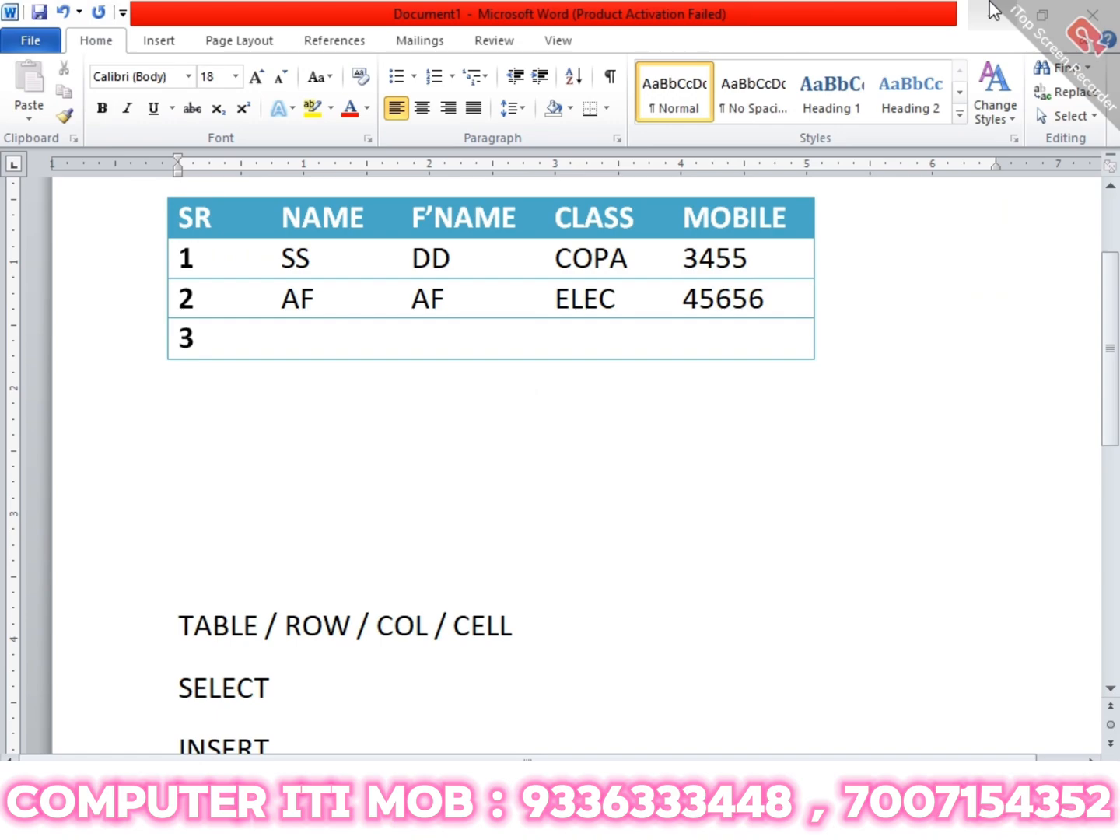
- Cycle through the open windows and switch to the blank Word document Document5
{"action": "key", "text": "alt+Tab"}
{"action": "key", "text": "alt+Tab"}
{"action": "key", "text": "Tab"}
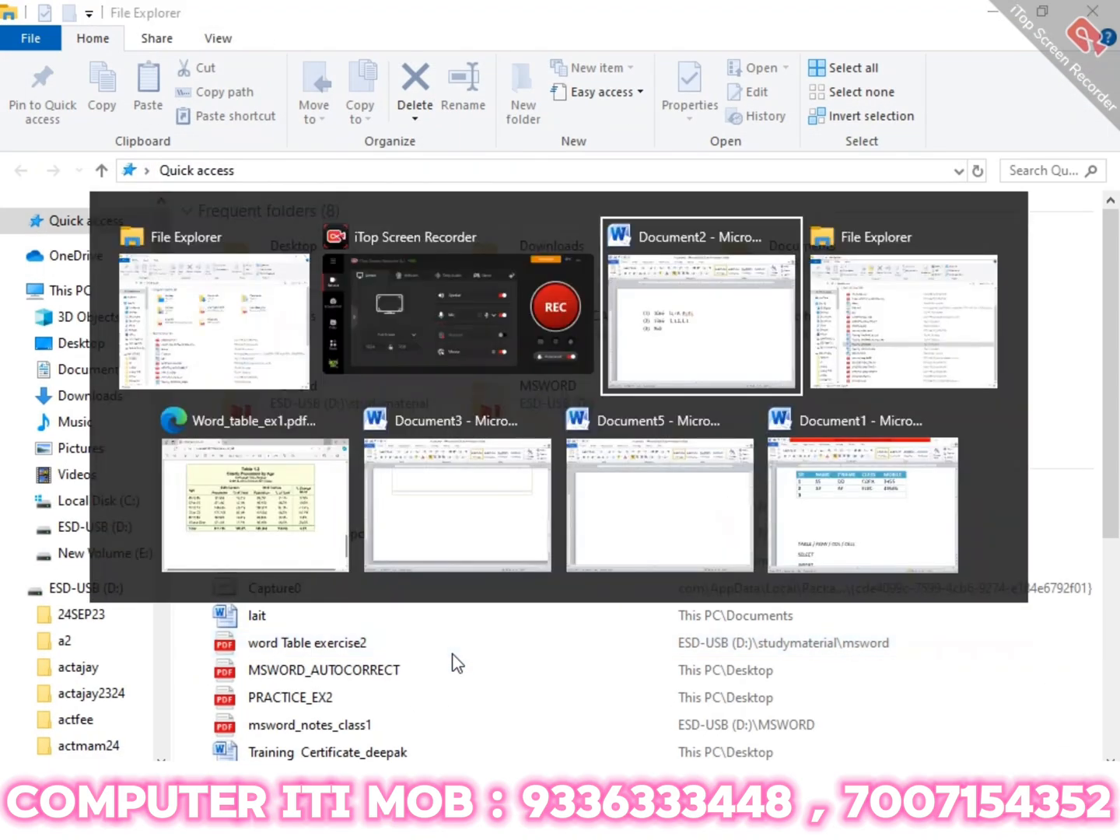
{"action": "key", "text": "alt+Tab"}
{"action": "key", "text": "alt+Tab"}
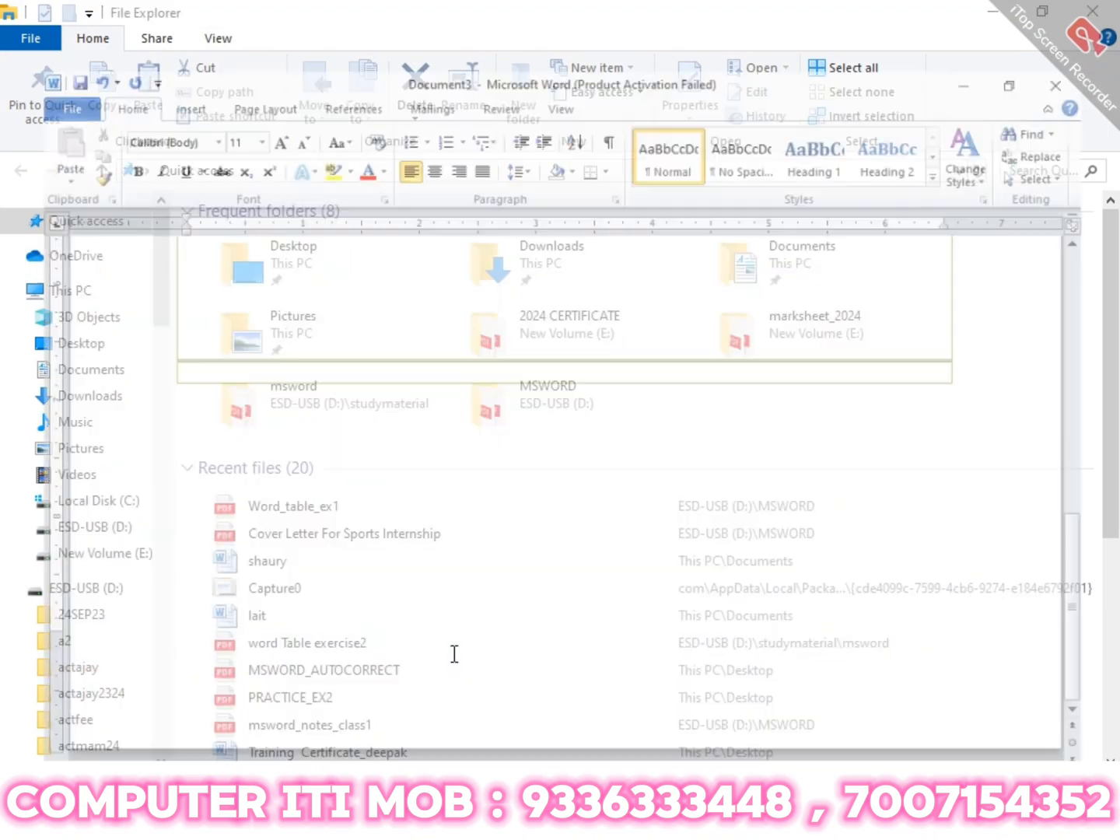
{"action": "key", "text": "alt+Tab"}
{"action": "key", "text": "Tab"}
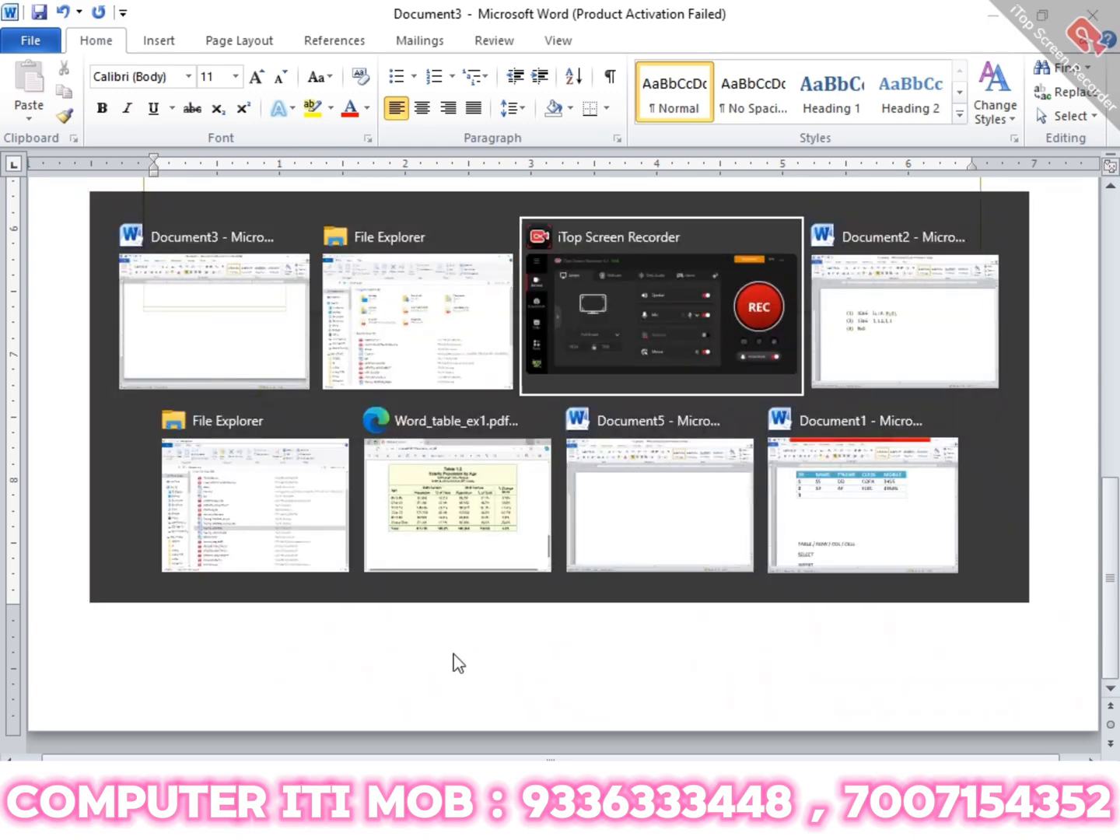
{"action": "key", "text": "Tab"}
{"action": "key", "text": "Tab"}
{"action": "key", "text": "Tab"}
{"action": "key", "text": "Tab"}
{"action": "key", "text": "Tab"}
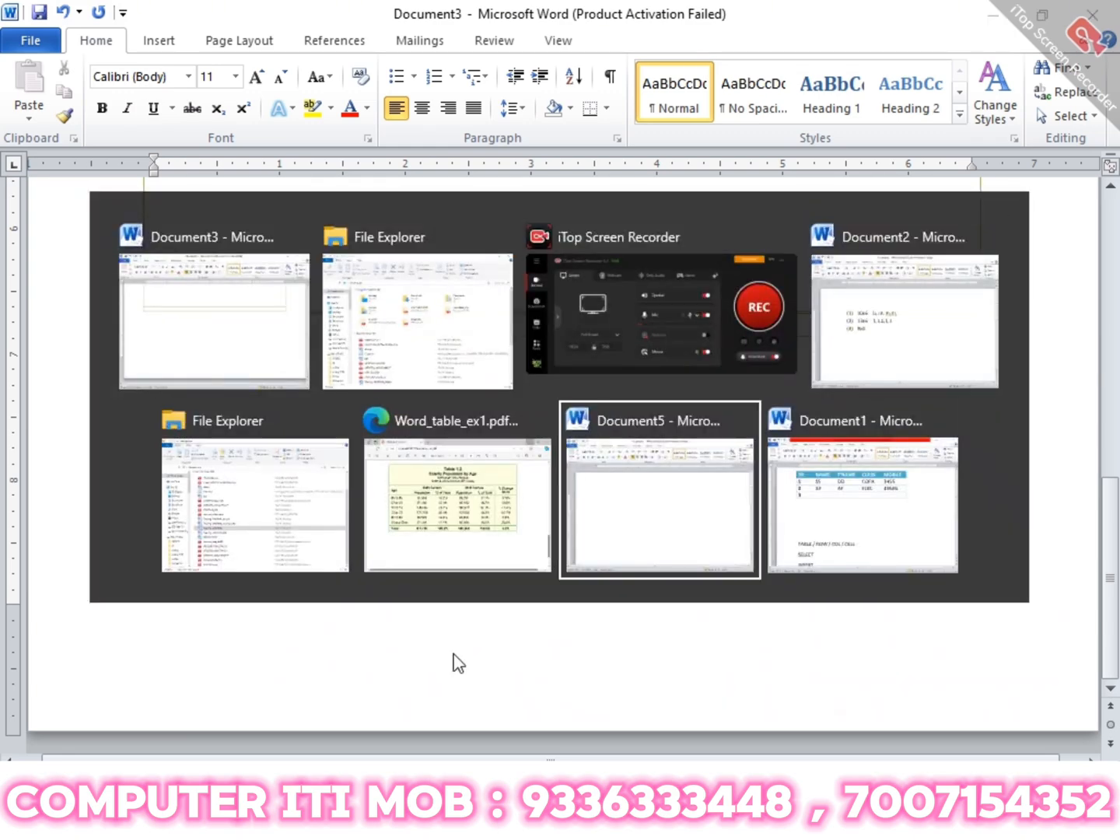
{"action": "key", "text": "alt+Tab"}
{"action": "key", "text": "Tab"}
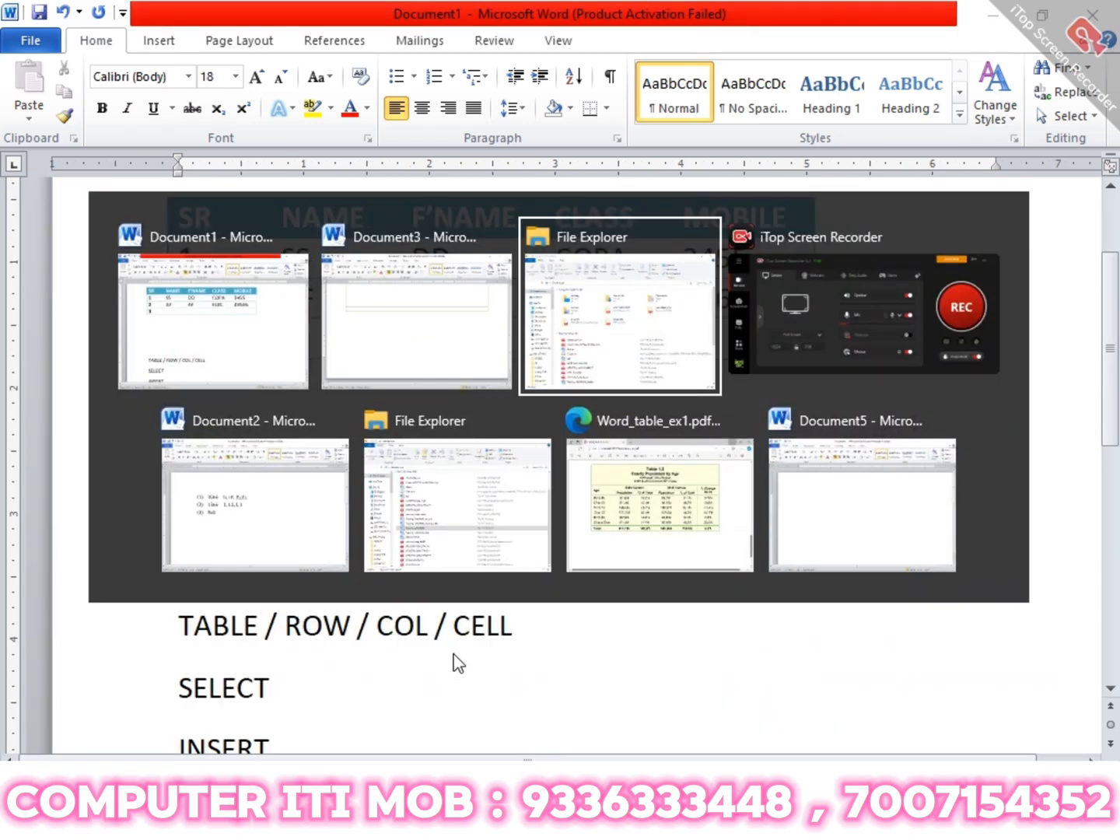
{"action": "key", "text": "alt+Tab"}
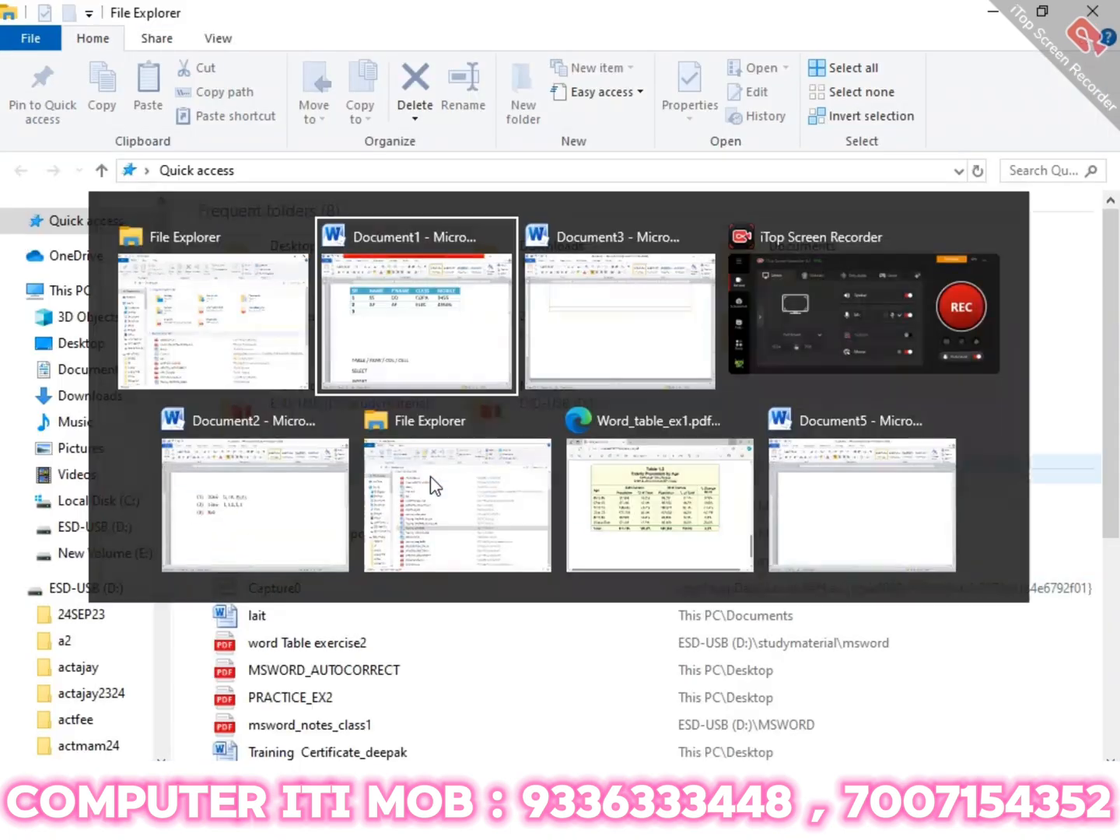
{"action": "key", "text": "Tab"}
{"action": "key", "text": "Tab"}
{"action": "key", "text": "Tab"}
{"action": "key", "text": "Tab"}
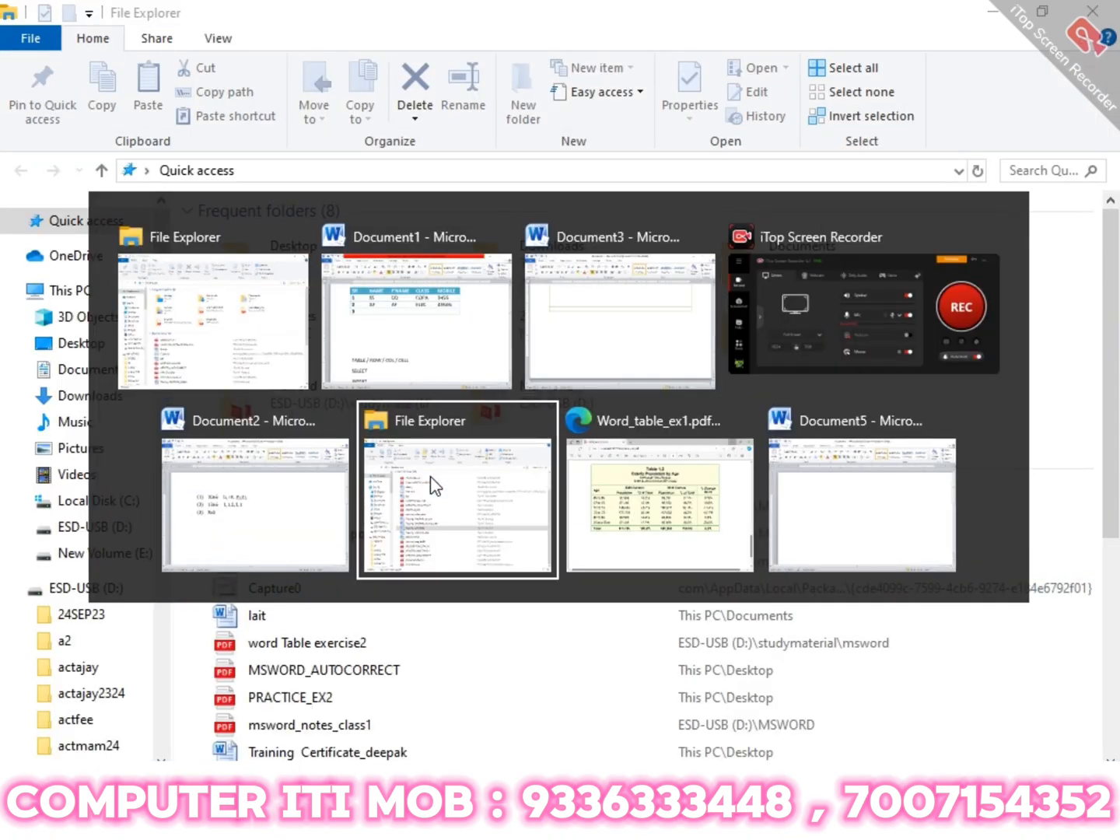
{"action": "key", "text": "Tab"}
{"action": "key", "text": "Tab"}
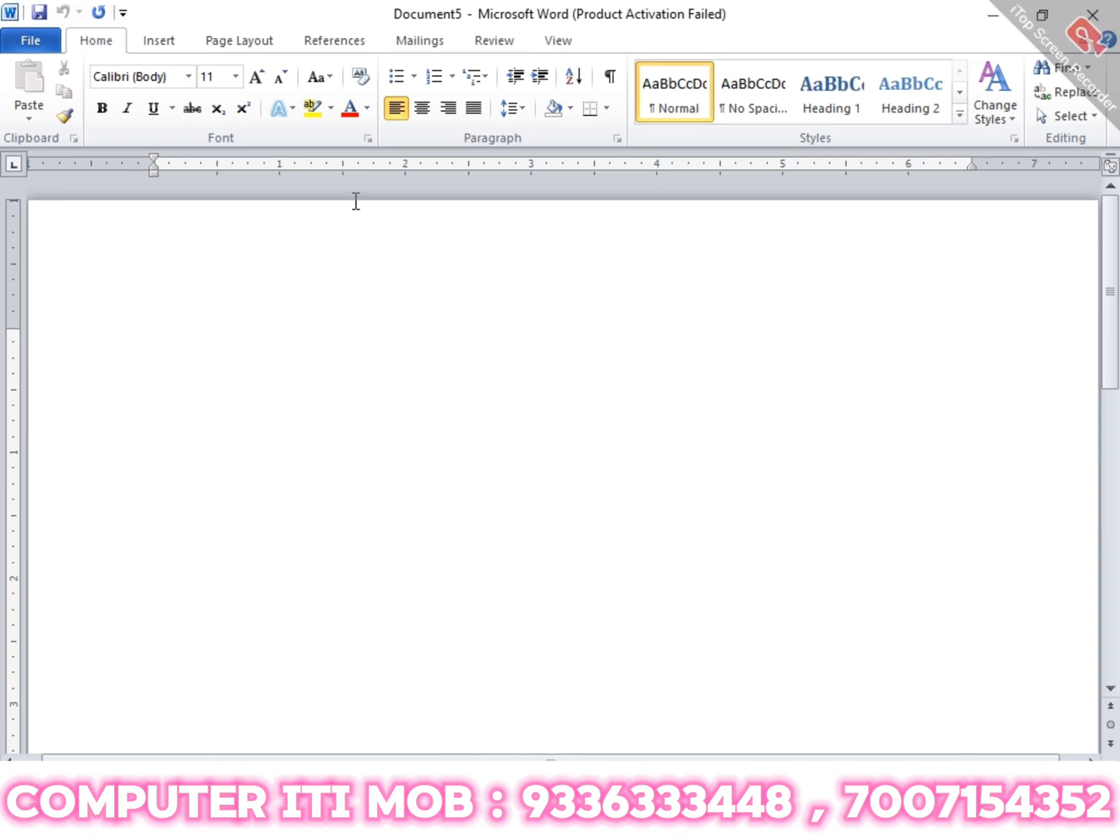
- Insert a table of three columns and six rows, with the middle column about half an inch wide and the last reaching the right margin
{"action": "left_click", "coordinate": [159, 41]}
{"action": "left_click", "coordinate": [136, 92]}
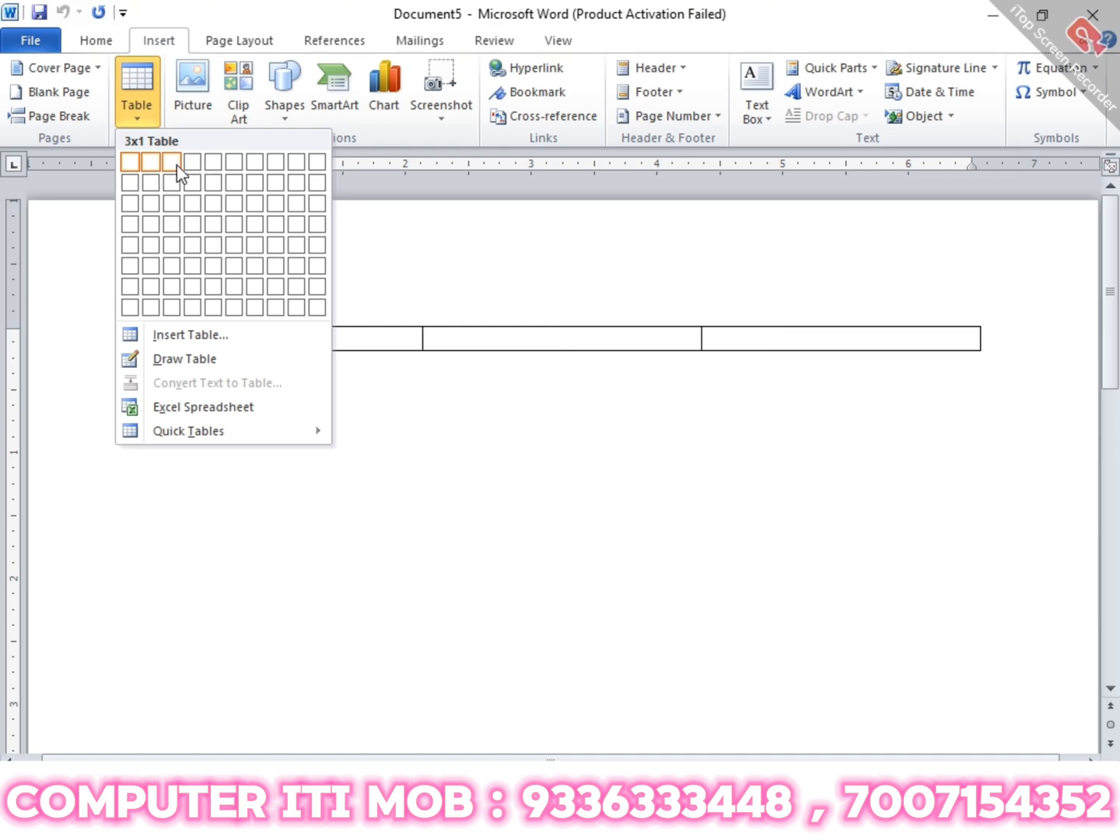
{"action": "left_click", "coordinate": [171, 266]}
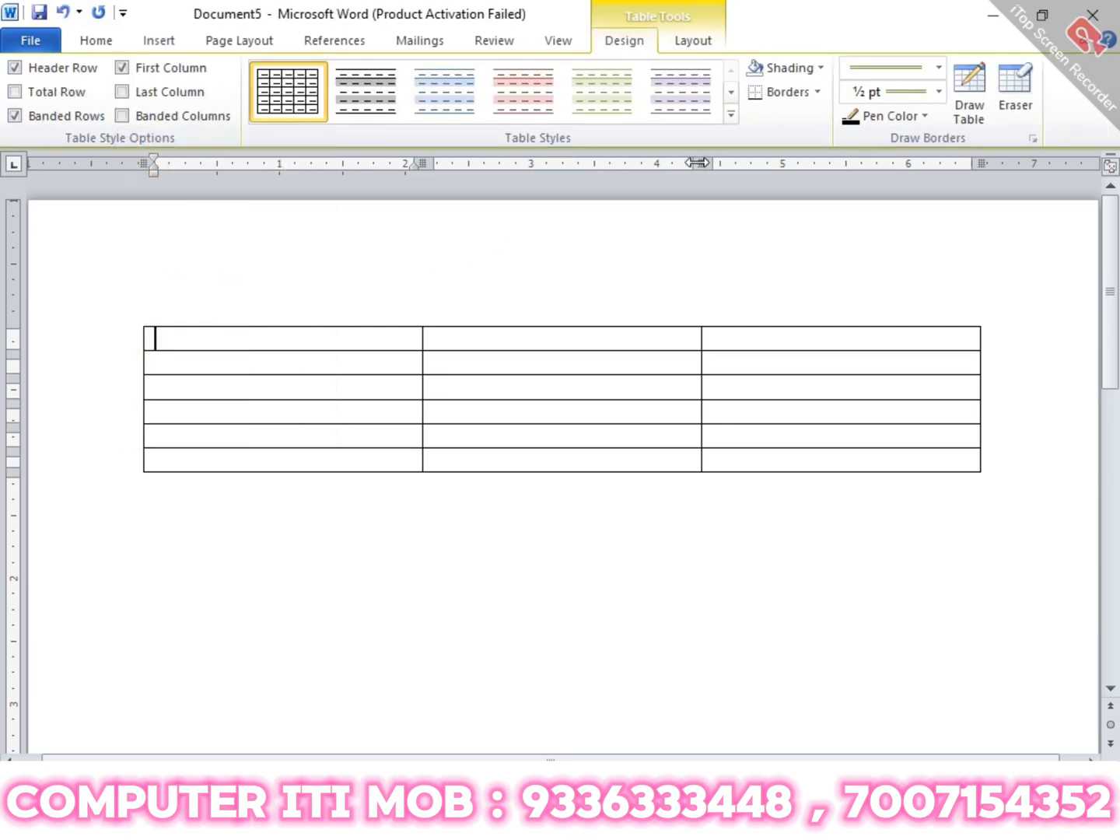
{"action": "left_click_drag", "start_coordinate": [697, 163], "coordinate": [492, 159]}
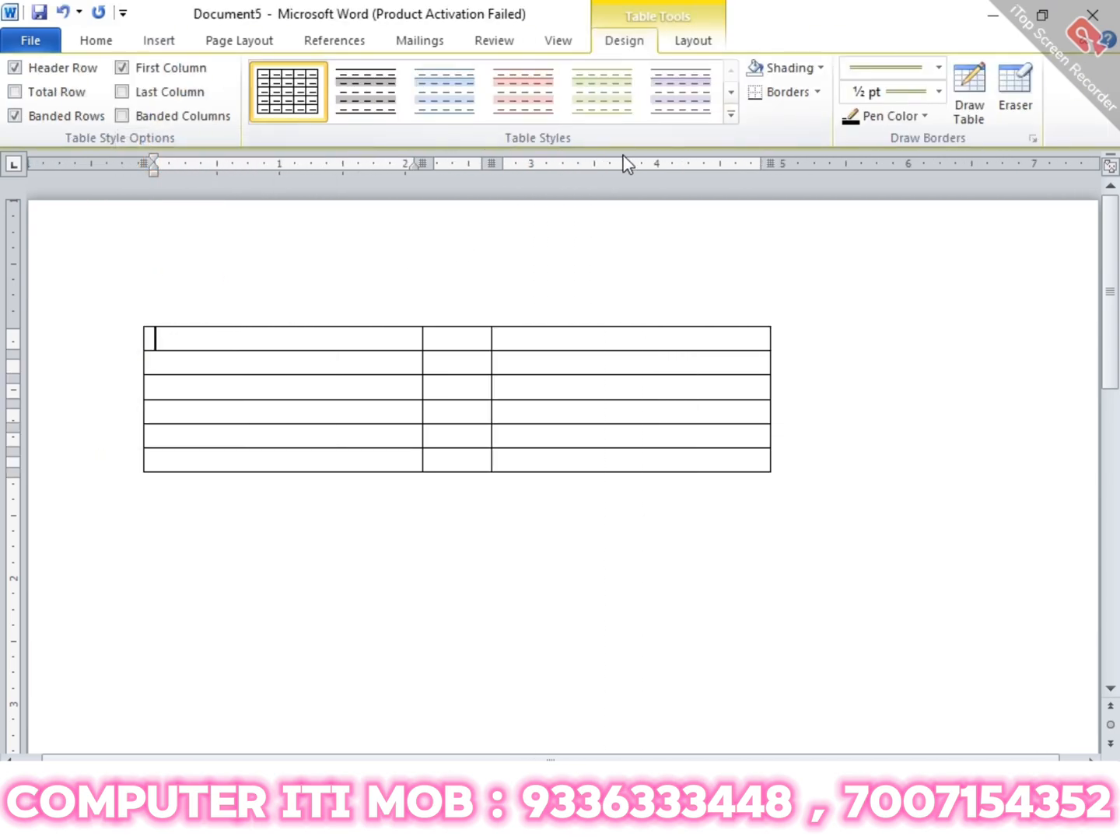
{"action": "left_click_drag", "start_coordinate": [774, 163], "coordinate": [980, 162]}
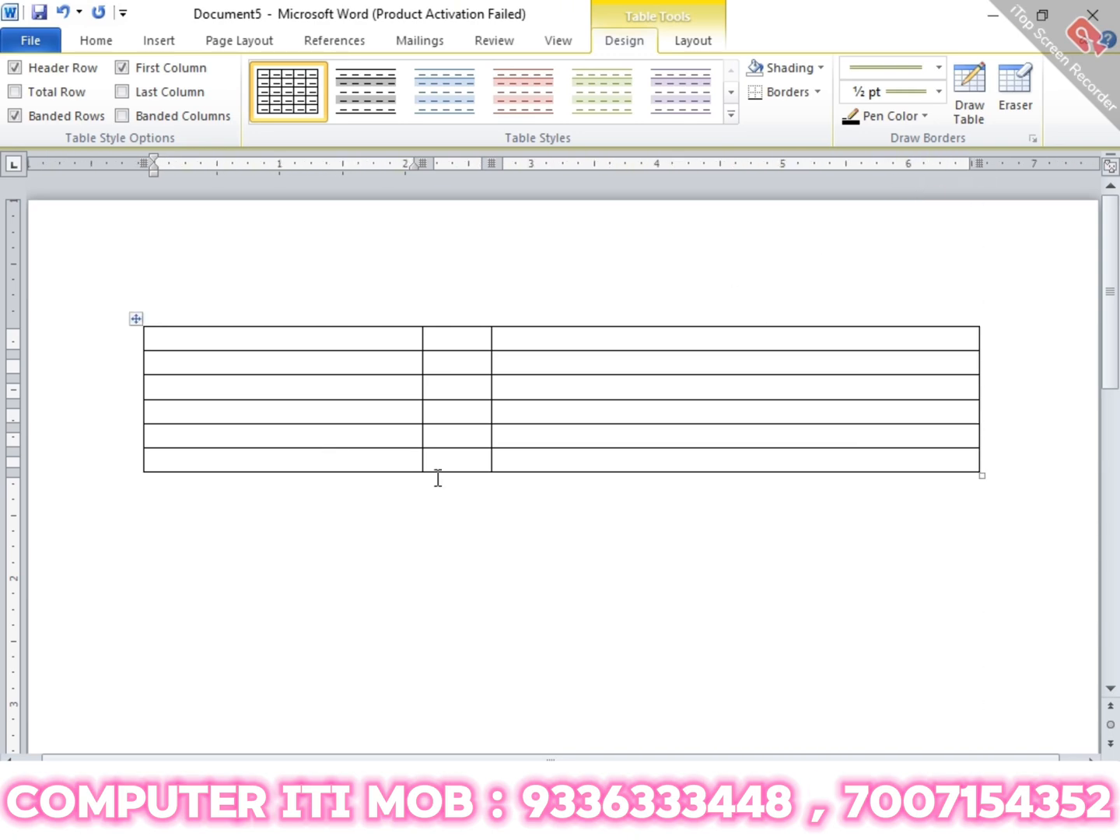
- Fill the first row with Name, a colon and the sample text sdasdfg
{"action": "type", "text": "name"}
{"action": "key", "text": "Tab"}
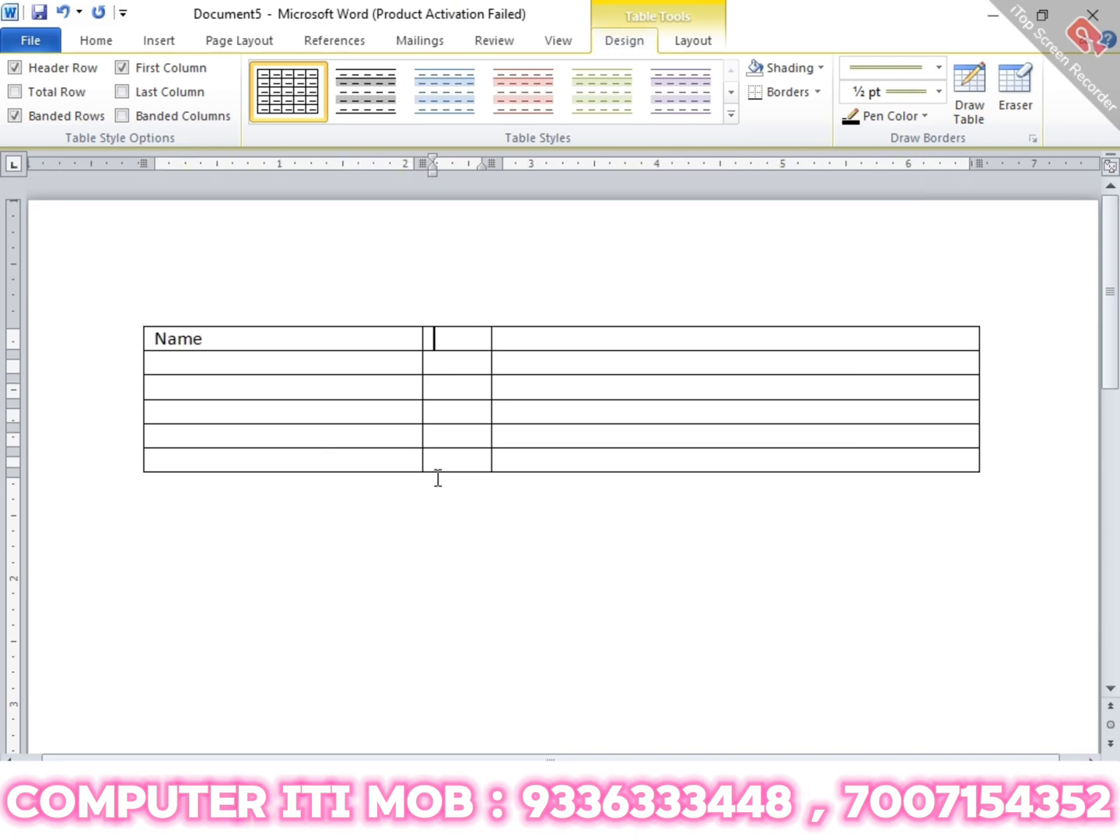
{"action": "type", "text": ":"}
{"action": "key", "text": "Tab"}
{"action": "type", "text": "sdasdfg"}
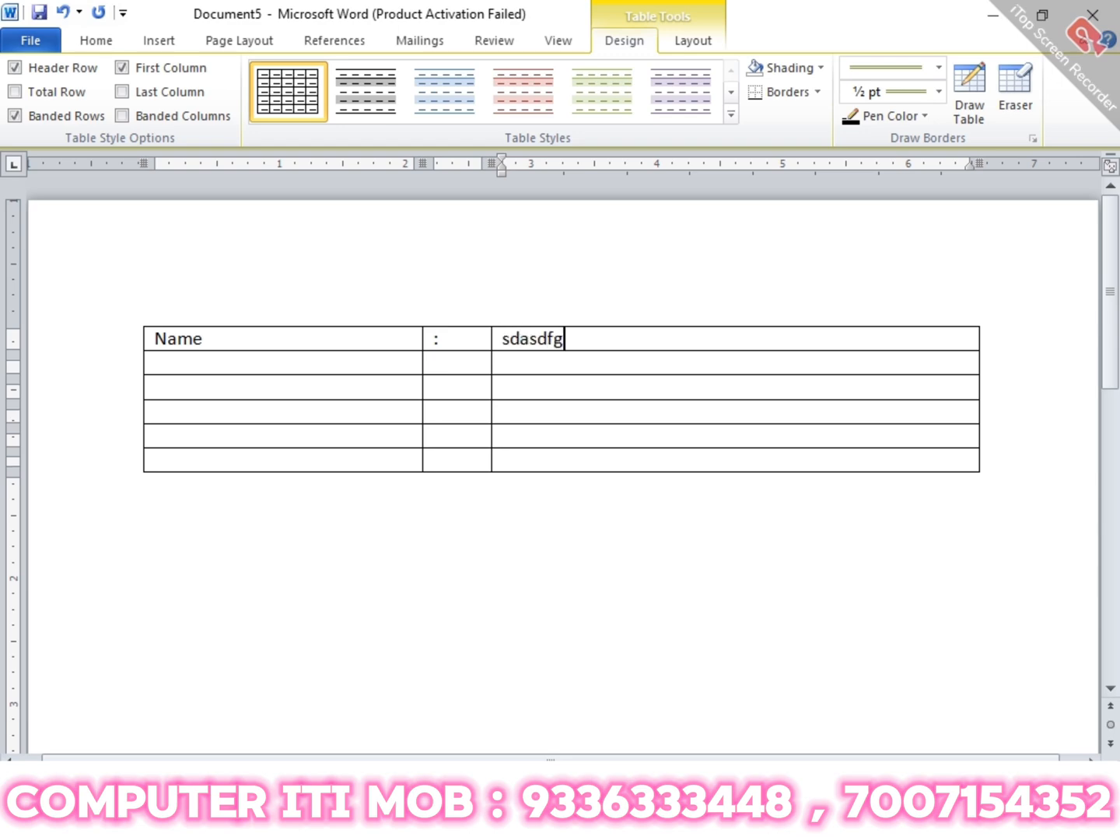
- Leave the second row blank and fill the third row with fname, a colon and asdfadf
{"action": "key", "text": "Tab"}
{"action": "key", "text": "Tab"}
{"action": "key", "text": "Tab"}
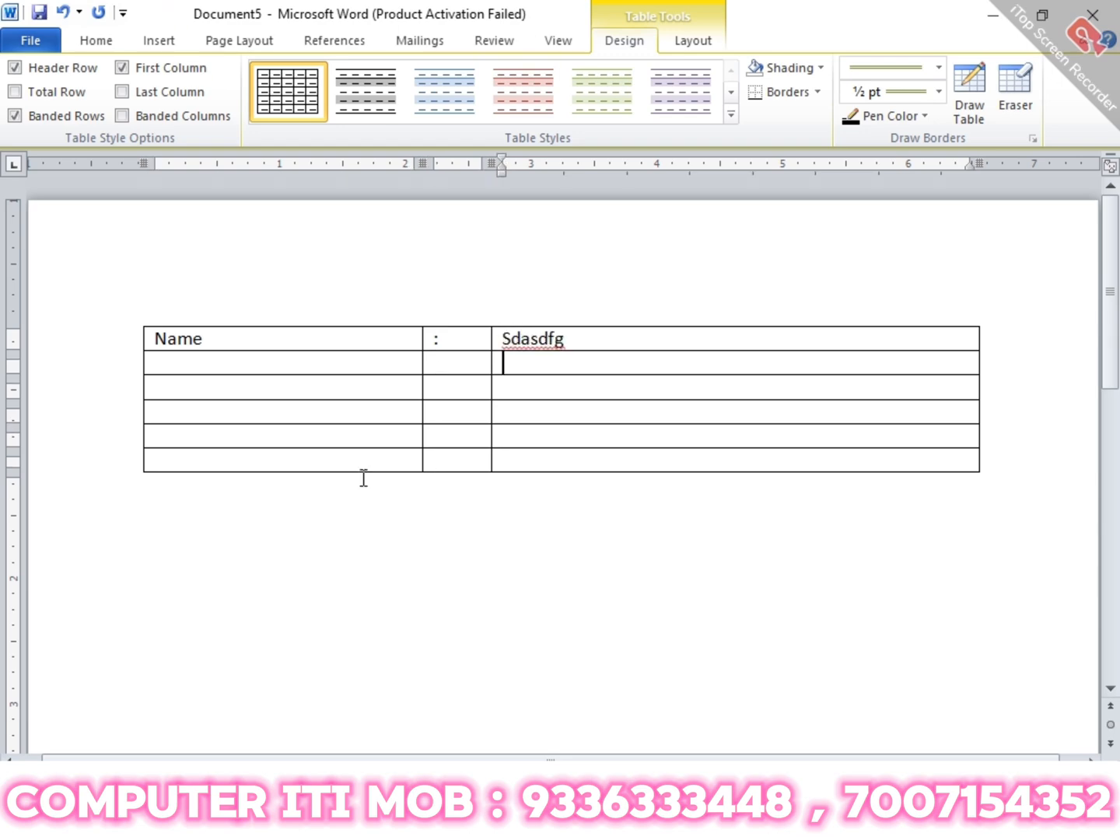
{"action": "left_click", "coordinate": [253, 389]}
{"action": "type", "text": "fname"}
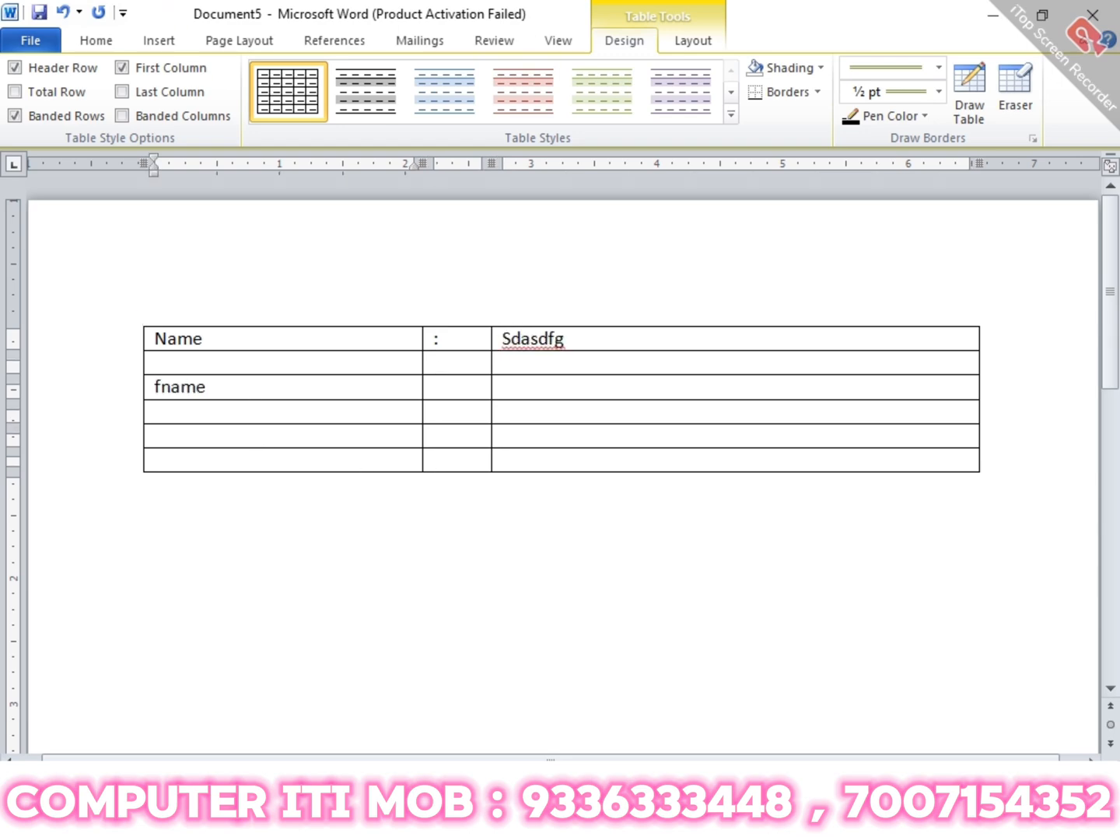
{"action": "key", "text": "Tab"}
{"action": "key", "text": "Tab"}
{"action": "key", "text": "shift+Tab"}
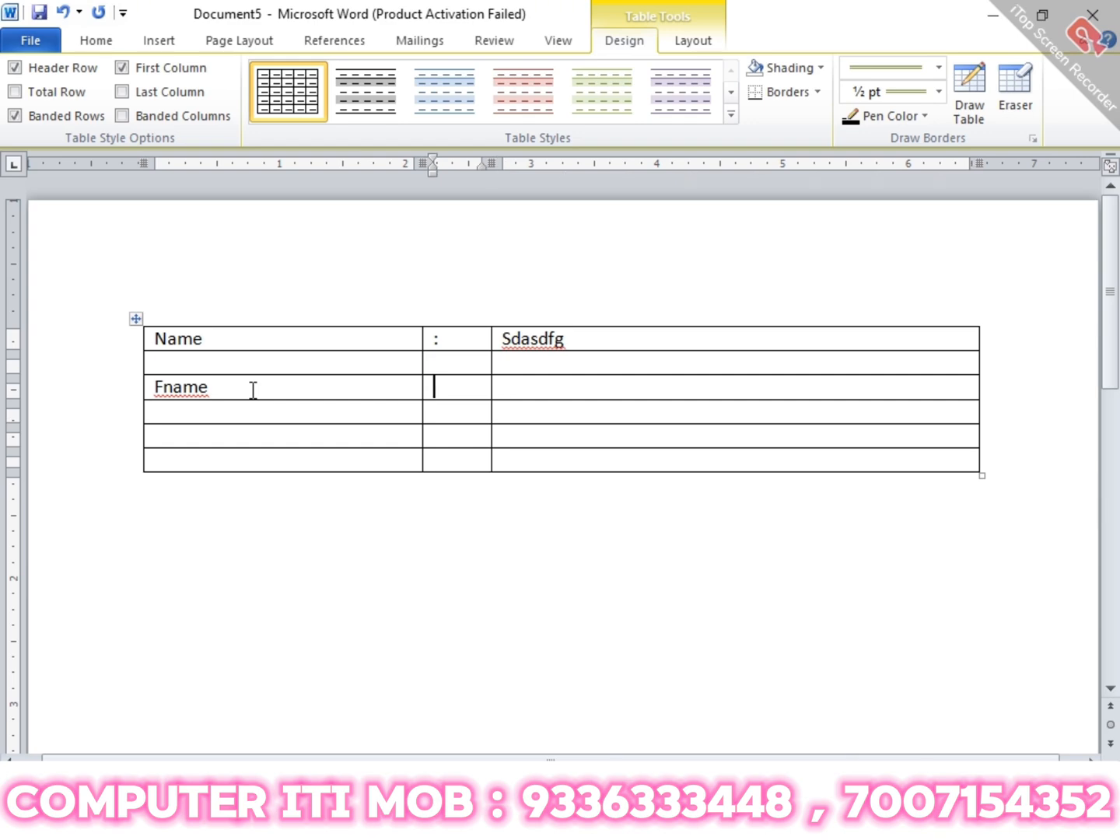
{"action": "type", "text": ":"}
{"action": "key", "text": "Tab"}
{"action": "type", "text": "asdfadf"}
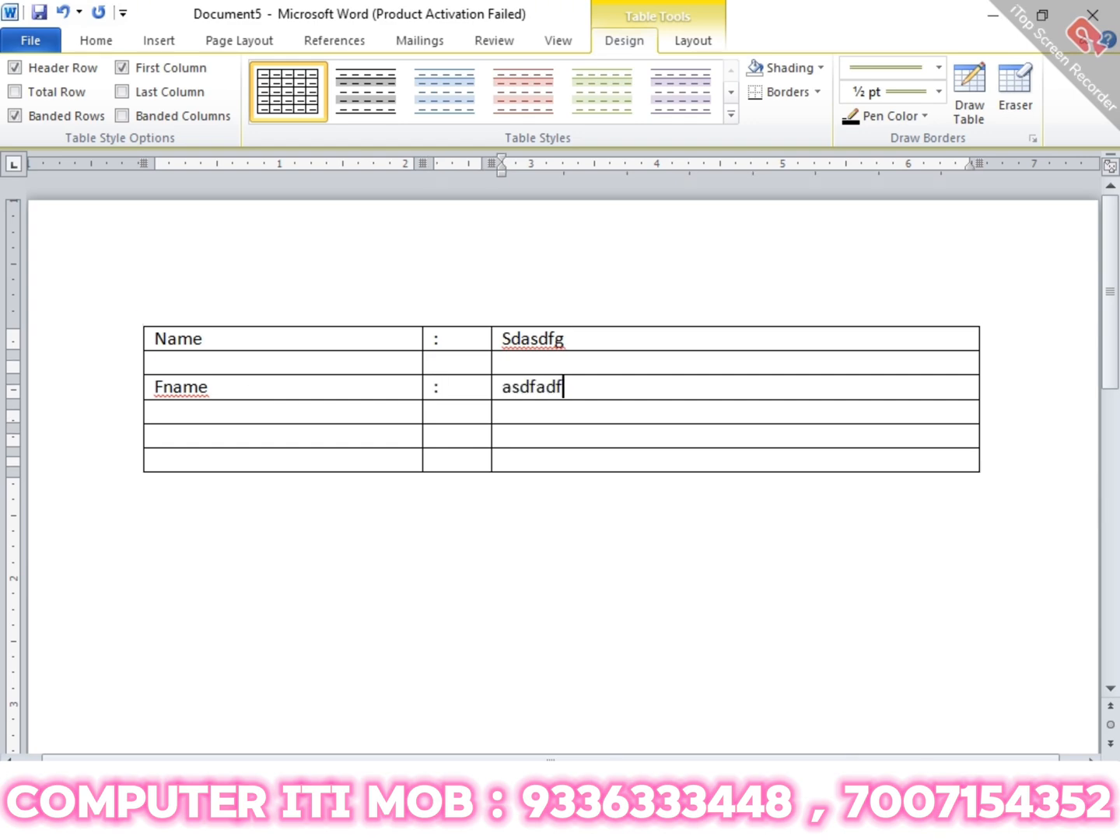
- Enter asdadf in the first cell of the fifth row and a colon in its second cell
{"action": "left_click", "coordinate": [164, 438]}
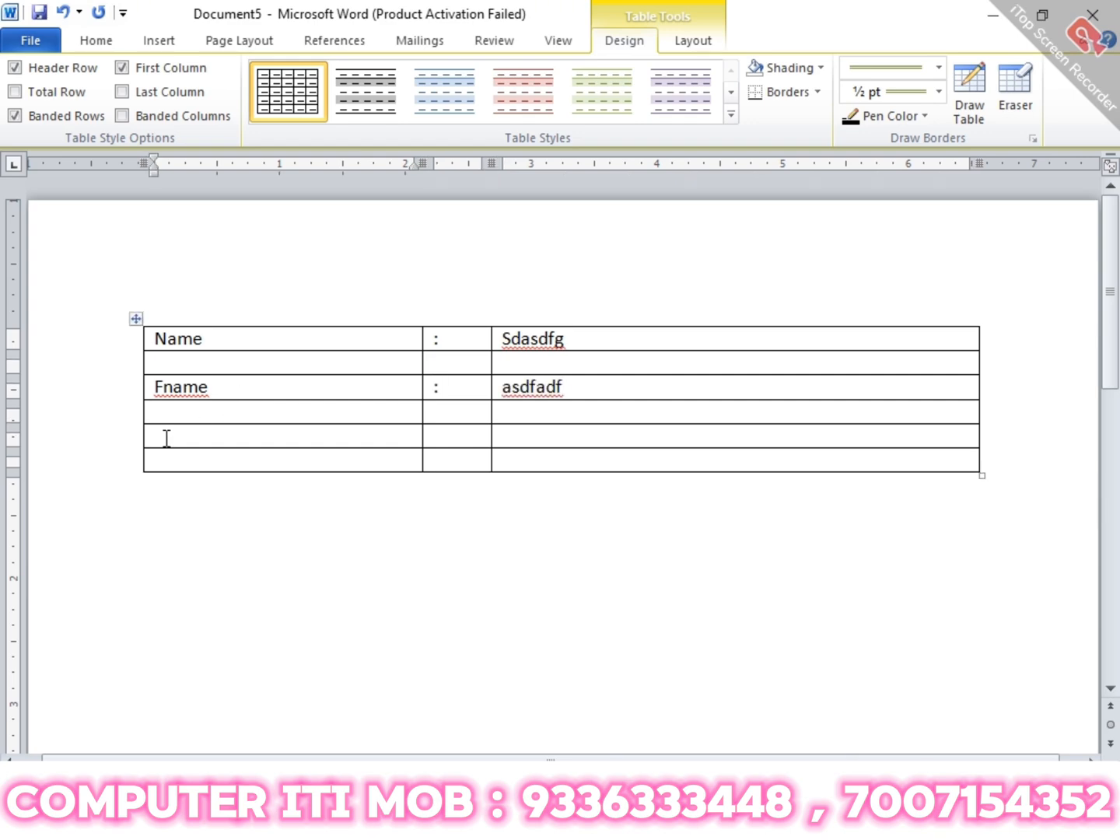
{"action": "type", "text": "asdfdf"}
{"action": "double_click", "coordinate": [166, 440]}
{"action": "type", "text": "a"}
{"action": "key", "text": "BackSpace"}
{"action": "type", "text": "ex"}
{"action": "key", "text": "BackSpace"}
{"action": "key", "text": "BackSpace"}
{"action": "type", "text": "asdadf"}
{"action": "key", "text": "Tab"}
{"action": "type", "text": ":"}
{"action": "key", "text": "Tab"}
- Fill the fifth row's last cell with several lines of filler text and the sixth row's last cell with "Asd fgasdj fgjas djfgas djf"
{"action": "type", "text": "asdkfgh"}
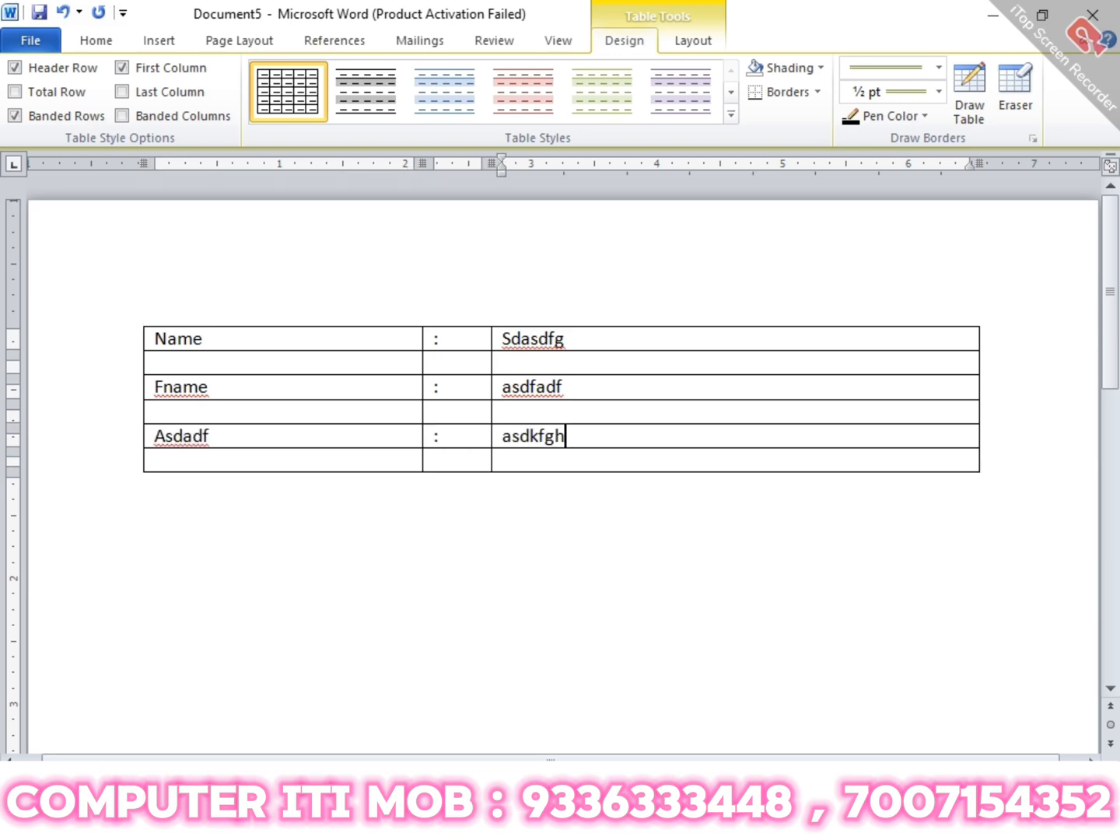
{"action": "type", "text": "a sdfaksdhfkashdkf kashdfka skhfkasdkfhkasfk askfh kas k"}
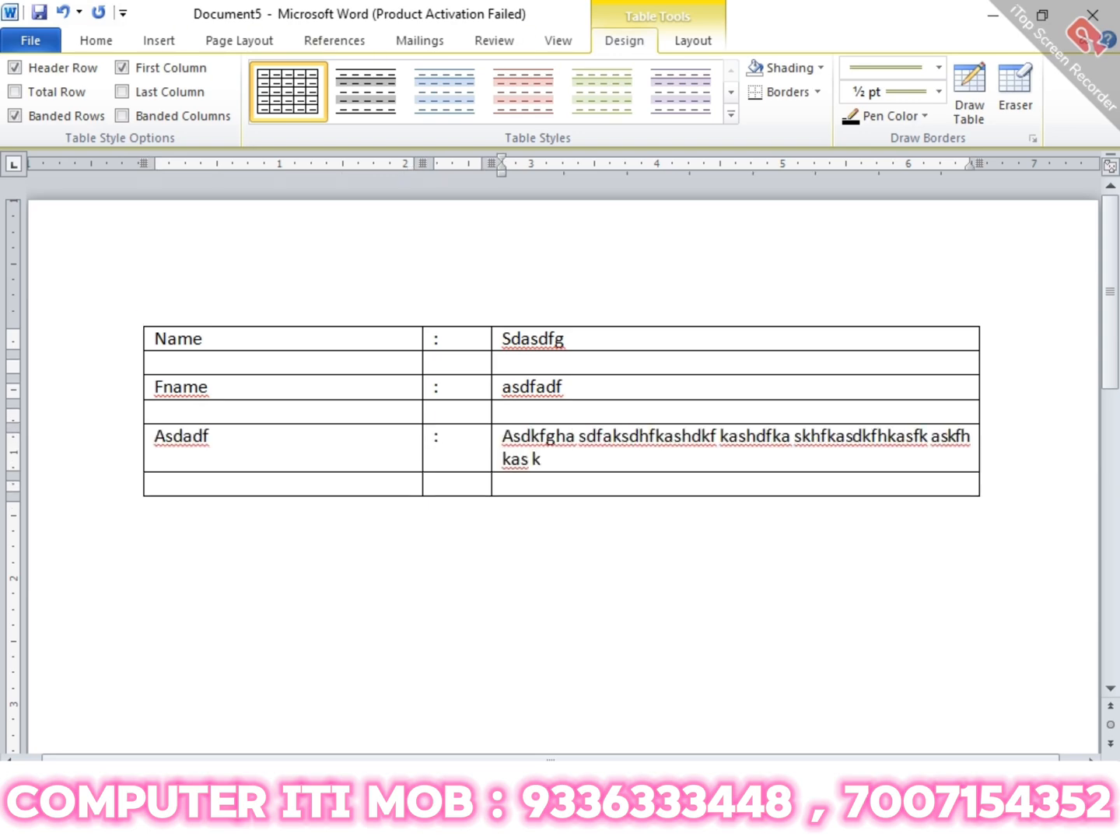
{"action": "type", "text": "fh aksd fhkas dkf haksdfkashdkf aksdh fkash dkfh askdf hka hdfk"}
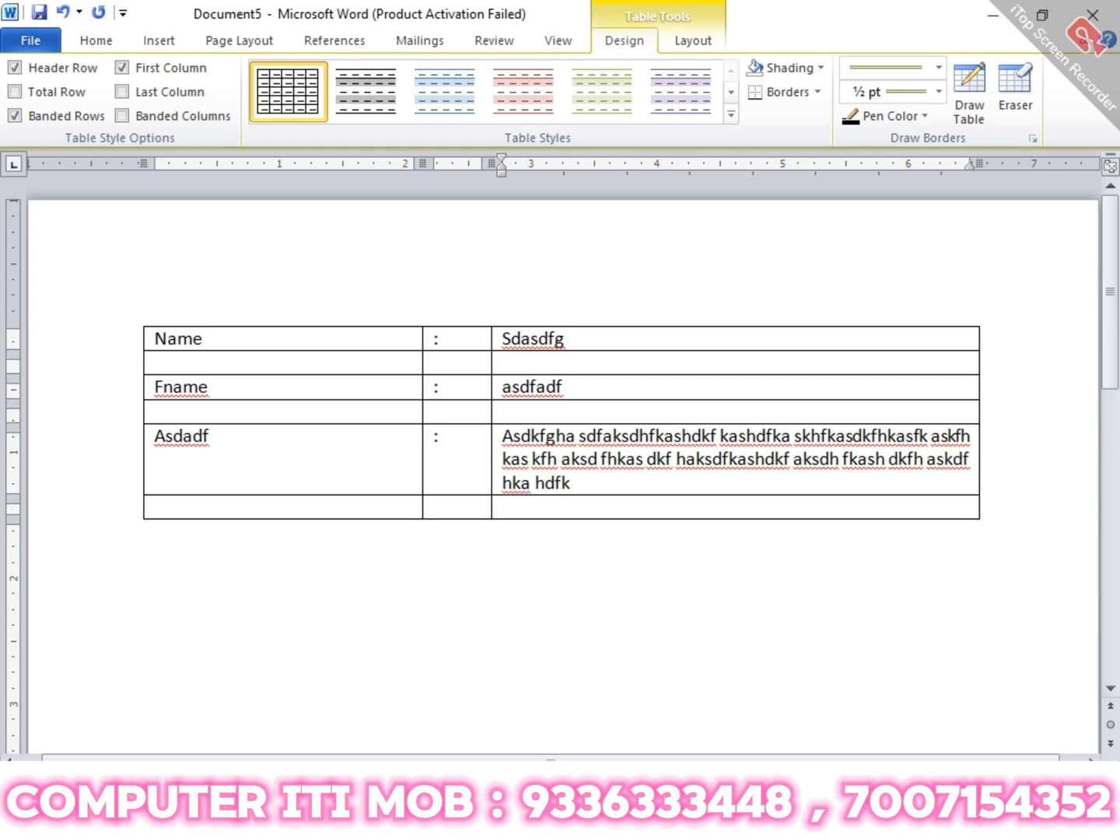
{"action": "type", "text": "ahsdk fhkasd fkha dkfha kdfh kasdhf kahsdf aksdhf kas dhfka khfakf"}
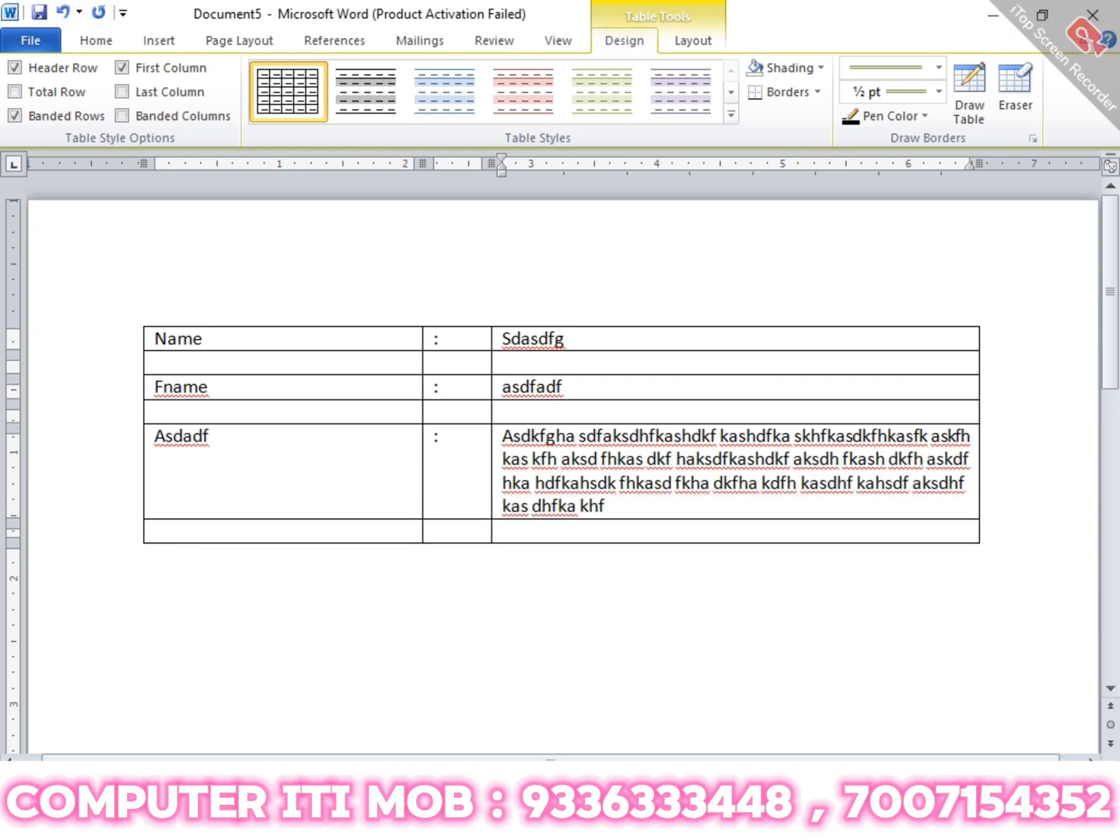
{"action": "left_click", "coordinate": [544, 531]}
{"action": "type", "text": "Asd fgasdj fgjas djfgas djf"}
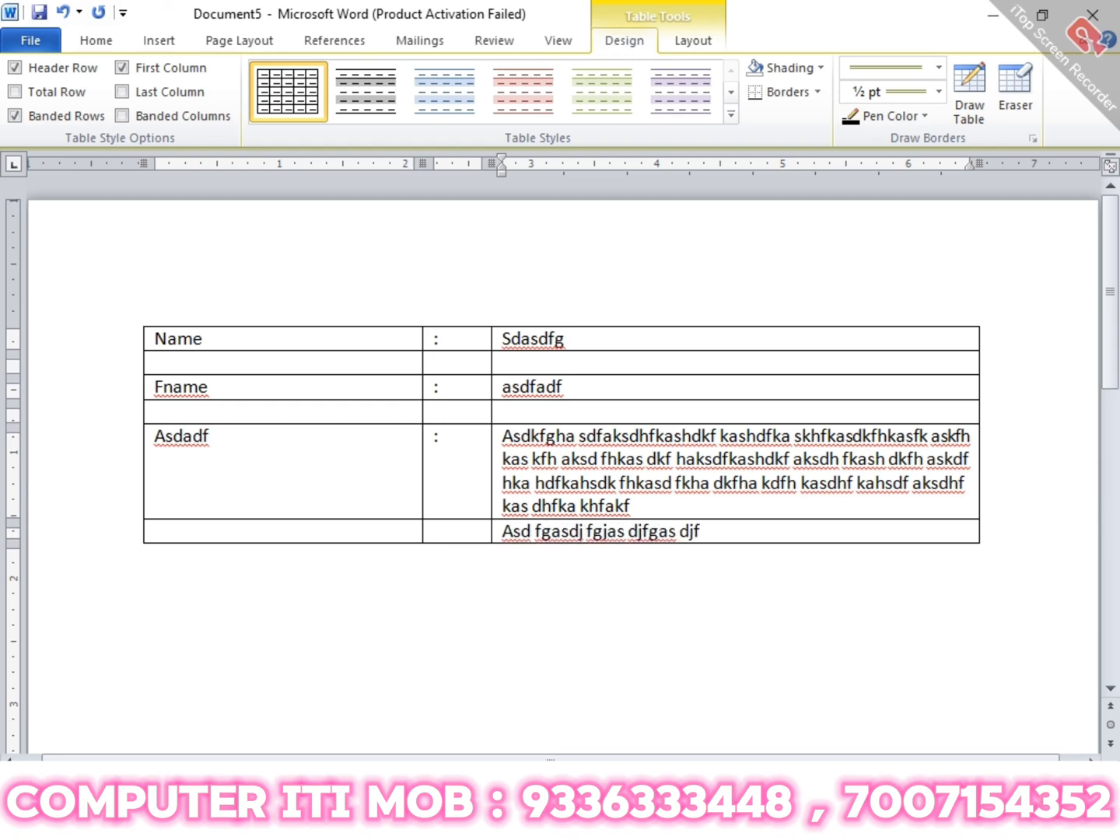
- Extend the filler text in the last row's third cell and add a blank spacer row below it
{"action": "type", "text": "ajsd fja sdjf gjasgfj asjdf gjs gdfjg asjdf gjasd fja sjdf"}
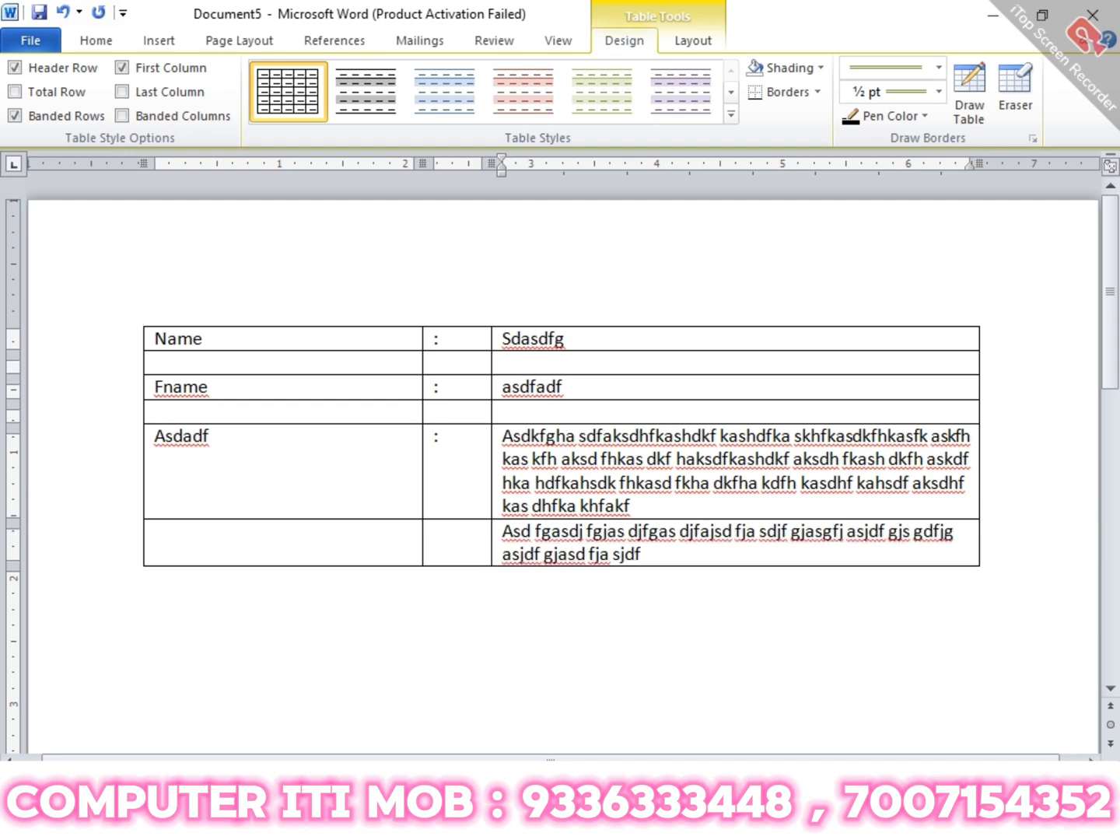
{"action": "type", "text": " gjasd fja sdjf ajsdfg jas dfj asdjf jasgdfjagdjfg jasd gfjasdg jf jsd"}
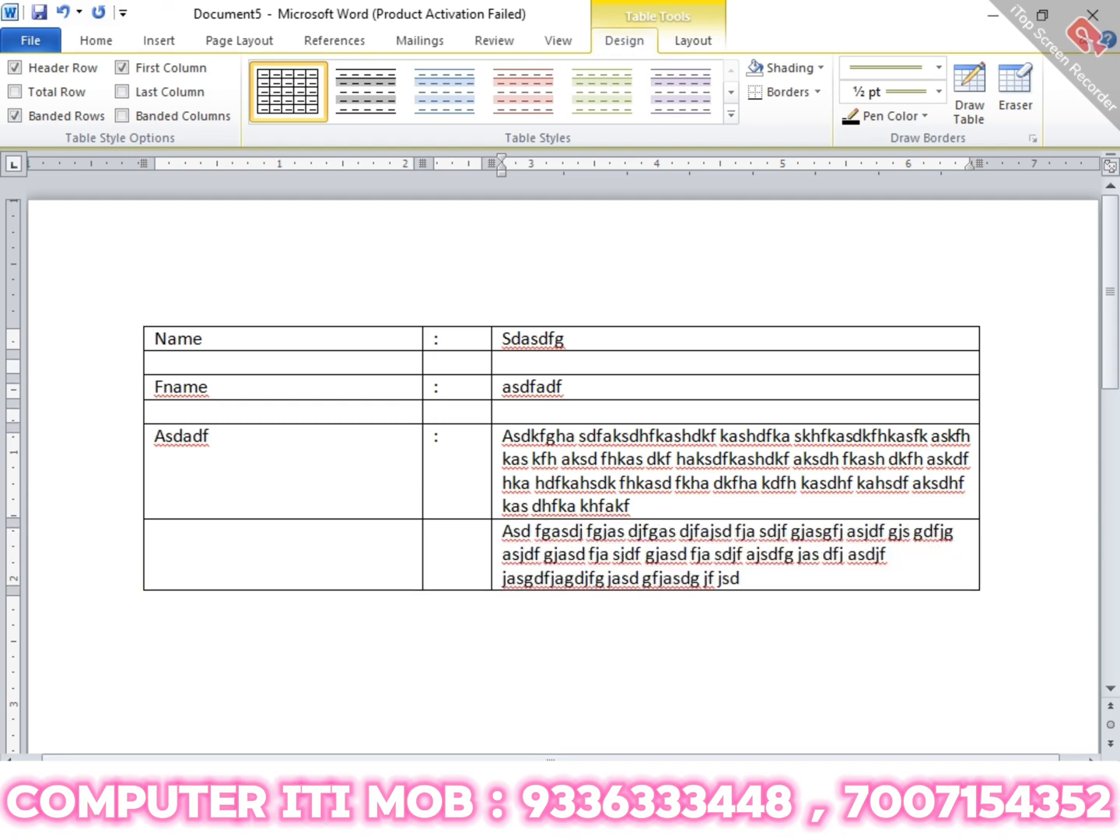
{"action": "key", "text": "Tab"}
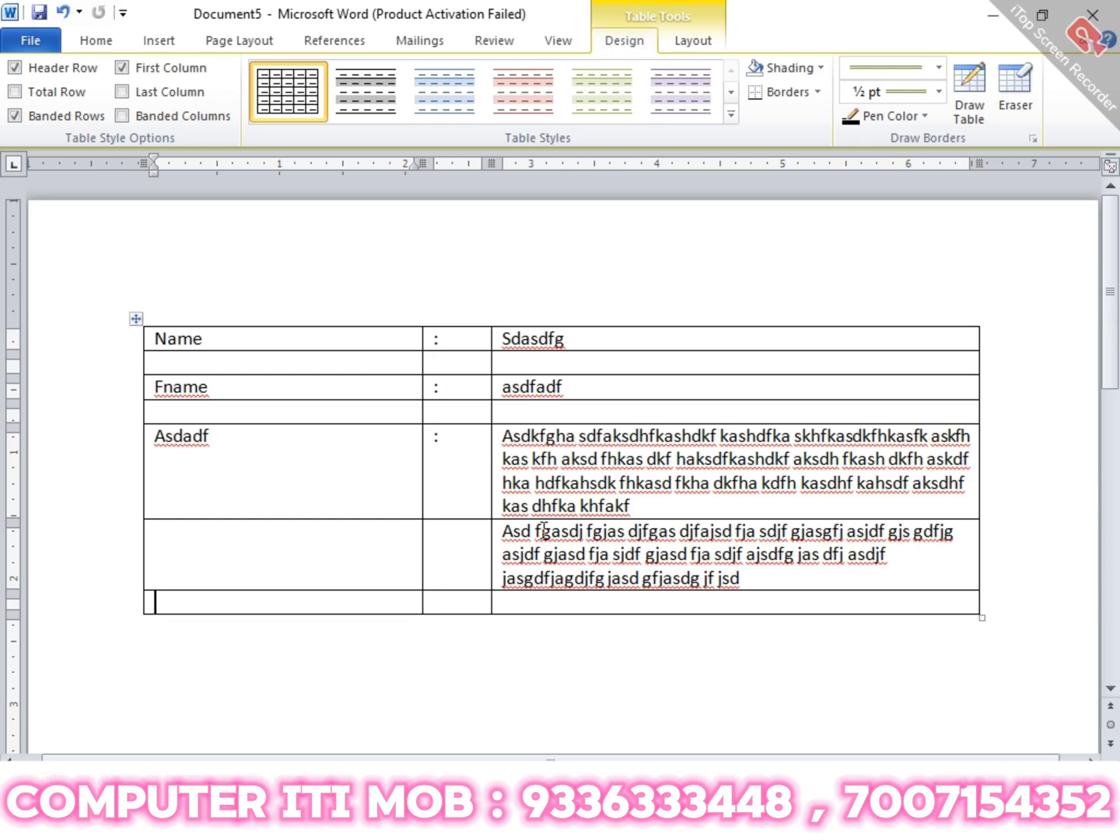
{"action": "key", "text": "Tab"}
{"action": "key", "text": "Tab"}
- Add another row containing the label "Asddf", a colon in the second cell and about three lines of filler text in the third
{"action": "key", "text": "Tab"}
{"action": "type", "text": "asddf"}
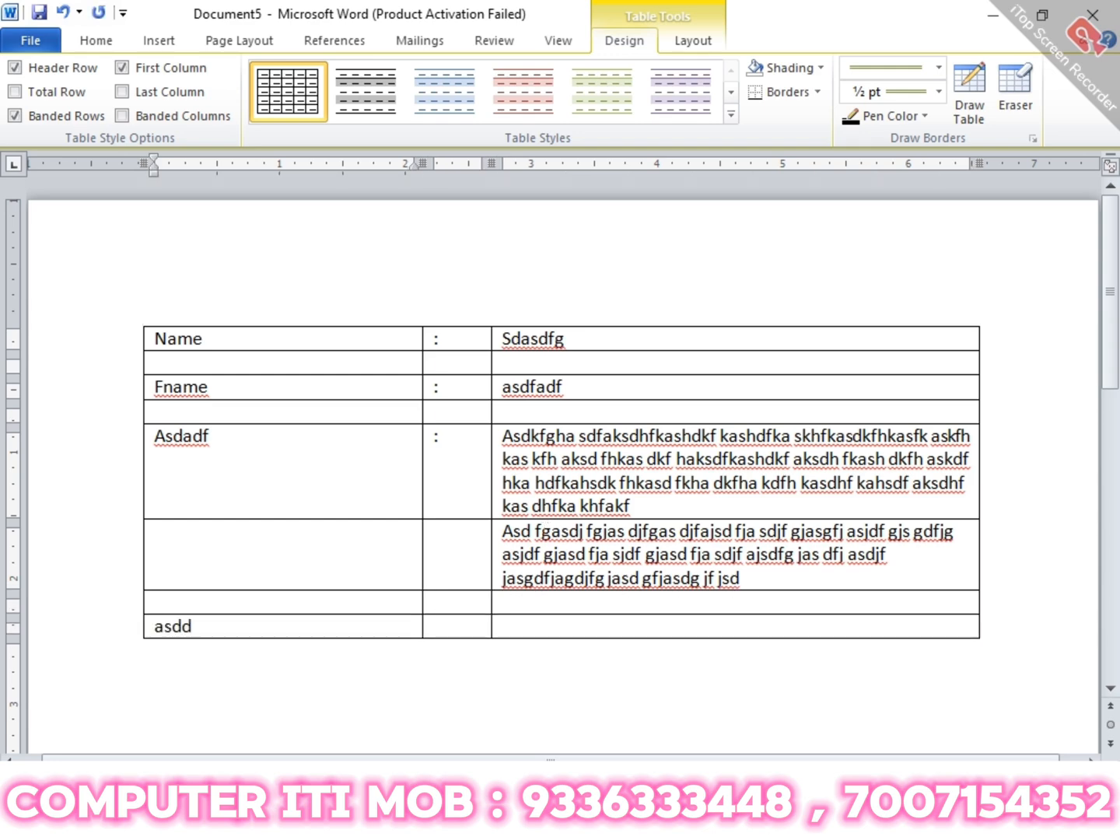
{"action": "key", "text": "Tab"}
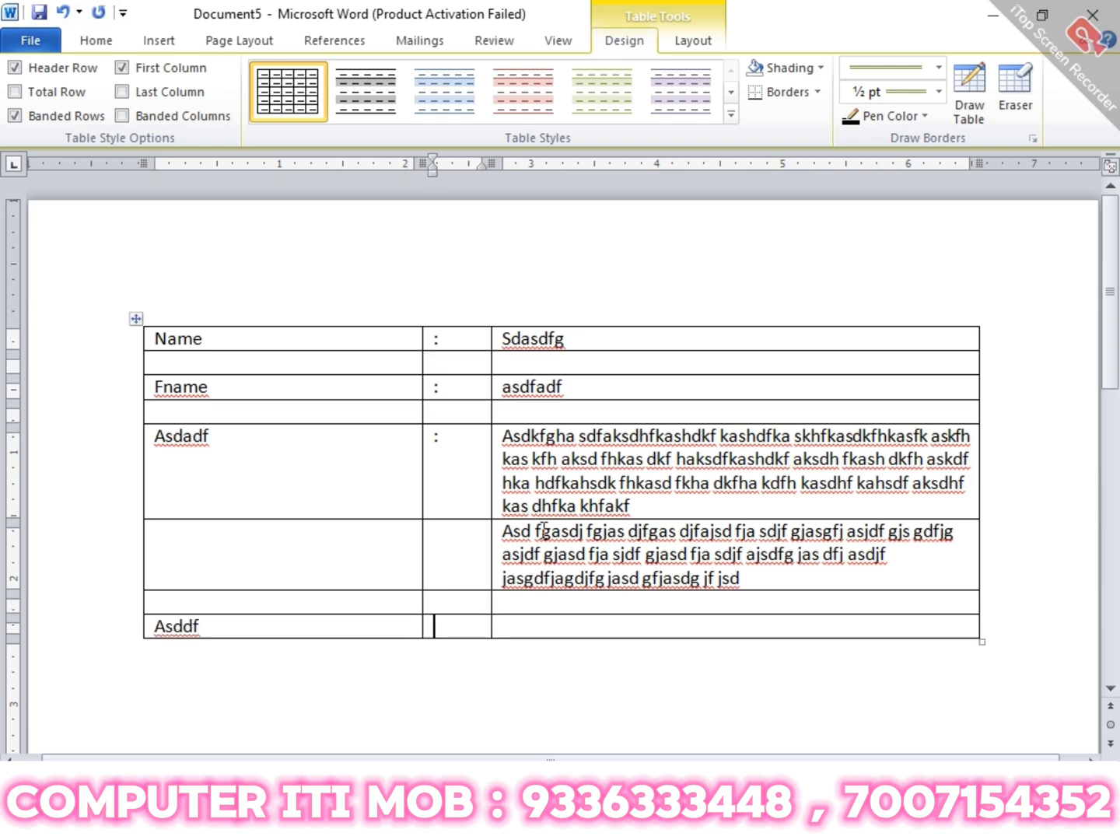
{"action": "type", "text": ":"}
{"action": "key", "text": "Tab"}
{"action": "type", "text": "asjfgajsgfj"}
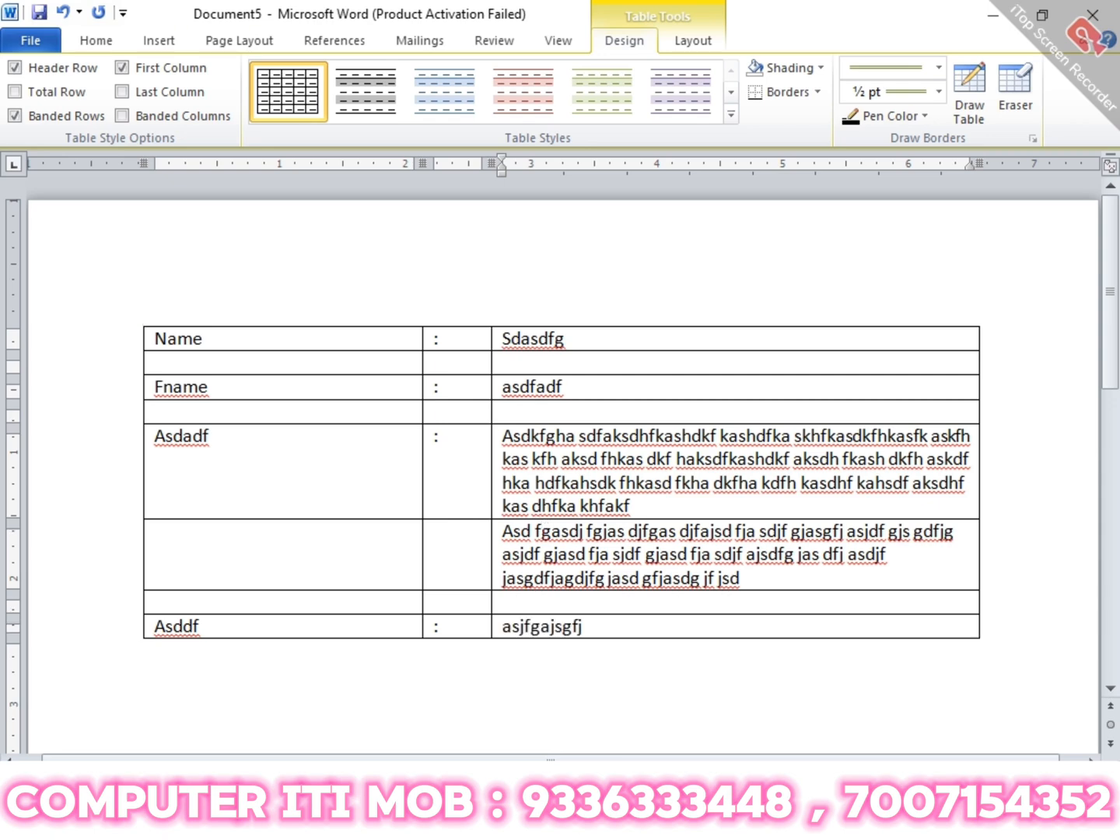
{"action": "type", "text": " asjdfjasgdfjgasj dfj asjd fgjasgdjf ajsd fja sdjf ja dfj"}
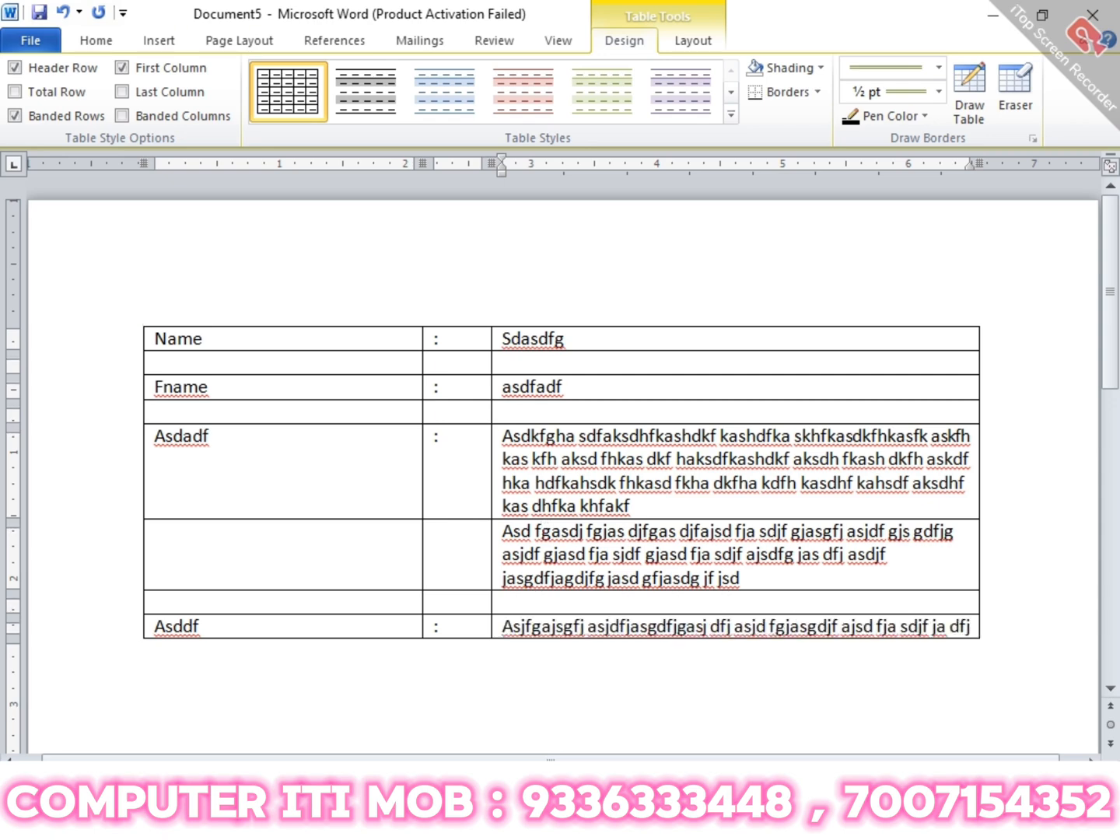
{"action": "type", "text": " ajsd fjas djfg ajsf jadjfg ja dfja djf ja gfjg asjf jasdjgajdfg ja jdg ajs dfj asdjf"}
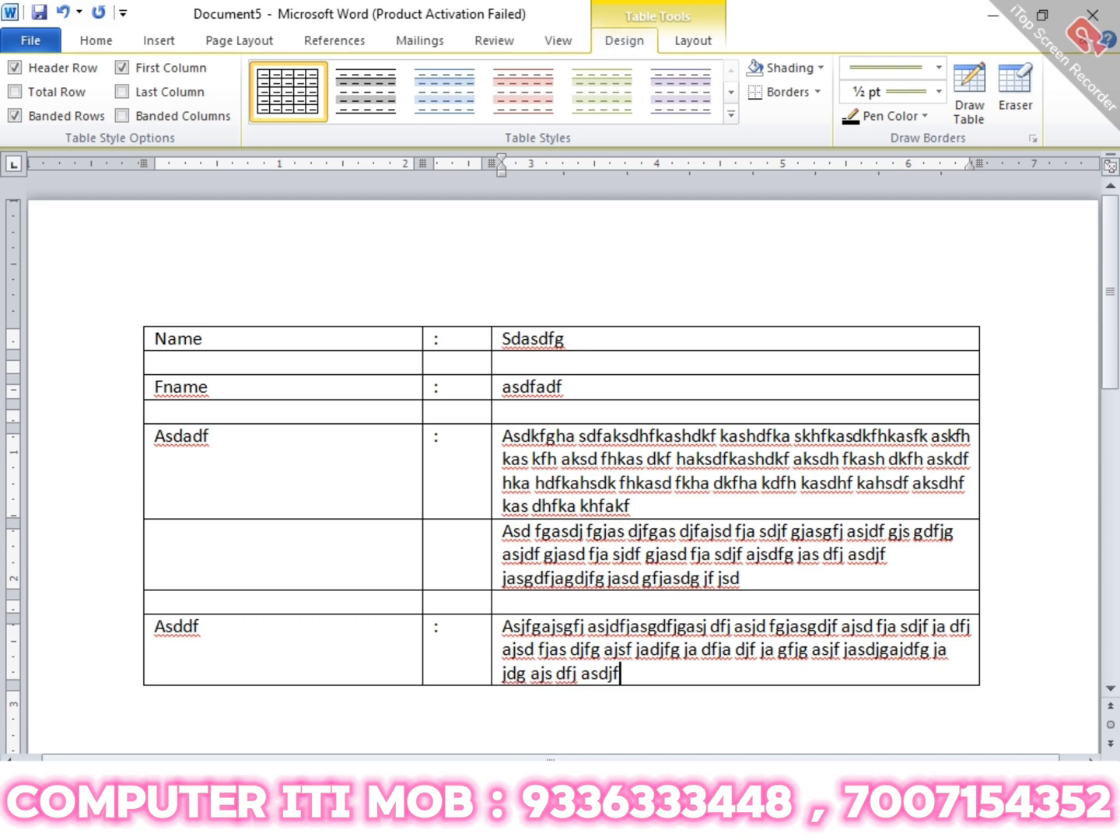
- Narrow the label column to about 1.1 inches and the colon column to about 0.3 inch, then widen the text column to about the 6.7-inch mark
{"action": "left_click", "coordinate": [418, 340]}
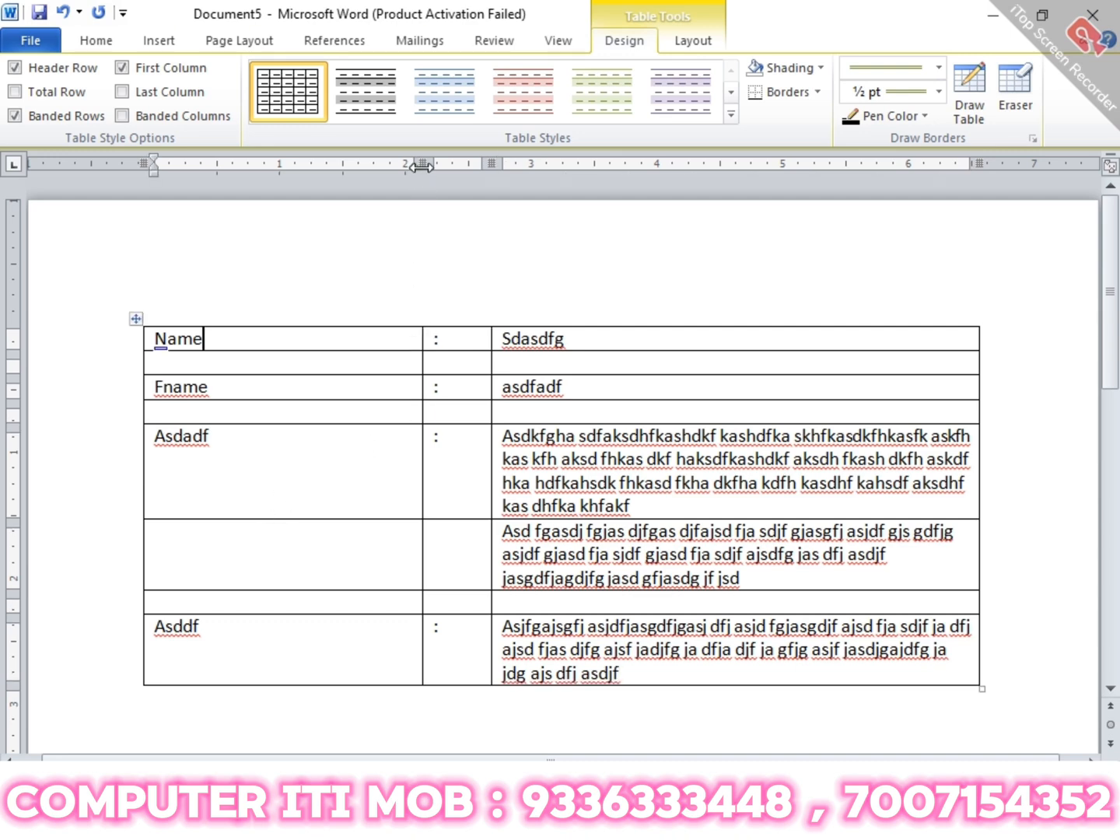
{"action": "left_click_drag", "start_coordinate": [422, 164], "coordinate": [287, 164]}
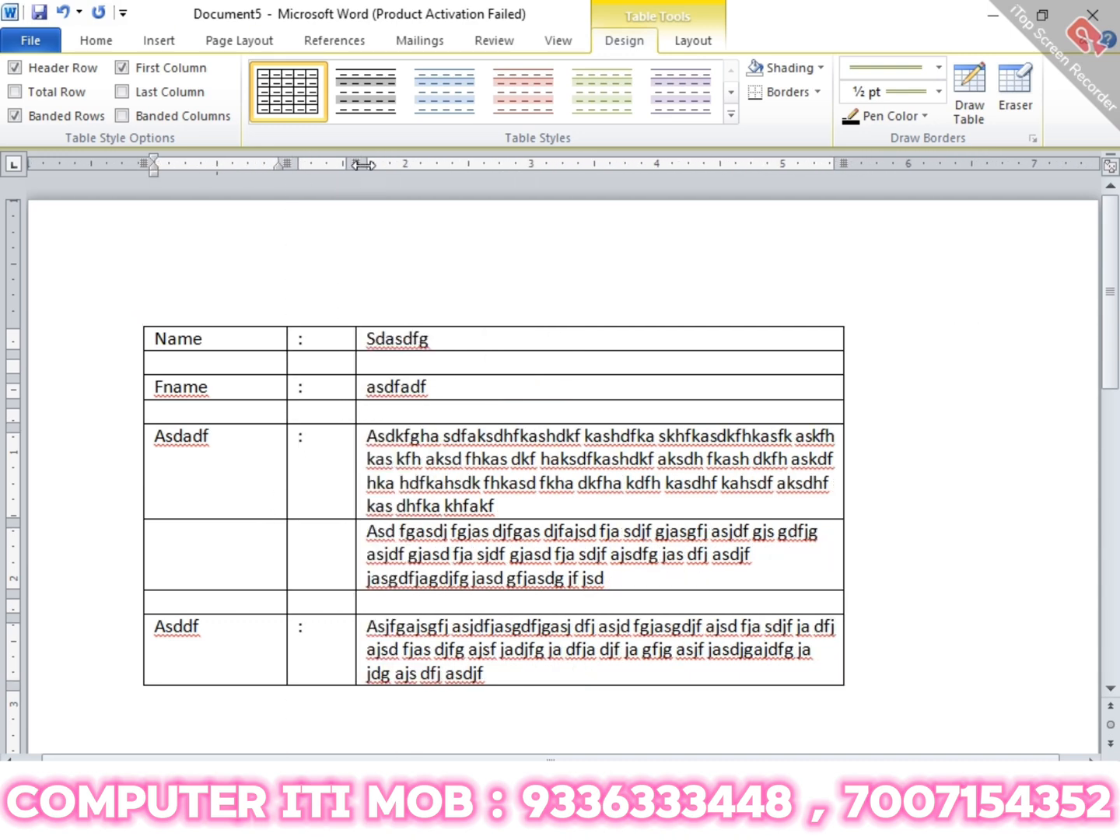
{"action": "left_click_drag", "start_coordinate": [363, 165], "coordinate": [327, 165]}
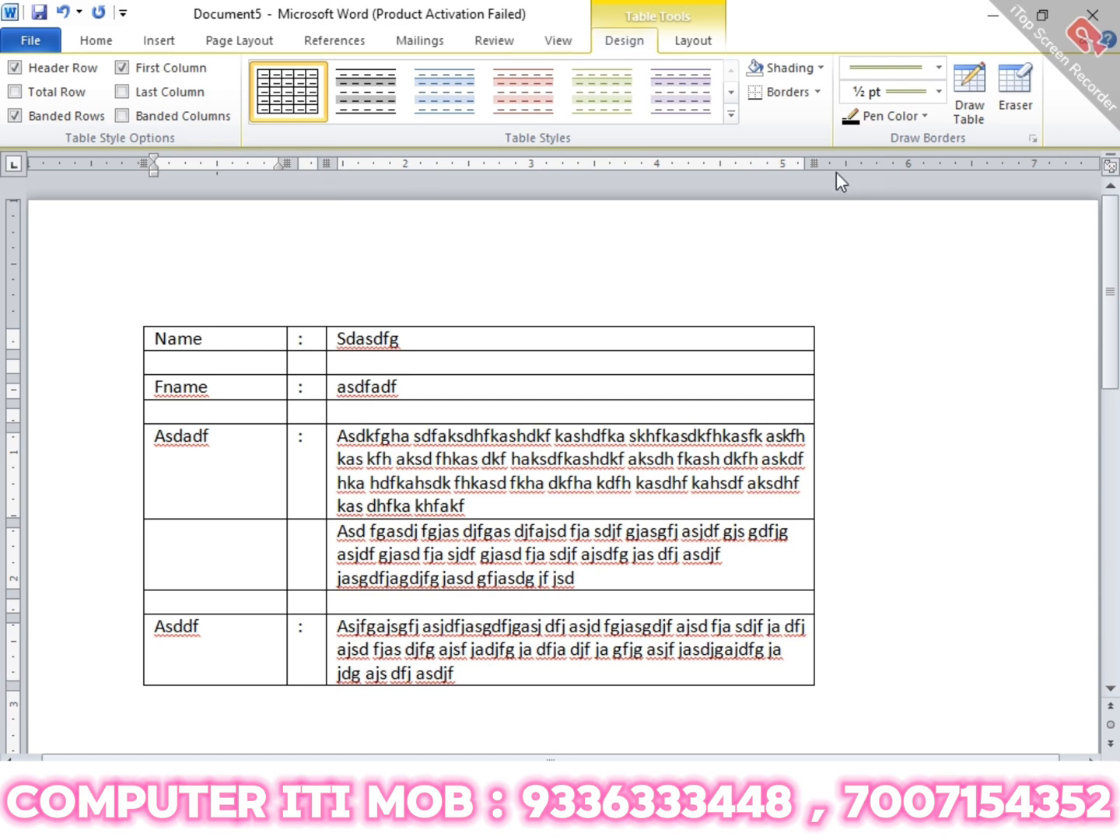
{"action": "left_click_drag", "start_coordinate": [814, 163], "coordinate": [993, 165]}
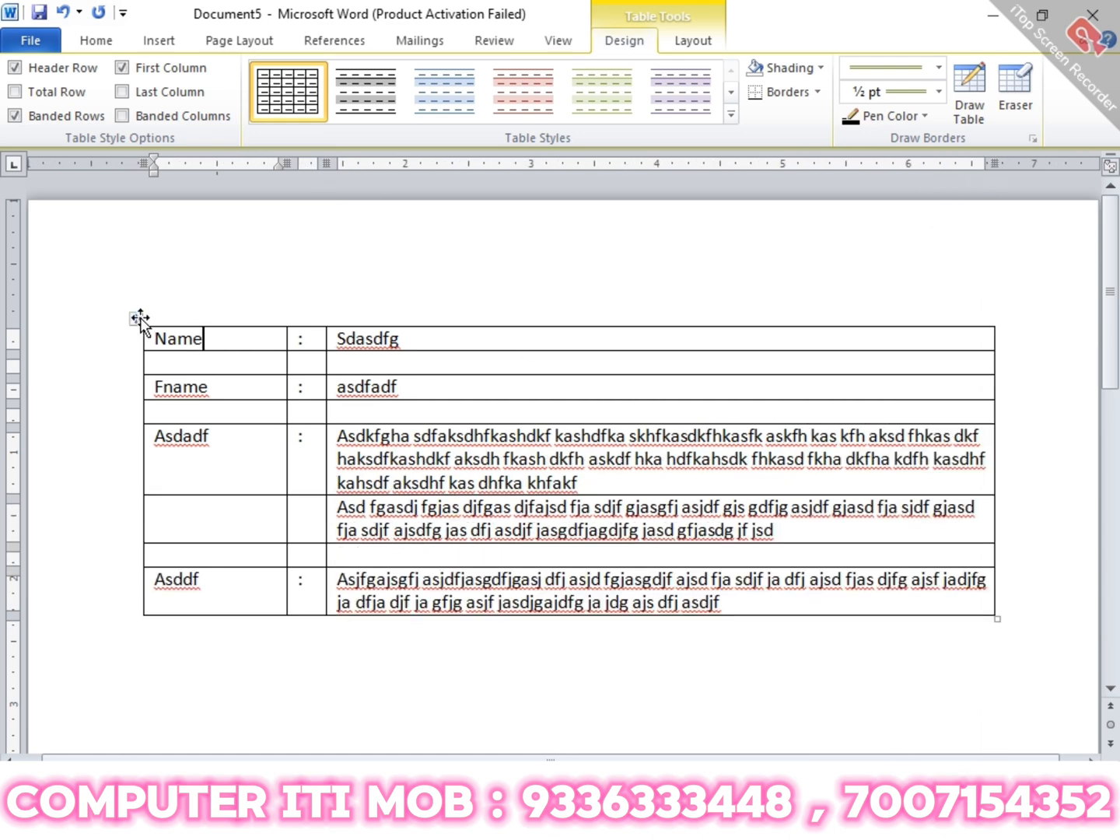
- Remove all borders from the entire Name and Fname details table
{"action": "left_click", "coordinate": [140, 318]}
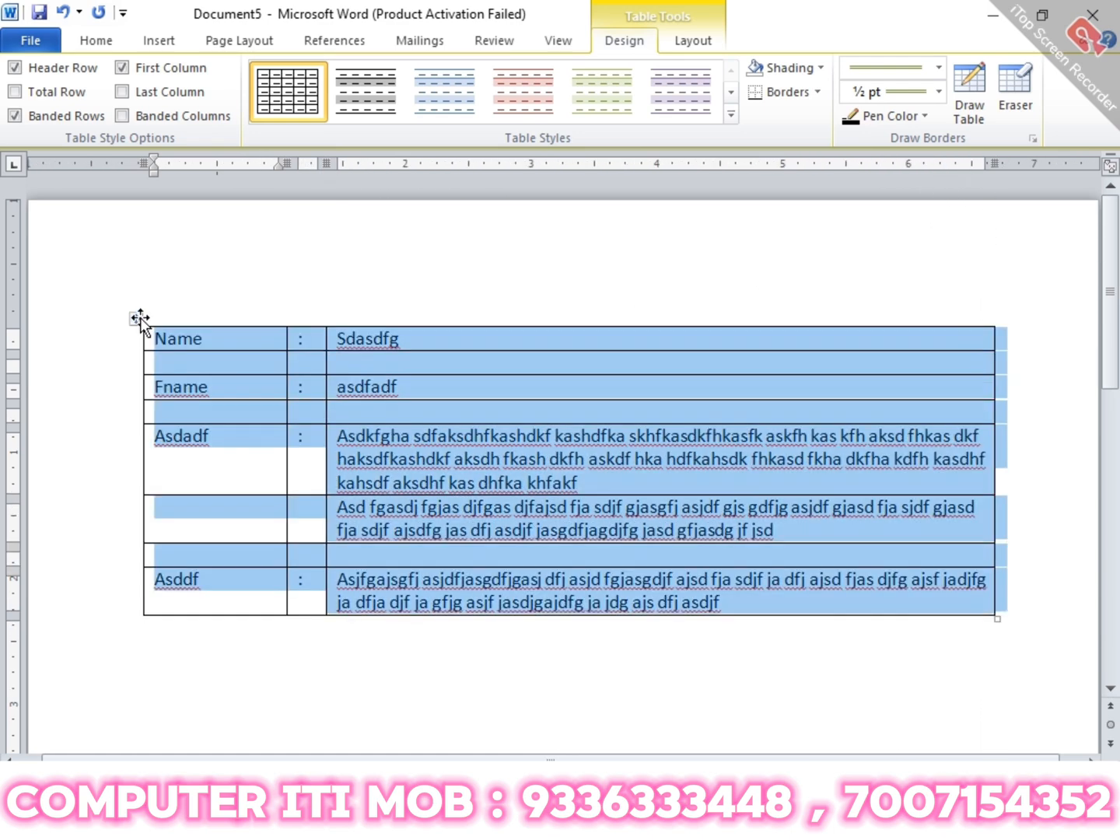
{"action": "left_click", "coordinate": [816, 94]}
{"action": "left_click", "coordinate": [851, 218]}
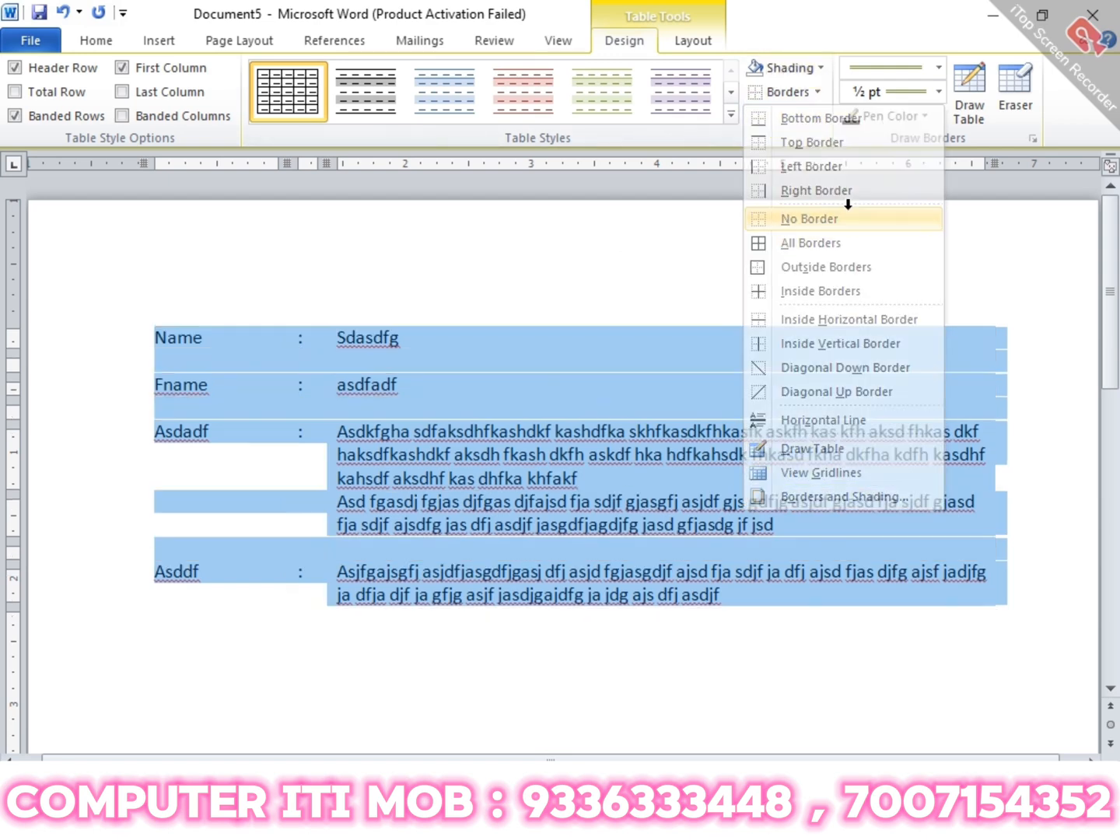
{"action": "left_click", "coordinate": [914, 589]}
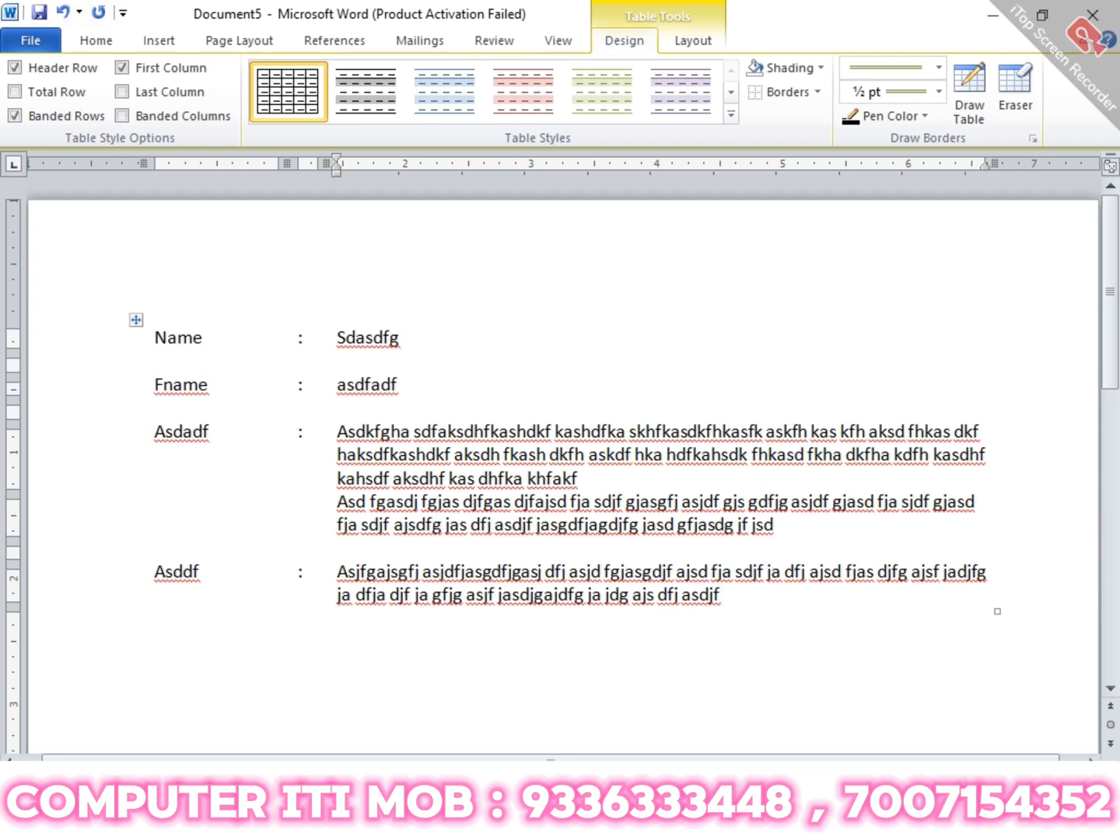
- Insert a one-row, three-column table on the empty line below the borderless details table
{"action": "left_click", "coordinate": [488, 698]}
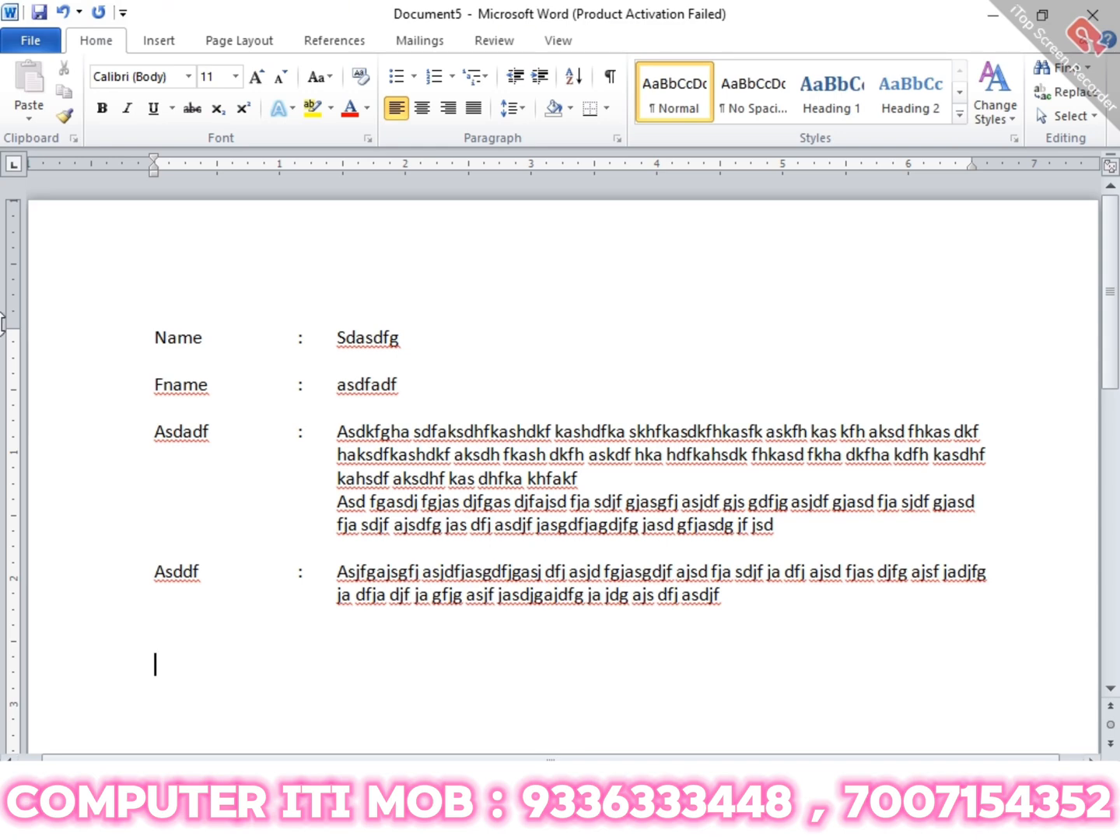
{"action": "scroll", "coordinate": [606, 652], "scroll_direction": "down", "scroll_amount": 5}
{"action": "scroll", "coordinate": [606, 652], "scroll_direction": "down", "scroll_amount": 1}
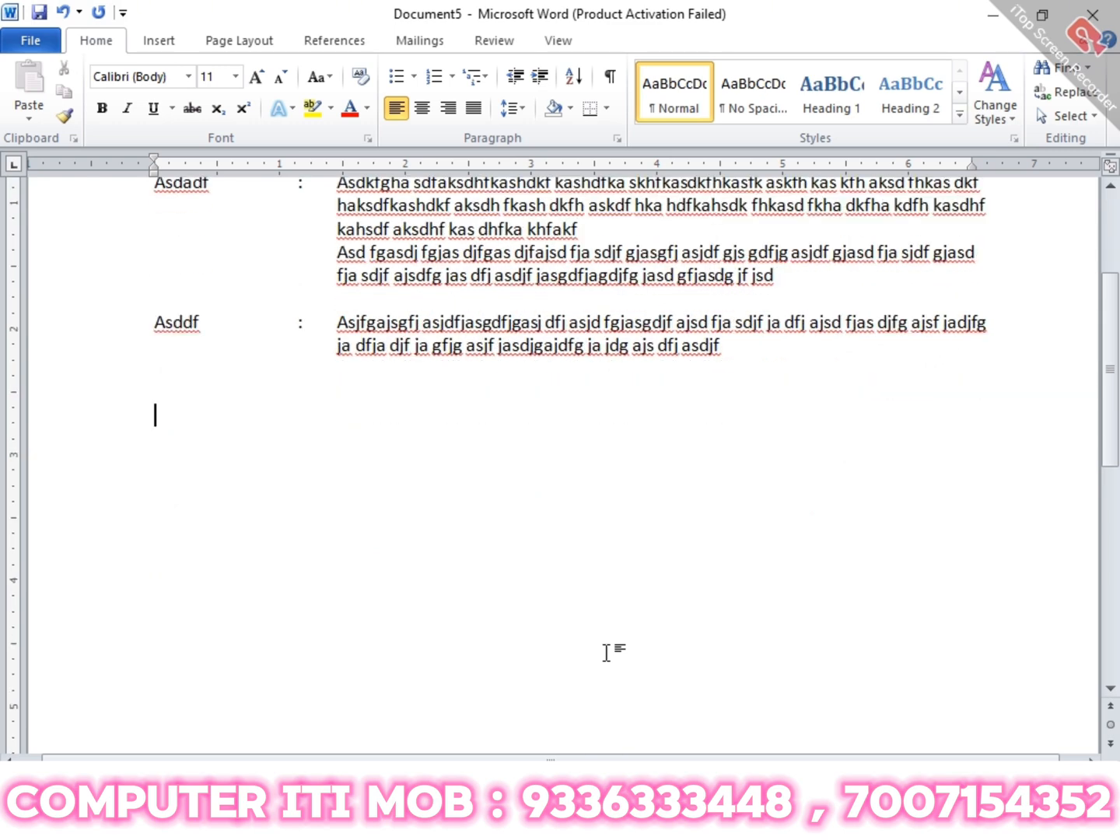
{"action": "scroll", "coordinate": [606, 652], "scroll_direction": "up", "scroll_amount": 1}
{"action": "left_click", "coordinate": [156, 43]}
{"action": "left_click", "coordinate": [152, 91]}
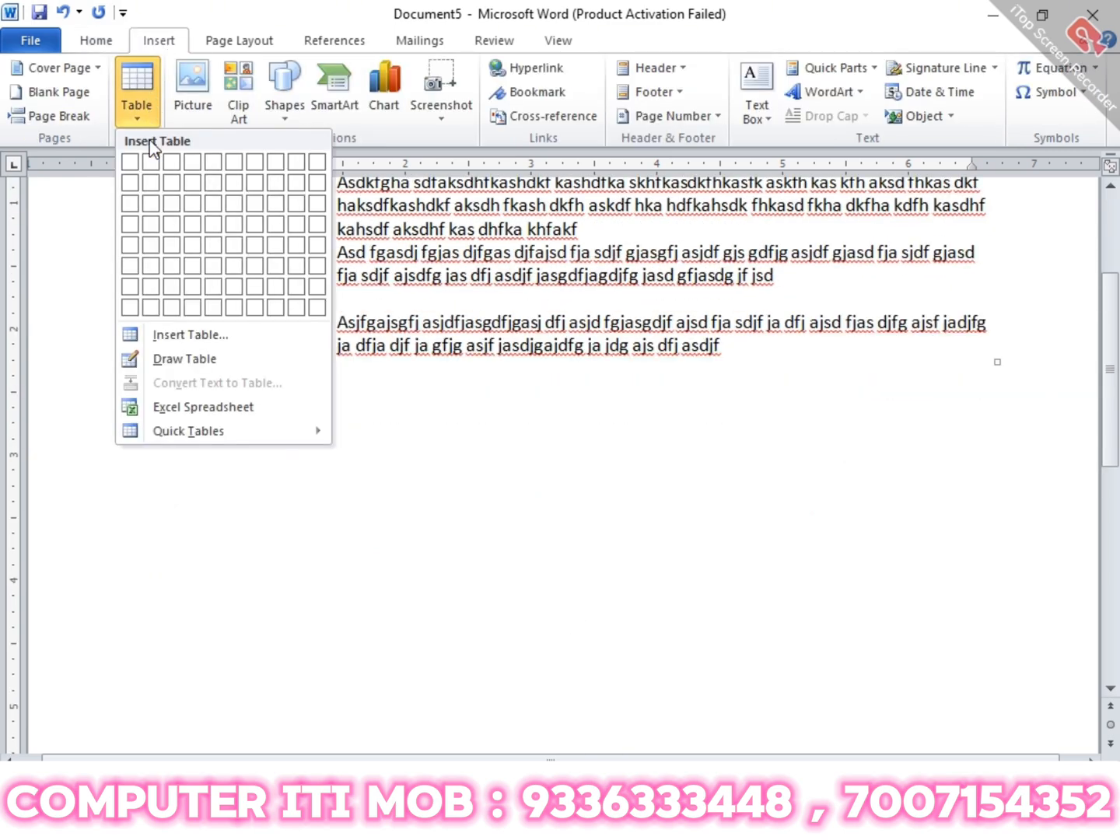
{"action": "left_click", "coordinate": [174, 165]}
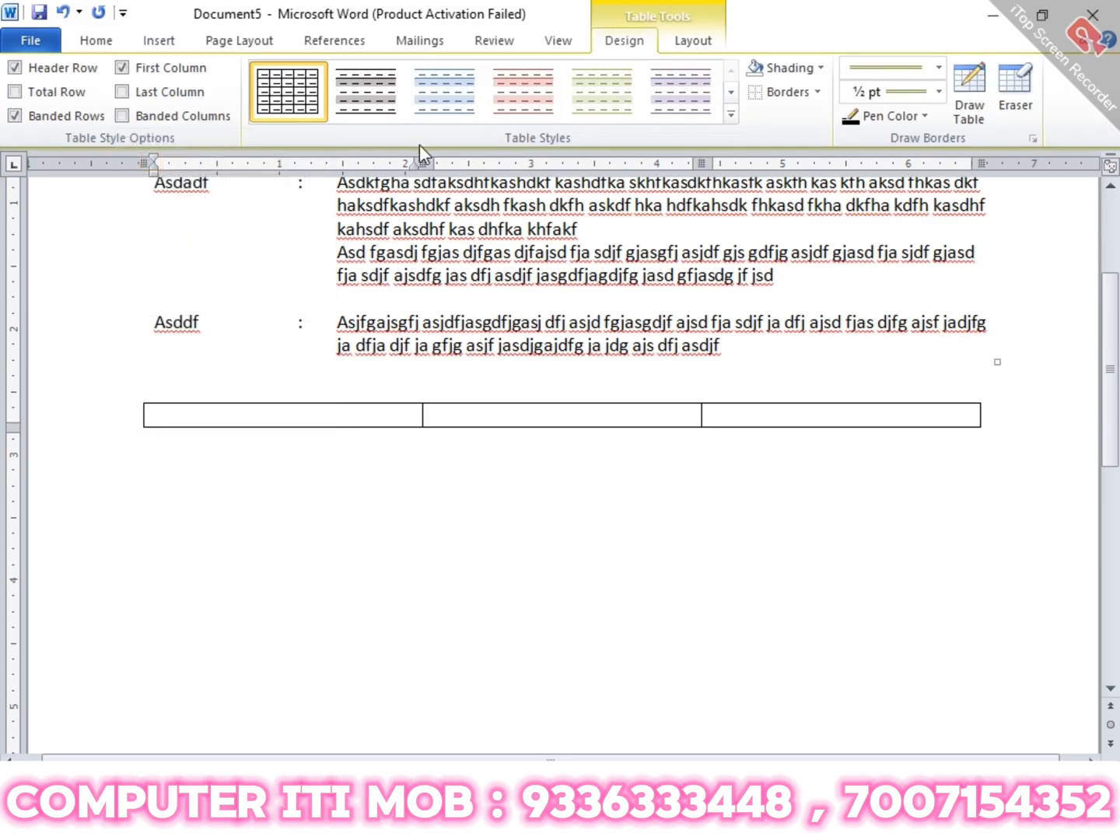
- Resize the new table's columns to about 0.8 inch for the first, 4.75 inches for the middle and 0.75 inch for the last
{"action": "left_click_drag", "start_coordinate": [425, 155], "coordinate": [247, 162]}
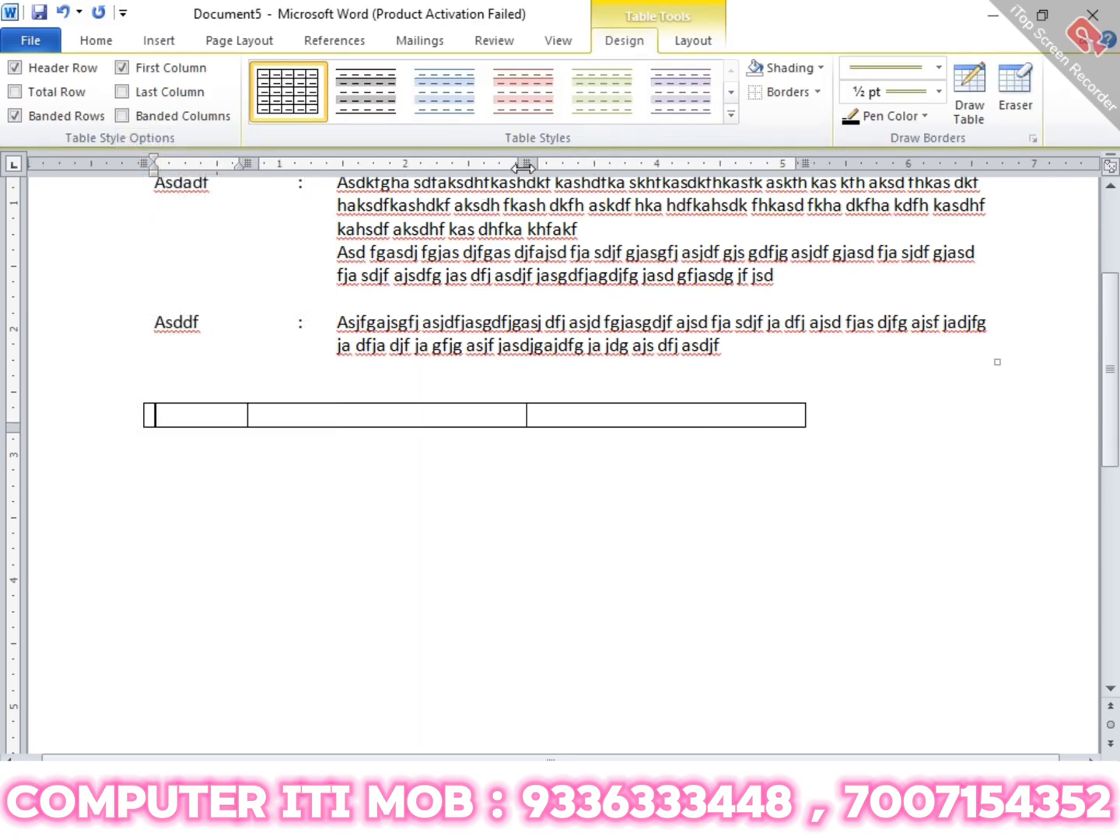
{"action": "left_click_drag", "start_coordinate": [529, 163], "coordinate": [823, 162]}
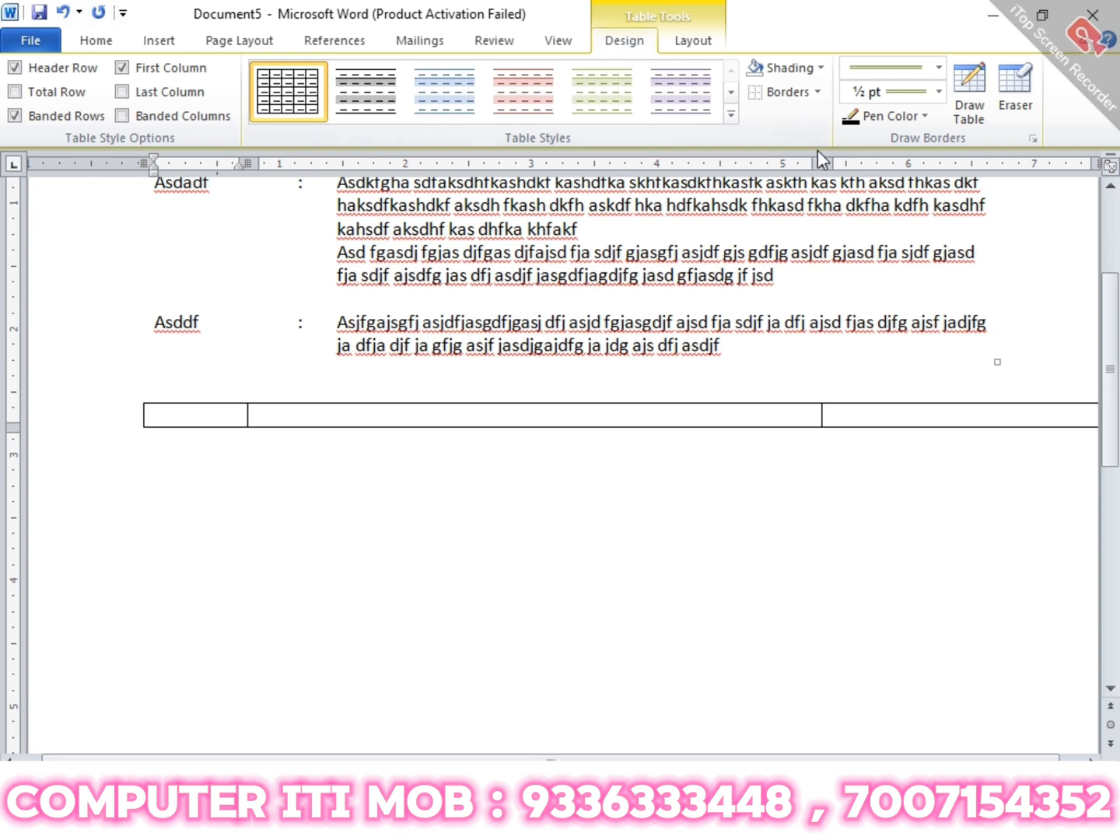
{"action": "left_click_drag", "start_coordinate": [821, 163], "coordinate": [538, 163]}
{"action": "left_click_drag", "start_coordinate": [818, 166], "coordinate": [634, 165]}
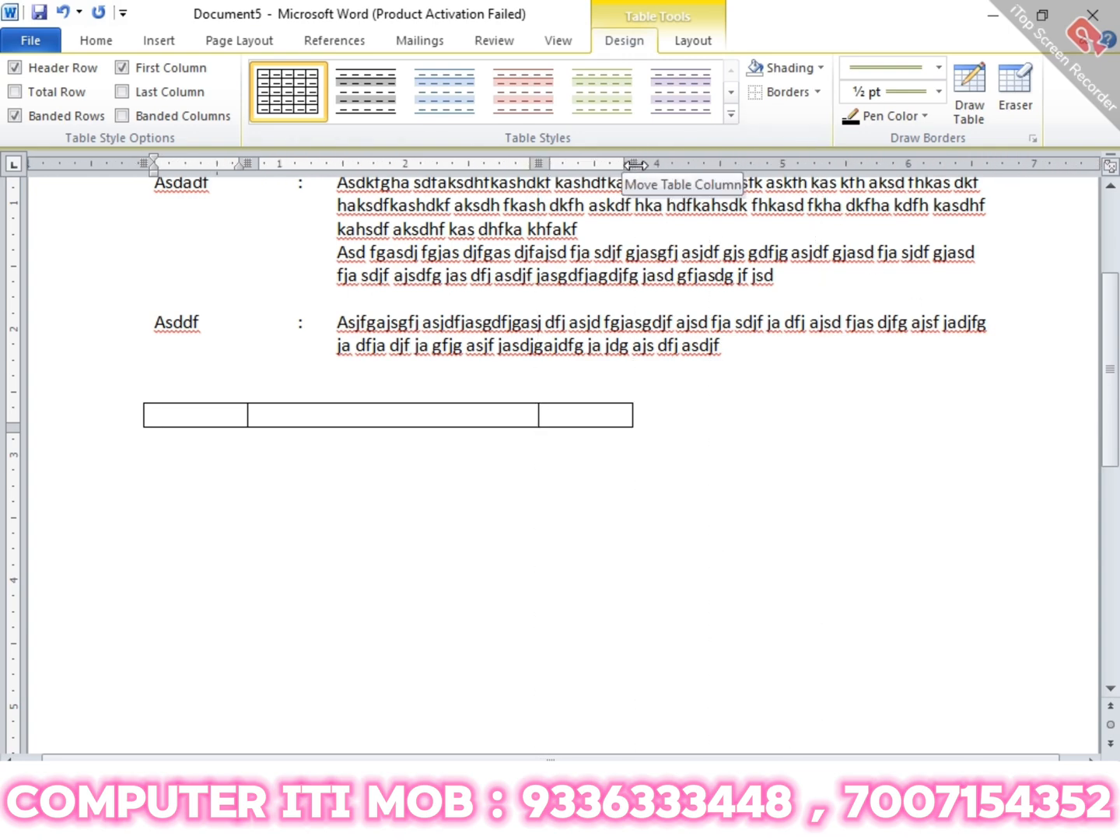
{"action": "mouse_move", "coordinate": [537, 164]}
{"action": "left_mouse_down"}
{"action": "mouse_move", "coordinate": [827, 182]}
{"action": "mouse_move", "coordinate": [826, 163]}
{"action": "mouse_move", "coordinate": [846, 164]}
{"action": "left_mouse_up"}
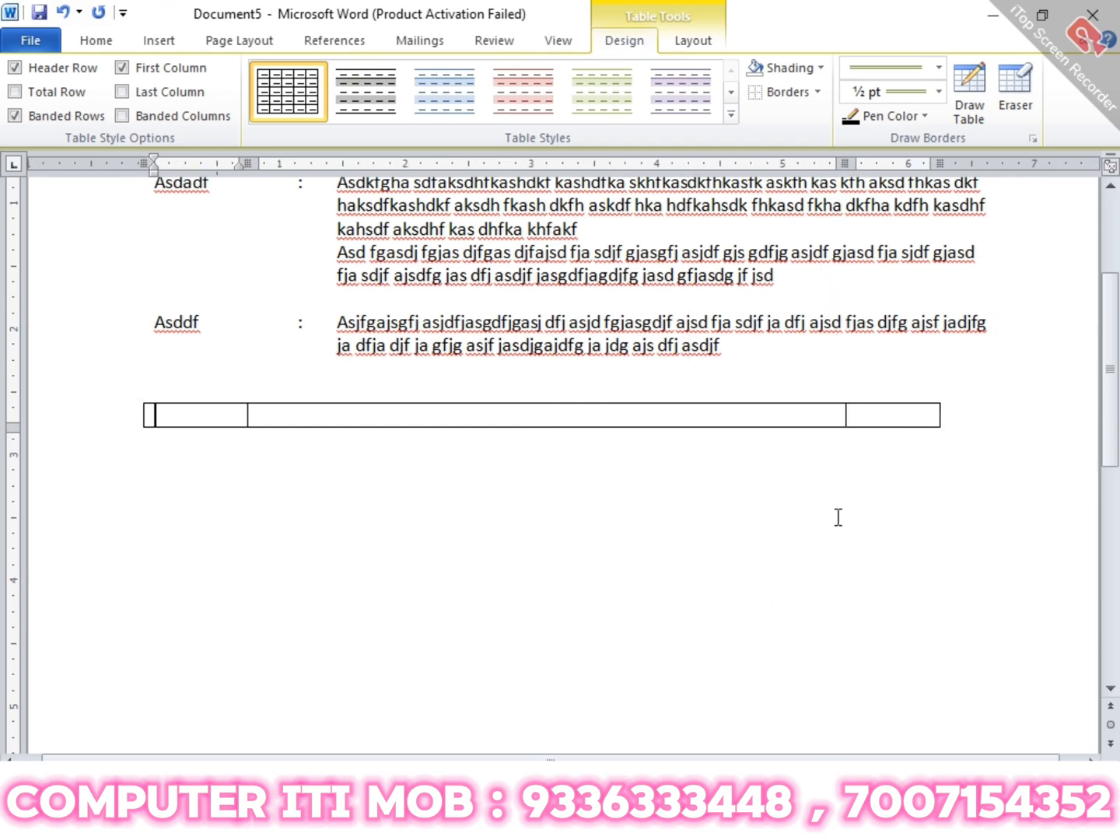
- Enter "Date :" in the new table's first cell and reduce its font size by three points
{"action": "type", "text": "Date :"}
{"action": "key", "text": "shift+Home"}
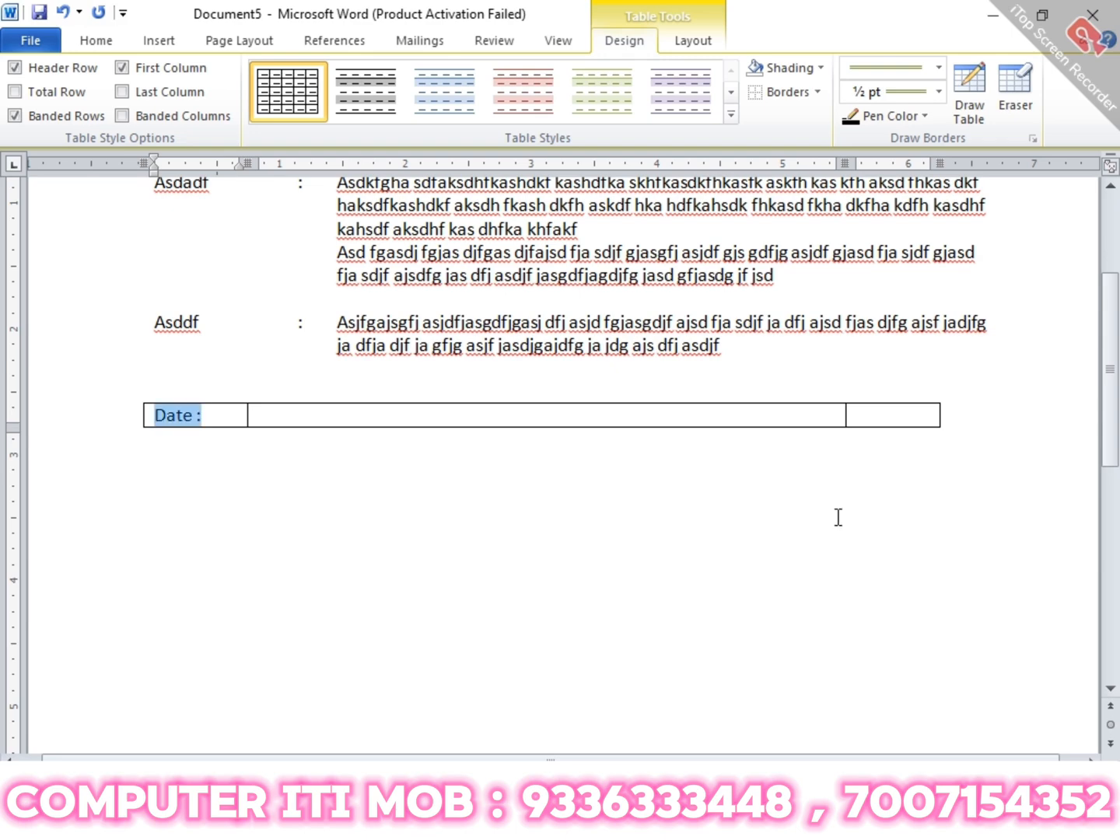
{"action": "key", "text": "ctrl+bracketleft"}
{"action": "key", "text": "ctrl+bracketleft"}
{"action": "key", "text": "ctrl+bracketleft"}
{"action": "key", "text": "End"}
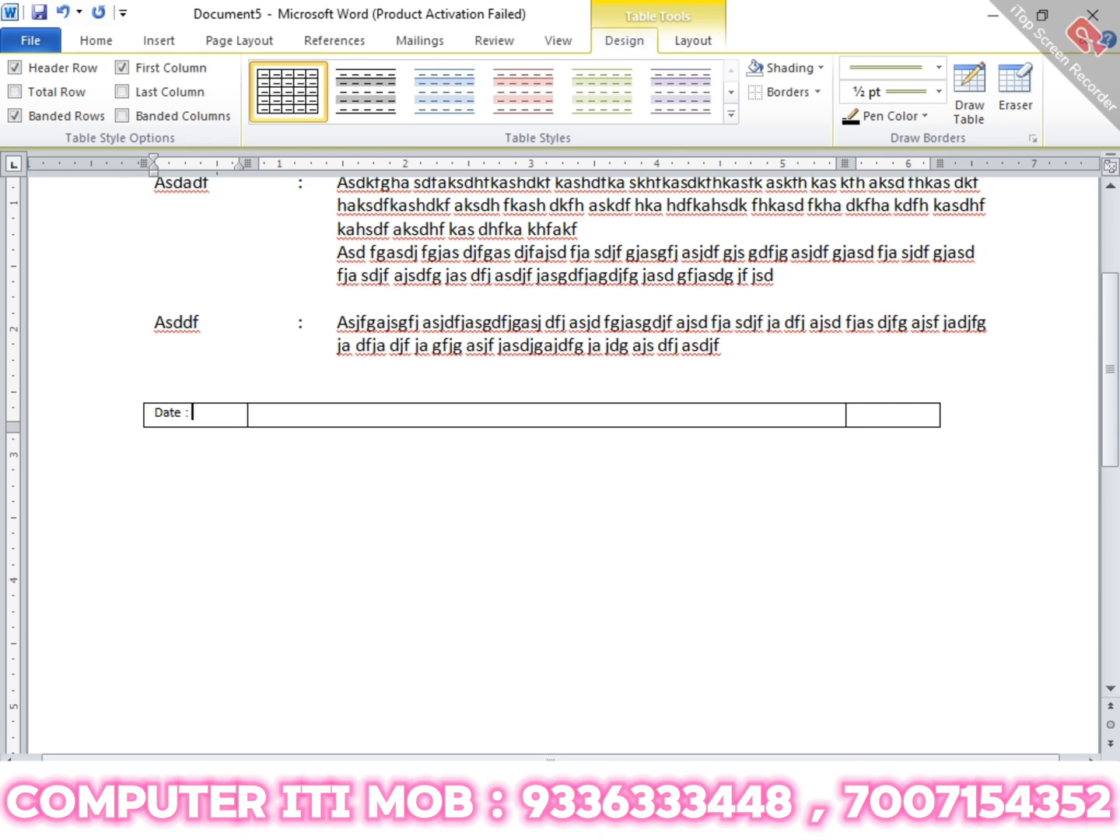
- Add the date 12/8/24 after the "Date :" label
{"action": "type", "text": "34343"}
{"action": "key", "text": "BackSpace"}
{"action": "key", "text": "BackSpace"}
{"action": "key", "text": "BackSpace"}
{"action": "key", "text": "BackSpace"}
{"action": "key", "text": "BackSpace"}
{"action": "type", "text": "12/8/"}
{"action": "key", "text": "BackSpace"}
{"action": "type", "text": "8/24"}
- Enter "Signature" in the last cell of the date row
{"action": "key", "text": "Tab"}
{"action": "key", "text": "Tab"}
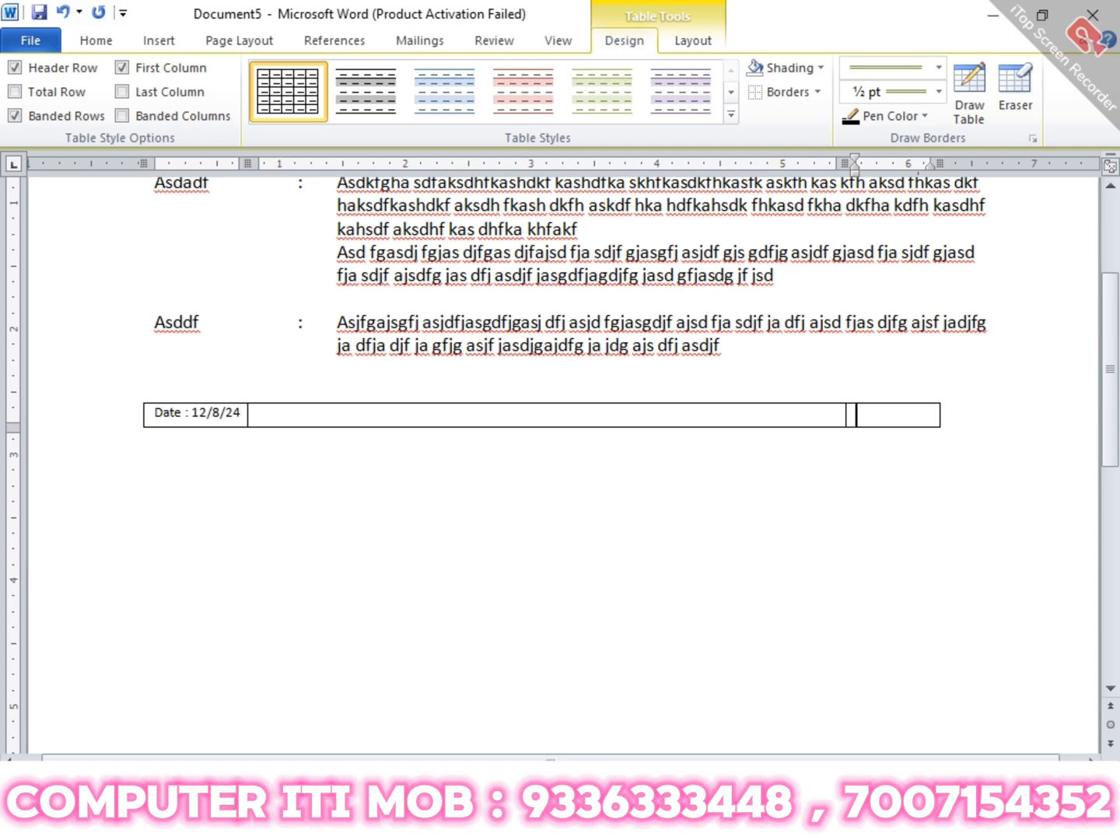
{"action": "type", "text": "asdaf"}
{"action": "key", "text": "BackSpace"}
{"action": "key", "text": "BackSpace"}
{"action": "key", "text": "BackSpace"}
{"action": "key", "text": "BackSpace"}
{"action": "type", "text": "Signature"}
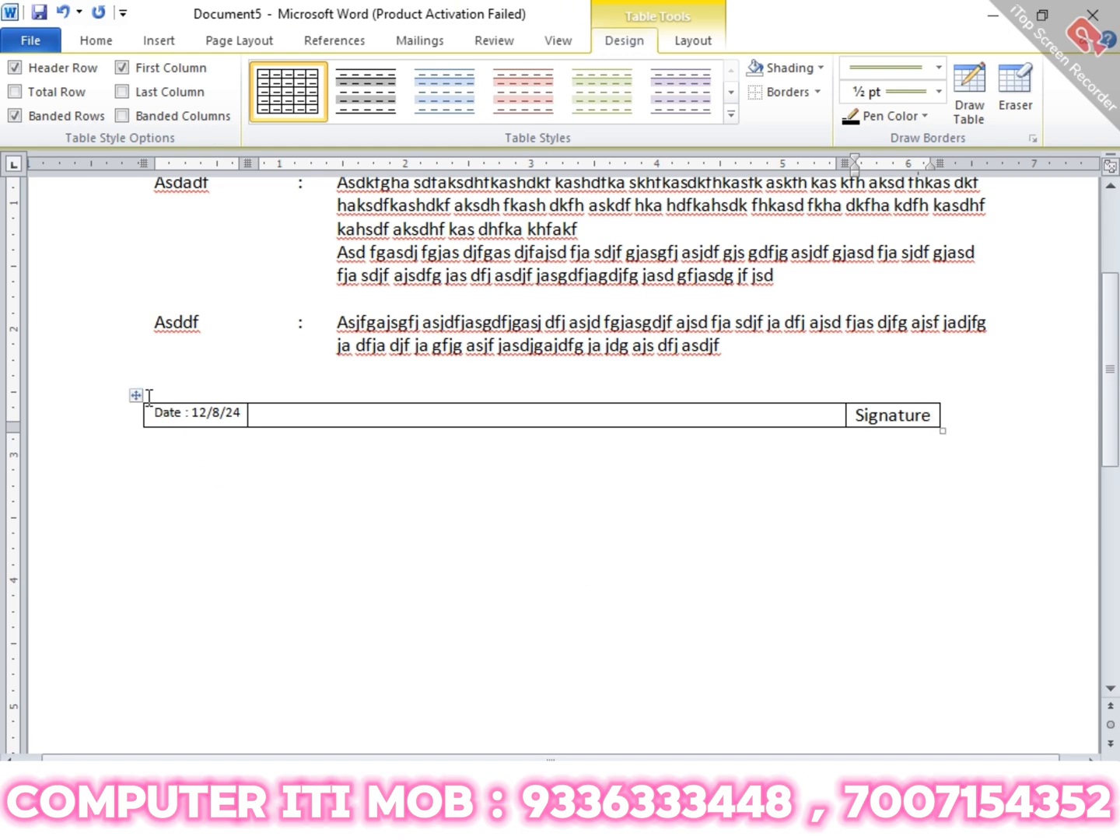
- Remove all borders from the table holding the date and signature
{"action": "left_click", "coordinate": [139, 395]}
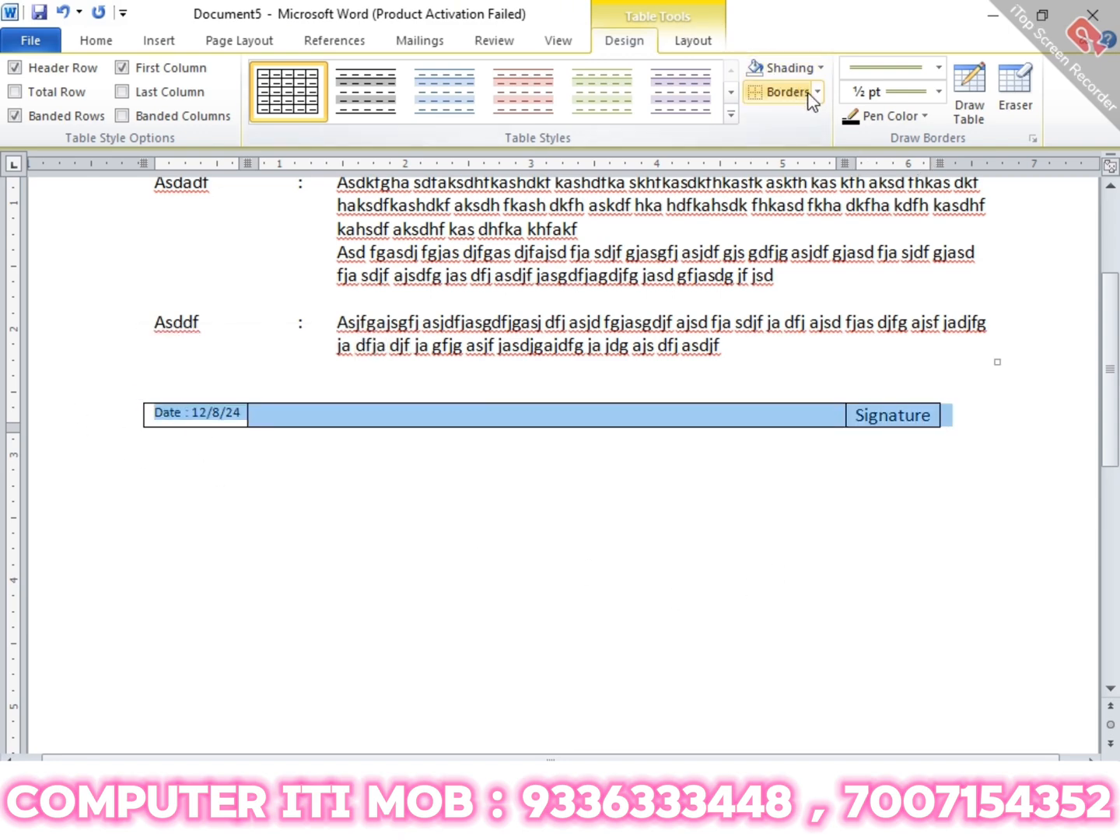
{"action": "left_click", "coordinate": [785, 93]}
{"action": "left_click", "coordinate": [803, 556]}
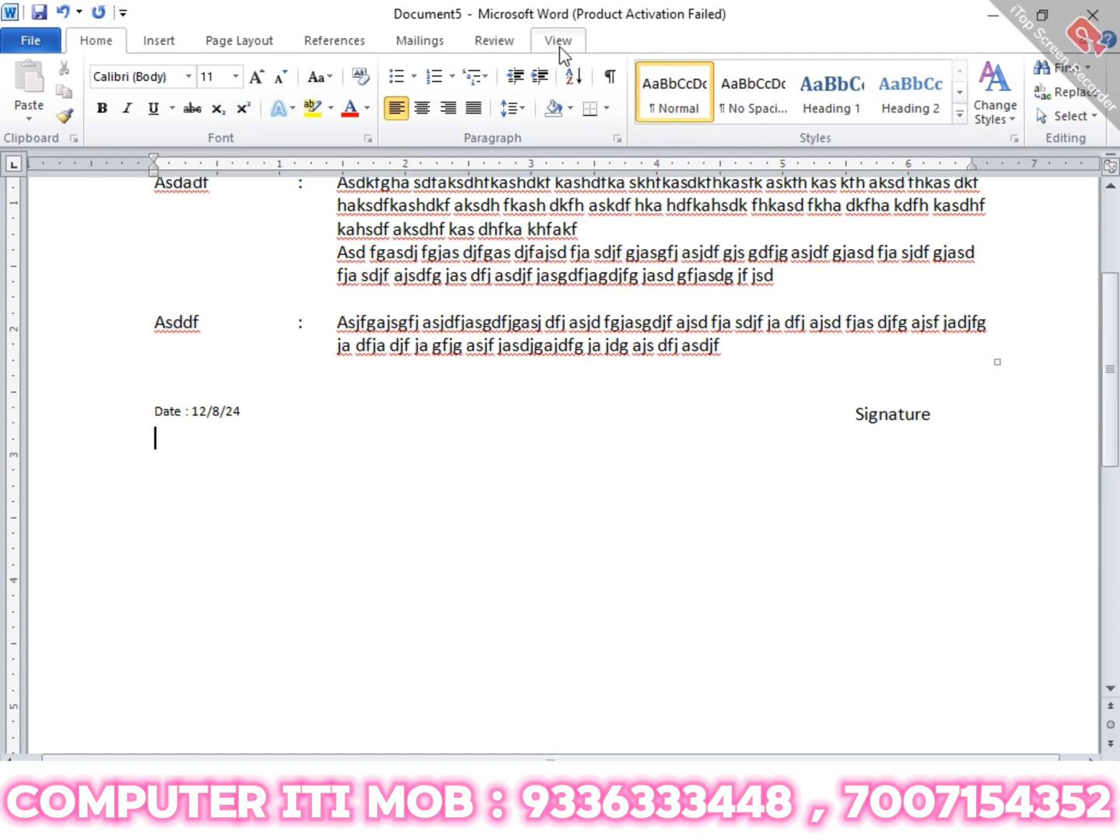
- Turn on the display of table gridlines for the borderless tables
{"action": "left_click", "coordinate": [507, 410]}
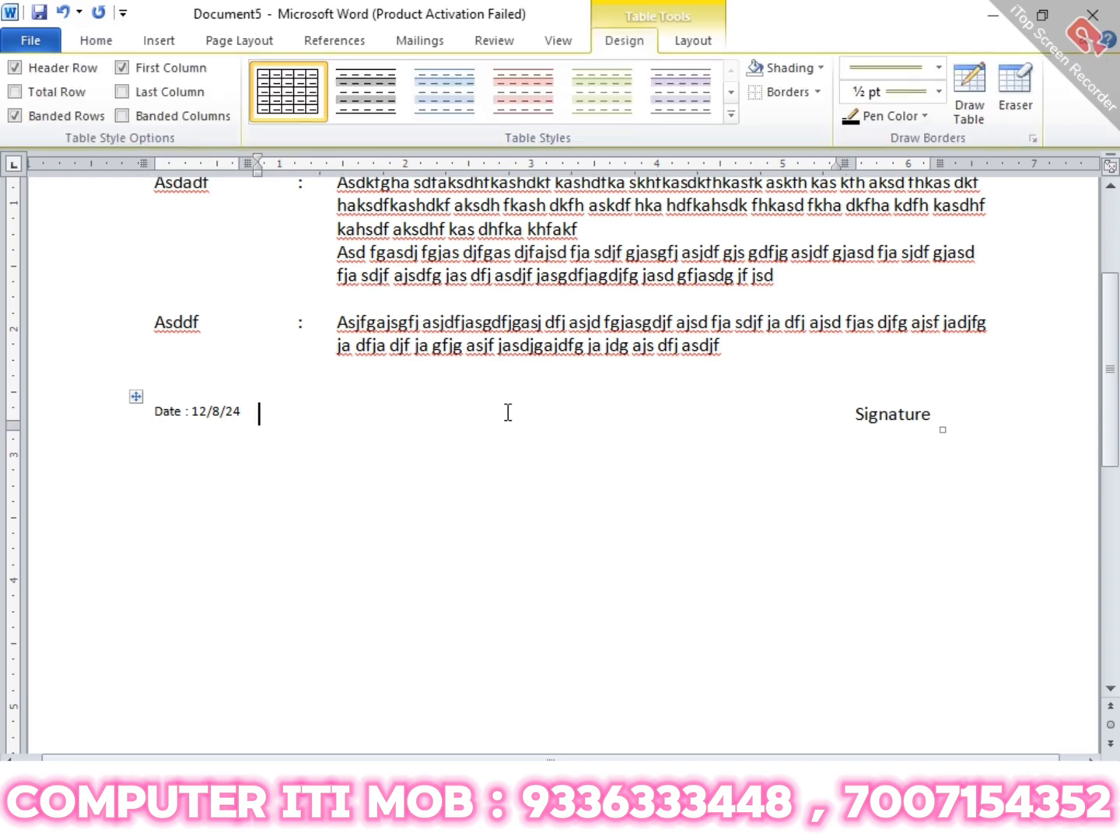
{"action": "left_click", "coordinate": [432, 596]}
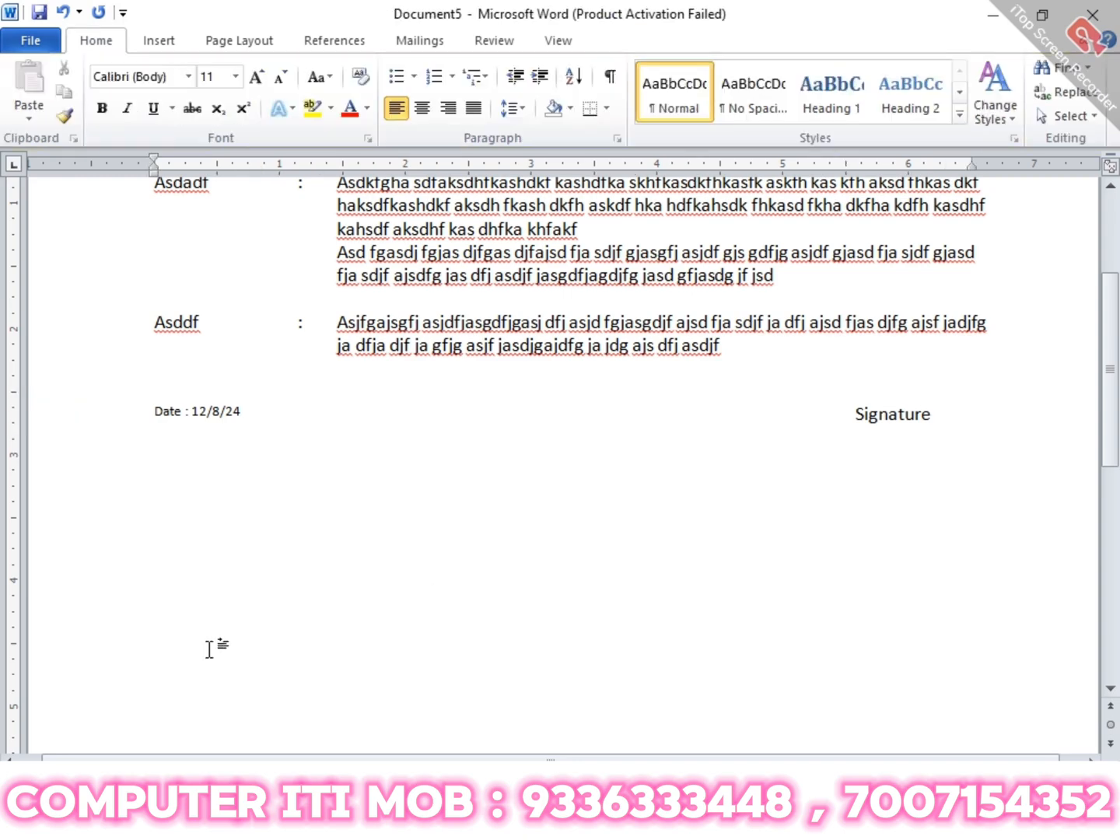
{"action": "left_click", "coordinate": [268, 399]}
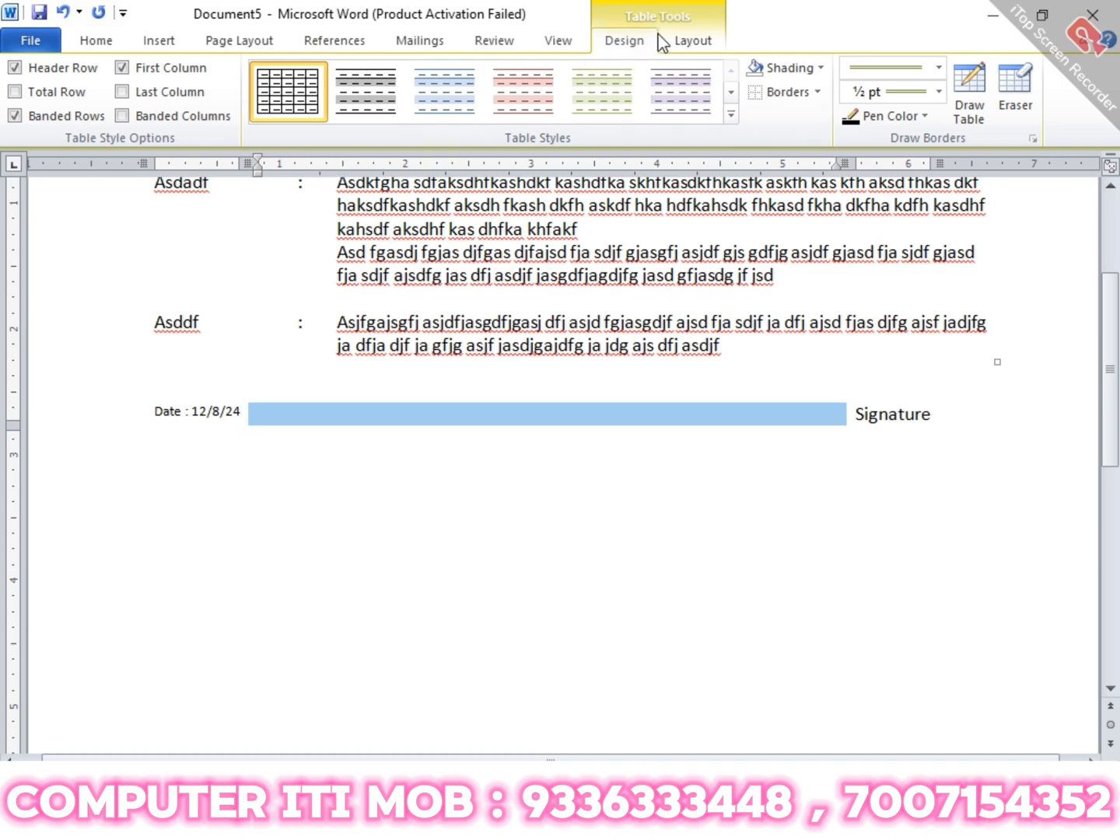
{"action": "left_click", "coordinate": [695, 44]}
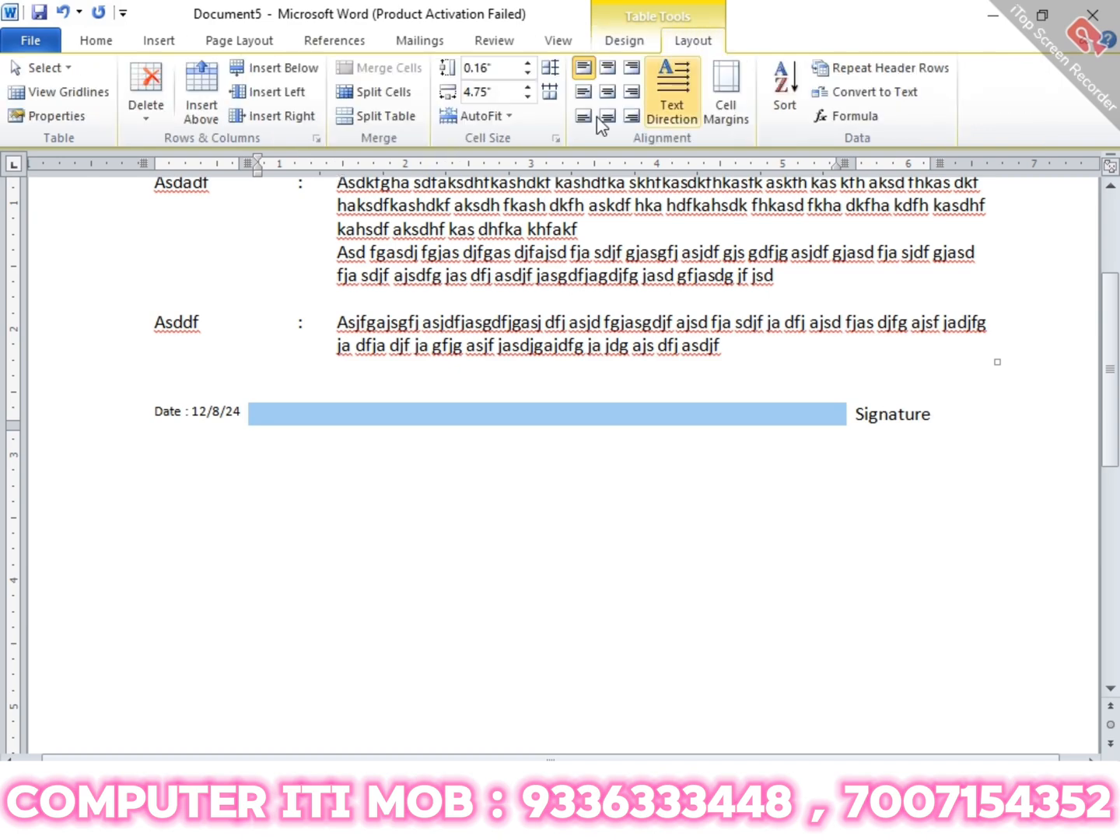
{"action": "left_click", "coordinate": [78, 97]}
{"action": "left_click", "coordinate": [326, 495]}
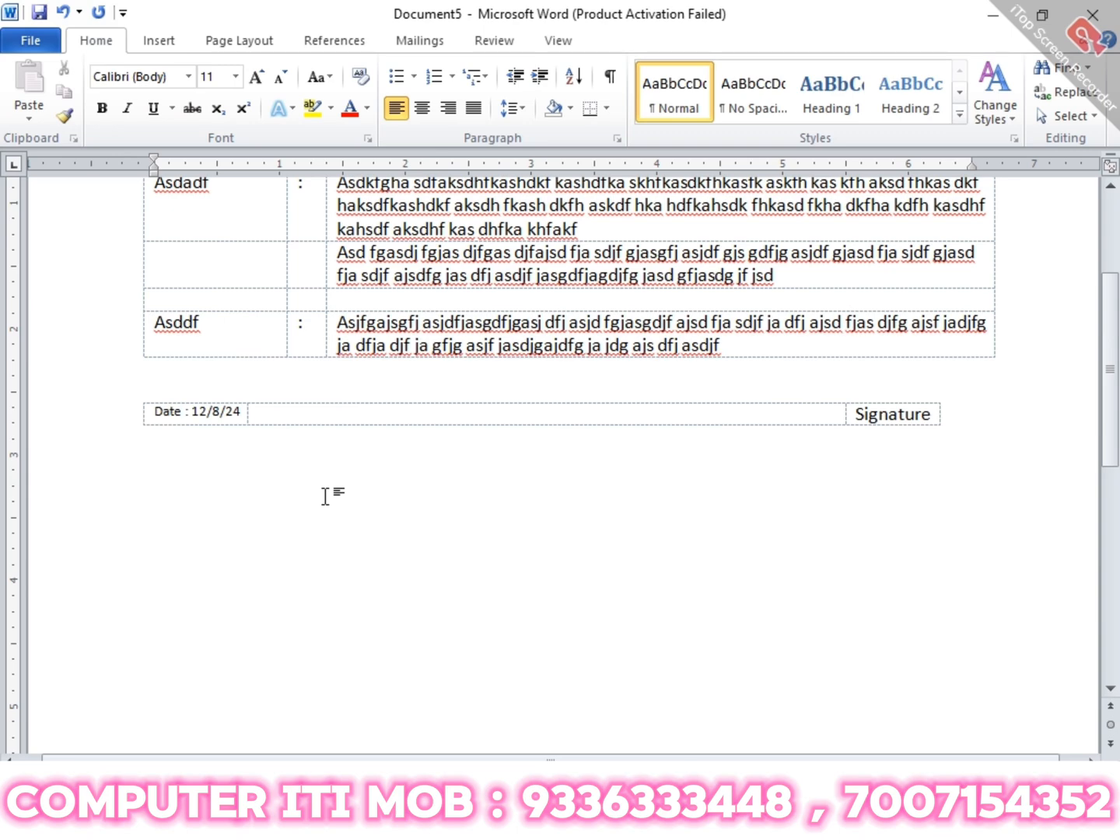
- Create a new blank document
{"action": "key", "text": "ctrl+n"}
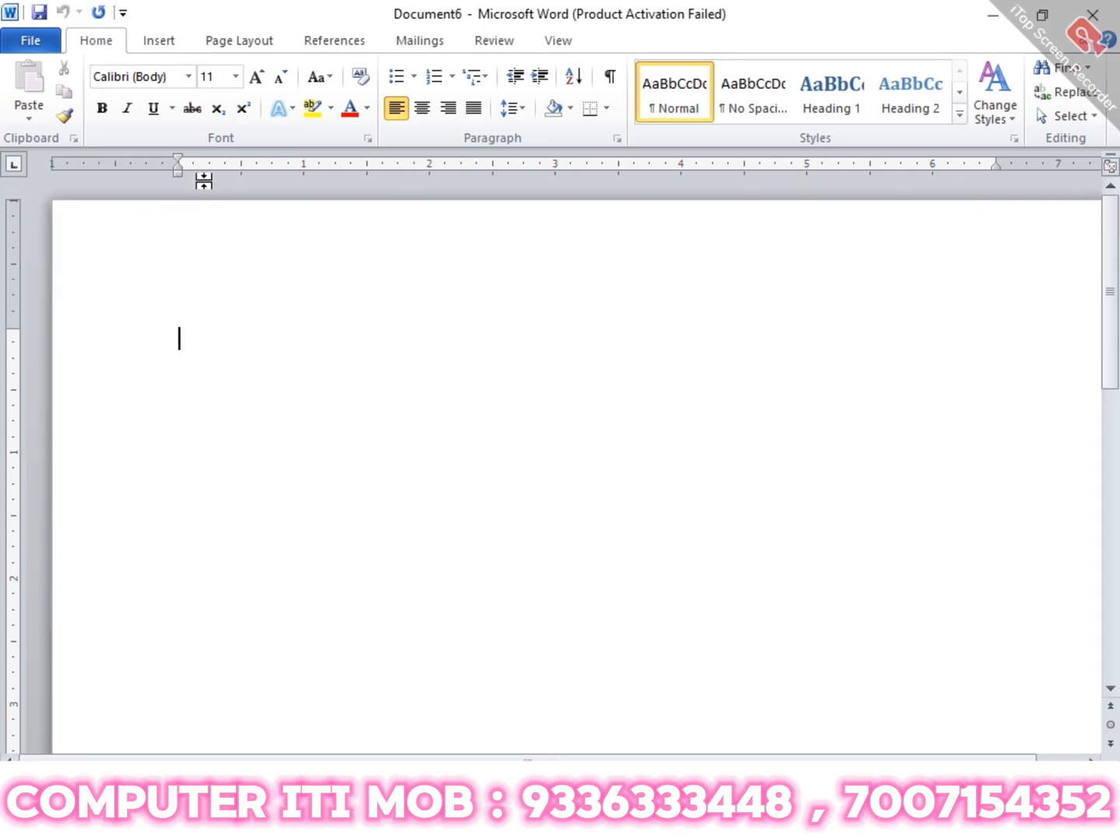
- Insert a table with five columns and eight rows at the start of the blank document
{"action": "left_click", "coordinate": [160, 42]}
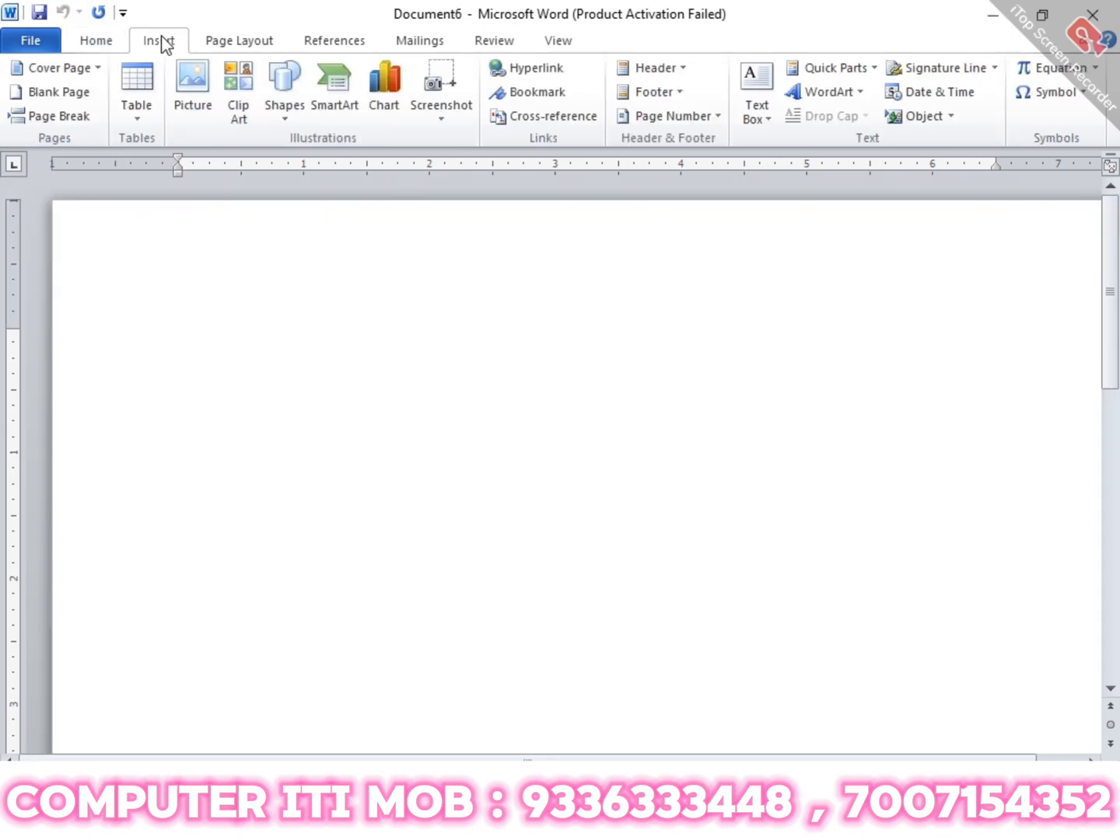
{"action": "left_click", "coordinate": [151, 102]}
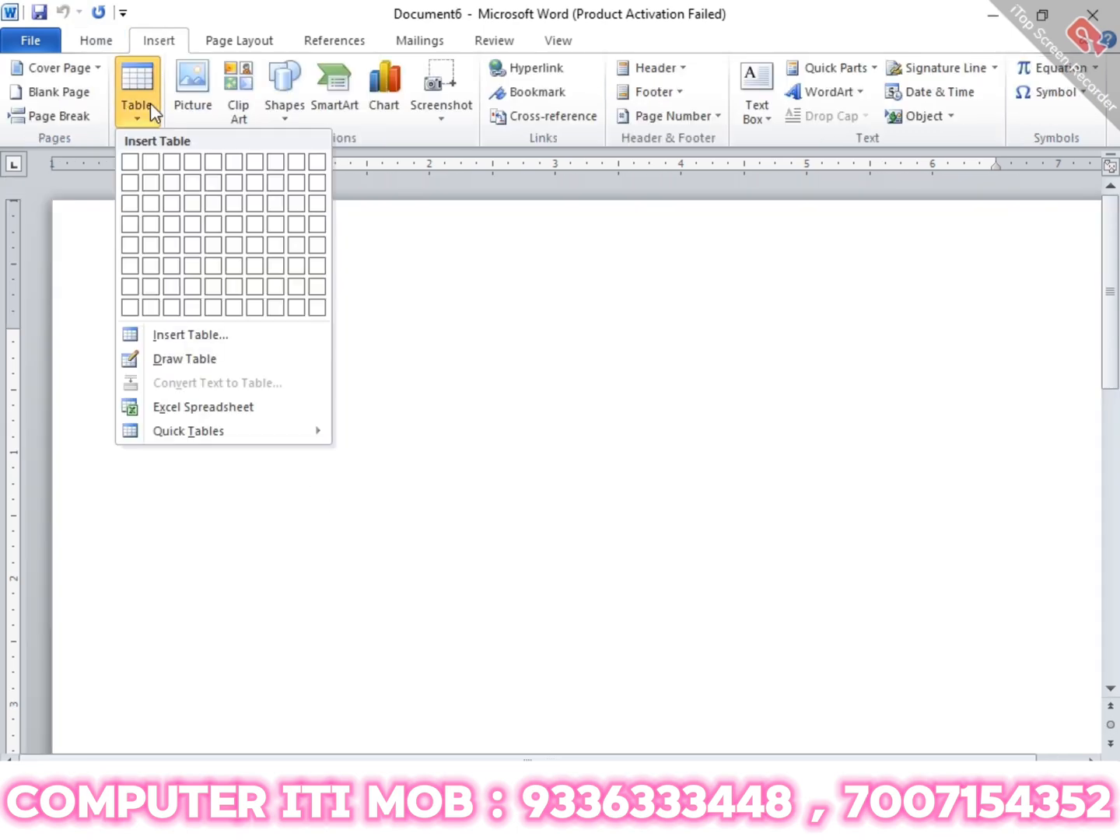
{"action": "left_click", "coordinate": [215, 307]}
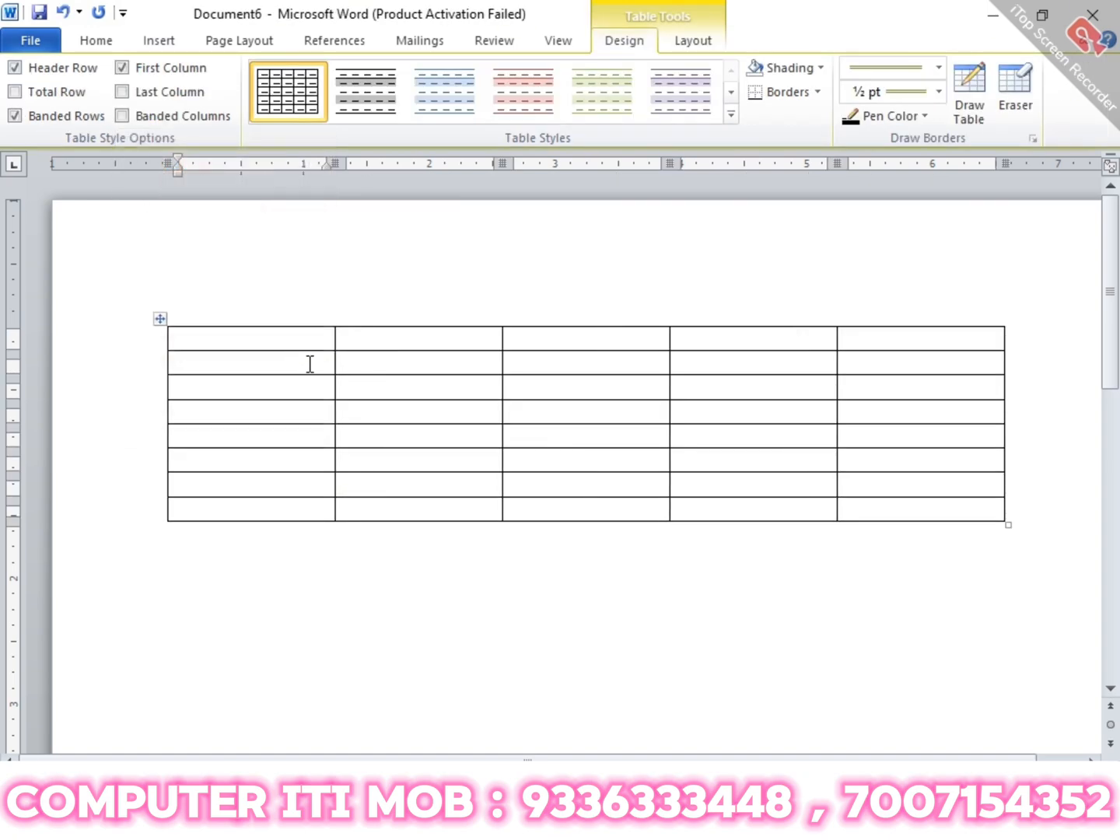
- Fill the table's first row with A in the second column and D in the fourth column
{"action": "left_click", "coordinate": [439, 339]}
{"action": "type", "text": "A"}
{"action": "key", "text": "Right"}
{"action": "key", "text": "Right"}
{"action": "key", "text": "Left"}
{"action": "type", "text": "d"}
- Fill the table's third row with B in the second column and D in the fourth column
{"action": "key", "text": "Right"}
{"action": "key", "text": "Right"}
{"action": "key", "text": "Right"}
{"action": "key", "text": "Right"}
{"action": "key", "text": "Right"}
{"action": "key", "text": "Right"}
{"action": "key", "text": "Right"}
{"action": "key", "text": "Right"}
{"action": "type", "text": "B"}
{"action": "key", "text": "Right"}
{"action": "key", "text": "Right"}
{"action": "type", "text": "D"}
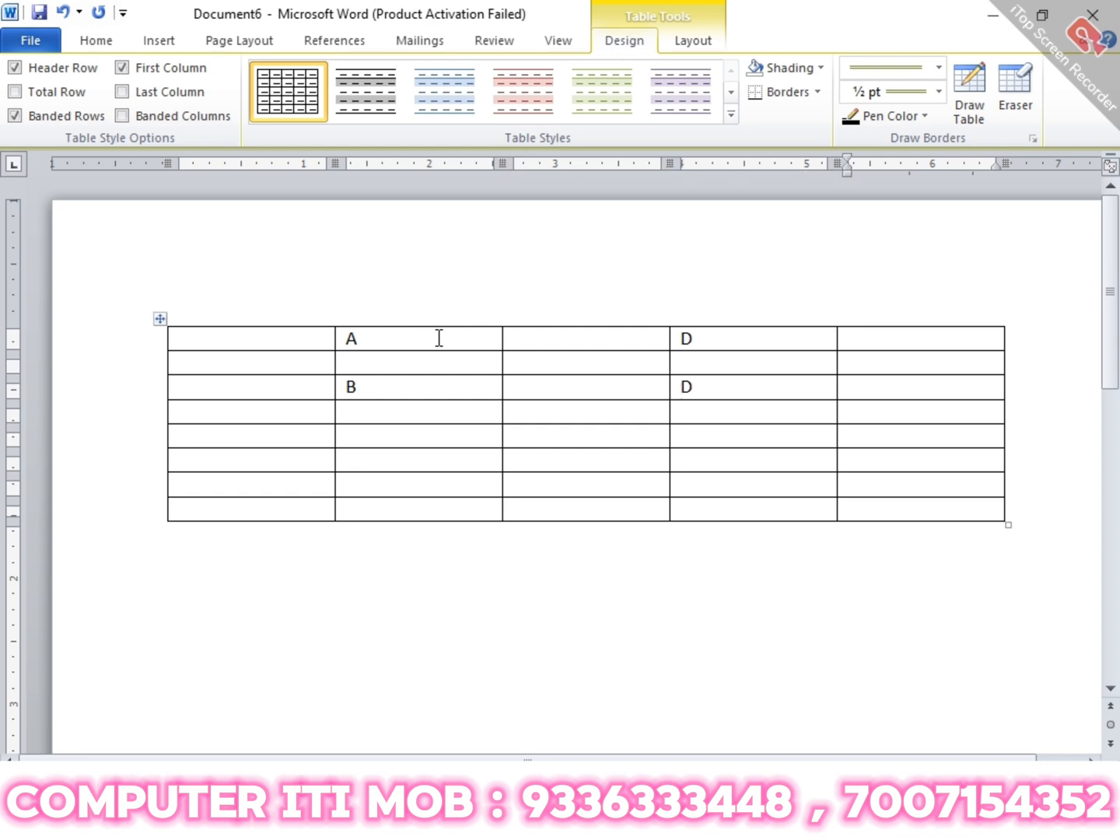
- Fill the table's fifth row with C1 in the second column and C2 in the fourth column
{"action": "key", "text": "Right"}
{"action": "key", "text": "Right"}
{"action": "key", "text": "Right"}
{"action": "key", "text": "Right"}
{"action": "key", "text": "Right"}
{"action": "key", "text": "Right"}
{"action": "key", "text": "Right"}
{"action": "type", "text": "C1"}
{"action": "key", "text": "Right"}
{"action": "key", "text": "Right"}
{"action": "type", "text": "C2"}
- Fill the table's seventh row with D1 in the second column and D2 in the fourth column
{"action": "key", "text": "Right"}
{"action": "key", "text": "Right"}
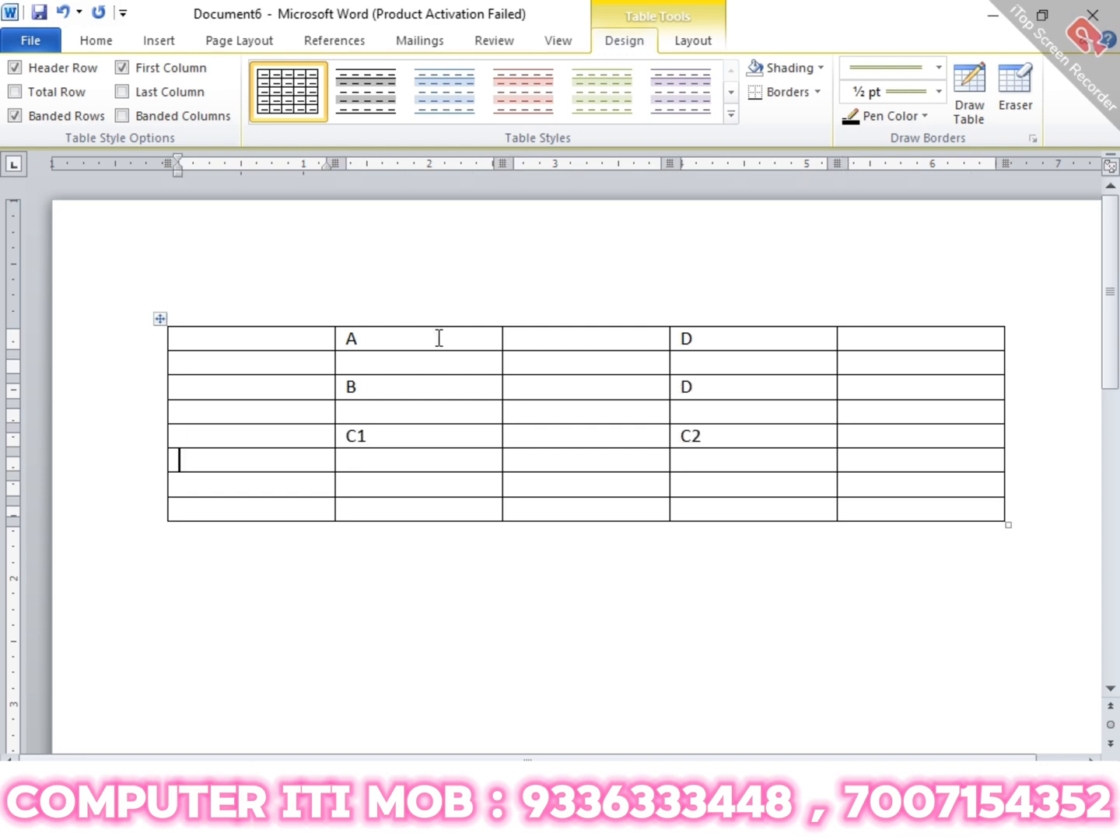
{"action": "key", "text": "Right"}
{"action": "key", "text": "Right"}
{"action": "key", "text": "Right"}
{"action": "key", "text": "Right"}
{"action": "key", "text": "Right"}
{"action": "key", "text": "Right"}
{"action": "type", "text": "D1"}
{"action": "key", "text": "Right"}
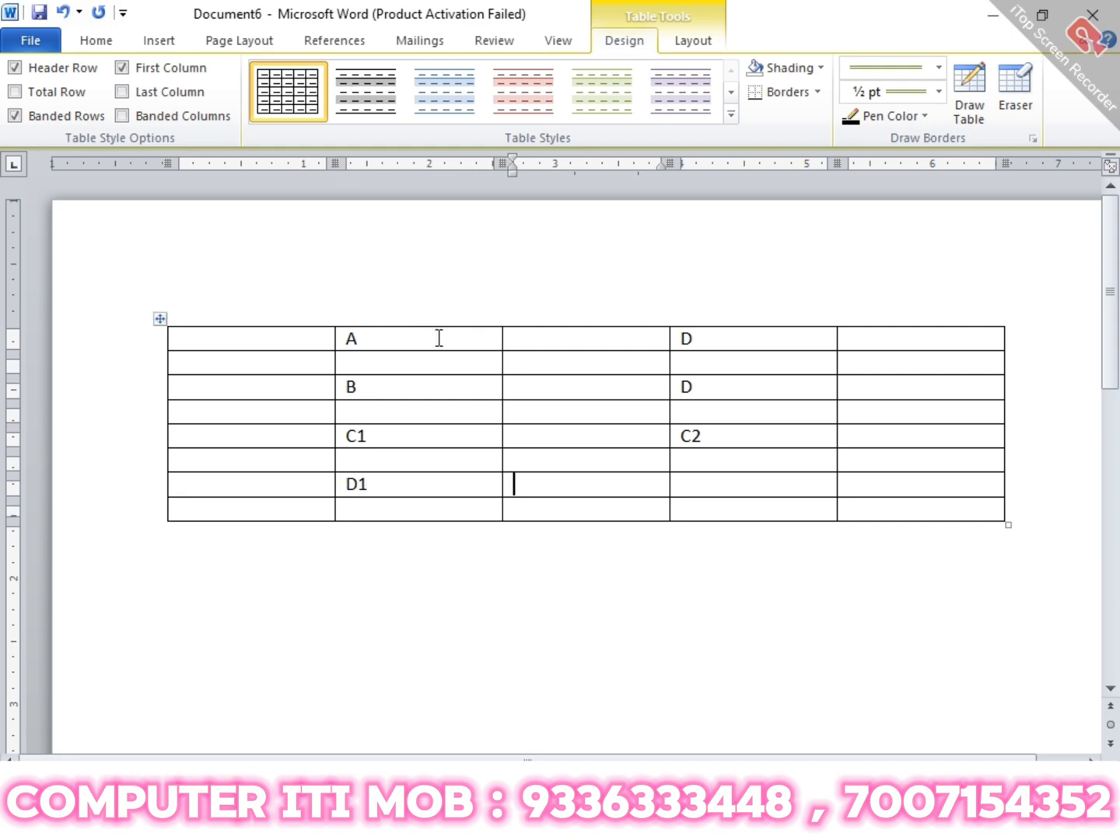
{"action": "key", "text": "Right"}
{"action": "type", "text": "d3"}
{"action": "key", "text": "BackSpace"}
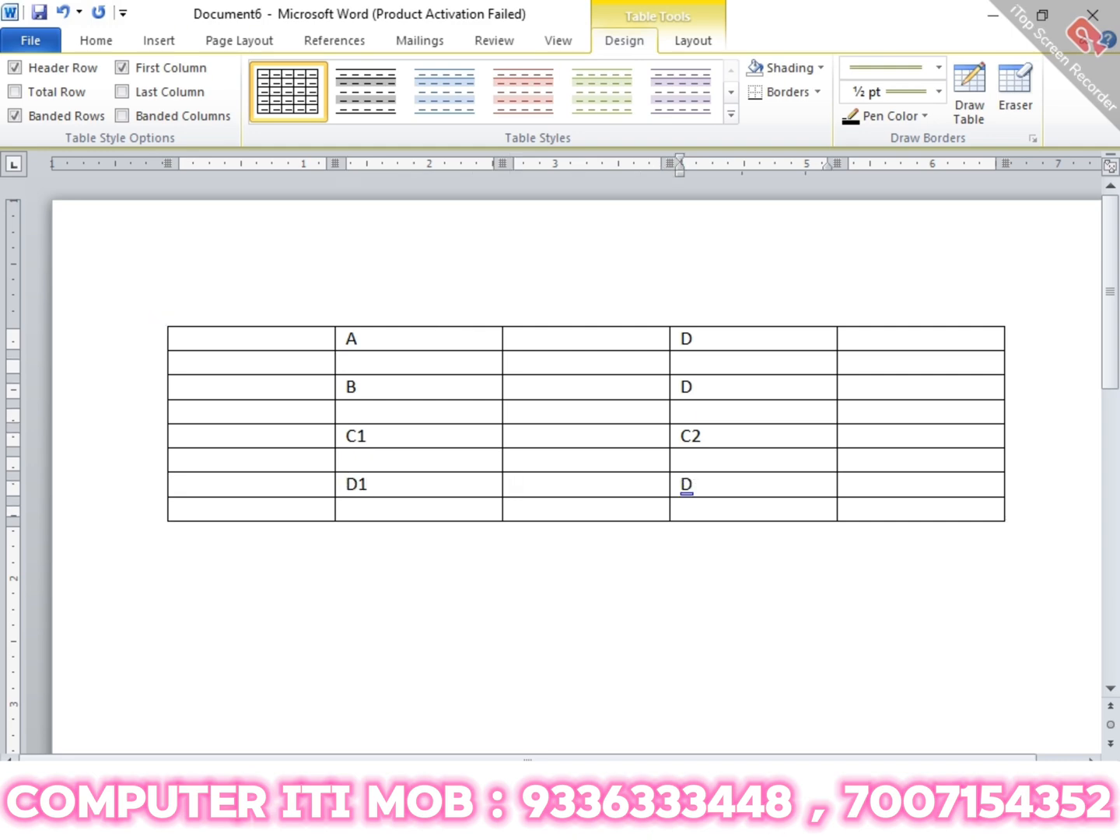
{"action": "type", "text": "2"}
- Add a ninth row at the end of the table, with E1 in its second column and E2 in its fourth
{"action": "key", "text": "Right"}
{"action": "key", "text": "Right"}
{"action": "key", "text": "Right"}
{"action": "key", "text": "Right"}
{"action": "key", "text": "Right"}
{"action": "key", "text": "Right"}
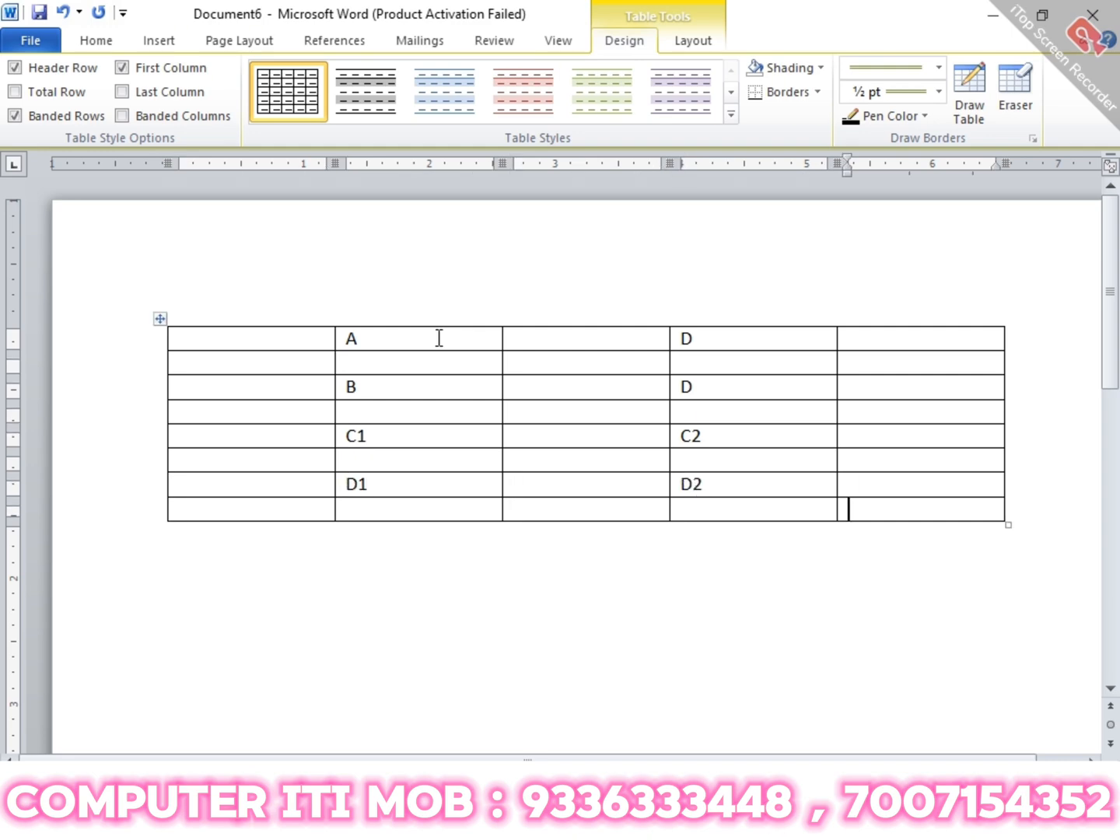
{"action": "key", "text": "Tab"}
{"action": "key", "text": "Tab"}
{"action": "type", "text": "e"}
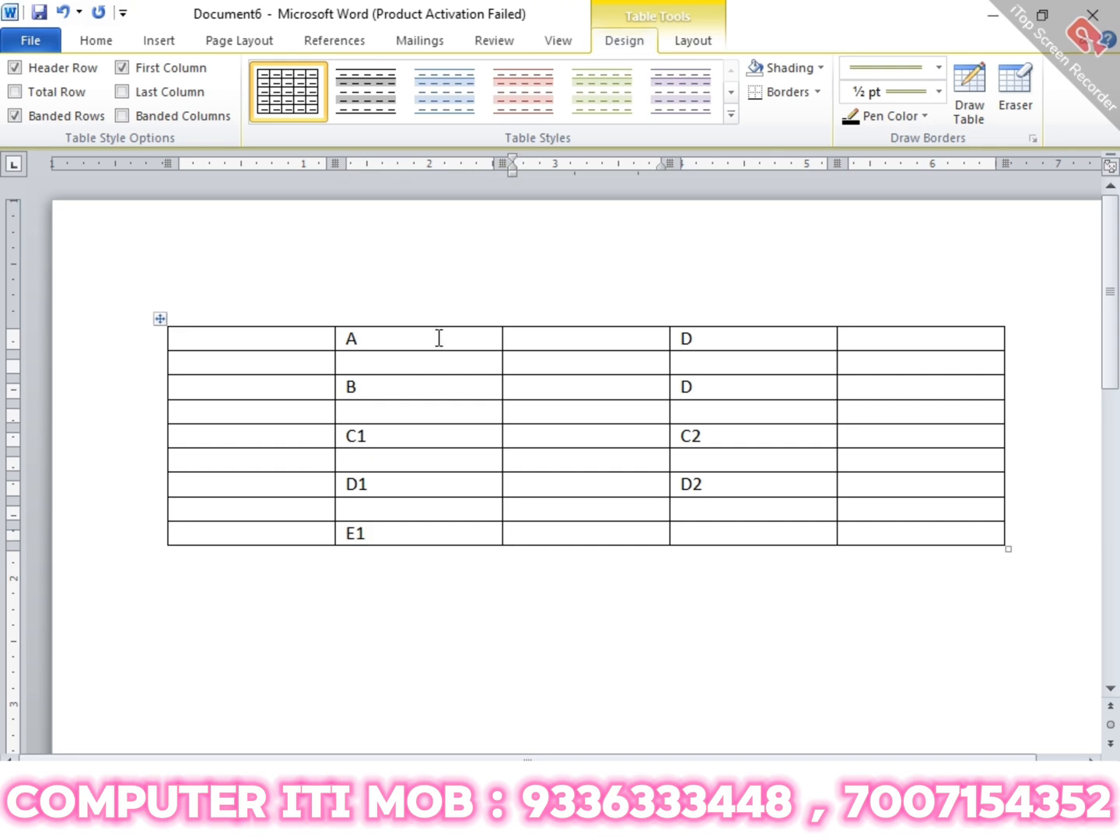
{"action": "key", "text": "Tab"}
{"action": "type", "text": "3"}
{"action": "key", "text": "BackSpace"}
{"action": "type", "text": "E2"}
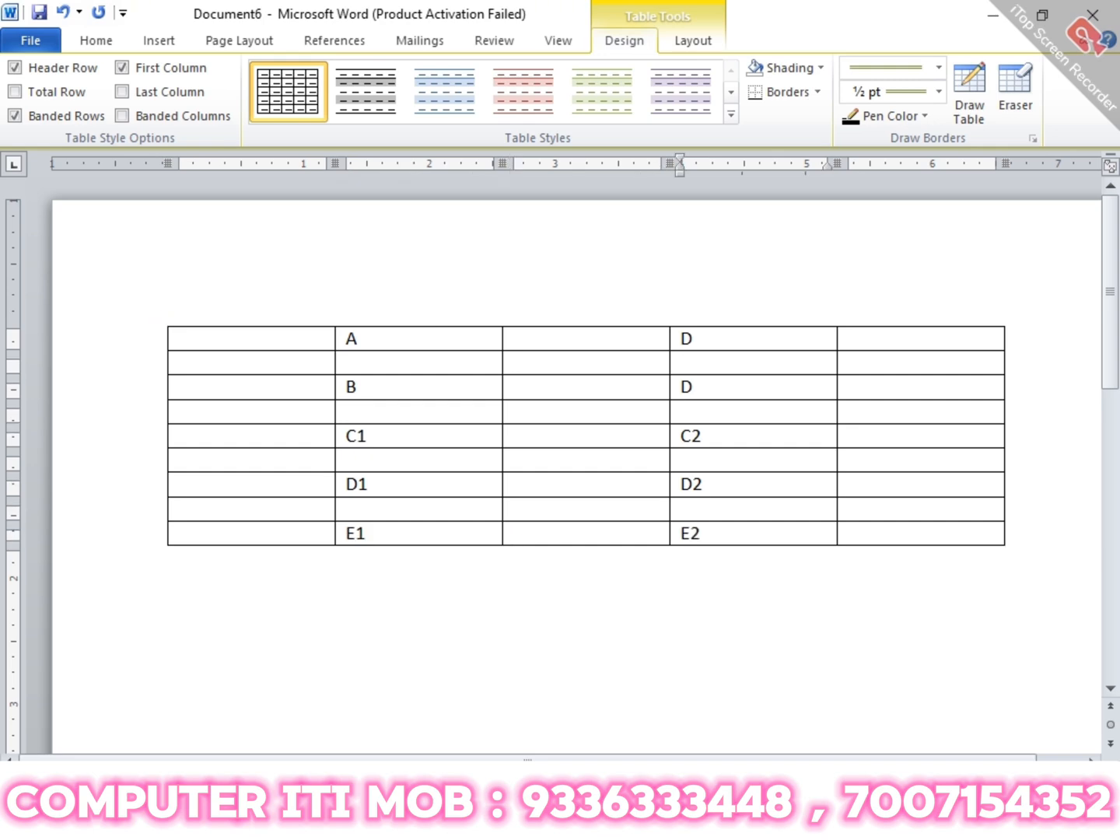
- Change both labels in the table's first row to A1
{"action": "left_click", "coordinate": [387, 340]}
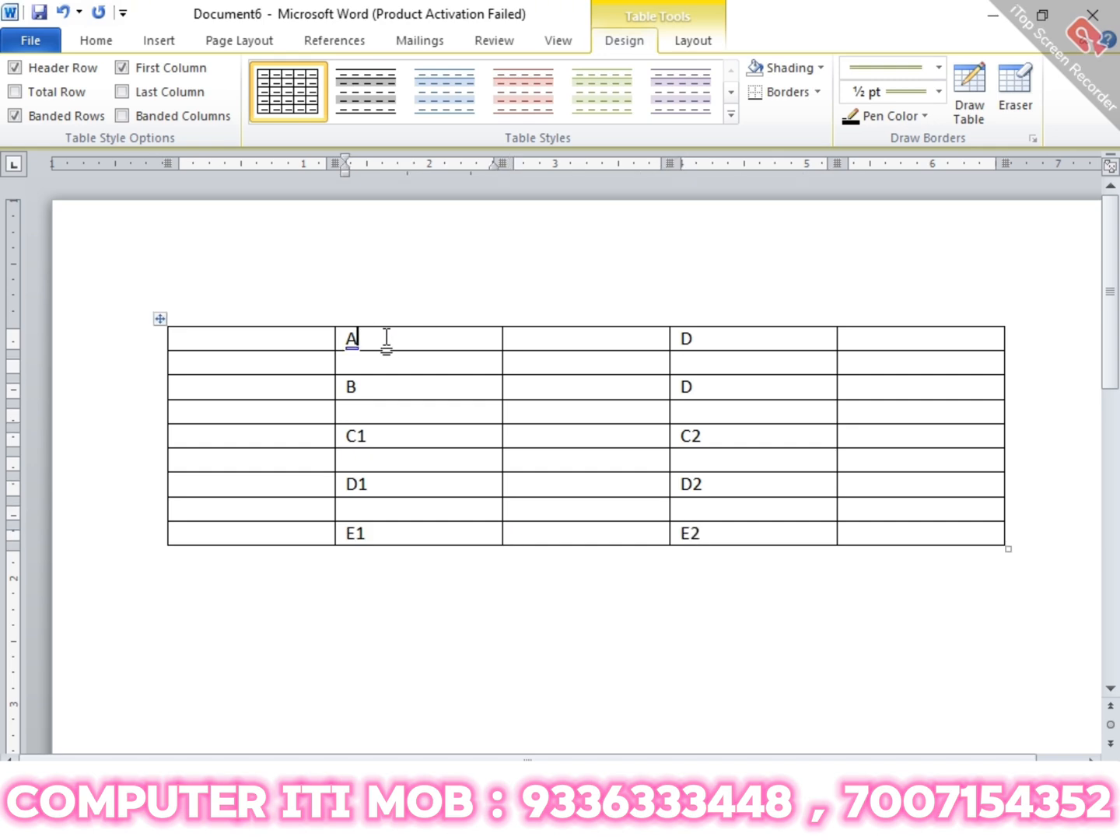
{"action": "type", "text": "1"}
{"action": "left_click", "coordinate": [683, 340]}
{"action": "type", "text": "a"}
{"action": "key", "text": "shift+Right"}
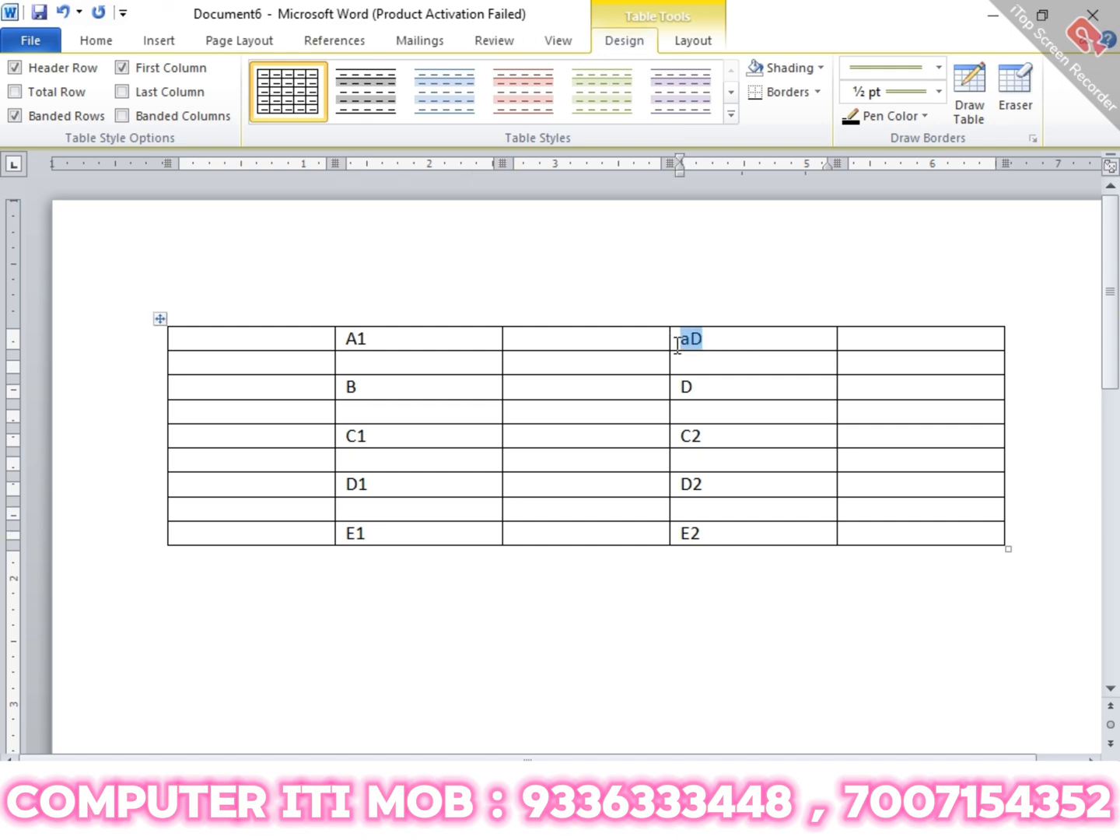
{"action": "key", "text": "Delete"}
{"action": "key", "text": "BackSpace"}
{"action": "type", "text": "A1"}
- Change the labels in the table's third row to B1 in the second column and B2 in the fourth
{"action": "left_click", "coordinate": [394, 387]}
{"action": "type", "text": "1"}
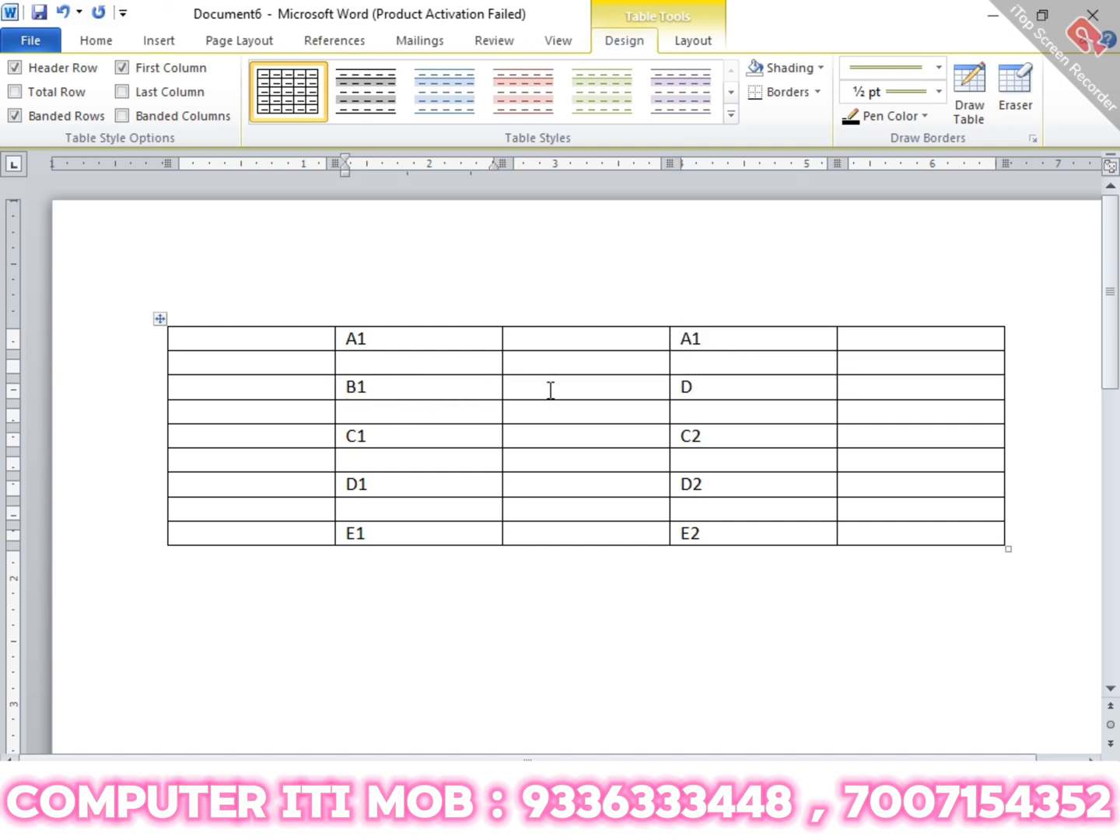
{"action": "left_click", "coordinate": [689, 404]}
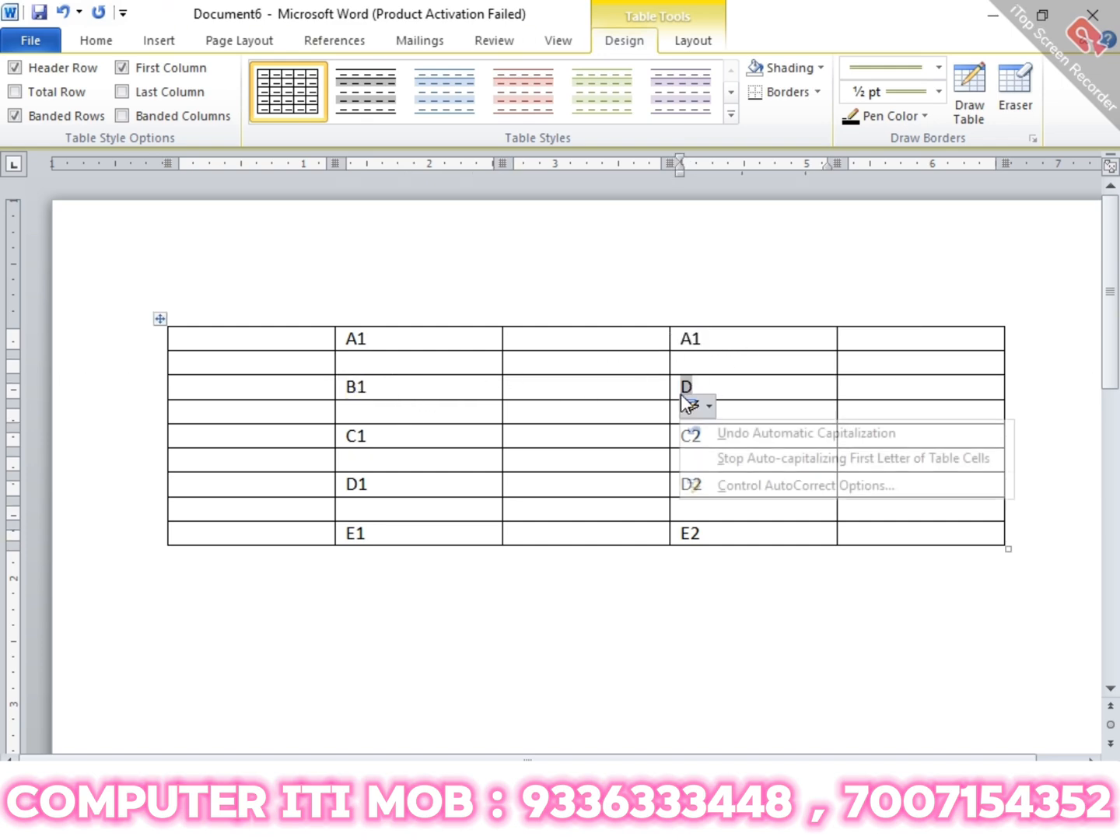
{"action": "left_click", "coordinate": [725, 394]}
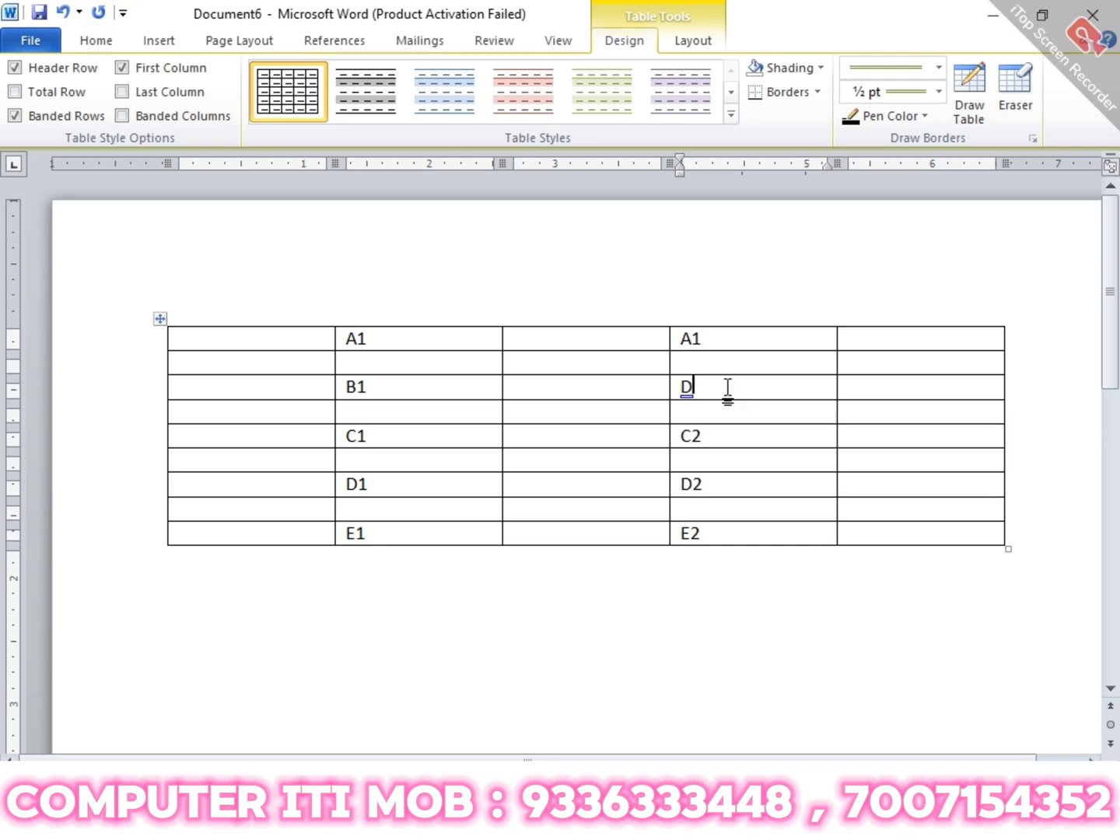
{"action": "left_click", "coordinate": [669, 388]}
{"action": "type", "text": "bb"}
{"action": "key", "text": "BackSpace"}
{"action": "key", "text": "BackSpace"}
{"action": "type", "text": "B2"}
- Remove all borders from the whole table using the Borders and Shading setting None
{"action": "left_click", "coordinate": [159, 319]}
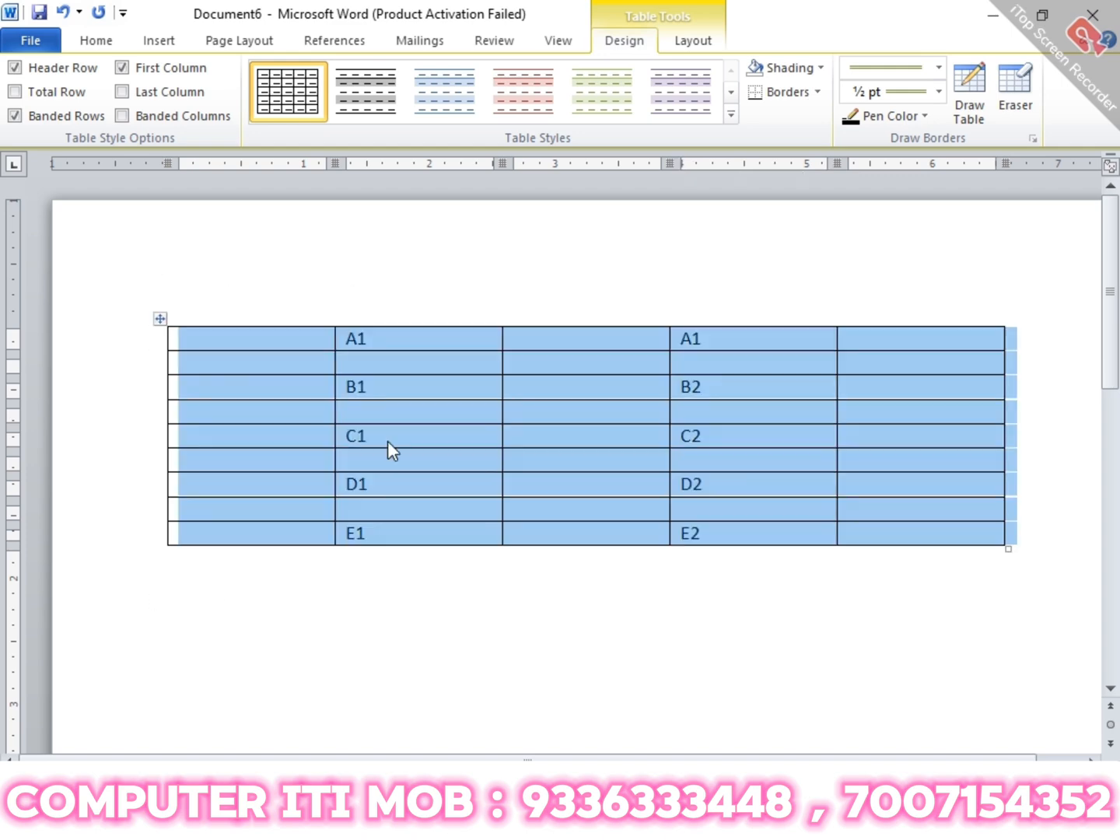
{"action": "left_click", "coordinate": [775, 84]}
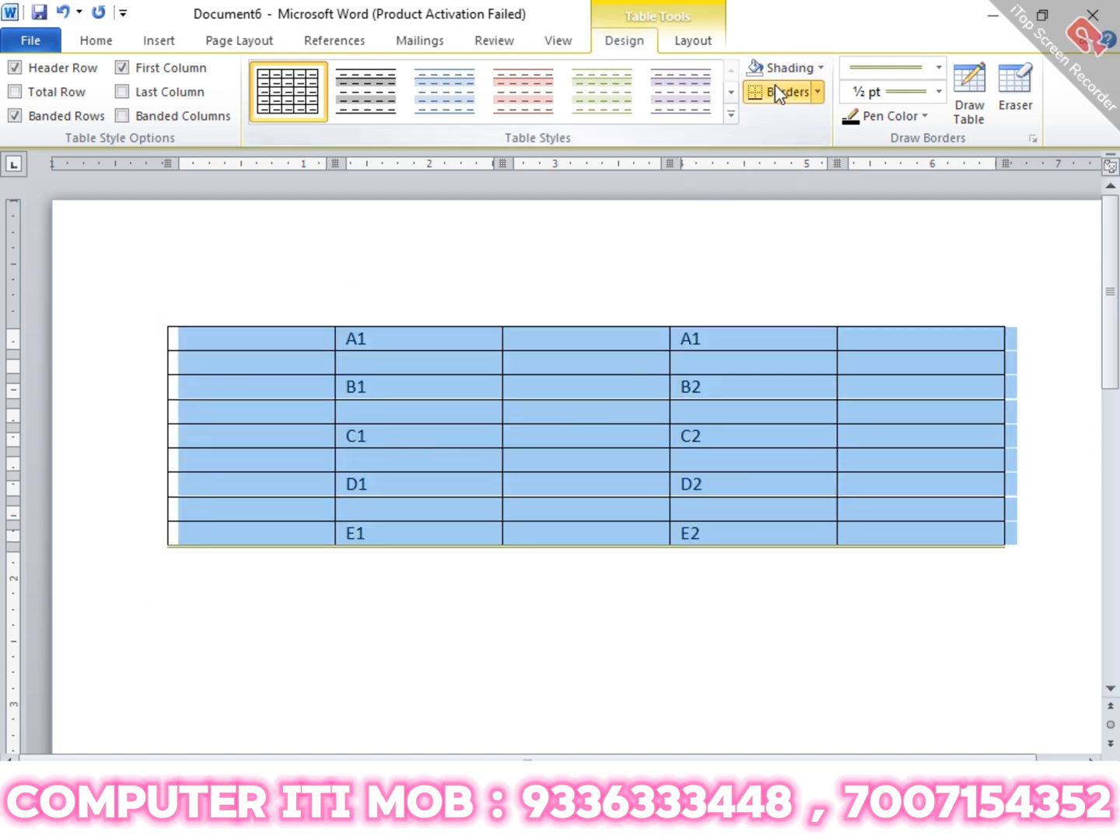
{"action": "left_click", "coordinate": [817, 92]}
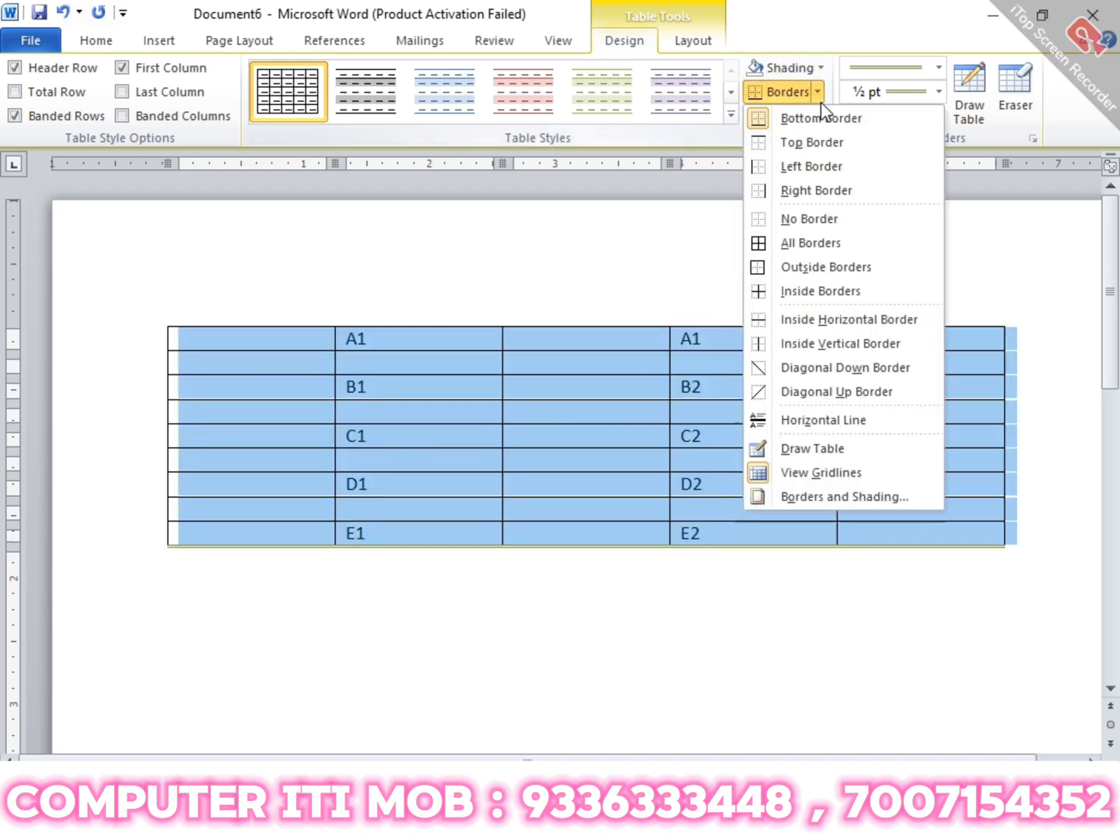
{"action": "left_click", "coordinate": [800, 499]}
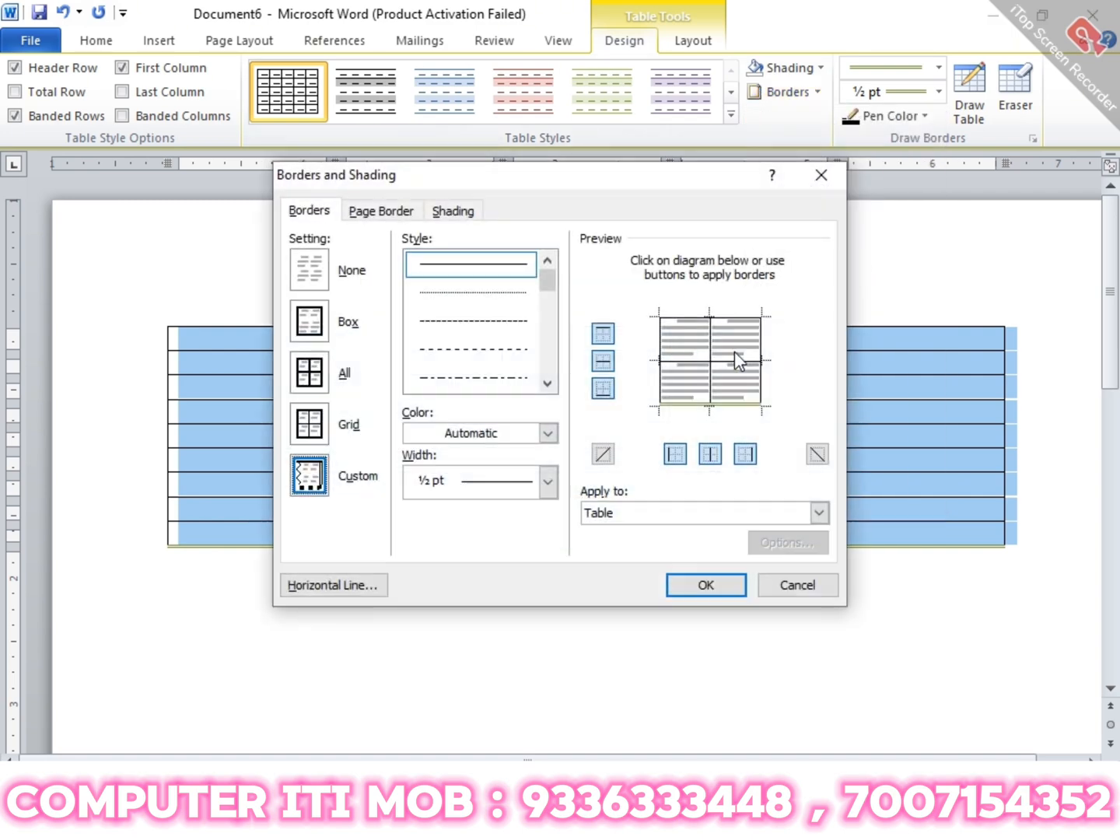
{"action": "left_click", "coordinate": [305, 285]}
{"action": "left_click", "coordinate": [734, 584]}
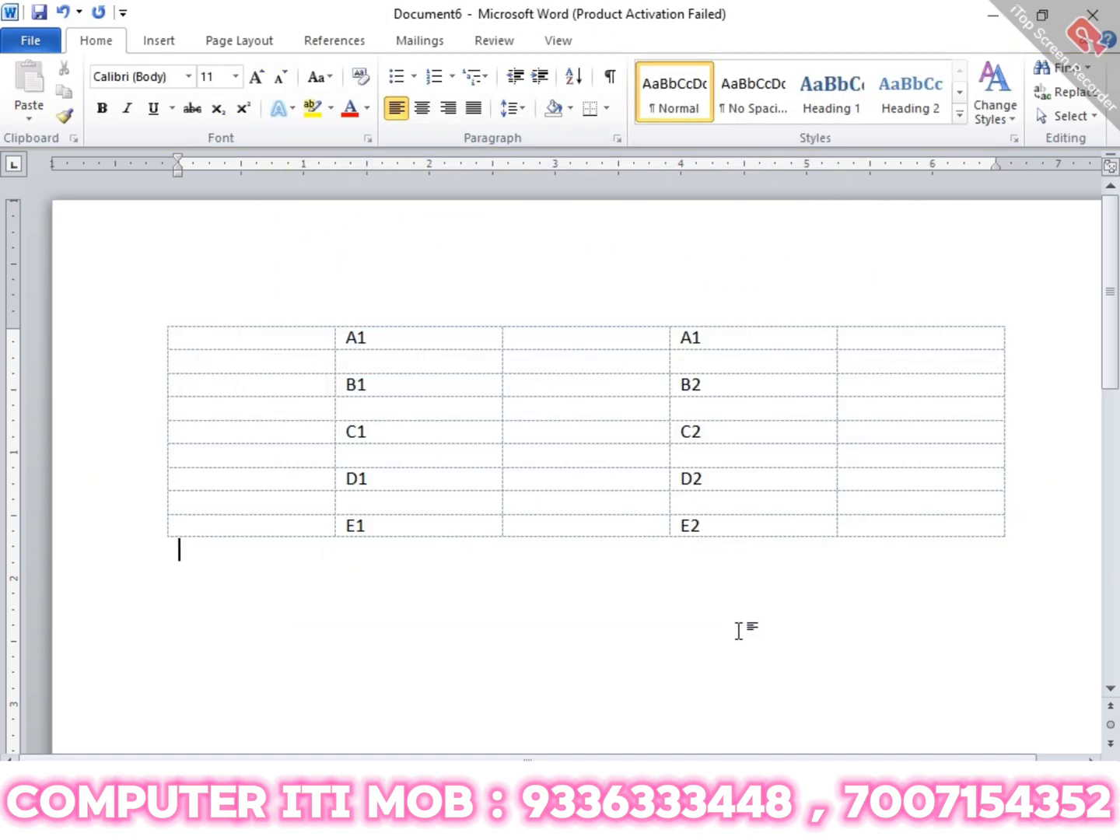
- Turn off the display of gridlines for the borderless table
{"action": "left_click", "coordinate": [605, 335]}
{"action": "left_click", "coordinate": [690, 43]}
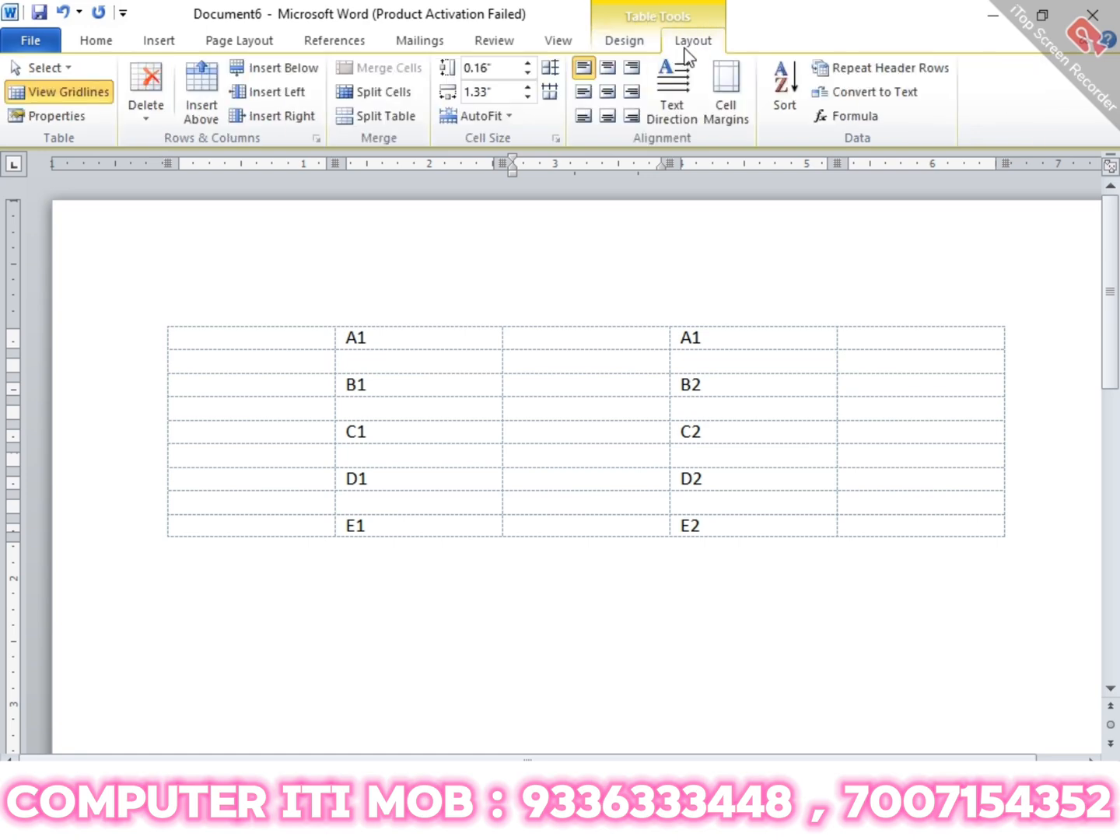
{"action": "left_click", "coordinate": [78, 99]}
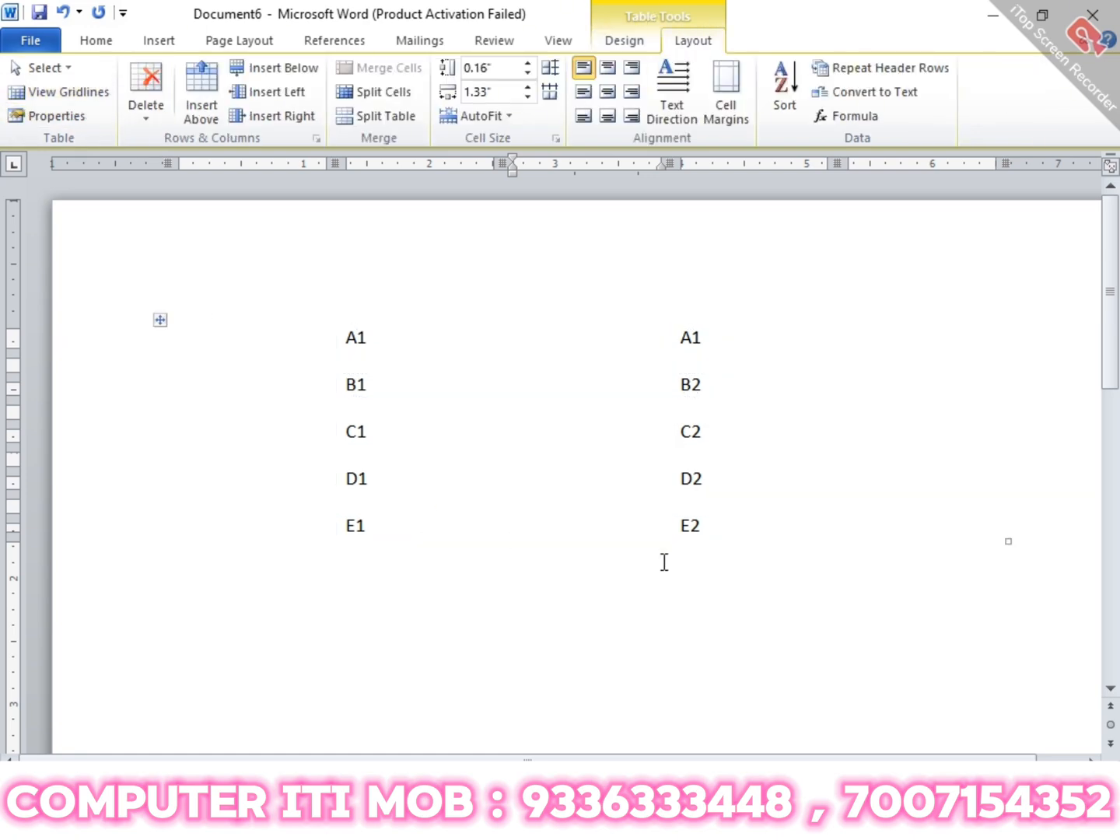
{"action": "left_click", "coordinate": [825, 639]}
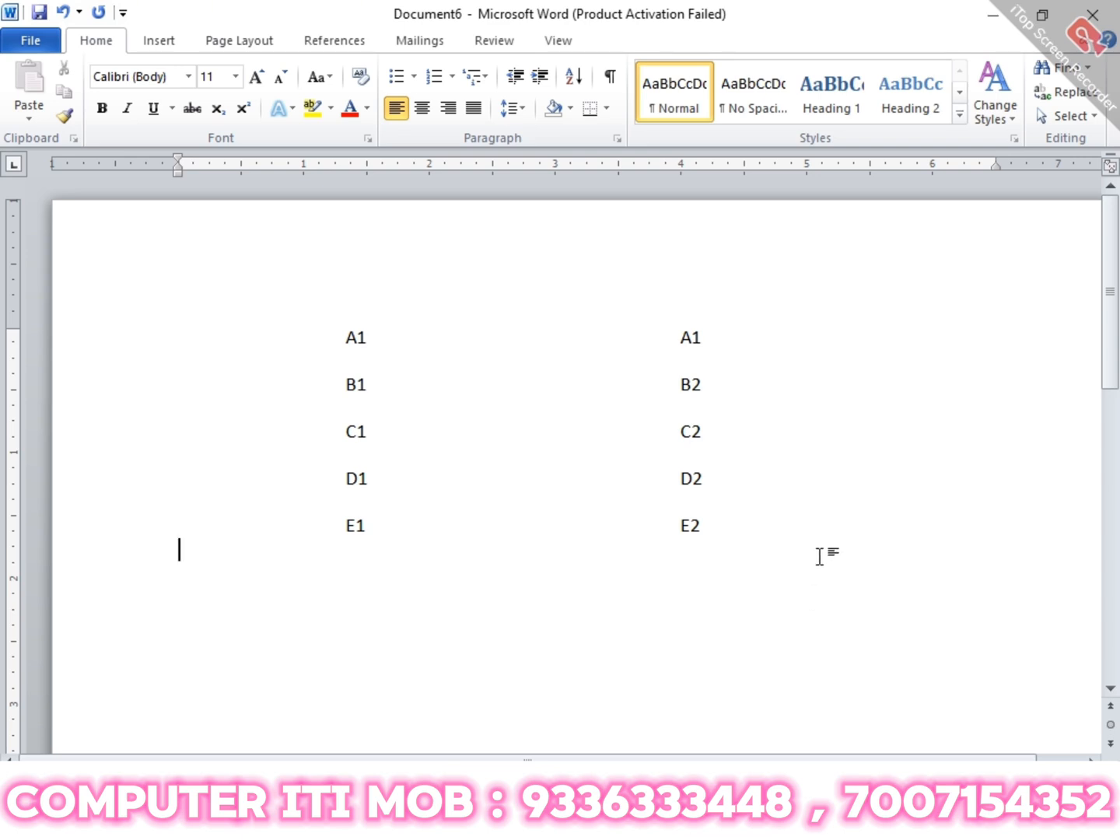
- Turn the display of the table's gridlines back on
{"action": "left_click", "coordinate": [828, 519]}
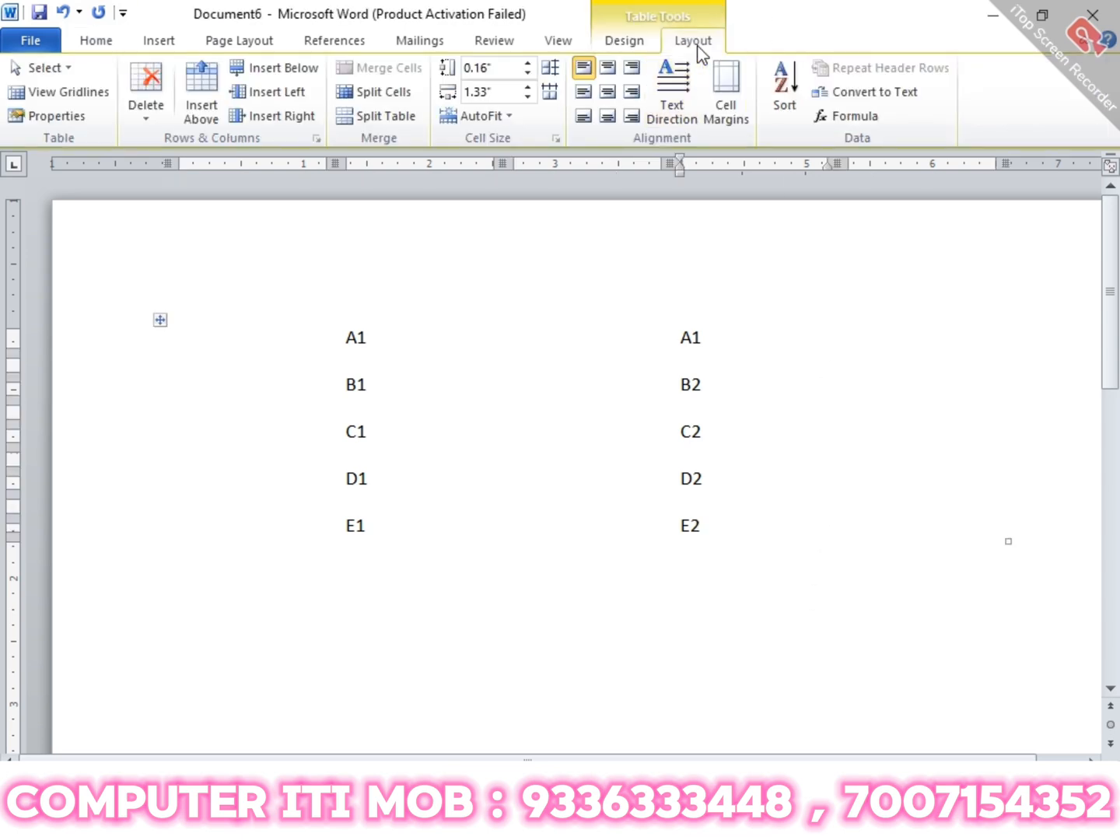
{"action": "left_click", "coordinate": [95, 94]}
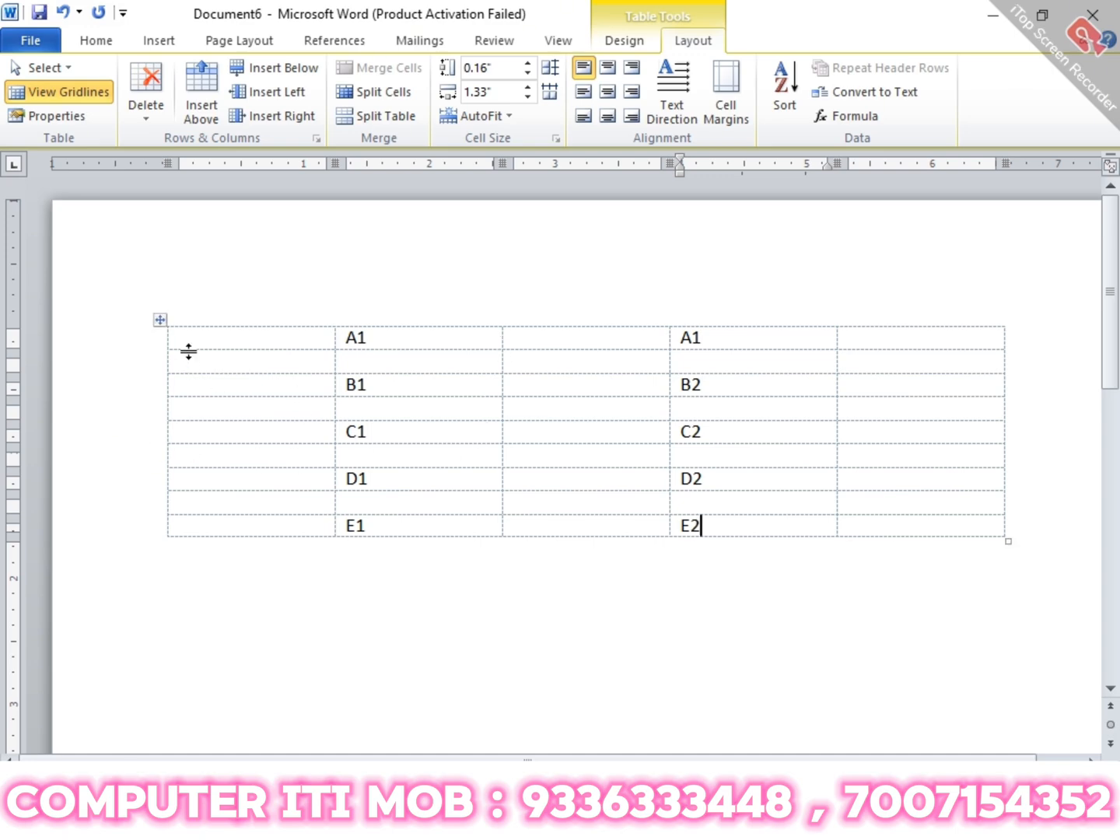
- Merge all nine cells of the table's first column into a single cell
{"action": "left_click_drag", "start_coordinate": [191, 336], "coordinate": [254, 531]}
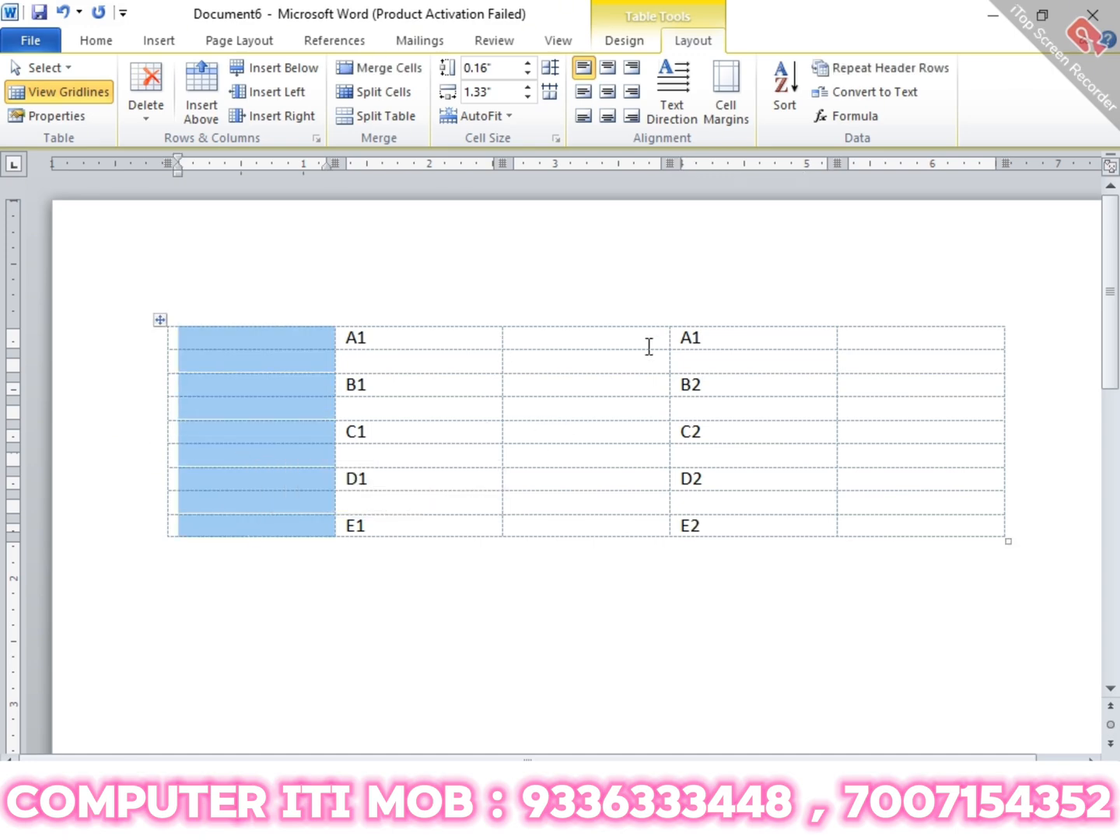
{"action": "left_click", "coordinate": [401, 70]}
{"action": "left_click", "coordinate": [560, 614]}
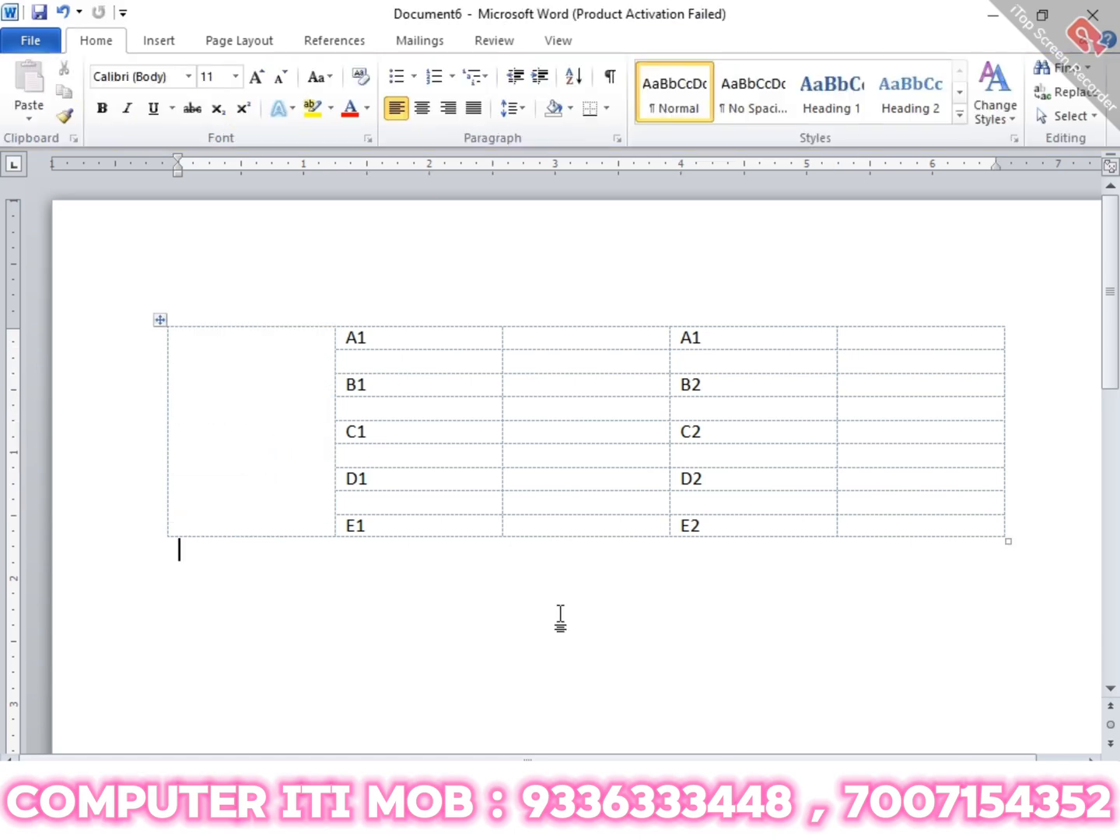
- Split the third-column cells from the C1 row through the row below D1 into 2 columns and 4 rows
{"action": "left_click_drag", "start_coordinate": [538, 430], "coordinate": [601, 506]}
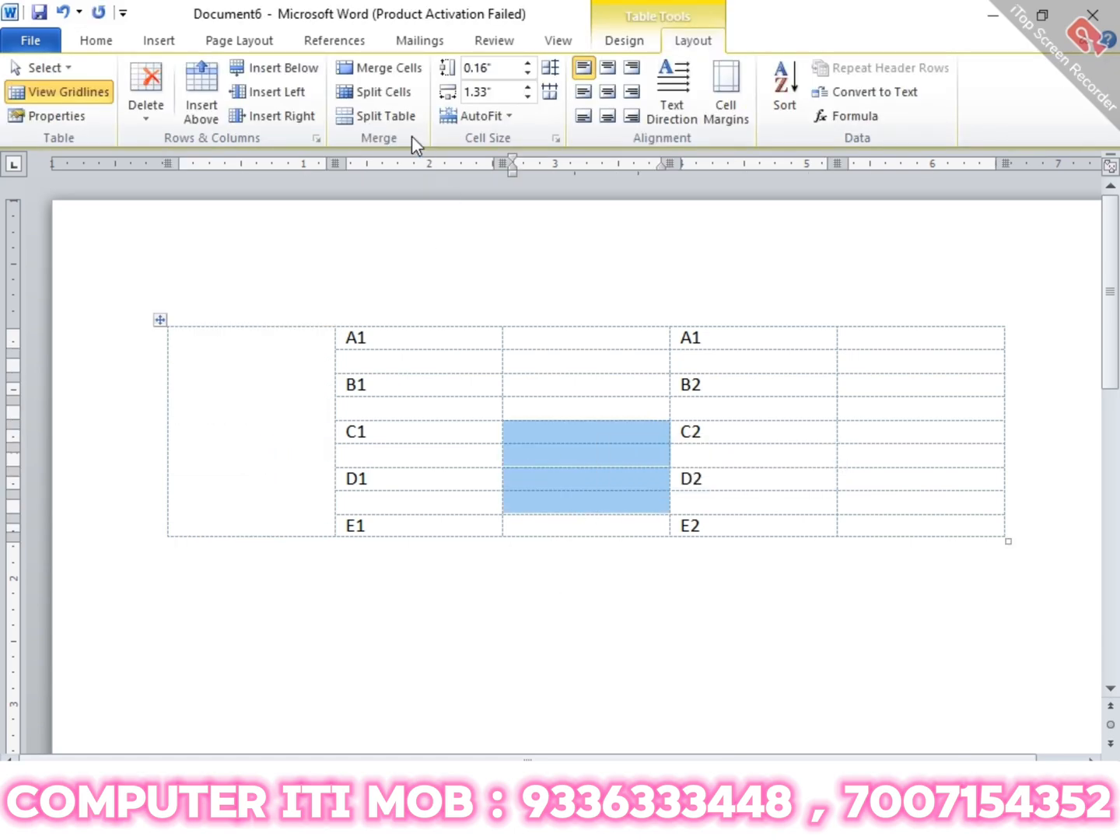
{"action": "left_click", "coordinate": [360, 93]}
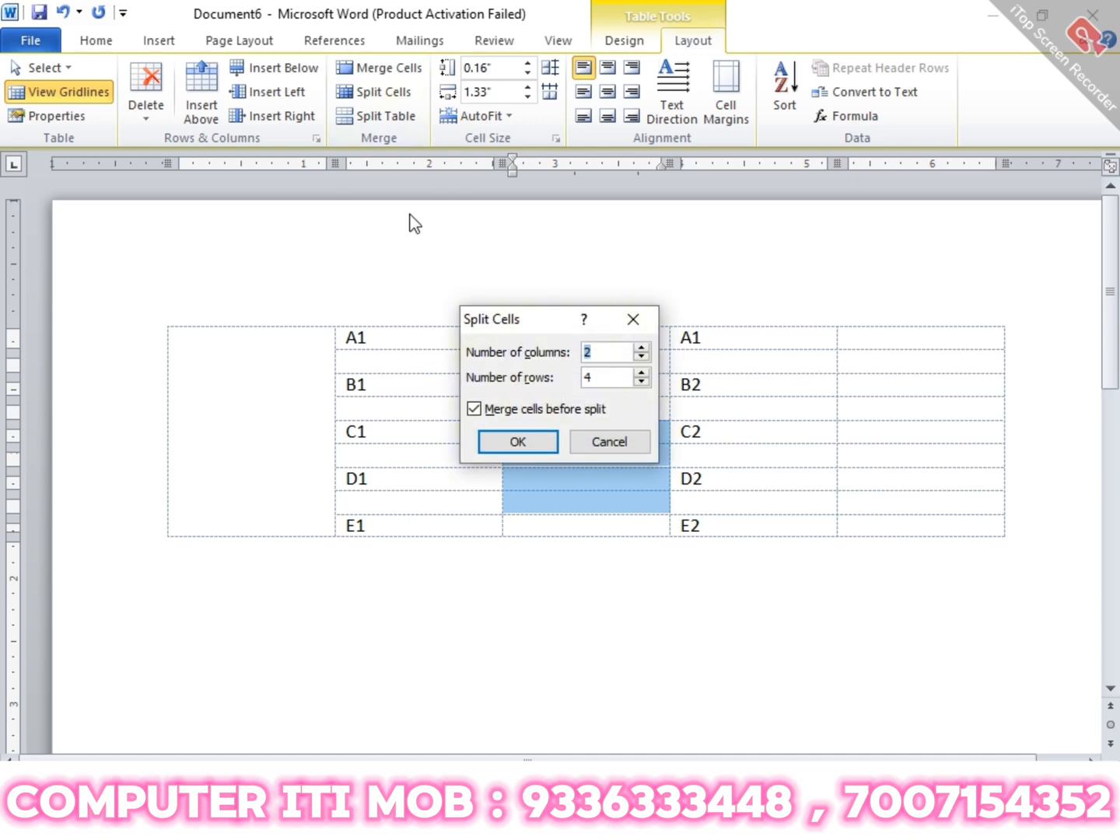
{"action": "left_click", "coordinate": [529, 443]}
{"action": "left_click", "coordinate": [638, 650]}
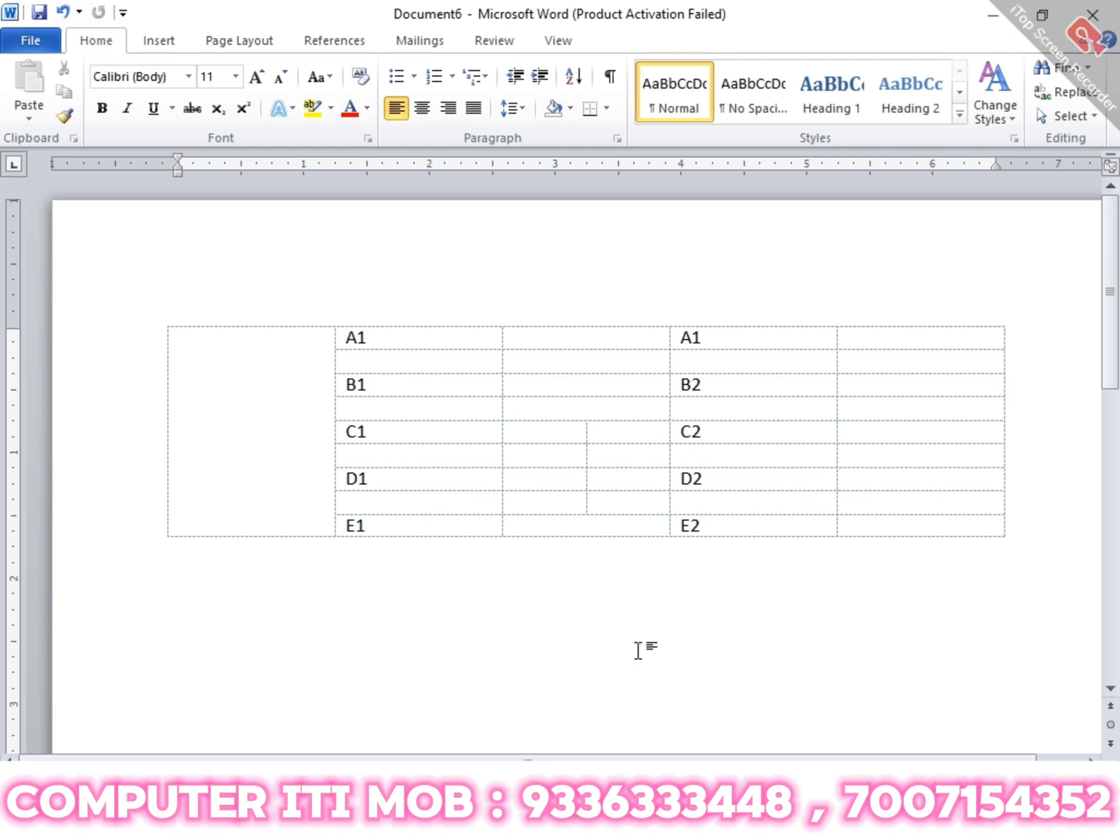
- Undo the cell split in the third column and the merge of the first column
{"action": "key", "text": "ctrl+z"}
{"action": "key", "text": "ctrl+z"}
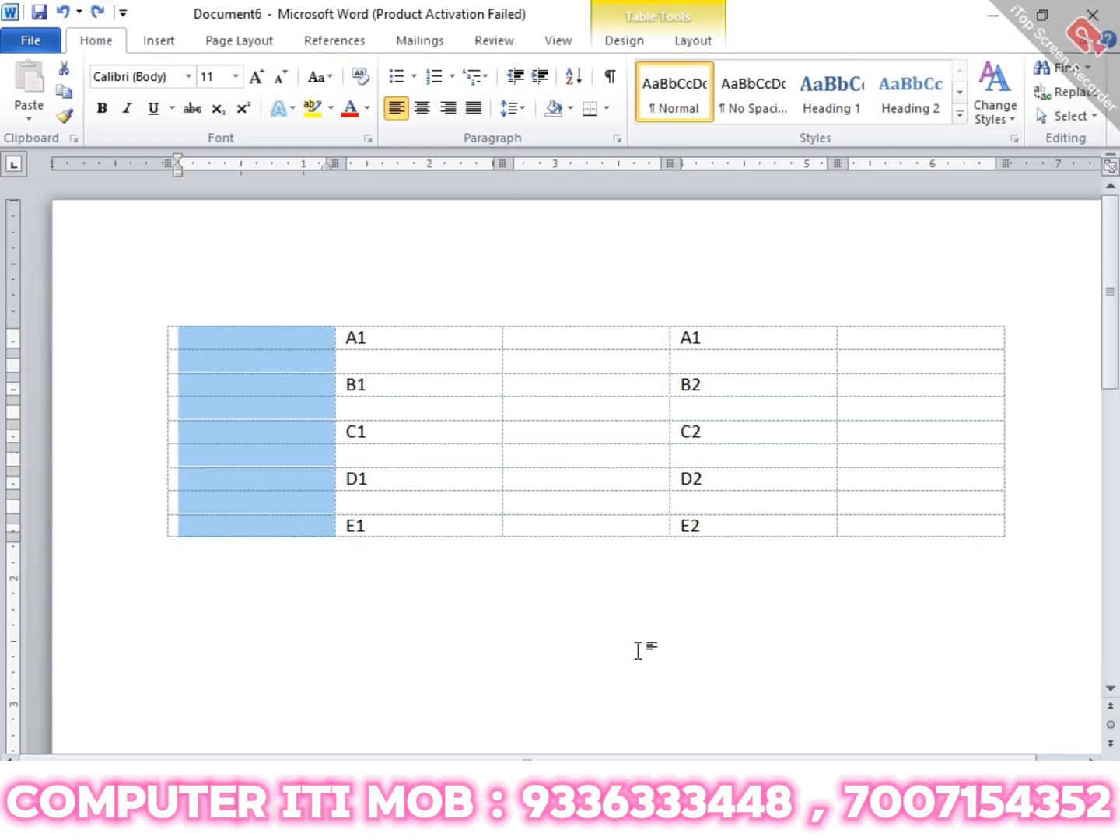
{"action": "left_click", "coordinate": [673, 635]}
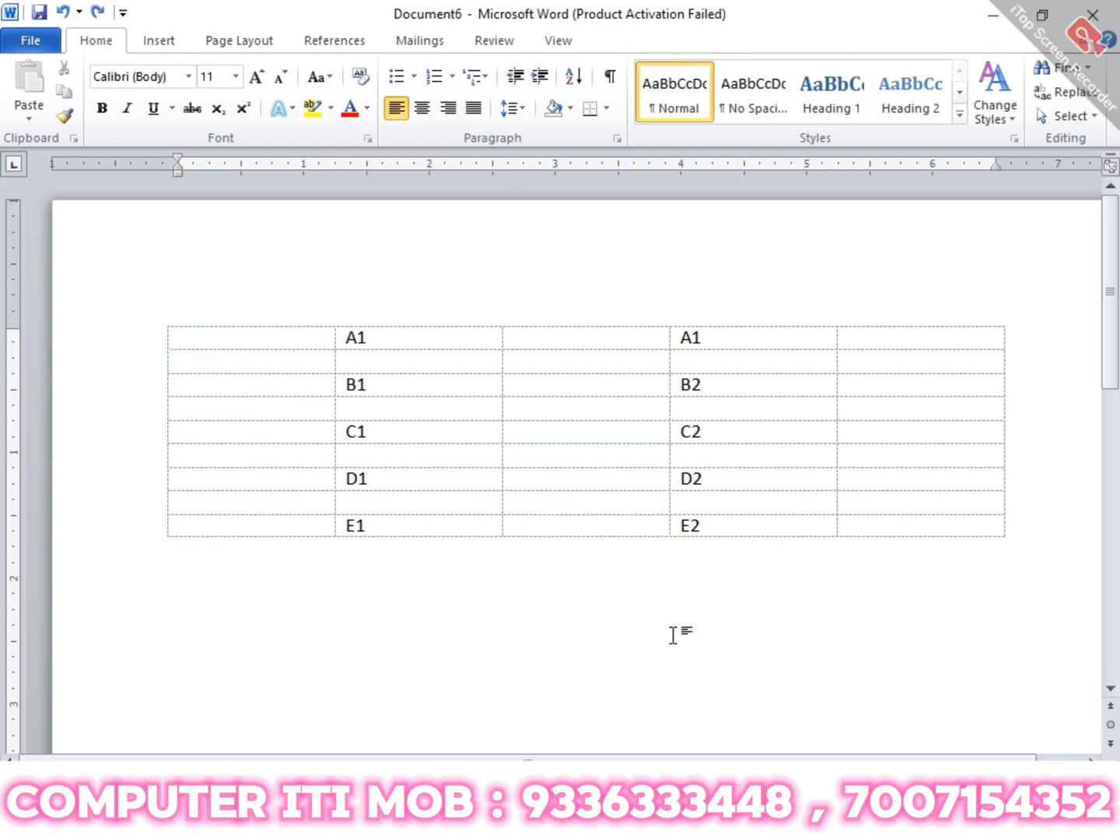
- Merge all the cells of the table's first column into one tall cell
{"action": "left_click_drag", "start_coordinate": [200, 344], "coordinate": [282, 525]}
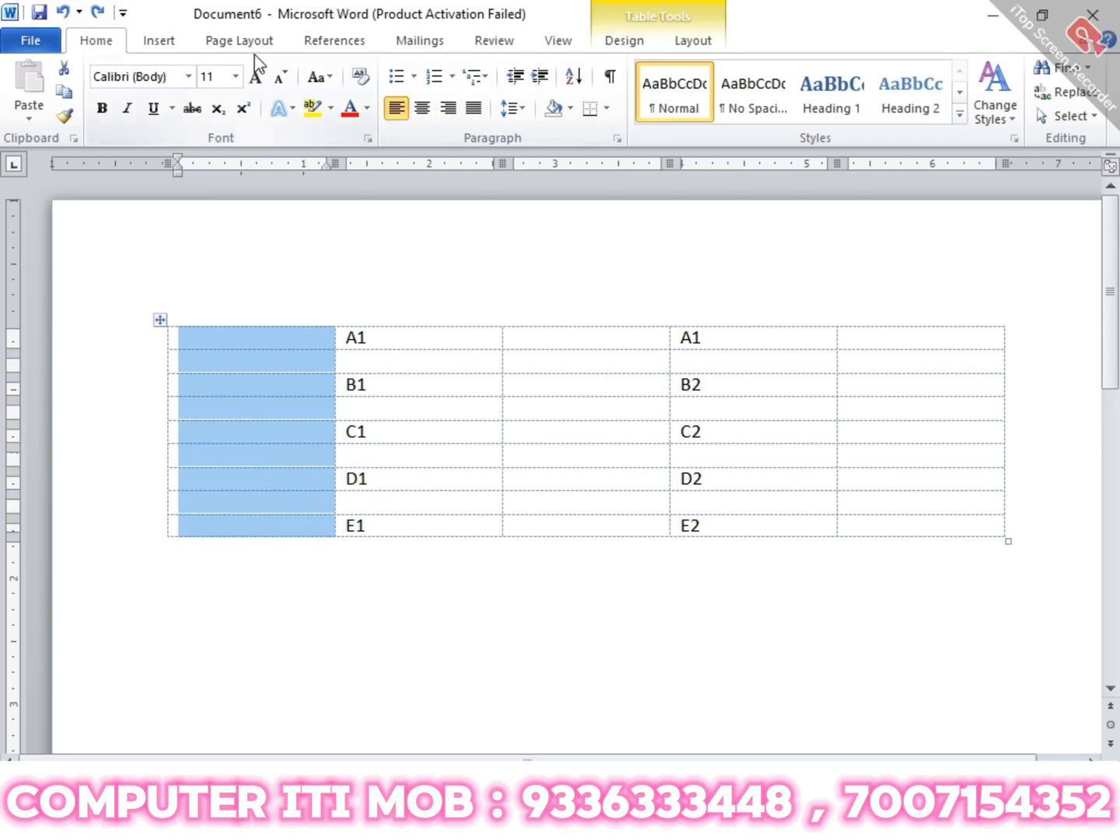
{"action": "left_click", "coordinate": [694, 43]}
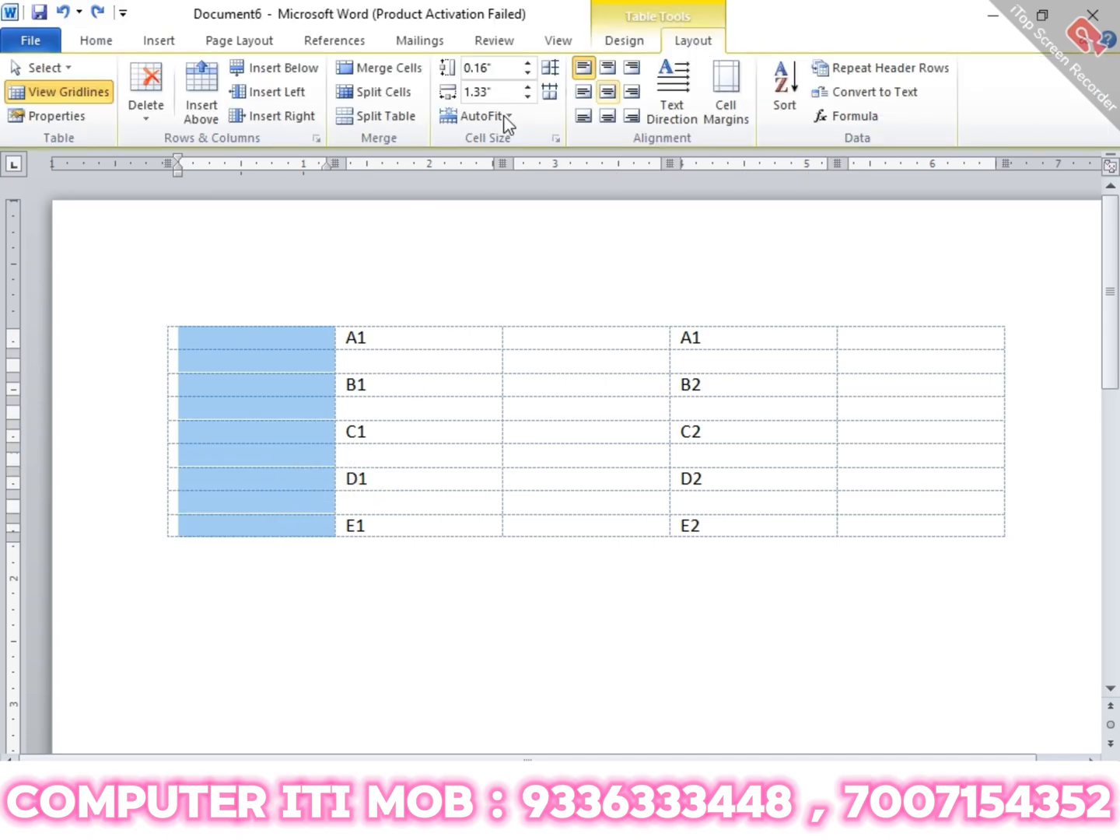
{"action": "left_click", "coordinate": [398, 72]}
{"action": "left_click", "coordinate": [576, 529]}
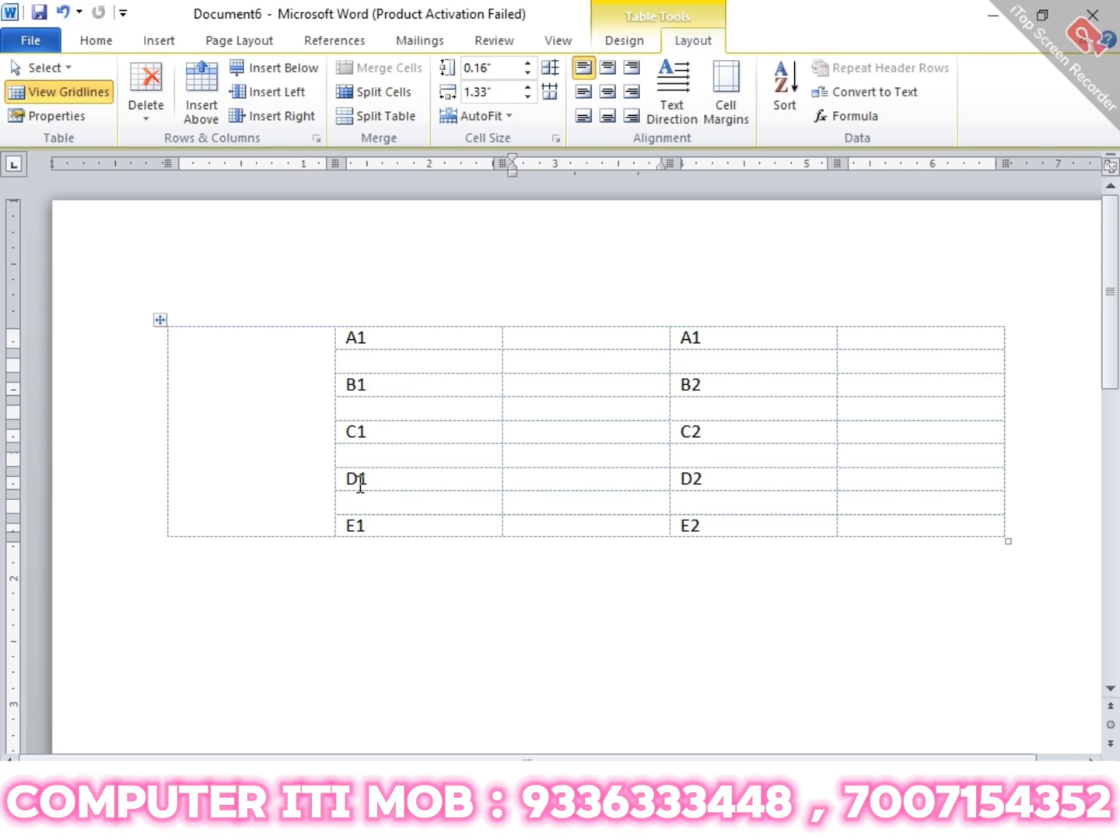
- Undo the merge of the table's first column
{"action": "left_click", "coordinate": [124, 480]}
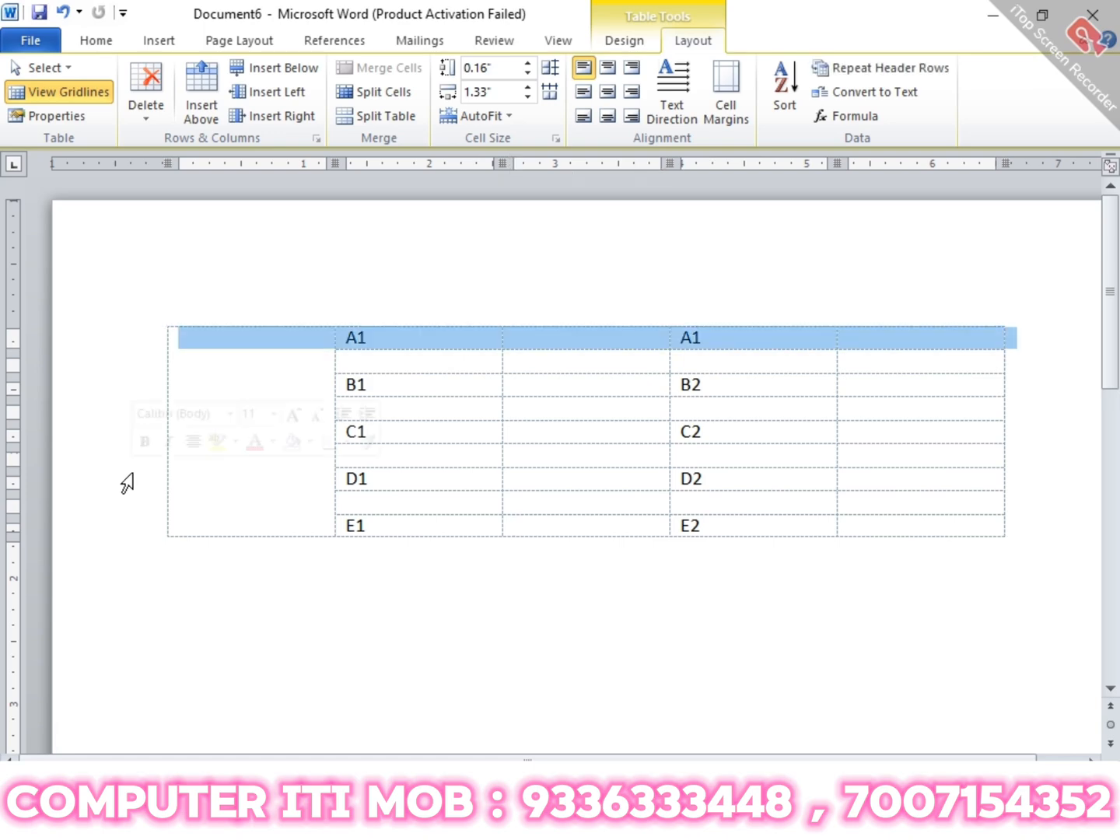
{"action": "left_click_drag", "start_coordinate": [357, 479], "coordinate": [953, 480]}
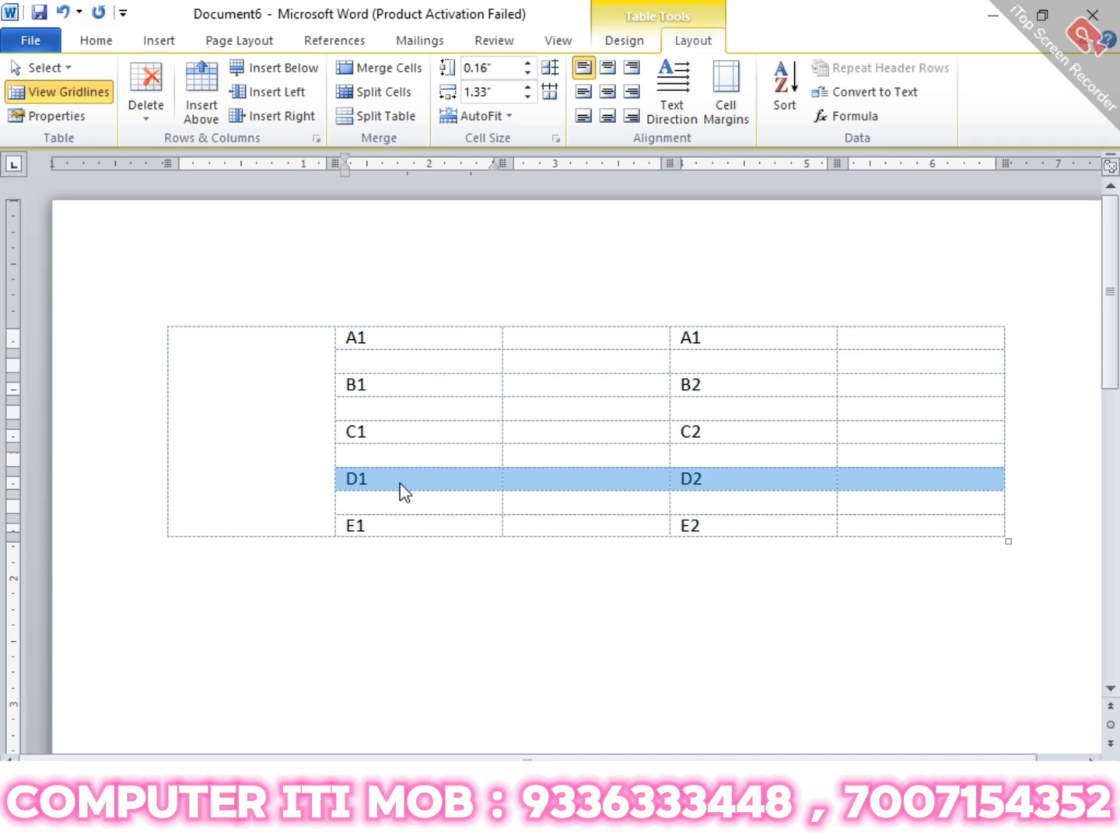
{"action": "left_click", "coordinate": [253, 459]}
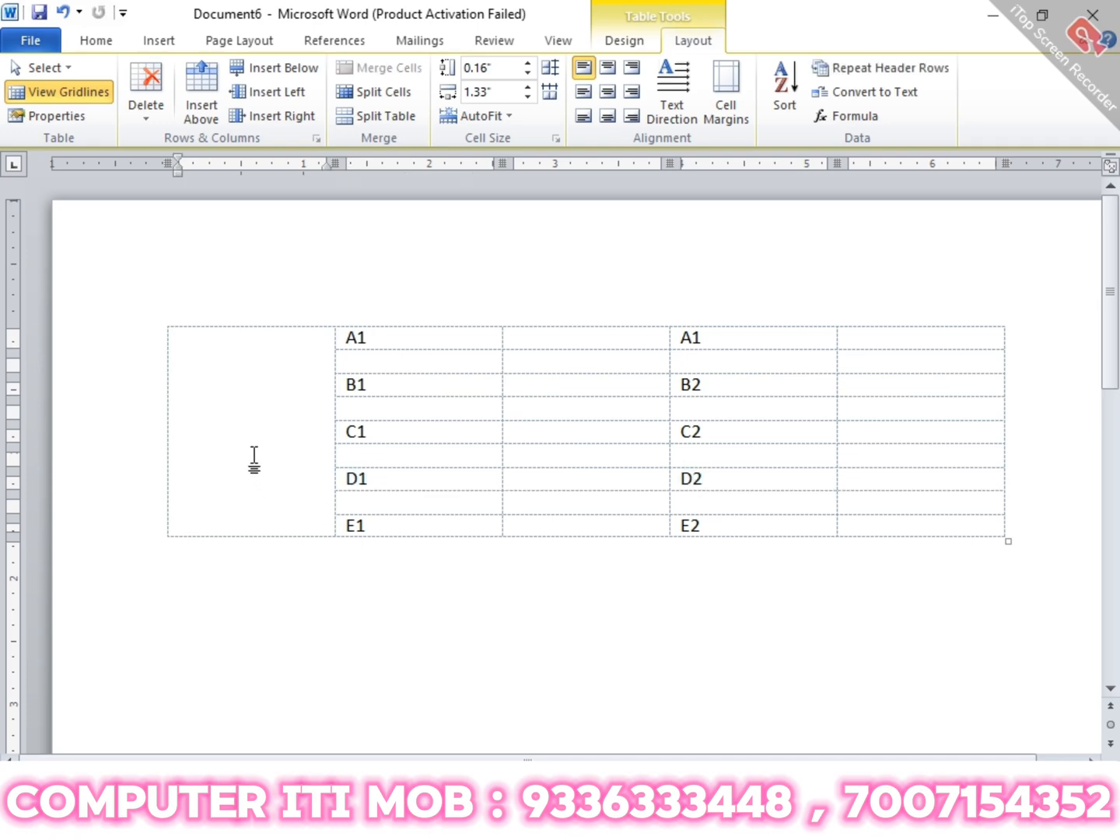
{"action": "key", "text": "ctrl+z"}
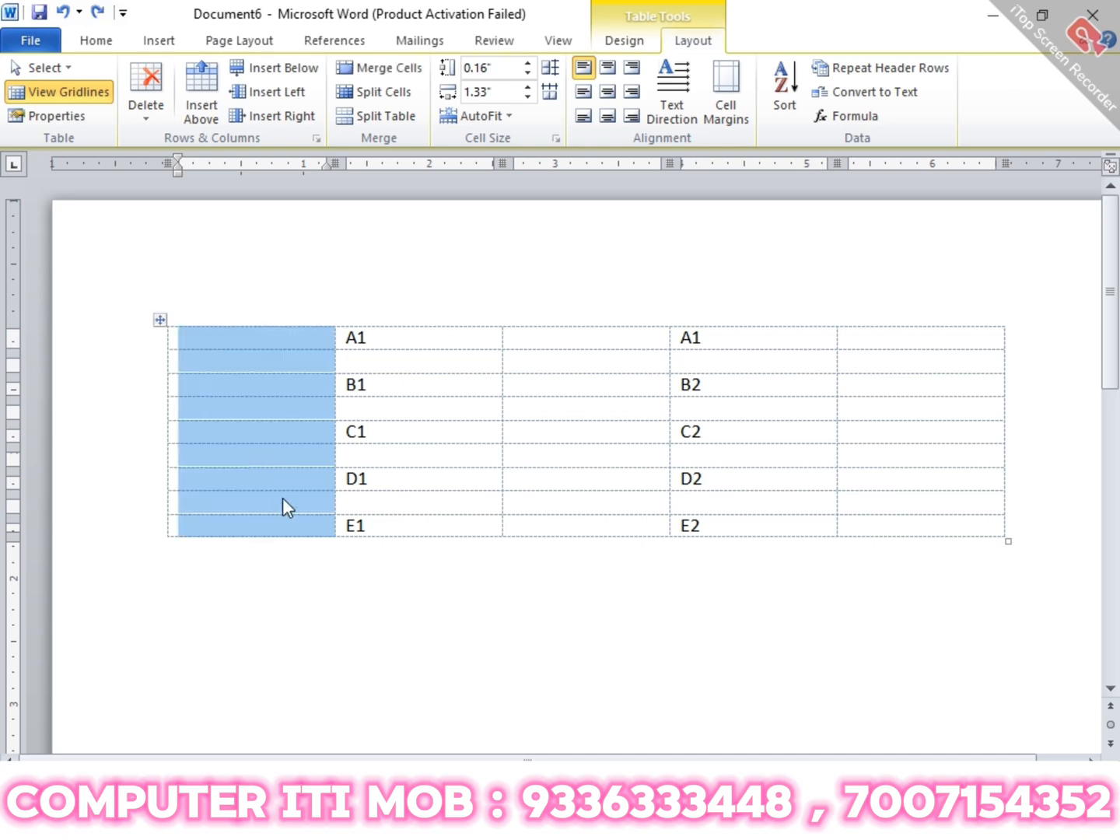
{"action": "left_click", "coordinate": [282, 498]}
- Insert two blank rows directly above the D1 row
{"action": "left_click", "coordinate": [117, 498]}
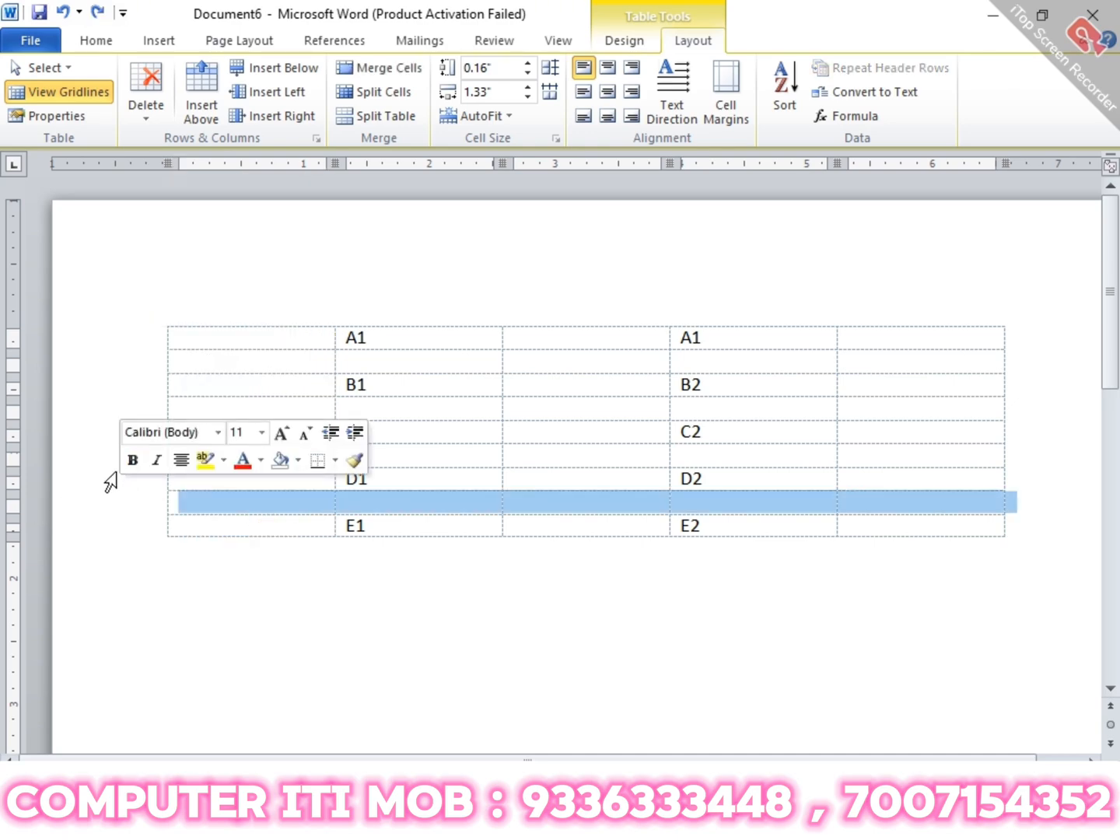
{"action": "left_click", "coordinate": [111, 479]}
{"action": "right_click", "coordinate": [412, 487]}
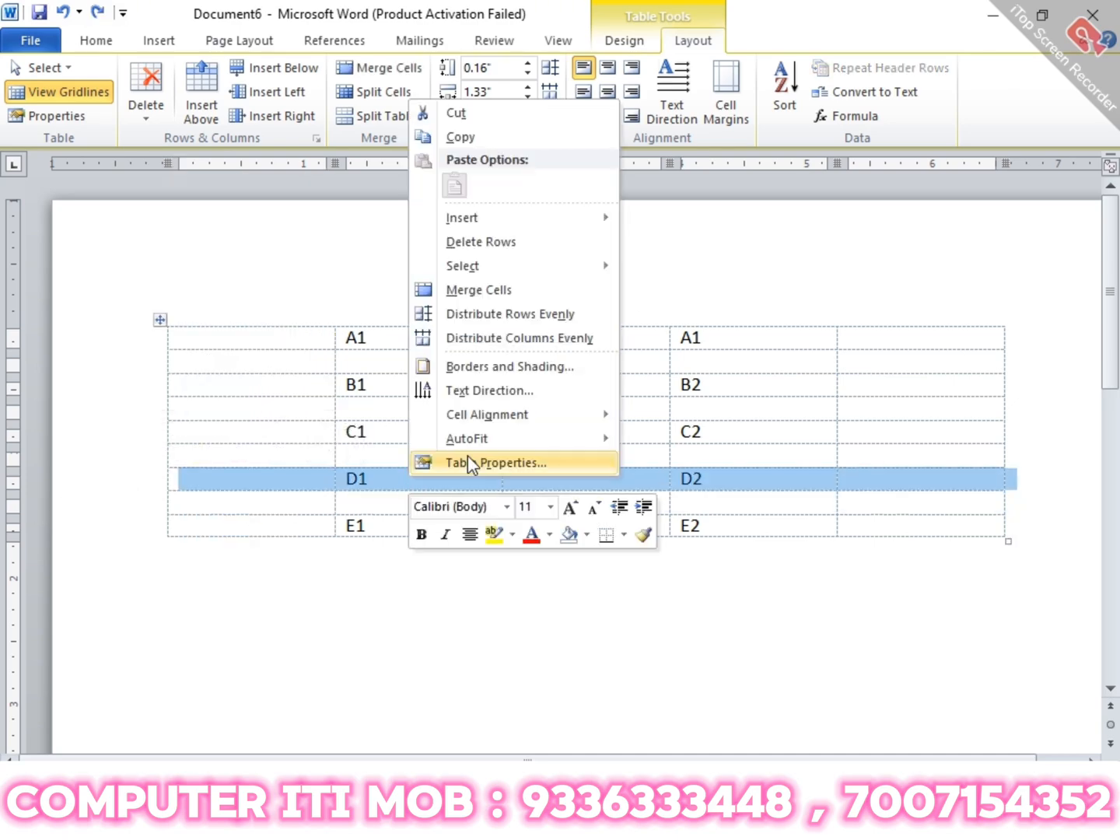
{"action": "mouse_move", "coordinate": [600, 222]}
{"action": "left_click", "coordinate": [698, 274]}
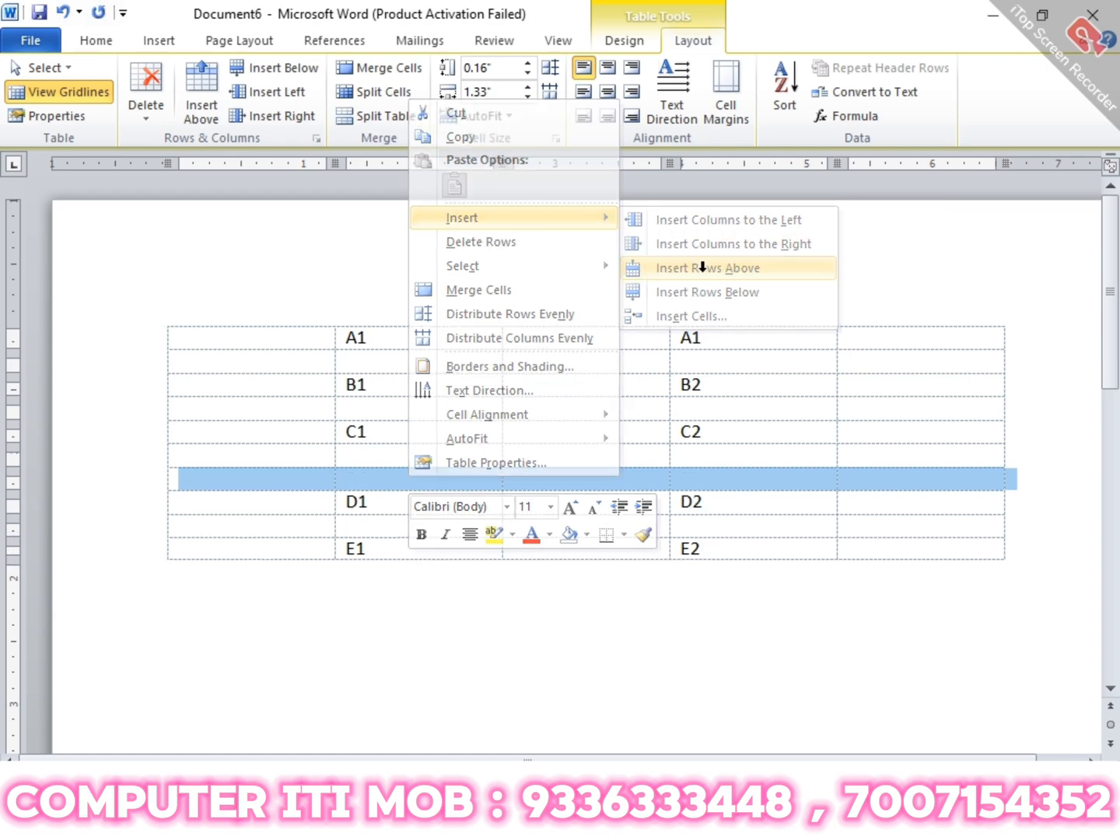
{"action": "right_click", "coordinate": [422, 480]}
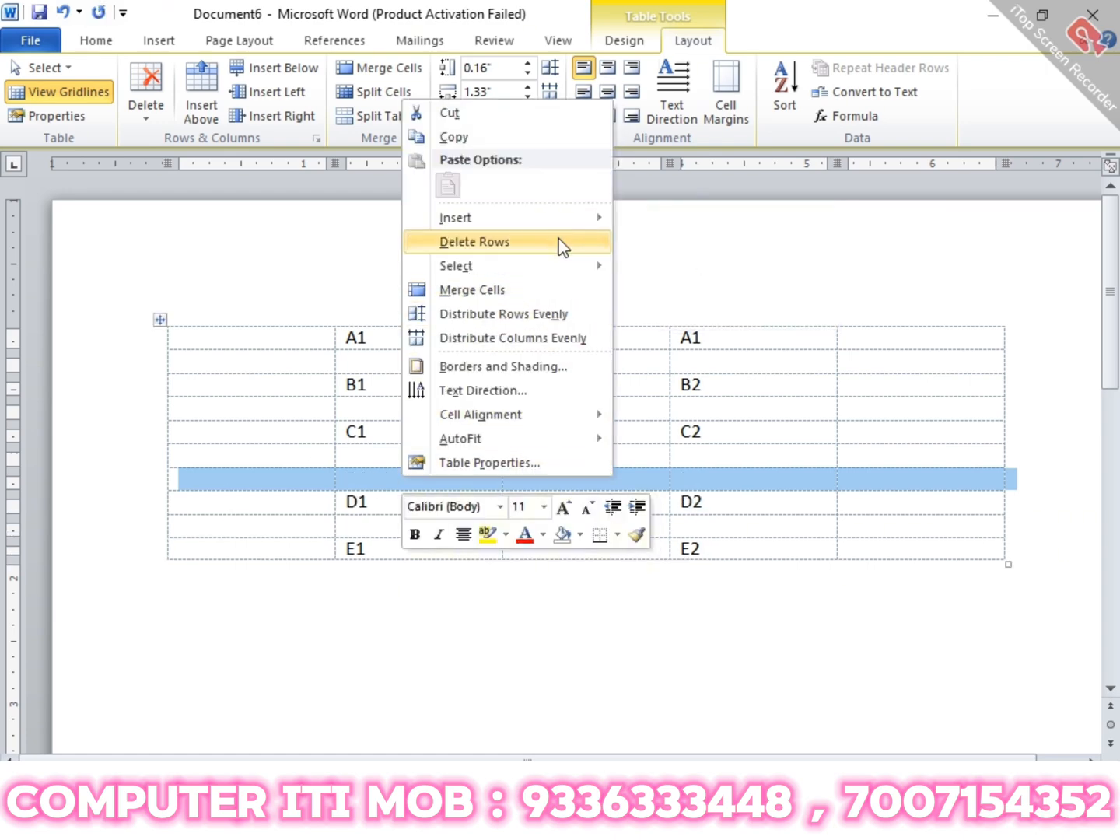
{"action": "mouse_move", "coordinate": [570, 224]}
{"action": "left_click", "coordinate": [717, 272]}
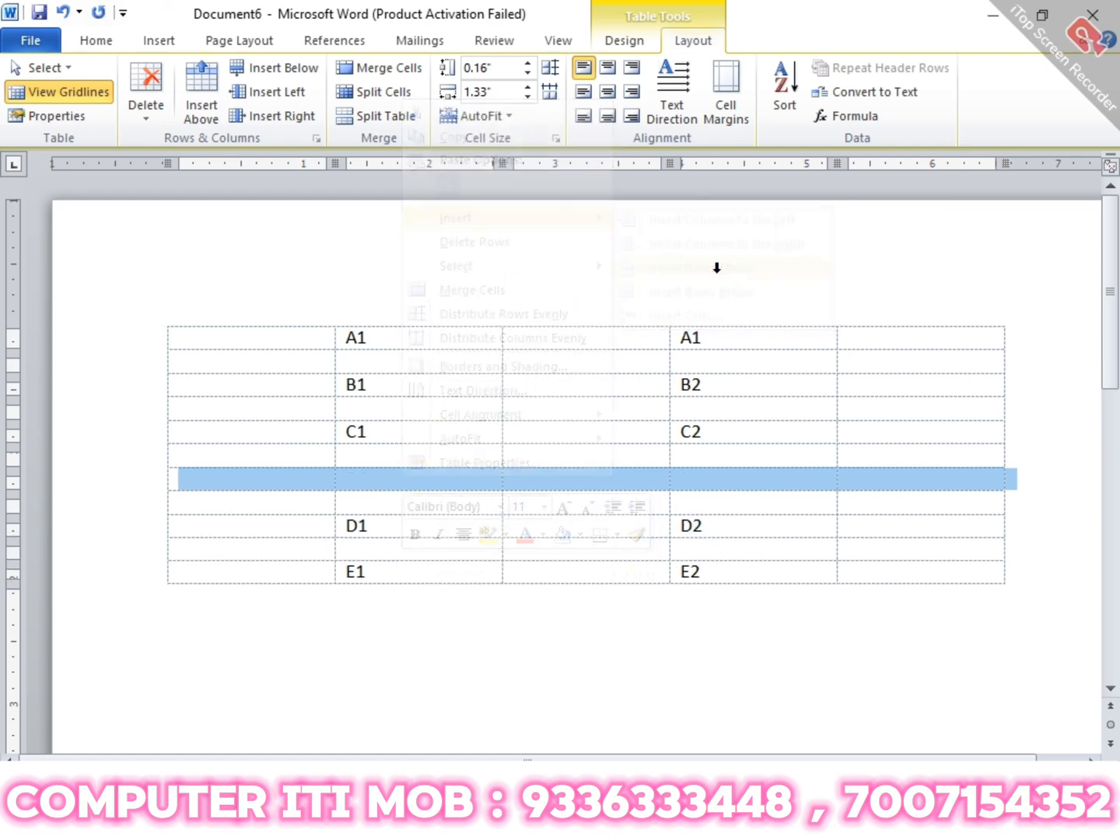
{"action": "left_click", "coordinate": [658, 576]}
- Enter Ff in the second column and ff in the fourth column of the upper of the two blank rows above D1
{"action": "left_click", "coordinate": [433, 486]}
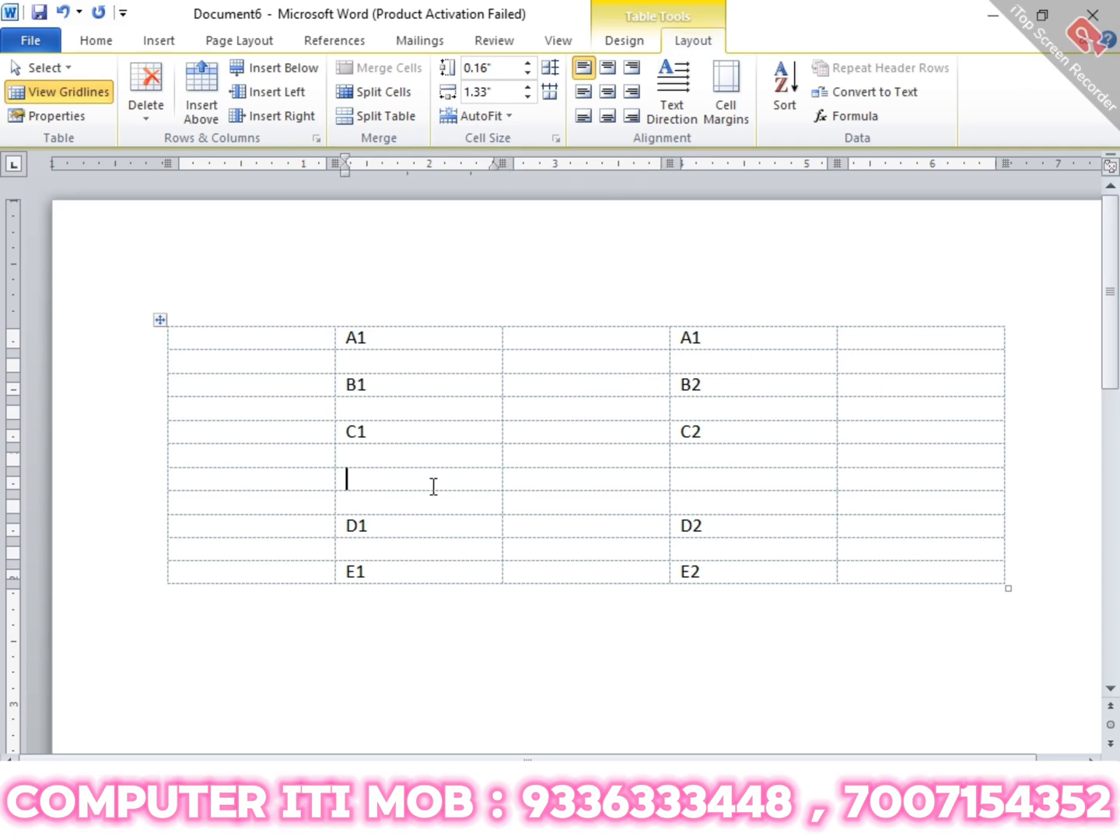
{"action": "type", "text": "Ff"}
{"action": "key", "text": "Tab"}
{"action": "type", "text": "ff"}
{"action": "left_click", "coordinate": [558, 592]}
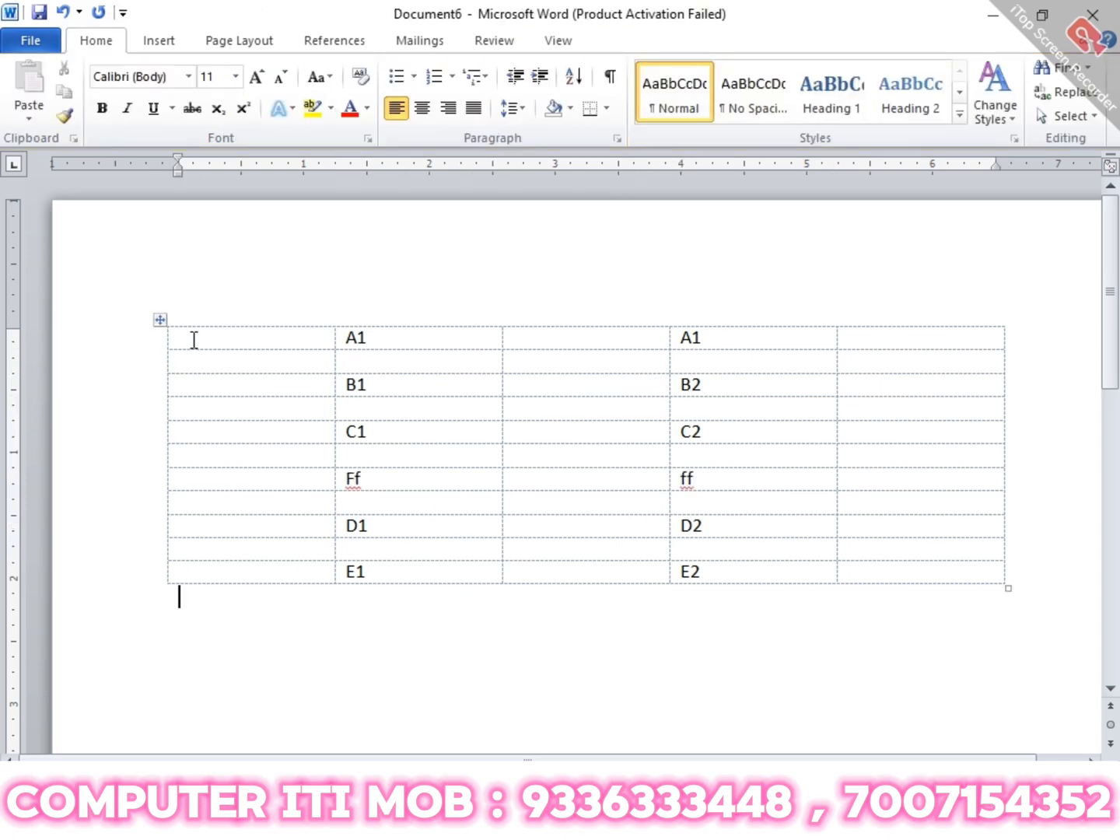
- Switch to Word_table_ex1.pdf in Edge and examine the layout of Table 1.2, Elderly Population by Age
{"action": "left_click_drag", "start_coordinate": [191, 338], "coordinate": [291, 581]}
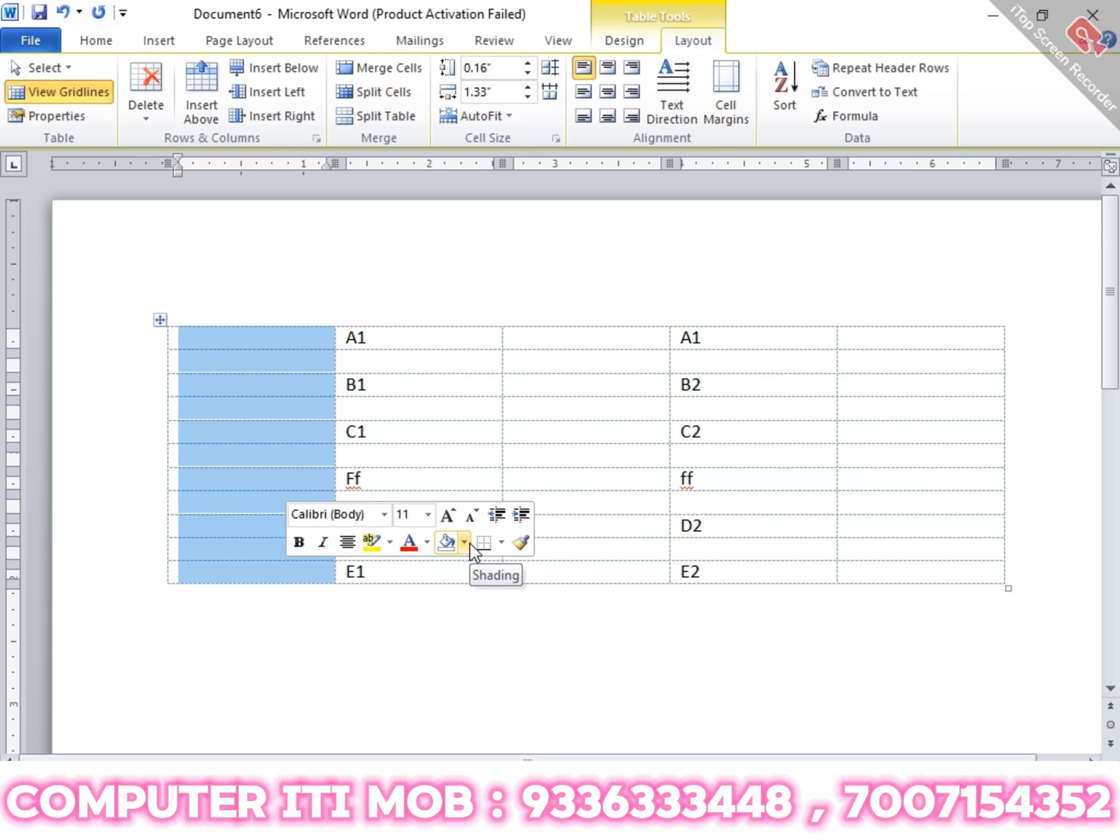
{"action": "key", "text": "alt+Tab"}
{"action": "key", "text": "alt+Tab"}
{"action": "key", "text": "alt+Tab"}
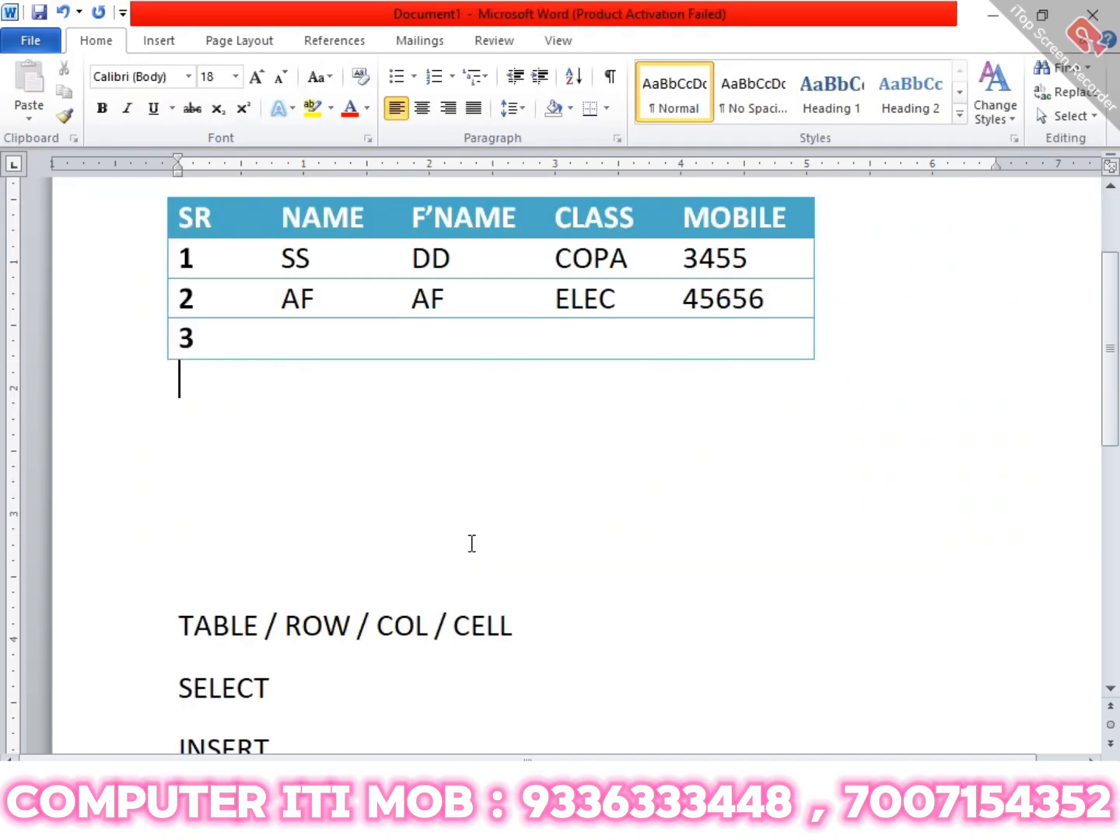
{"action": "key", "text": "alt+Tab"}
{"action": "key", "text": "alt+Tab"}
{"action": "key", "text": "alt+Tab"}
{"action": "key", "text": "alt+Tab"}
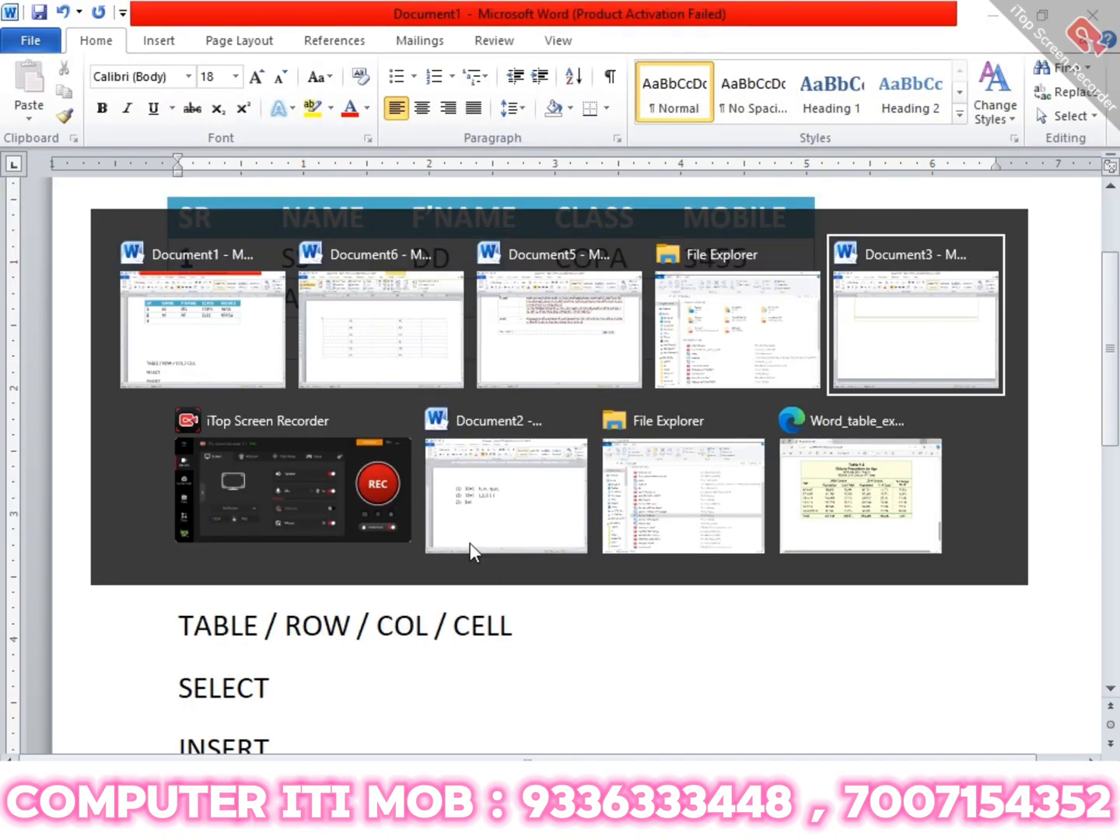
{"action": "key", "text": "alt+Tab"}
{"action": "key", "text": "alt+Tab"}
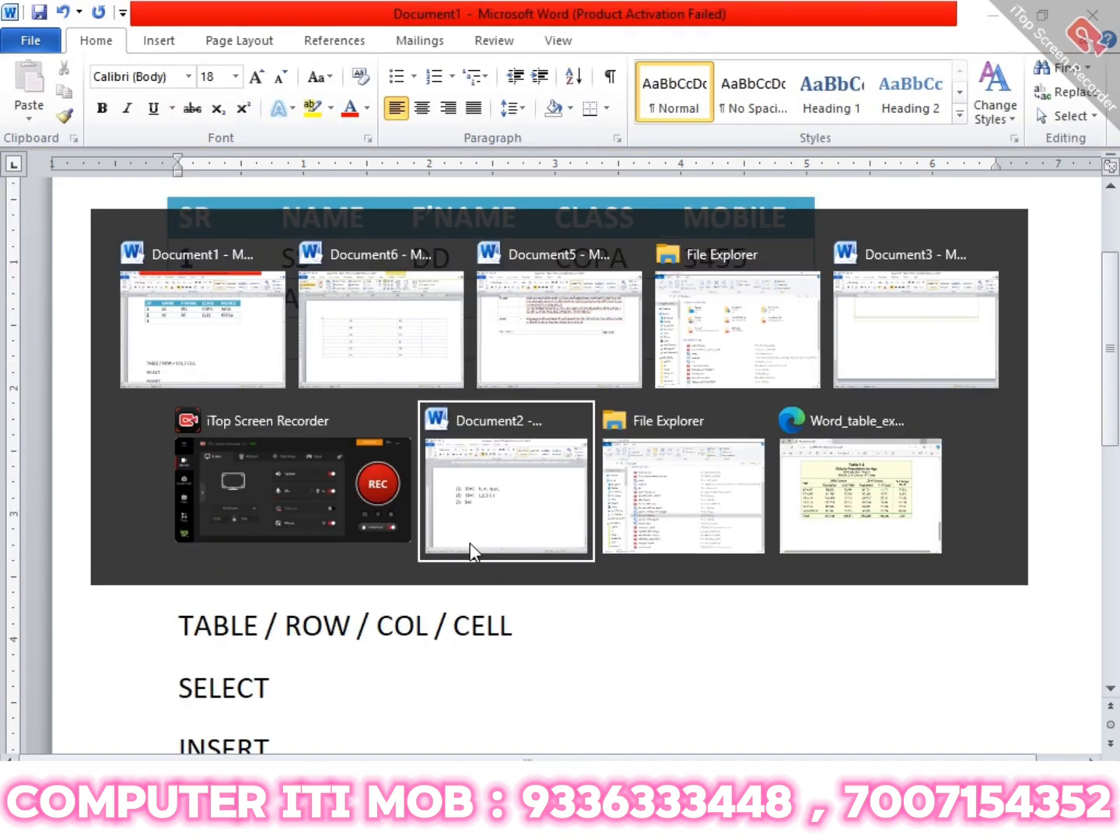
{"action": "key", "text": "alt+Tab"}
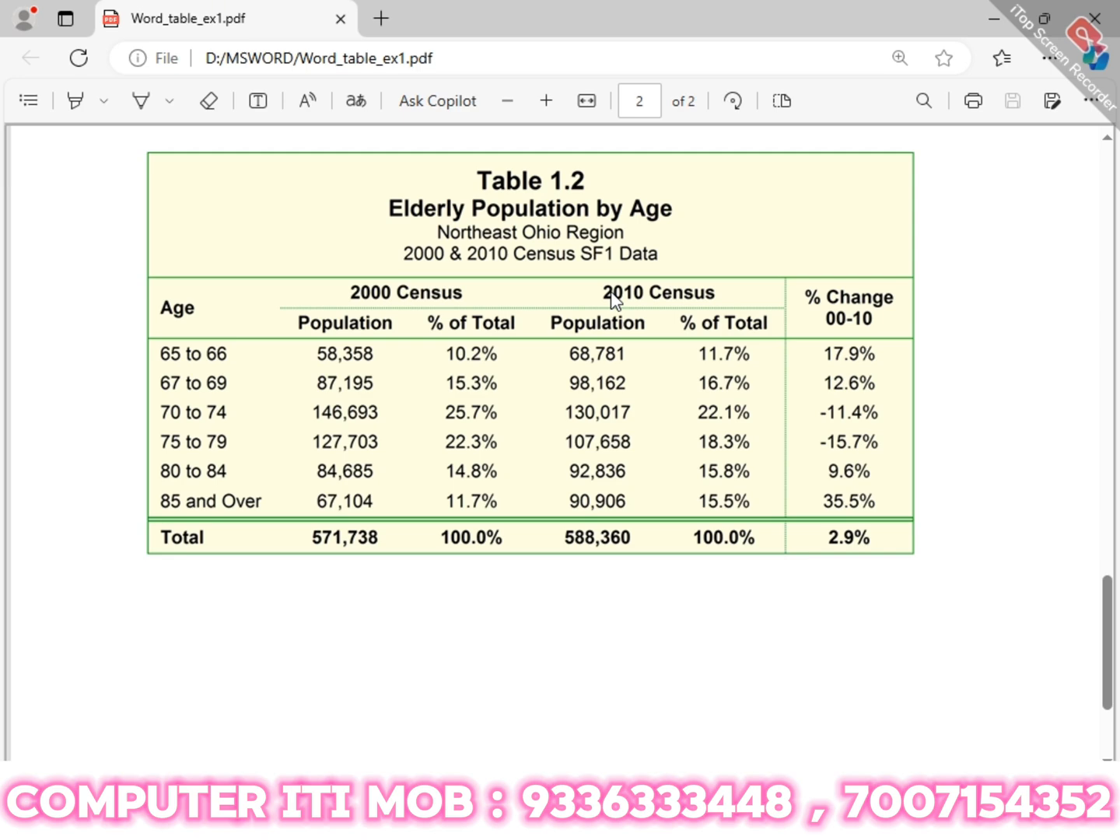
- Return to Document6 in Word and split the table at the Ff row into two separate tables
{"action": "key", "text": "alt+Tab"}
{"action": "key", "text": "alt+Tab"}
{"action": "key", "text": "alt+Tab"}
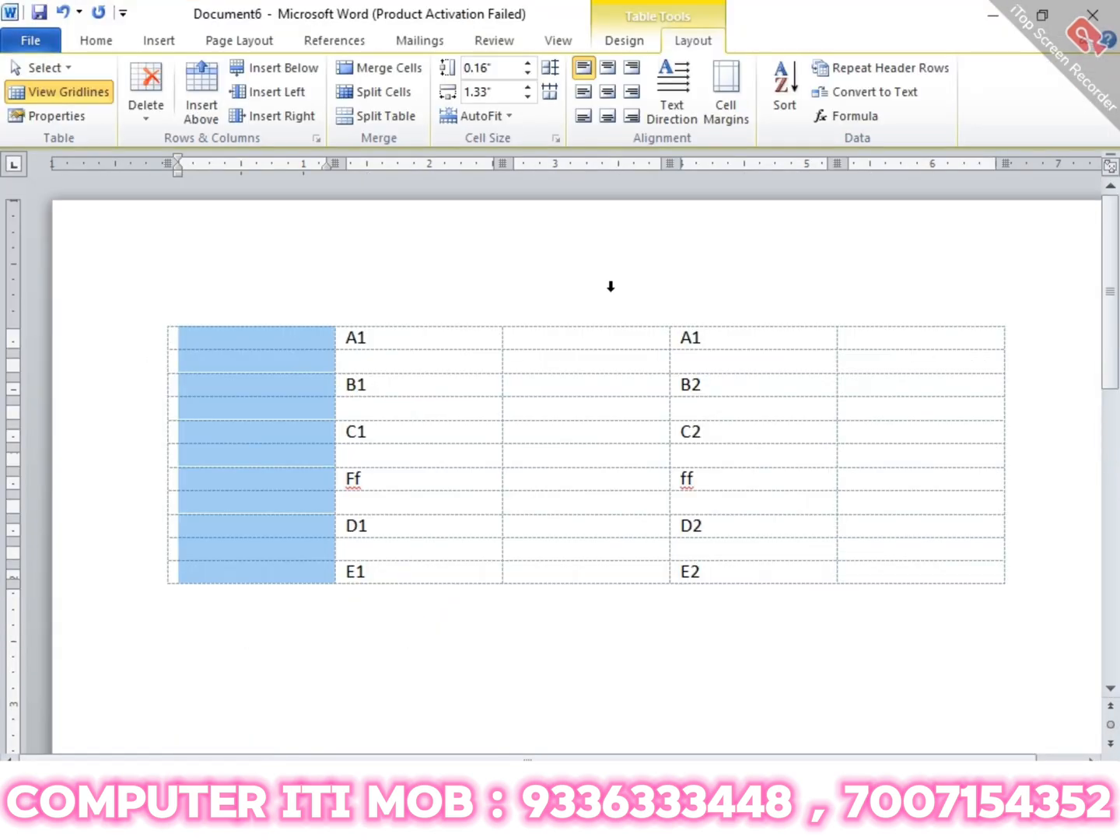
{"action": "left_click", "coordinate": [514, 632]}
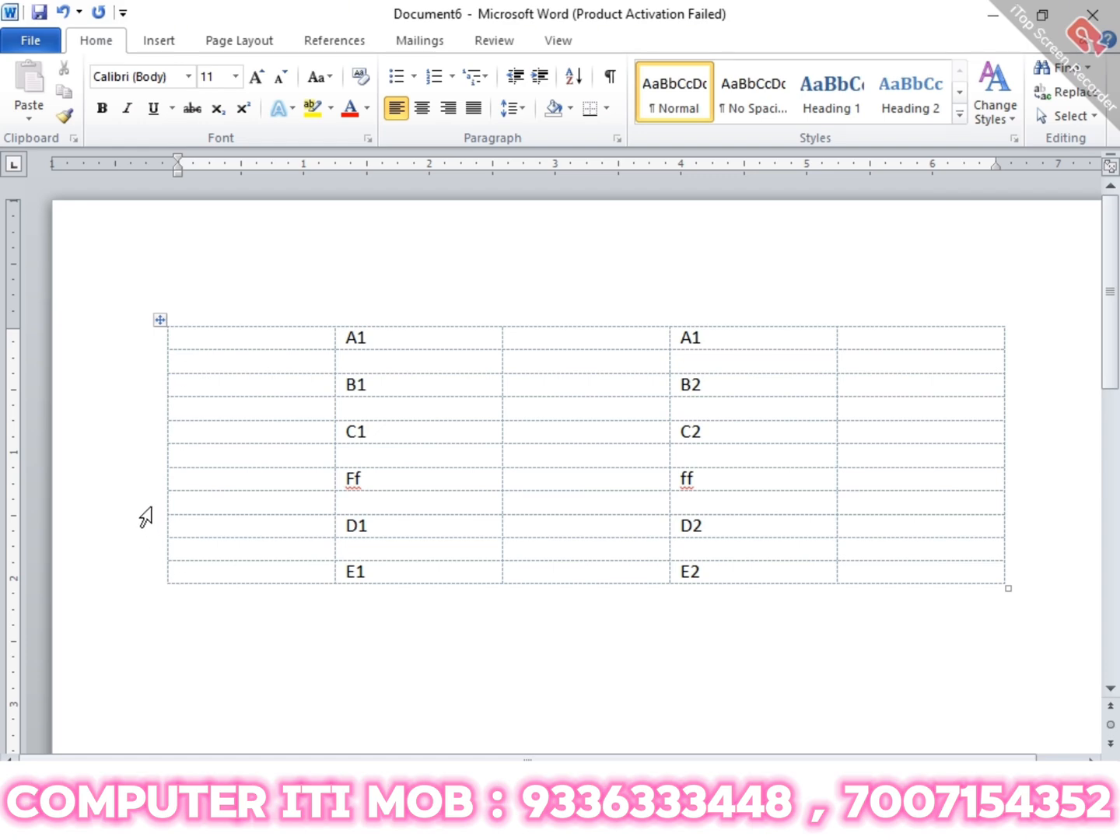
{"action": "left_click", "coordinate": [128, 484]}
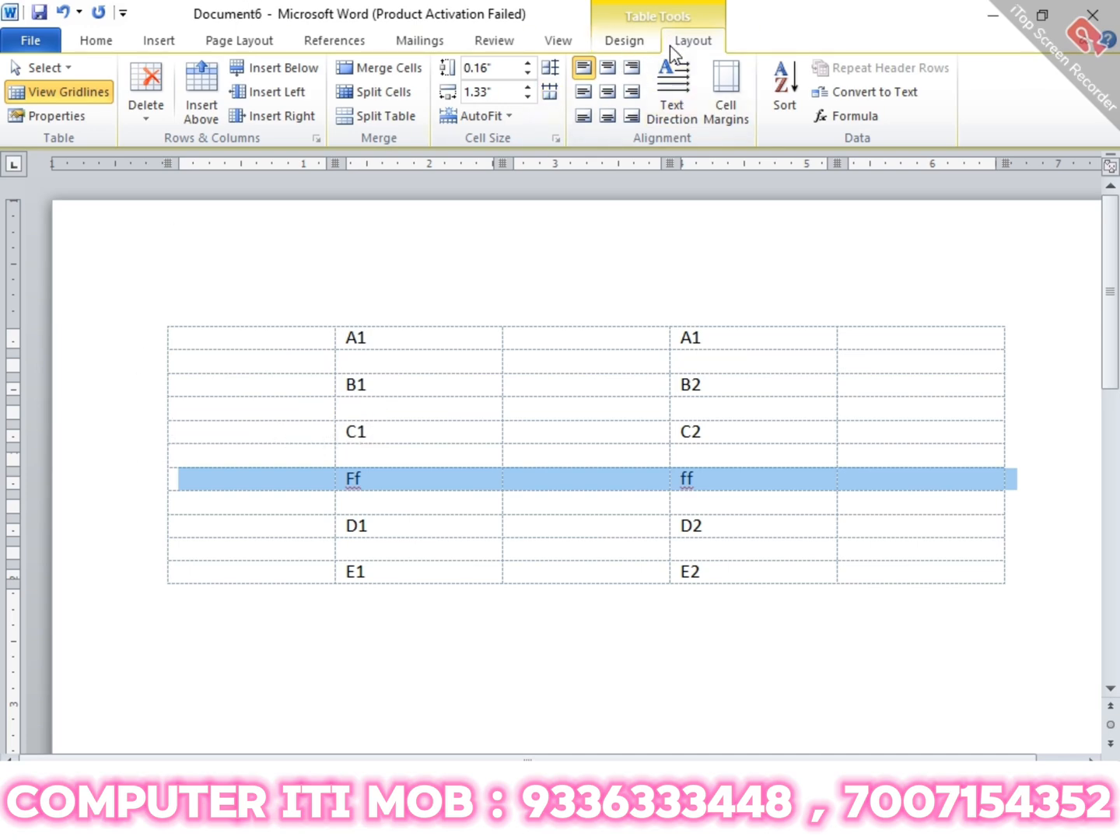
{"action": "left_click", "coordinate": [382, 116]}
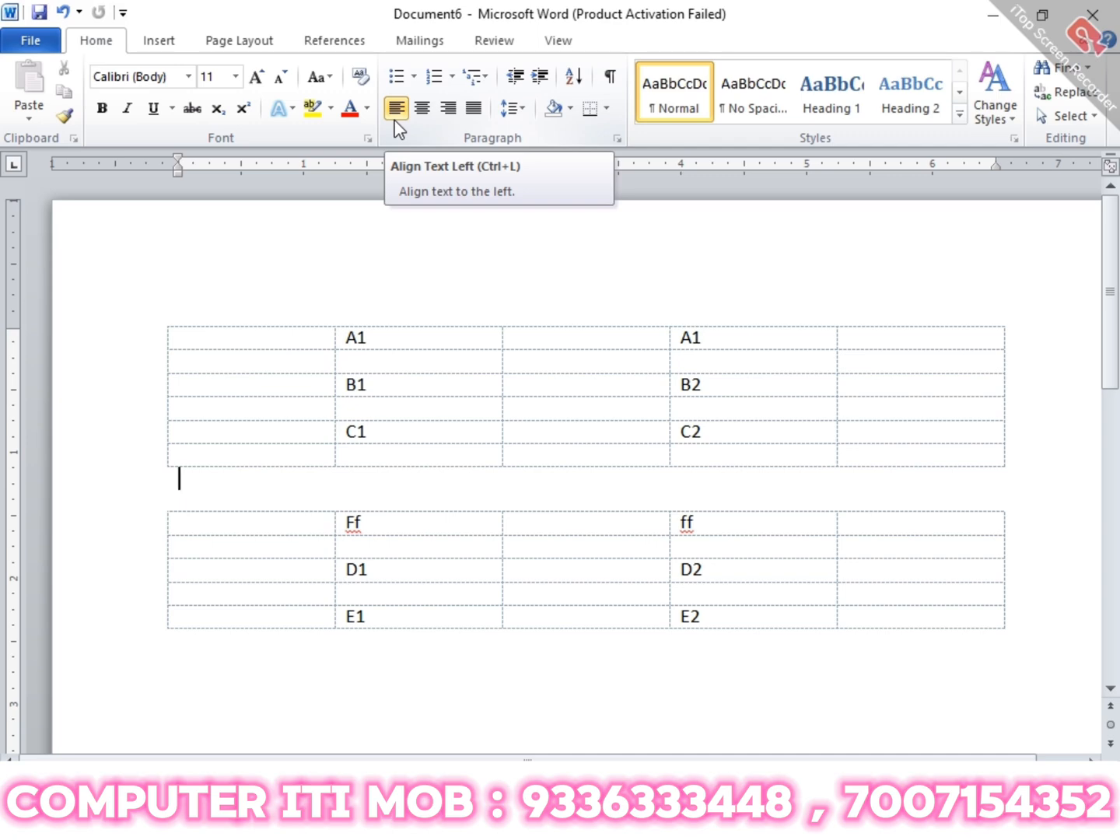
- Add a blank line between the two tables and fill it with about two lines of random filler text
{"action": "key", "text": "Return"}
{"action": "type", "text": "sd"}
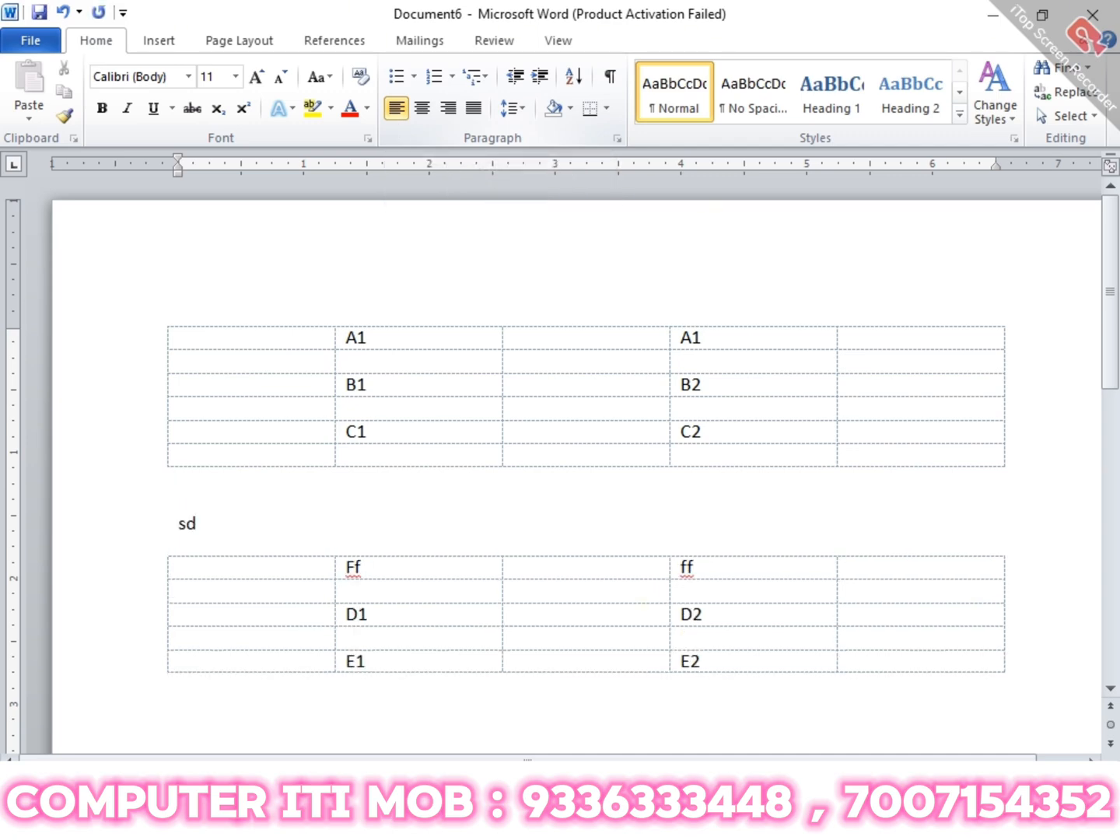
{"action": "type", "text": "lkasdfansdfasdnf asdfkasnfl alksd flasdlfj lasdjflja sldf"}
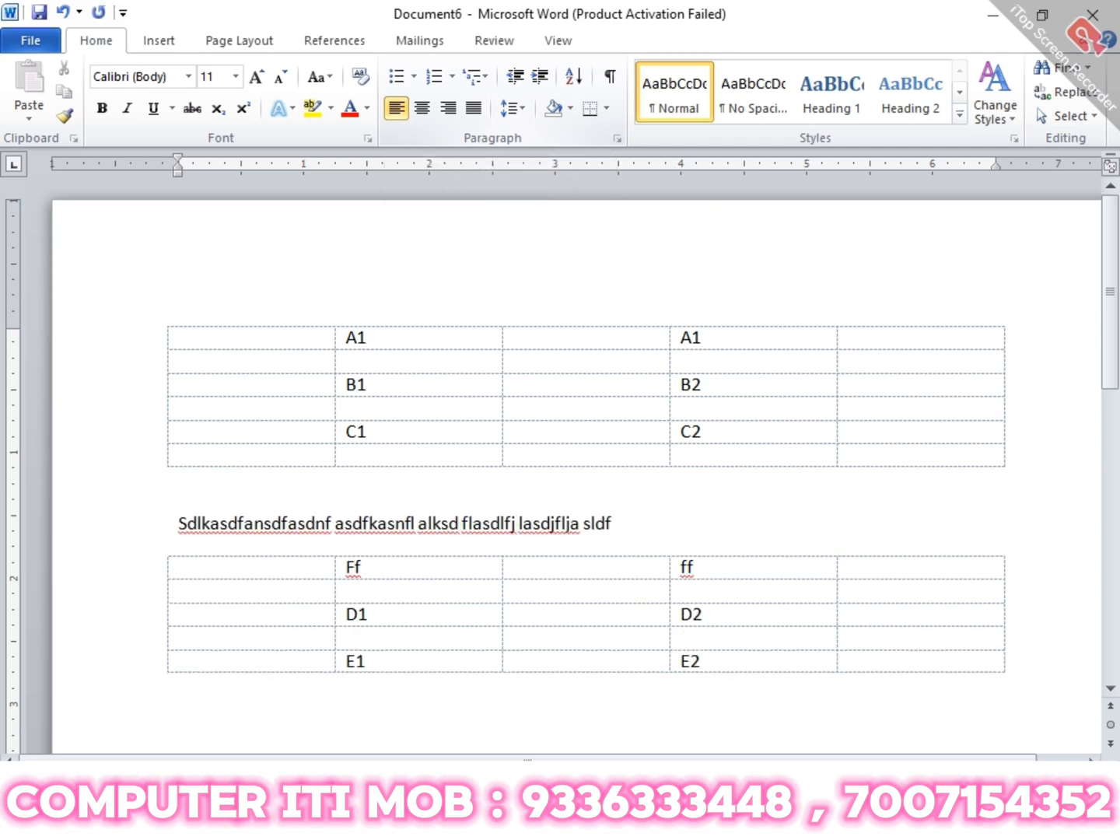
{"action": "type", "text": " lasdfljasldf jlas dlfj lasd fla sldfj lasd flas dlf alsd flas dl lasd flasdlf"}
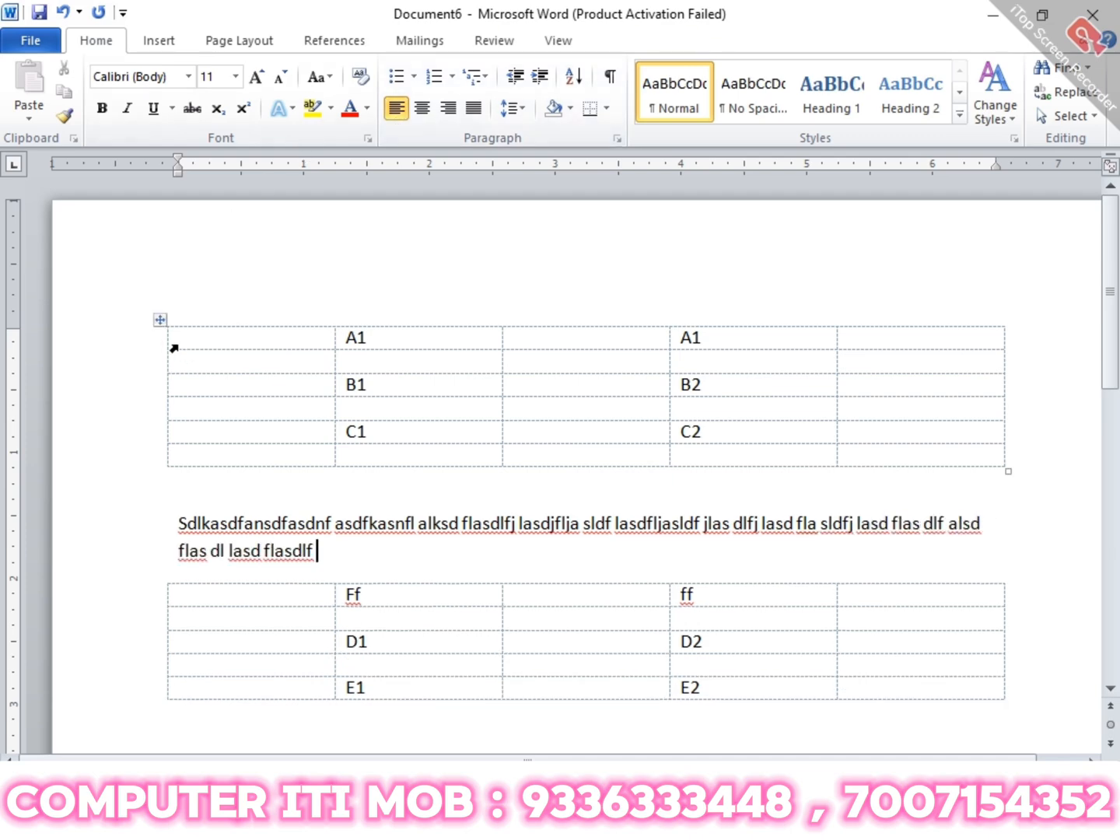
- Move the upper table slightly farther down the page
{"action": "left_click", "coordinate": [158, 320]}
{"action": "left_click", "coordinate": [257, 311]}
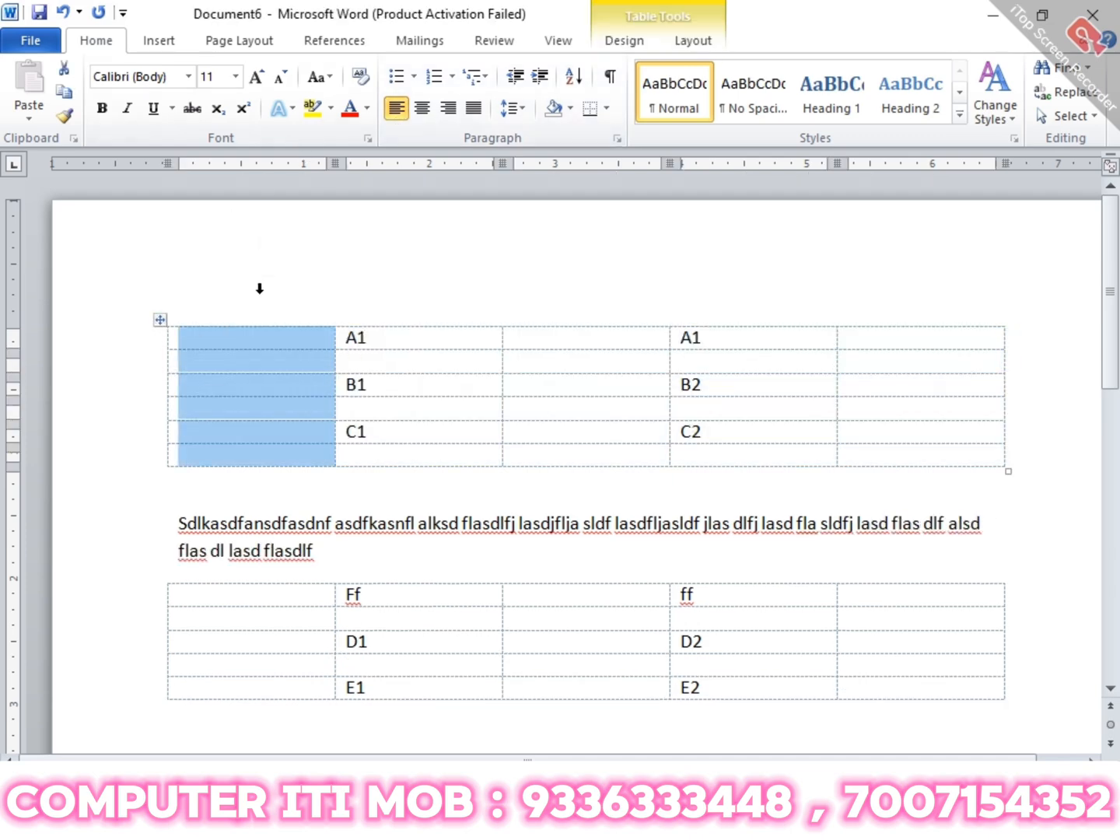
{"action": "left_click", "coordinate": [294, 523]}
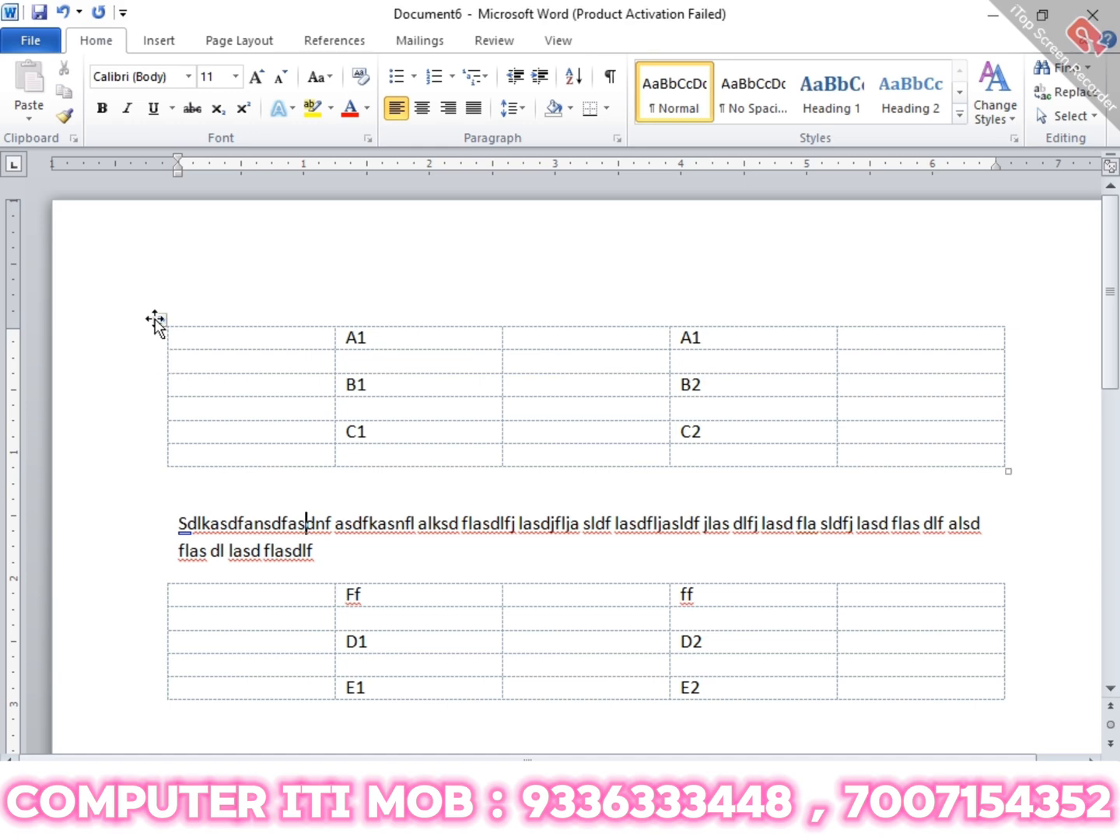
{"action": "left_click_drag", "start_coordinate": [160, 322], "coordinate": [170, 359]}
{"action": "left_click", "coordinate": [217, 334]}
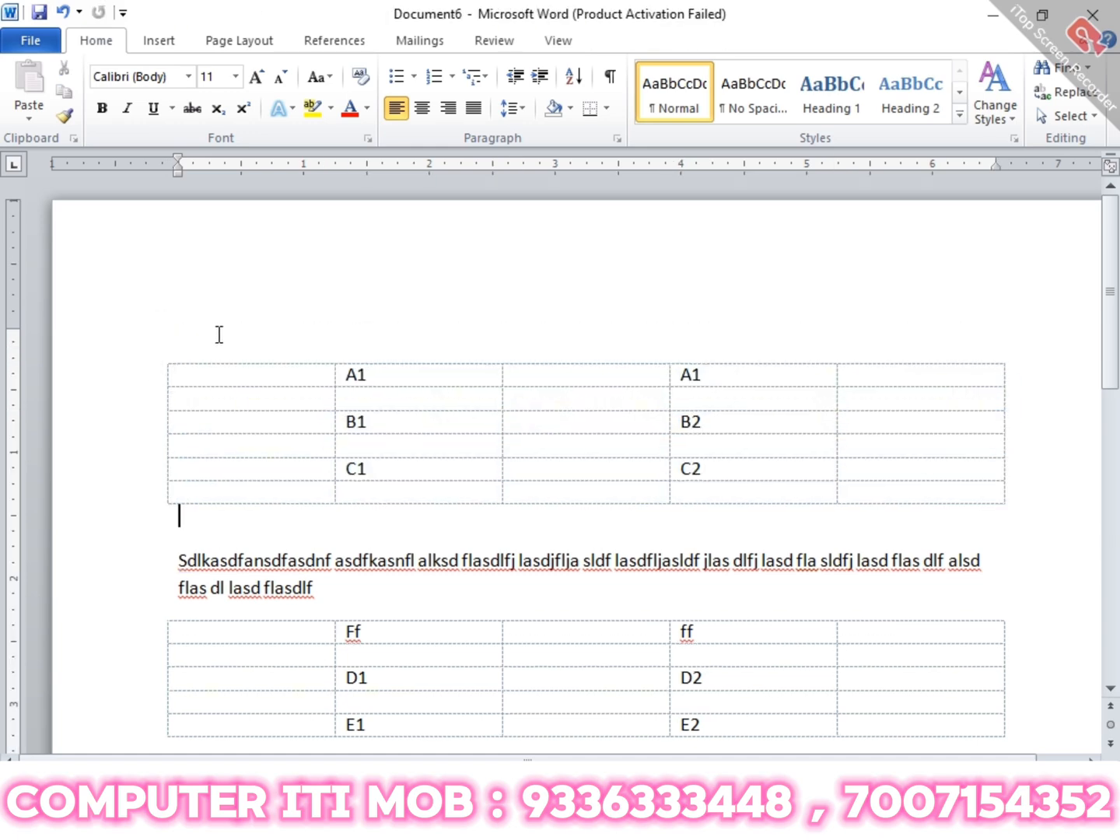
{"action": "double_click", "coordinate": [315, 348]}
{"action": "left_click", "coordinate": [317, 346]}
- Extend the right indent of the empty line below the upper table to about 7.2 inches
{"action": "left_click", "coordinate": [953, 783]}
{"action": "left_click", "coordinate": [954, 783]}
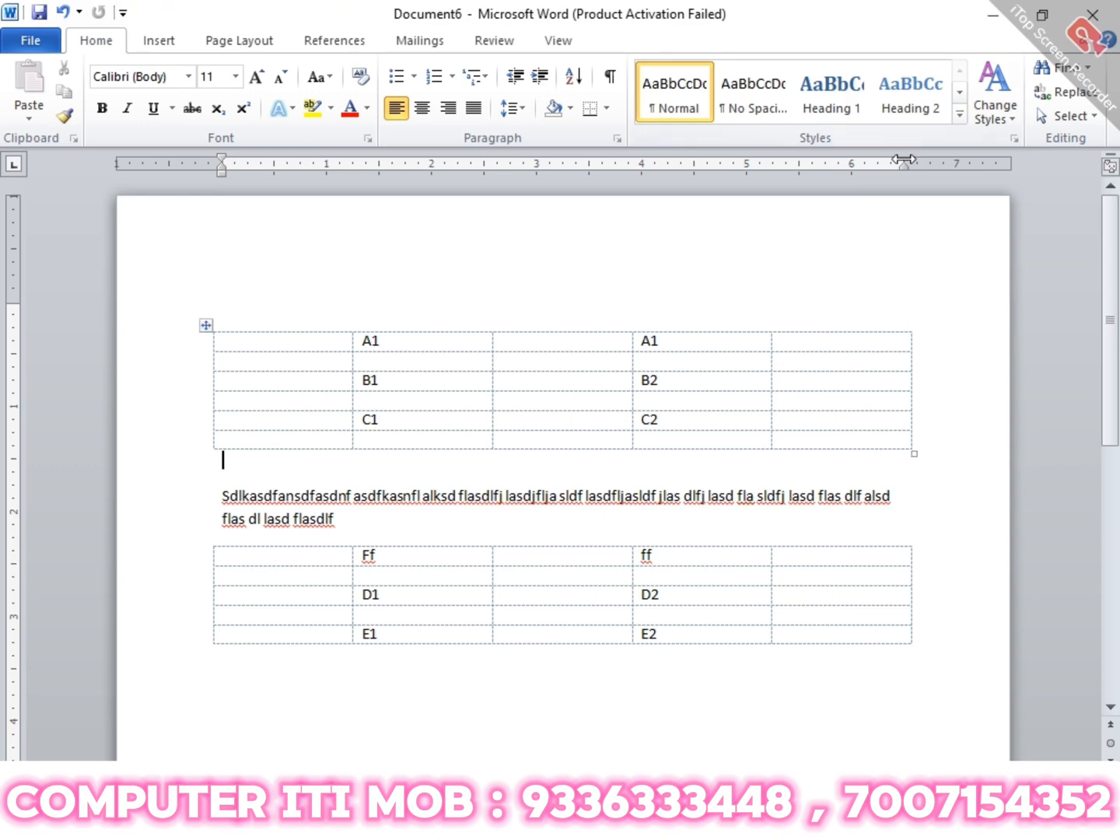
{"action": "mouse_move", "coordinate": [902, 156]}
{"action": "left_mouse_down"}
{"action": "mouse_move", "coordinate": [988, 155]}
{"action": "mouse_move", "coordinate": [977, 158]}
{"action": "left_mouse_up"}
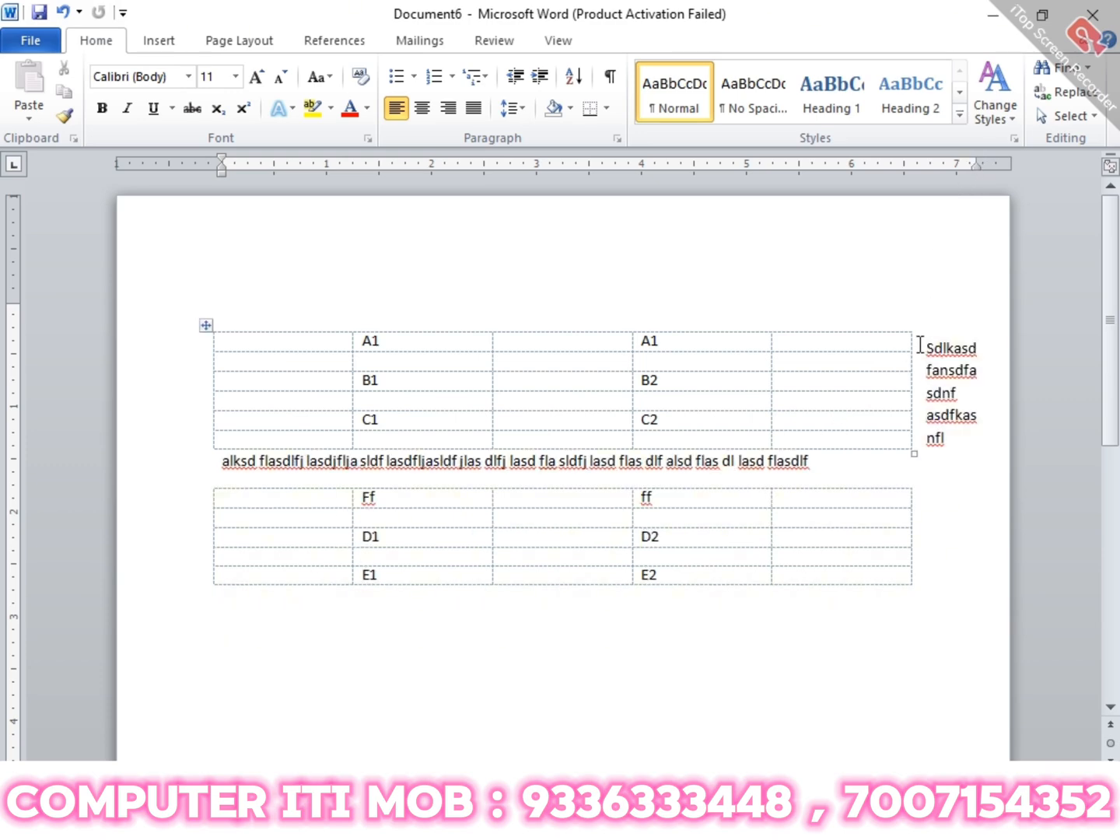
{"action": "left_click_drag", "start_coordinate": [921, 344], "coordinate": [958, 393]}
{"action": "left_click", "coordinate": [988, 459]}
- Undo the right indent change and the move of the upper table
{"action": "key", "text": "ctrl+z"}
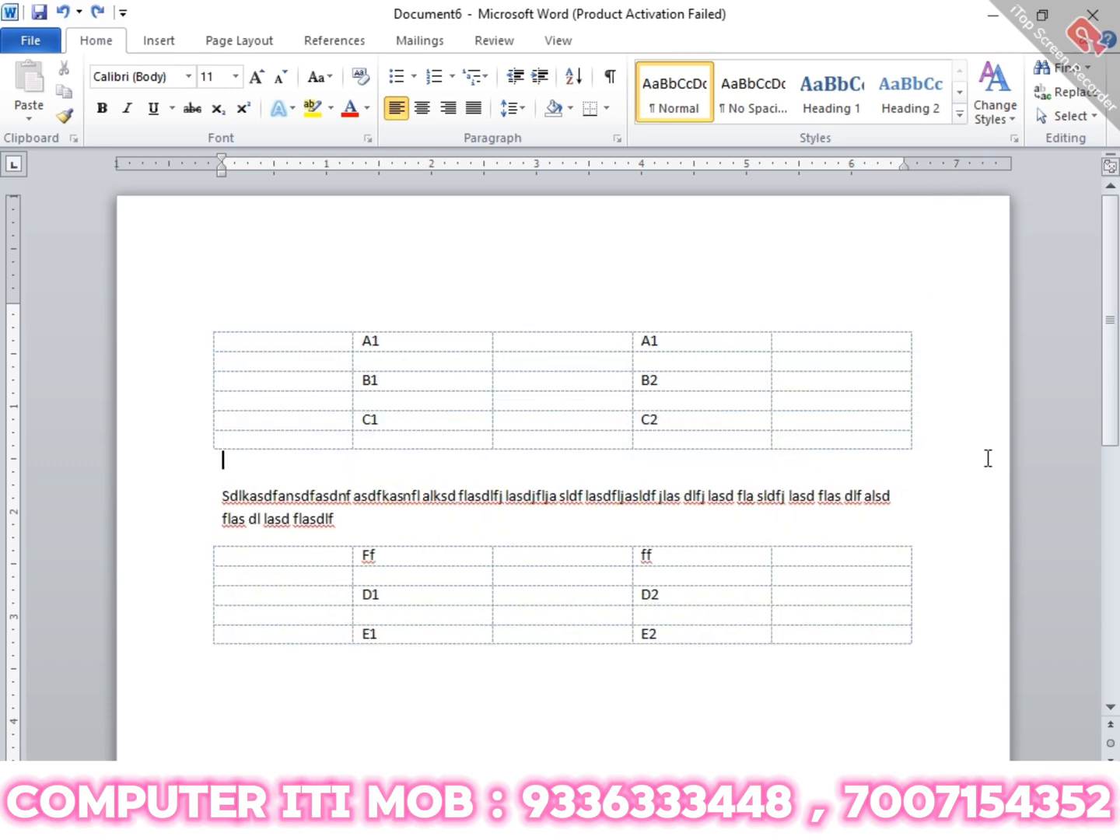
{"action": "key", "text": "ctrl+z"}
- Delete all the filler text between the two tables
{"action": "left_click", "coordinate": [148, 484]}
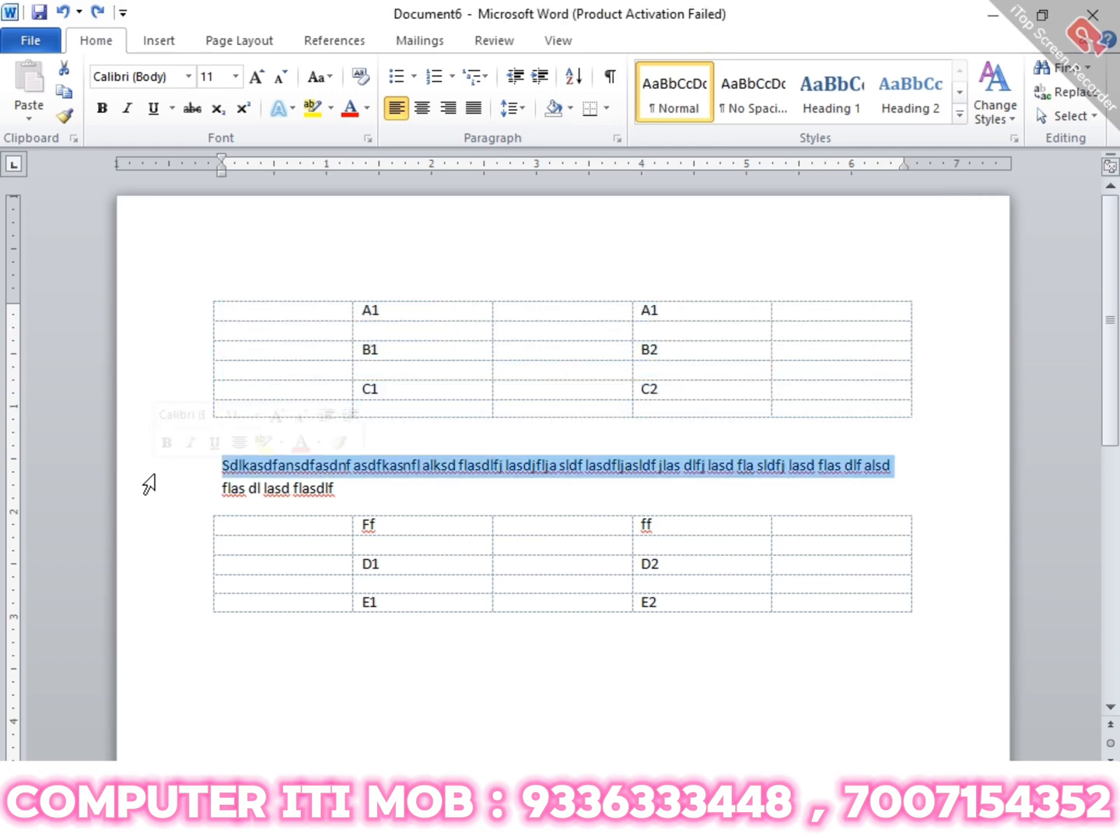
{"action": "key", "text": "Delete"}
{"action": "key", "text": "Delete"}
{"action": "key", "text": "Delete"}
{"action": "left_click", "coordinate": [175, 477]}
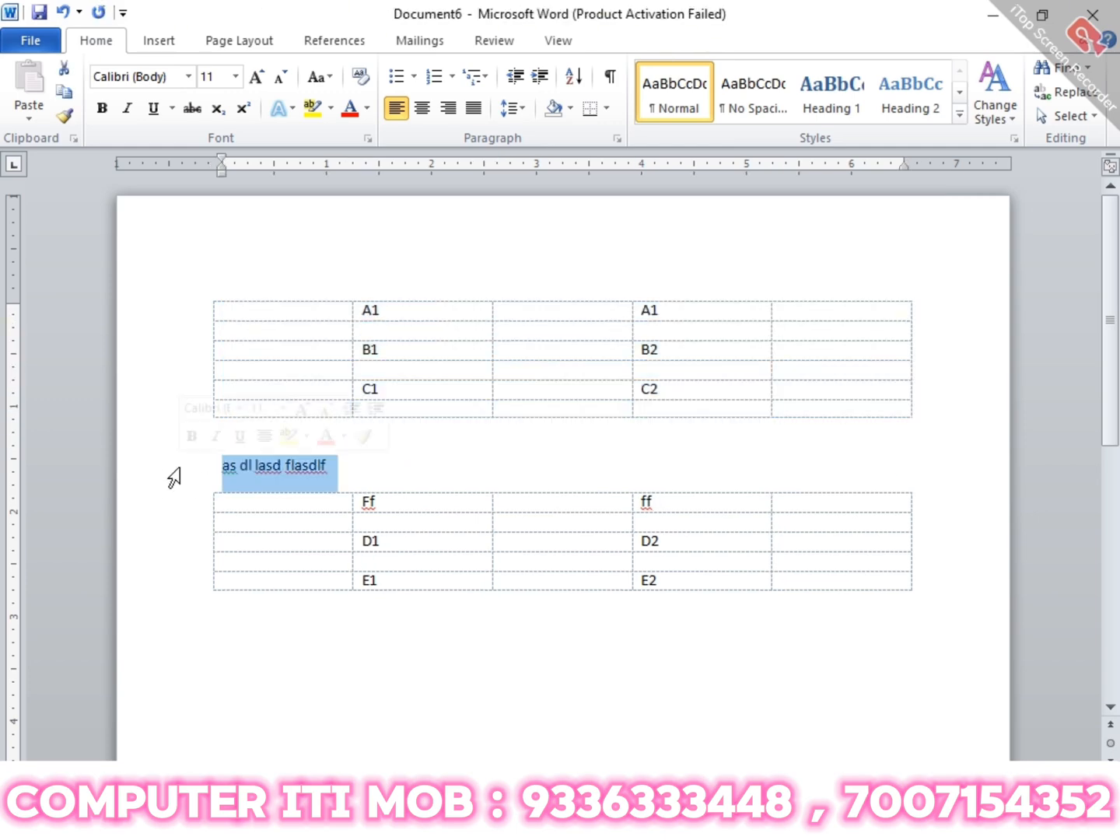
{"action": "key", "text": "Delete"}
{"action": "key", "text": "Up"}
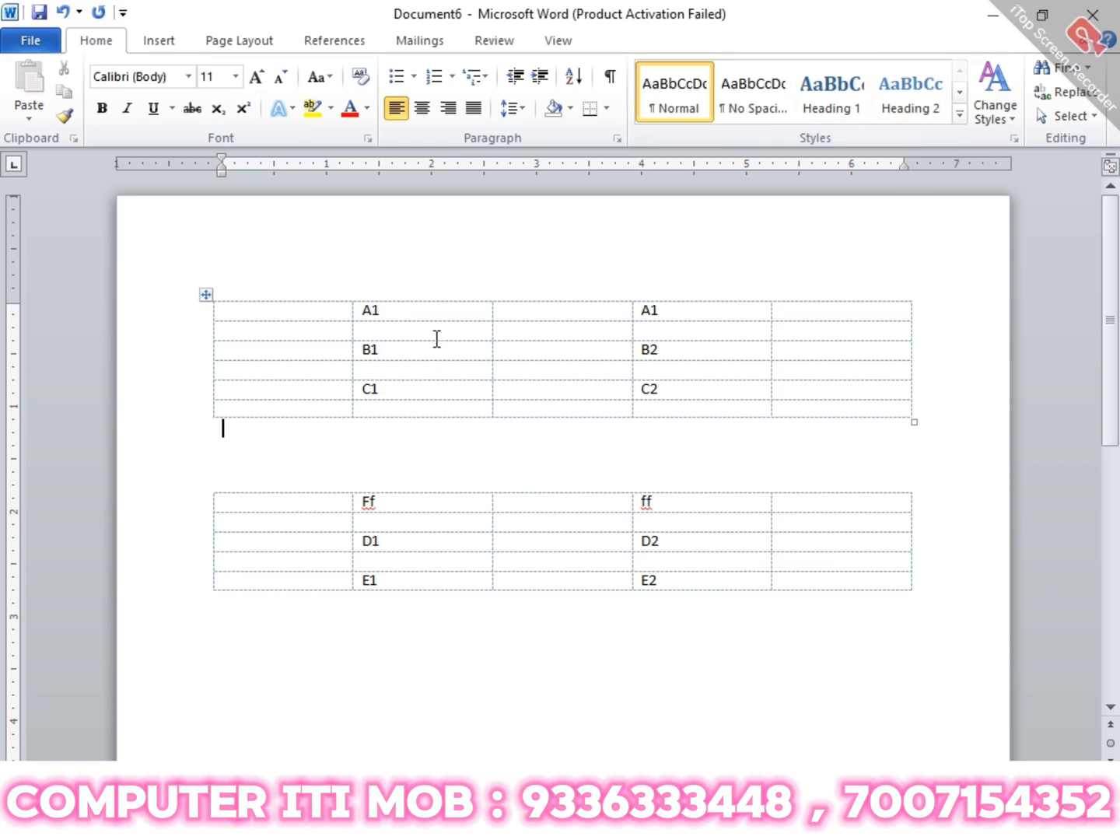
- Extend the upper table's right edge to about 7.1 inches on the ruler and shift the whole table about 0.5 inch leftward
{"action": "left_click_drag", "start_coordinate": [905, 161], "coordinate": [949, 166]}
{"action": "left_click", "coordinate": [873, 317]}
{"action": "left_click", "coordinate": [910, 156]}
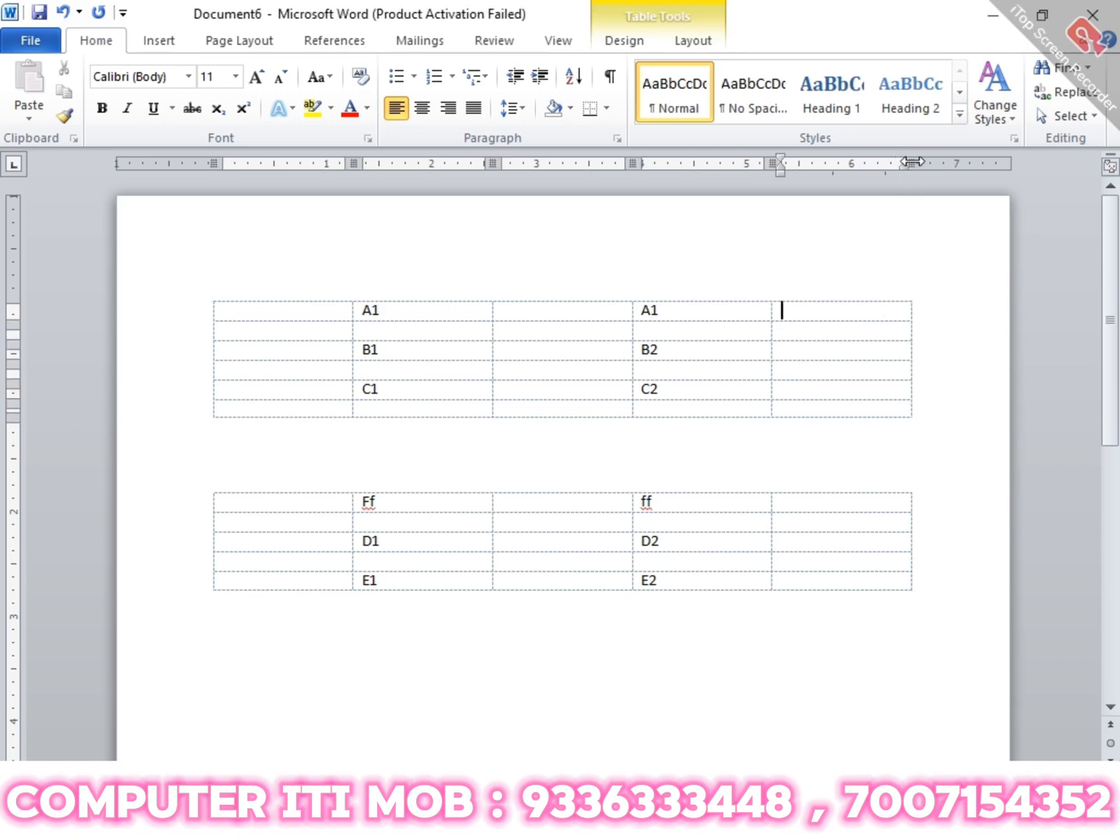
{"action": "left_click_drag", "start_coordinate": [910, 161], "coordinate": [970, 161]}
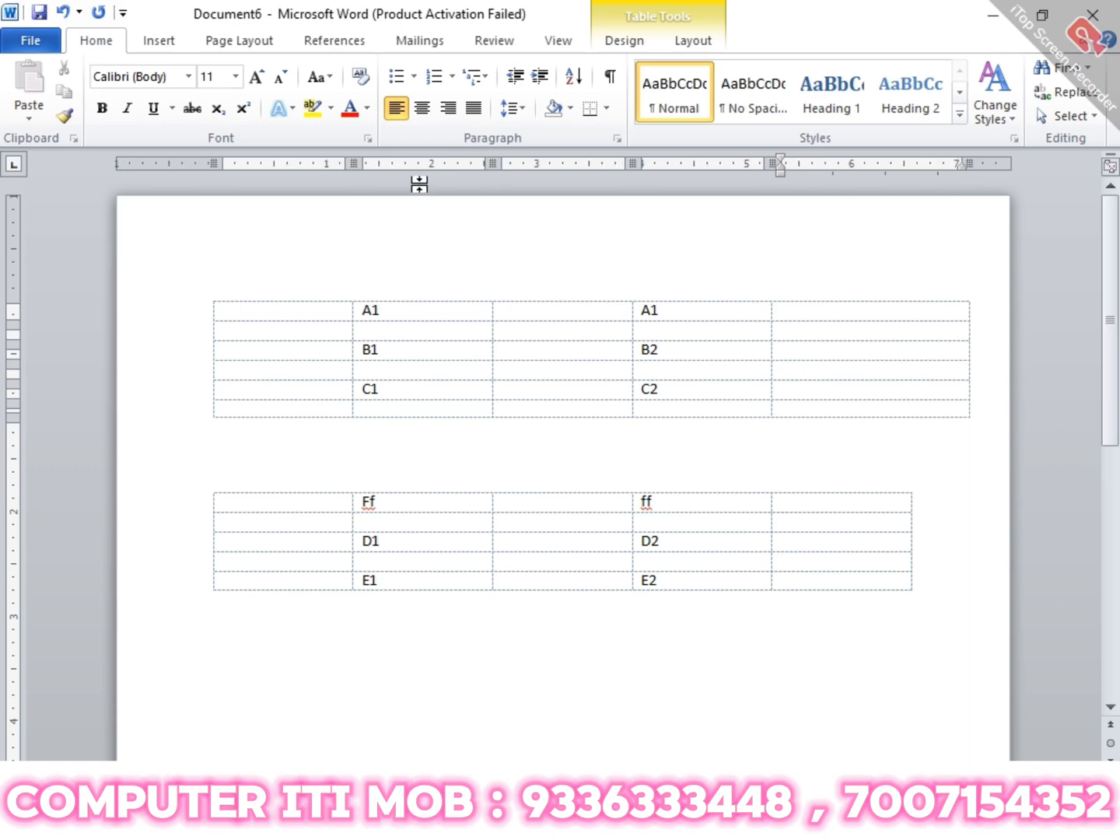
{"action": "left_click_drag", "start_coordinate": [214, 162], "coordinate": [164, 161]}
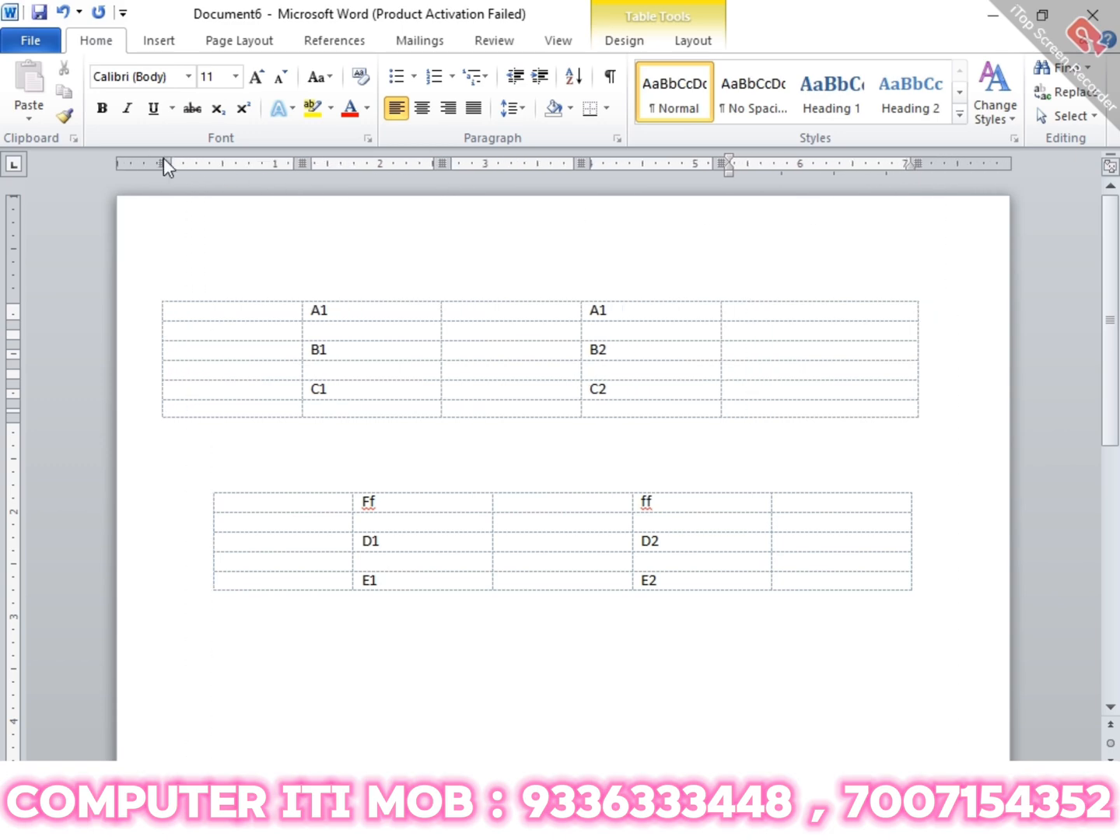
- Extend the upper table's right edge to about 7.5 inches on the ruler and set all its text to size 8
{"action": "left_click_drag", "start_coordinate": [919, 164], "coordinate": [963, 164]}
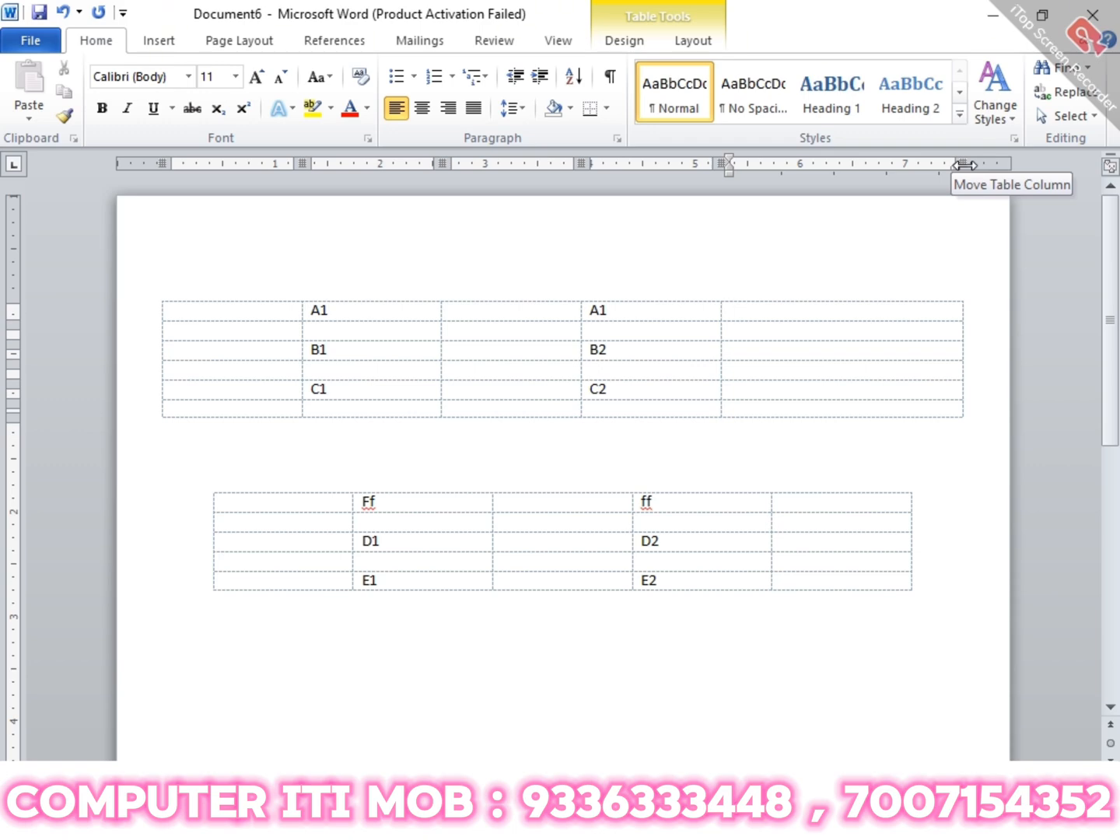
{"action": "left_click", "coordinate": [155, 295]}
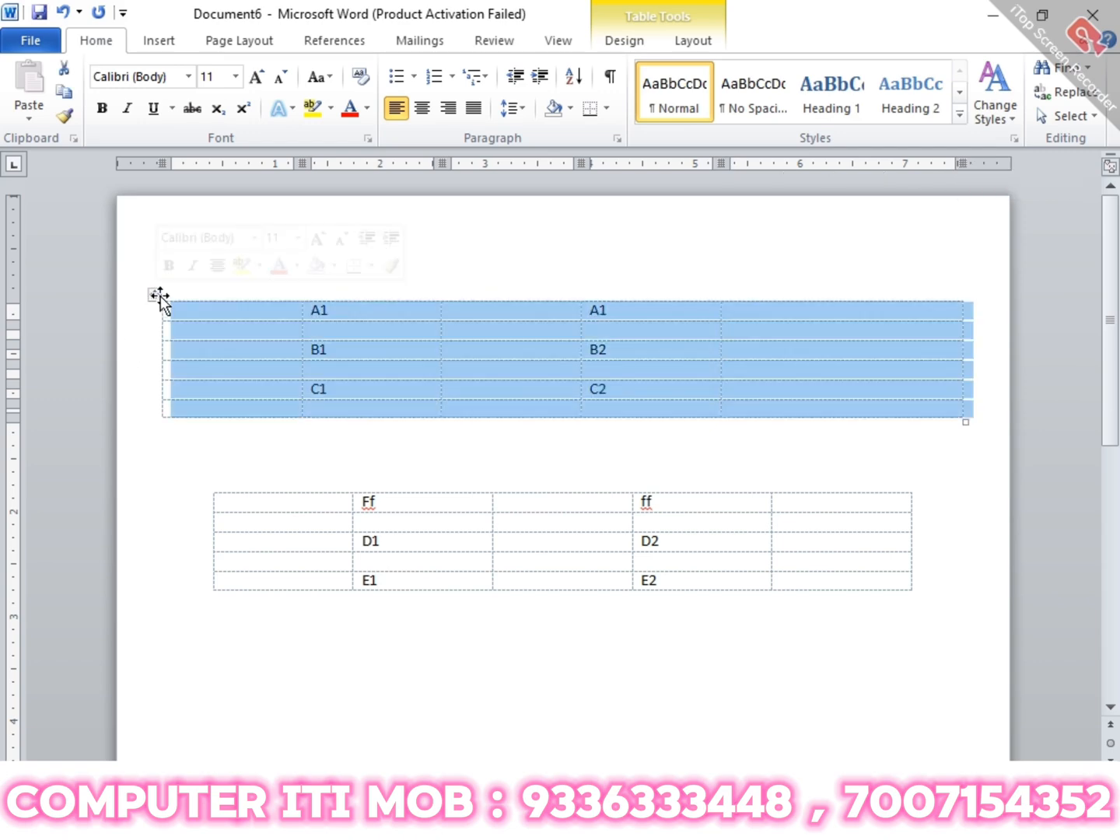
{"action": "left_click", "coordinate": [222, 78]}
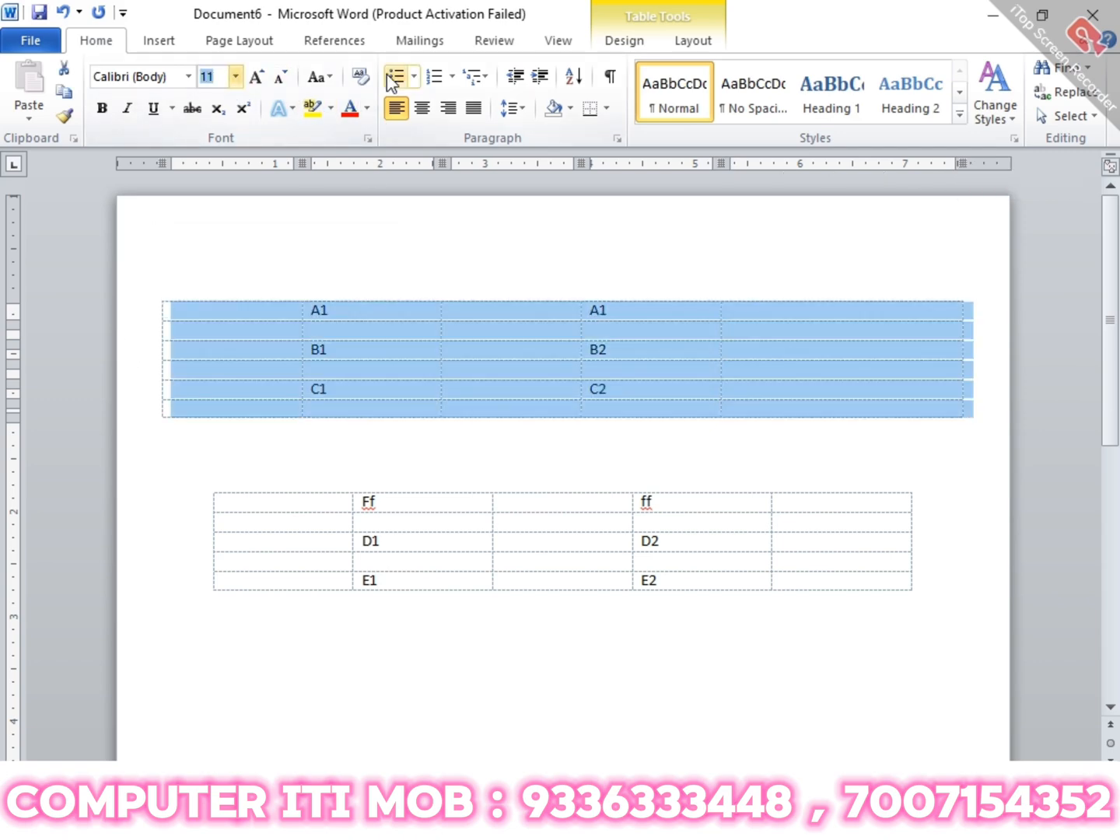
{"action": "type", "text": "8"}
{"action": "key", "text": "Return"}
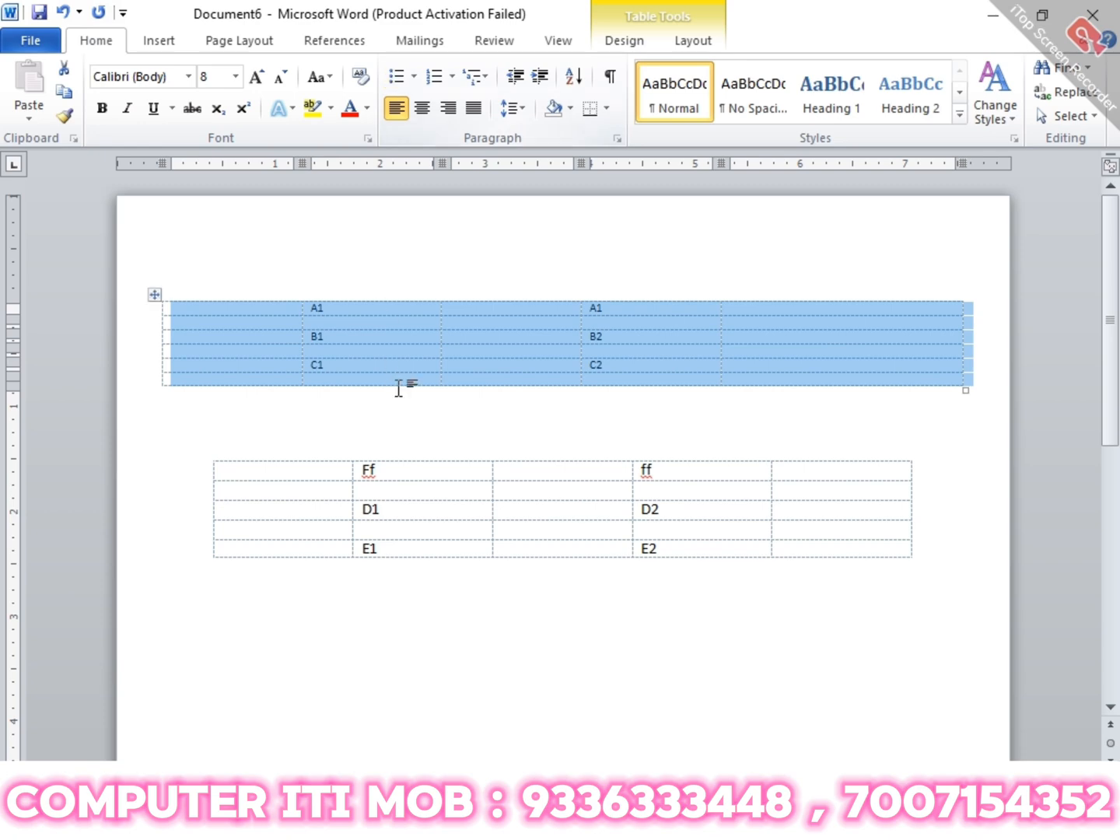
{"action": "left_click", "coordinate": [436, 387]}
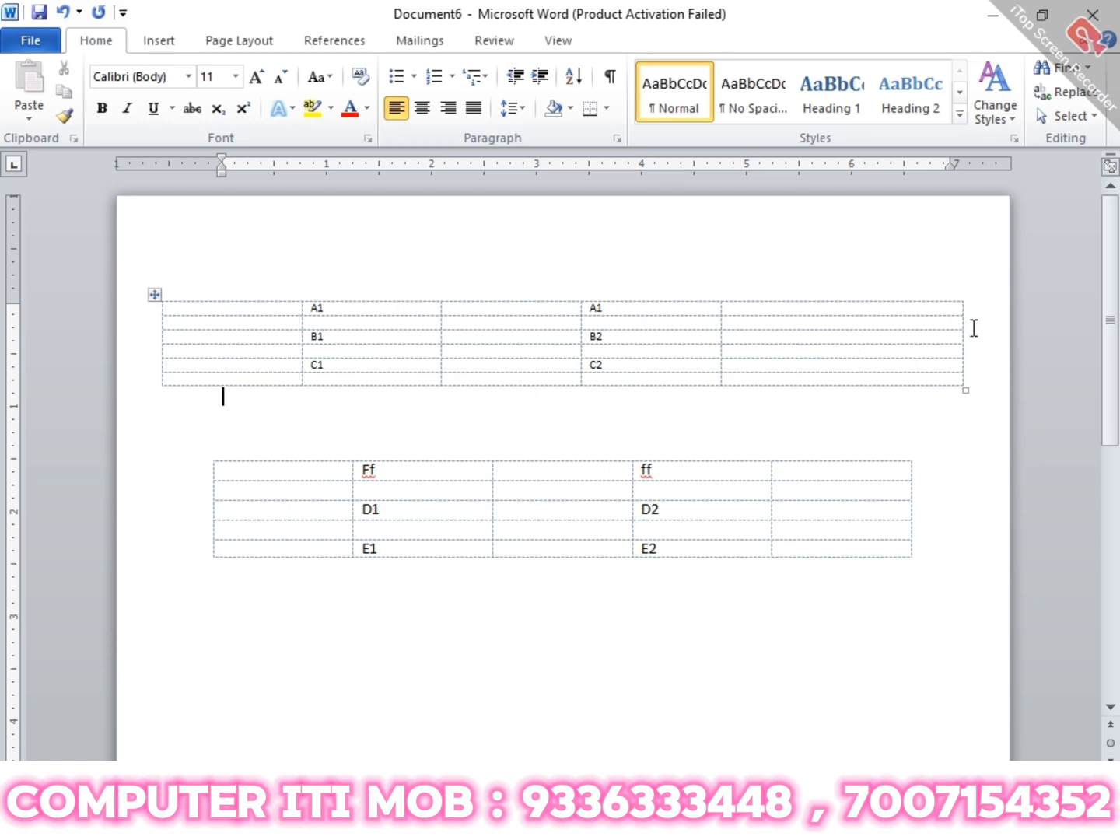
- Try to extend the upper table's last column beyond the right edge of the page
{"action": "left_click", "coordinate": [952, 348]}
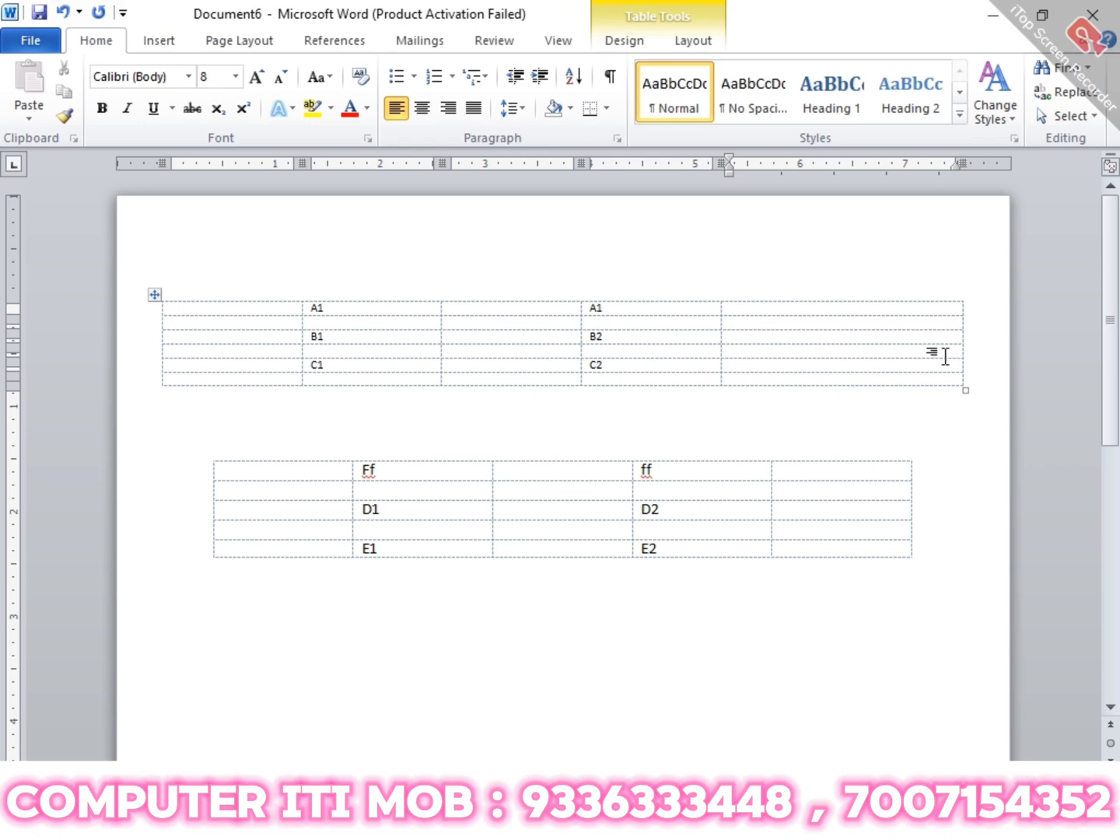
{"action": "left_click_drag", "start_coordinate": [963, 162], "coordinate": [1099, 157]}
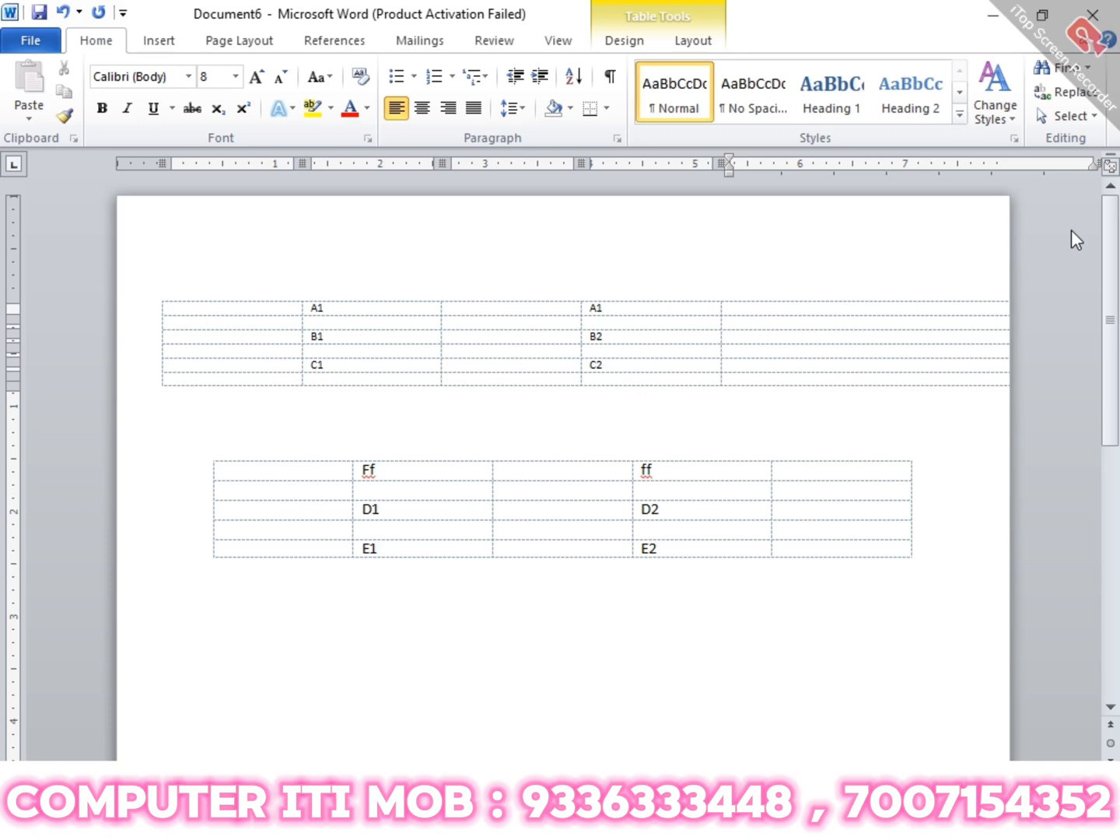
{"action": "key", "text": "ctrl+z"}
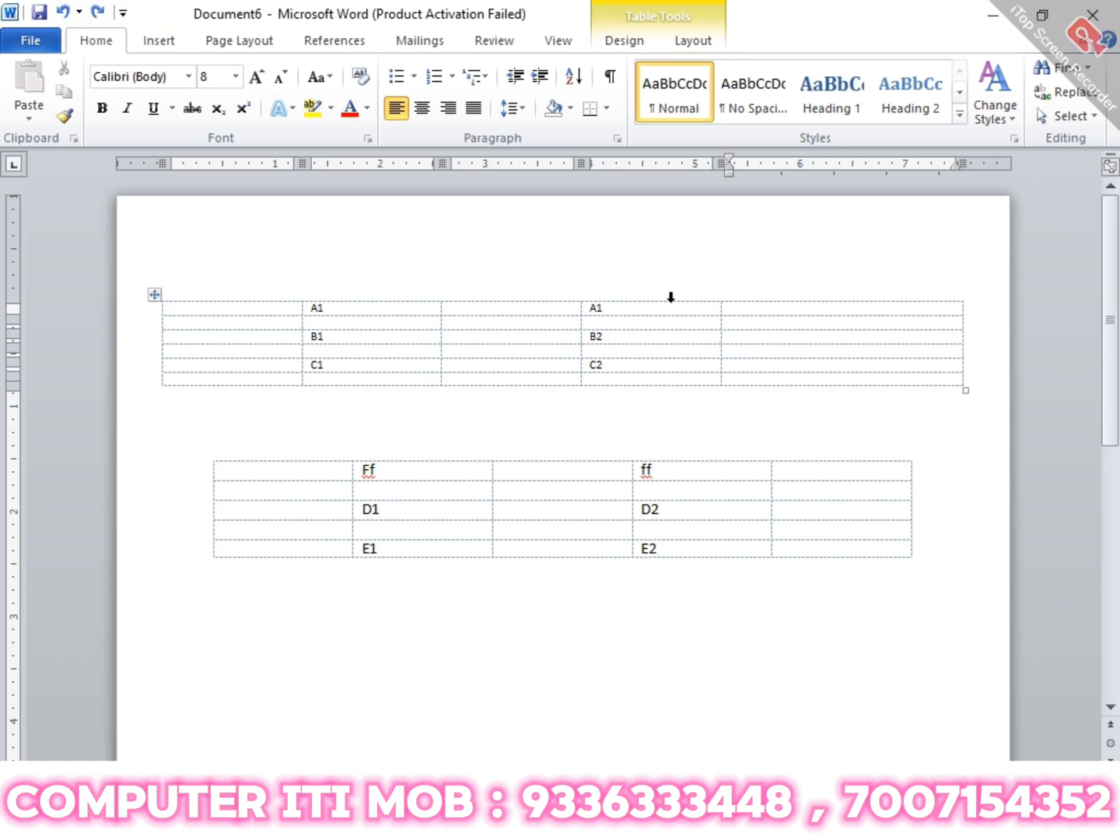
- Insert two new columns to the right of the lower table's last column
{"action": "left_click", "coordinate": [813, 458]}
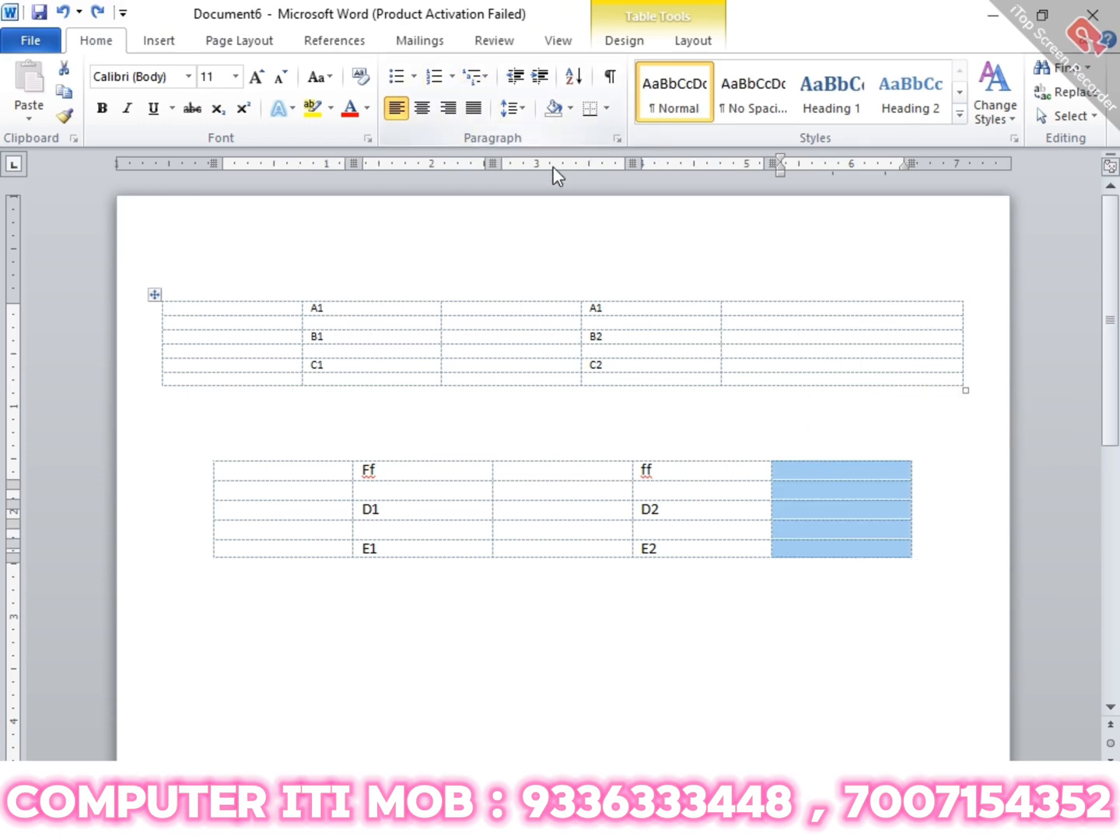
{"action": "right_click", "coordinate": [849, 466]}
{"action": "mouse_move", "coordinate": [962, 211]}
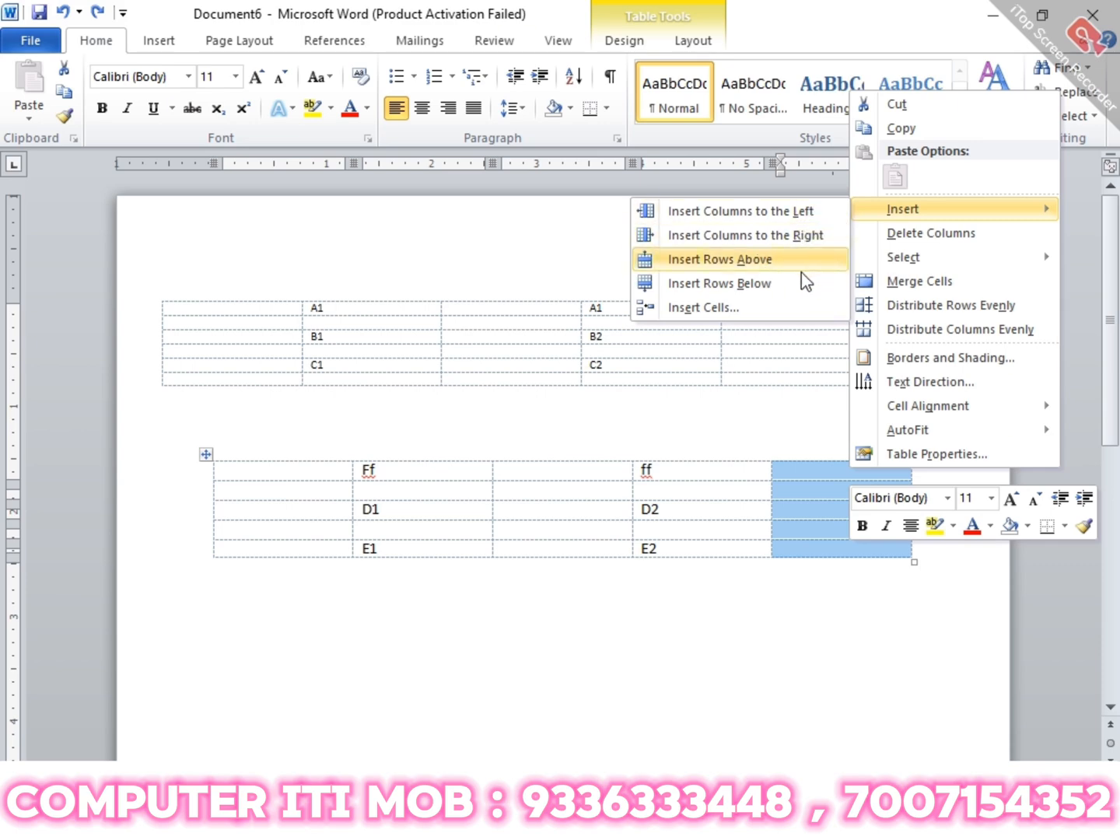
{"action": "left_click", "coordinate": [805, 236]}
{"action": "right_click", "coordinate": [913, 471]}
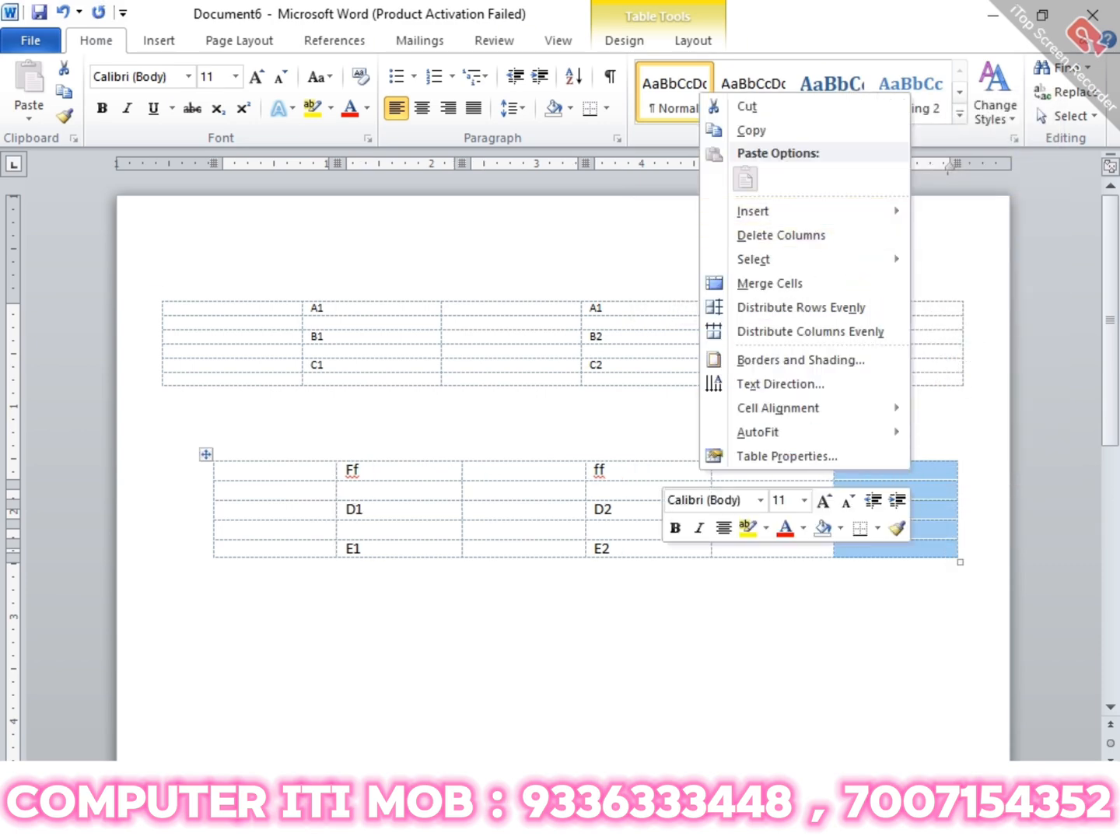
{"action": "scroll", "coordinate": [843, 445], "scroll_direction": "down", "scroll_amount": 3, "text": "ctrl"}
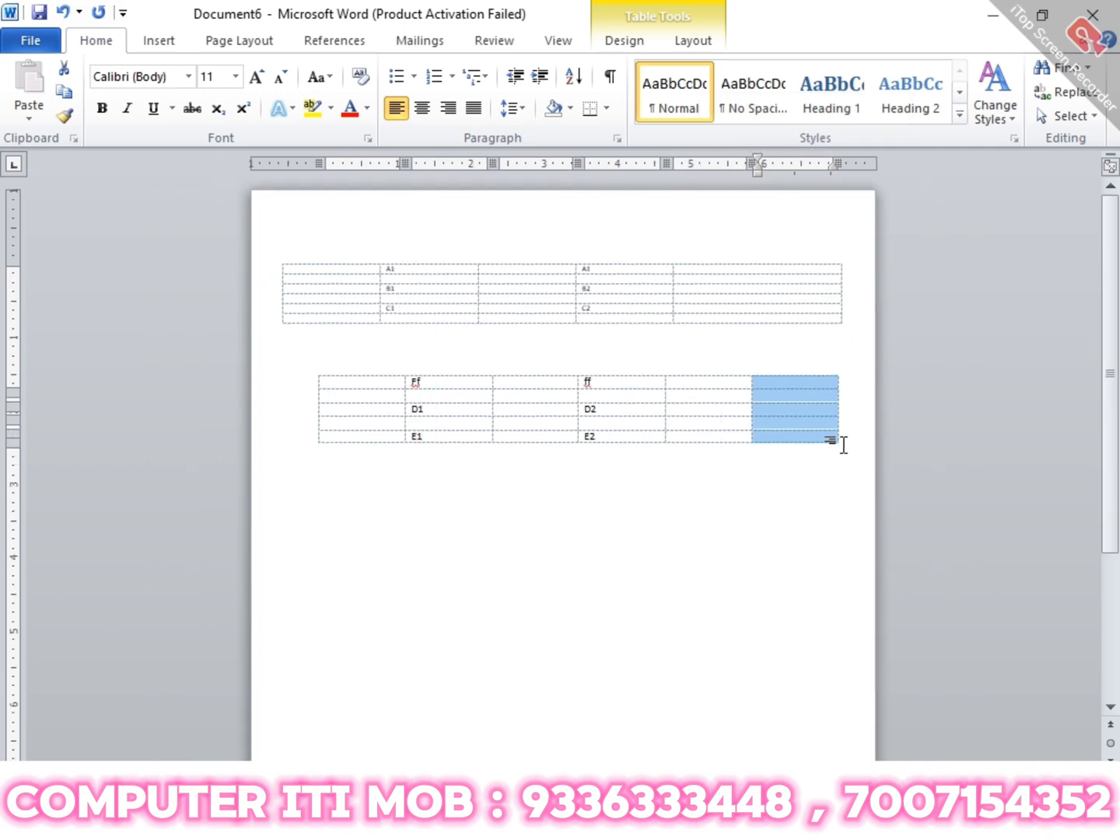
{"action": "right_click", "coordinate": [818, 387]}
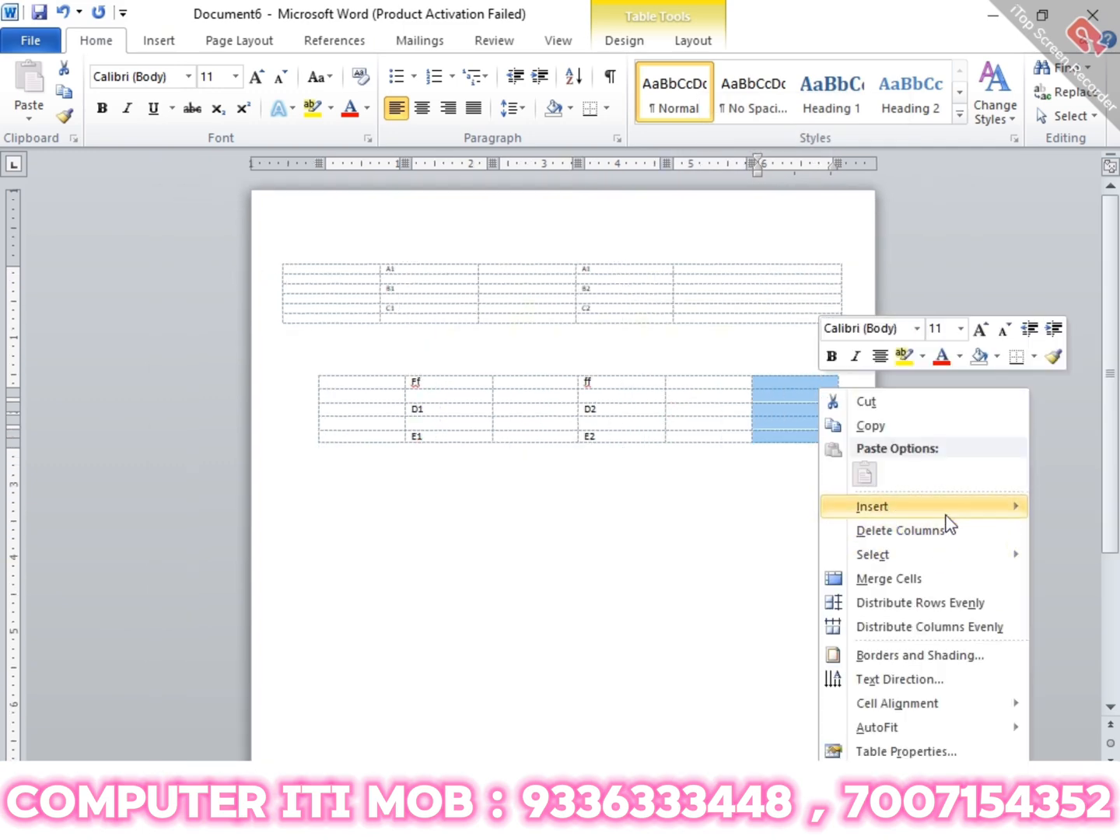
{"action": "mouse_move", "coordinate": [953, 510]}
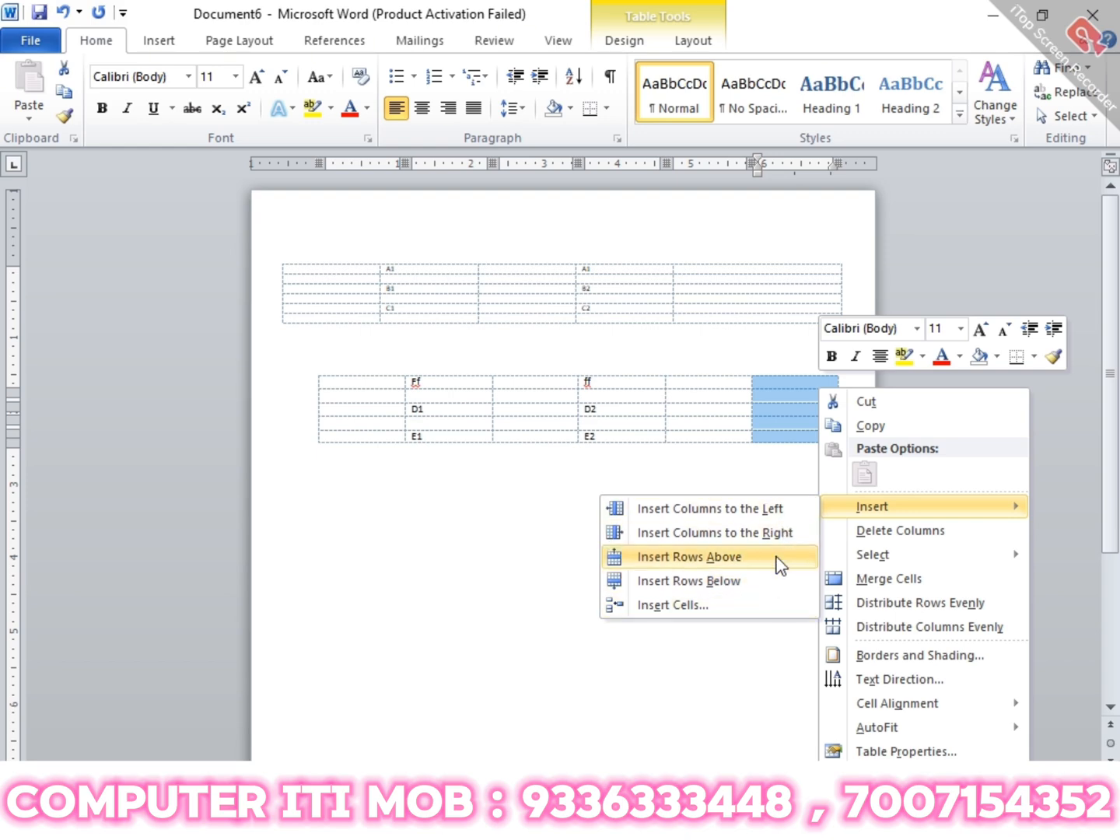
{"action": "left_click", "coordinate": [782, 534]}
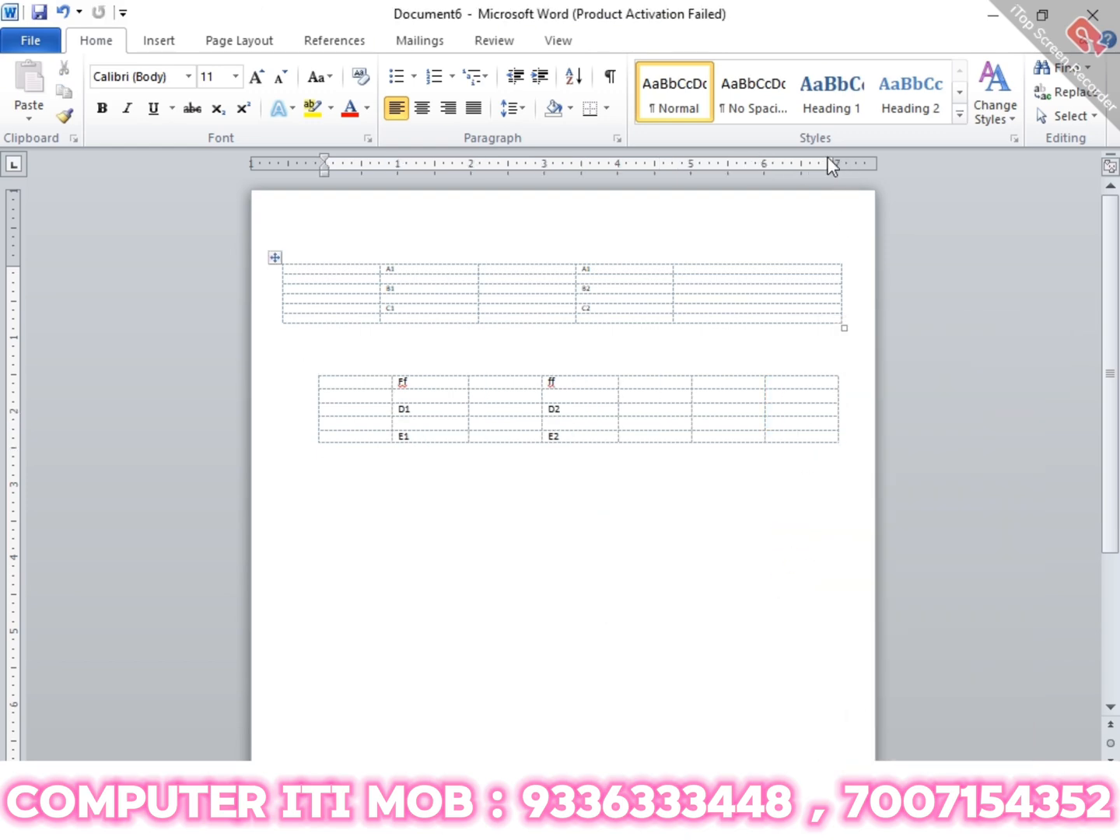
- Extend the lower table's right edge to about 7.2 inches on the ruler and shift the upper table's right edge in line with it
{"action": "left_click_drag", "start_coordinate": [834, 162], "coordinate": [956, 161]}
{"action": "left_click", "coordinate": [792, 420]}
{"action": "left_click_drag", "start_coordinate": [839, 168], "coordinate": [955, 162]}
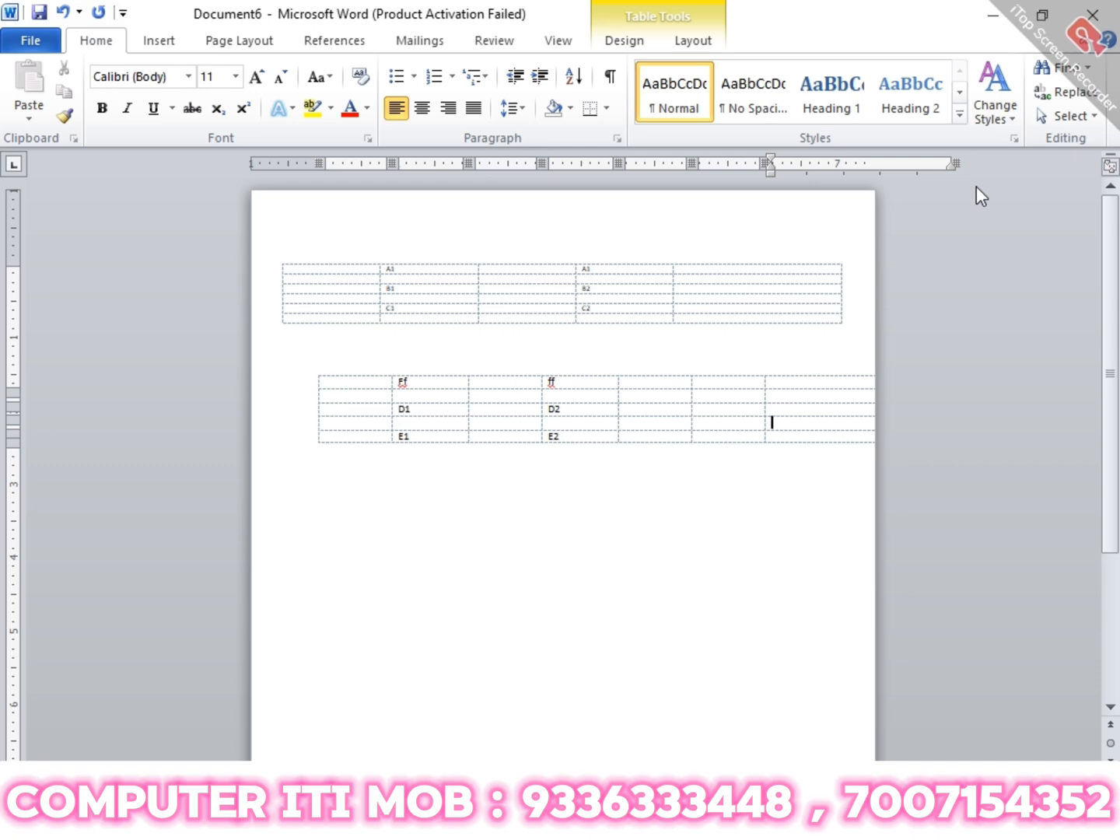
{"action": "left_click", "coordinate": [838, 383]}
{"action": "left_click_drag", "start_coordinate": [955, 163], "coordinate": [871, 153]}
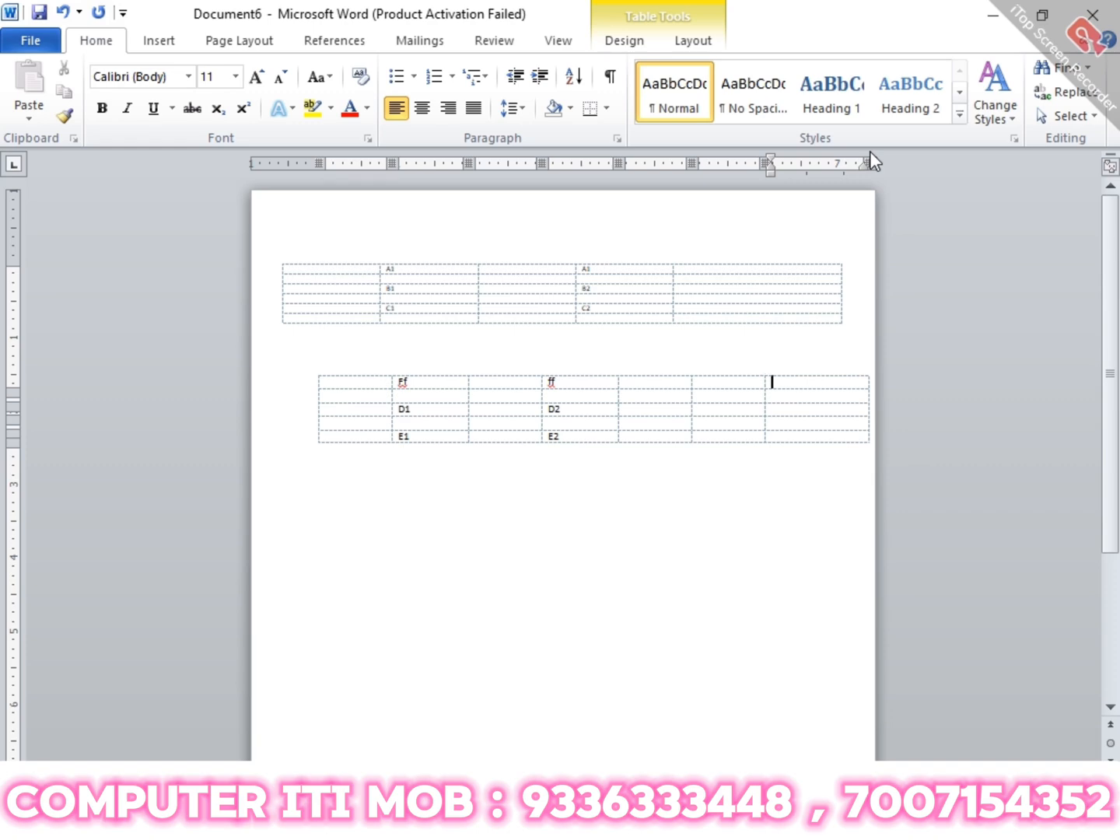
{"action": "left_click_drag", "start_coordinate": [870, 162], "coordinate": [857, 162]}
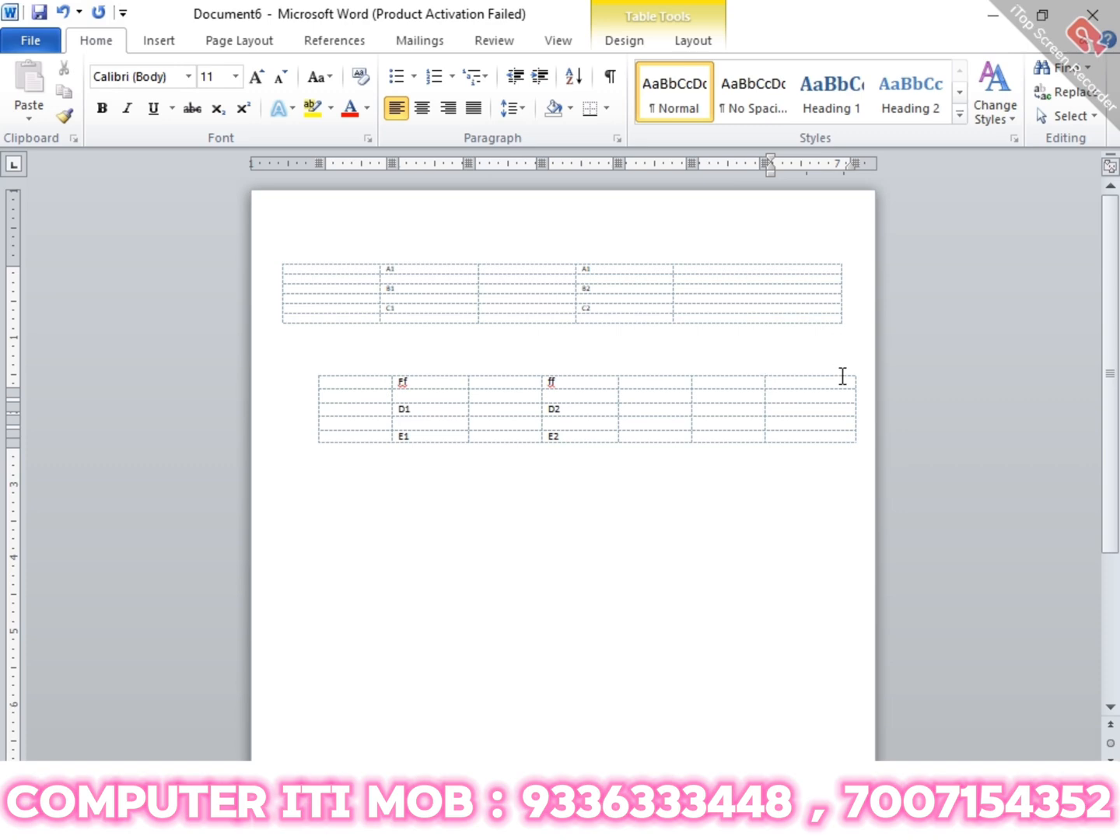
{"action": "left_click", "coordinate": [833, 270]}
{"action": "left_click_drag", "start_coordinate": [846, 163], "coordinate": [857, 162]}
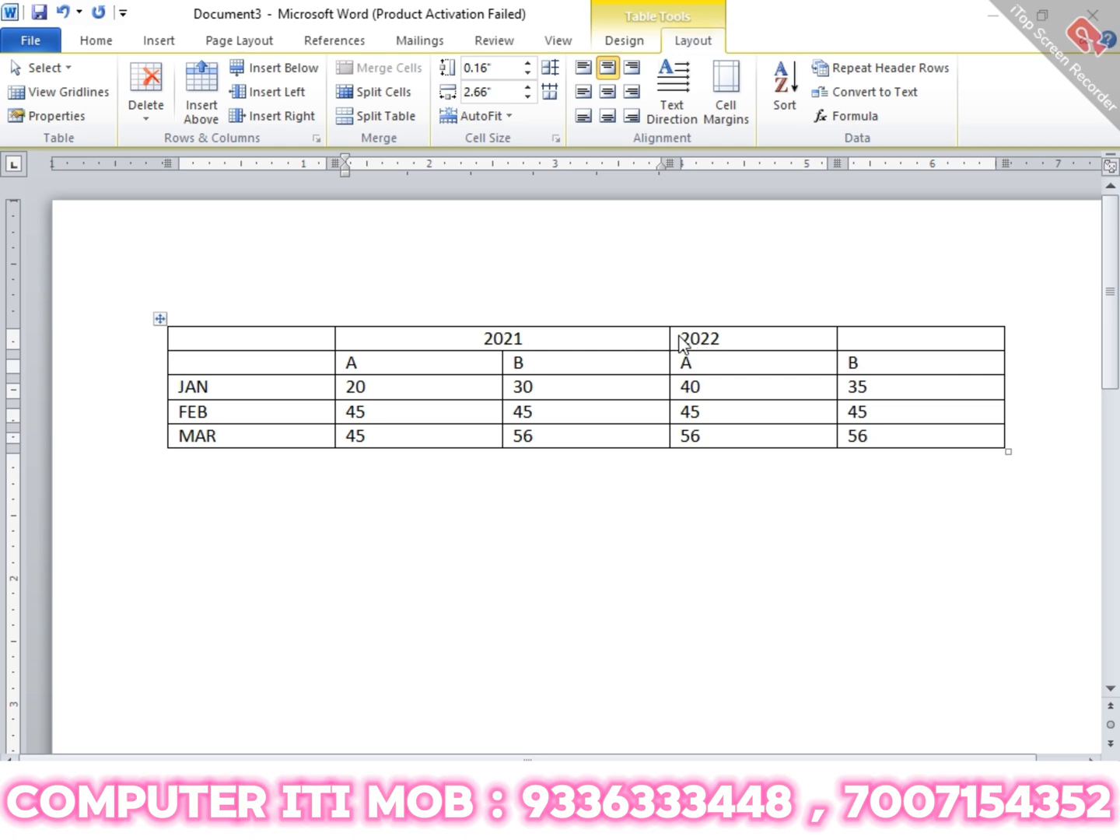
- Merge the 2022 header cell with the empty cell beside it and centre the heading
{"action": "key", "text": "shift+Tab"}
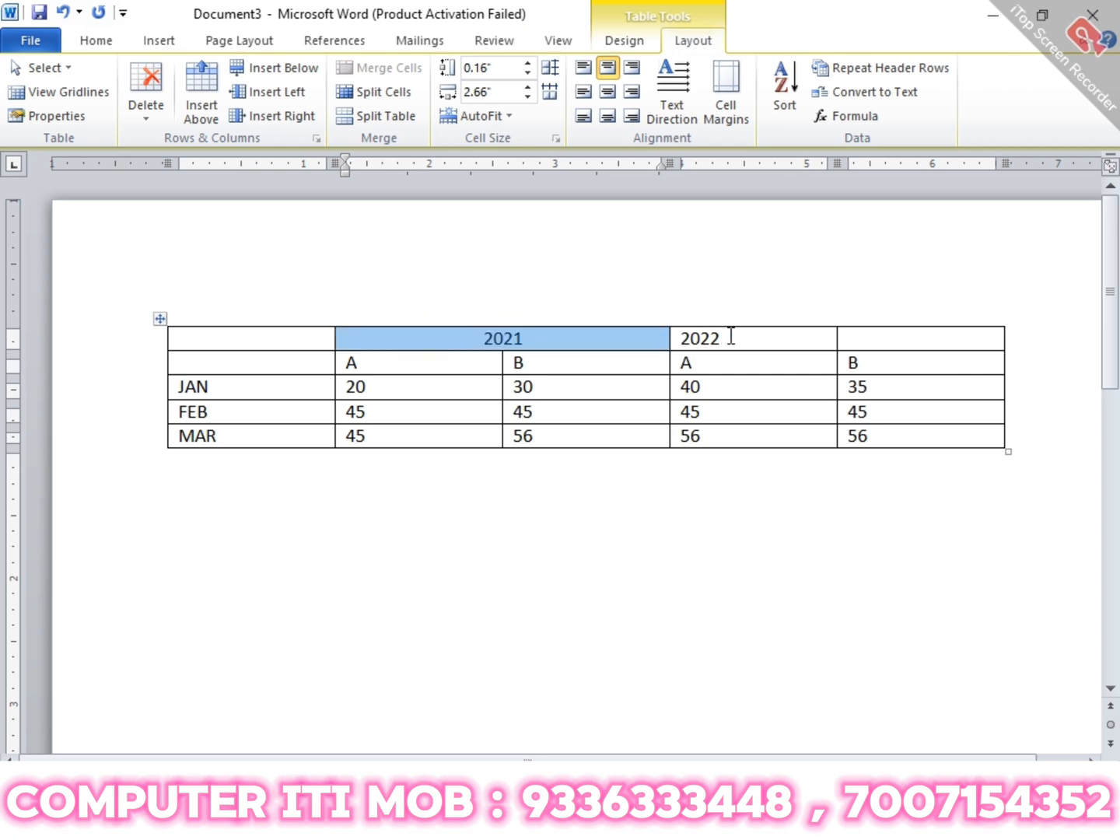
{"action": "left_click_drag", "start_coordinate": [682, 338], "coordinate": [872, 340]}
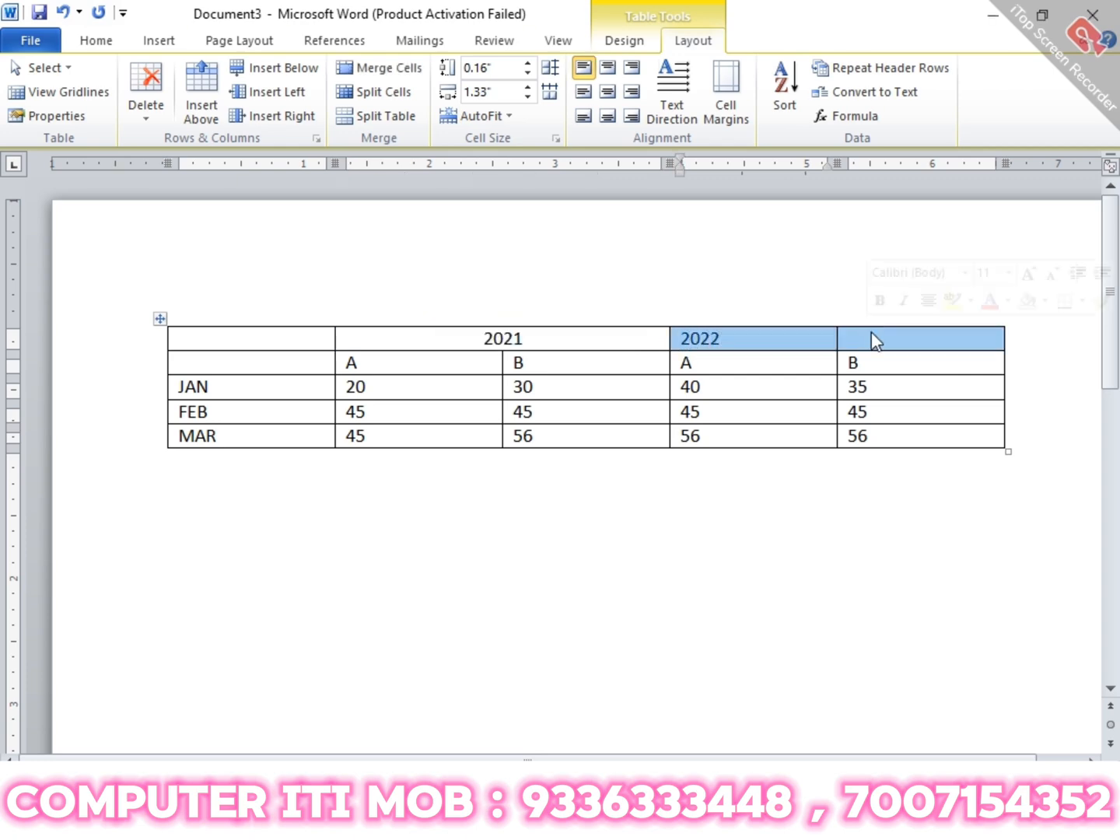
{"action": "left_click", "coordinate": [388, 70]}
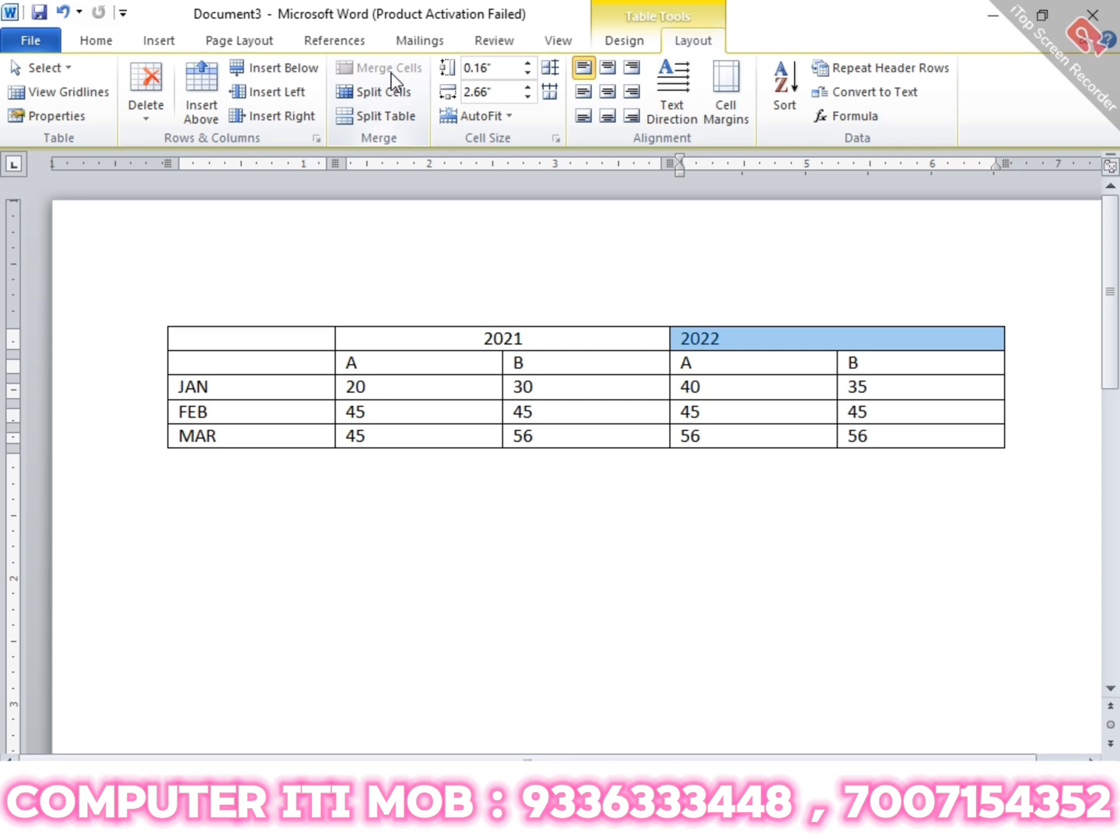
{"action": "left_click", "coordinate": [479, 492]}
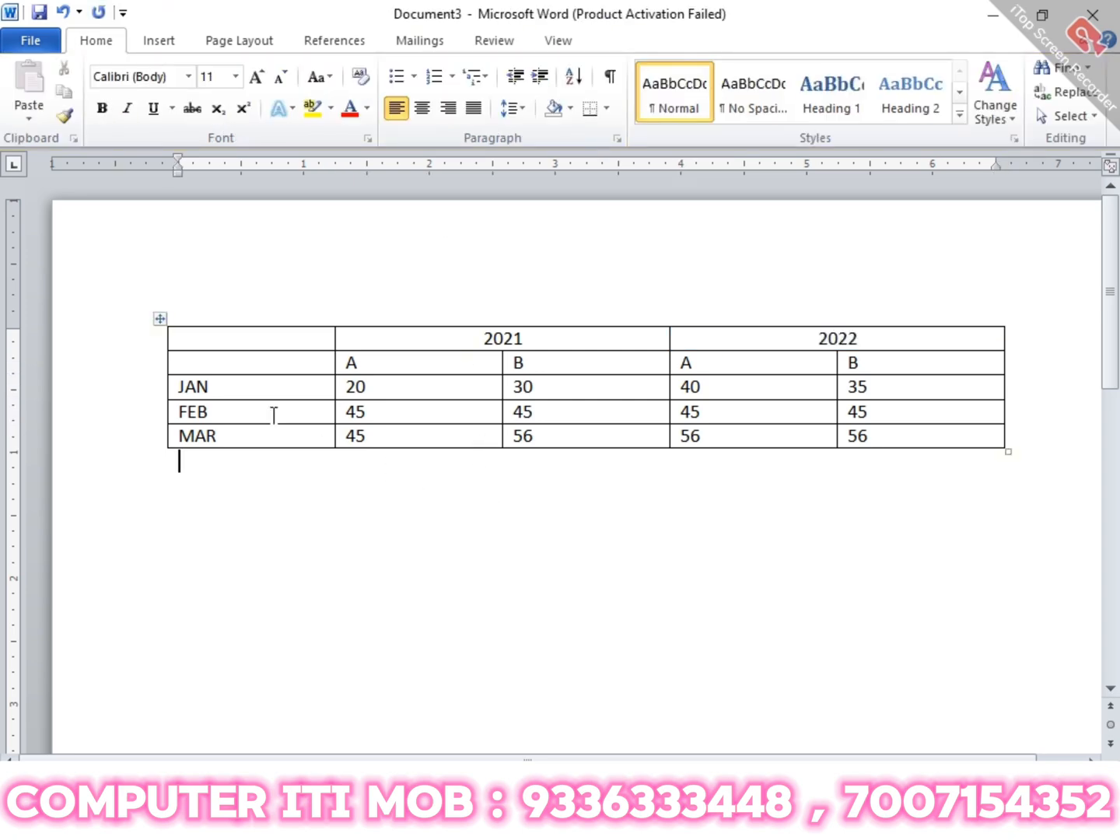
- Merge the two empty cells above JAN and centre the A and B subheadings together with all figures below them
{"action": "left_click_drag", "start_coordinate": [216, 341], "coordinate": [242, 353]}
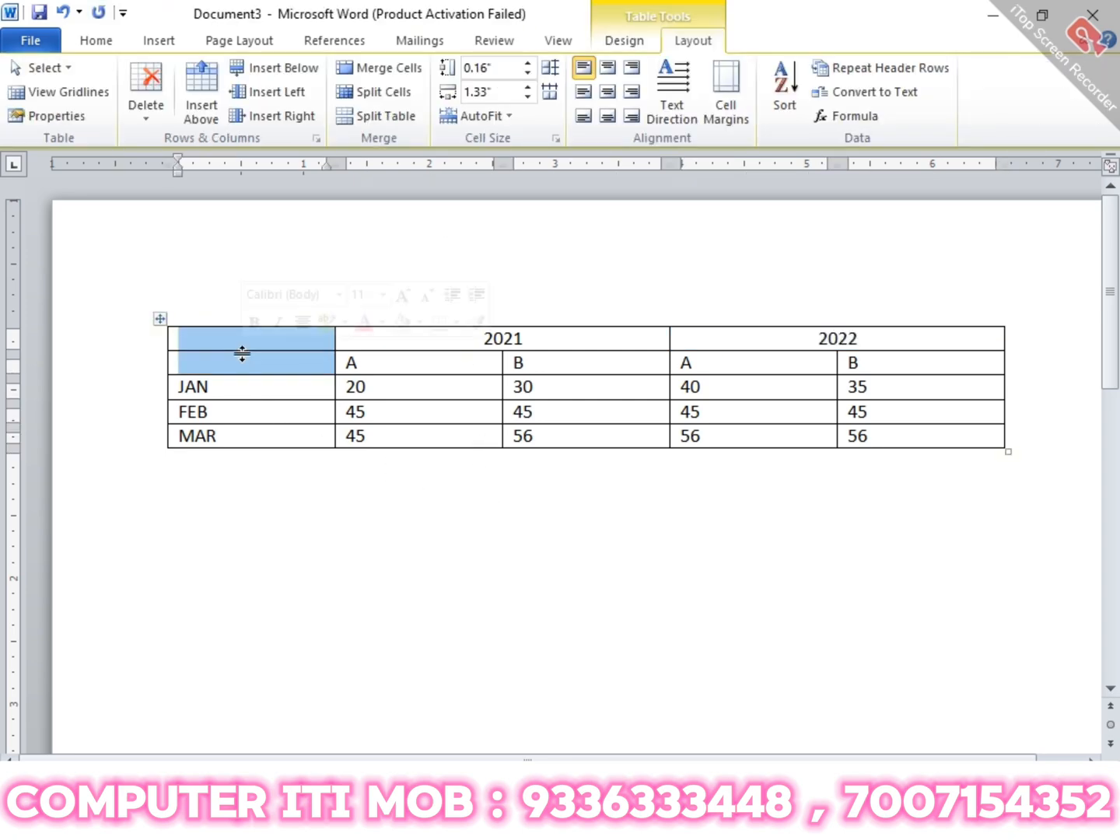
{"action": "left_click", "coordinate": [387, 73]}
{"action": "left_click", "coordinate": [446, 437]}
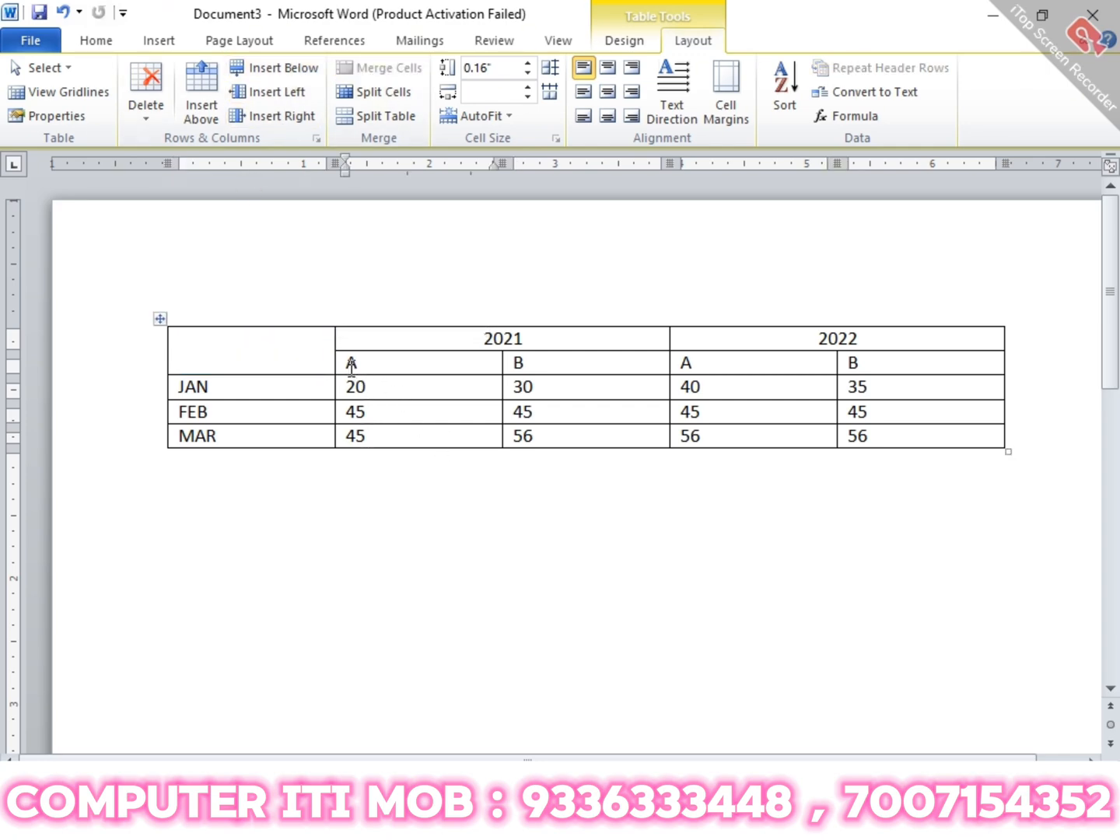
{"action": "left_click_drag", "start_coordinate": [354, 362], "coordinate": [880, 428]}
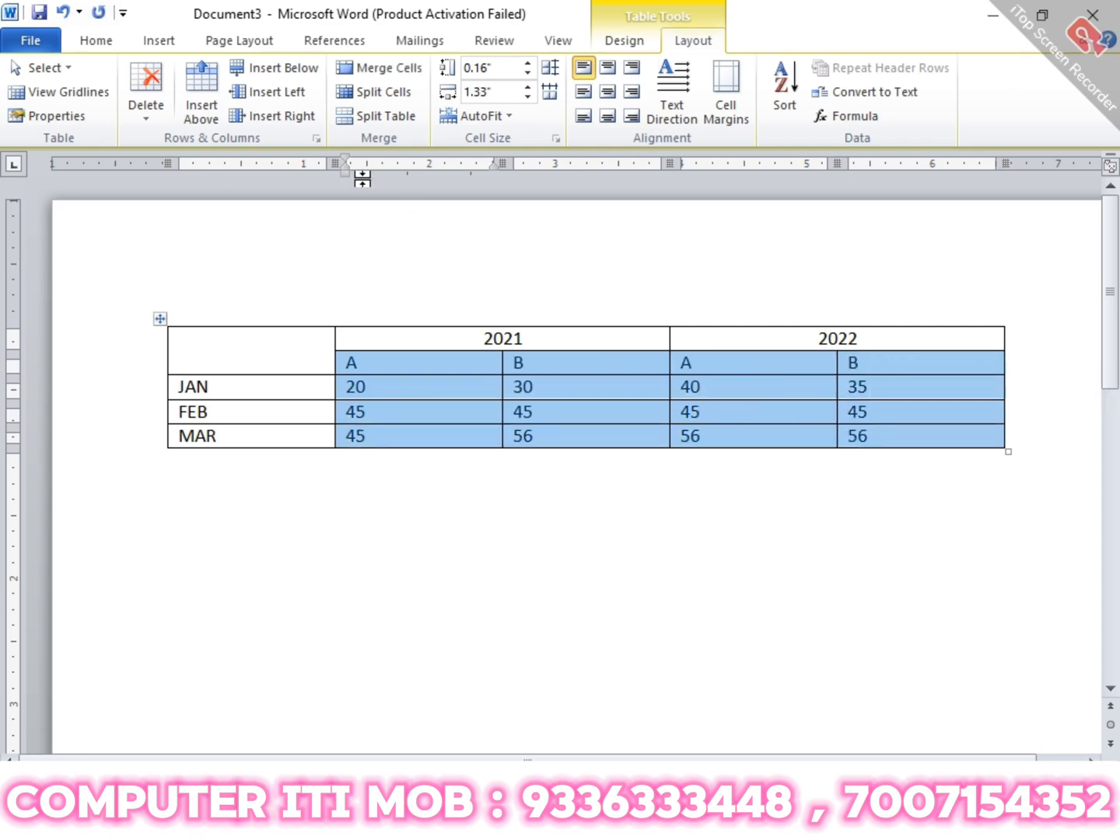
{"action": "key", "text": "ctrl+e"}
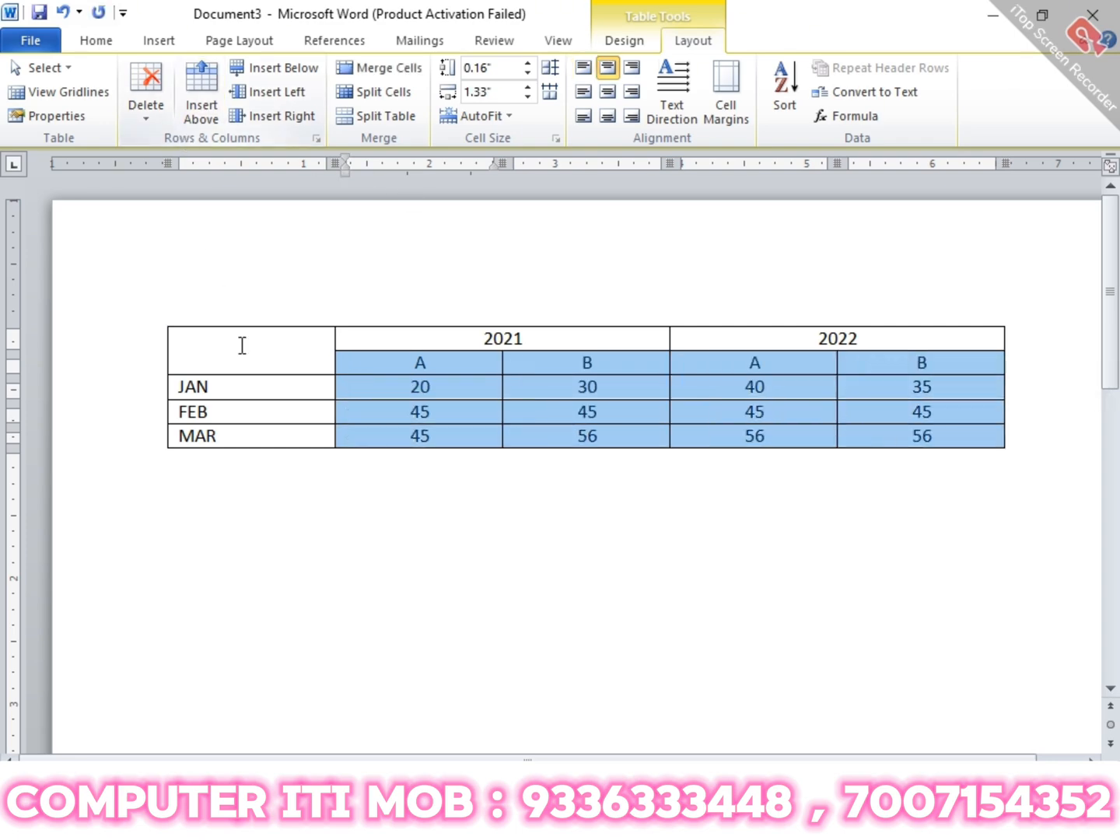
- Insert a table with three columns and five rows below the existing table, leaving a blank line between them
{"action": "left_click", "coordinate": [409, 513]}
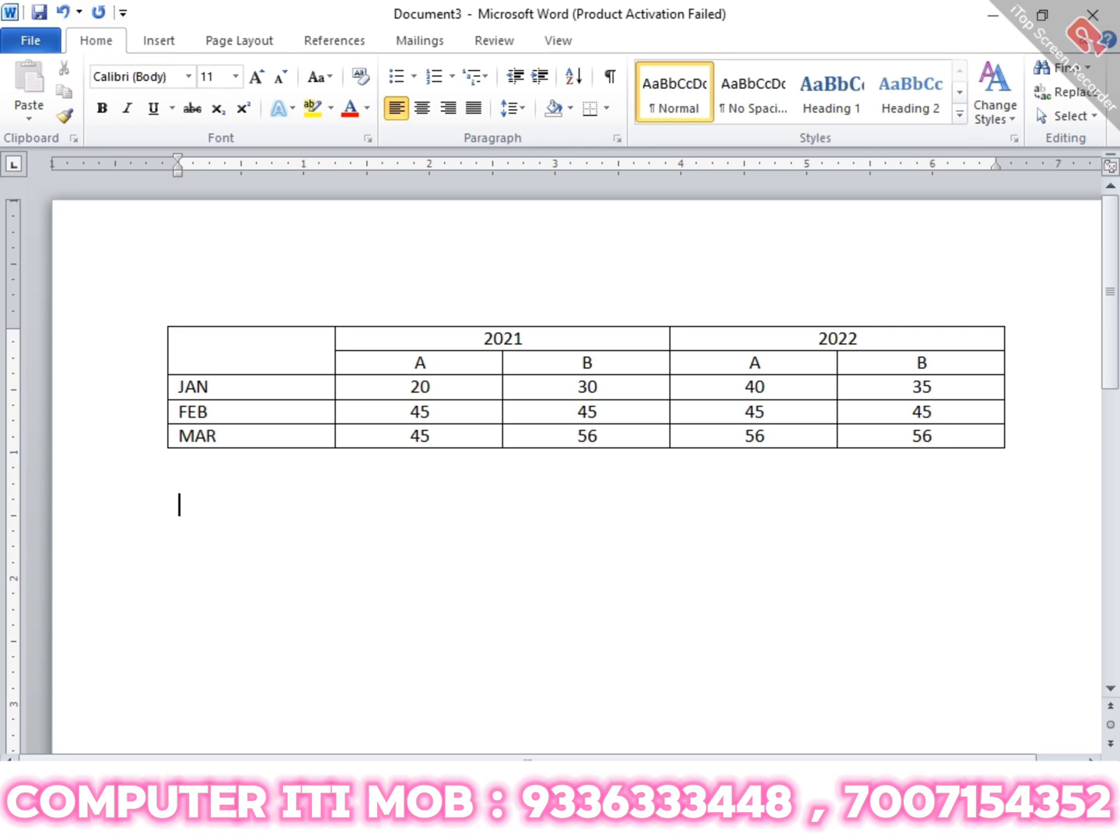
{"action": "left_click", "coordinate": [167, 51]}
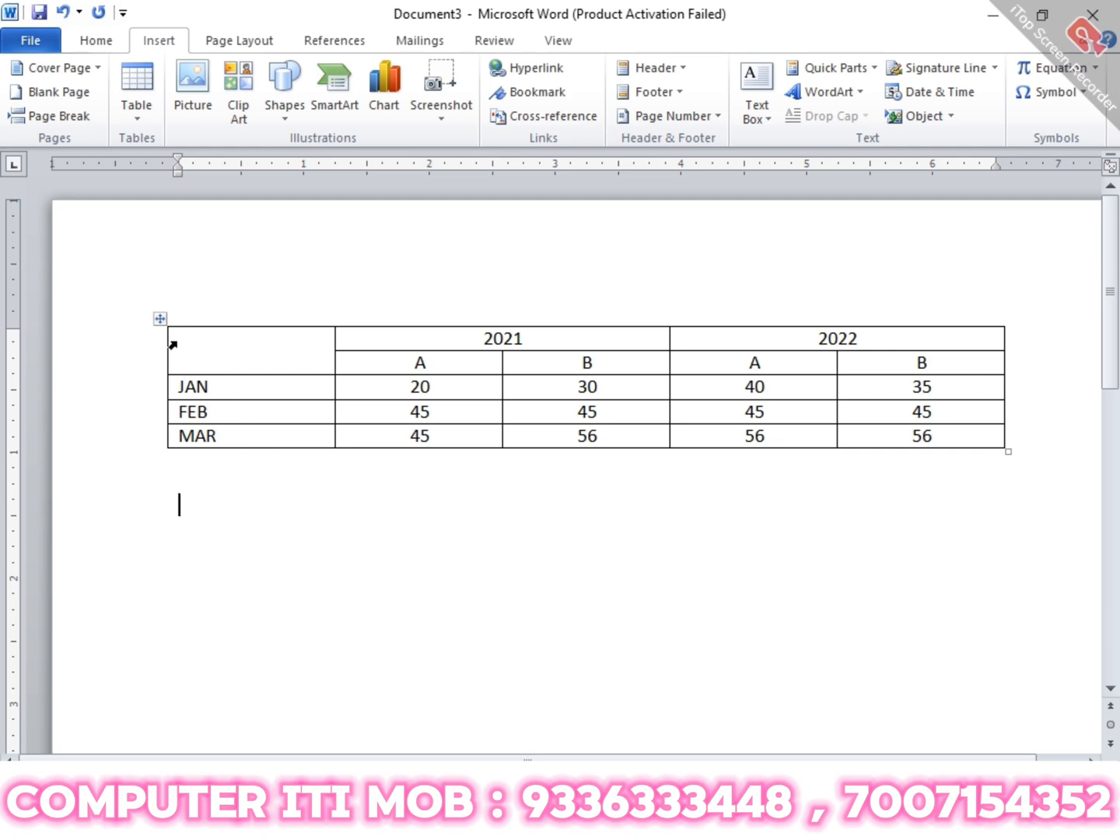
{"action": "left_click", "coordinate": [136, 124]}
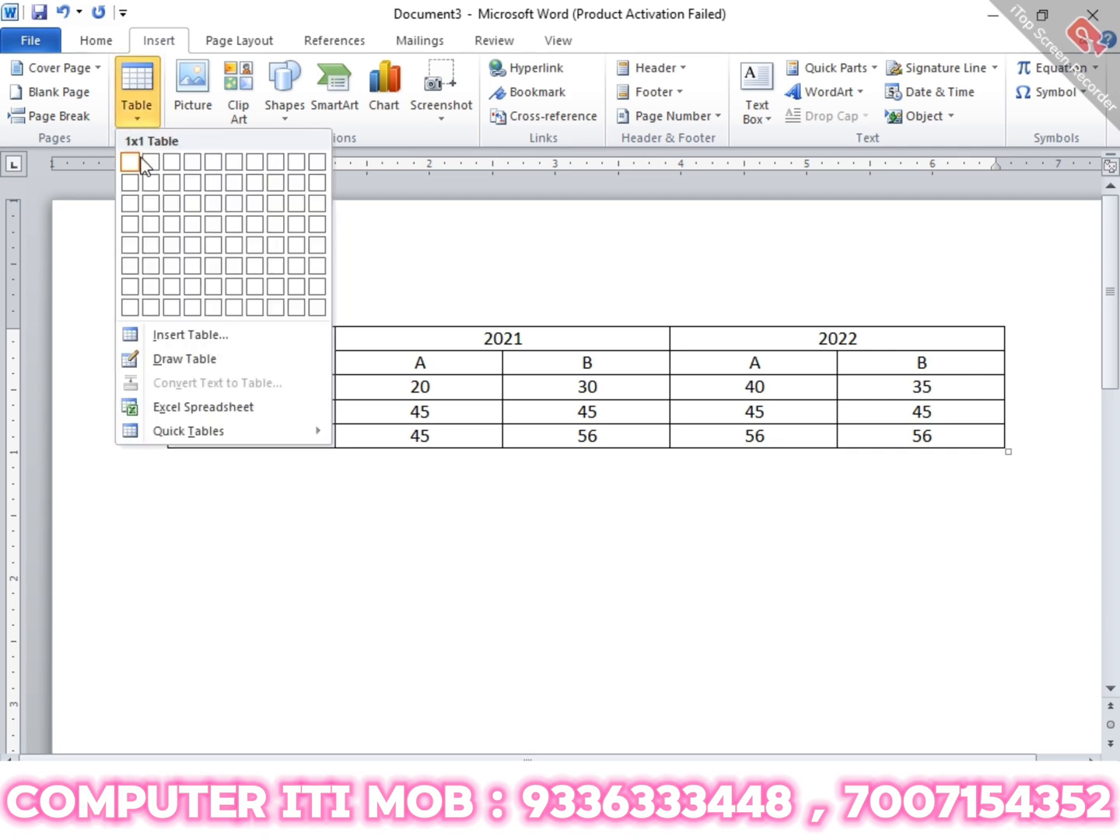
{"action": "left_click", "coordinate": [170, 253]}
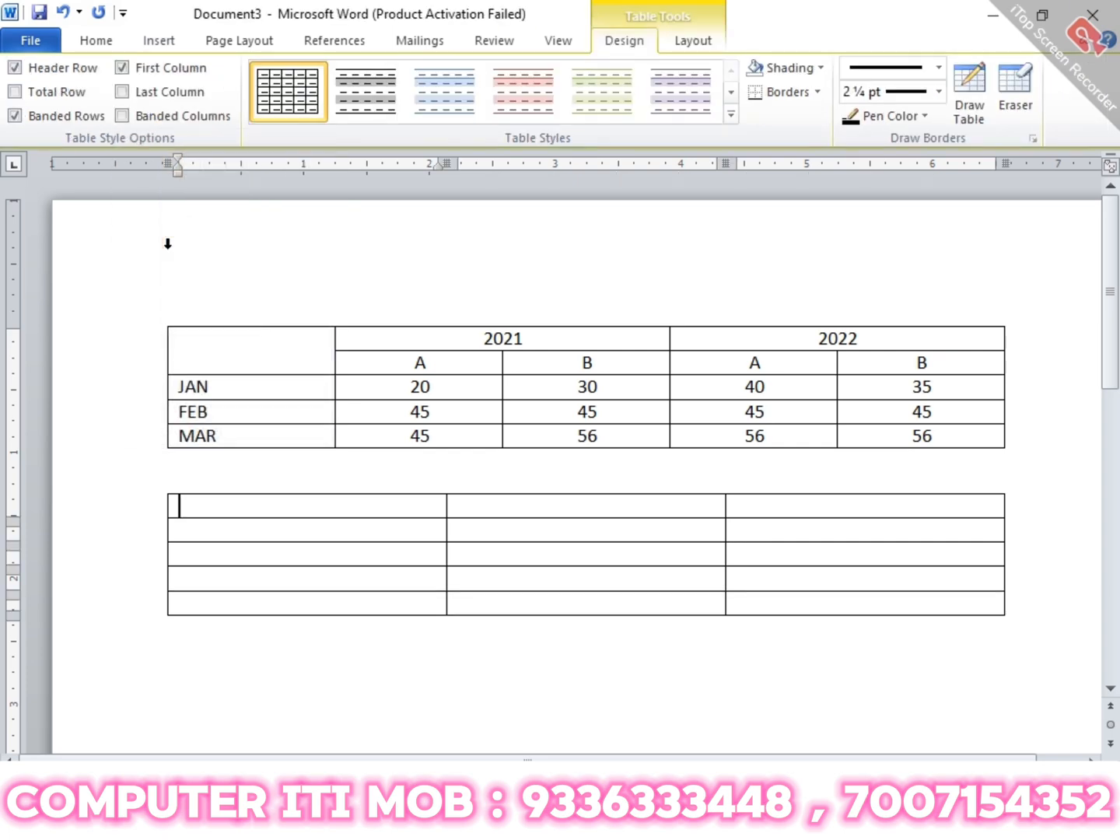
- Enter 2021 and 2022 as headings in the second and third cells of the new table's first row
{"action": "left_click", "coordinate": [288, 529]}
{"action": "key", "text": "Tab"}
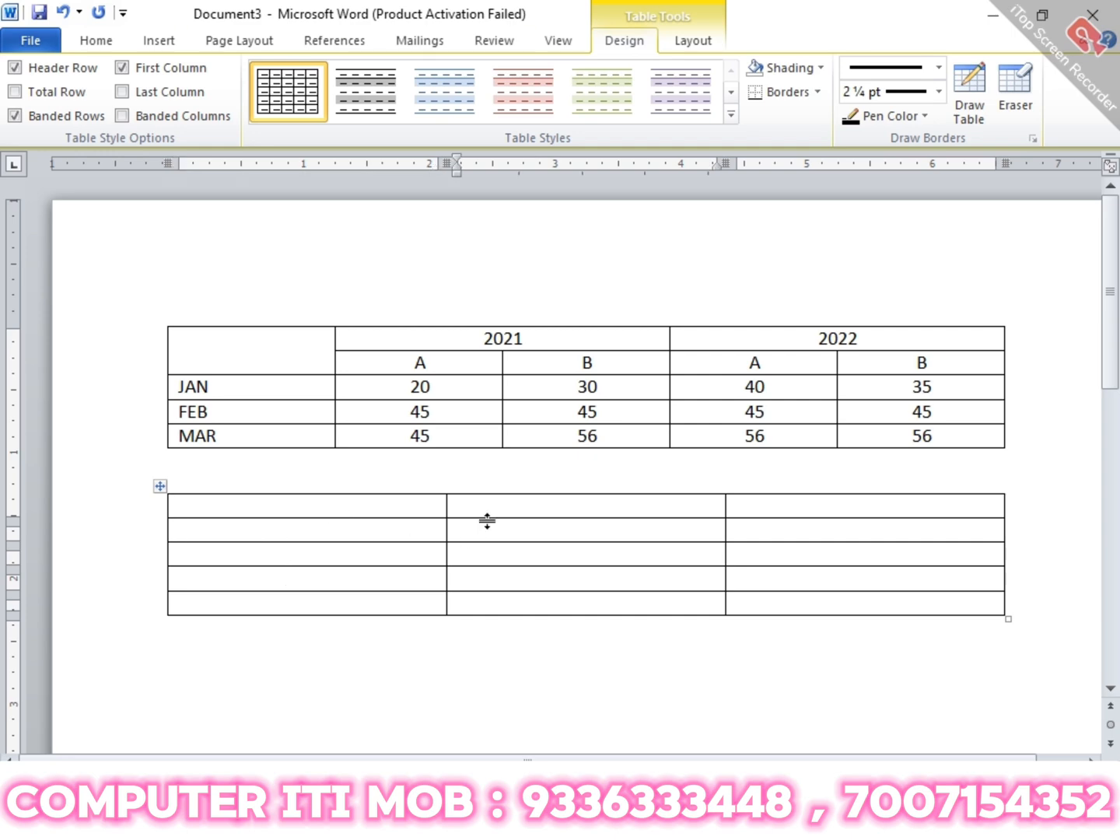
{"action": "left_click", "coordinate": [541, 511]}
{"action": "type", "text": "2021"}
{"action": "key", "text": "Tab"}
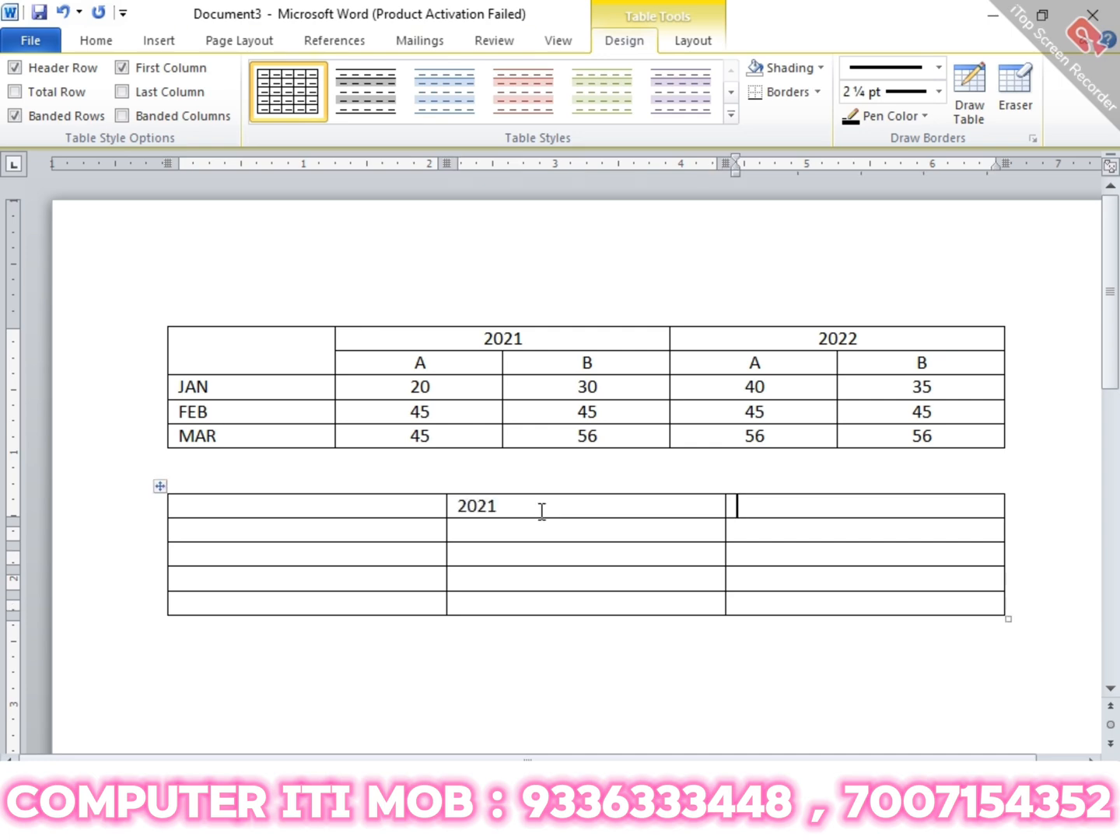
{"action": "type", "text": "2022"}
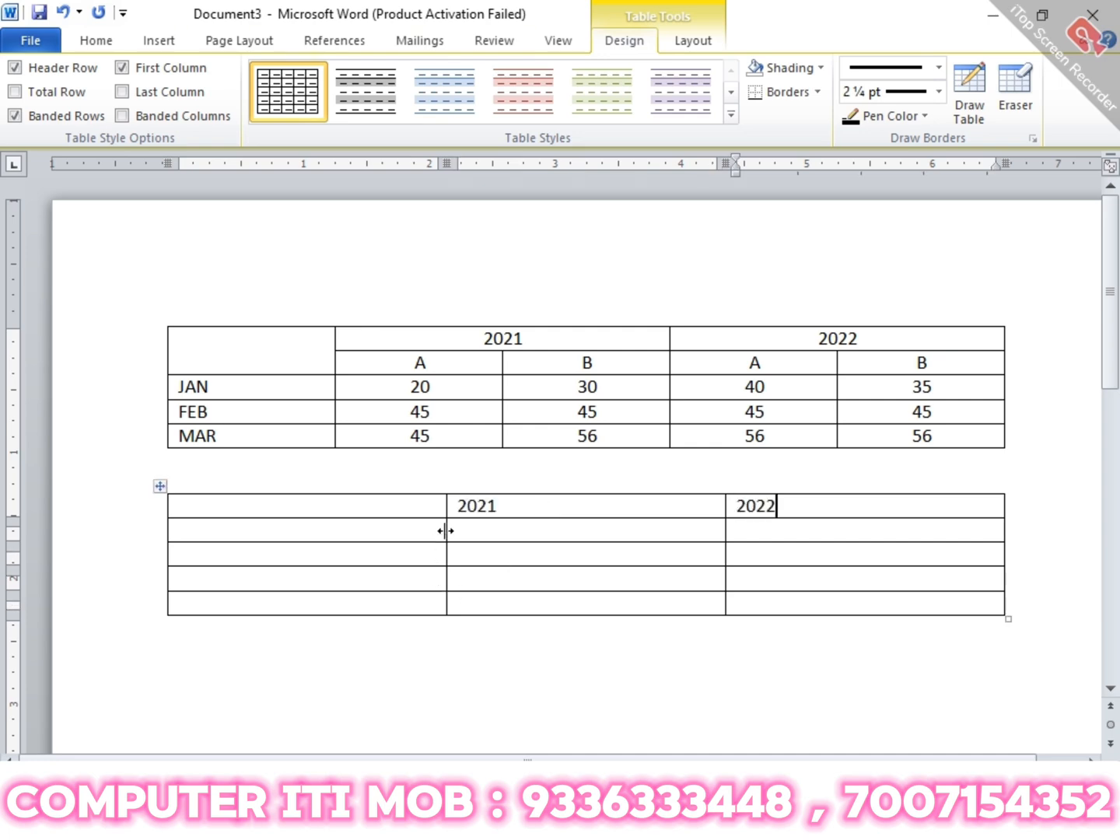
- Split the four empty cells below 2021 in the lower table into two columns and four rows, merging them before the split
{"action": "left_click_drag", "start_coordinate": [452, 526], "coordinate": [450, 600]}
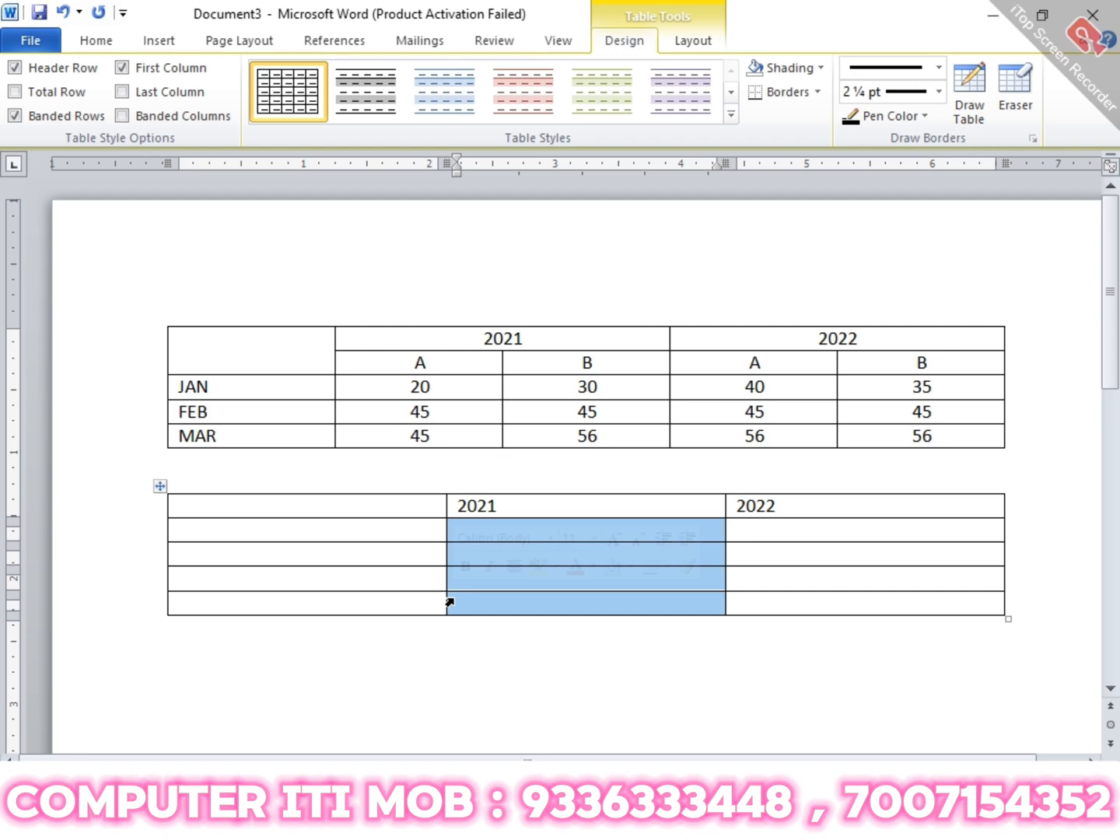
{"action": "left_click", "coordinate": [566, 633]}
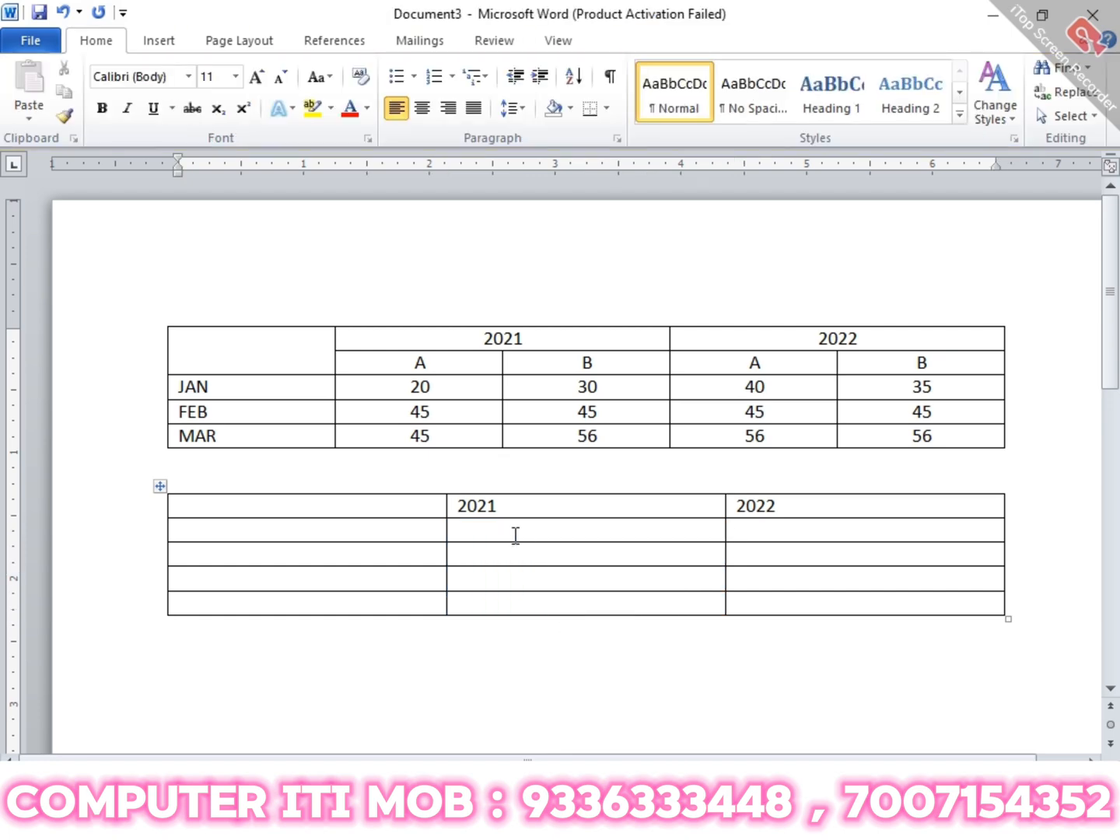
{"action": "left_click_drag", "start_coordinate": [463, 530], "coordinate": [662, 609]}
{"action": "left_click", "coordinate": [691, 43]}
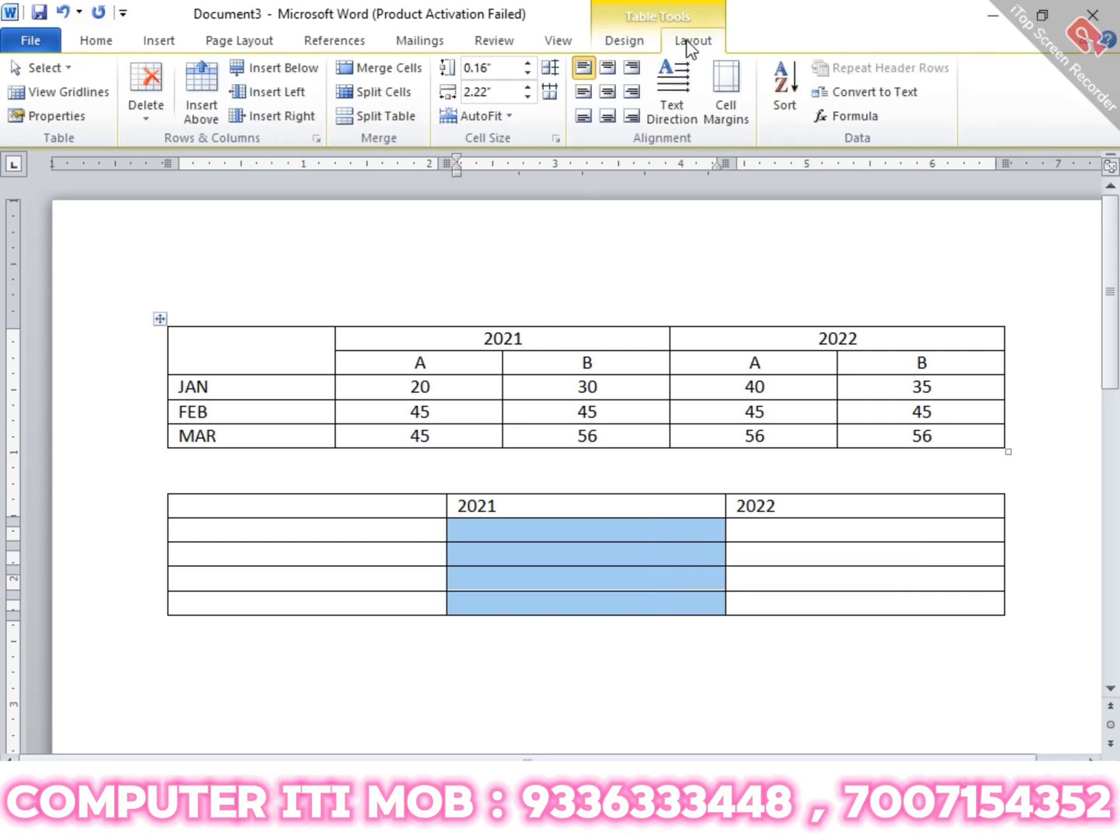
{"action": "left_click", "coordinate": [397, 94]}
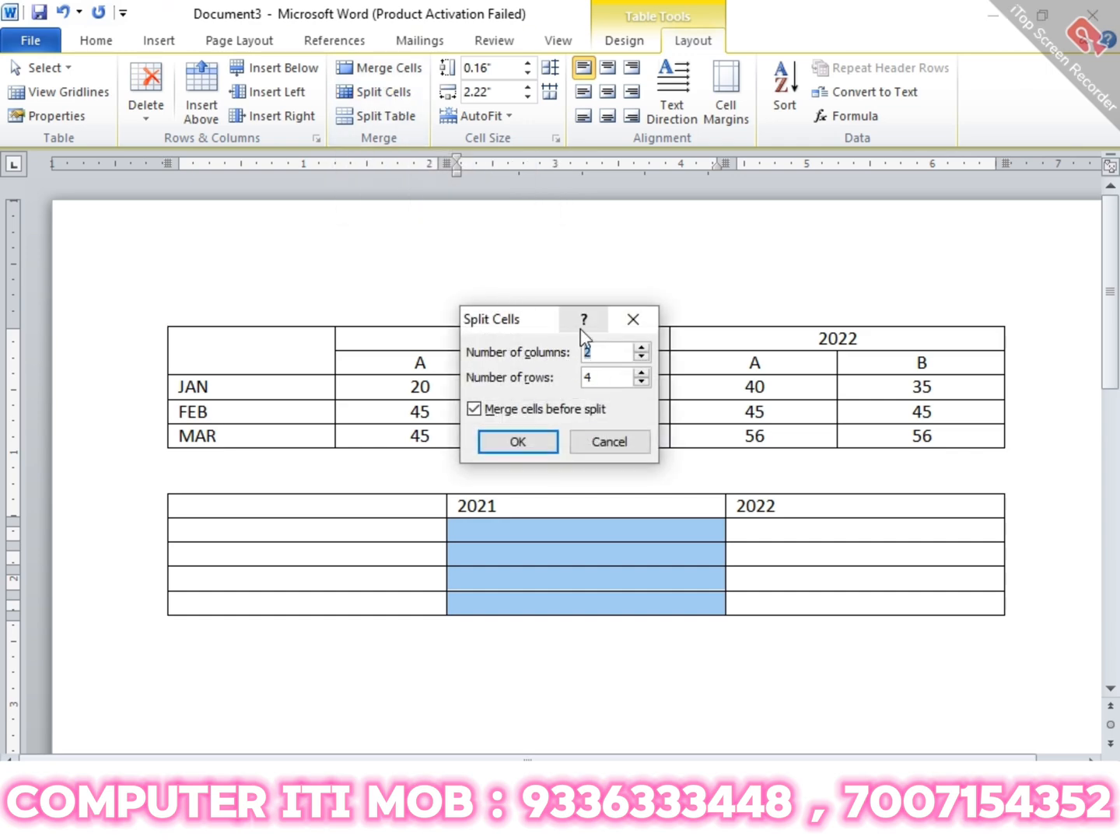
{"action": "left_click", "coordinate": [514, 444]}
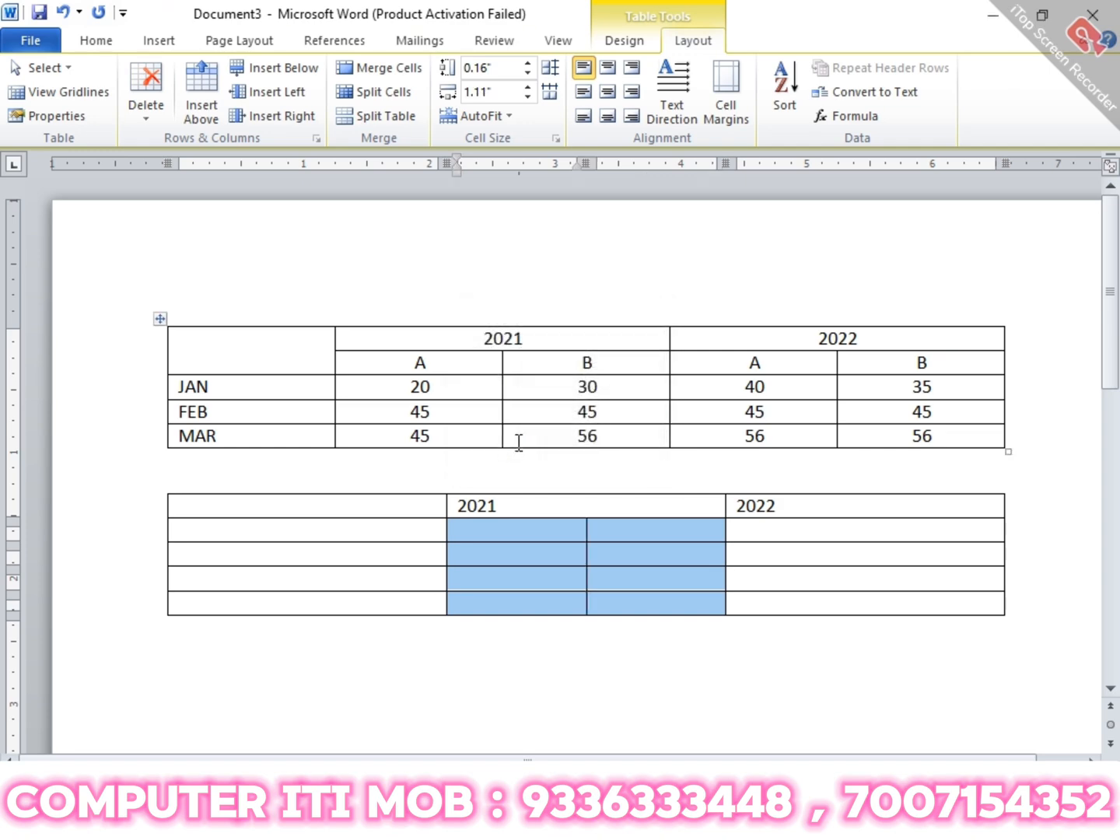
- Split the four empty cells below 2022 in the lower table into four columns and four rows
{"action": "left_click", "coordinate": [752, 532]}
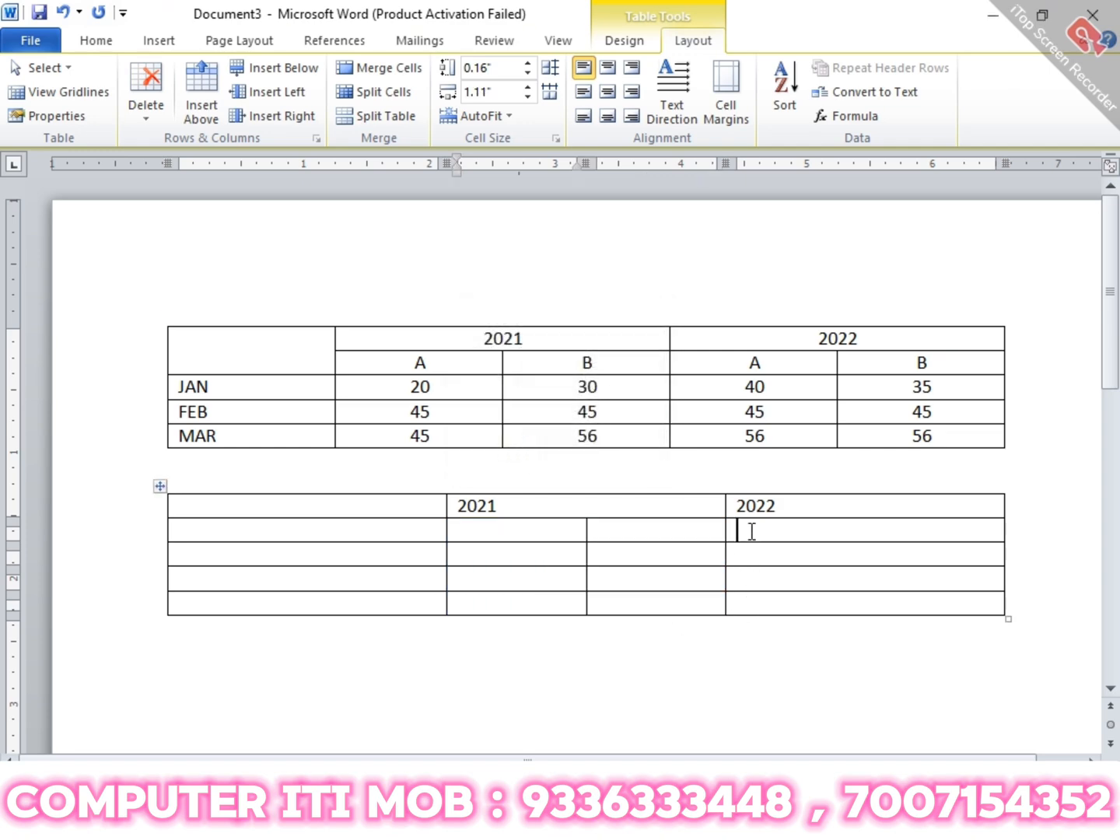
{"action": "left_click_drag", "start_coordinate": [845, 544], "coordinate": [913, 606]}
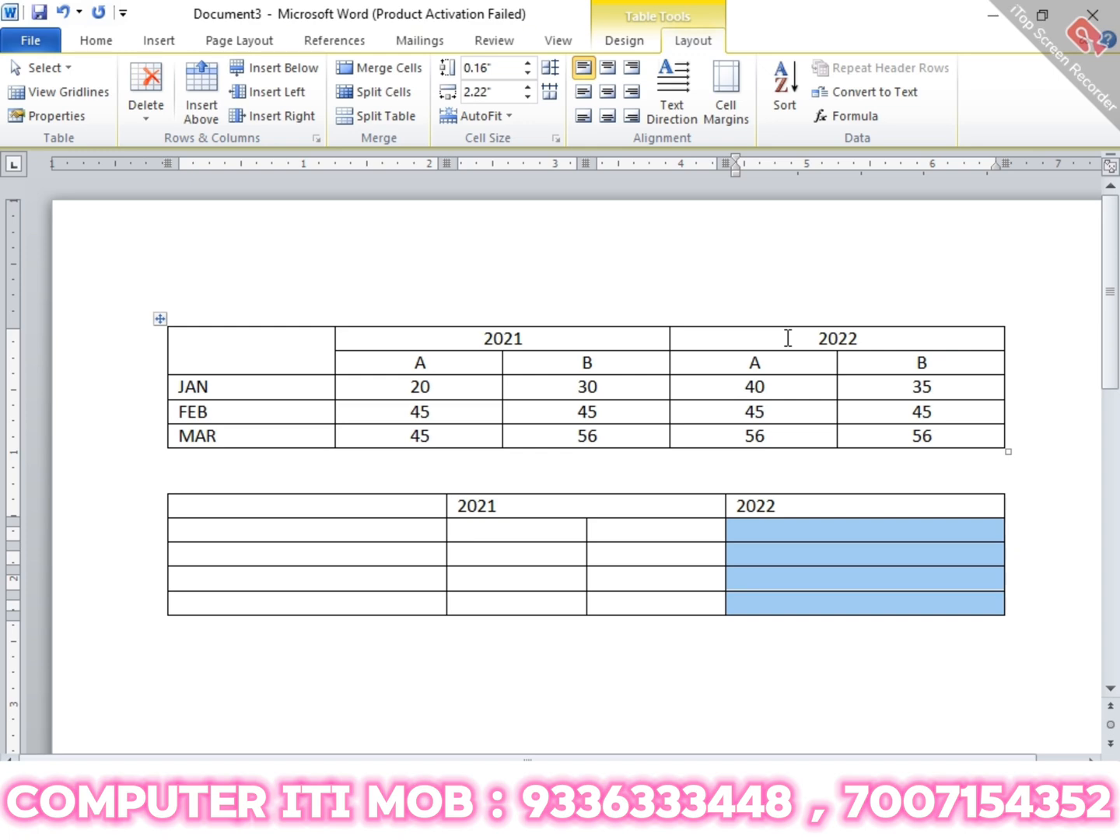
{"action": "left_click", "coordinate": [395, 94]}
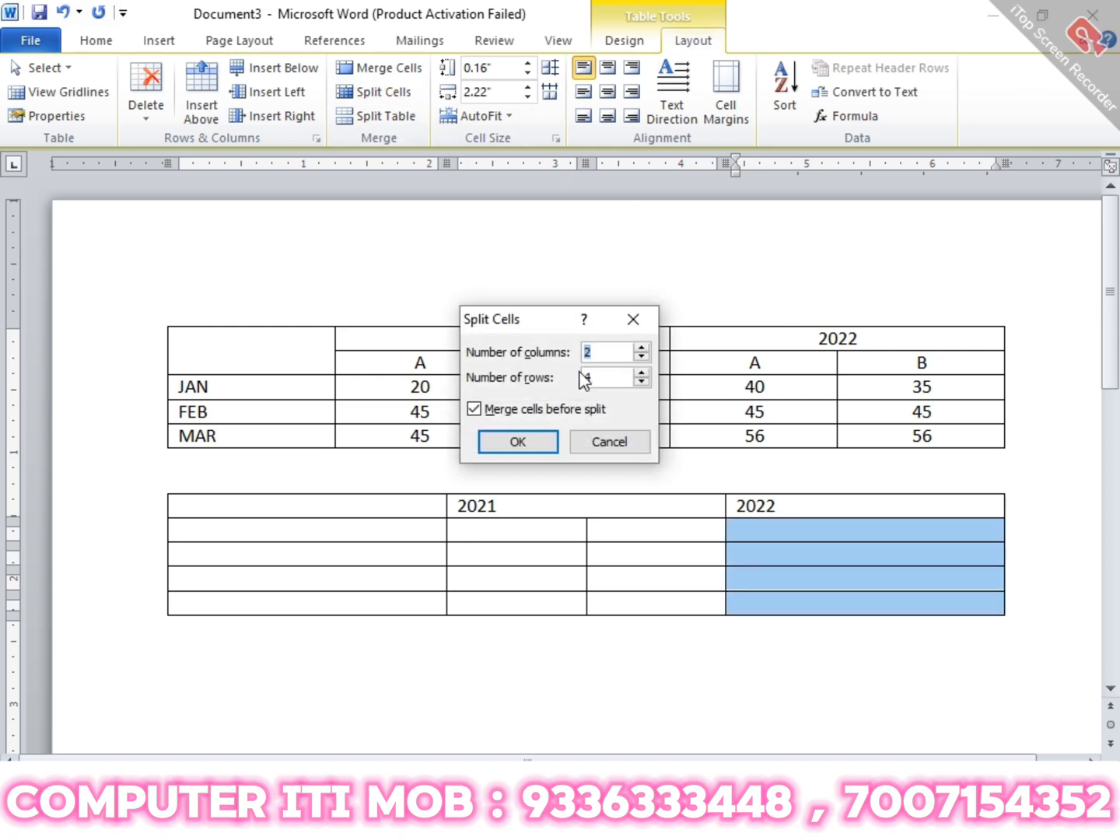
{"action": "left_click", "coordinate": [641, 347]}
{"action": "left_click", "coordinate": [511, 445]}
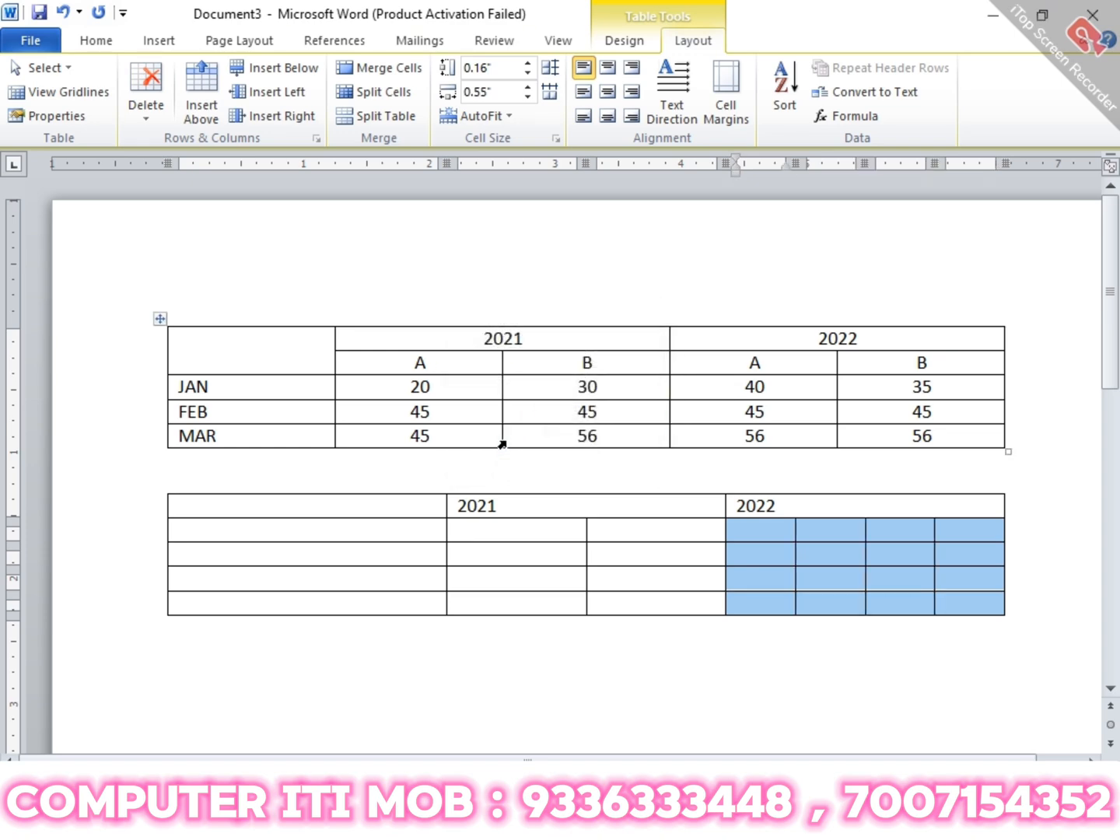
- Centre the 2021 and 2022 headings in the lower table's first row
{"action": "left_click_drag", "start_coordinate": [469, 506], "coordinate": [536, 505]}
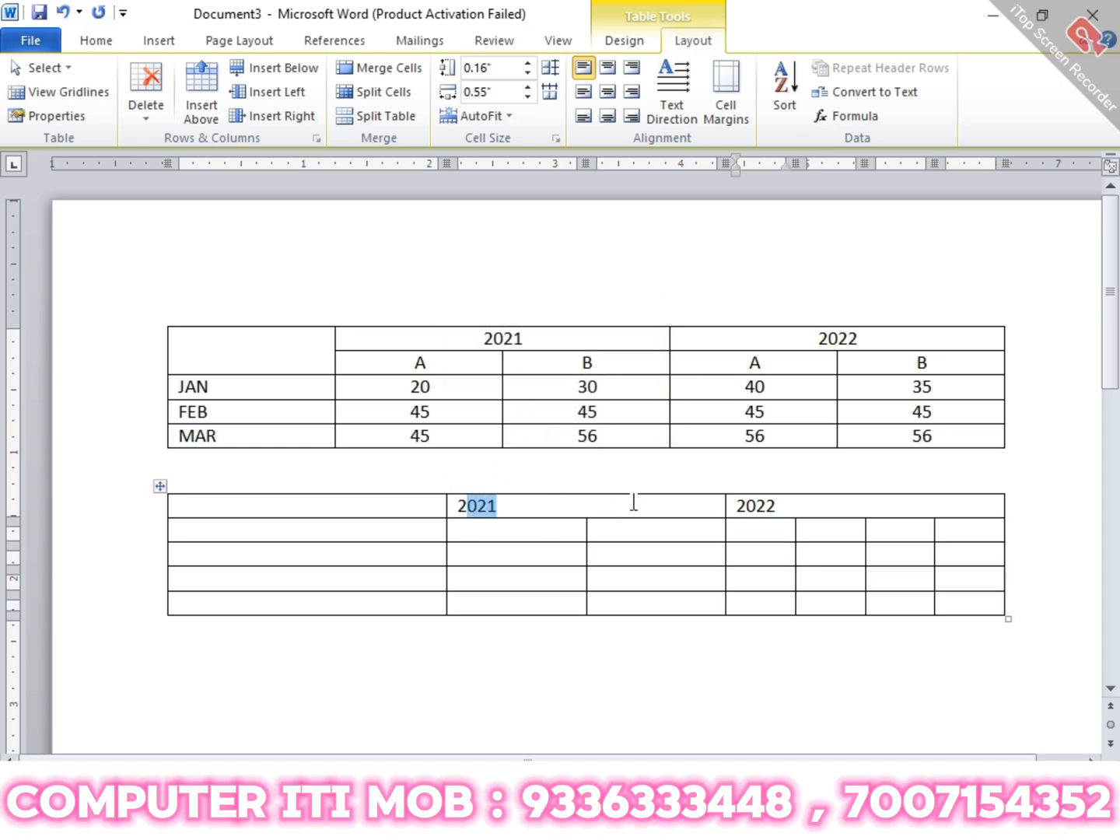
{"action": "left_click", "coordinate": [449, 514]}
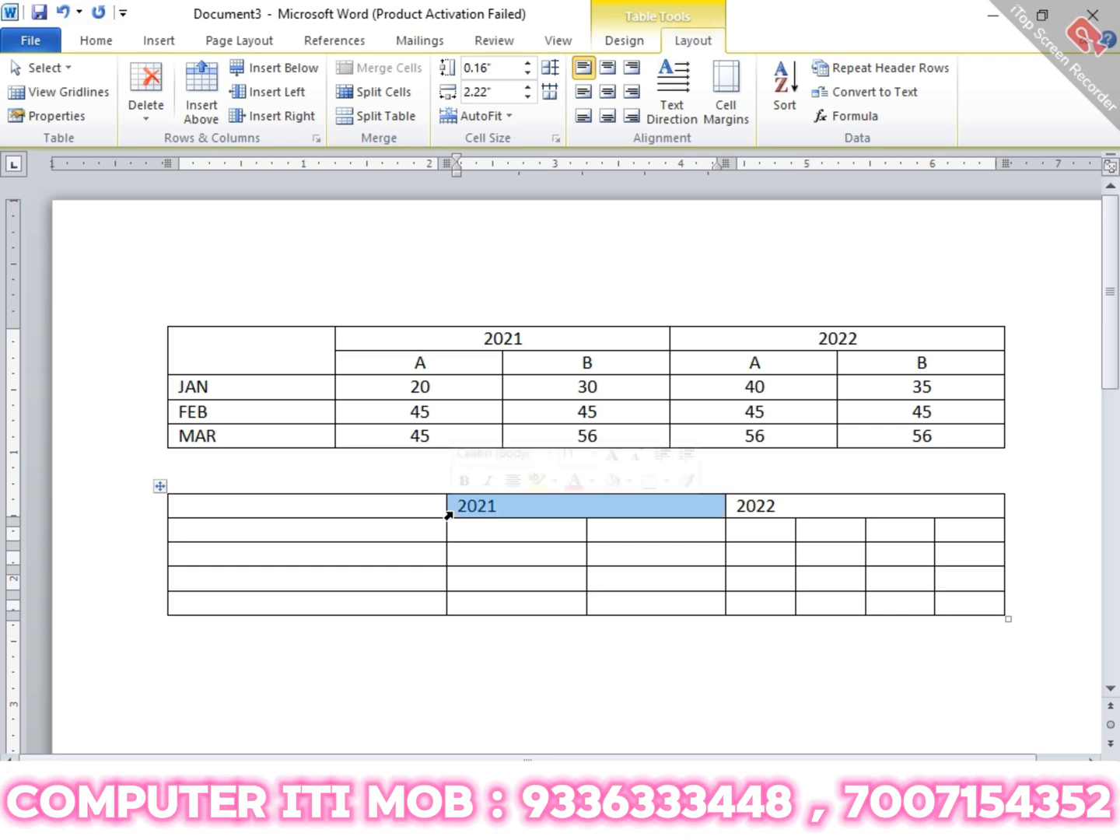
{"action": "key", "text": "ctrl+e"}
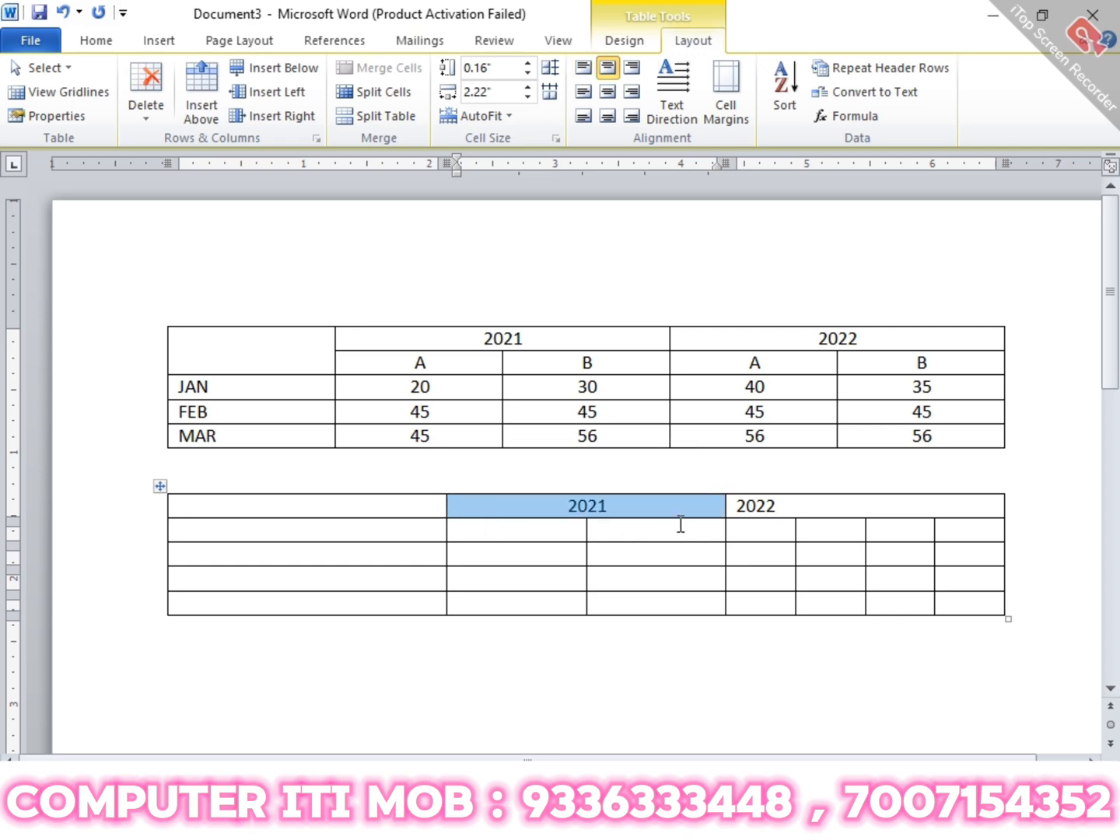
{"action": "left_click", "coordinate": [731, 506]}
{"action": "key", "text": "ctrl+e"}
{"action": "left_click", "coordinate": [592, 645]}
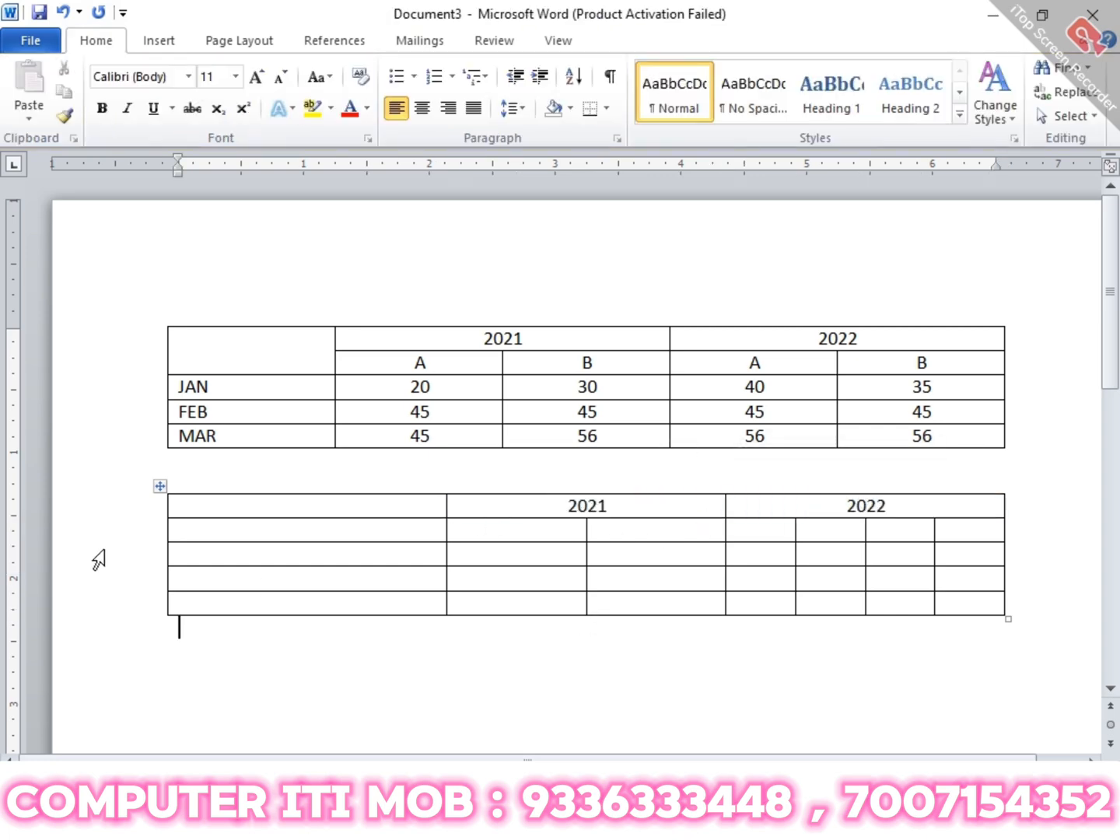
- Merge the first two empty cells of the lower table's first column into one
{"action": "left_click_drag", "start_coordinate": [188, 507], "coordinate": [187, 528]}
{"action": "left_click", "coordinate": [689, 42]}
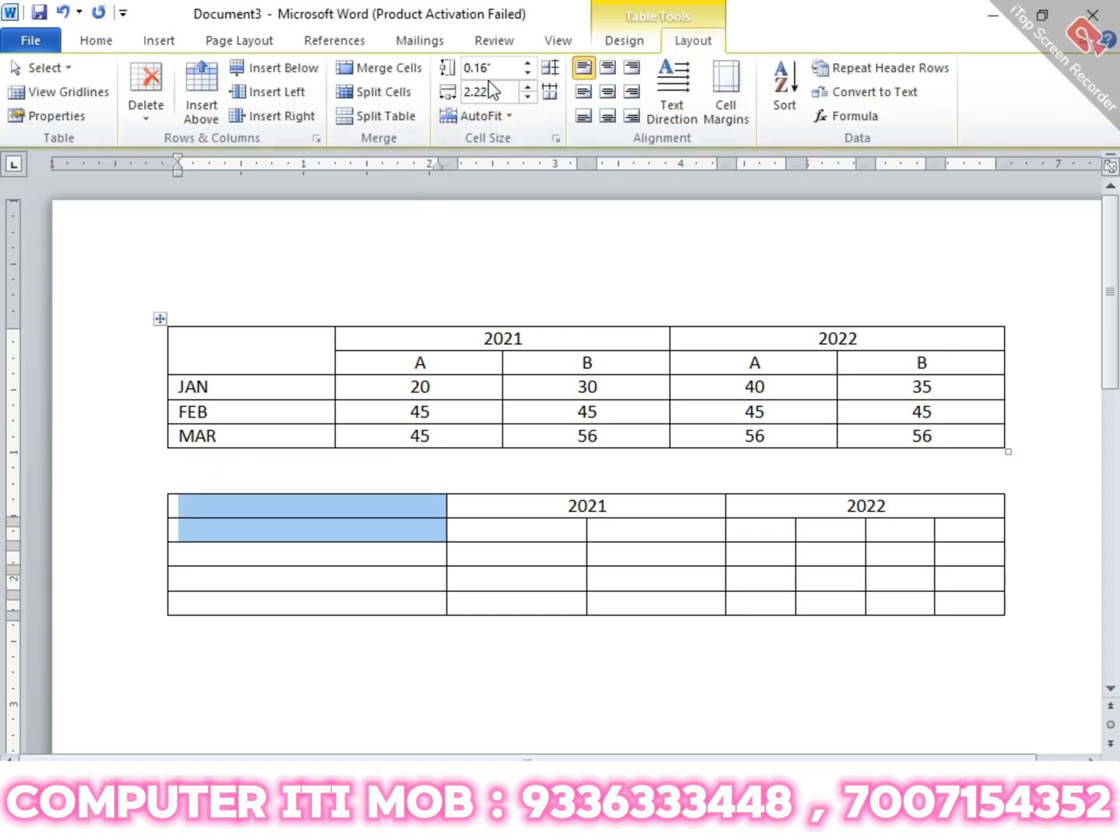
{"action": "left_click", "coordinate": [374, 69]}
{"action": "left_click", "coordinate": [430, 675]}
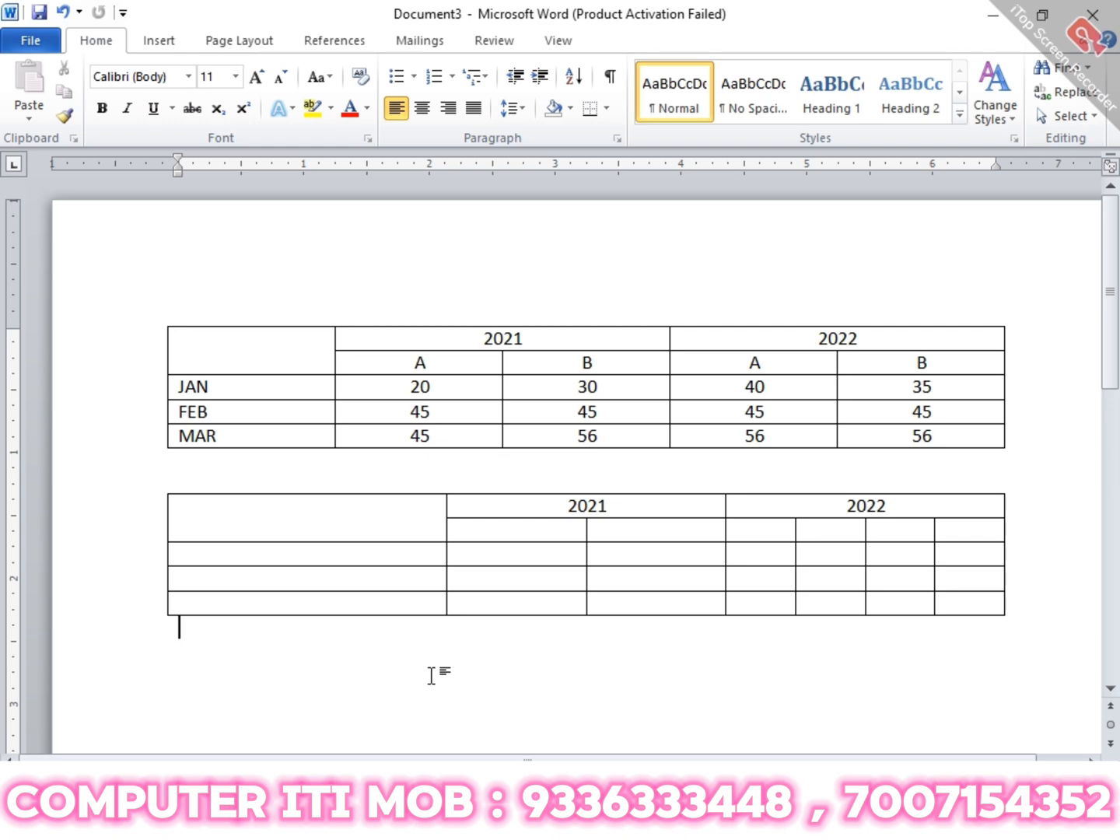
- Draw a vertical line through the three lower cells of the lower table's first column, then undo it
{"action": "left_click", "coordinate": [172, 51]}
{"action": "left_click", "coordinate": [136, 115]}
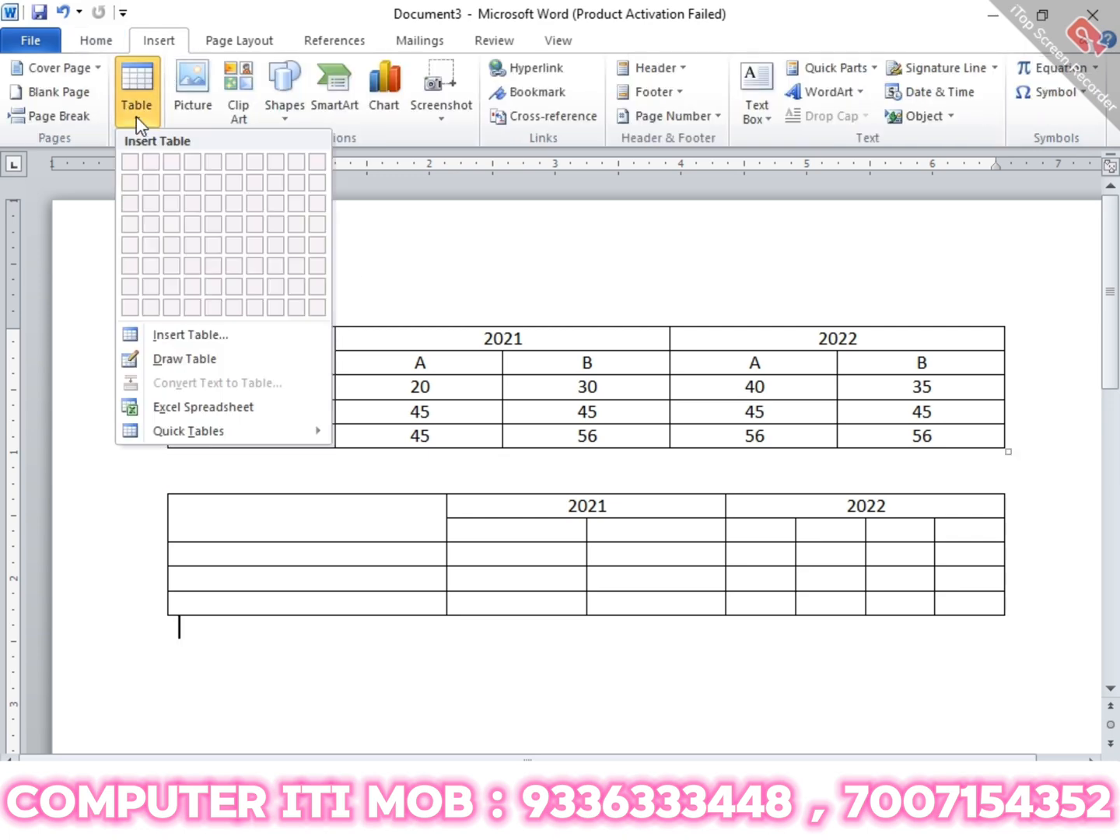
{"action": "left_click", "coordinate": [180, 359]}
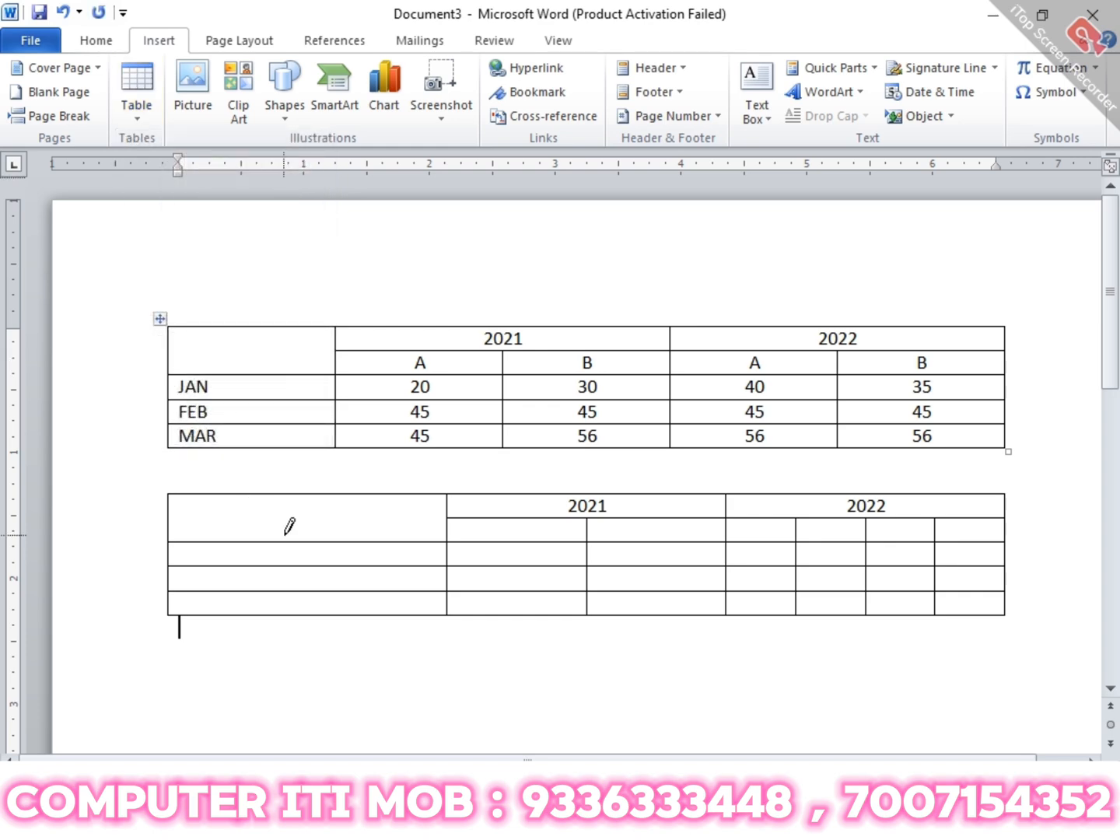
{"action": "left_click_drag", "start_coordinate": [302, 542], "coordinate": [303, 614]}
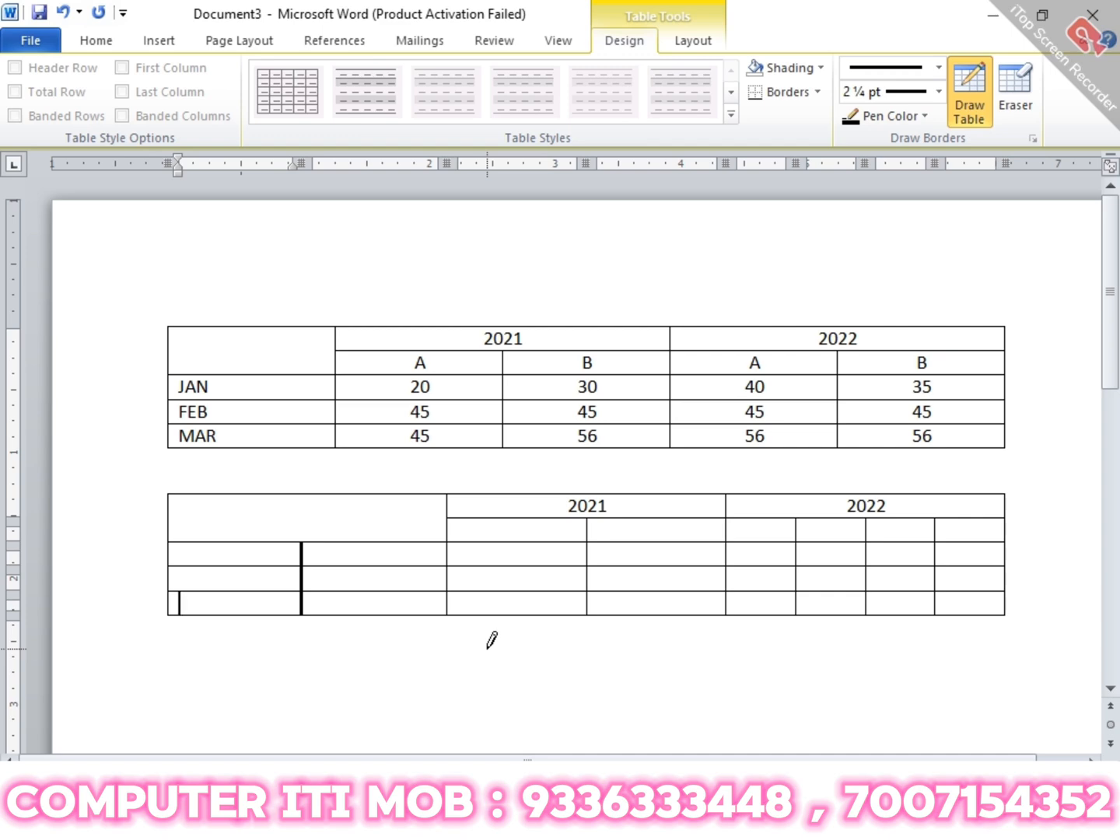
{"action": "key", "text": "Escape"}
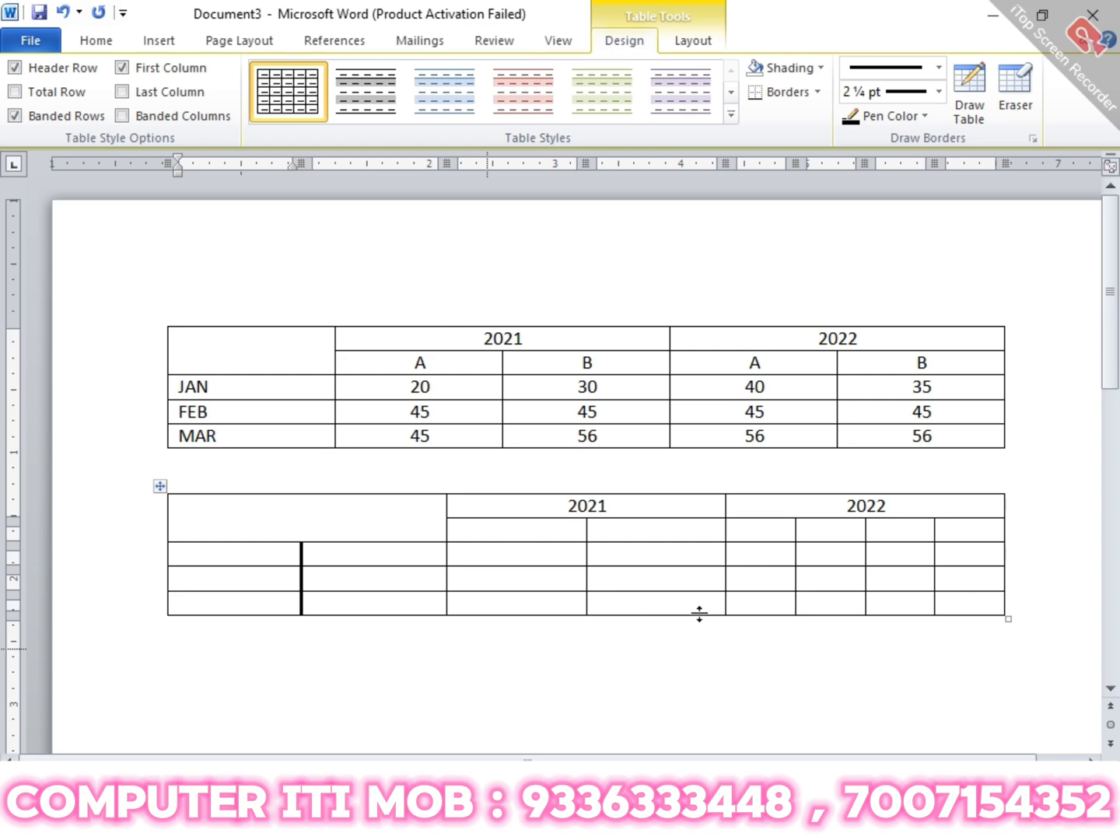
{"action": "key", "text": "ctrl+z"}
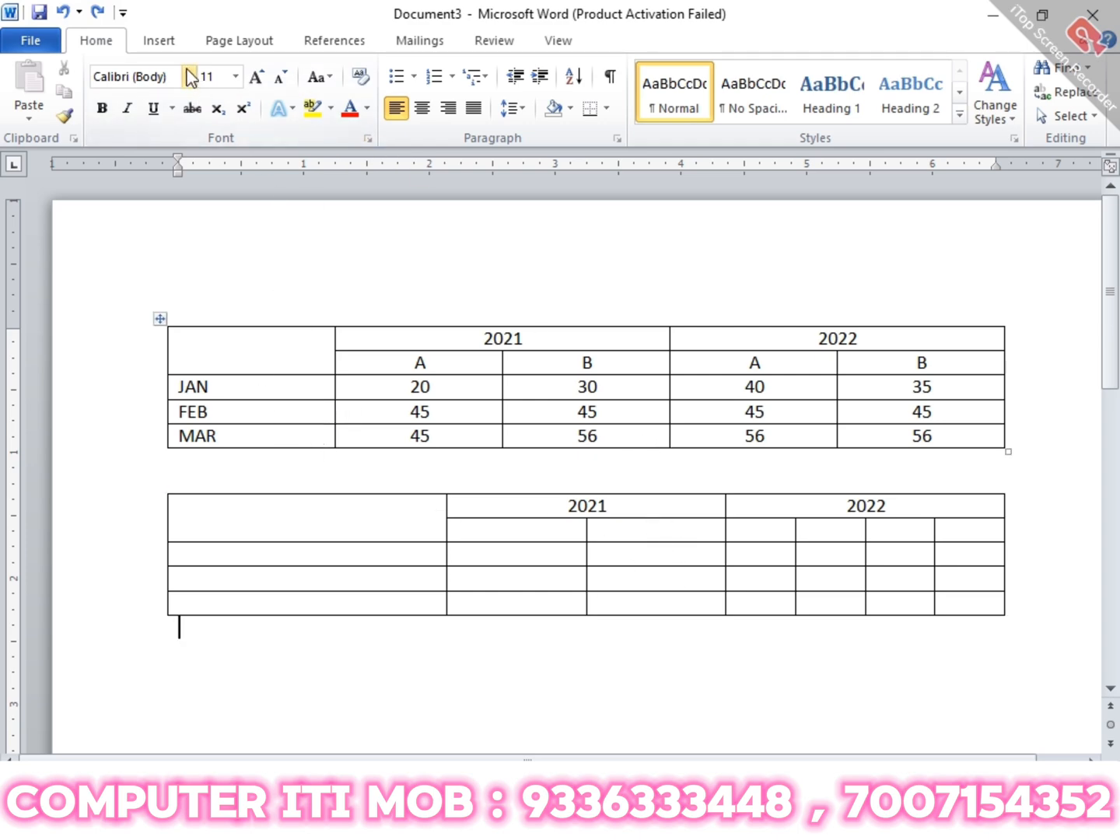
- Draw a vertical dividing line through the bottom three rows of the second subcolumn under 2021 in the lower table
{"action": "left_click", "coordinate": [159, 43]}
{"action": "left_click", "coordinate": [131, 107]}
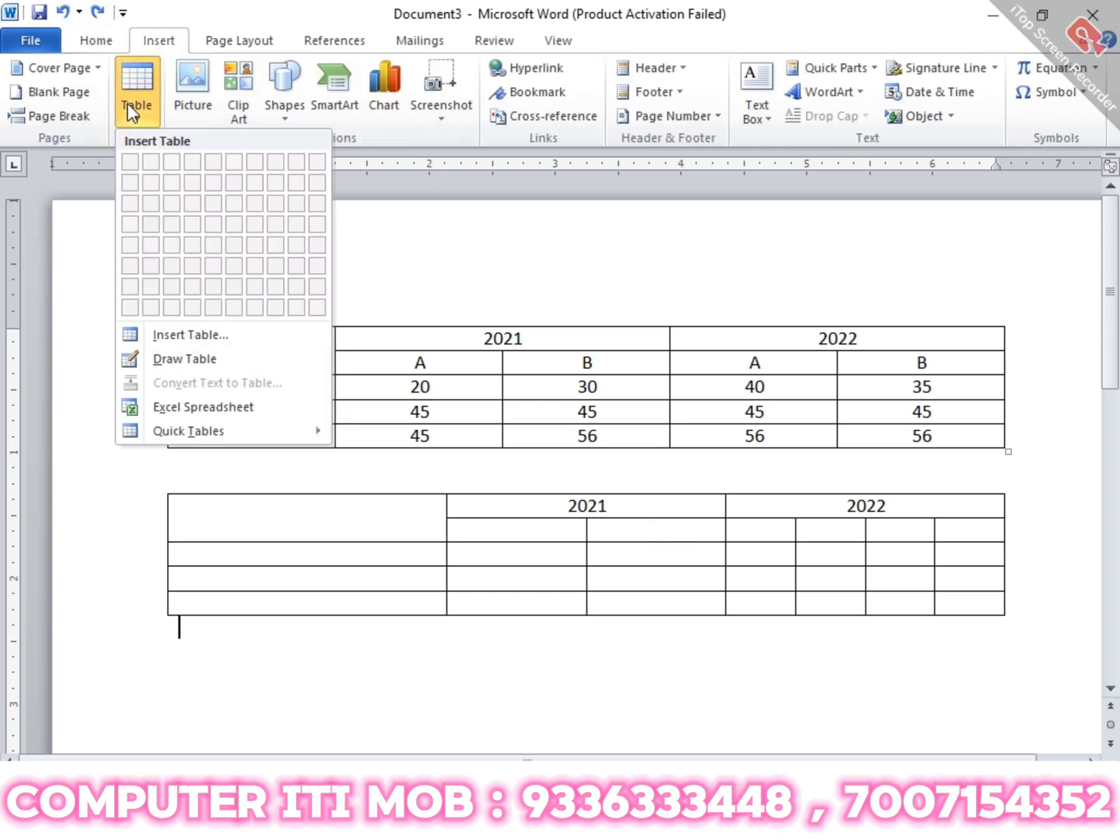
{"action": "left_click", "coordinate": [192, 360]}
{"action": "left_click_drag", "start_coordinate": [676, 543], "coordinate": [677, 614]}
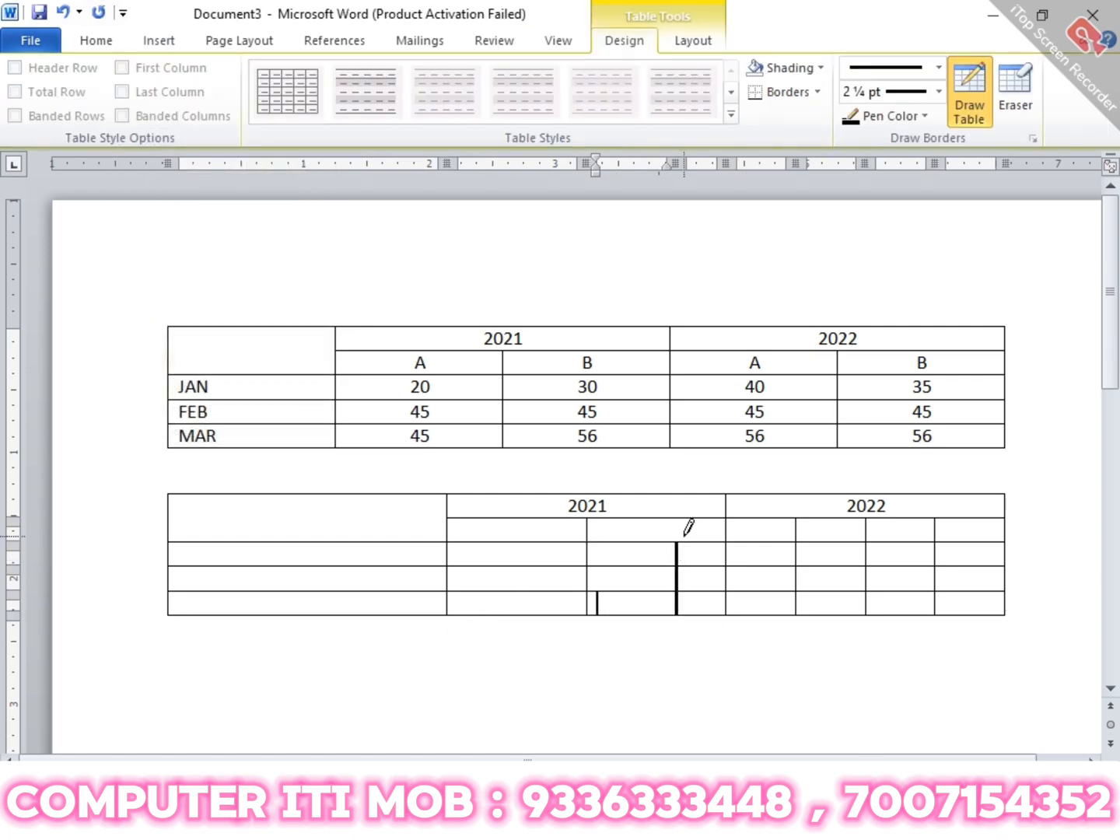
{"action": "key", "text": "Escape"}
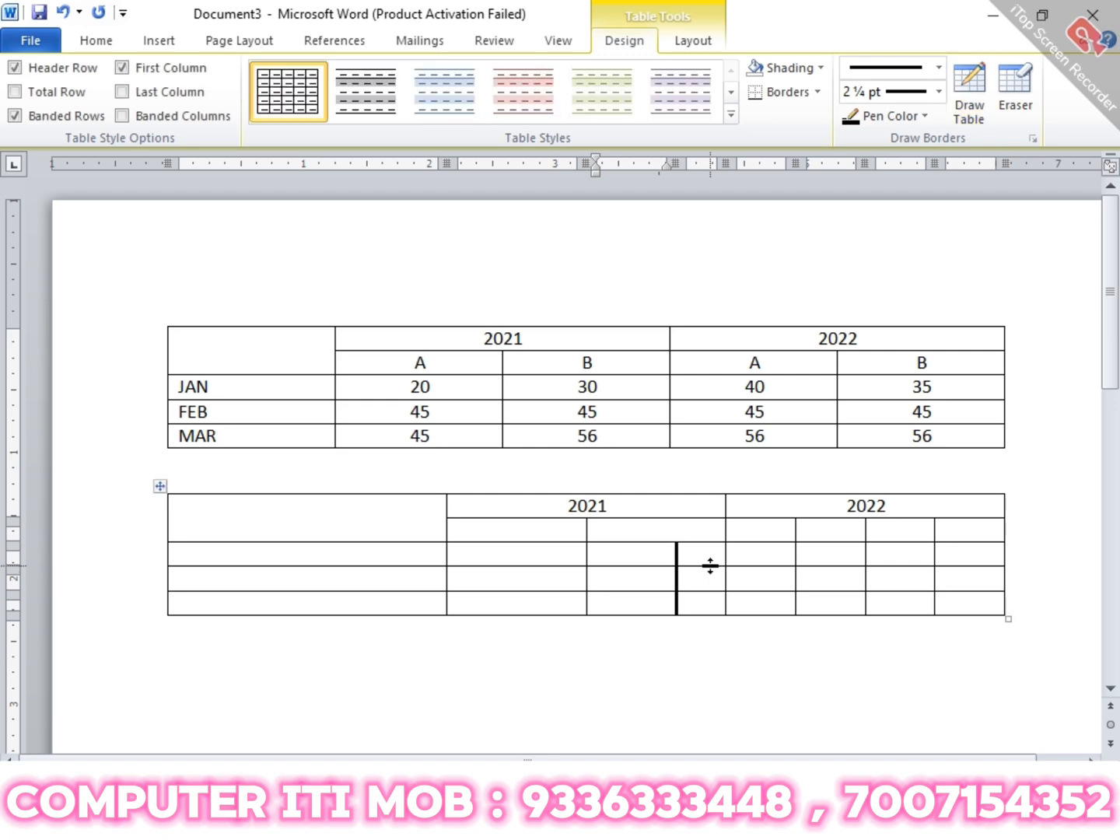
{"action": "left_click_drag", "start_coordinate": [690, 552], "coordinate": [711, 620]}
{"action": "left_click", "coordinate": [711, 620]}
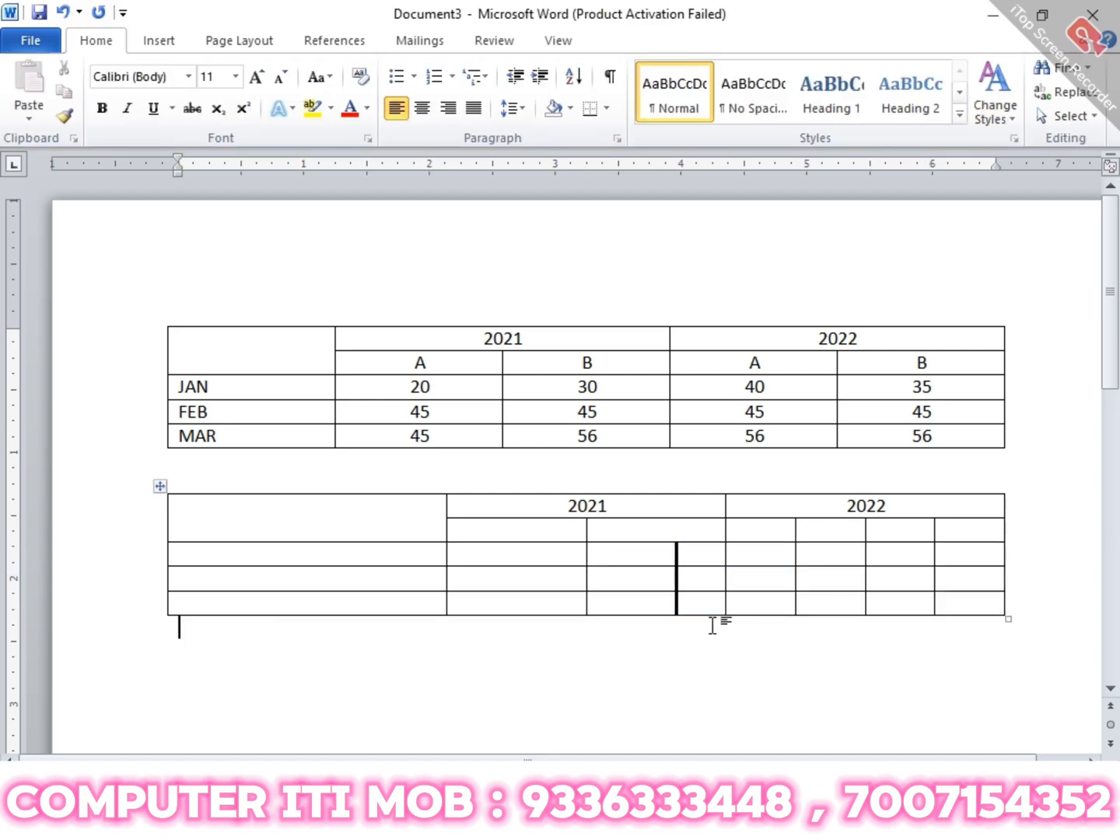
{"action": "left_click_drag", "start_coordinate": [693, 556], "coordinate": [705, 614]}
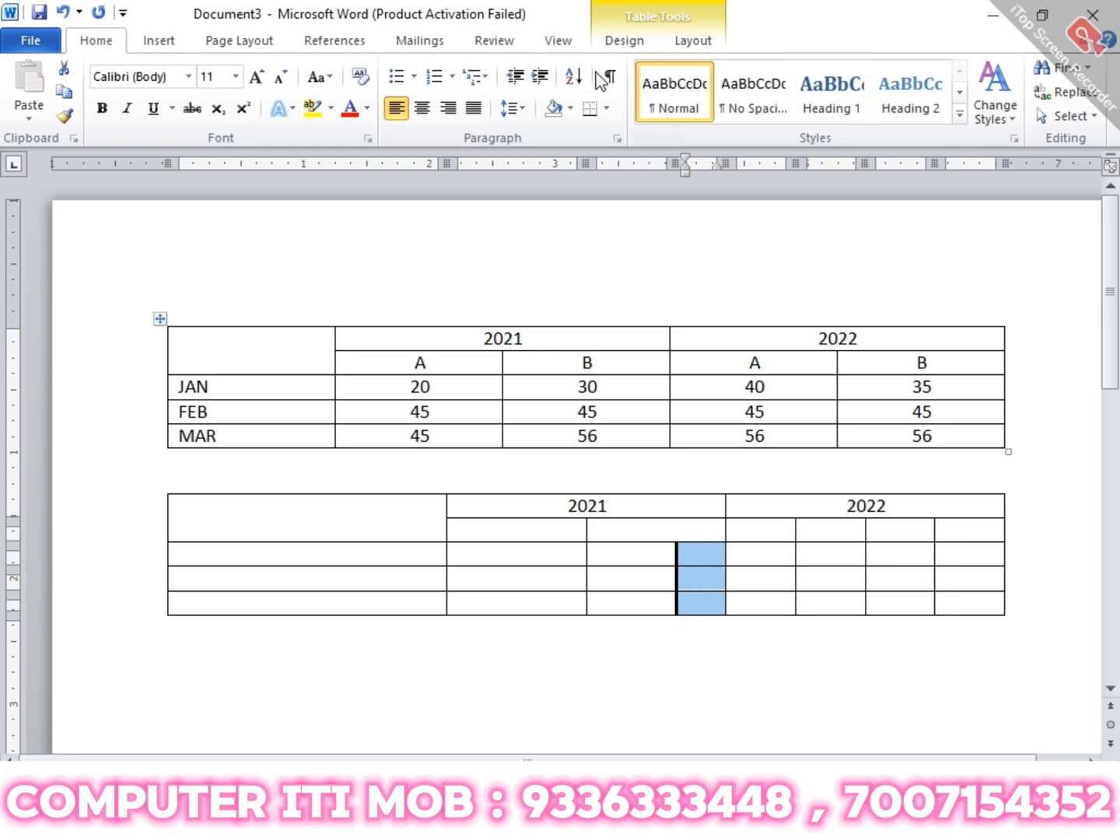
{"action": "left_click", "coordinate": [699, 46]}
{"action": "left_click", "coordinate": [615, 44]}
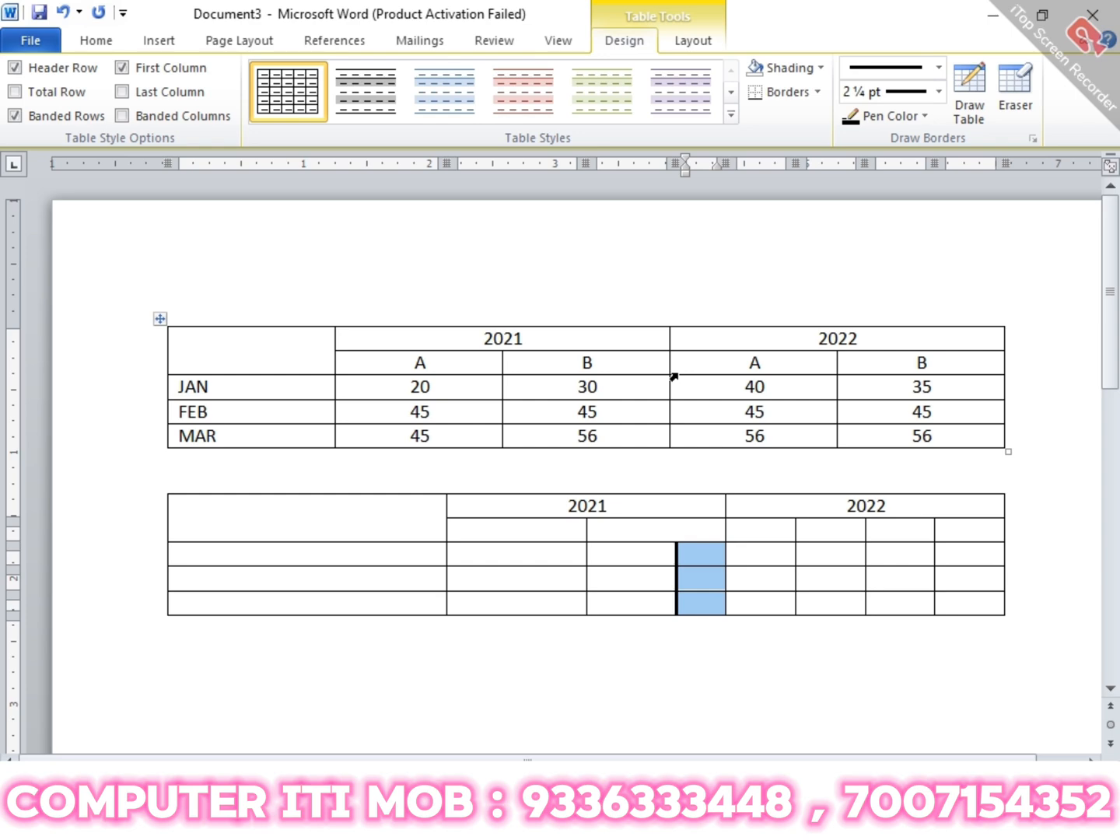
{"action": "left_click", "coordinate": [745, 676]}
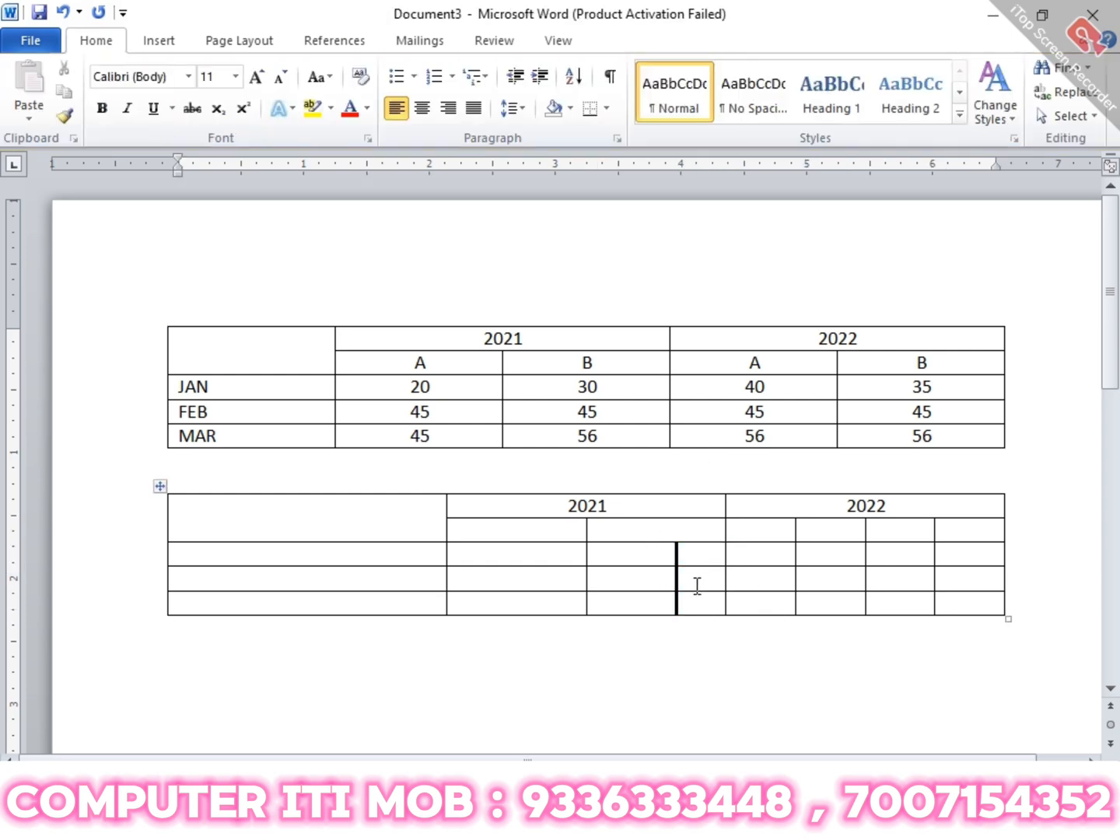
{"action": "left_click_drag", "start_coordinate": [691, 556], "coordinate": [704, 599]}
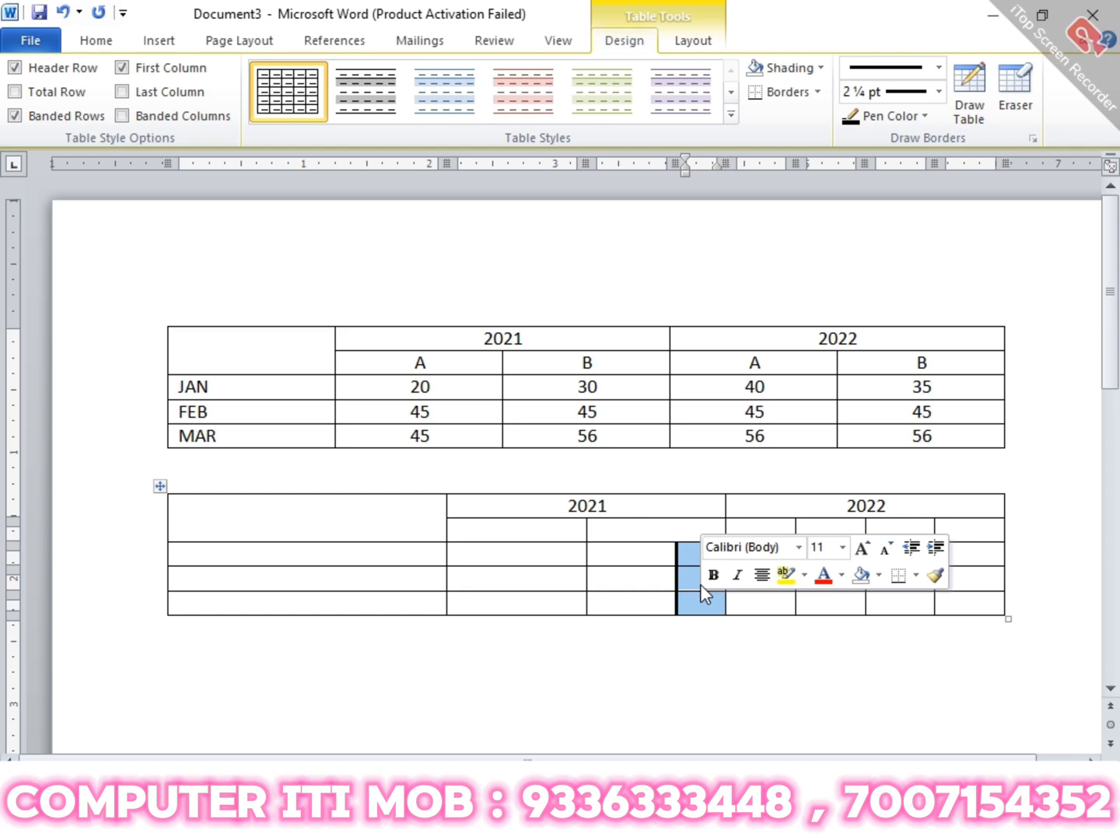
{"action": "left_click", "coordinate": [738, 669]}
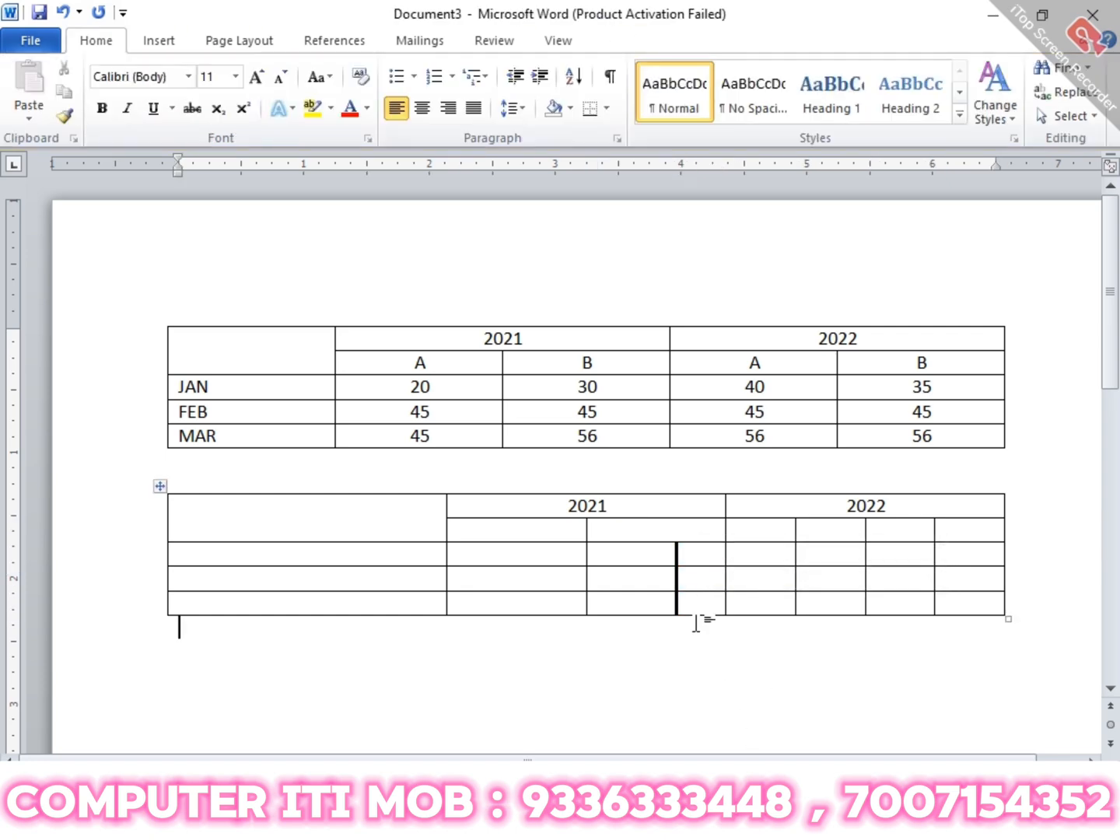
{"action": "left_click", "coordinate": [680, 556]}
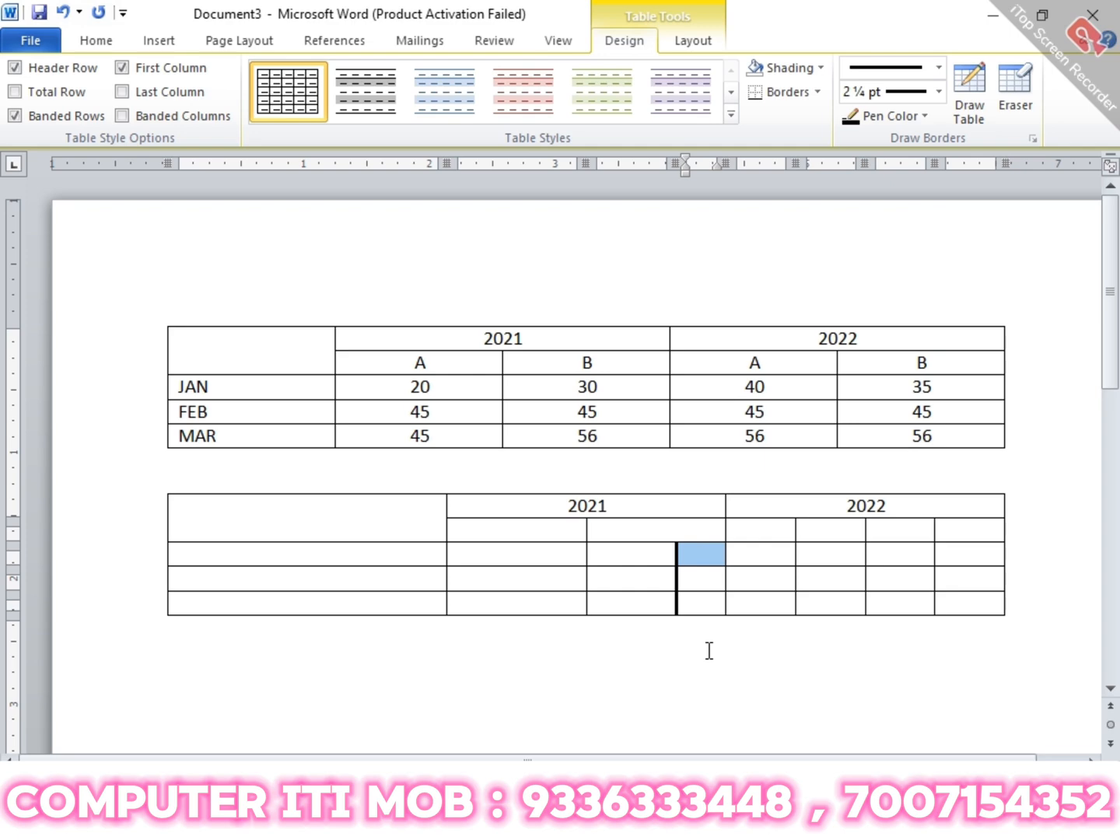
{"action": "left_click", "coordinate": [688, 677]}
{"action": "left_click_drag", "start_coordinate": [679, 554], "coordinate": [696, 619]}
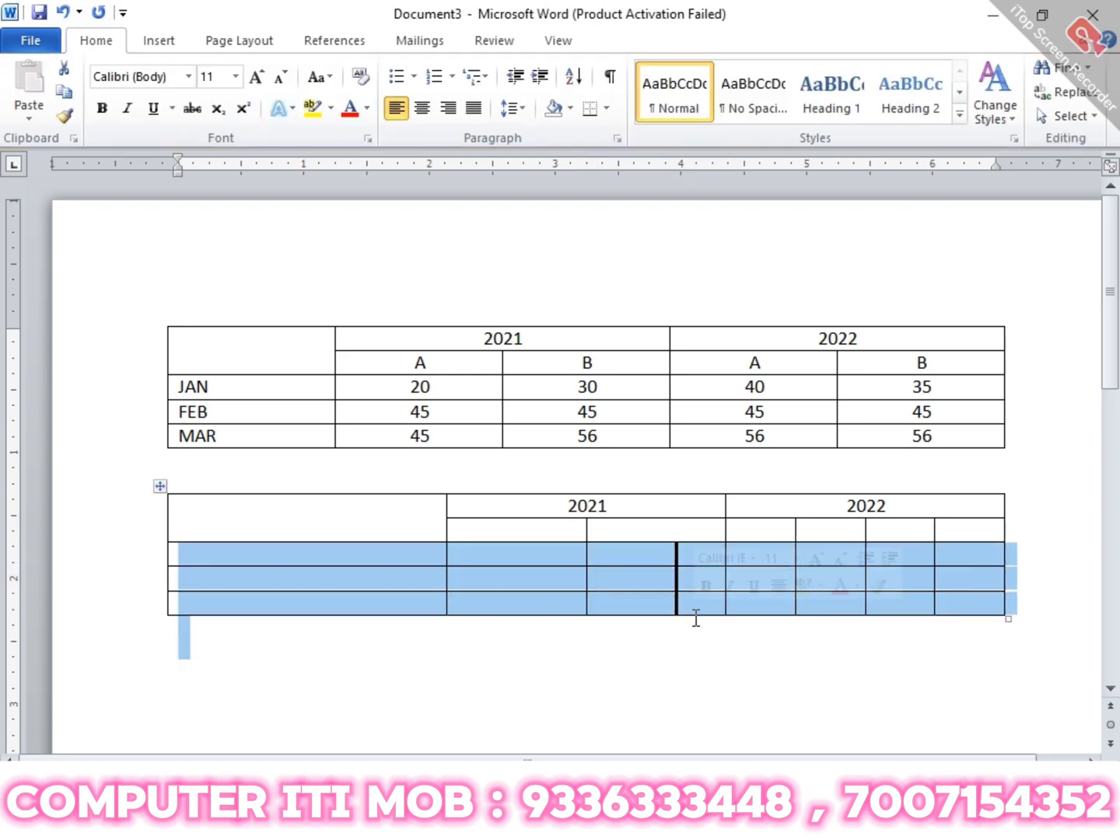
{"action": "left_click", "coordinate": [697, 619]}
- Replace the thick left border of the three narrow cells beside the drawn line with a ½ pt solid line
{"action": "left_click_drag", "start_coordinate": [676, 557], "coordinate": [685, 599]}
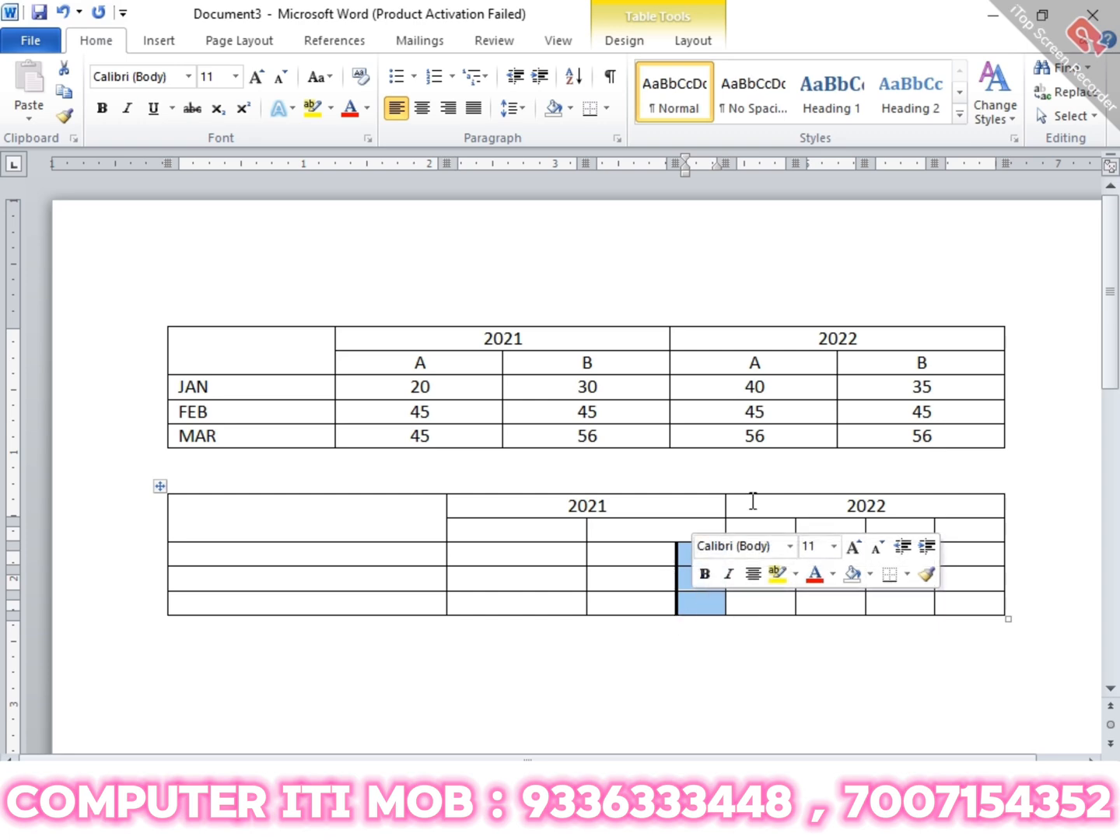
{"action": "left_click", "coordinate": [643, 41]}
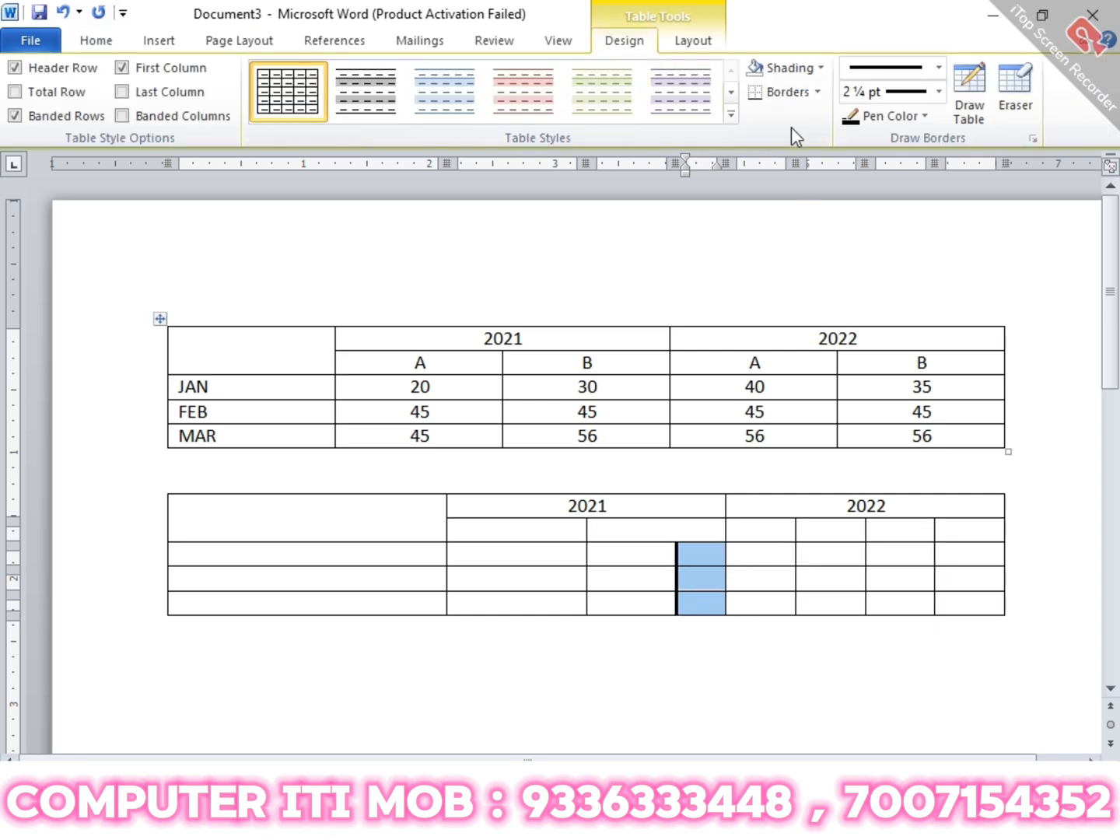
{"action": "left_click", "coordinate": [819, 93]}
{"action": "left_click", "coordinate": [864, 500]}
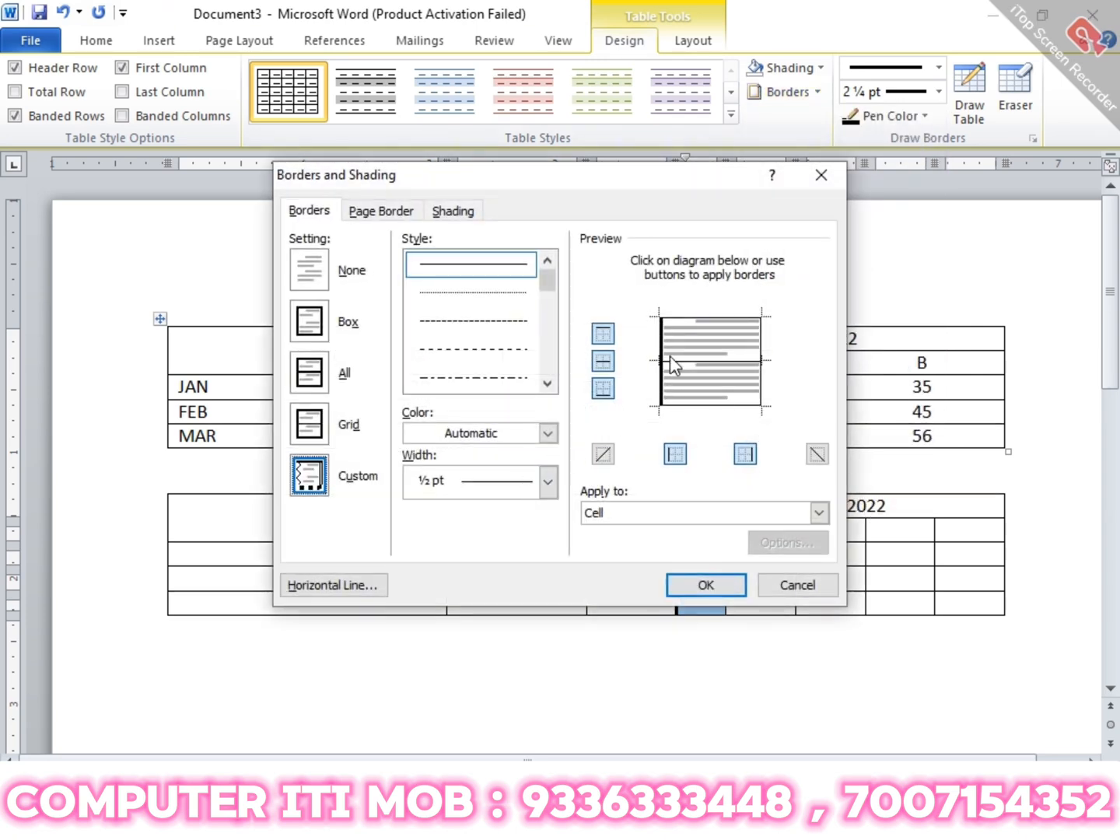
{"action": "left_click", "coordinate": [669, 355]}
{"action": "left_click", "coordinate": [712, 585]}
{"action": "left_click", "coordinate": [766, 661]}
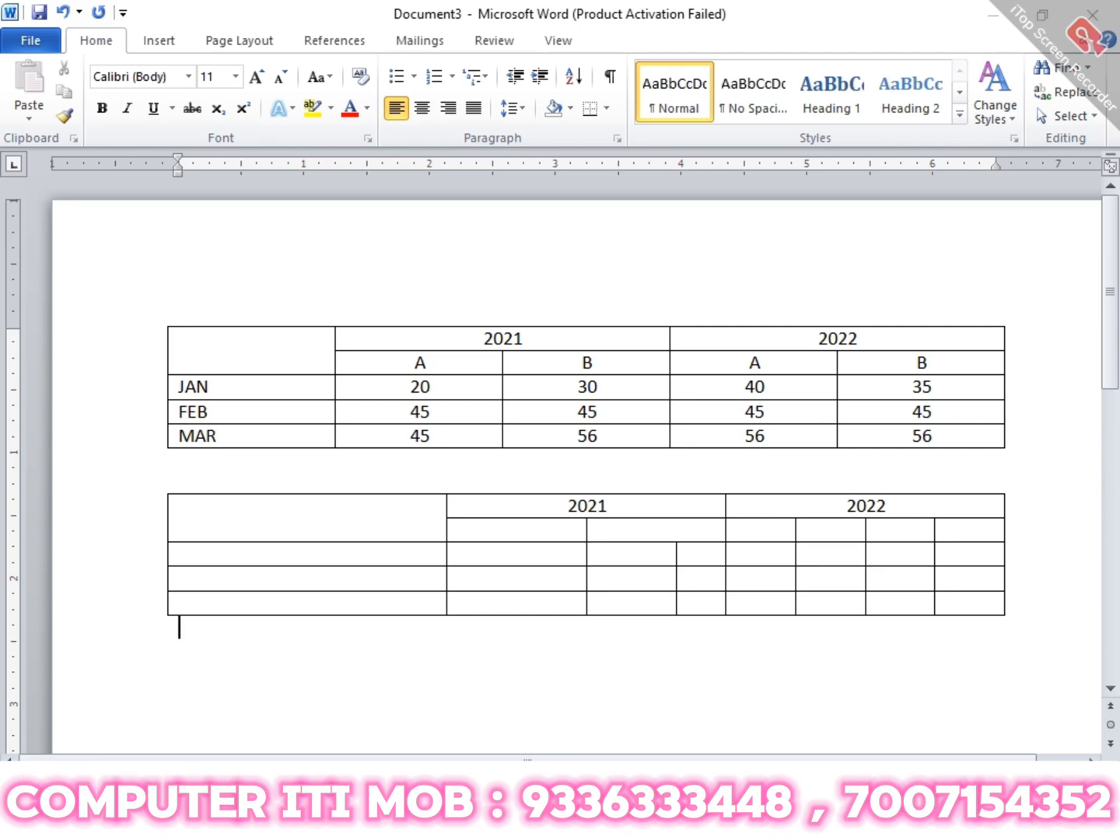
- Review the page 2 sample tables in Word_table_ex1.pdf and insert a 4x4 table below the lower table in Document3
{"action": "key", "text": "alt+Tab"}
{"action": "key", "text": "Tab"}
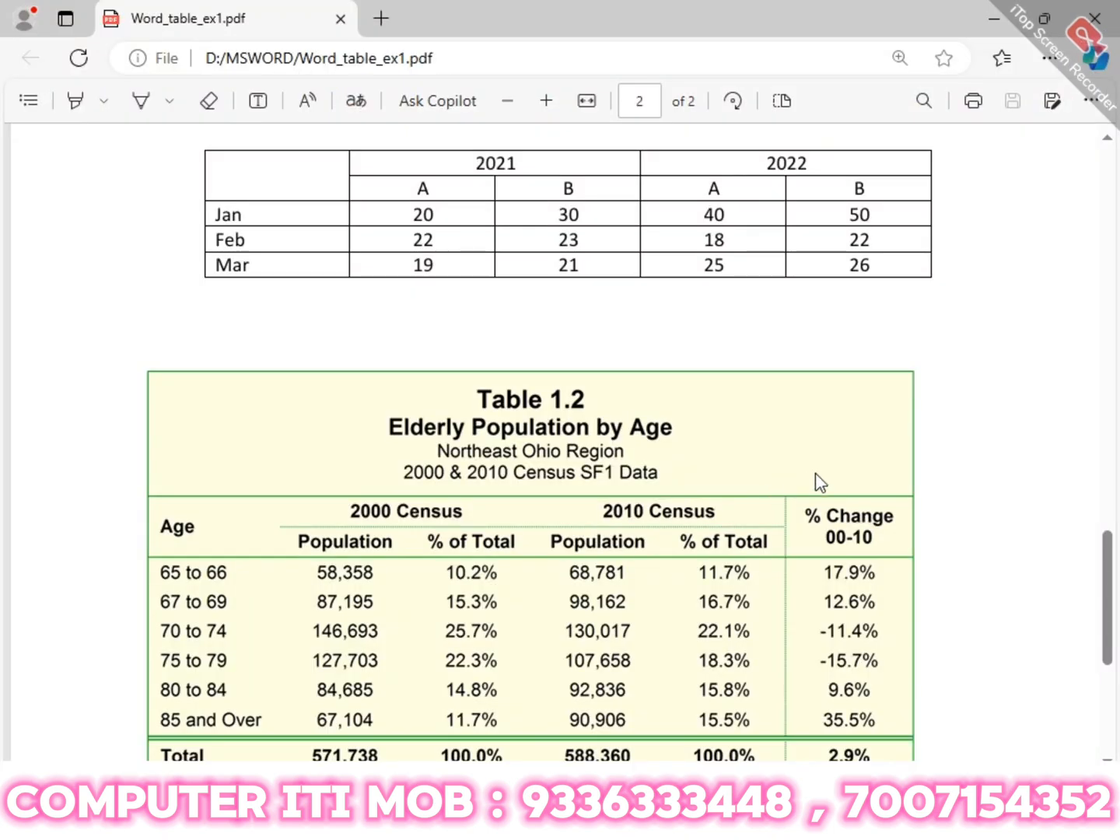
{"action": "scroll", "coordinate": [817, 482], "scroll_direction": "down", "scroll_amount": 3}
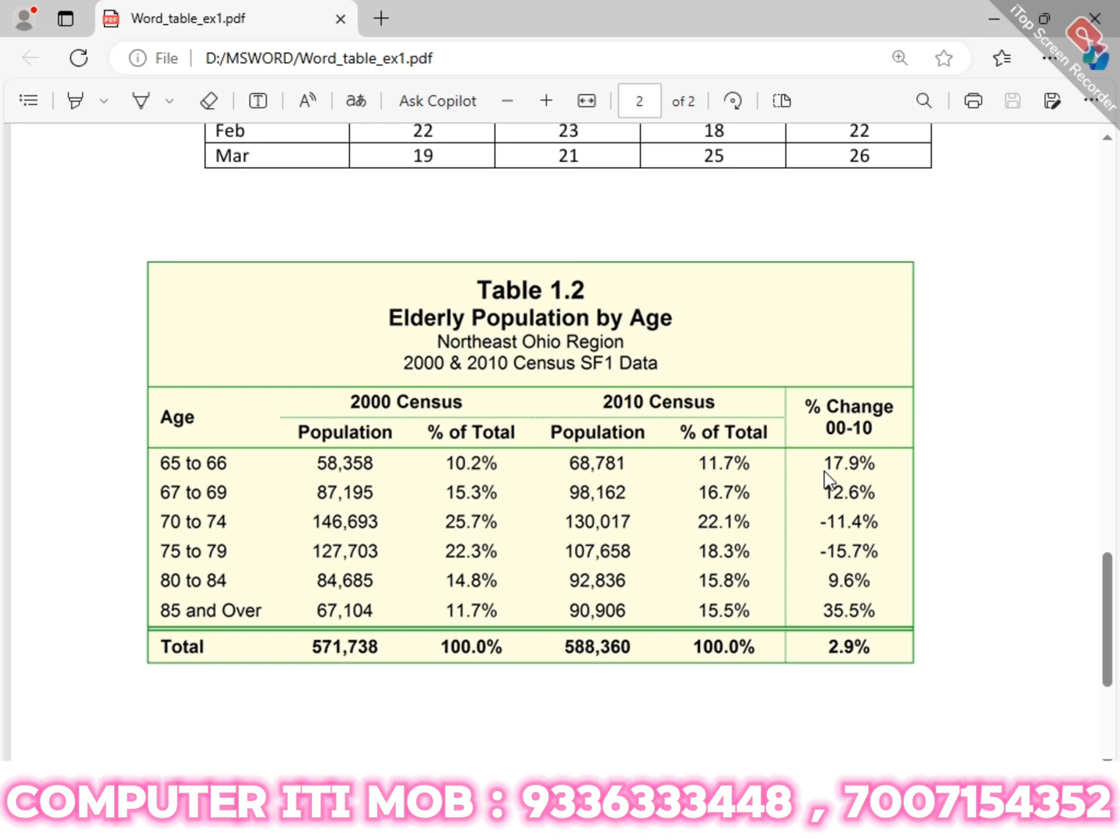
{"action": "scroll", "coordinate": [826, 476], "scroll_direction": "up", "scroll_amount": 7}
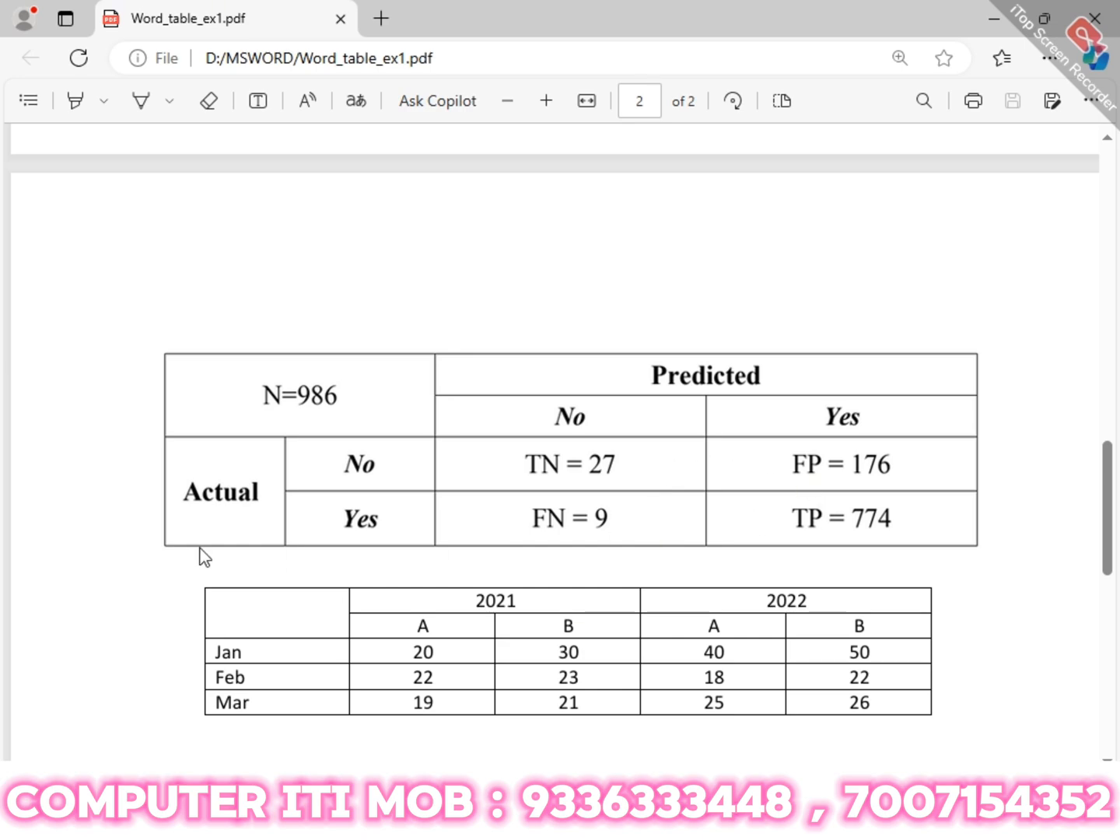
{"action": "scroll", "coordinate": [530, 538], "scroll_direction": "down", "scroll_amount": 1}
{"action": "scroll", "coordinate": [530, 535], "scroll_direction": "down", "scroll_amount": 5}
{"action": "key", "text": "alt+Tab"}
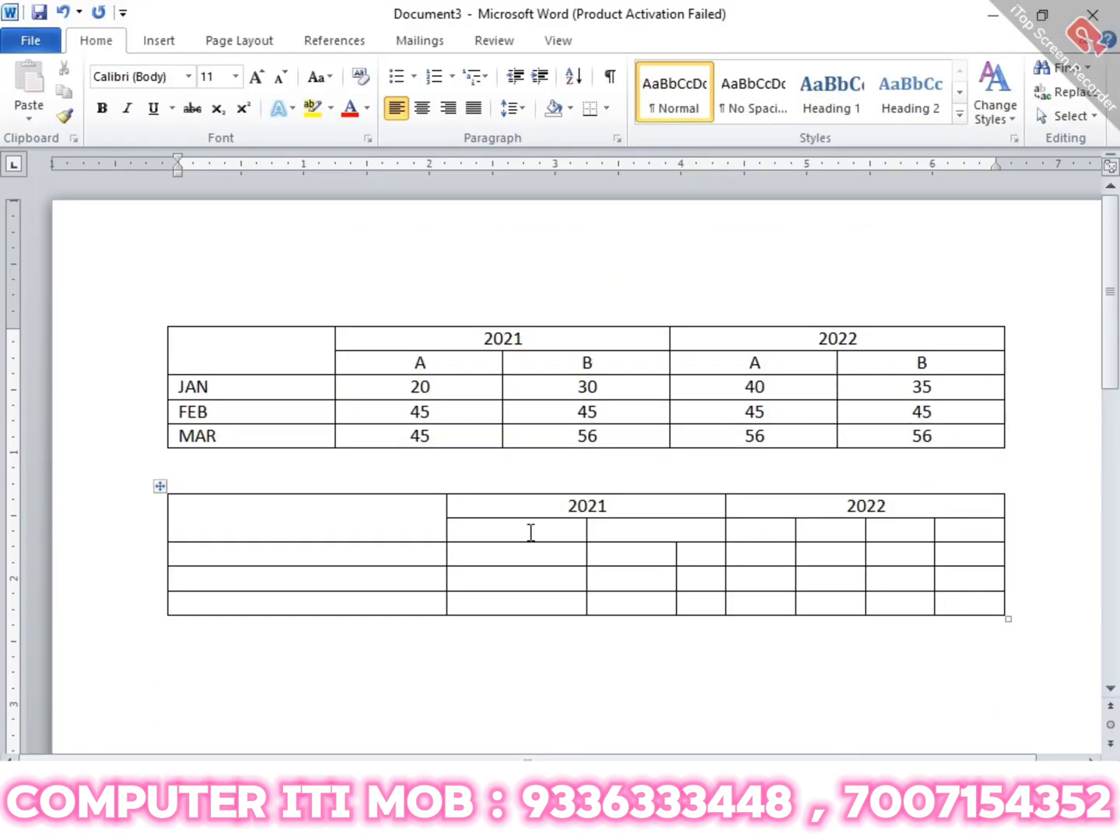
{"action": "key", "text": "Return"}
{"action": "left_click", "coordinate": [147, 48]}
{"action": "left_click", "coordinate": [130, 94]}
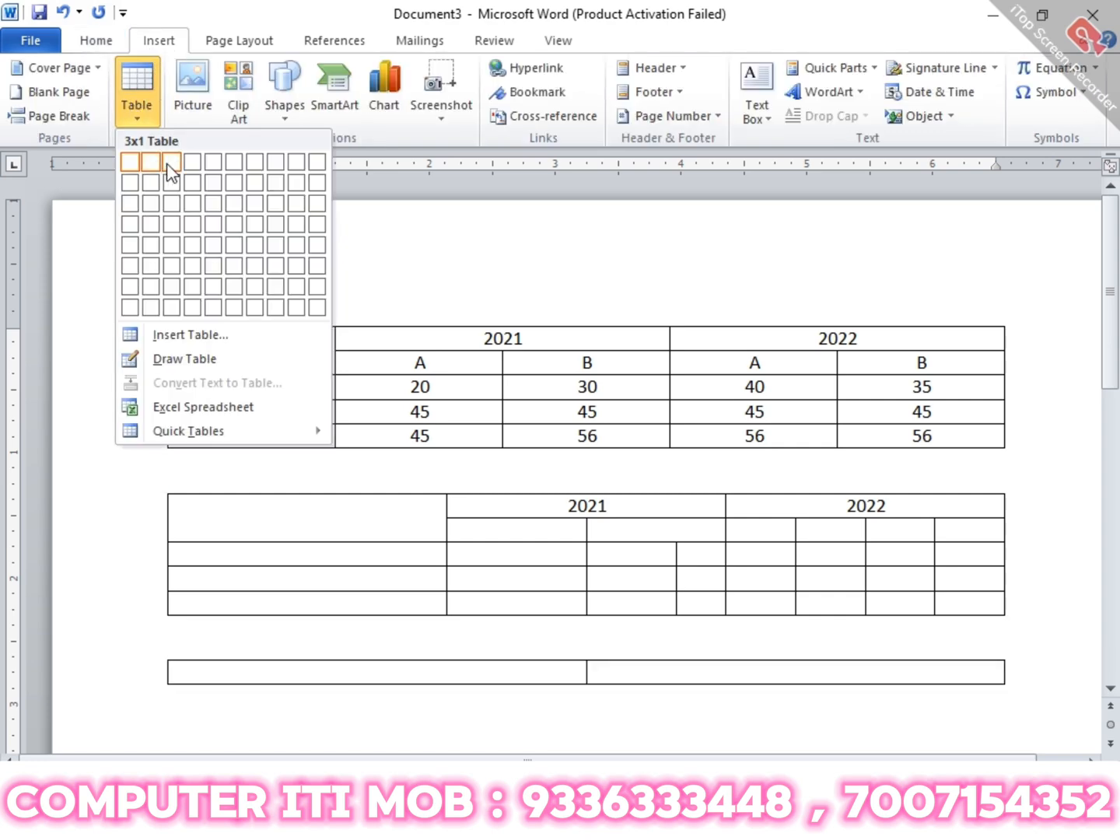
{"action": "left_click", "coordinate": [190, 214]}
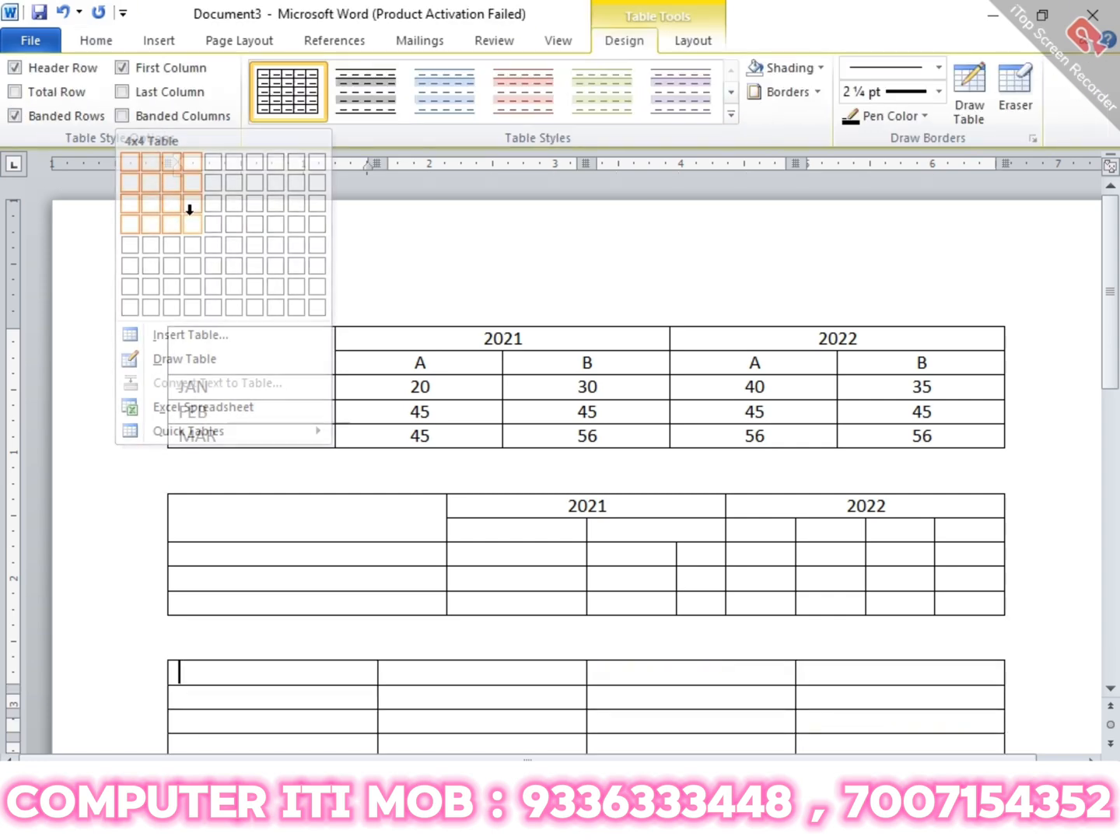
- Following the Predicted/Actual table in Word_table_ex1.pdf, merge the last two cells of the new 4x4 table's first row
{"action": "scroll", "coordinate": [550, 502], "scroll_direction": "down", "scroll_amount": 5}
{"action": "key", "text": "alt+Tab"}
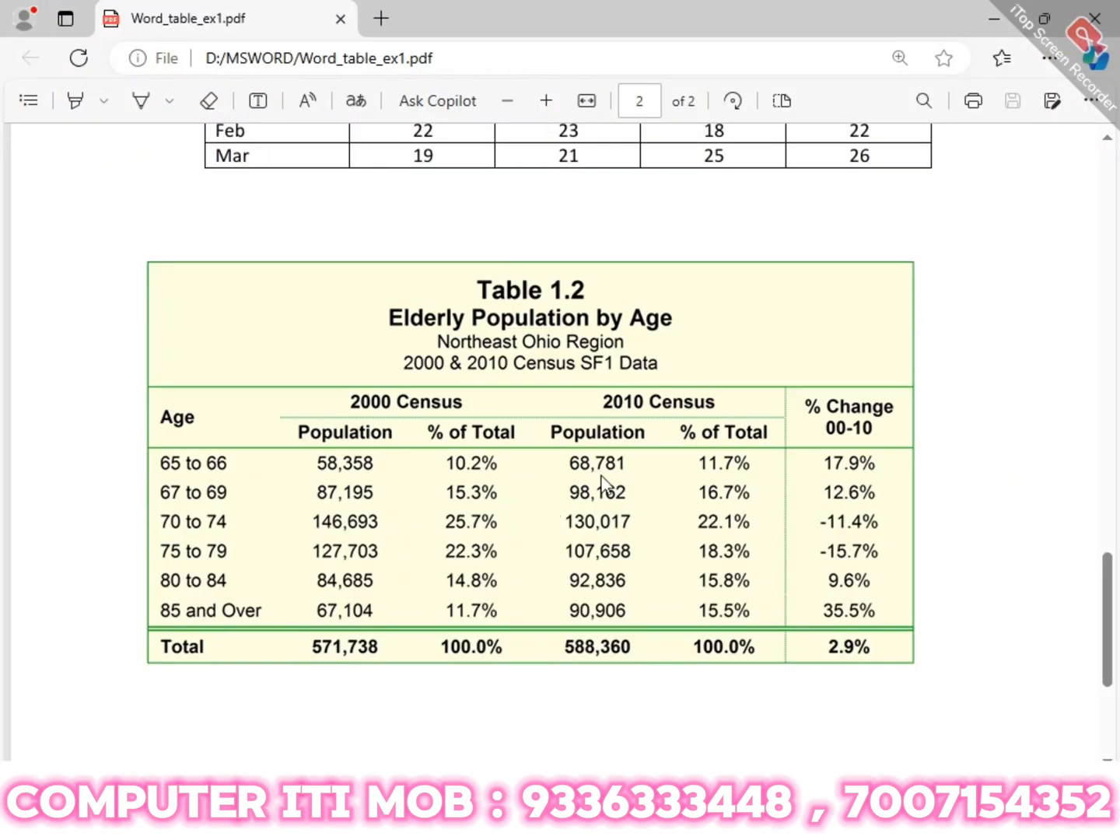
{"action": "scroll", "coordinate": [758, 444], "scroll_direction": "up", "scroll_amount": 10}
{"action": "scroll", "coordinate": [684, 558], "scroll_direction": "down", "scroll_amount": 2}
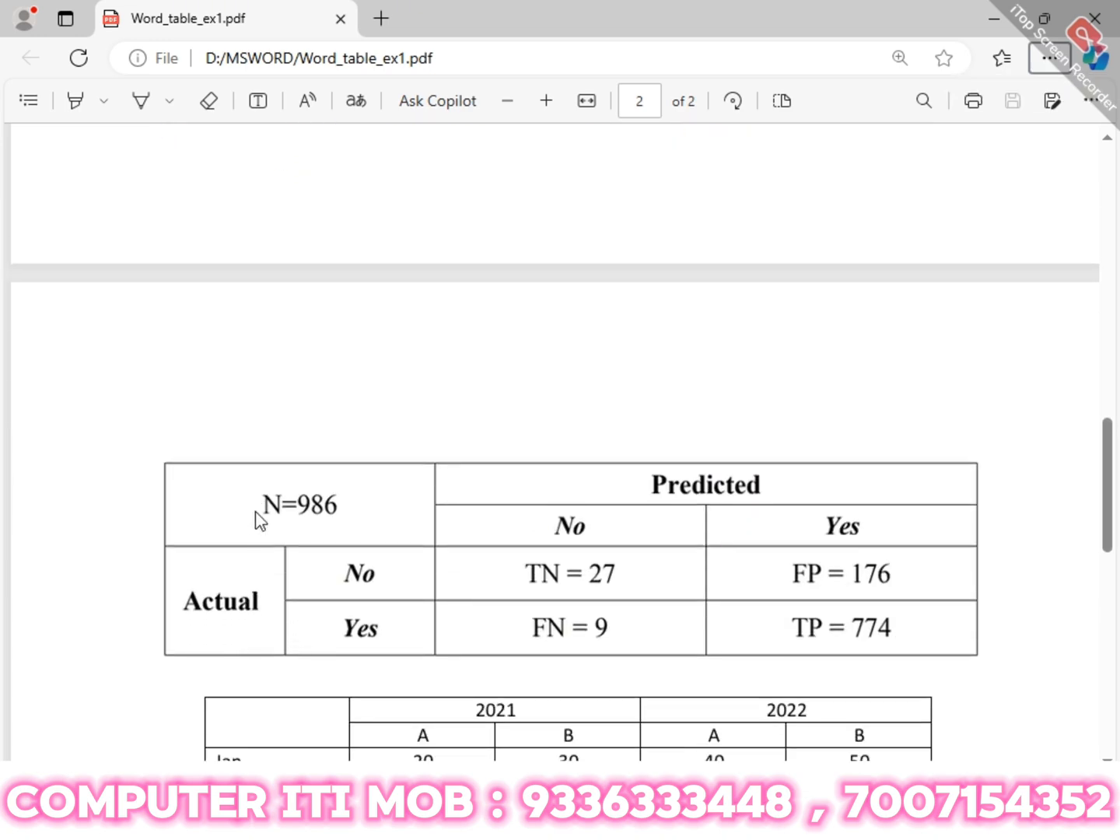
{"action": "key", "text": "alt+Tab"}
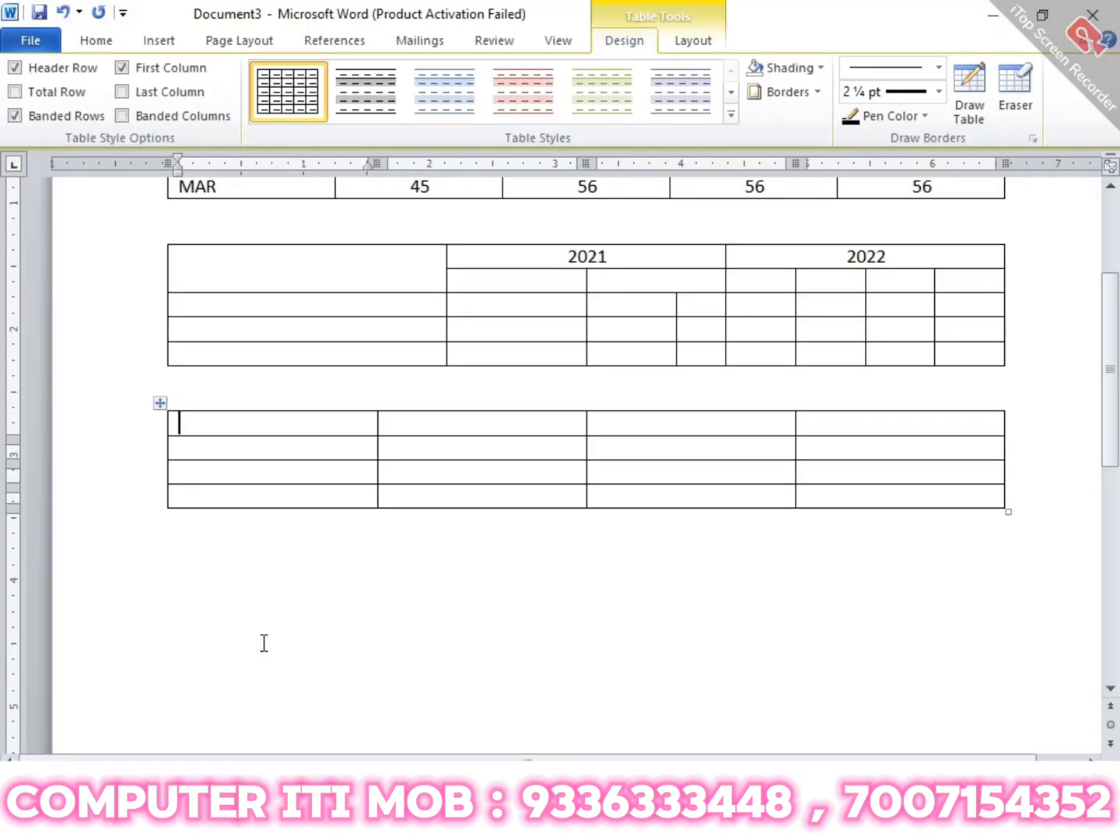
{"action": "left_click", "coordinate": [238, 422]}
{"action": "key", "text": "alt+Tab"}
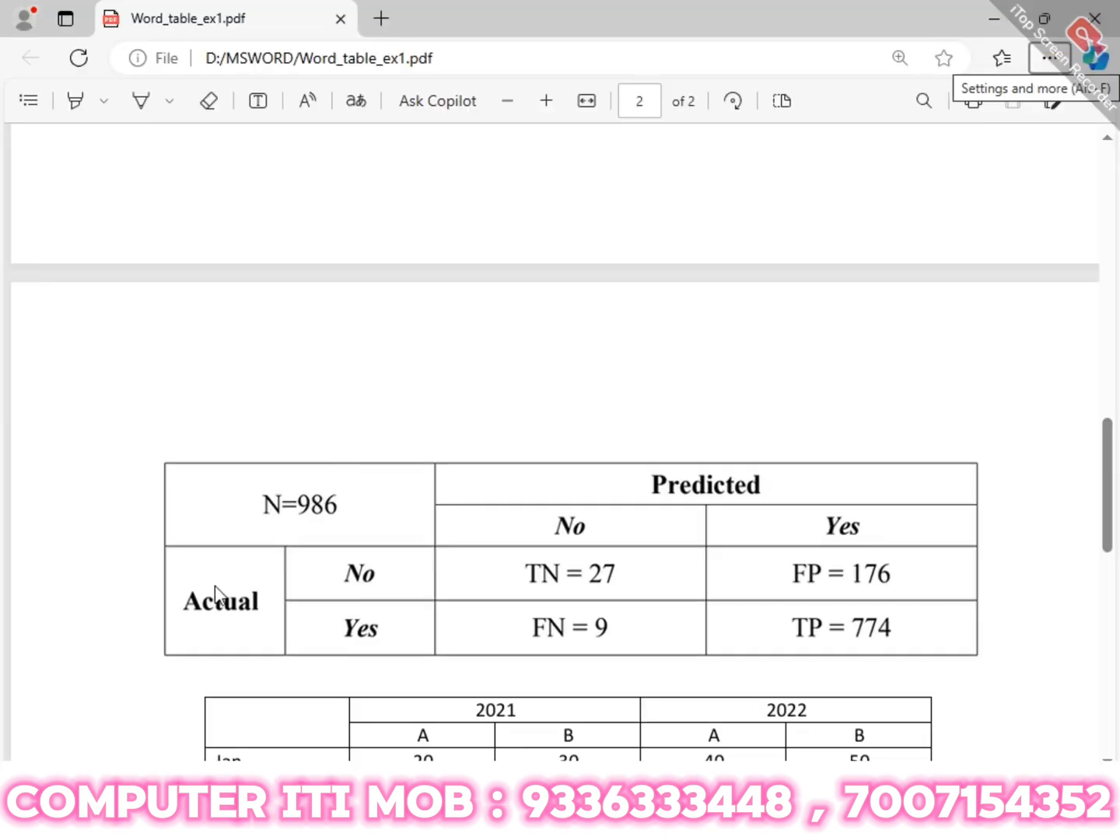
{"action": "key", "text": "alt+Tab"}
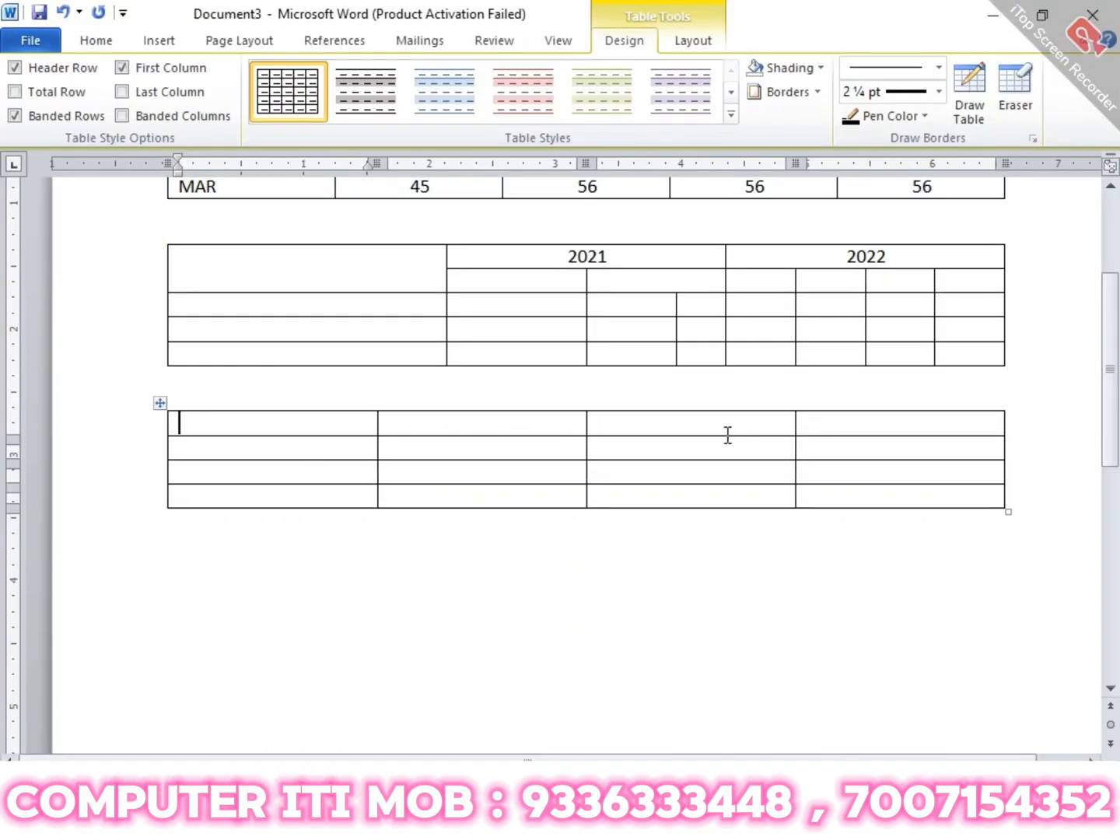
{"action": "key", "text": "alt+Tab"}
{"action": "key", "text": "alt+Tab"}
{"action": "left_click_drag", "start_coordinate": [729, 426], "coordinate": [830, 408]}
{"action": "right_click", "coordinate": [886, 429]}
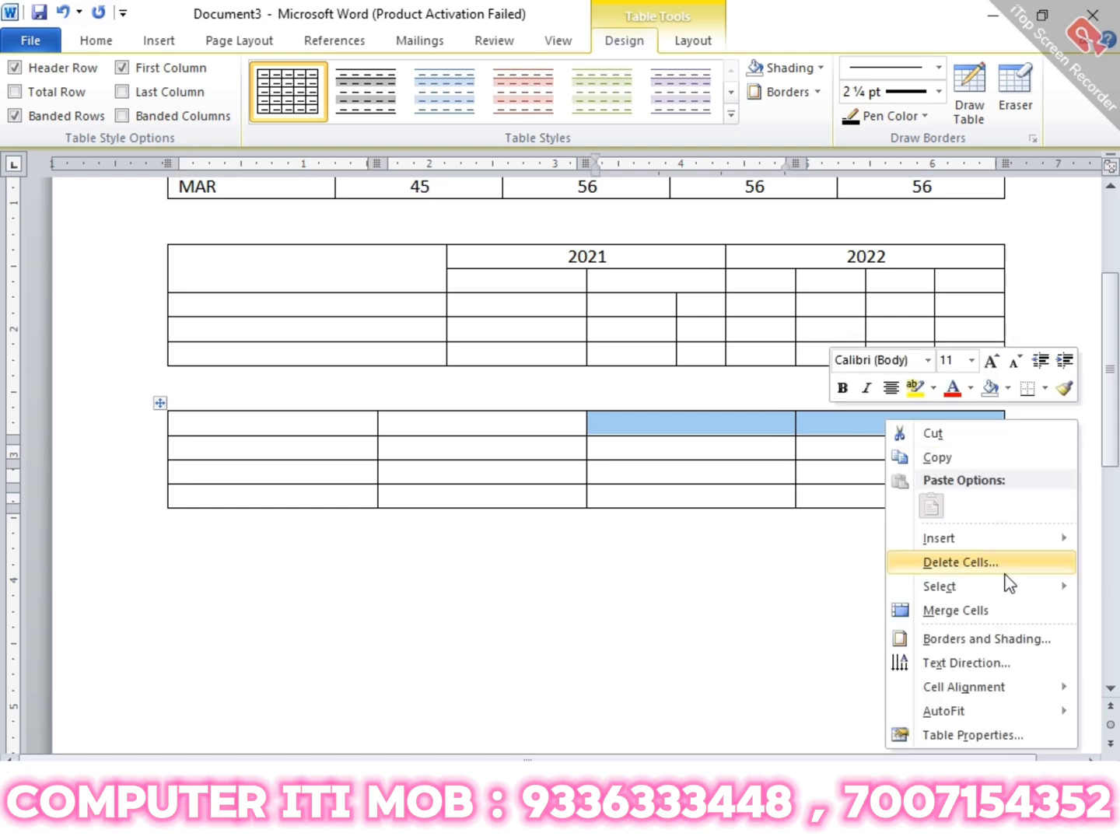
{"action": "left_click", "coordinate": [1009, 613]}
- Check the N=986 cell in the PDF and merge the new table's first two columns across its first two rows into one cell
{"action": "key", "text": "alt+Tab"}
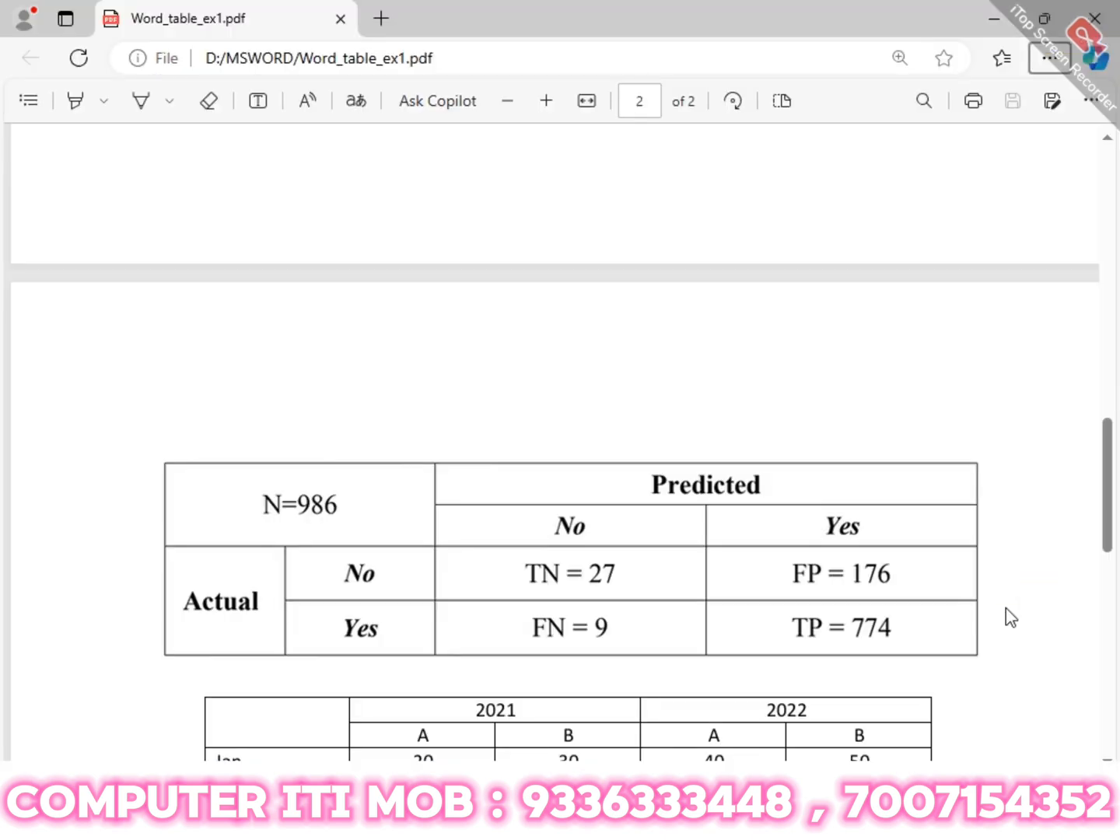
{"action": "key", "text": "alt+Tab"}
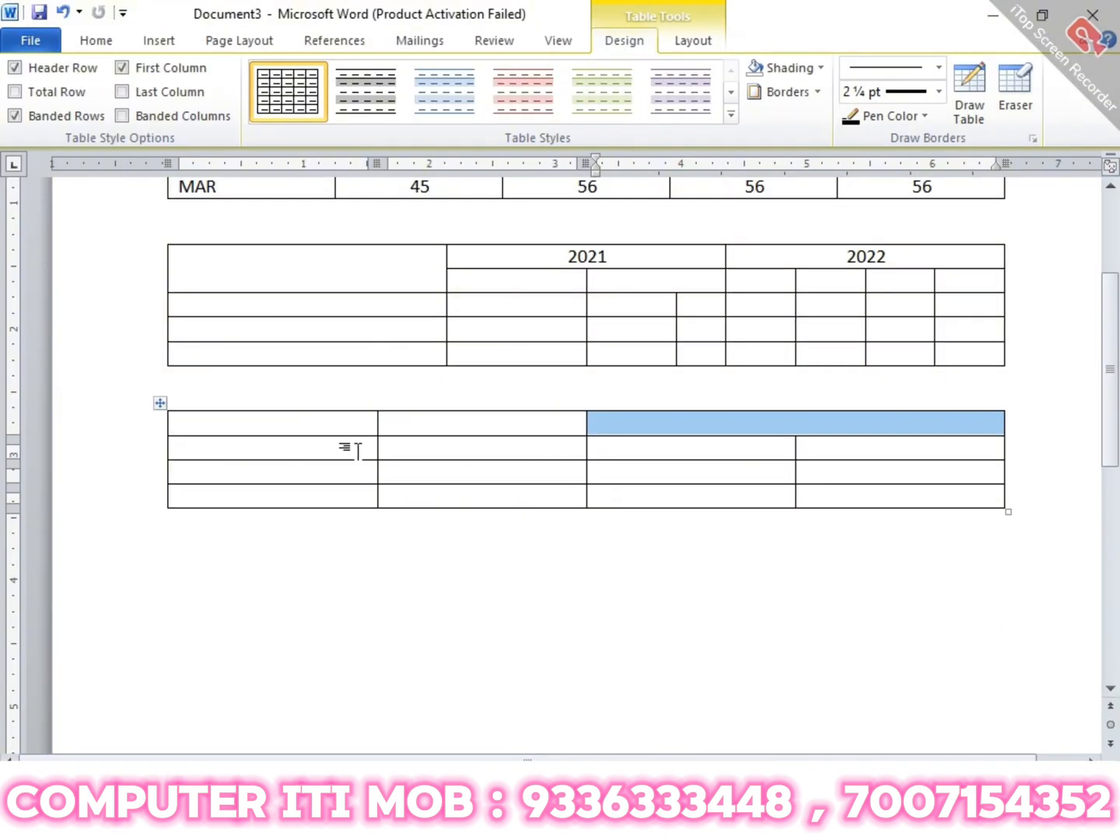
{"action": "key", "text": "alt+Tab"}
{"action": "key", "text": "alt+Tab"}
{"action": "left_click", "coordinate": [270, 419]}
{"action": "left_click_drag", "start_coordinate": [358, 424], "coordinate": [441, 437]}
{"action": "right_click", "coordinate": [449, 438]}
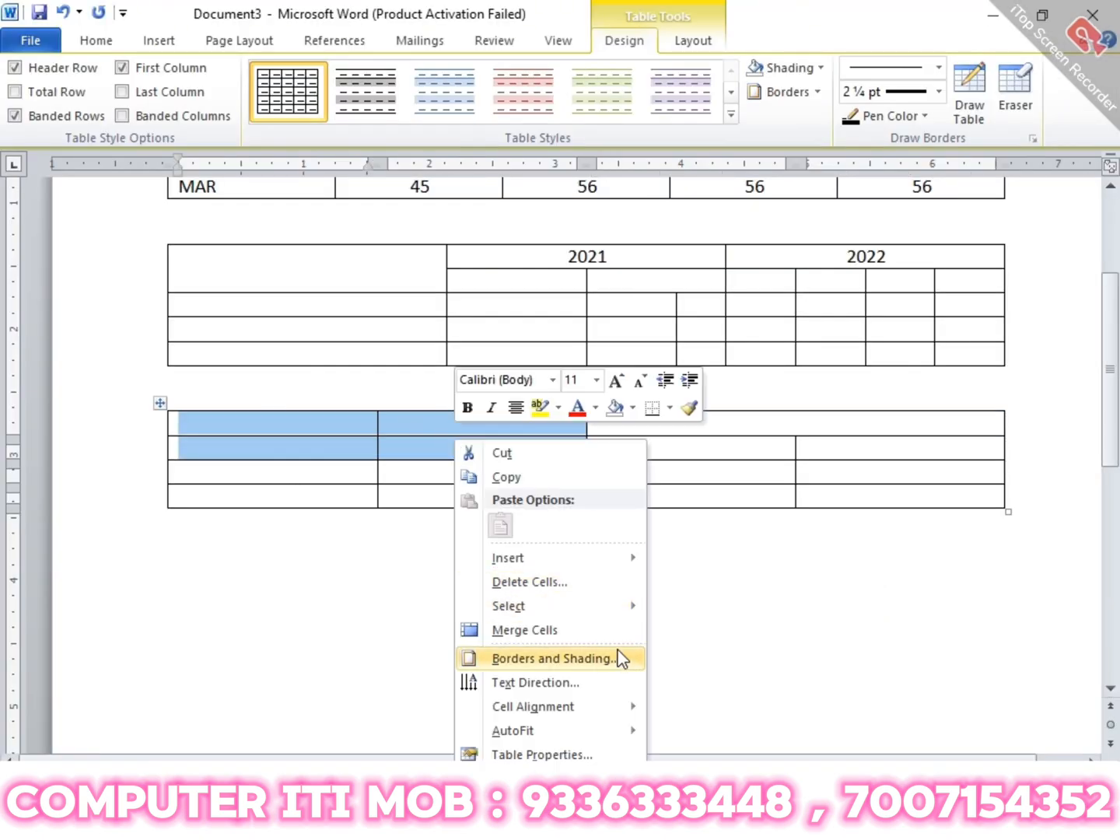
{"action": "left_click", "coordinate": [611, 632]}
{"action": "left_click", "coordinate": [719, 644]}
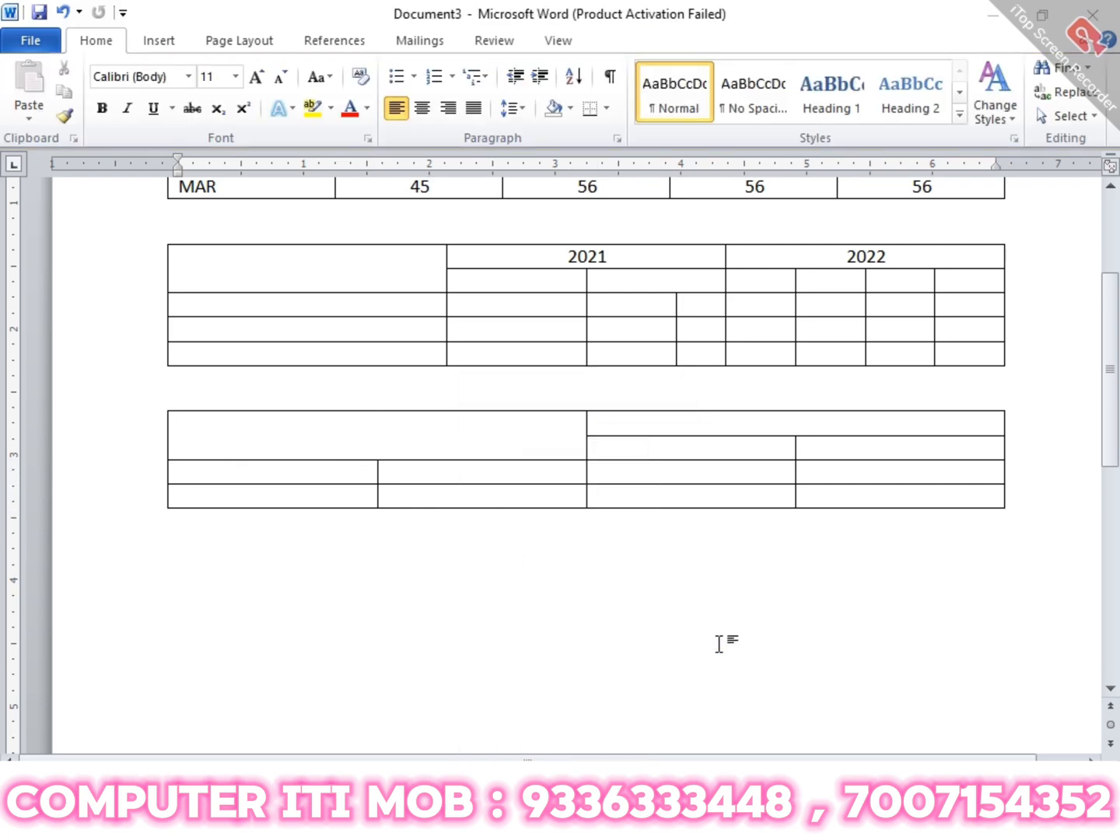
- Merge the first-column cells of the new table's last two rows into one, matching the PDF's Actual cell
{"action": "key", "text": "alt+Tab"}
{"action": "key", "text": "alt+Tab"}
{"action": "left_click_drag", "start_coordinate": [259, 469], "coordinate": [280, 503]}
{"action": "right_click", "coordinate": [249, 472]}
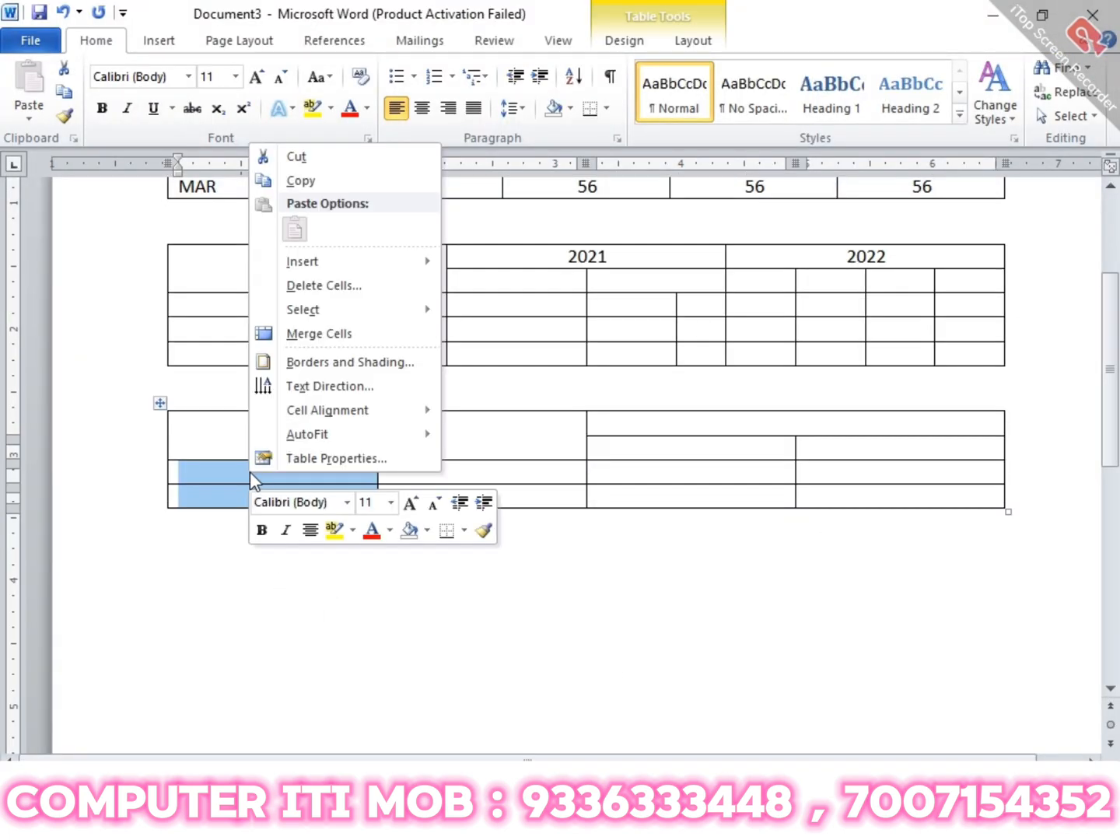
{"action": "left_click", "coordinate": [393, 334]}
{"action": "left_click", "coordinate": [564, 593]}
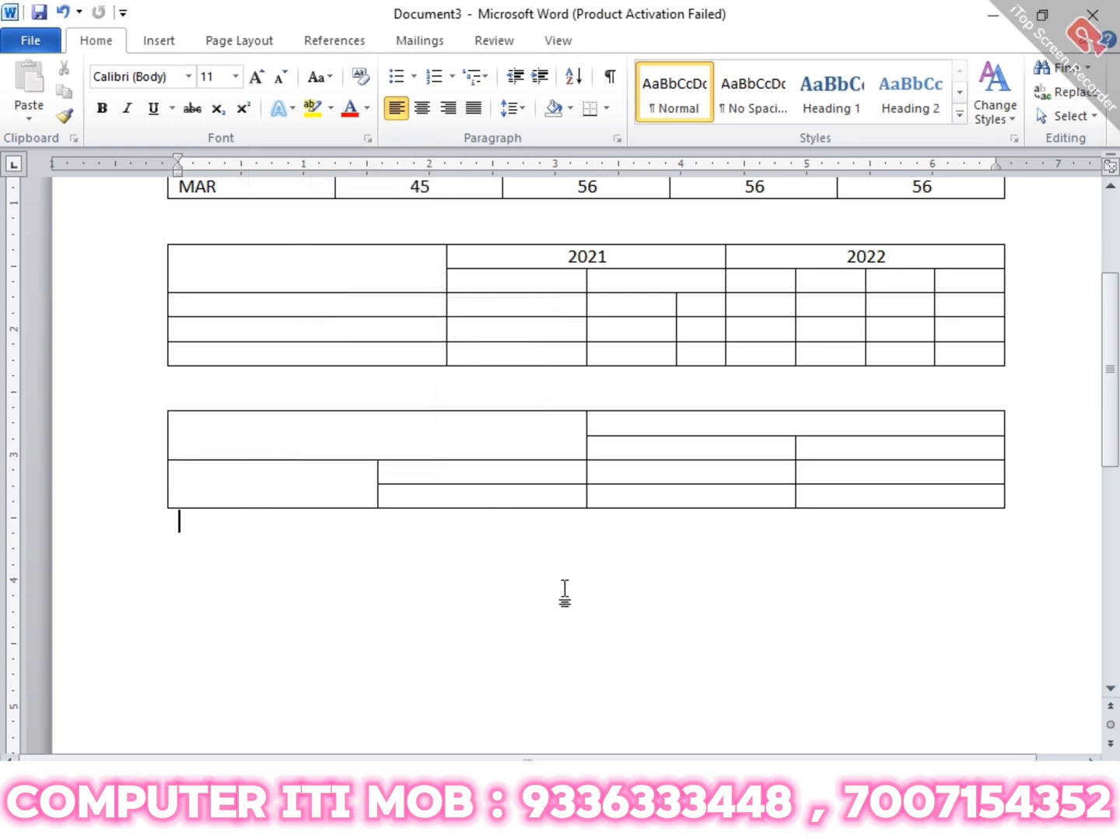
- Compare the new table with the PDF sample and set the whole table's font size to 20
{"action": "key", "text": "alt+Tab"}
{"action": "key", "text": "alt+Tab"}
{"action": "key", "text": "alt+Tab"}
{"action": "key", "text": "alt+Tab"}
{"action": "left_click", "coordinate": [160, 403]}
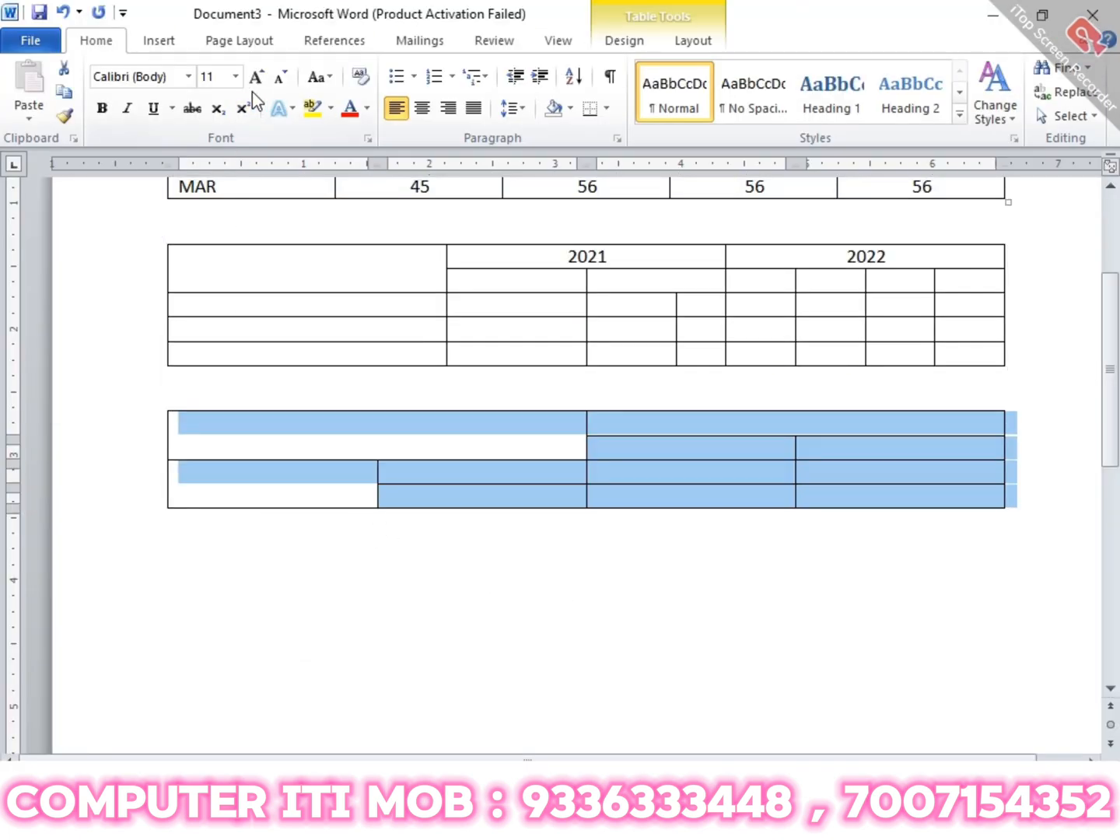
{"action": "left_click", "coordinate": [215, 81]}
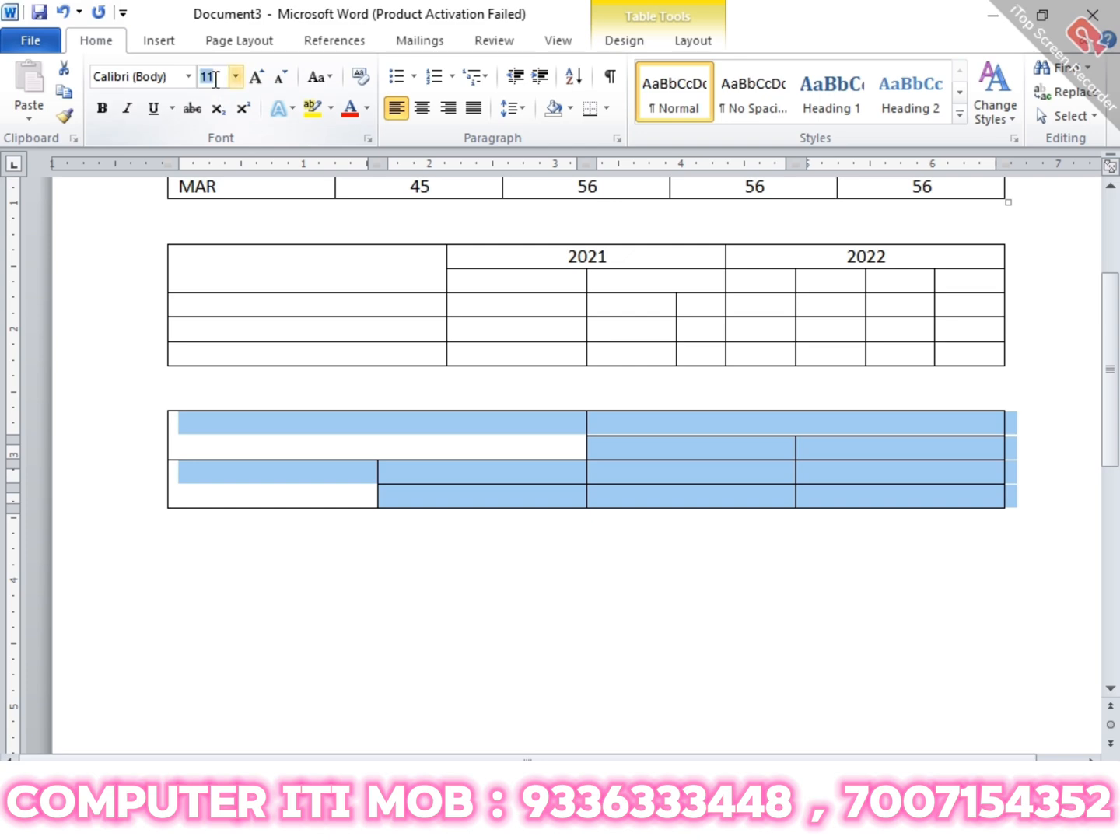
{"action": "type", "text": "20"}
{"action": "key", "text": "Return"}
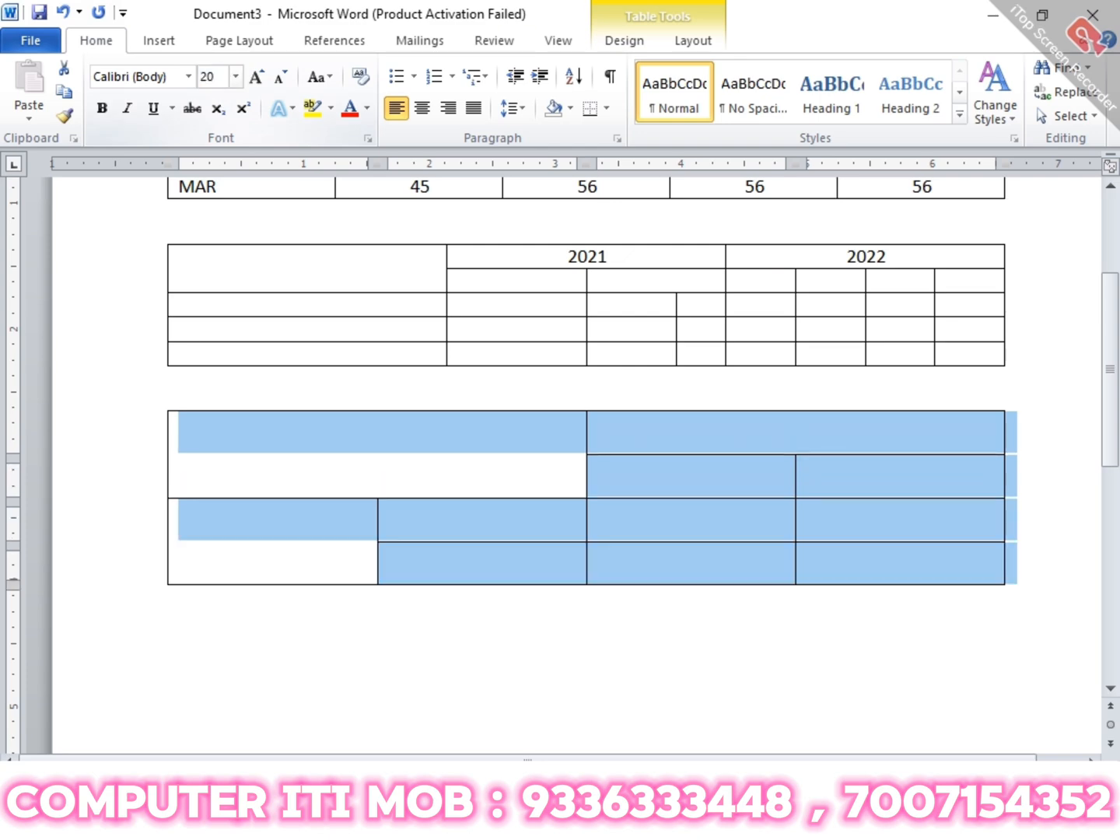
{"action": "left_click", "coordinate": [683, 603]}
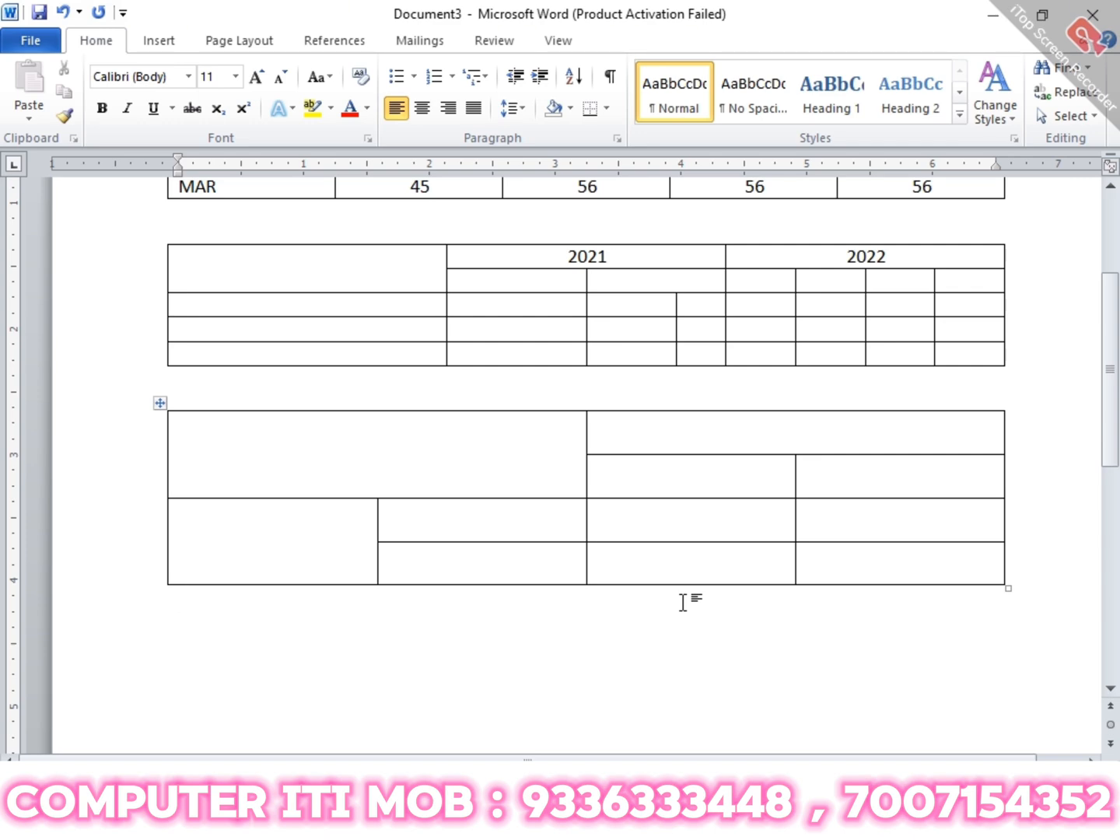
- Enter N=986 in the new table's large merged corner cell, as in the PDF sample
{"action": "left_click", "coordinate": [433, 441]}
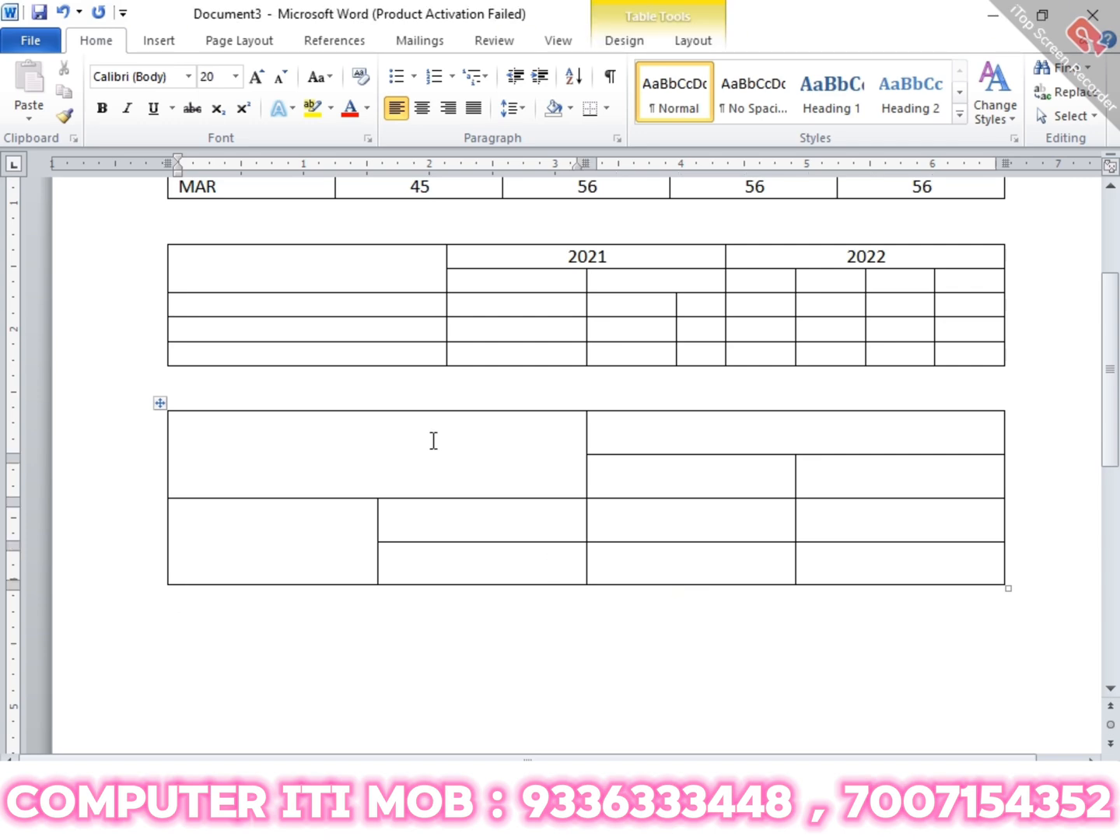
{"action": "key", "text": "alt+Tab"}
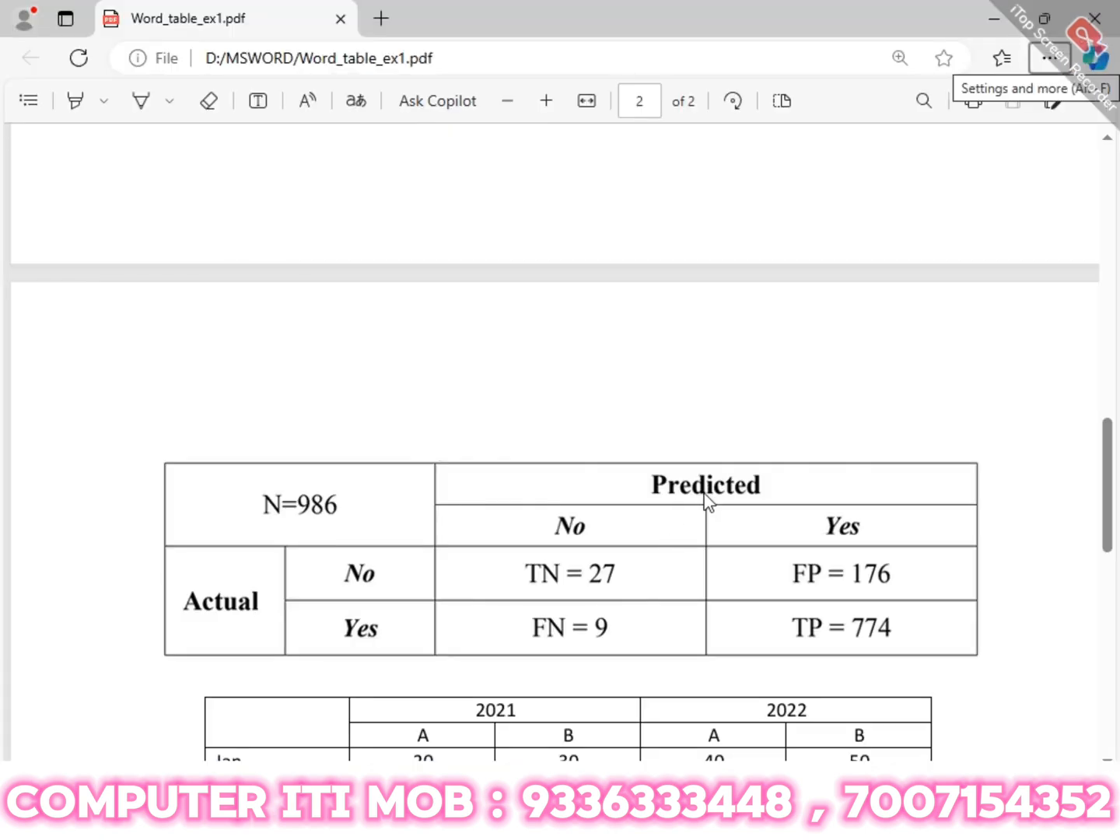
{"action": "key", "text": "alt+Tab"}
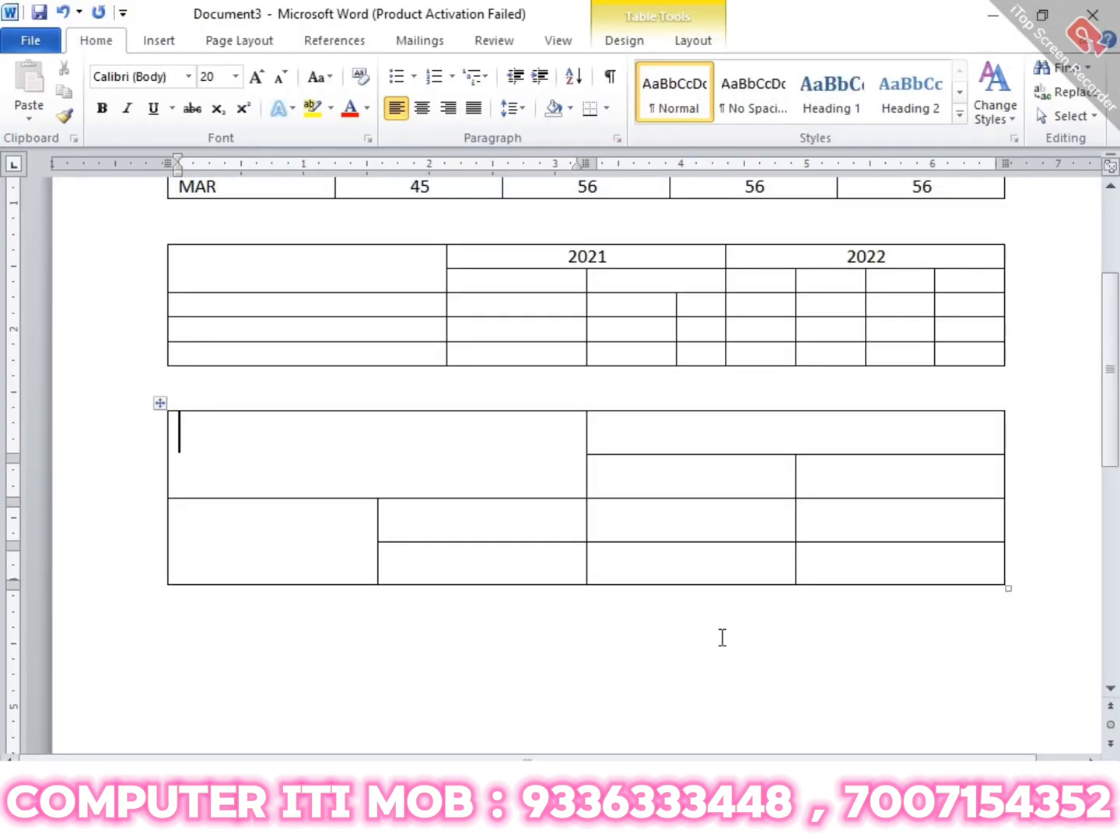
{"action": "key", "text": "alt+Tab"}
{"action": "key", "text": "alt+Tab"}
{"action": "type", "text": "n=986"}
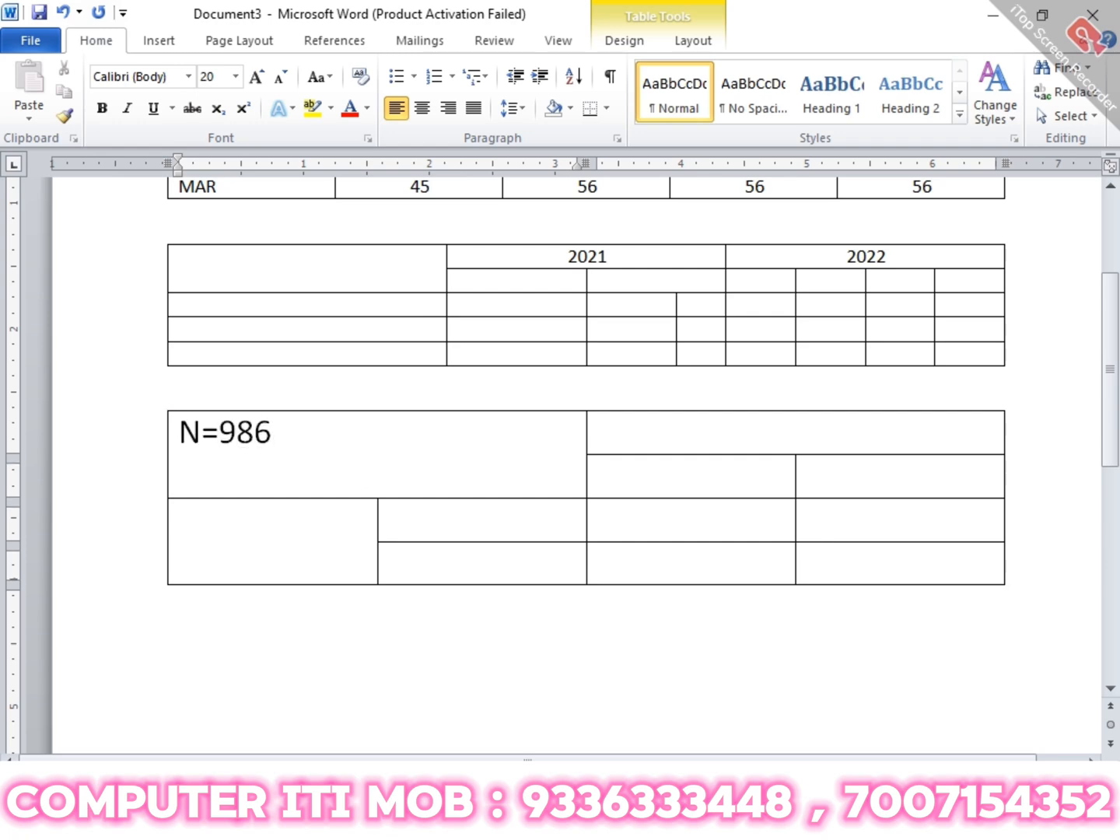
- Enter the heading Predicted in the merged cell beside N=986, checking its spelling in the PDF, and centre it
{"action": "key", "text": "Tab"}
{"action": "key", "text": "alt+Tab"}
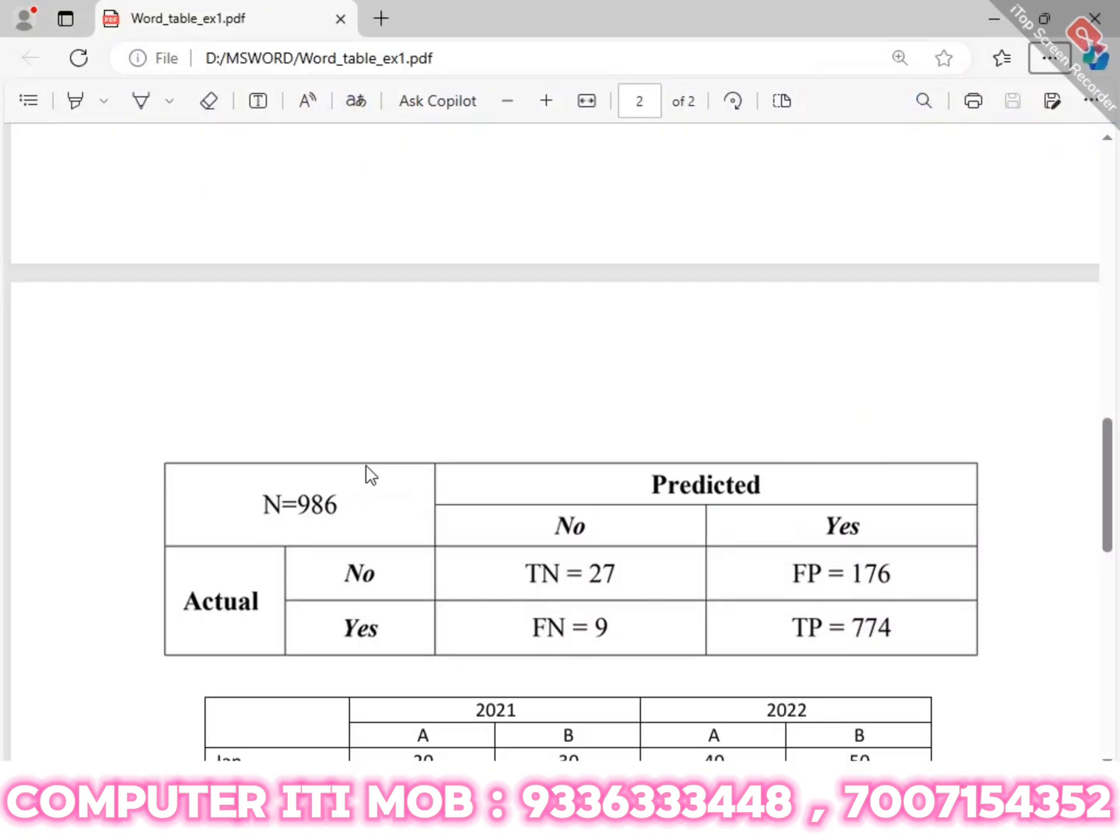
{"action": "key", "text": "alt+Tab"}
{"action": "type", "text": "pre"}
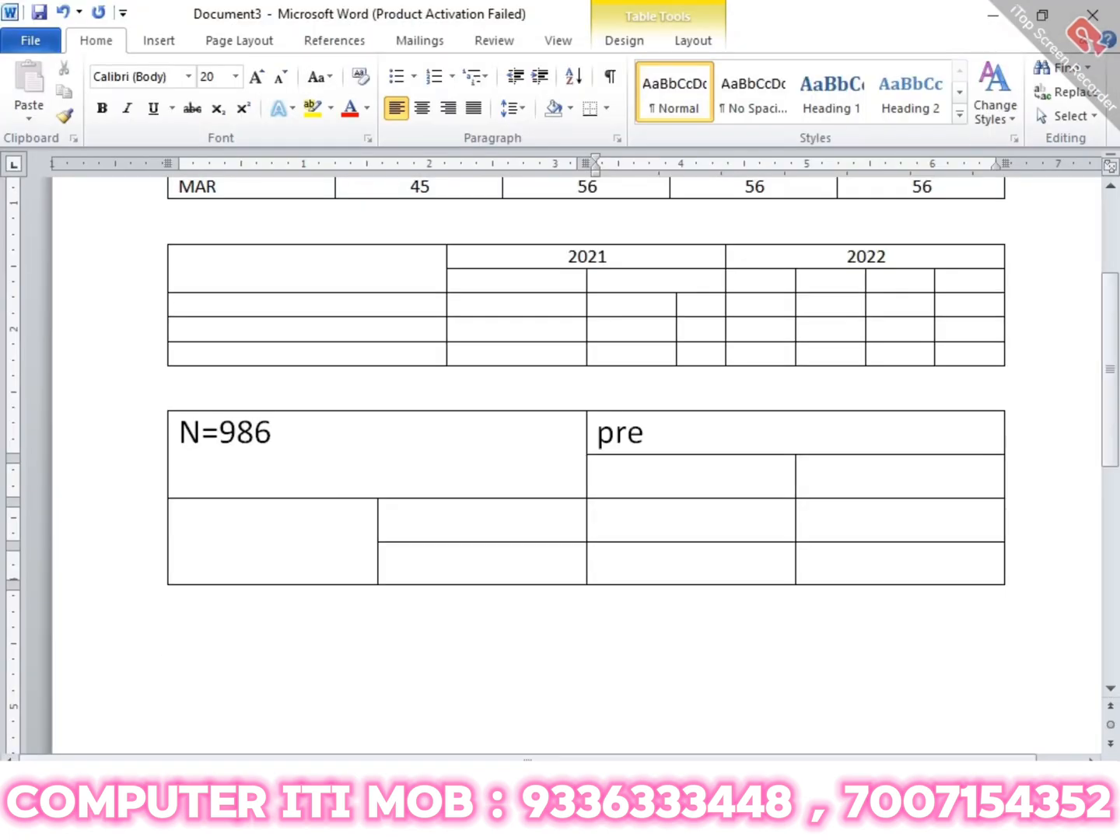
{"action": "type", "text": "dict"}
{"action": "key", "text": "Tab"}
{"action": "key", "text": "Tab"}
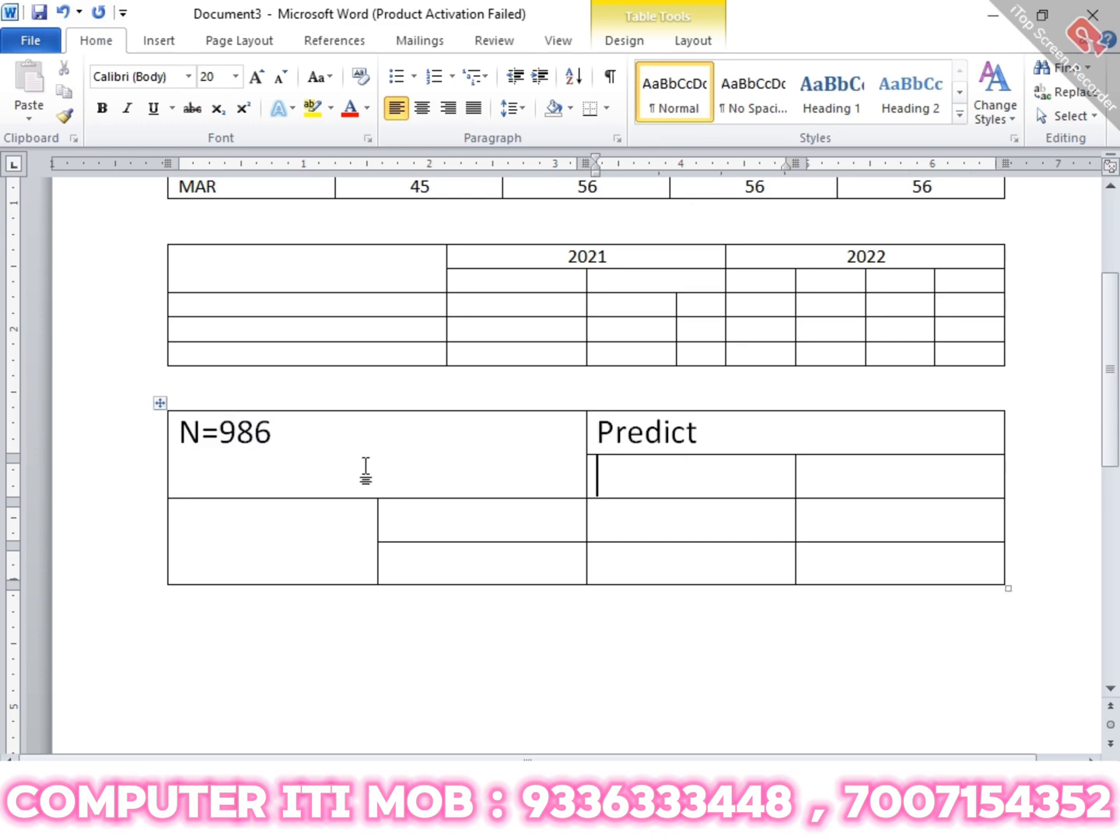
{"action": "key", "text": "alt+Tab"}
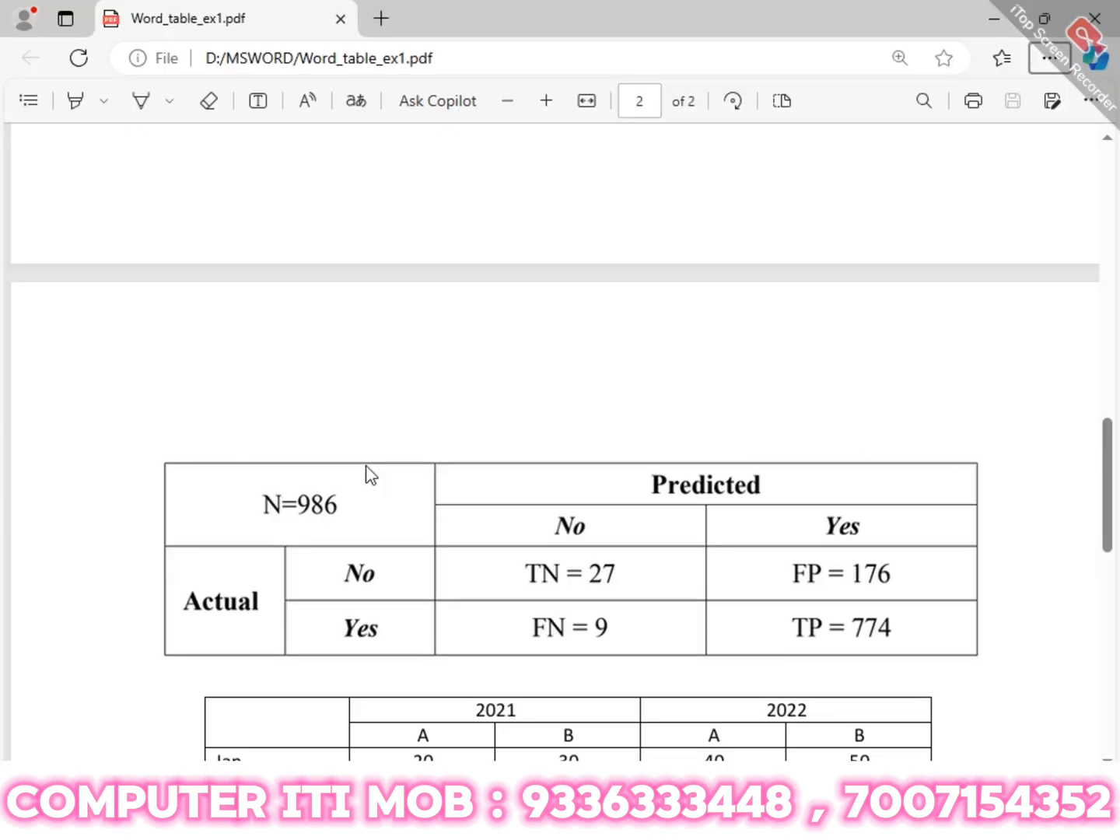
{"action": "key", "text": "alt+Tab"}
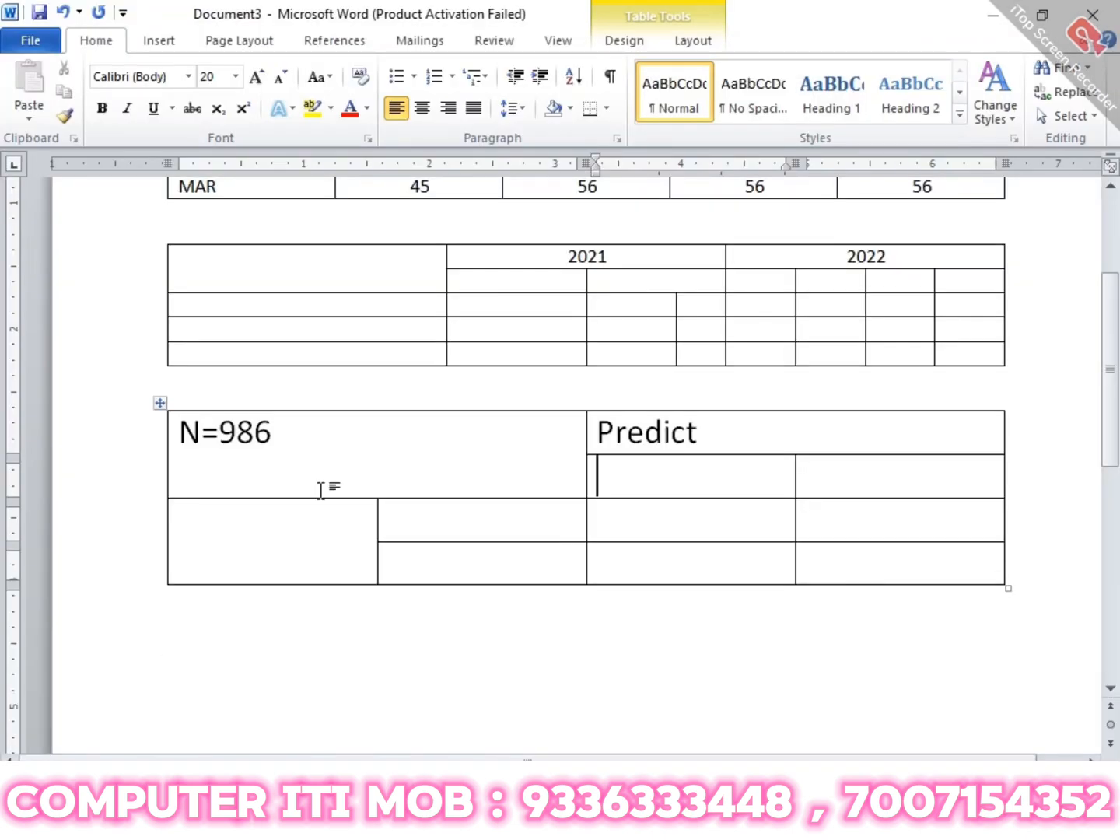
{"action": "left_click", "coordinate": [738, 441]}
{"action": "type", "text": "e"}
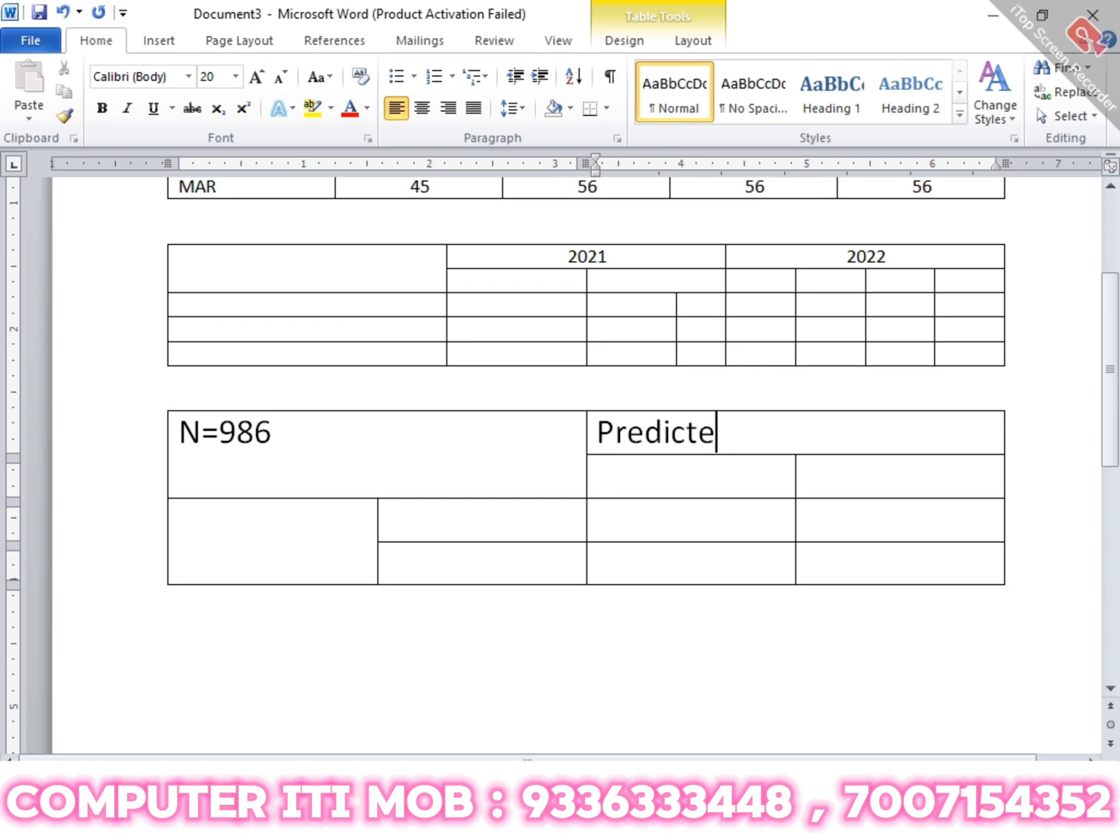
{"action": "type", "text": "d"}
{"action": "key", "text": "ctrl+e"}
- Enter No and yes in the two cells under the Predicted heading, following the PDF sample
{"action": "left_click", "coordinate": [720, 468]}
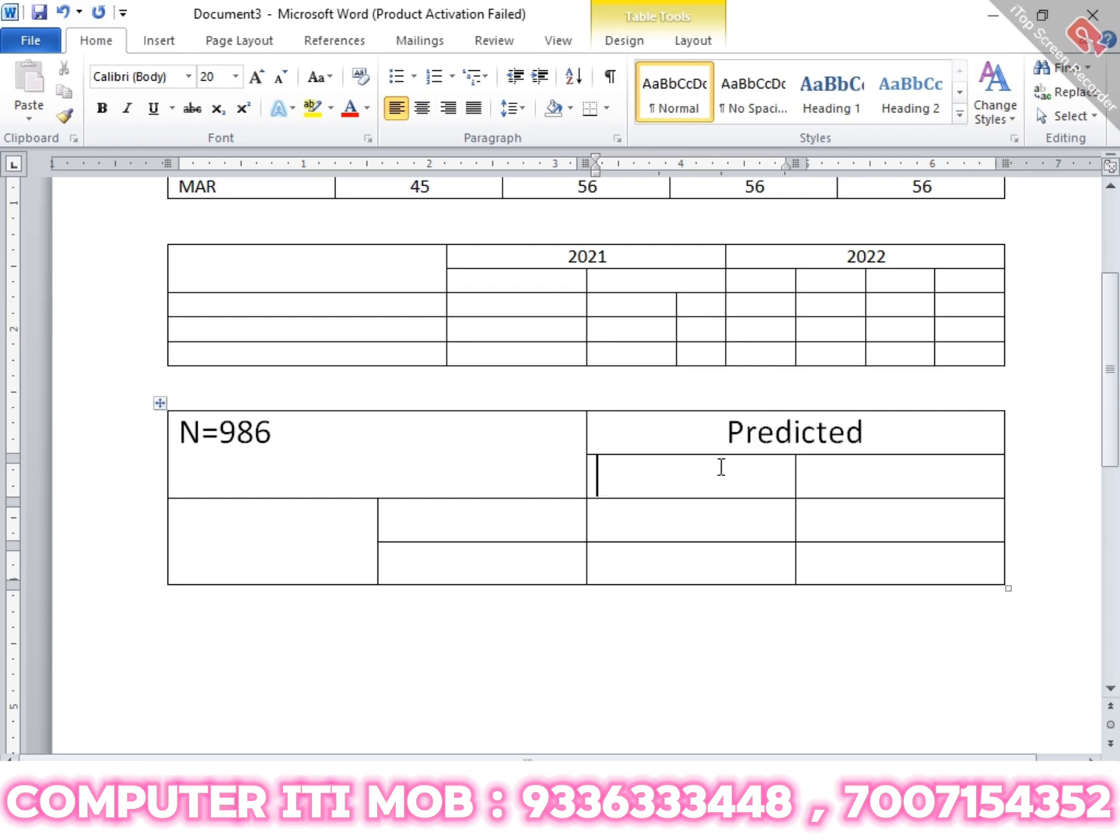
{"action": "key", "text": "alt+Tab"}
{"action": "key", "text": "alt+Tab"}
{"action": "type", "text": "no"}
{"action": "key", "text": "Tab"}
{"action": "type", "text": "yes"}
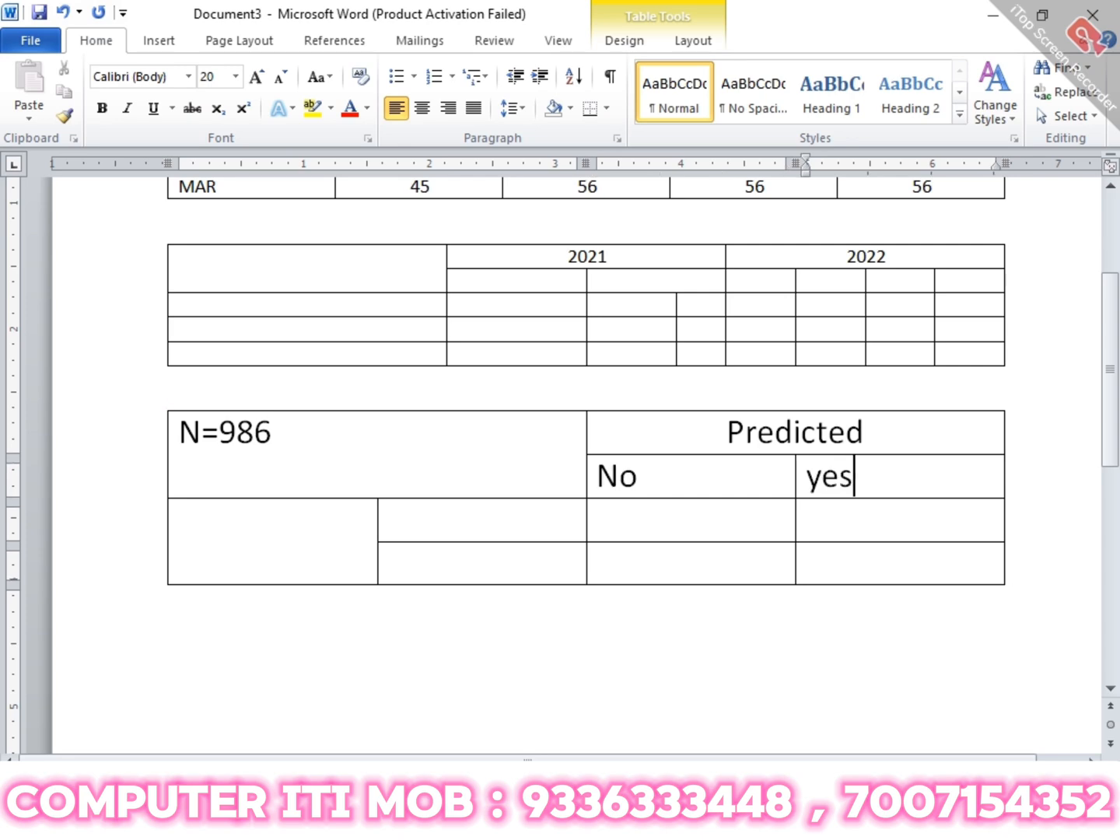
- Create a new blank document
{"action": "left_click_drag", "start_coordinate": [865, 477], "coordinate": [720, 467]}
{"action": "left_click", "coordinate": [718, 467]}
{"action": "key", "text": "ctrl+n"}
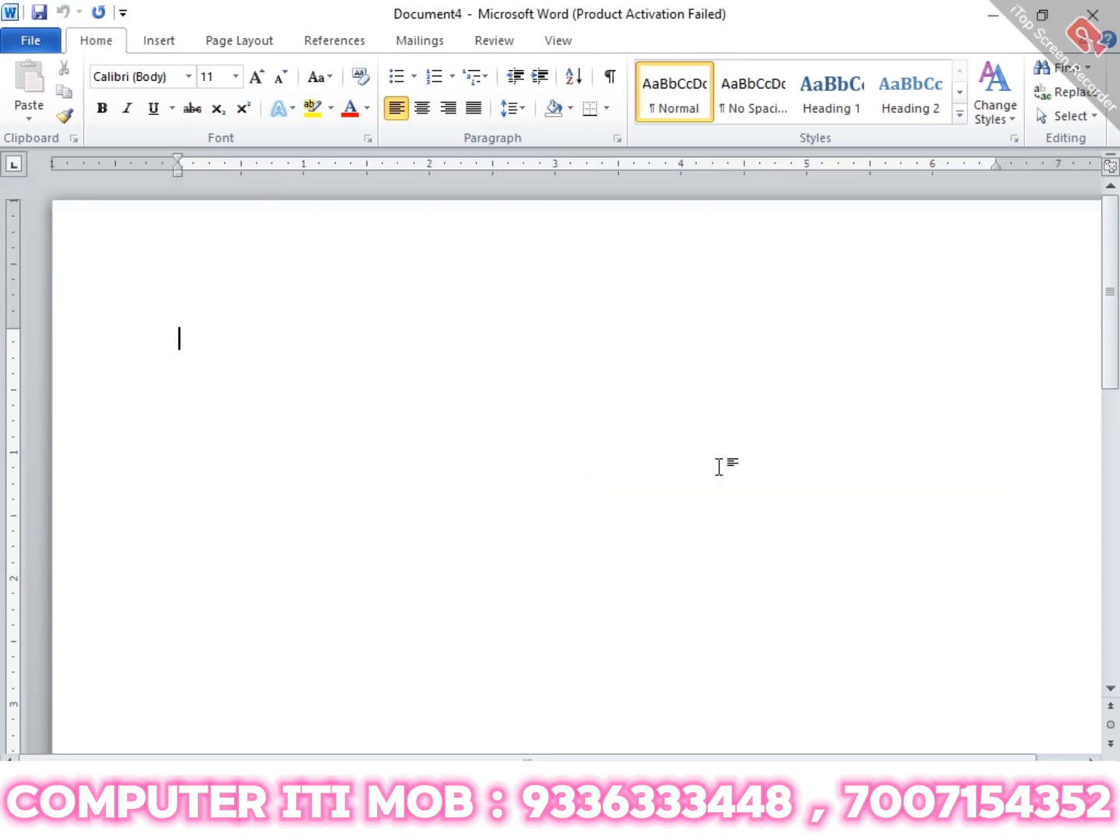
- Close the new blank document and make the No and yes cells under Predicted bold, italic and centred
{"action": "key", "text": "ctrl+w"}
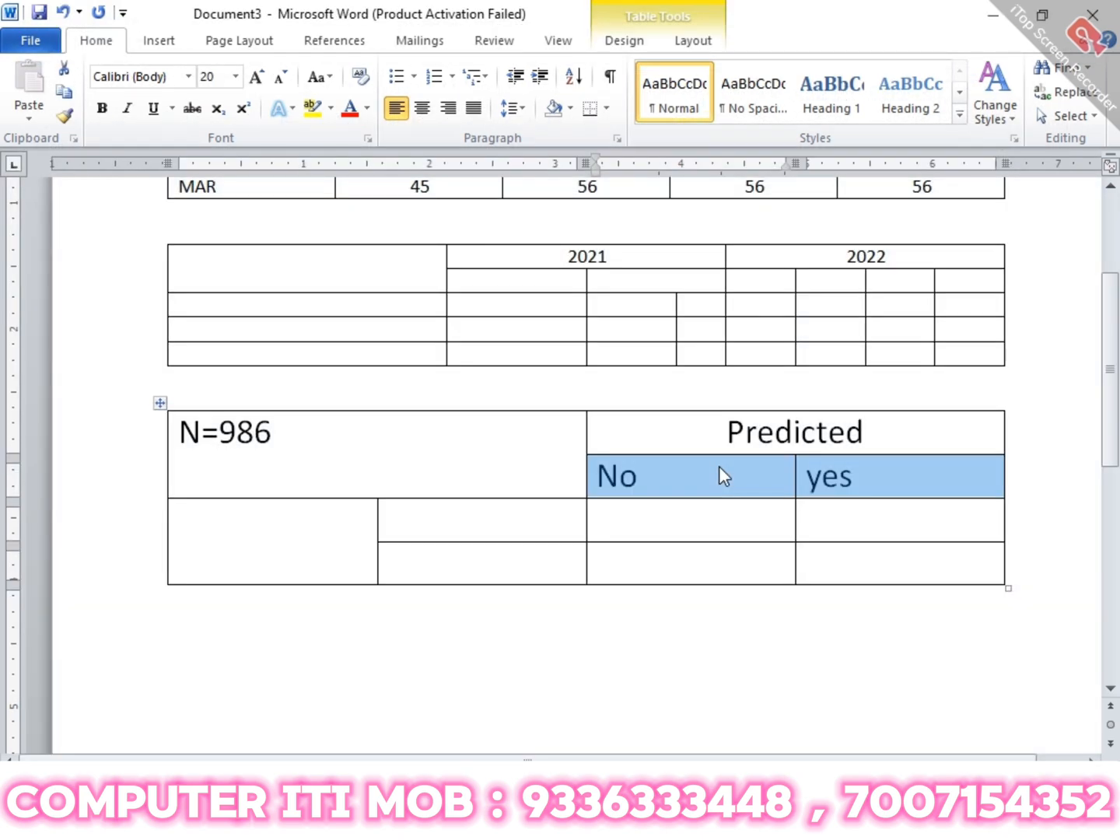
{"action": "key", "text": "ctrl+b"}
{"action": "key", "text": "ctrl+i"}
{"action": "key", "text": "ctrl+e"}
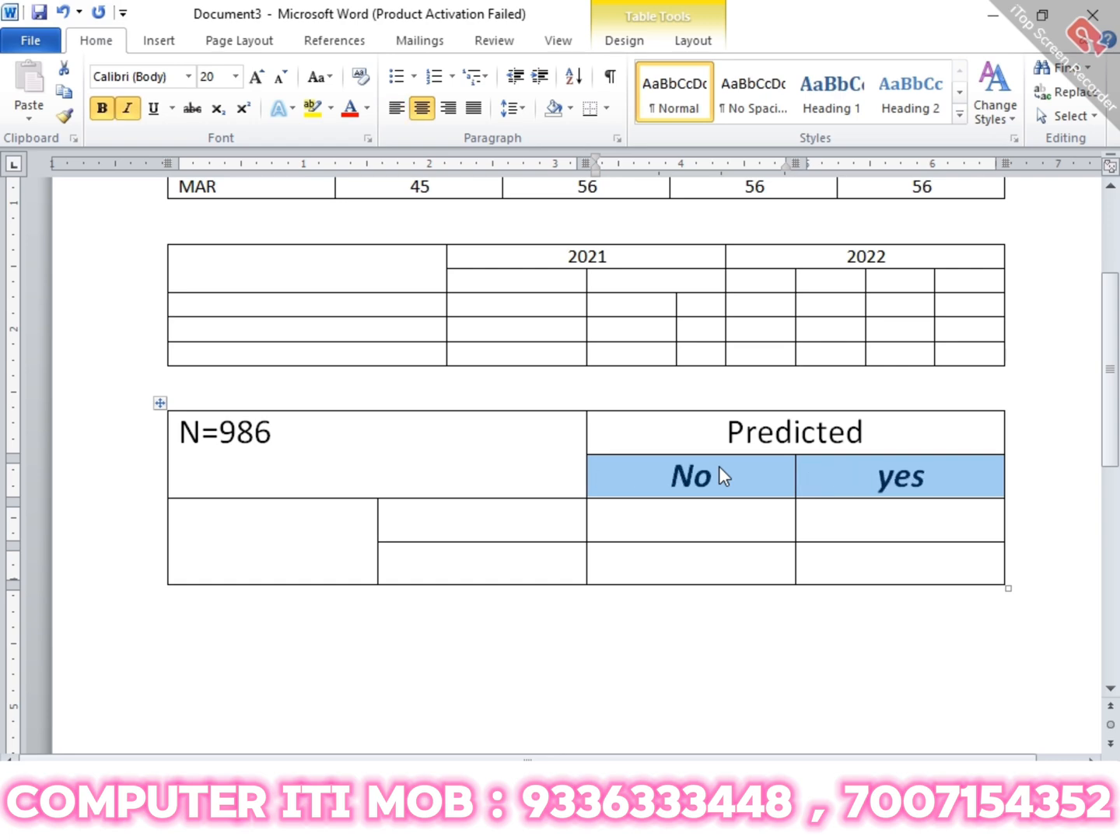
- Enter the row heading Actual in the merged cell below N=986, following the PDF sample
{"action": "left_click", "coordinate": [262, 555]}
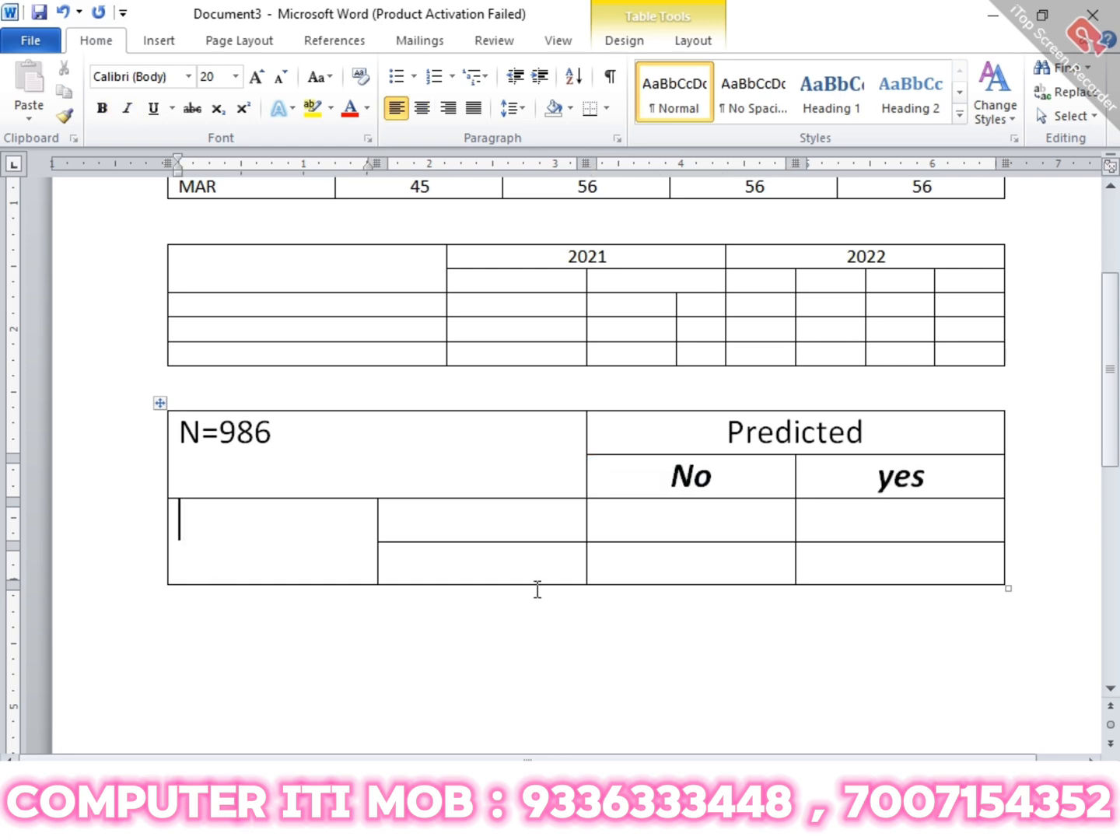
{"action": "key", "text": "alt+Tab"}
{"action": "key", "text": "alt+Tab"}
{"action": "type", "text": "ac"}
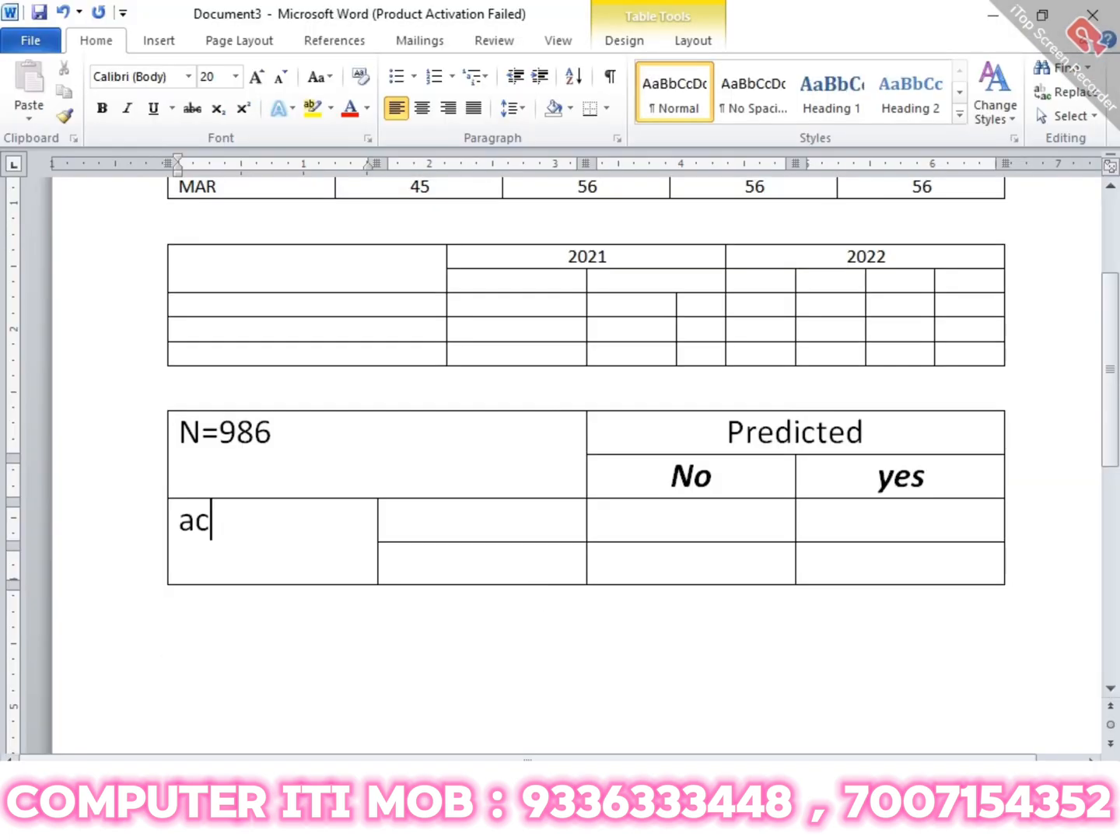
{"action": "type", "text": "tucal"}
{"action": "key", "text": "Tab"}
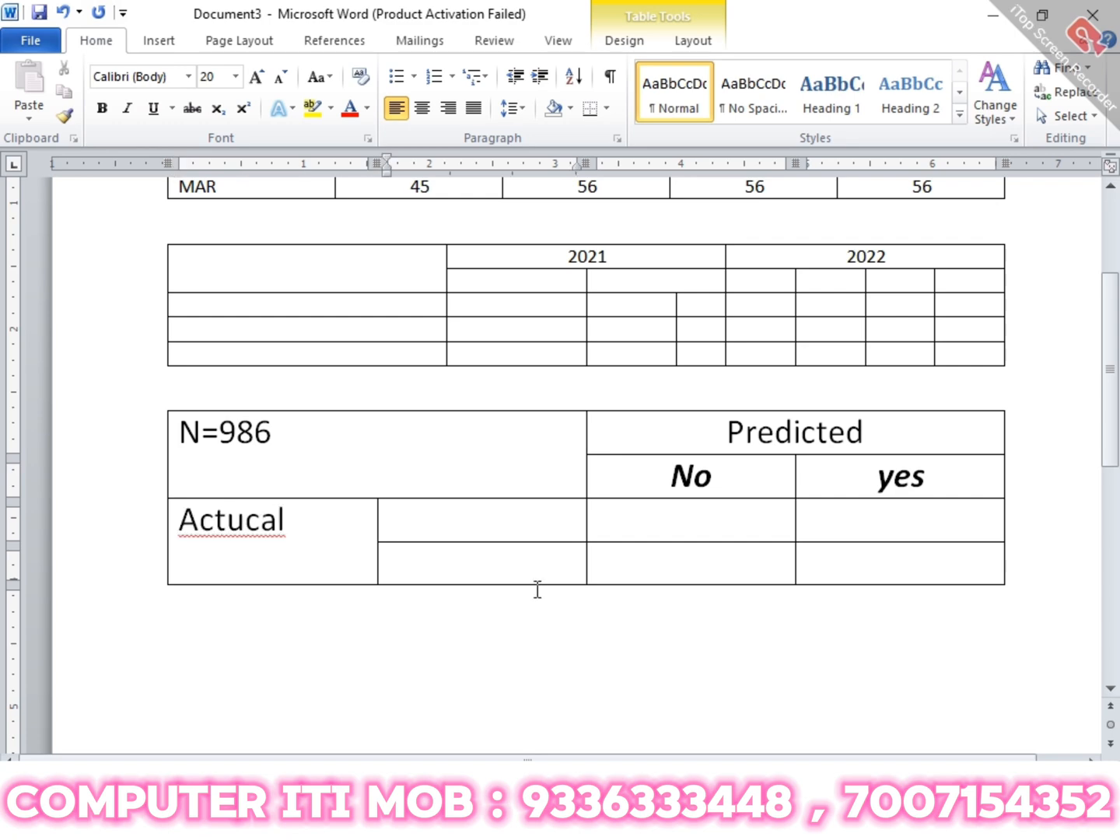
{"action": "key", "text": "shift+Tab"}
{"action": "type", "text": "actu"}
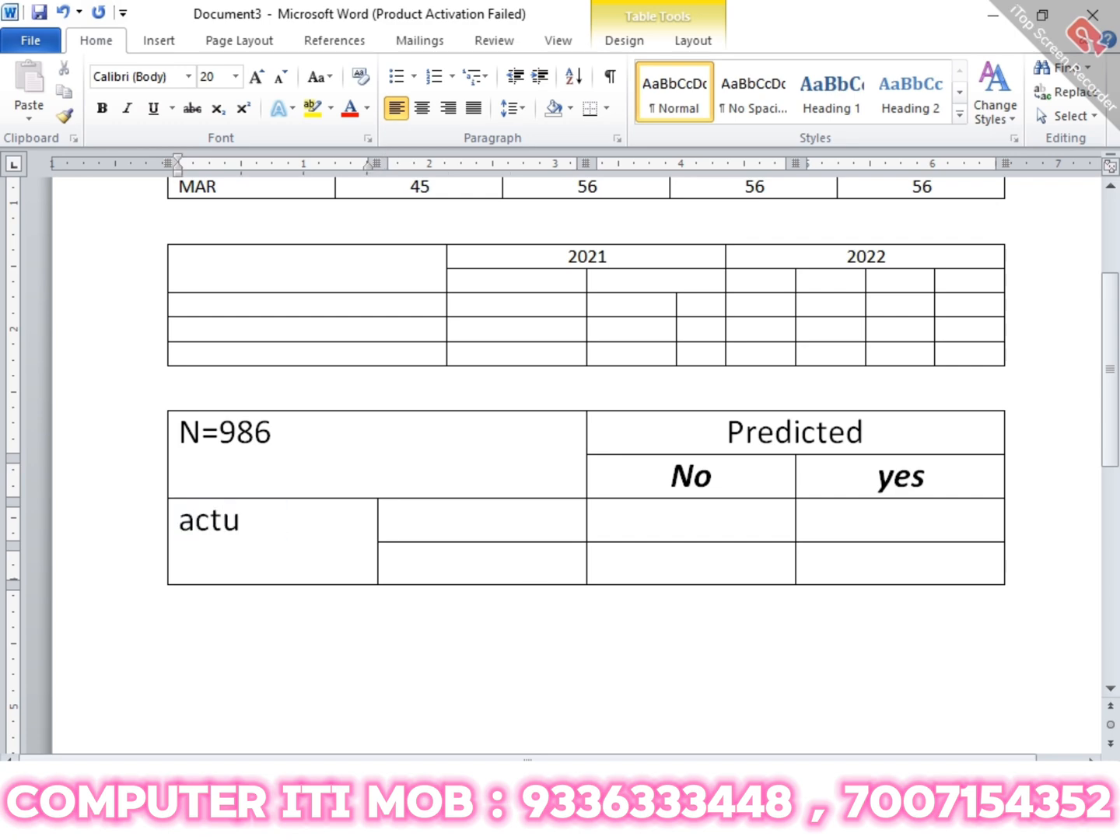
{"action": "type", "text": "al"}
{"action": "key", "text": "Tab"}
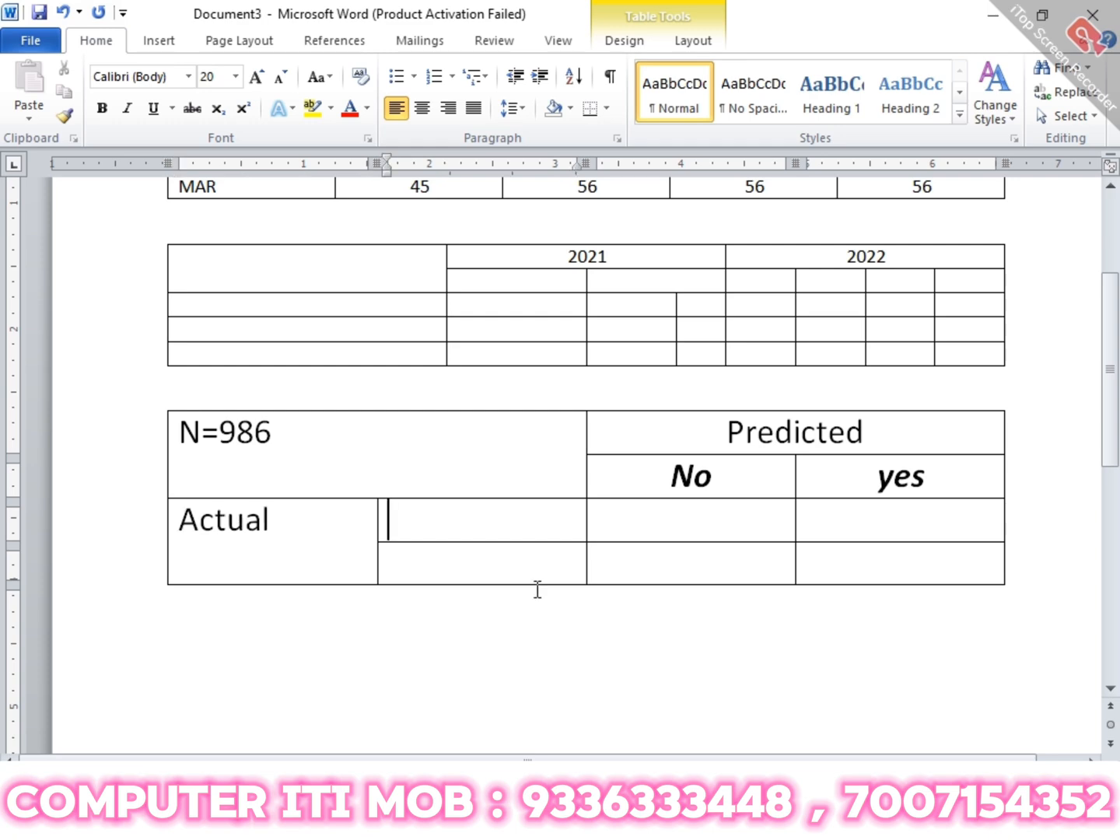
- Enter No and Yes in the two stacked cells beside Actual, following the PDF sample
{"action": "key", "text": "alt+Tab"}
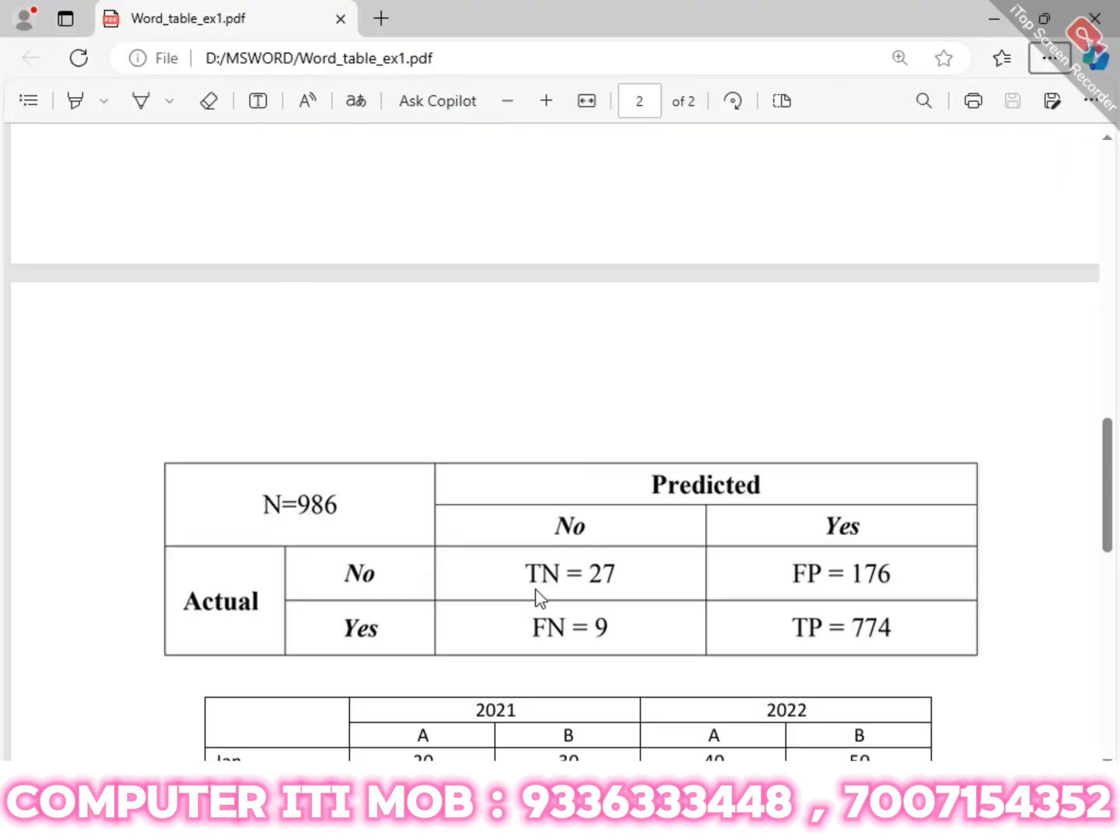
{"action": "key", "text": "alt+Tab"}
{"action": "type", "text": "no"}
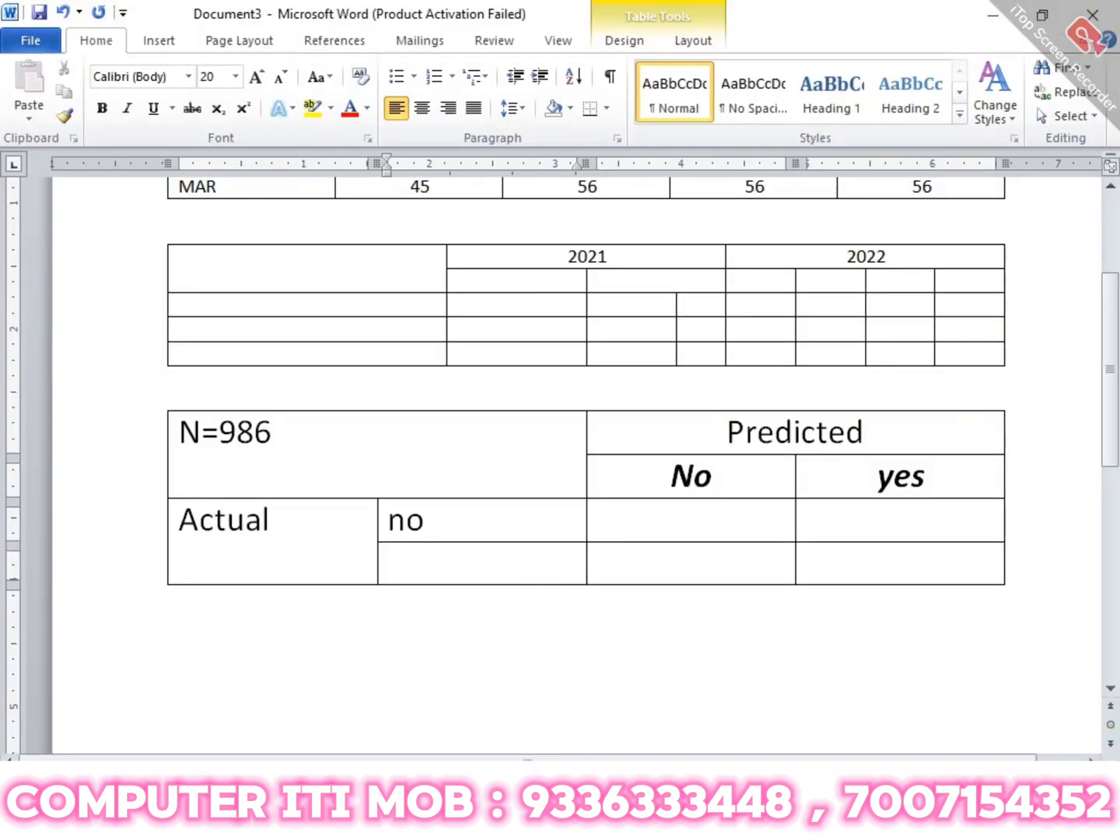
{"action": "key", "text": "Down"}
{"action": "type", "text": "yes"}
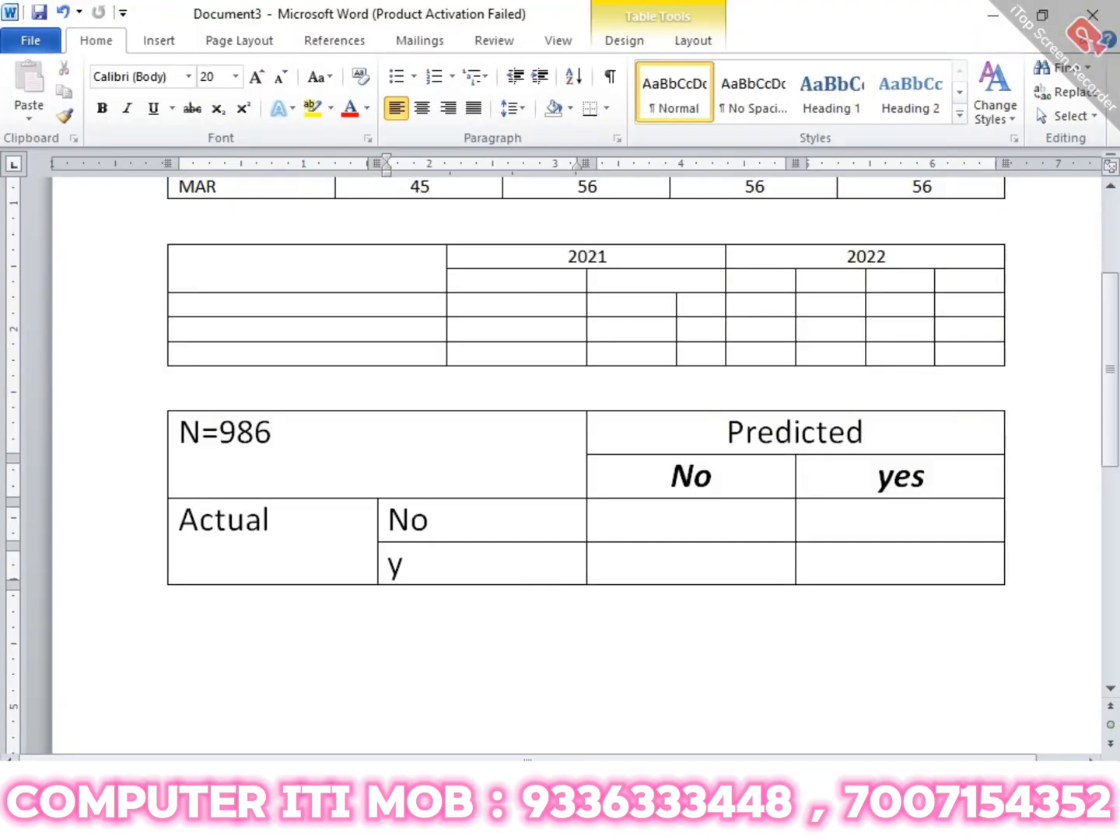
- Enter tn=27 in the cell where the Actual No row meets the Predicted No column, checking the PDF sample
{"action": "key", "text": "Tab"}
{"action": "key", "text": "alt+Tab"}
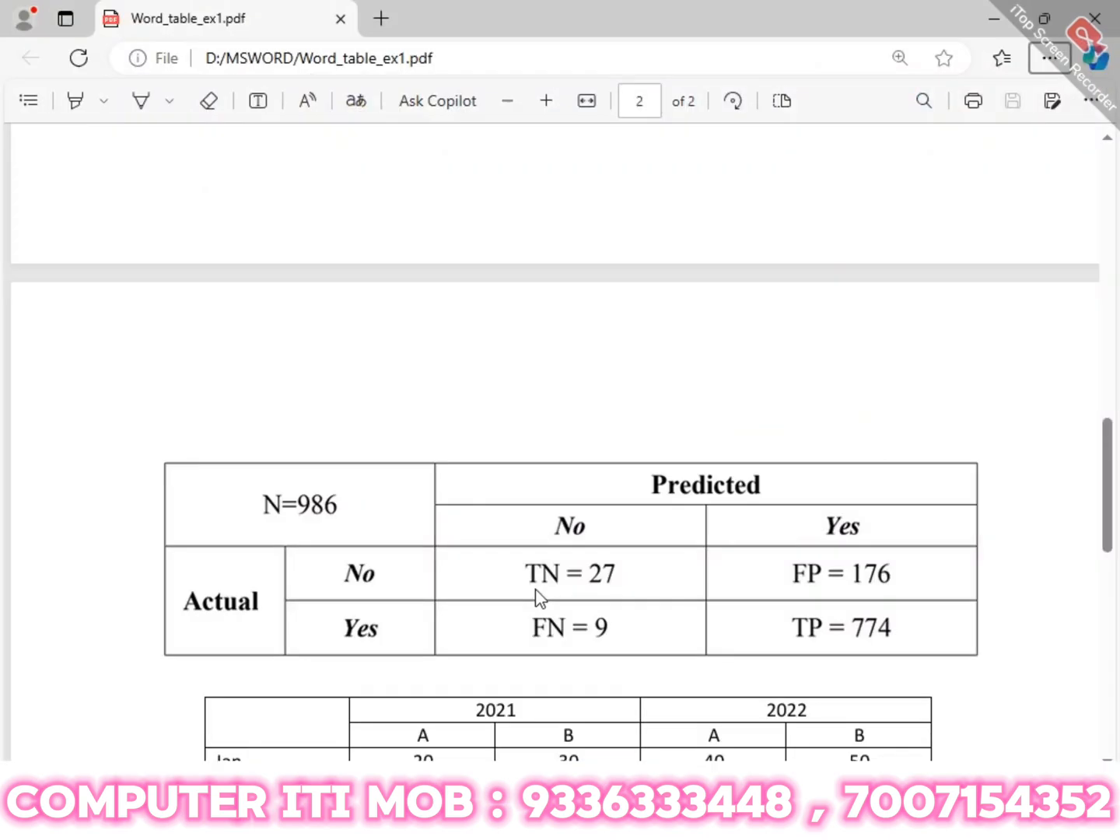
{"action": "key", "text": "alt+Tab"}
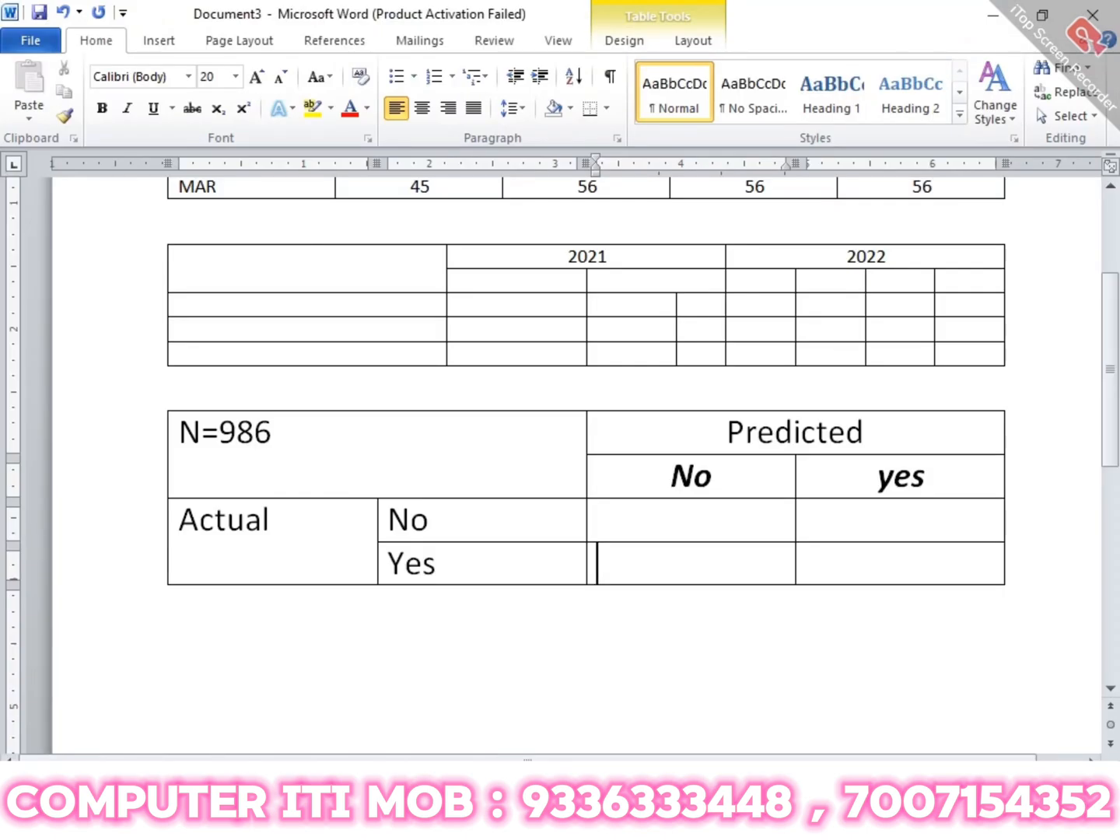
{"action": "key", "text": "Up"}
{"action": "type", "text": "tn-"}
{"action": "key", "text": "BackSpace"}
{"action": "type", "text": "-"}
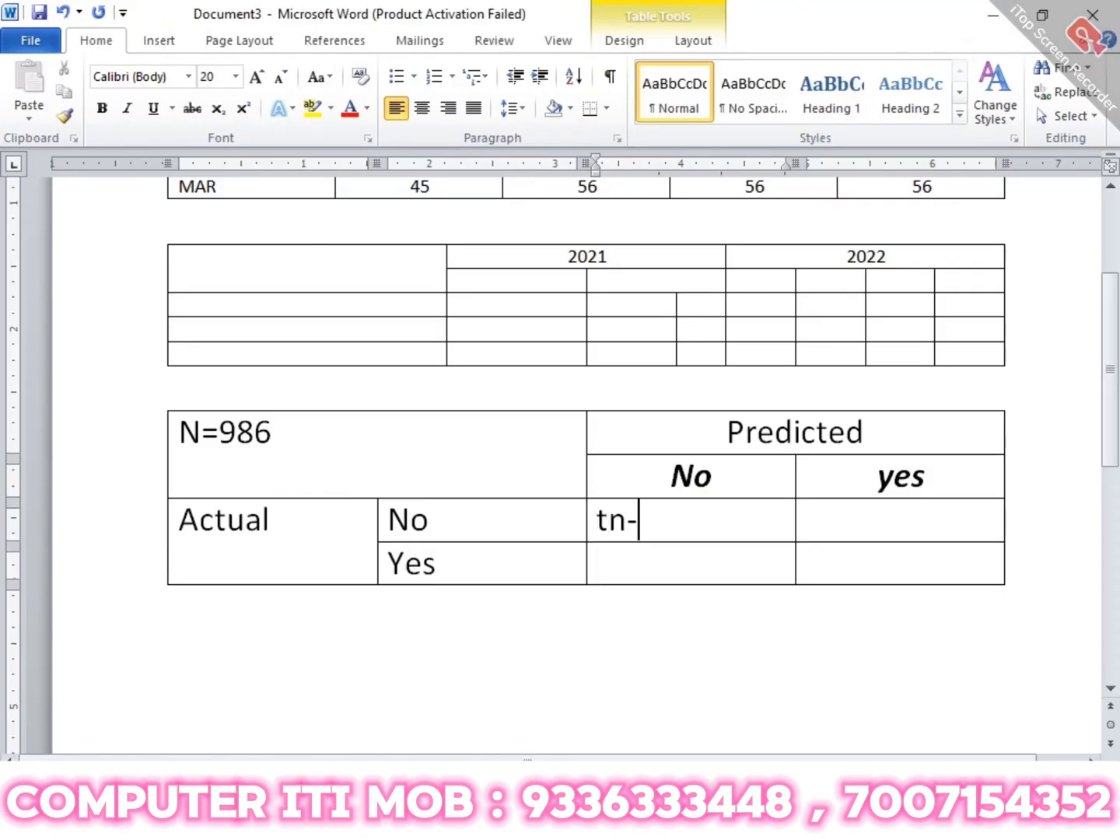
{"action": "key", "text": "BackSpace"}
{"action": "type", "text": "=27"}
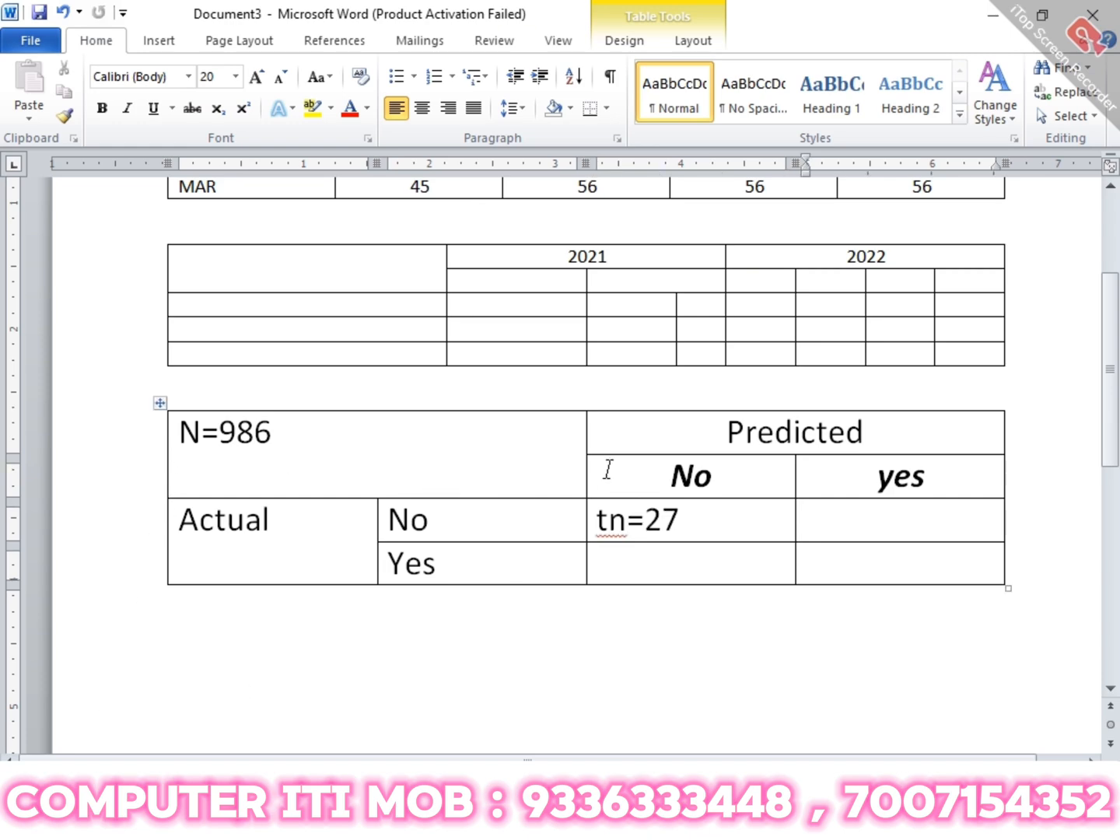
- Centre the No and Yes row labels beside Actual in their cells
{"action": "left_click_drag", "start_coordinate": [398, 520], "coordinate": [431, 562]}
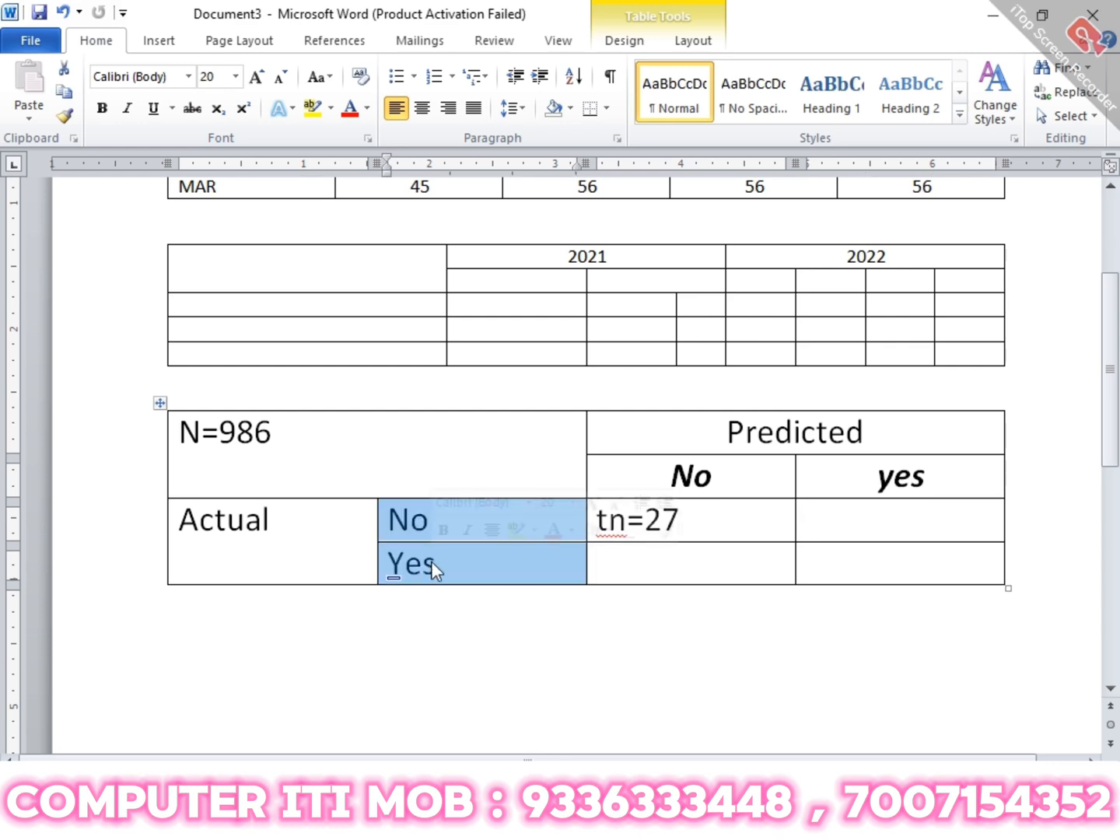
{"action": "key", "text": "ctrl+e"}
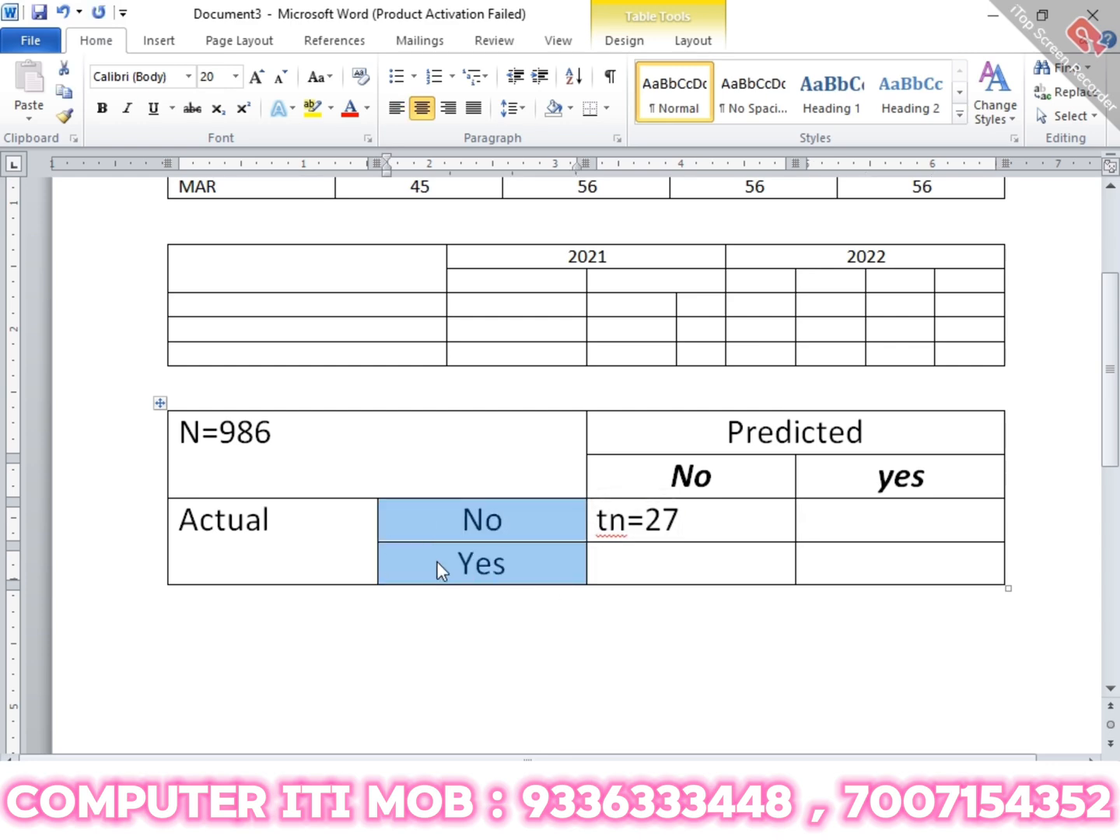
{"action": "left_click", "coordinate": [416, 580]}
- Centre N=986 and Actual both horizontally and vertically in their merged cells
{"action": "left_click", "coordinate": [315, 453]}
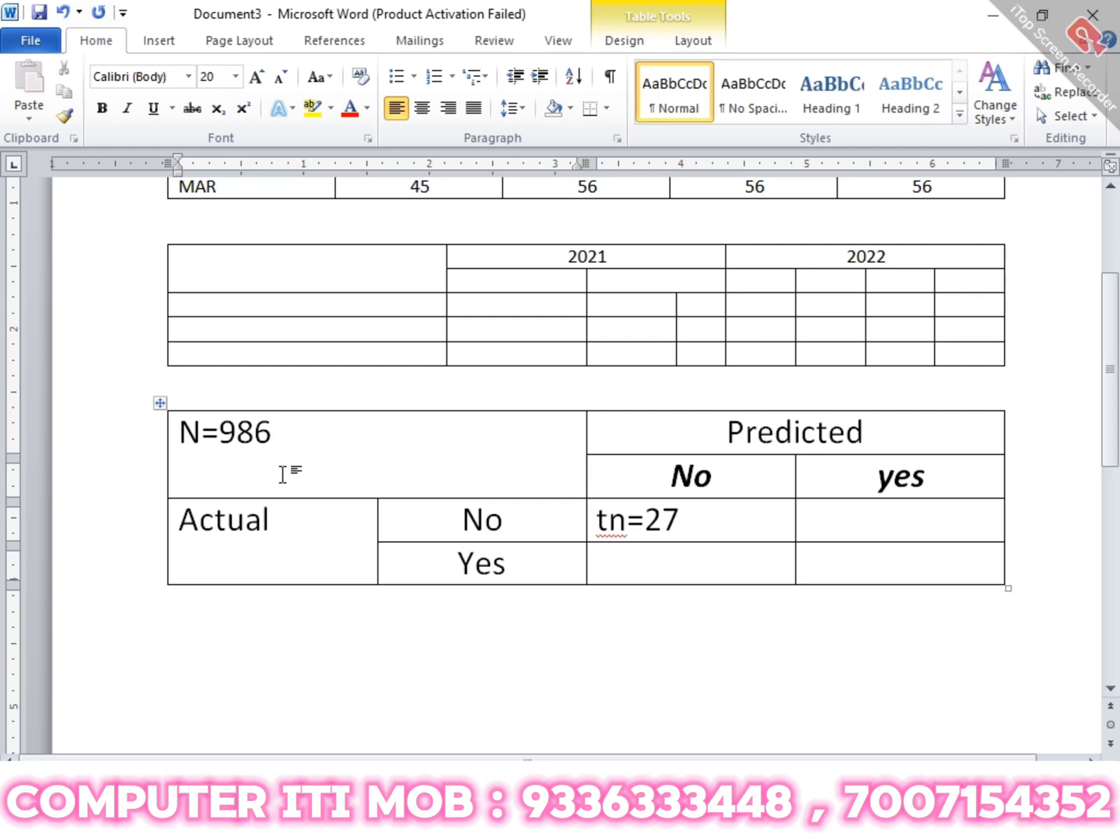
{"action": "key", "text": "ctrl+e"}
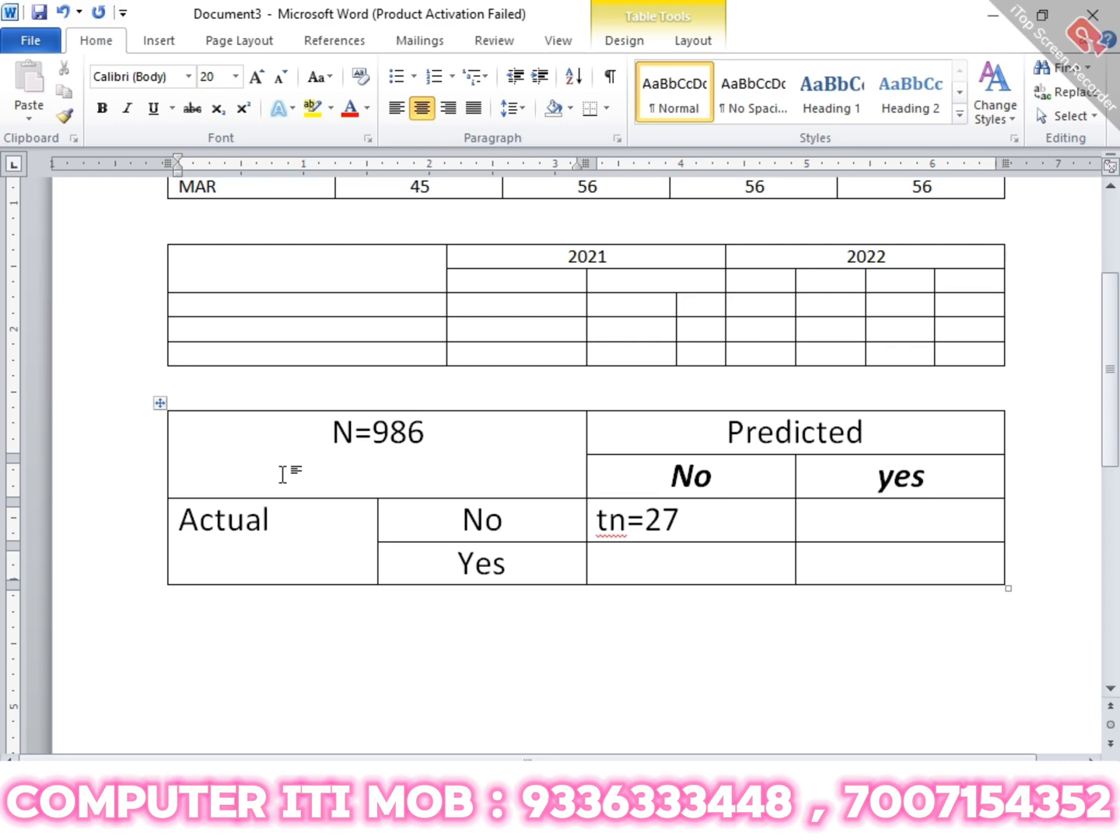
{"action": "left_click_drag", "start_coordinate": [303, 441], "coordinate": [443, 460]}
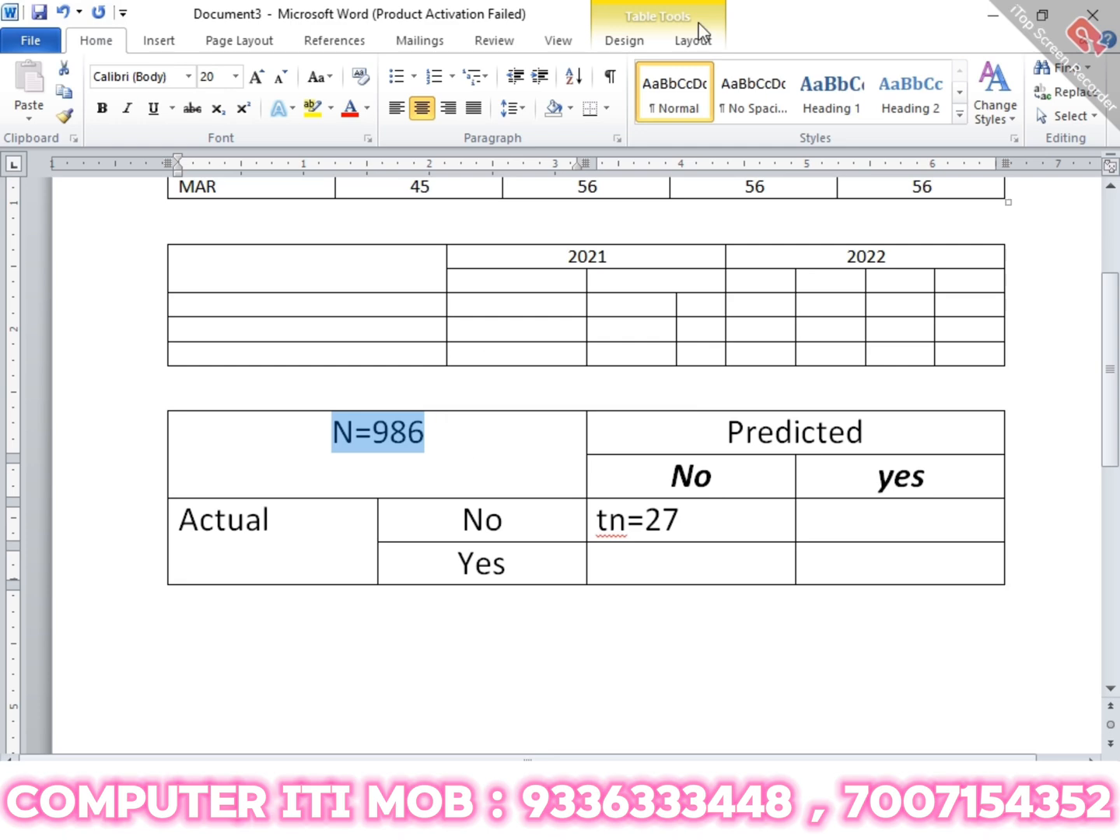
{"action": "left_click", "coordinate": [663, 46]}
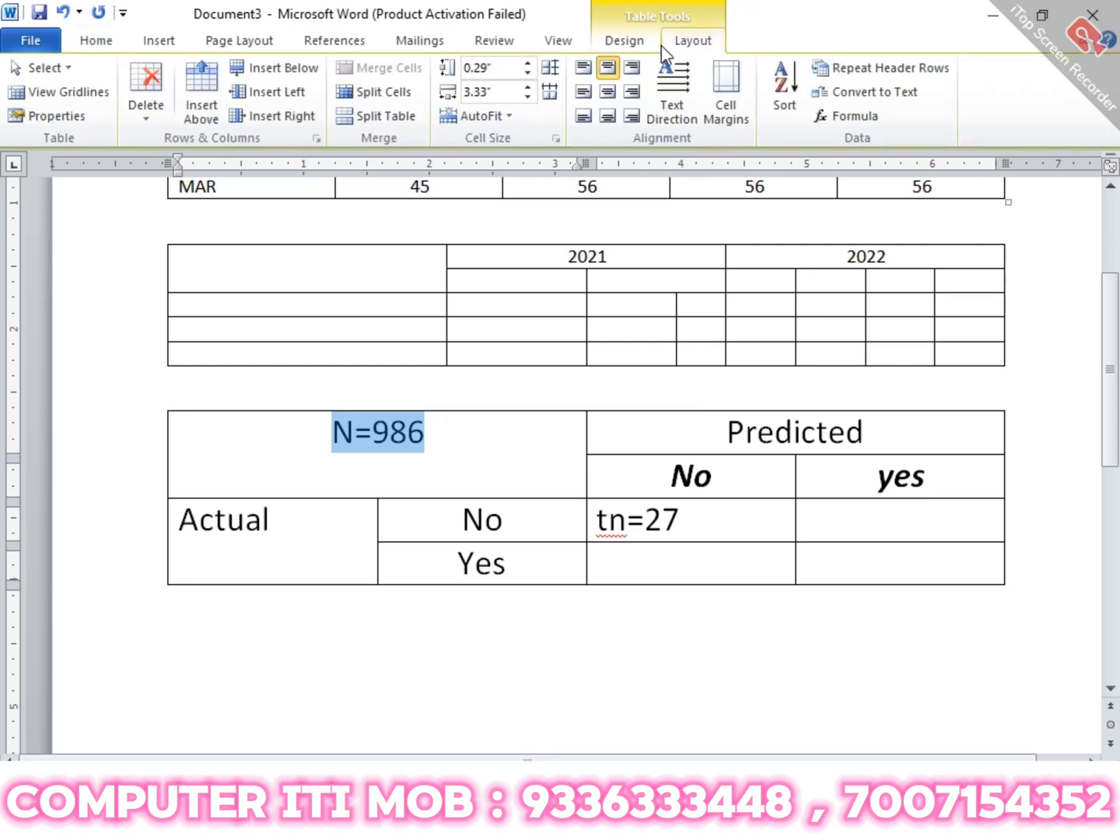
{"action": "left_click", "coordinate": [607, 92]}
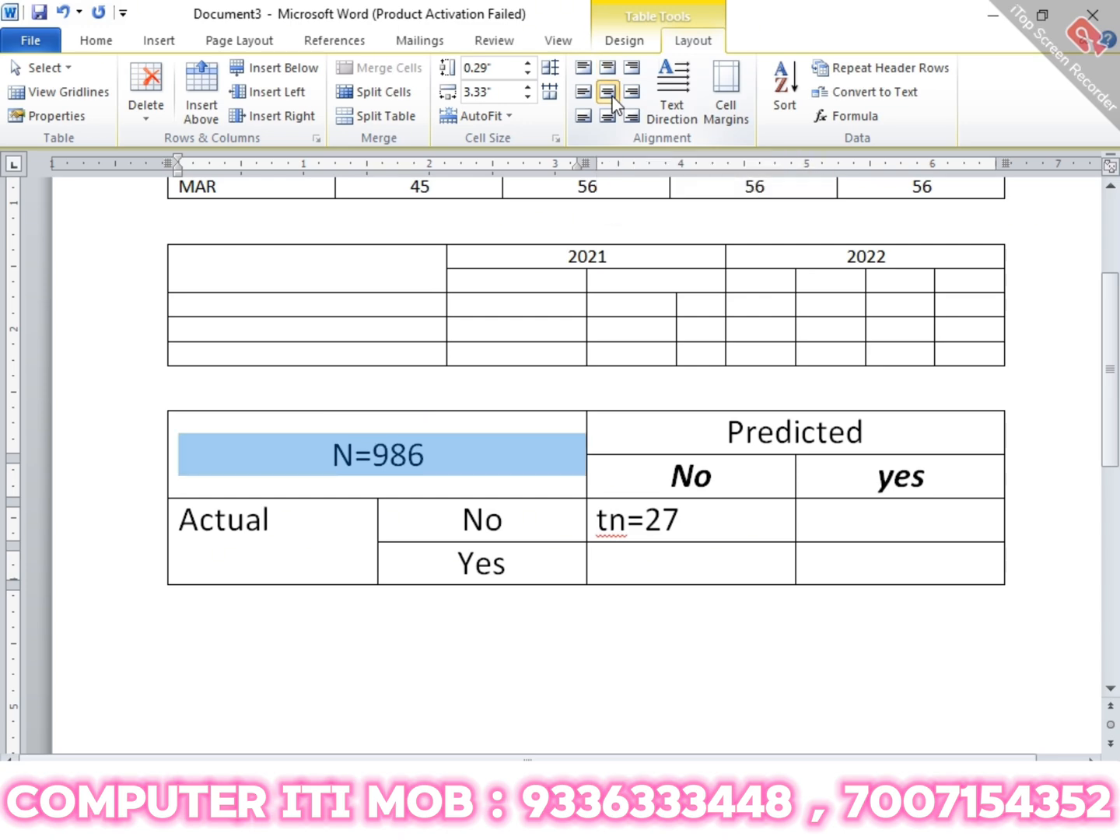
{"action": "double_click", "coordinate": [183, 528]}
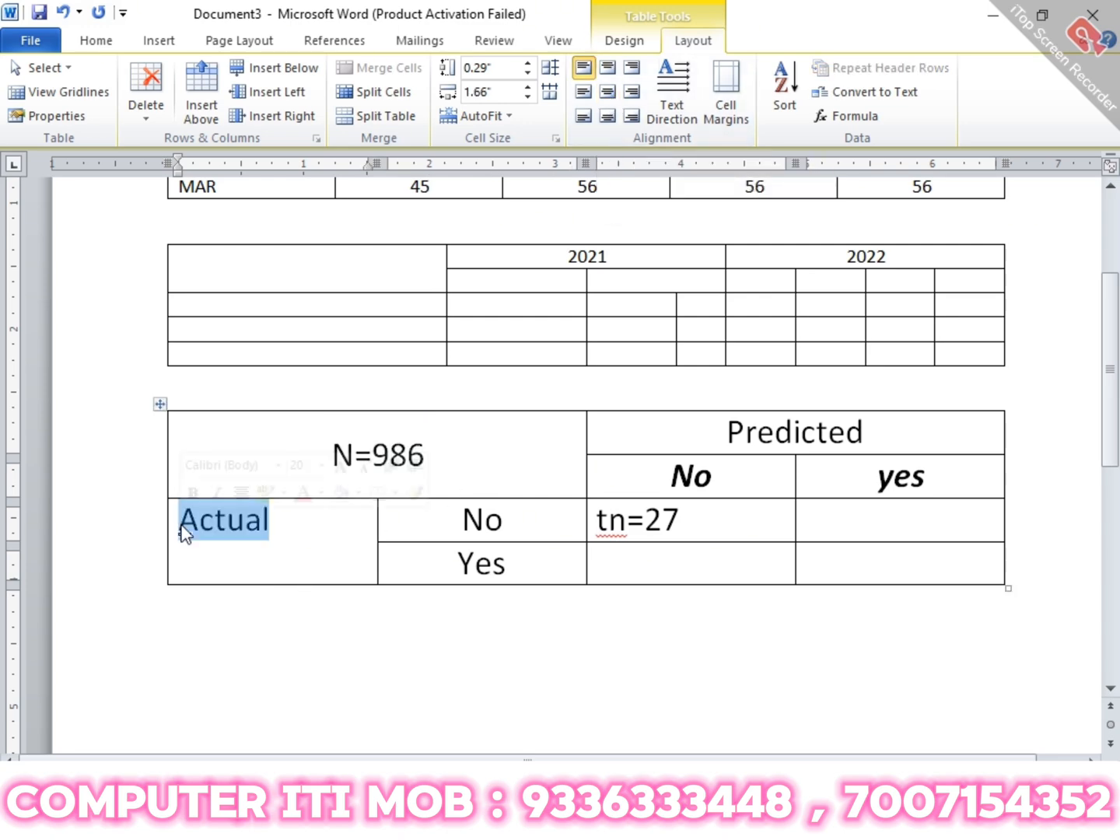
{"action": "left_click", "coordinate": [613, 97]}
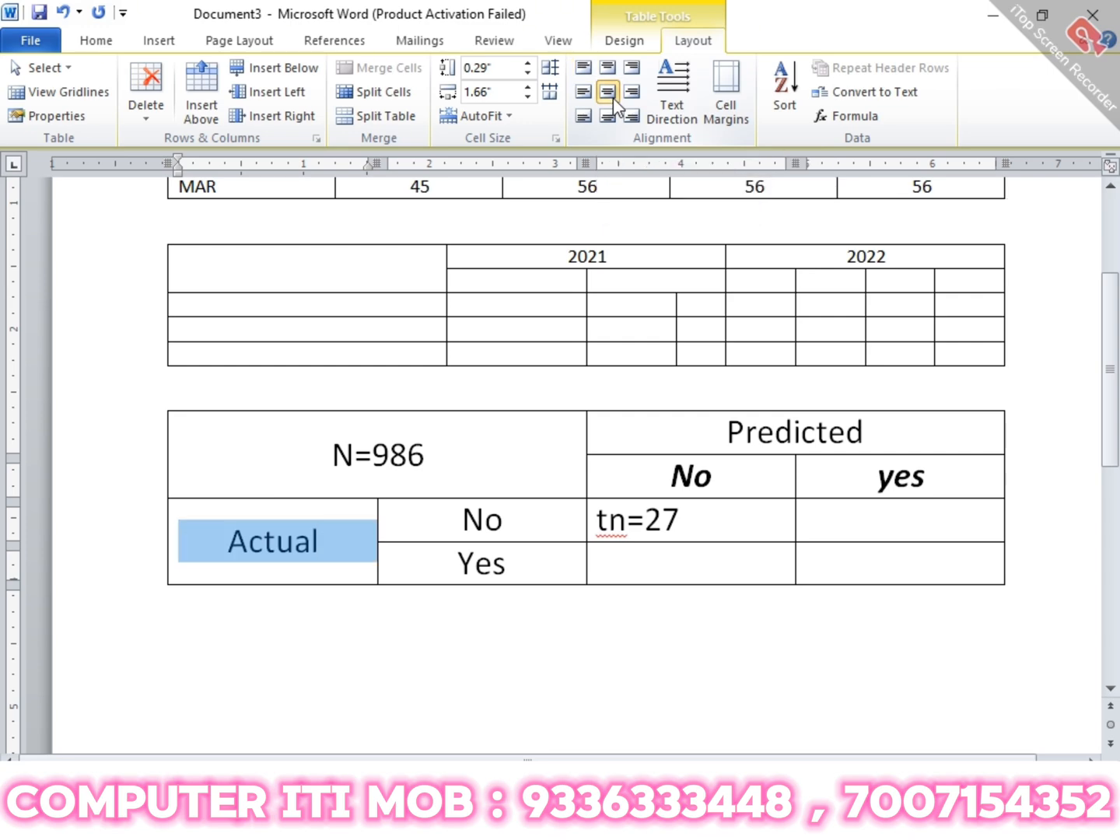